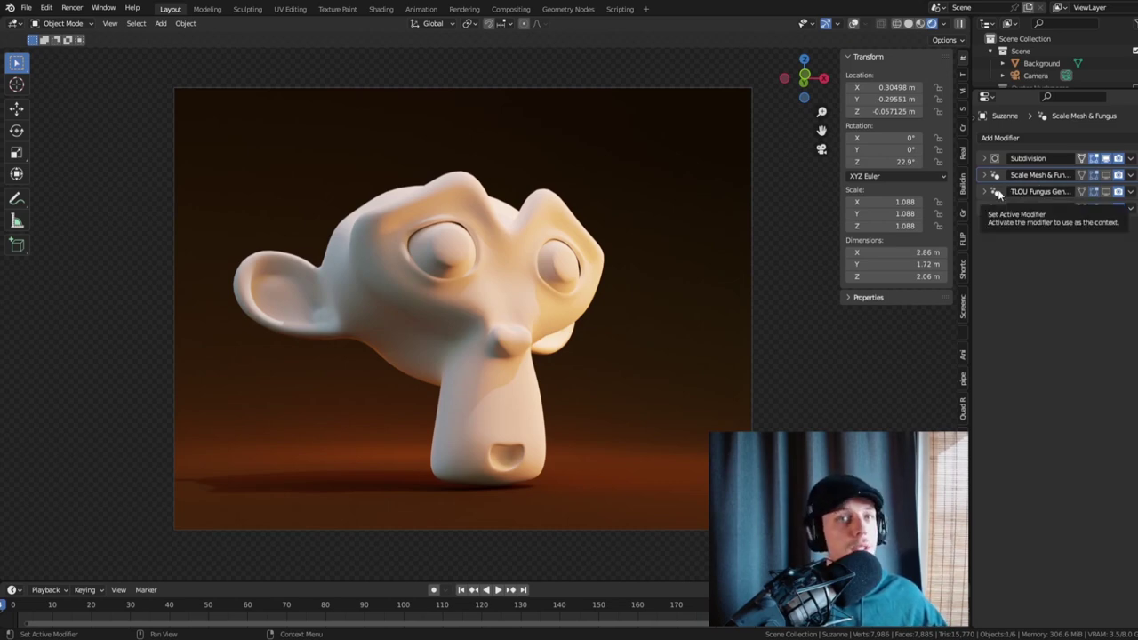
- Peek at the Subdivision modifier, then expand the TLOU Fungus Generator modifier's full parameter list
click(984, 157)
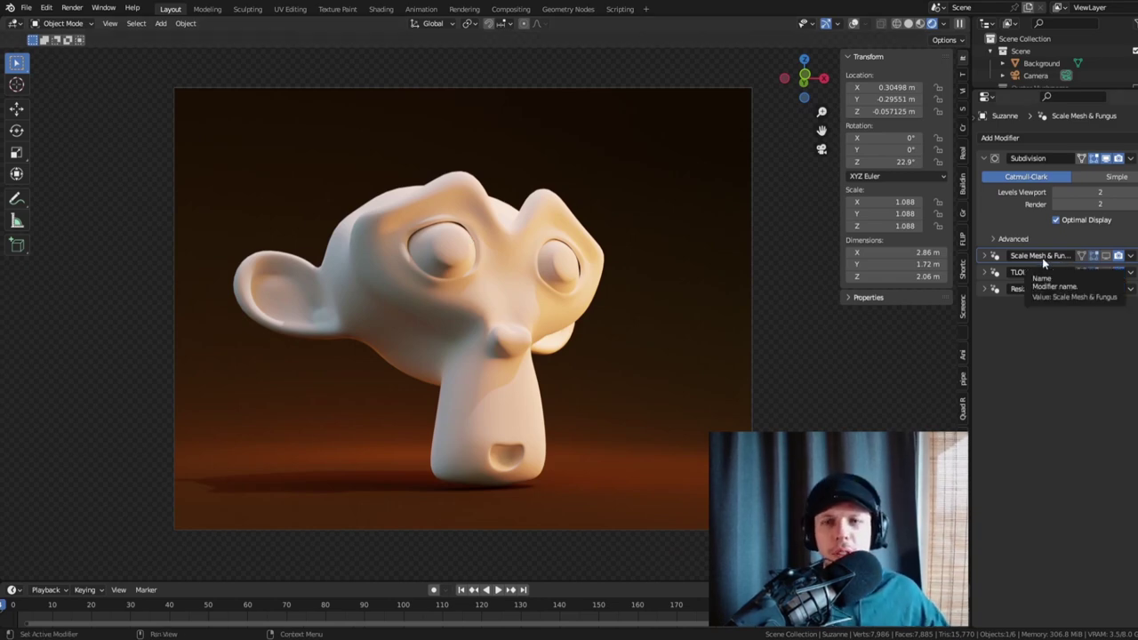
click(985, 159)
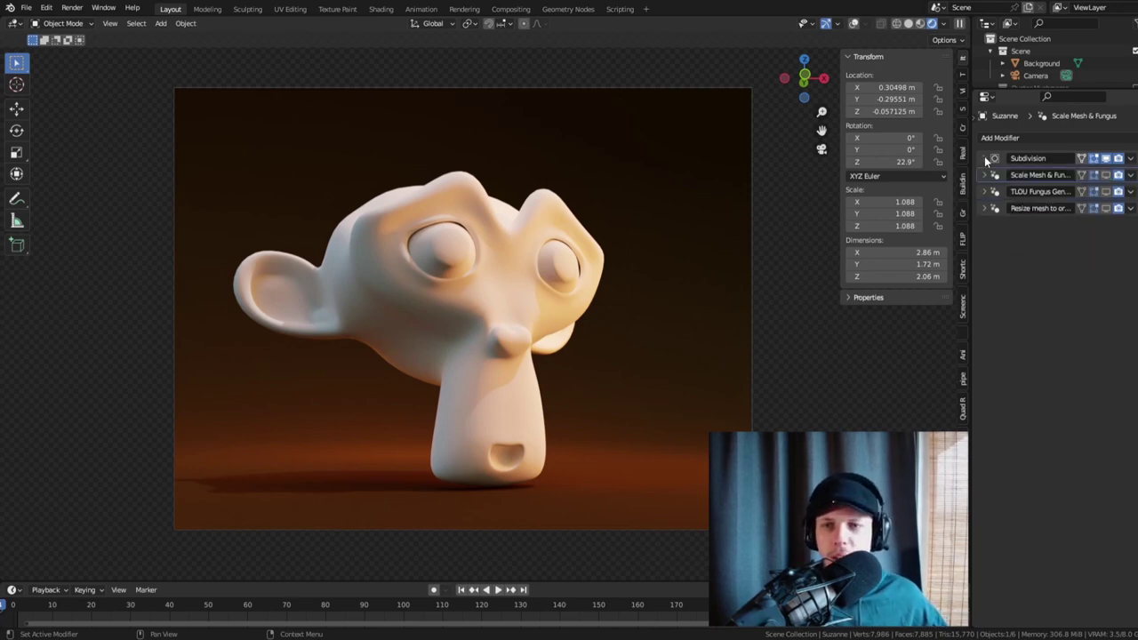
click(986, 192)
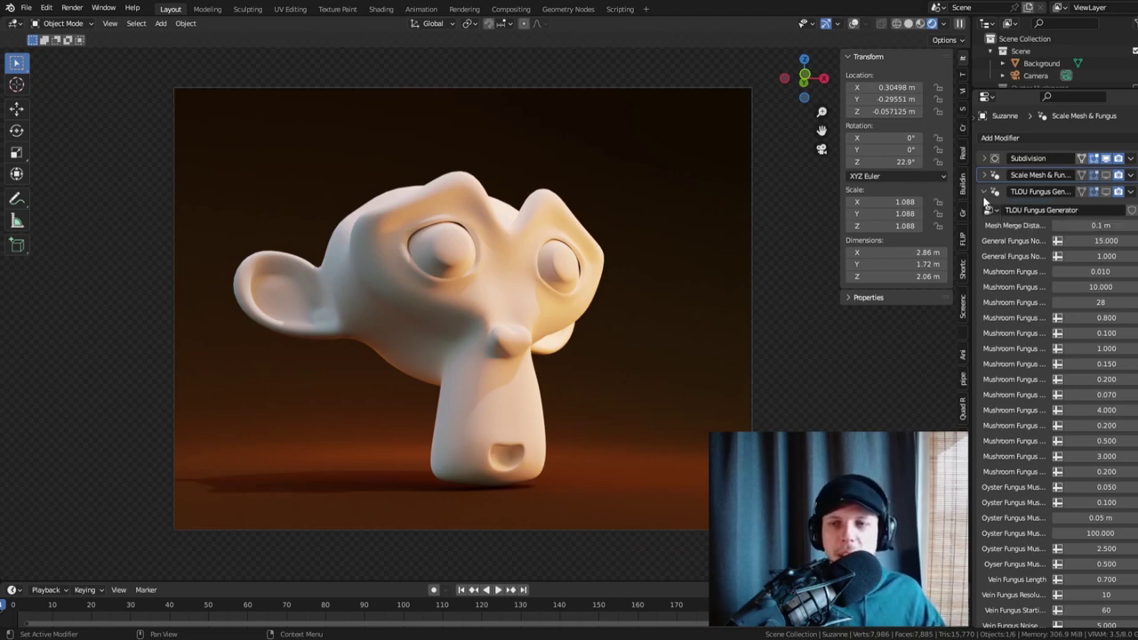
- Expand Scale Mesh & Fungus (Overall Fungus Scale 0.650), keeping TLOU Fungus Generator and Resize collapsed
click(985, 176)
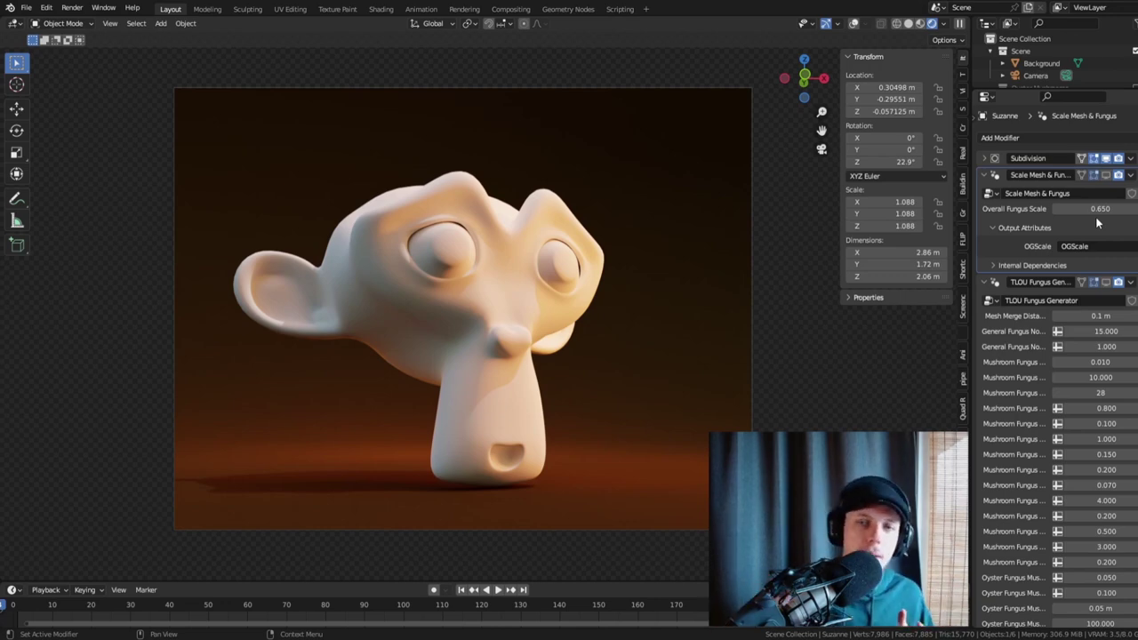
click(987, 282)
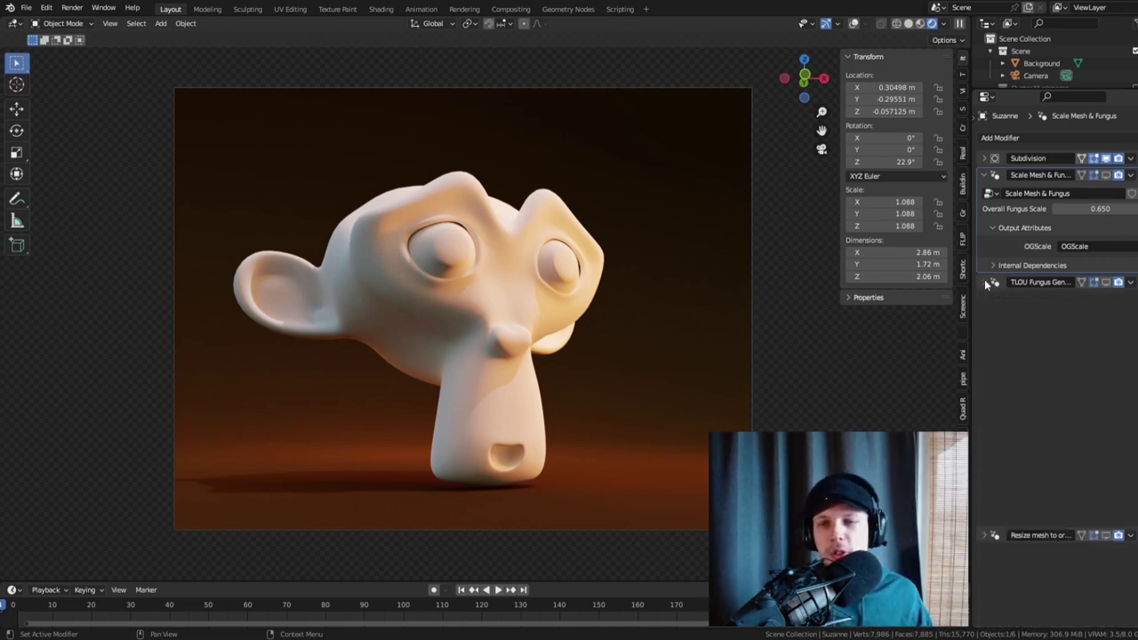
click(983, 300)
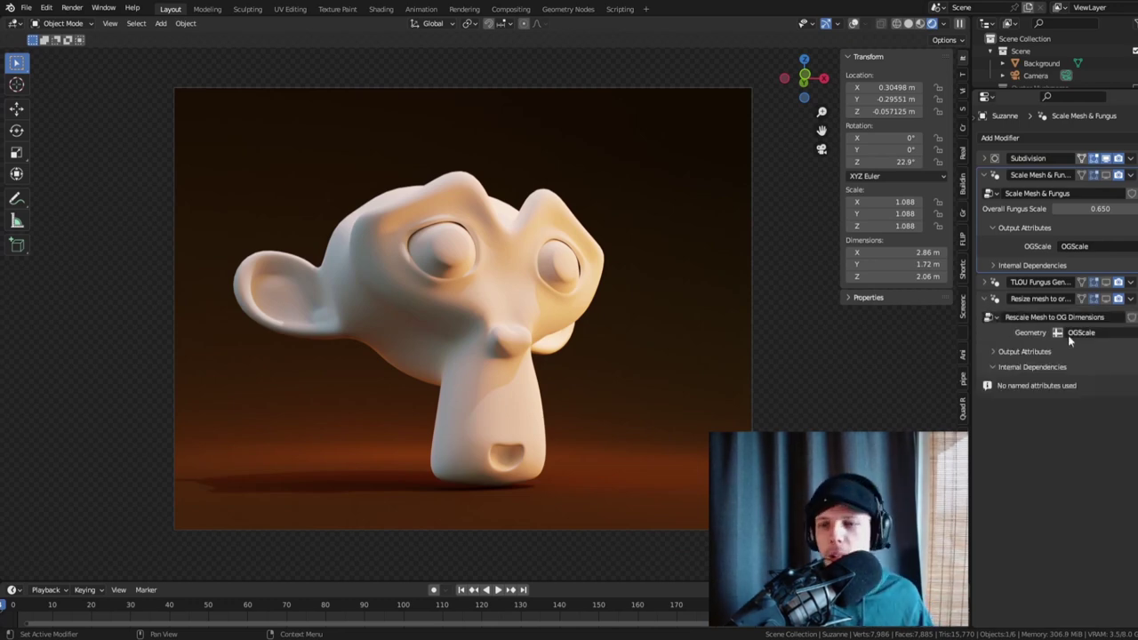
click(985, 300)
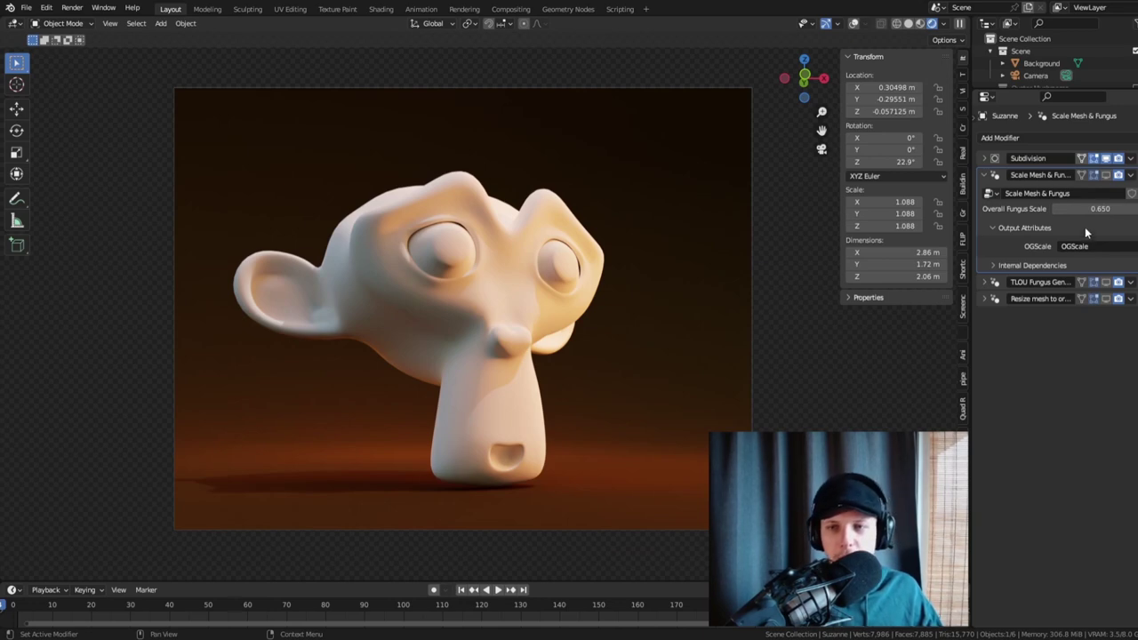
- Collapse Scale Mesh & Fungus, skim the TLOU Fungus Generator parameters, then collapse them too
click(985, 176)
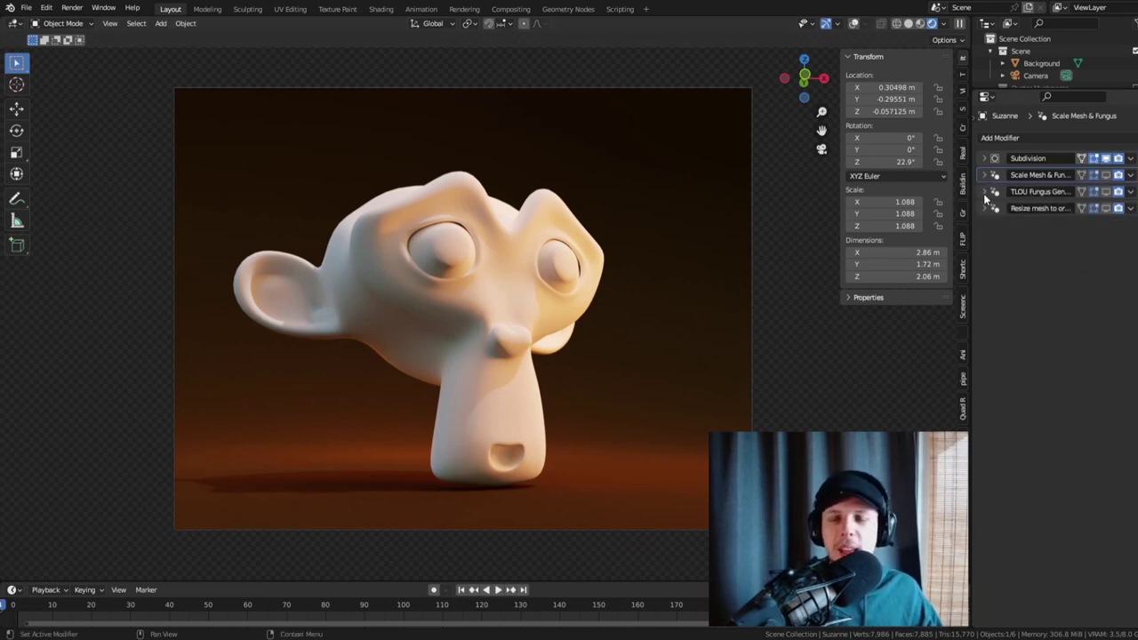
click(985, 192)
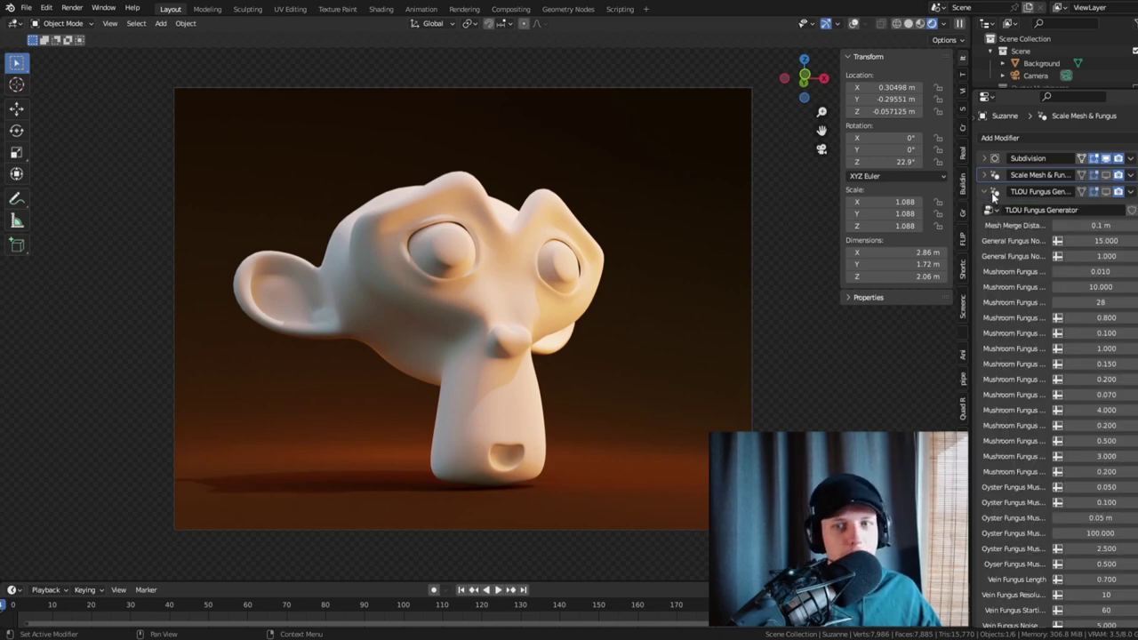
scroll(1043, 222, down, 5)
scroll(1045, 236, up, 1)
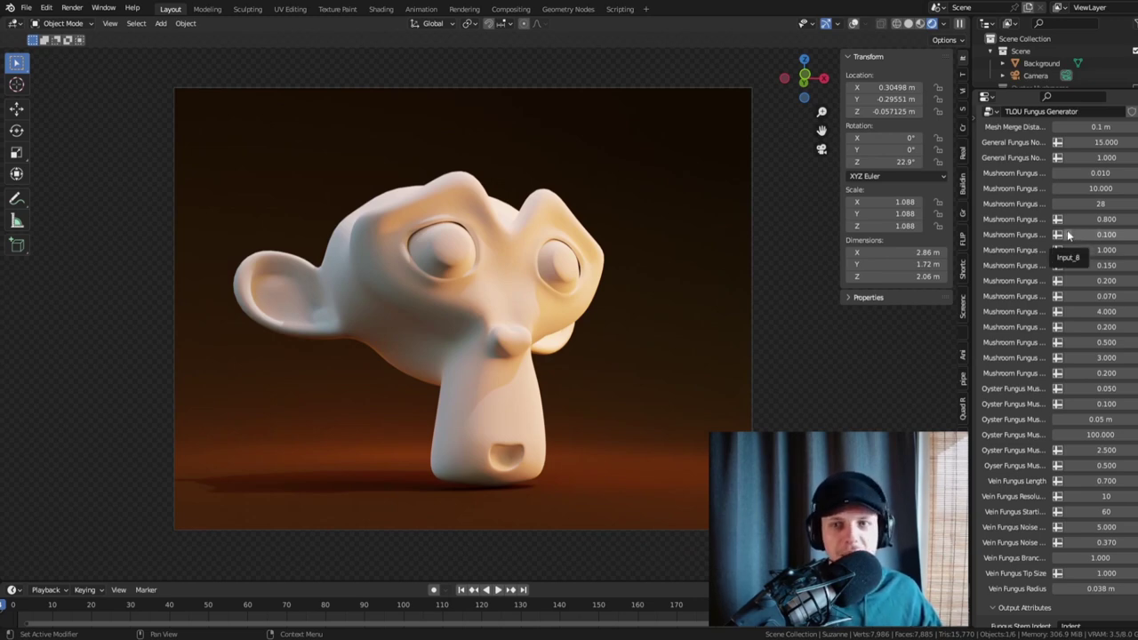
scroll(1067, 234, up, 3)
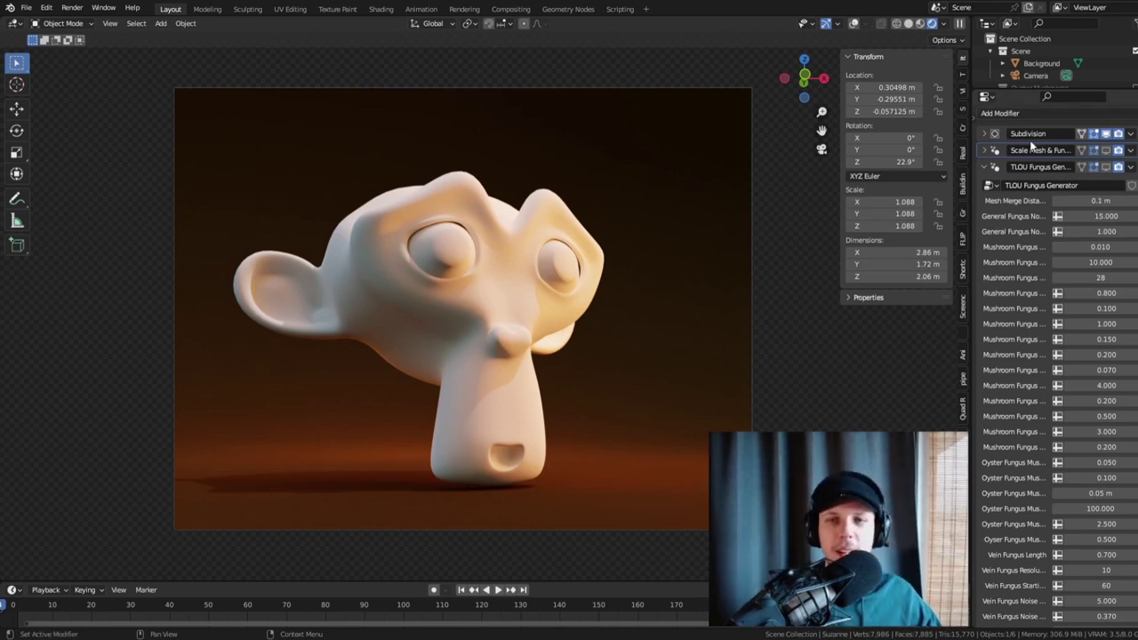
click(1052, 166)
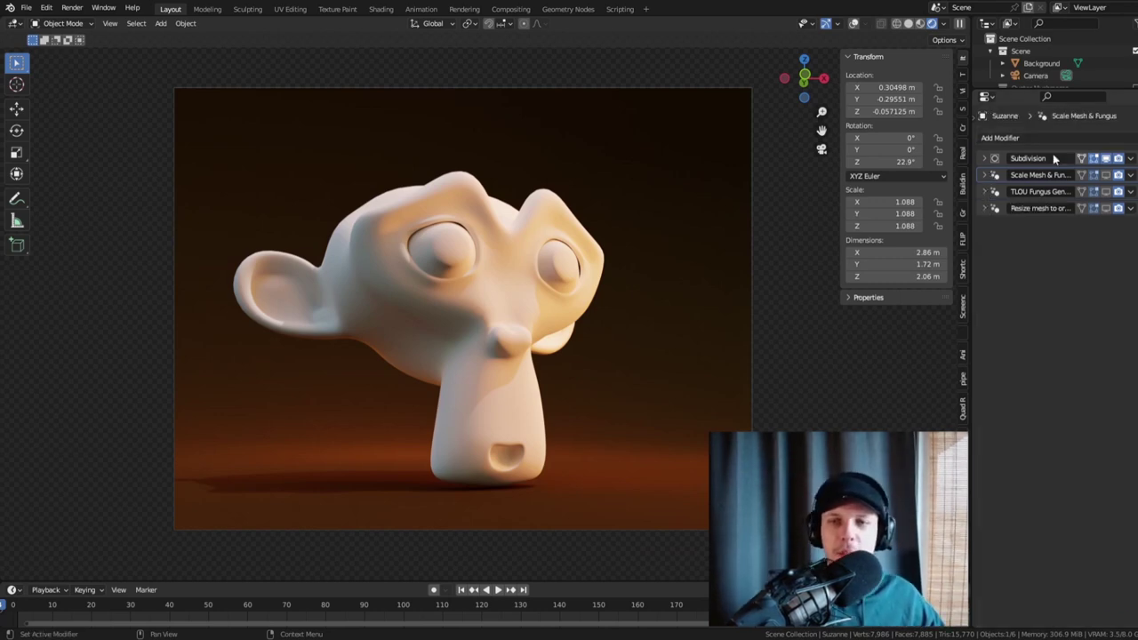
- Enable viewport display for the scale, resize and TLOU Fungus Generator modifiers
click(1106, 174)
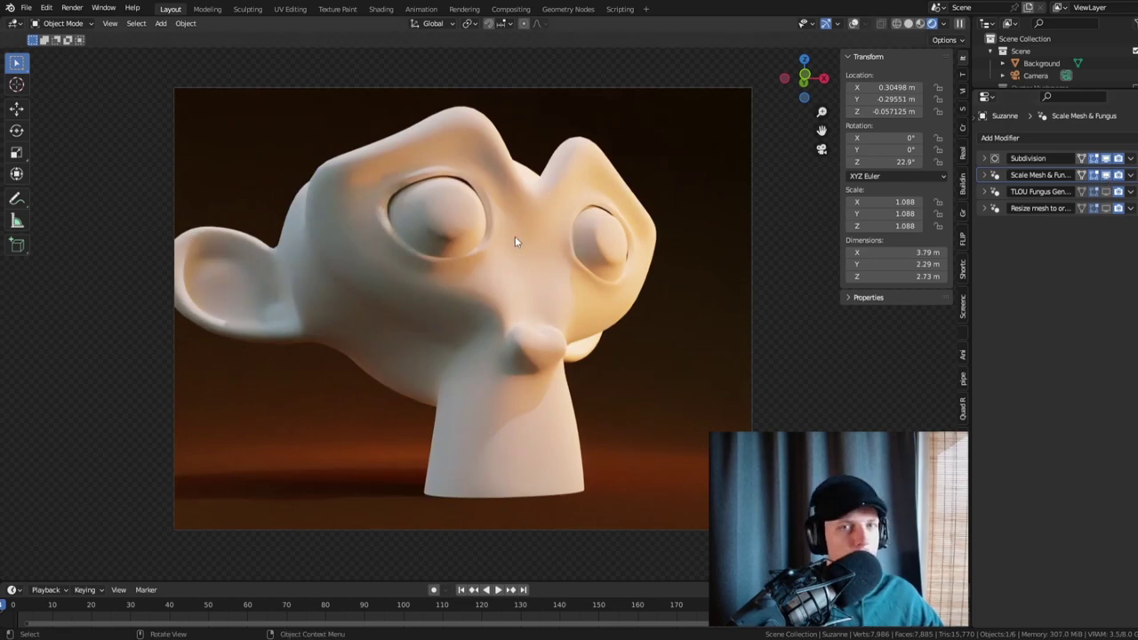
click(1107, 208)
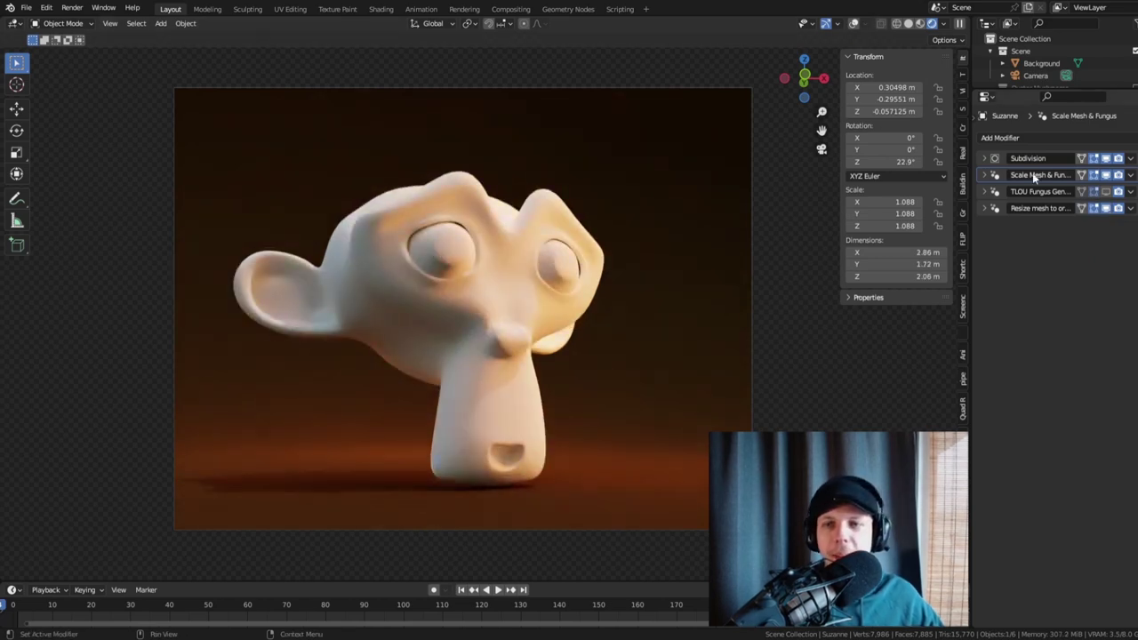
click(1102, 192)
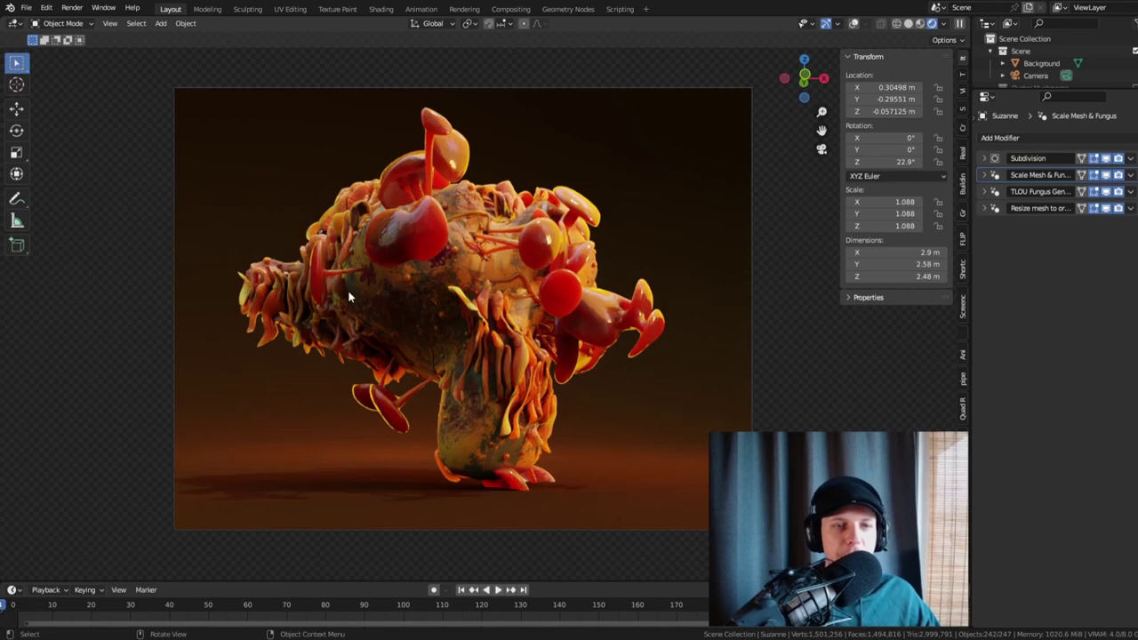
- Rotate Suzanne about the Z axis to 166°, then on to about 200°
key(r)
key(z)
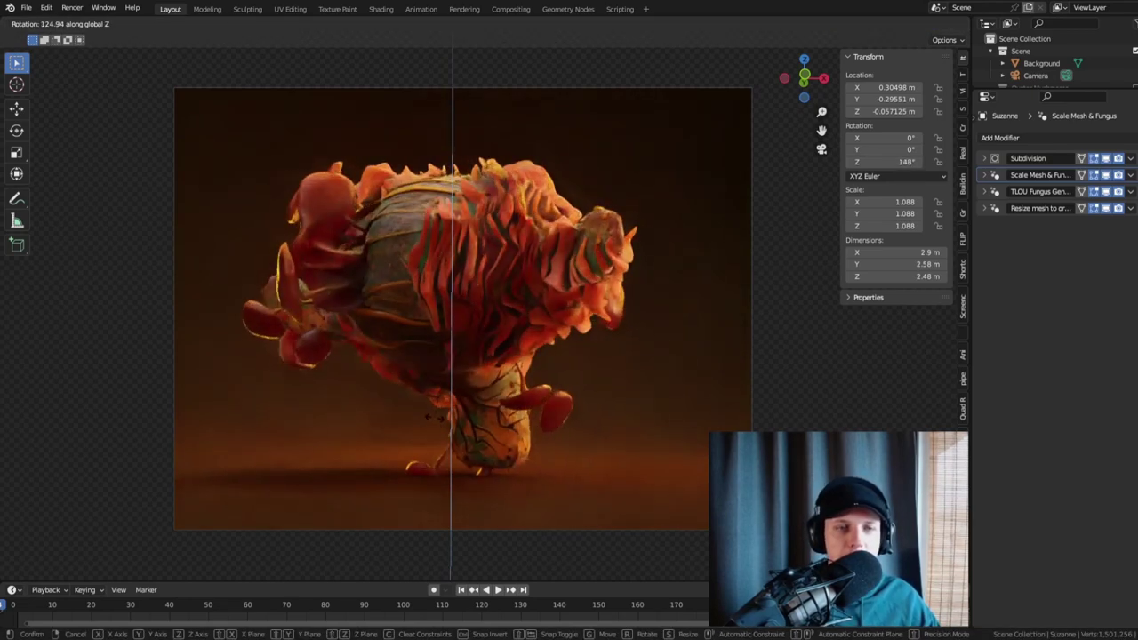
click(404, 413)
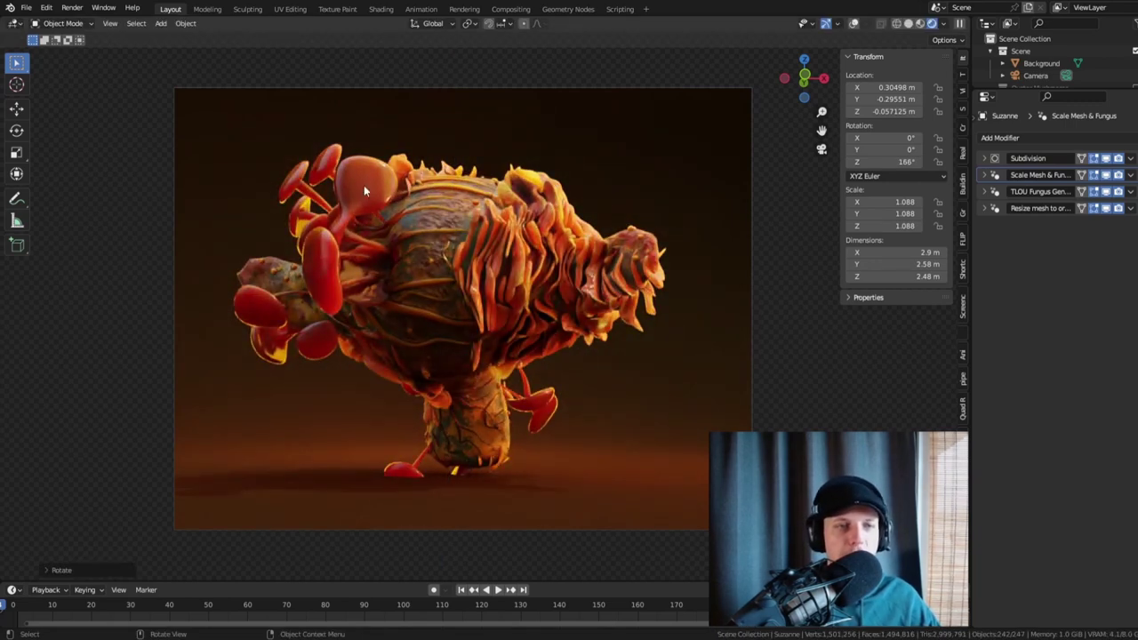
scroll(551, 252, up, 5)
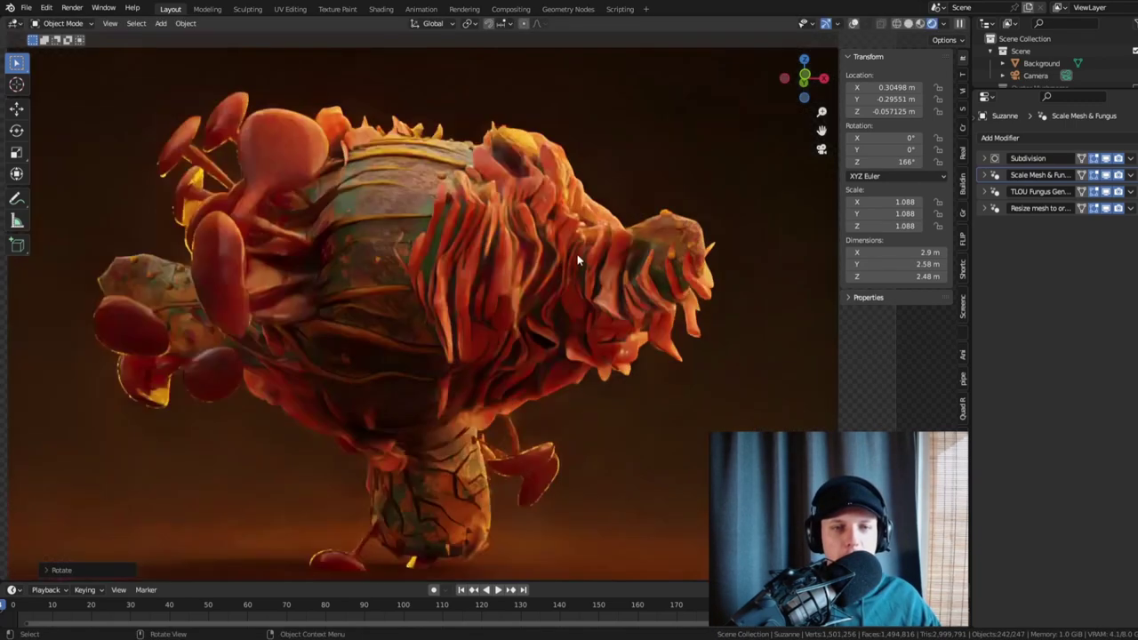
key(r)
key(z)
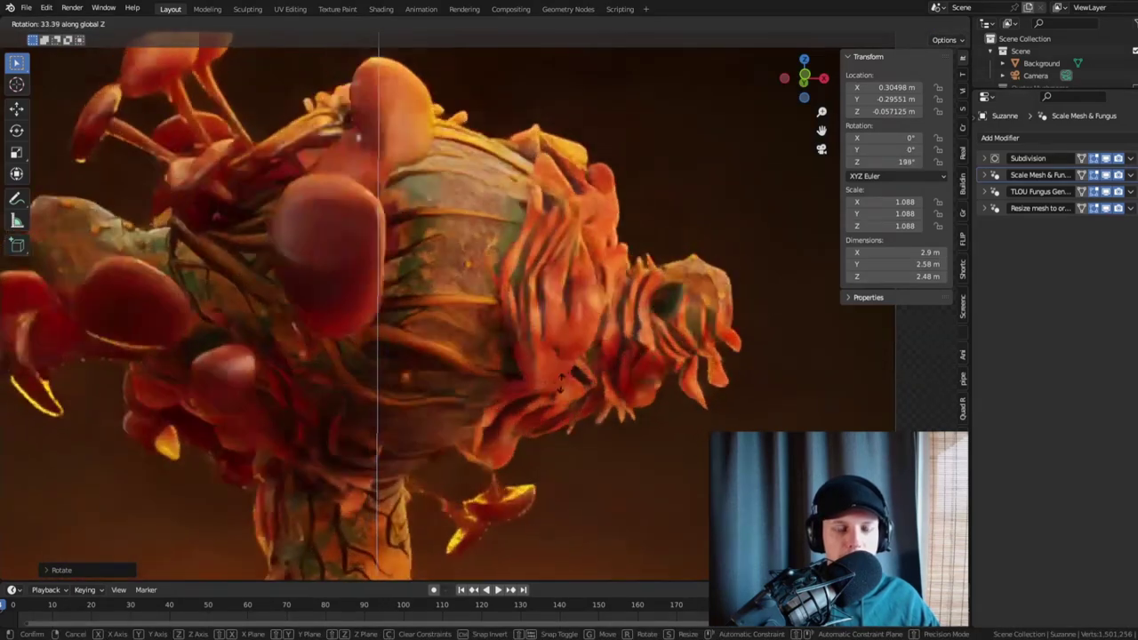
click(485, 336)
- Rotate Suzanne further about Z, to about 414° and then 405°
scroll(486, 336, down, 5)
key(r)
key(z)
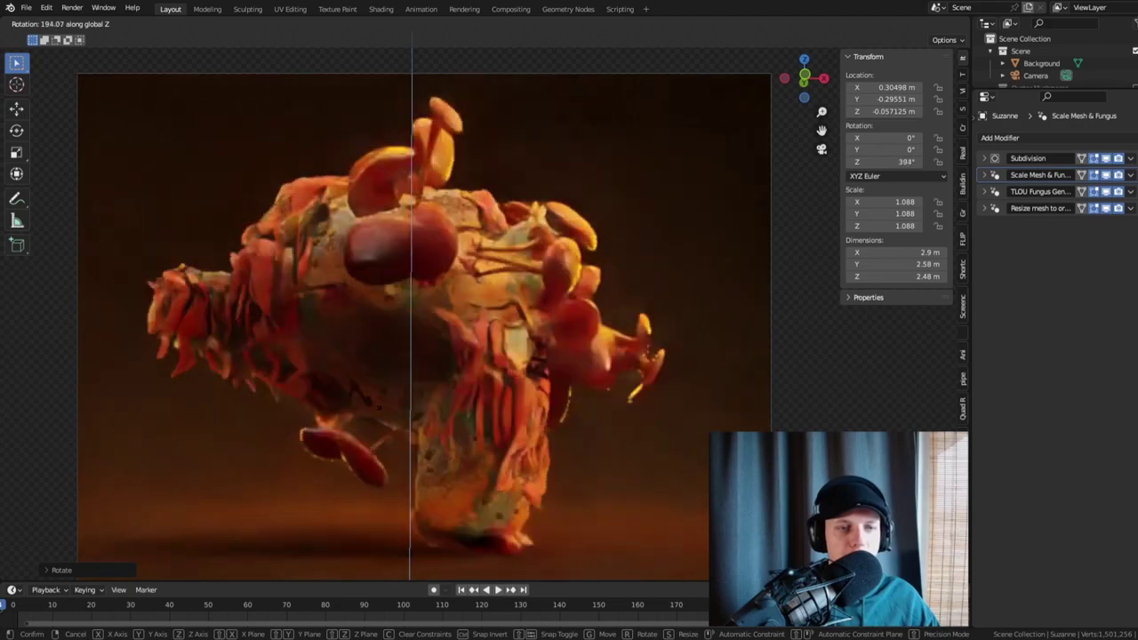
click(362, 391)
key(r)
key(z)
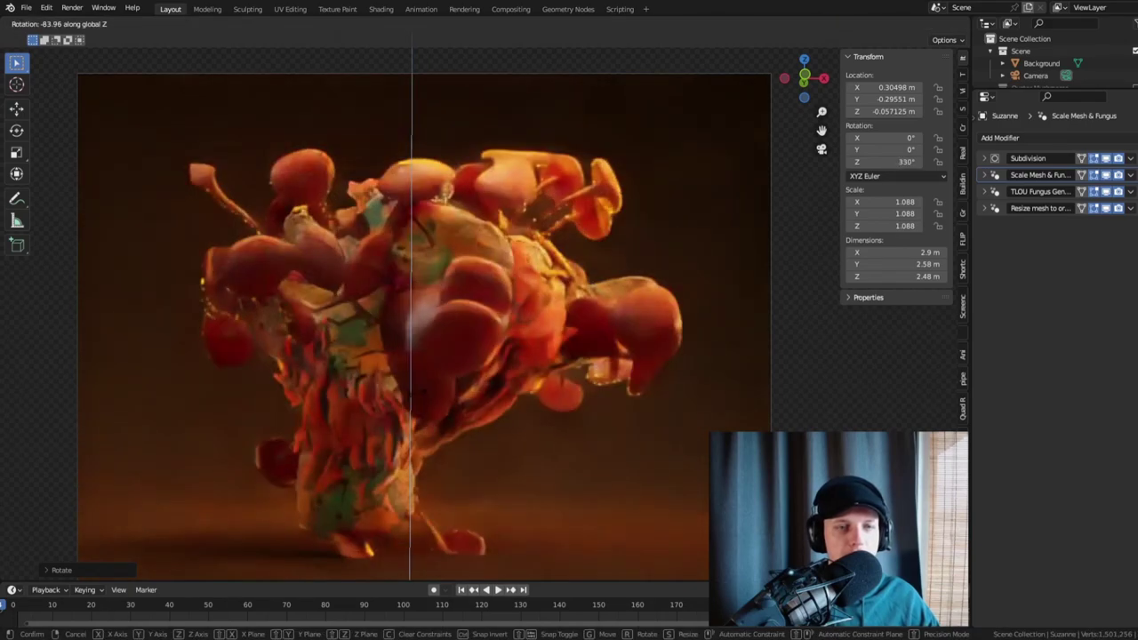
click(376, 376)
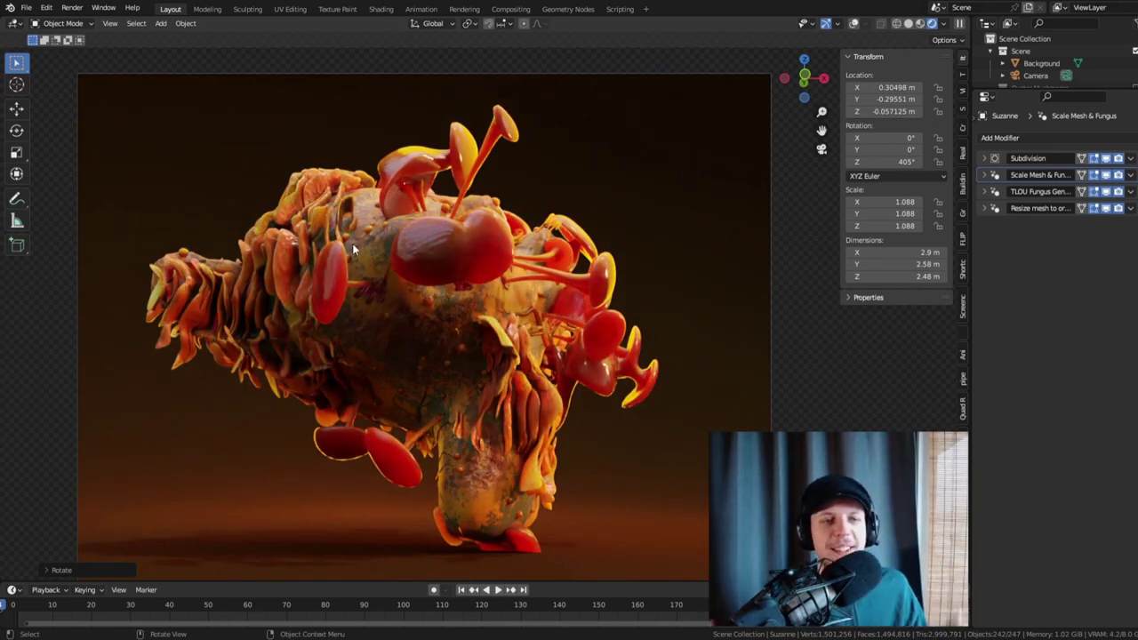
- Zoom and orbit around the fungus-covered head, then switch to the camera view
scroll(352, 285, up, 2)
scroll(352, 285, up, 5)
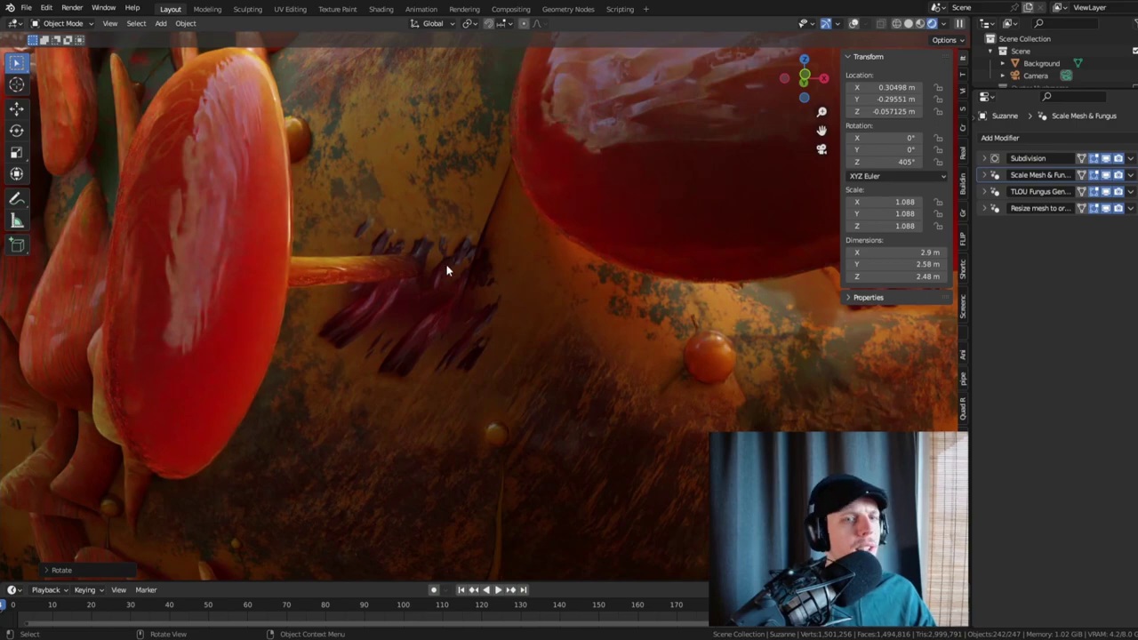
scroll(385, 287, down, 8)
middle_drag(344, 244, 581, 316)
scroll(518, 261, up, 4)
scroll(571, 302, up, 3)
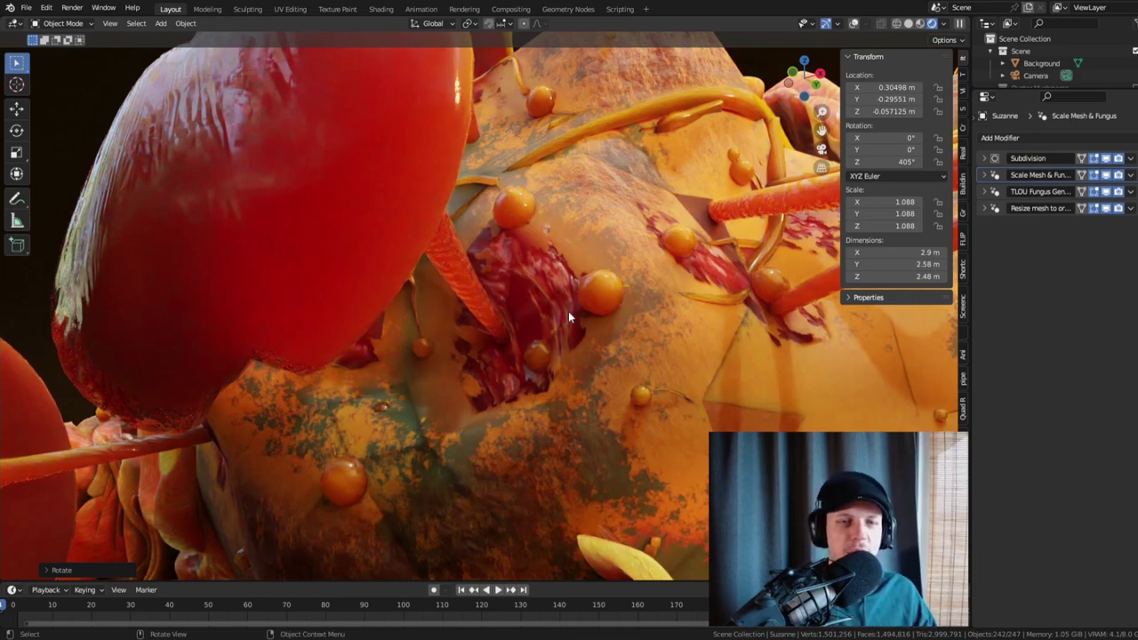
scroll(568, 311, down, 5)
key(KP_0)
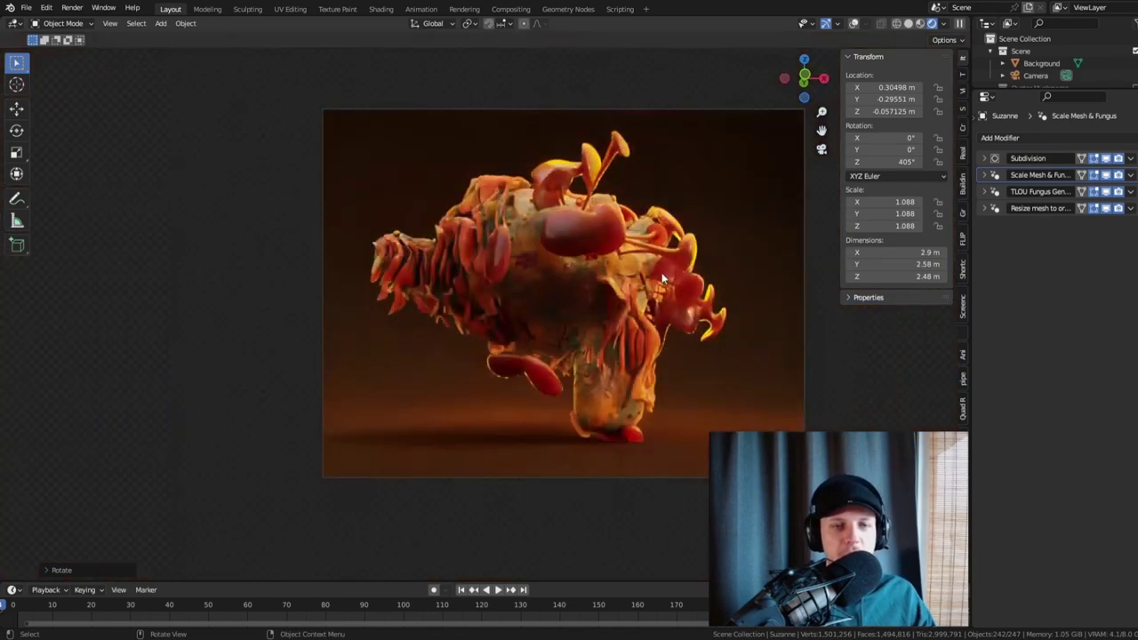
scroll(635, 261, up, 3)
- Rotate Suzanne about Z to a final 386° in the camera view
key(r)
key(z)
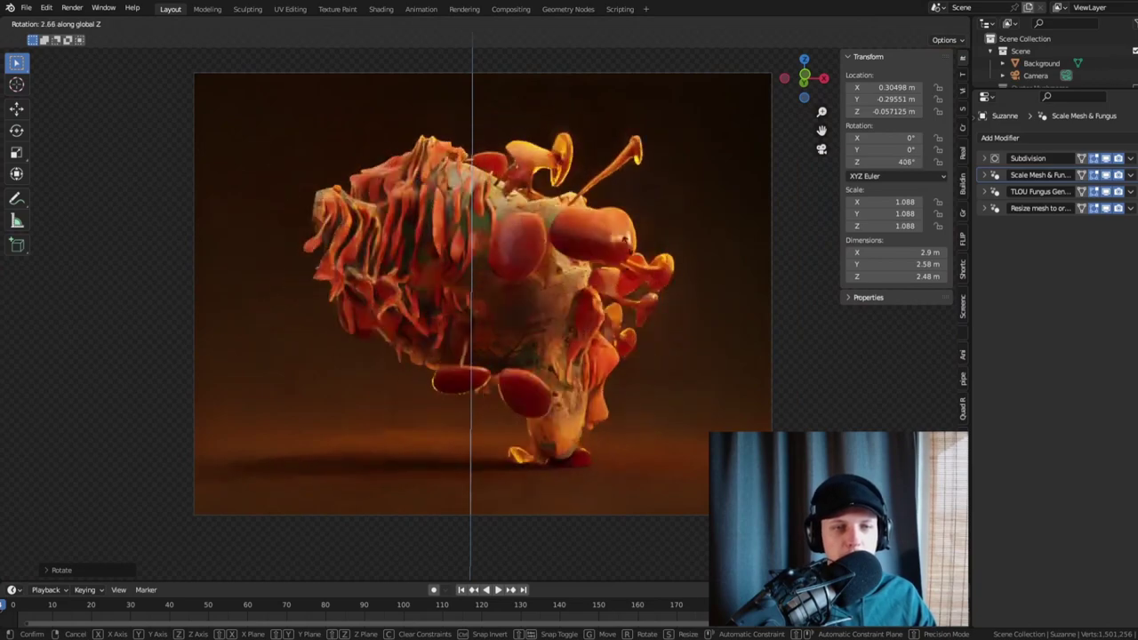
key(z)
key(z)
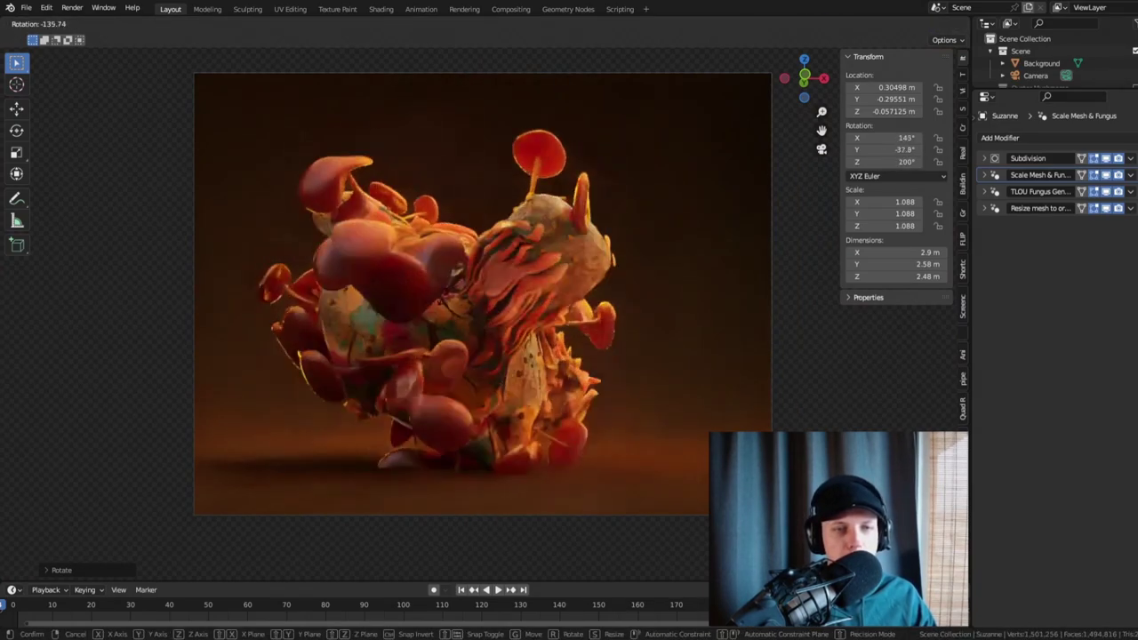
key(Escape)
key(r)
key(z)
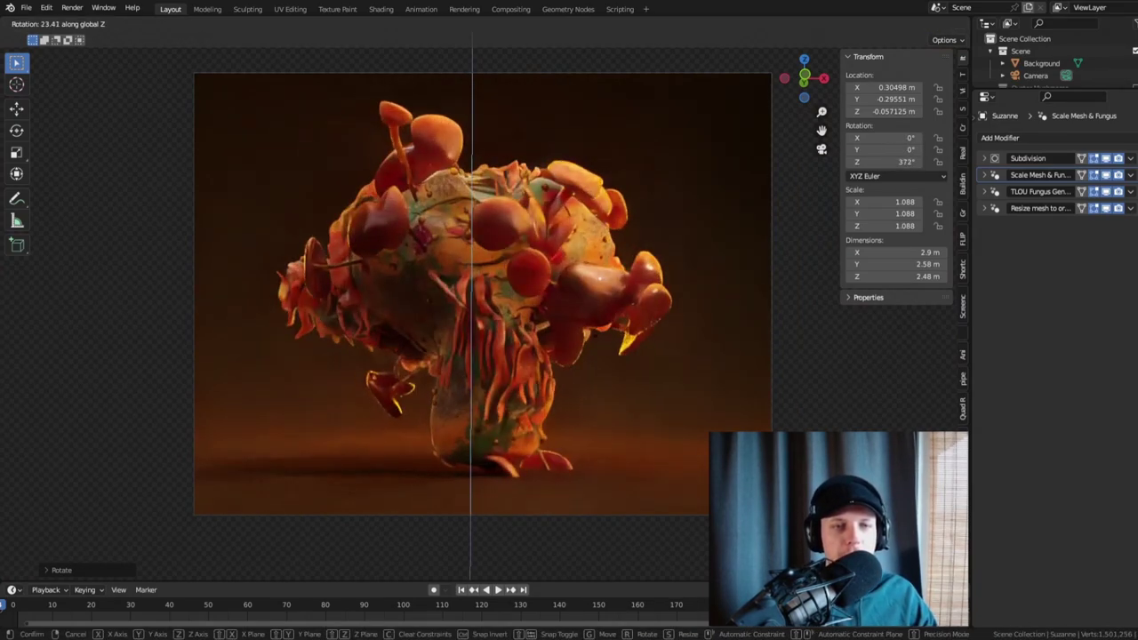
click(575, 277)
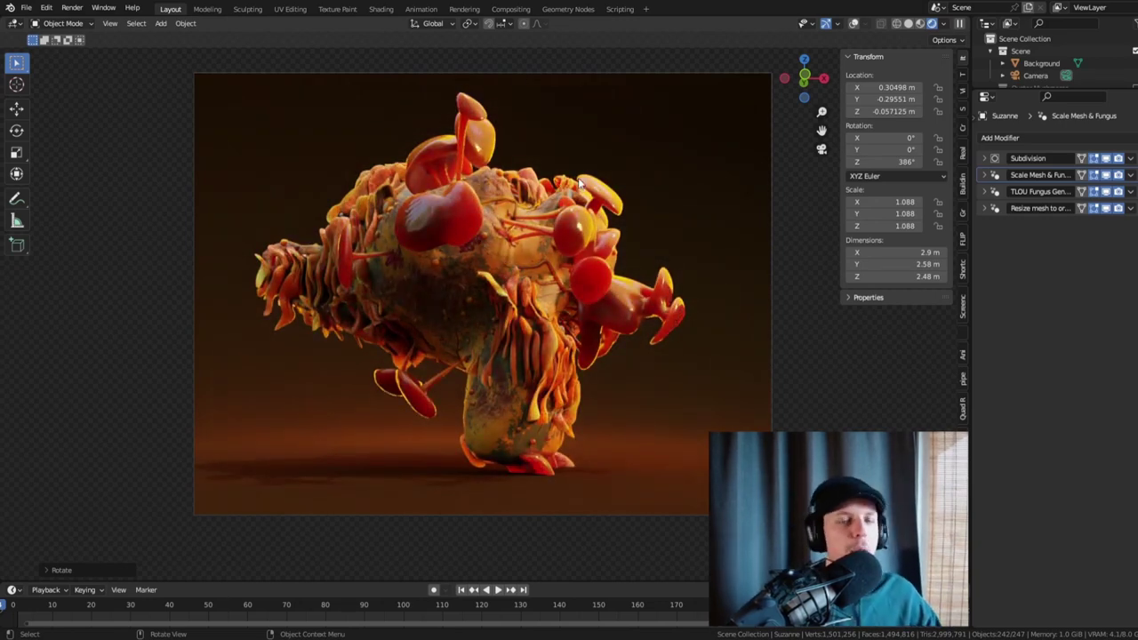
- Expand the fungus generator and scale modifiers and set Overall Fungus Scale to 1
click(985, 193)
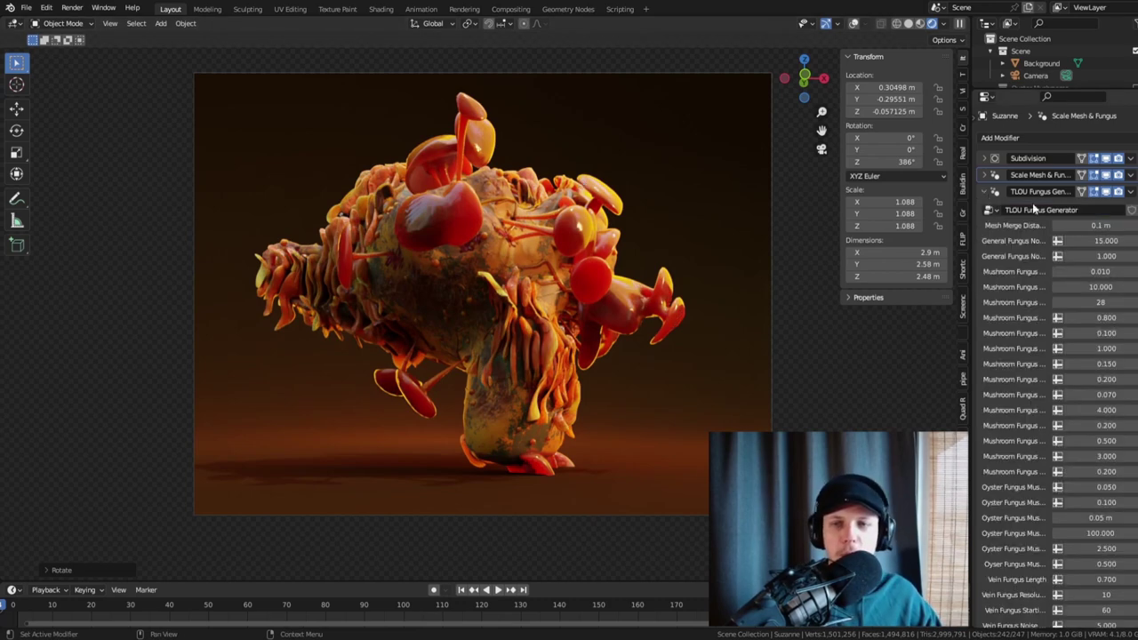
click(994, 176)
click(1099, 209)
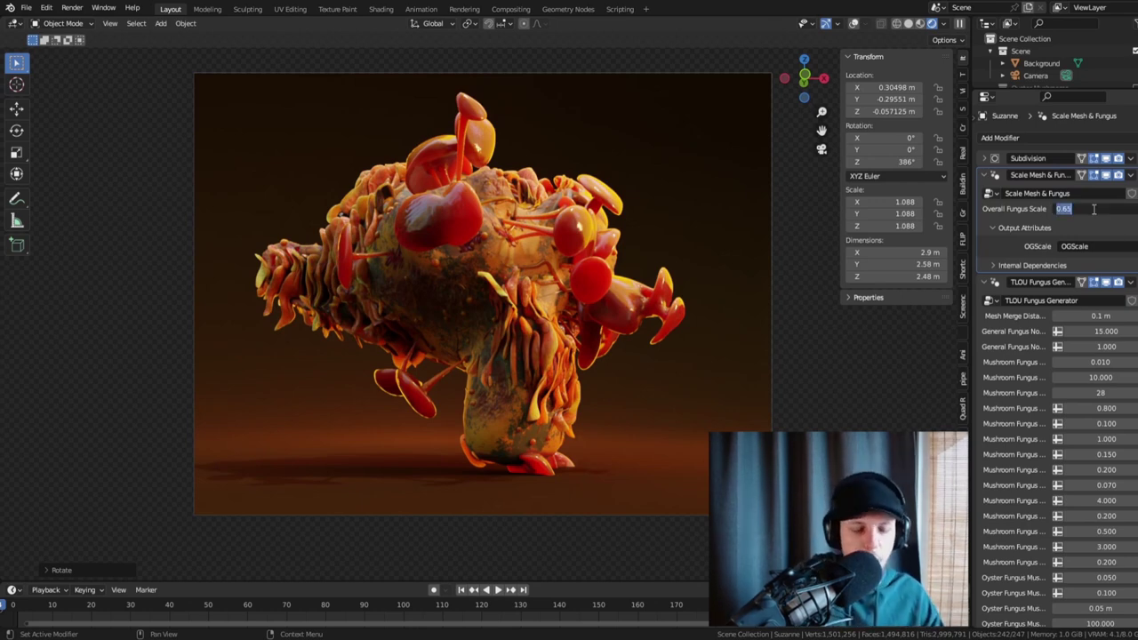
text(1)
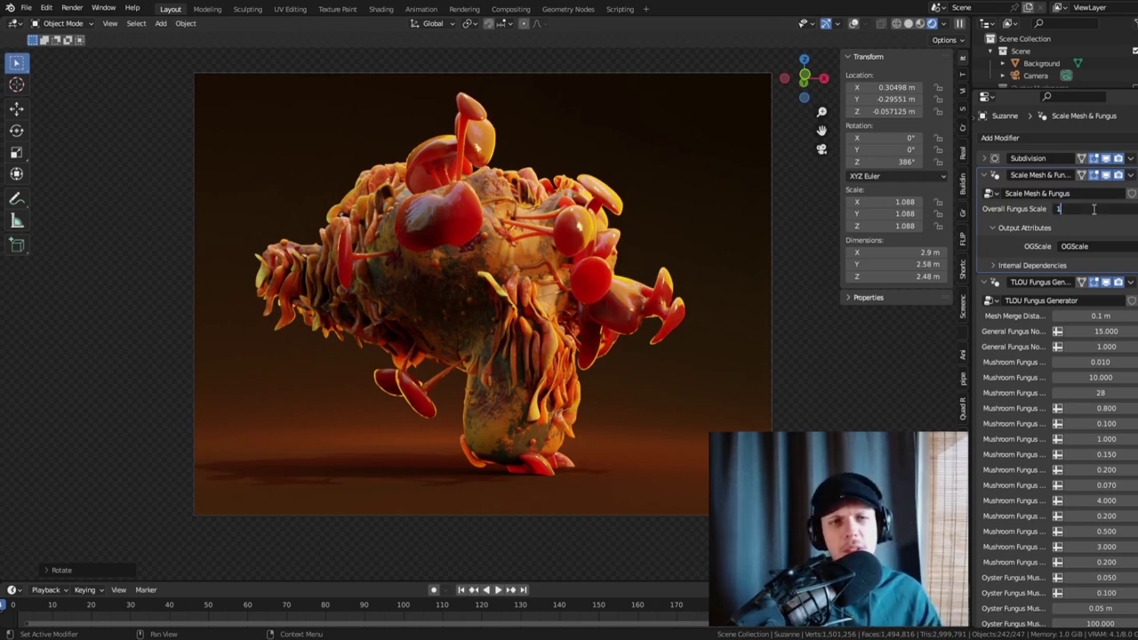
key(Return)
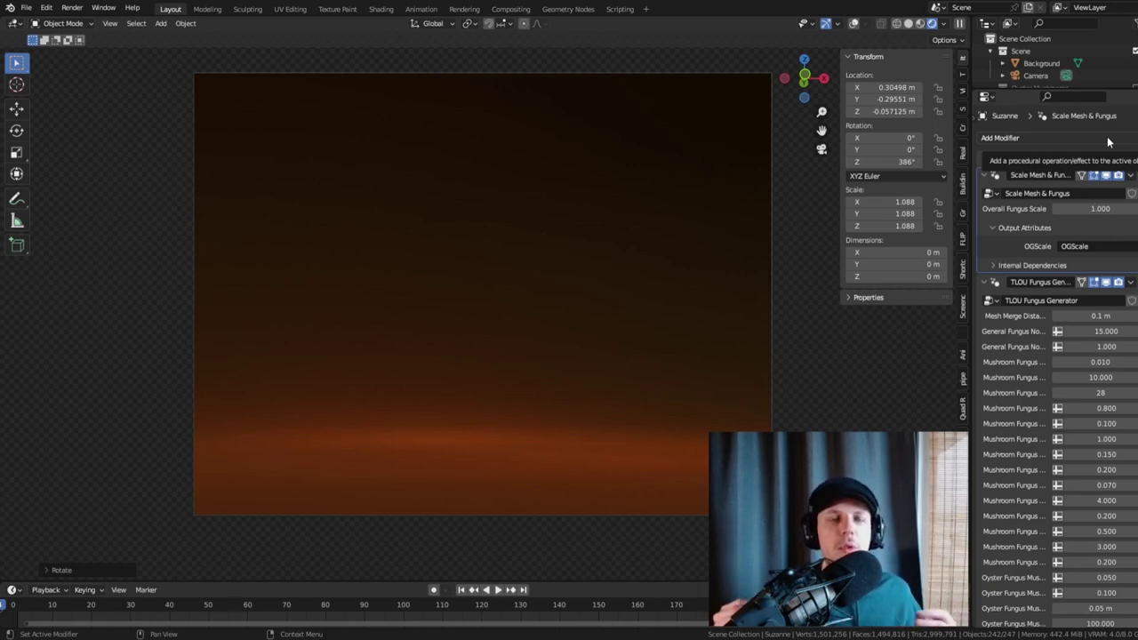
- Lower Overall Fungus Scale to 0.8, then settle on 0.9 and check it from the camera
click(1109, 208)
key(BackSpace)
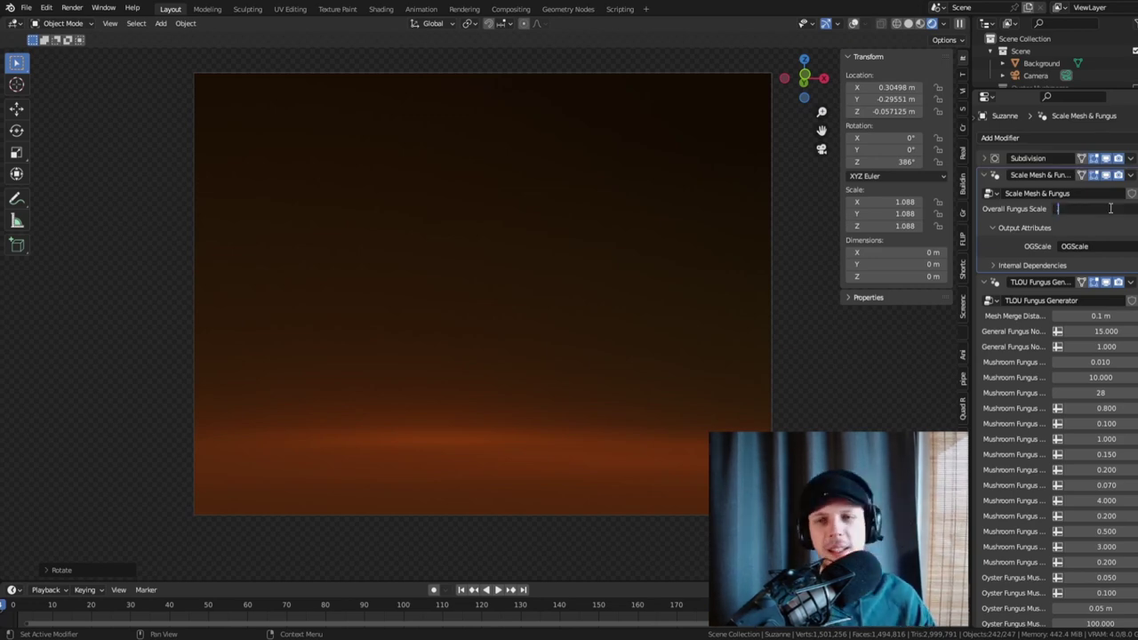
text(.8)
key(Return)
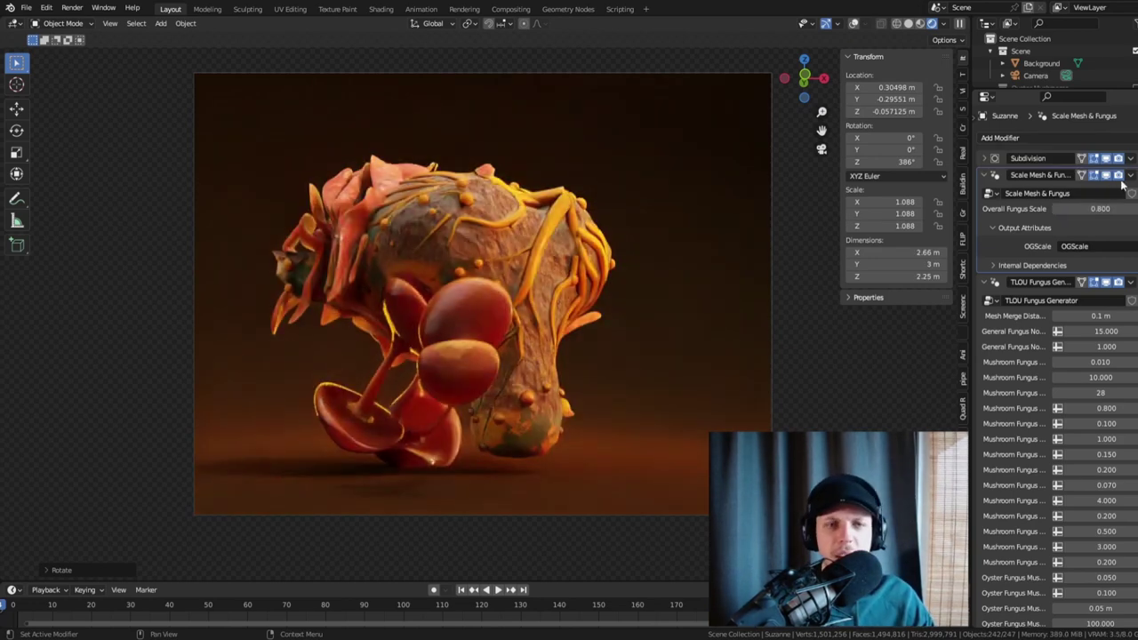
click(1101, 208)
key(BackSpace)
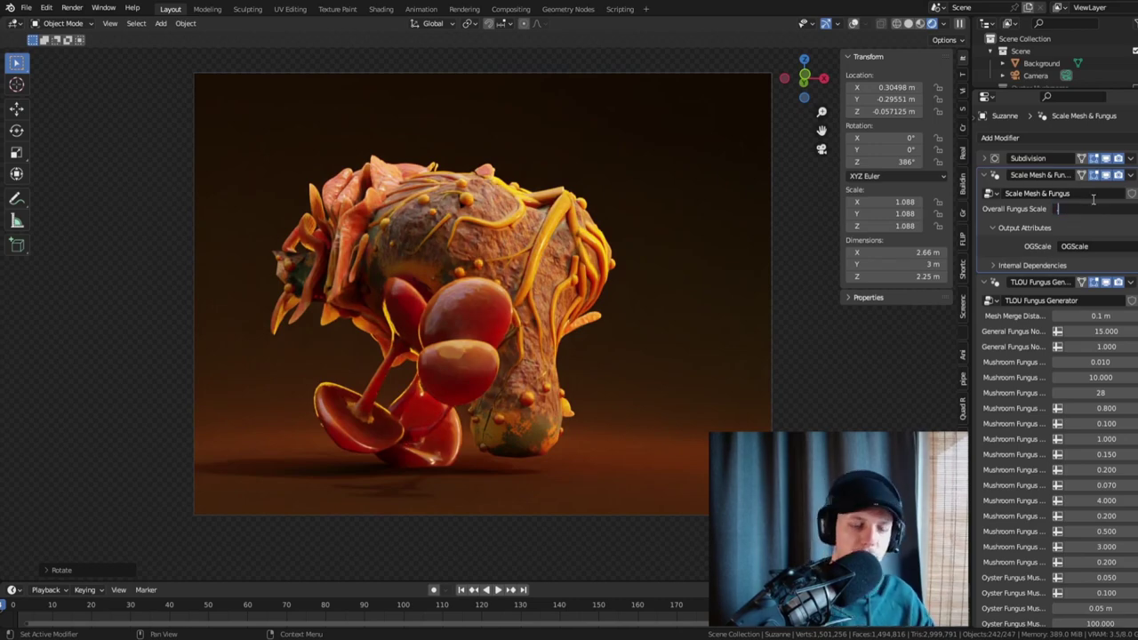
text(.9)
key(Return)
middle_drag(801, 213, 558, 280)
scroll(558, 280, down, 3)
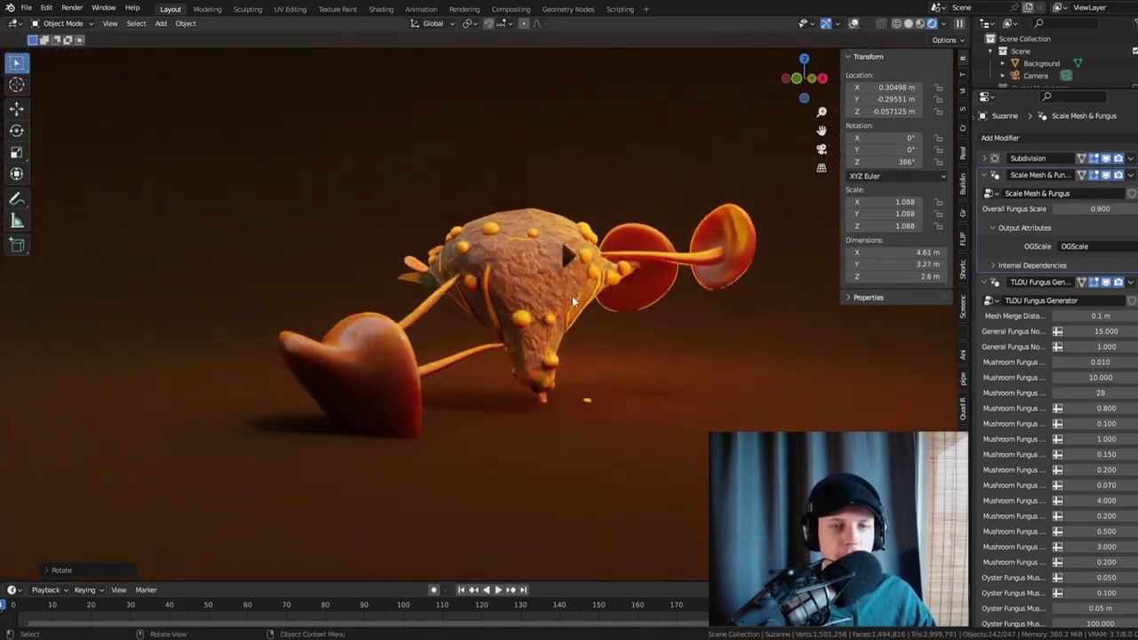
scroll(582, 254, up, 2)
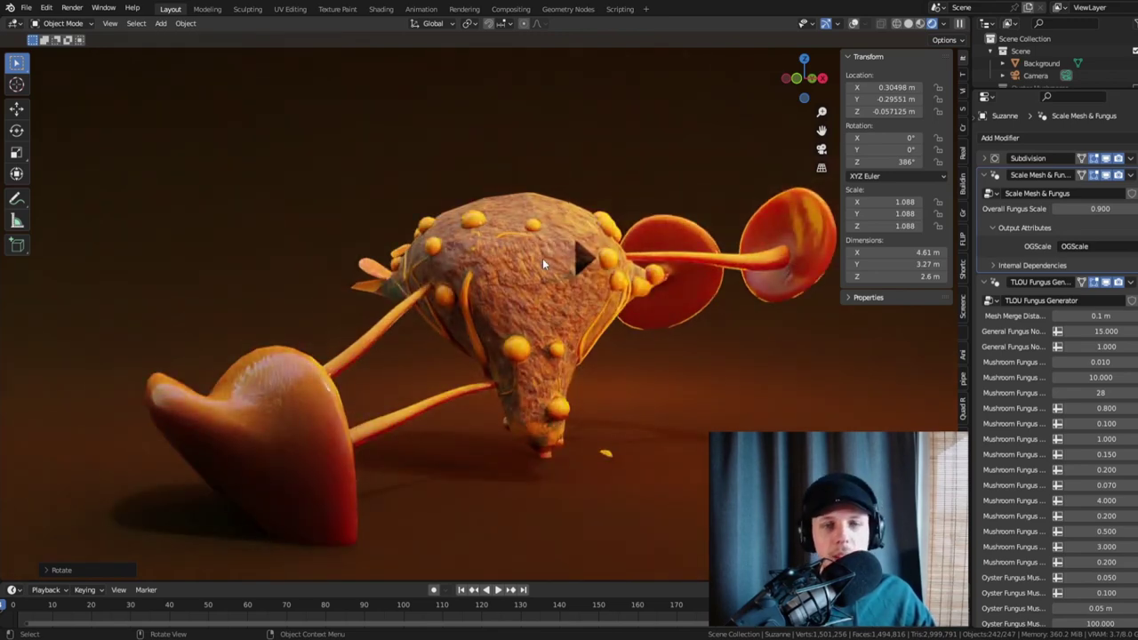
key(KP_0)
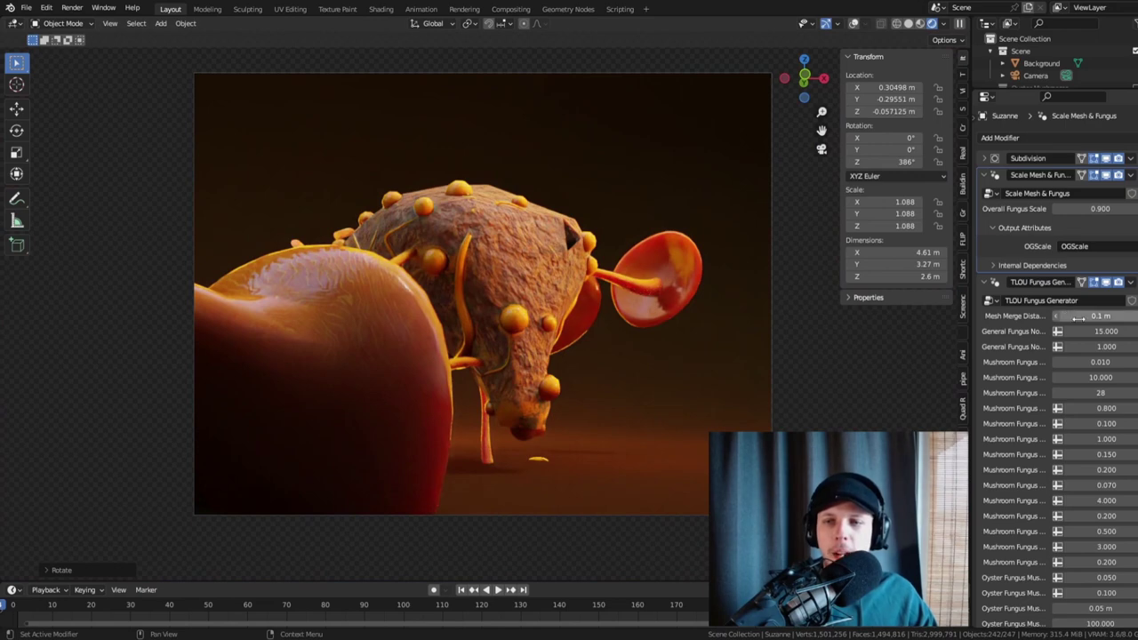
- Try a 0.5 m Mesh Merge Distance, undo back to 0.1 m, and clear the 0.9 fungus scale
click(1078, 317)
text(0.5)
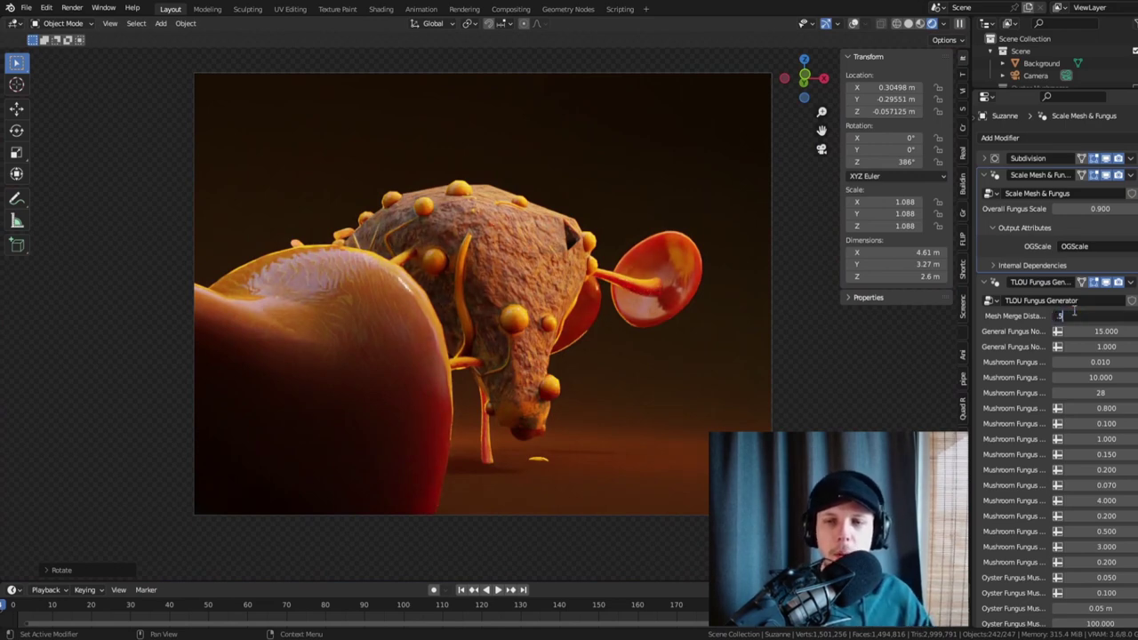
key(Return)
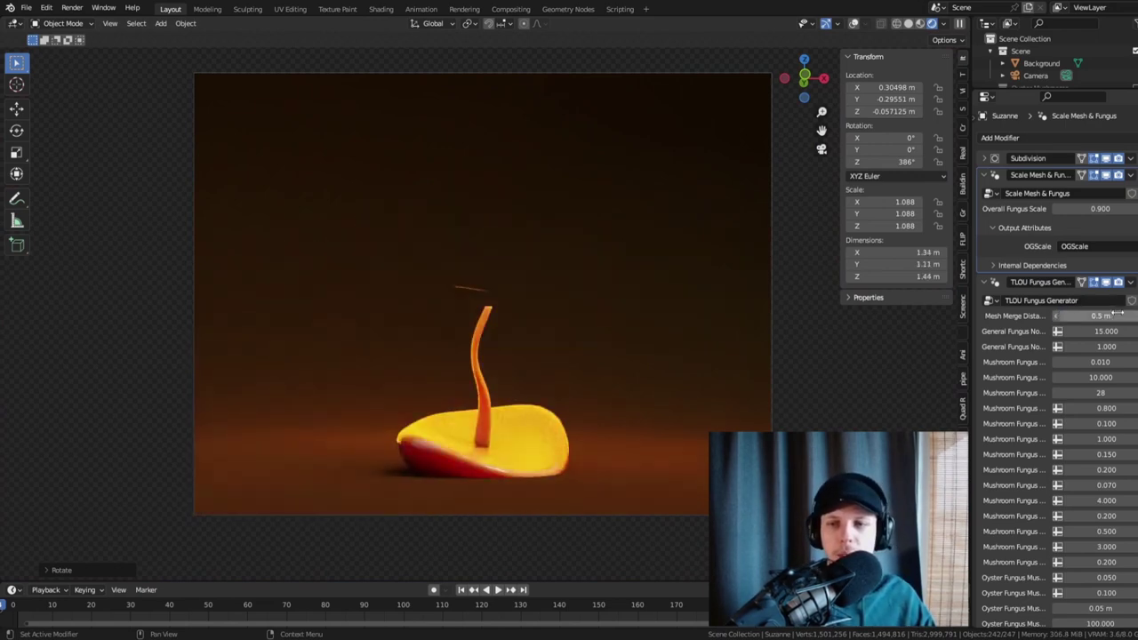
key(ctrl+z)
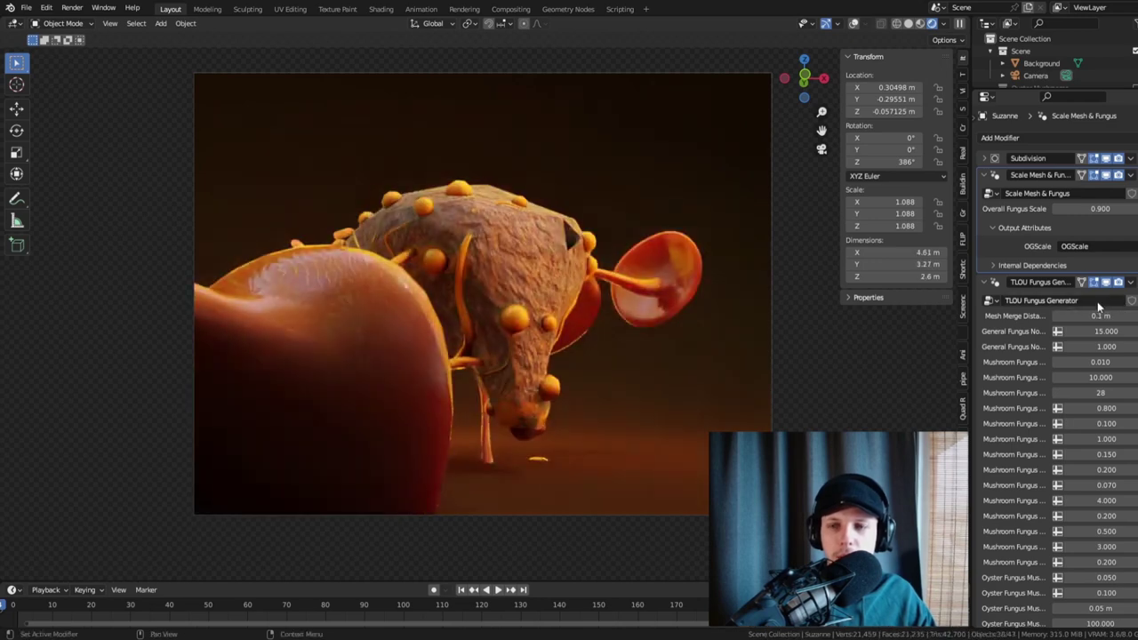
click(1112, 209)
key(BackSpace)
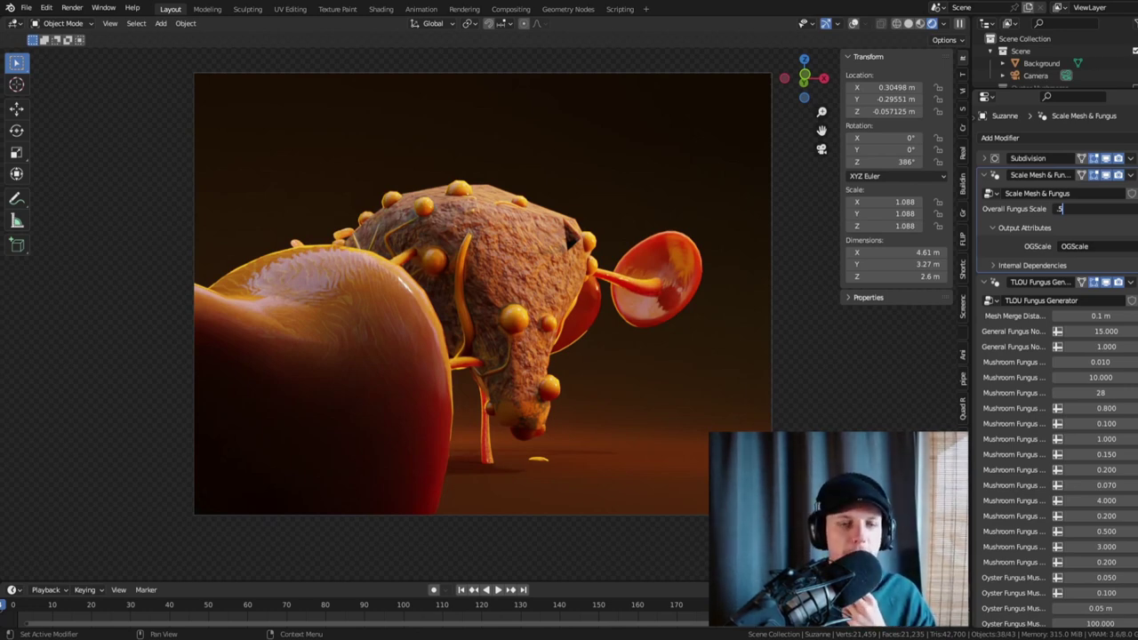
- Set Overall Fungus Scale to 0.5, then 0.35, and view the denser growths from the camera
key(Return)
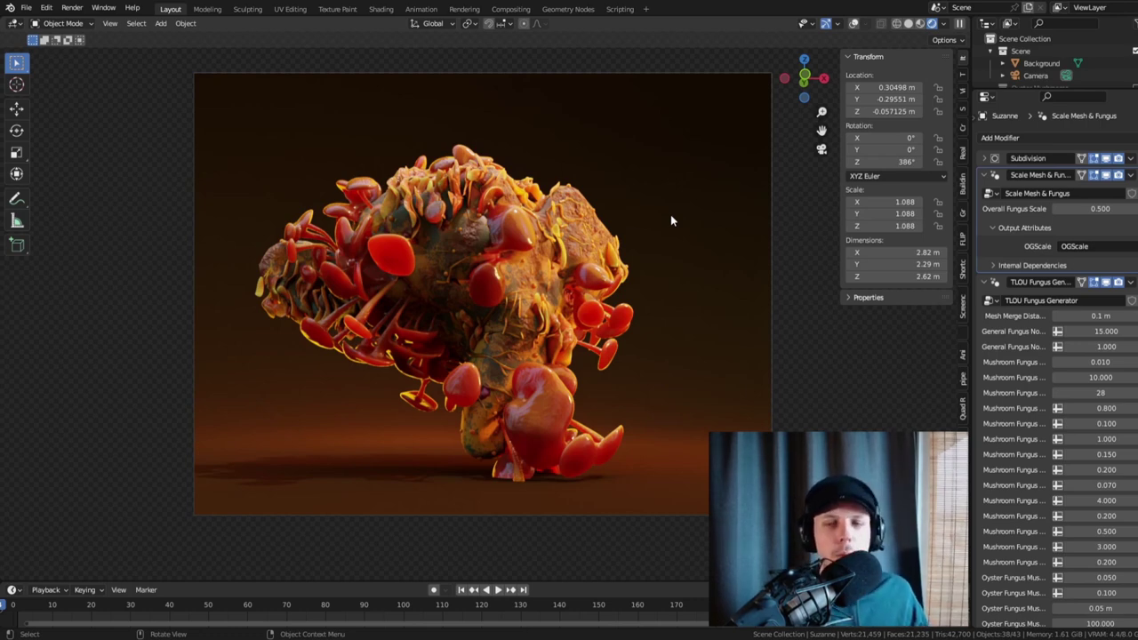
click(1082, 205)
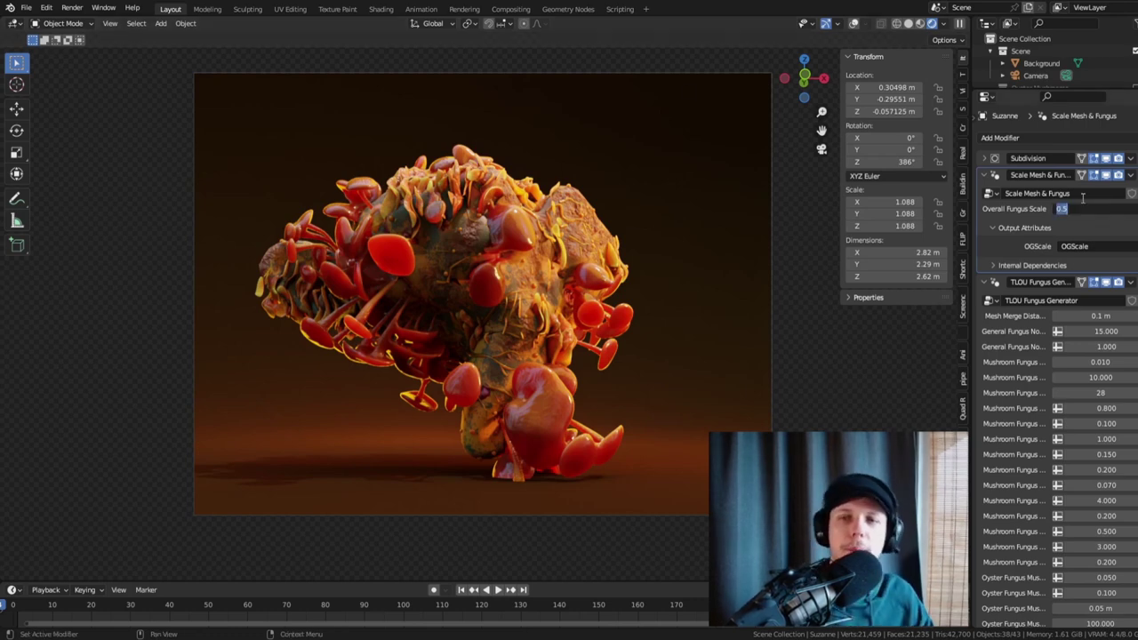
text(.35)
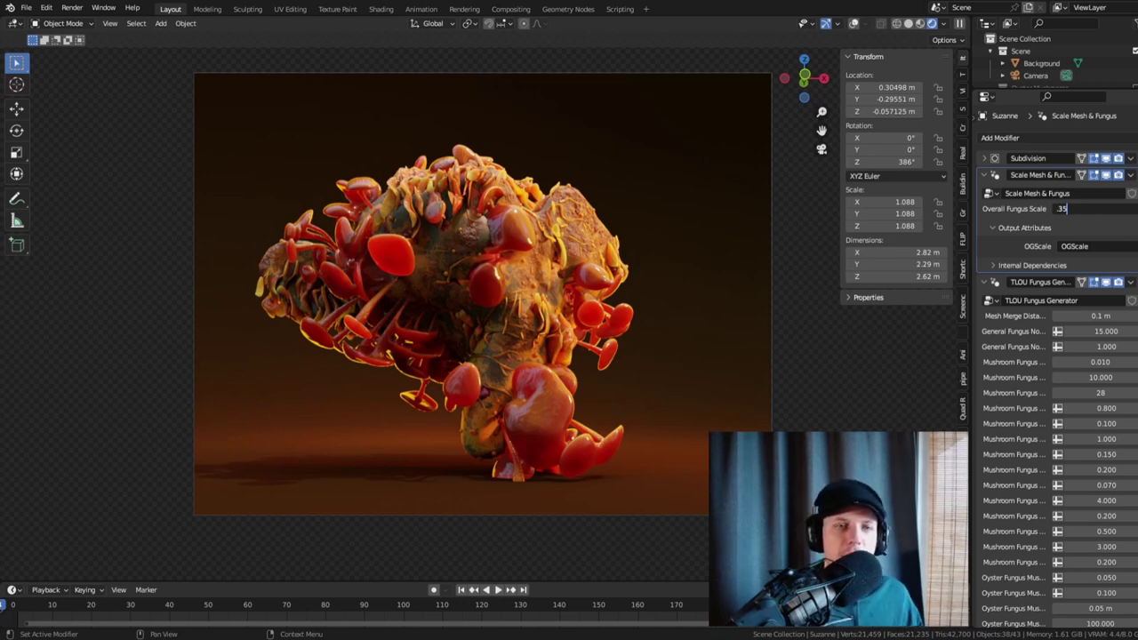
key(Return)
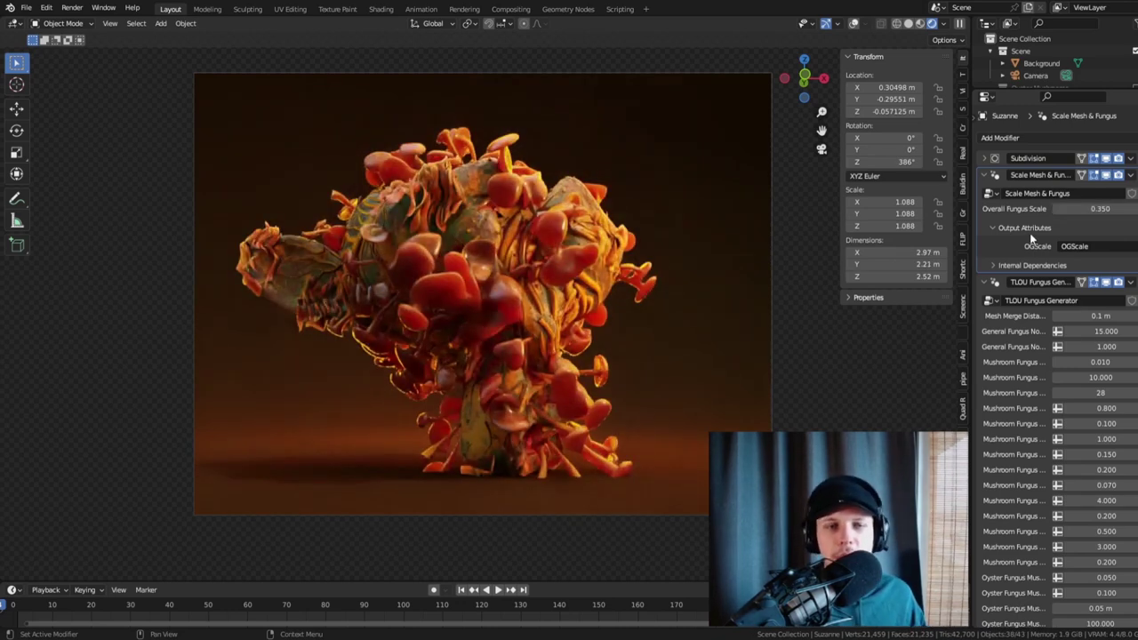
middle_drag(544, 206, 340, 198)
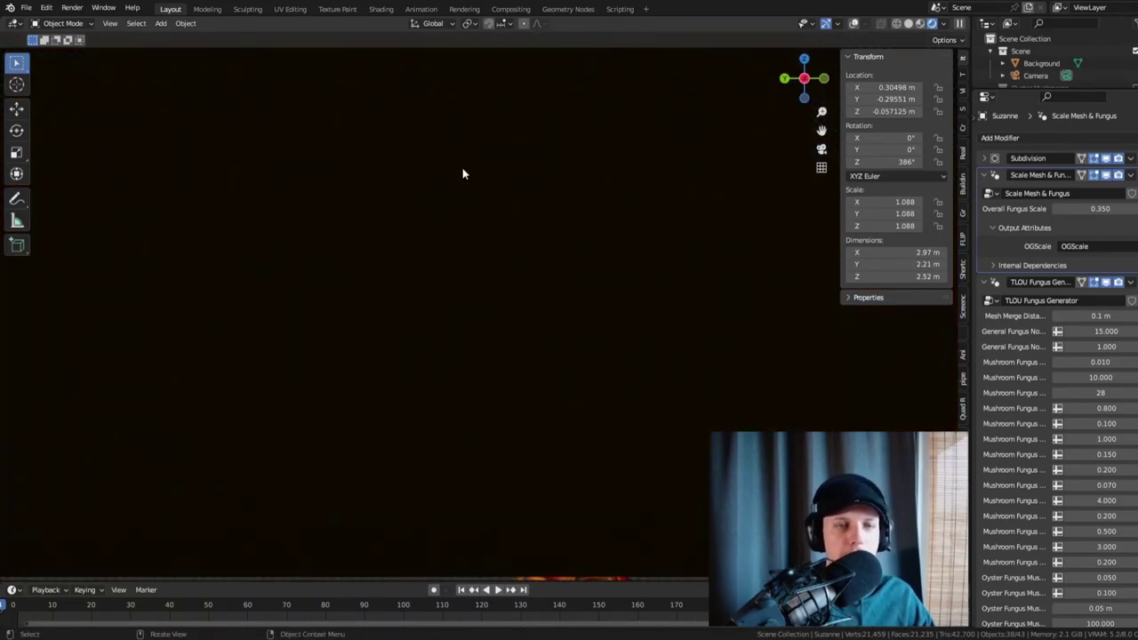
key(KP_0)
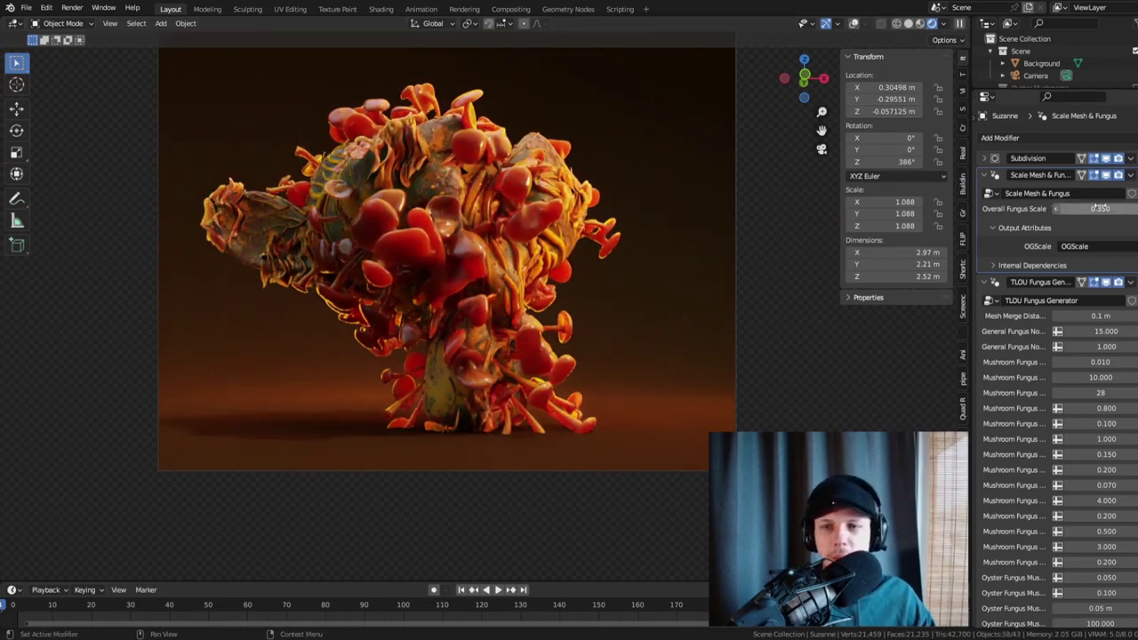
- Change Overall Fungus Scale to 0.7 and zoom in on the larger mushrooms in camera view
click(1093, 208)
key(BackSpace)
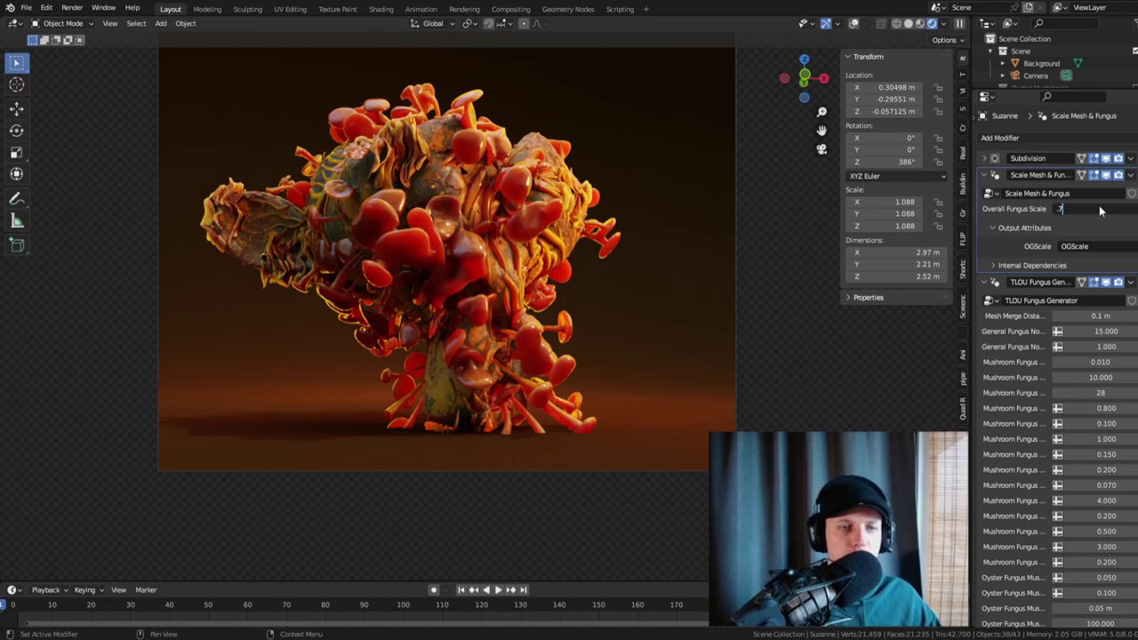
key(Return)
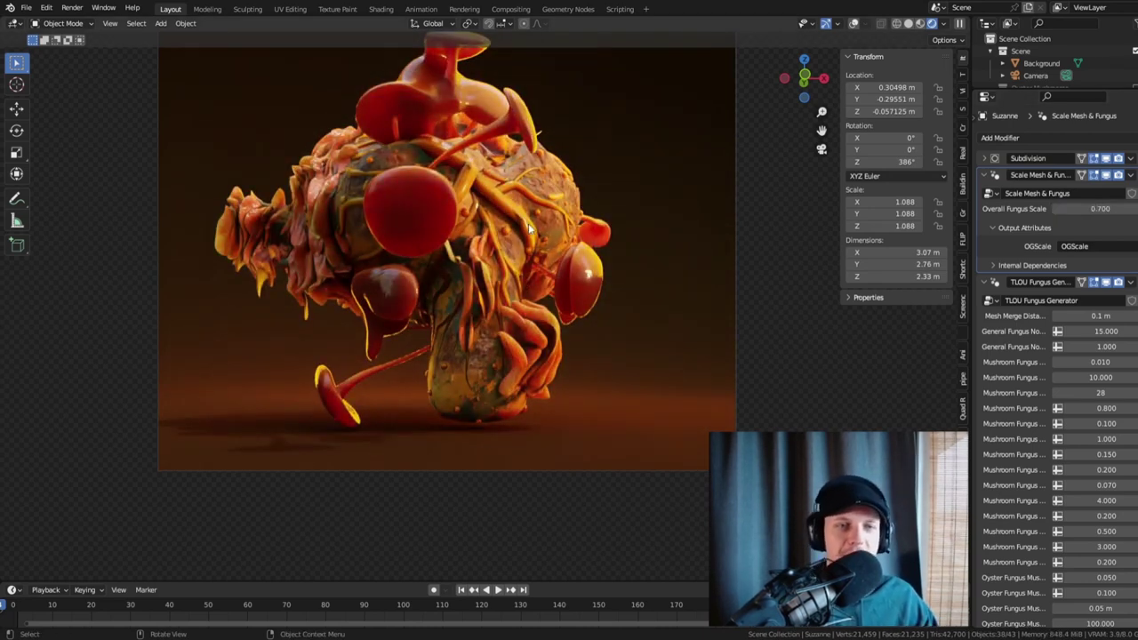
scroll(401, 196, up, 6)
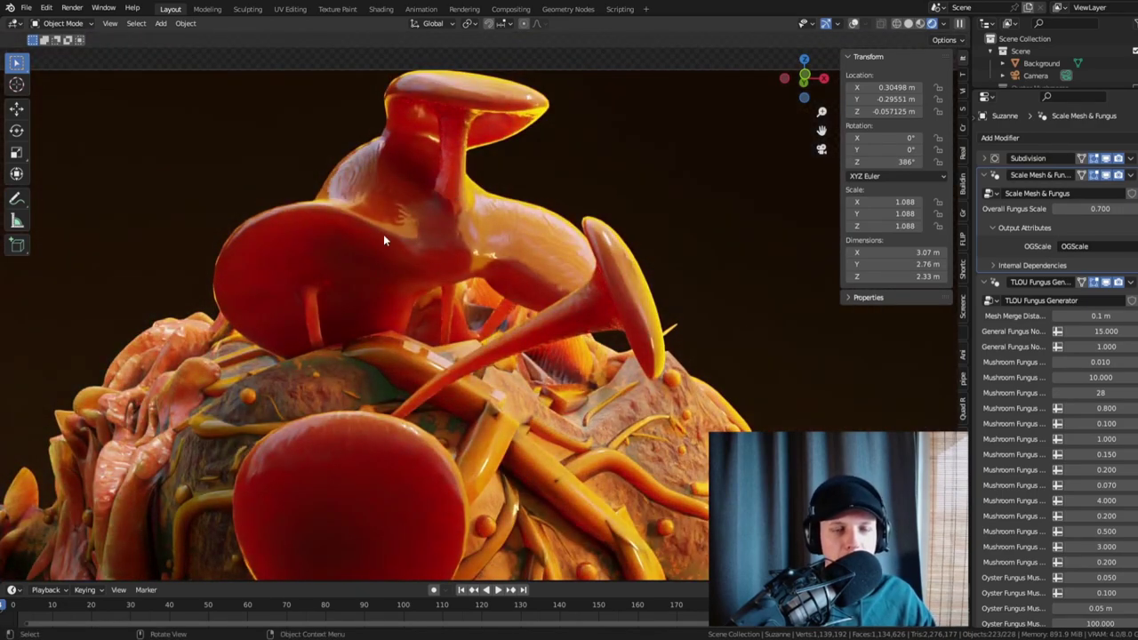
key(KP_0)
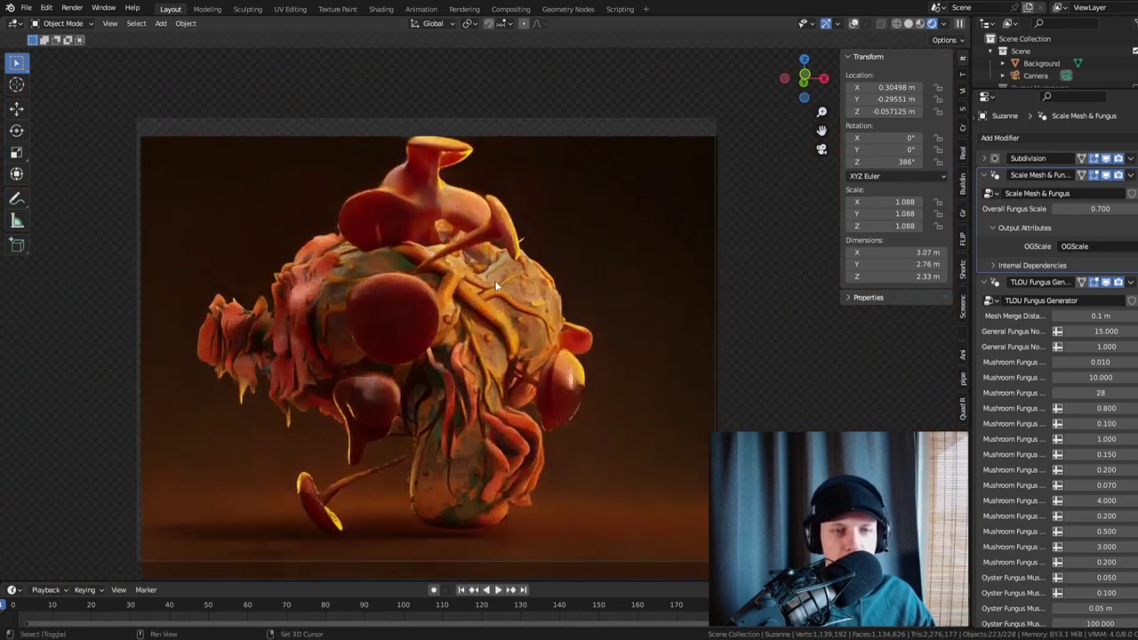
scroll(540, 291, up, 1)
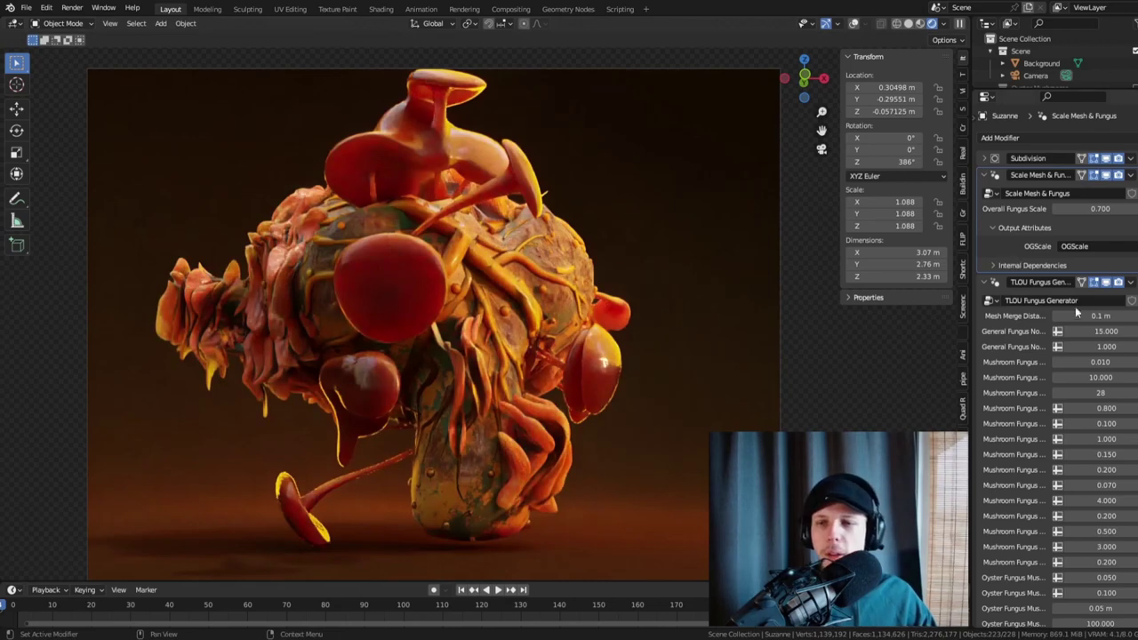
scroll(1075, 306, down, 1)
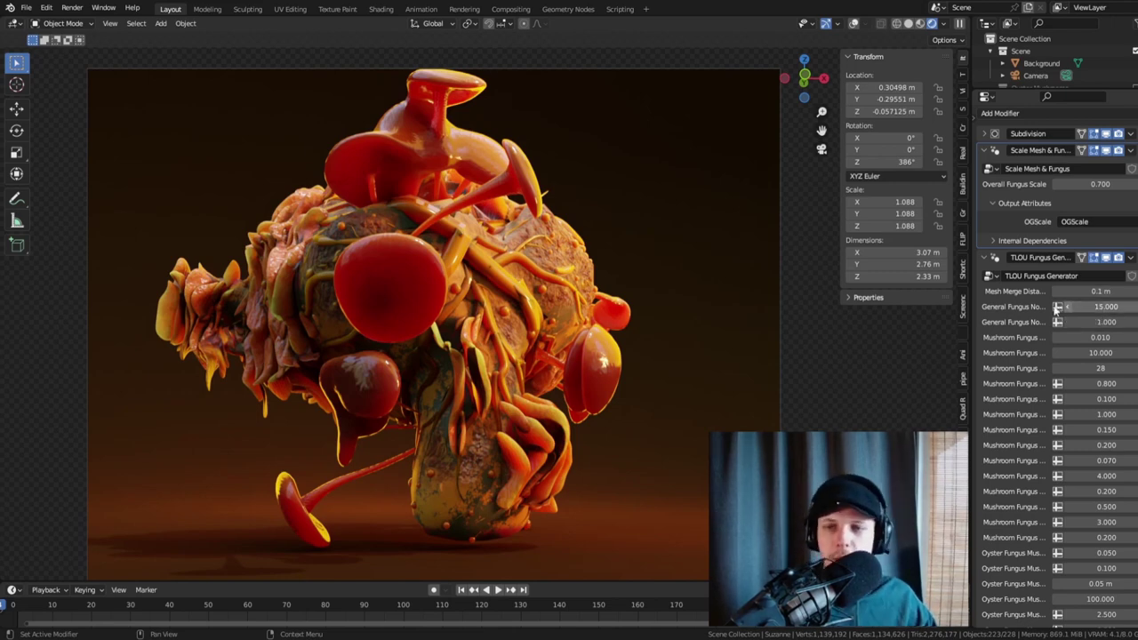
- Widen the properties panel and set General Fungus Noise Position to 30, then 60
drag(964, 313, 860, 309)
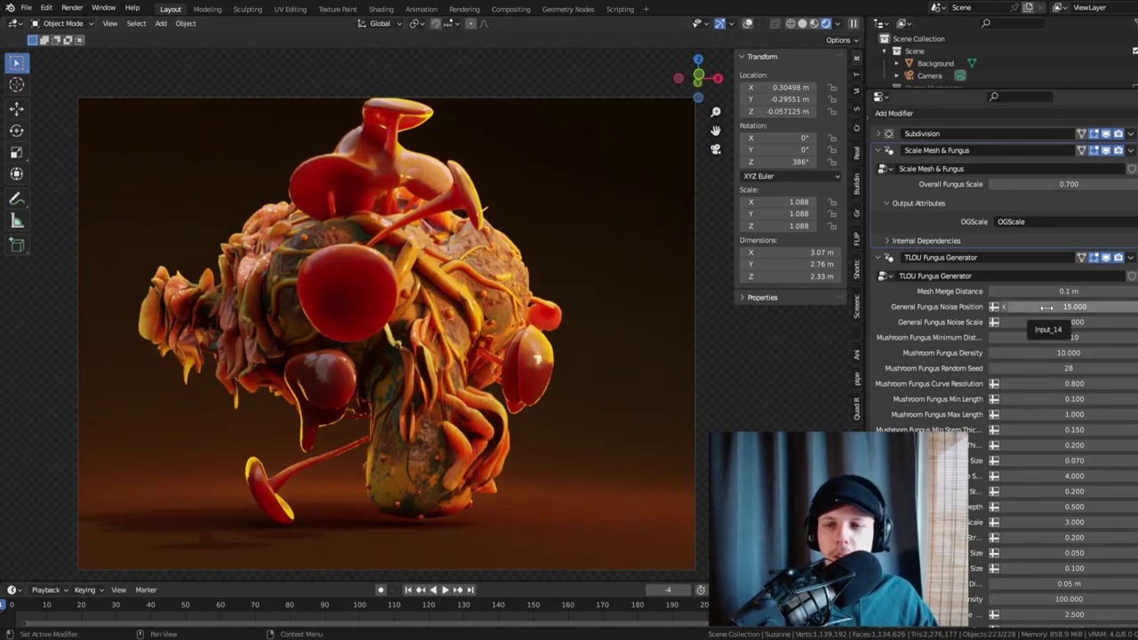
click(1059, 306)
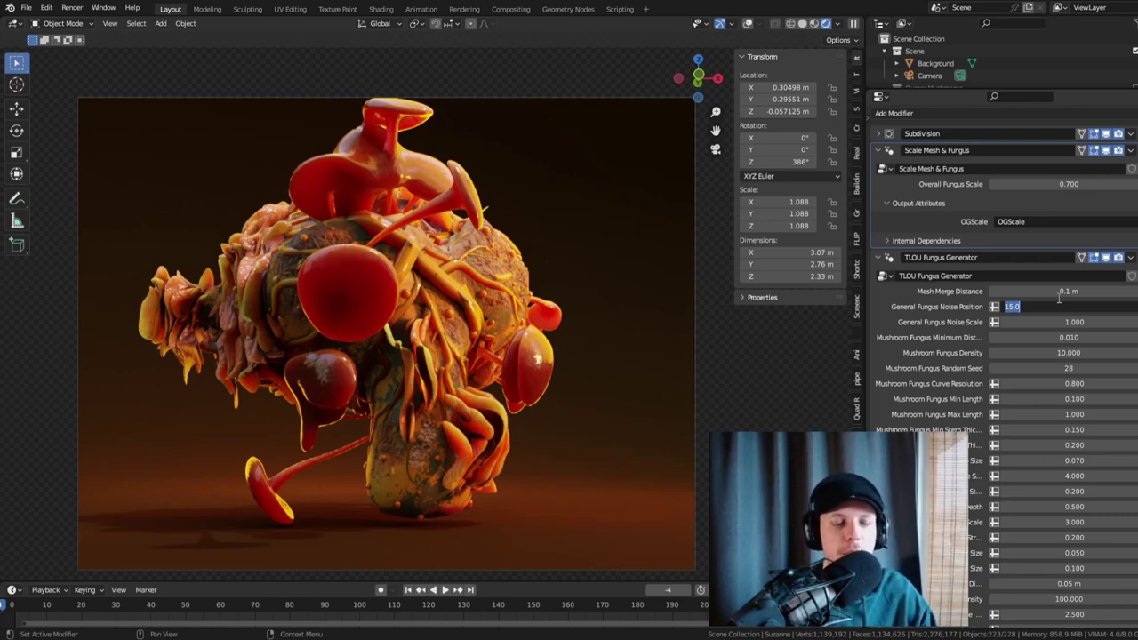
text(30)
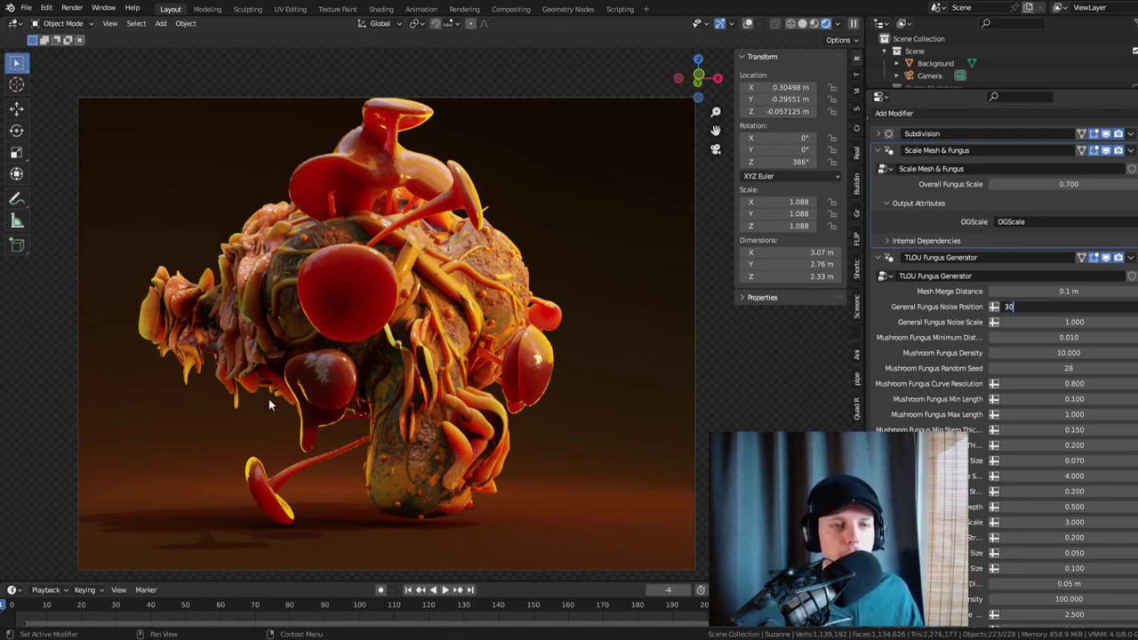
key(Return)
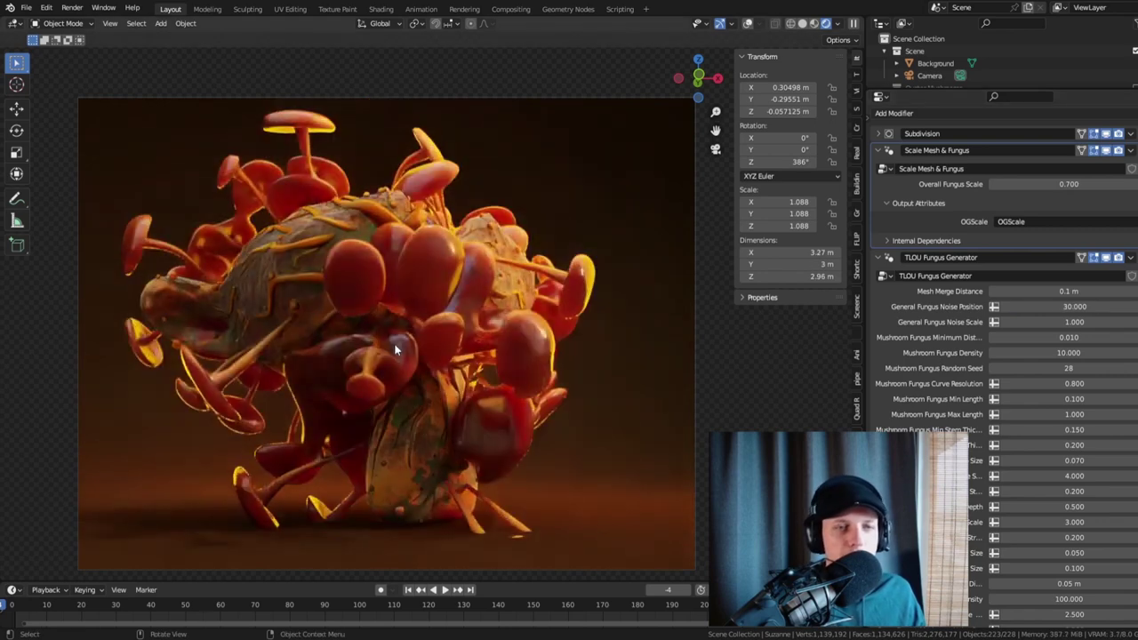
double_click(1077, 306)
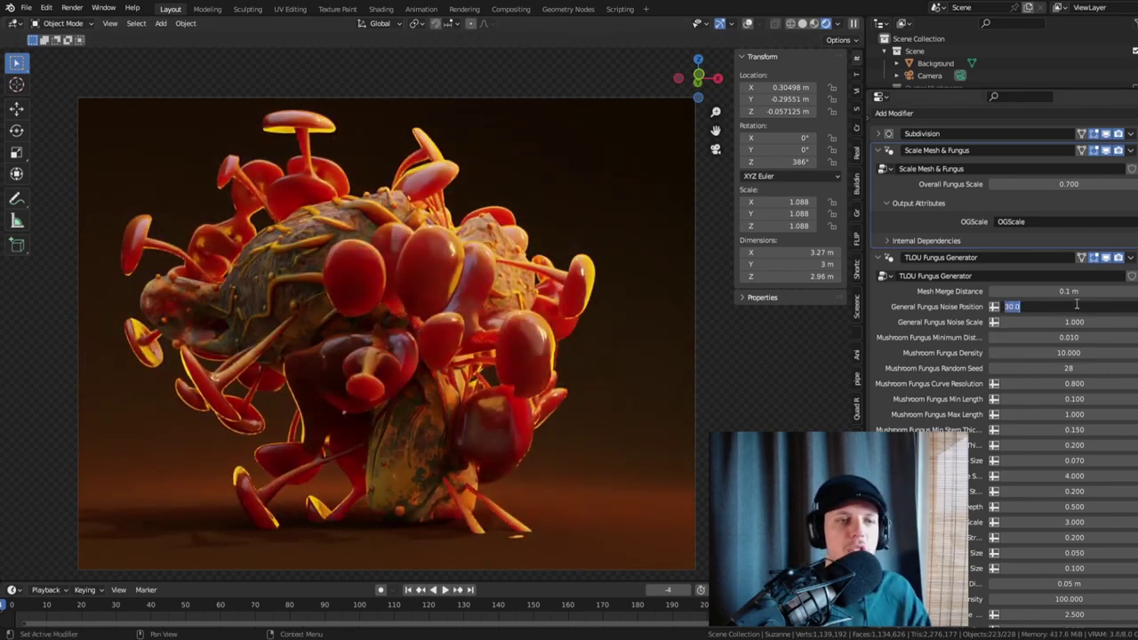
text(60)
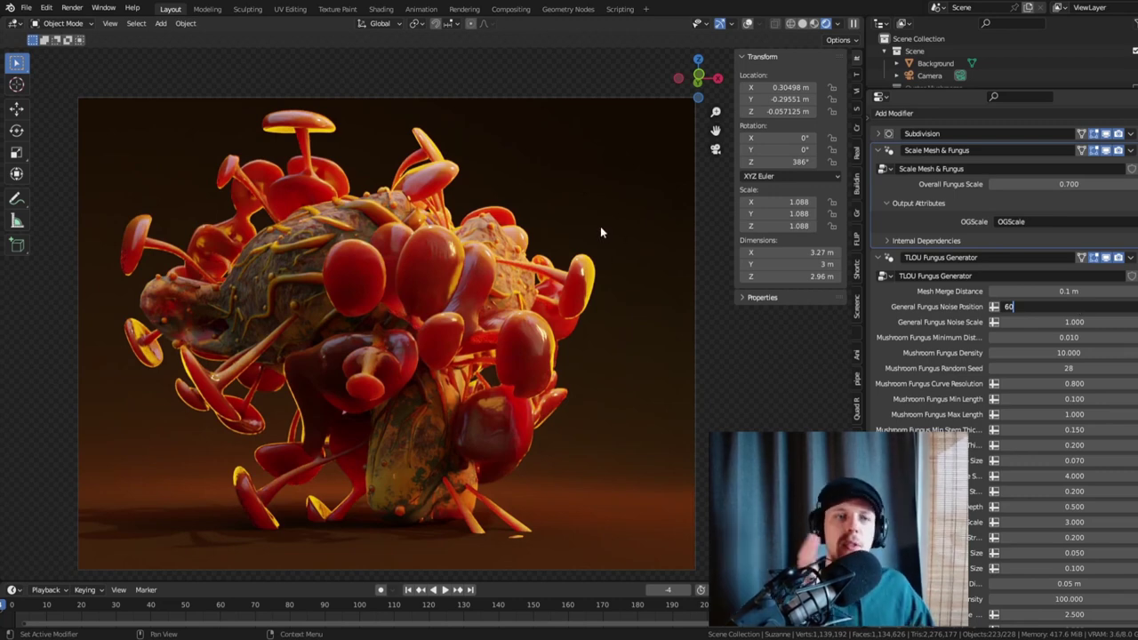
key(Return)
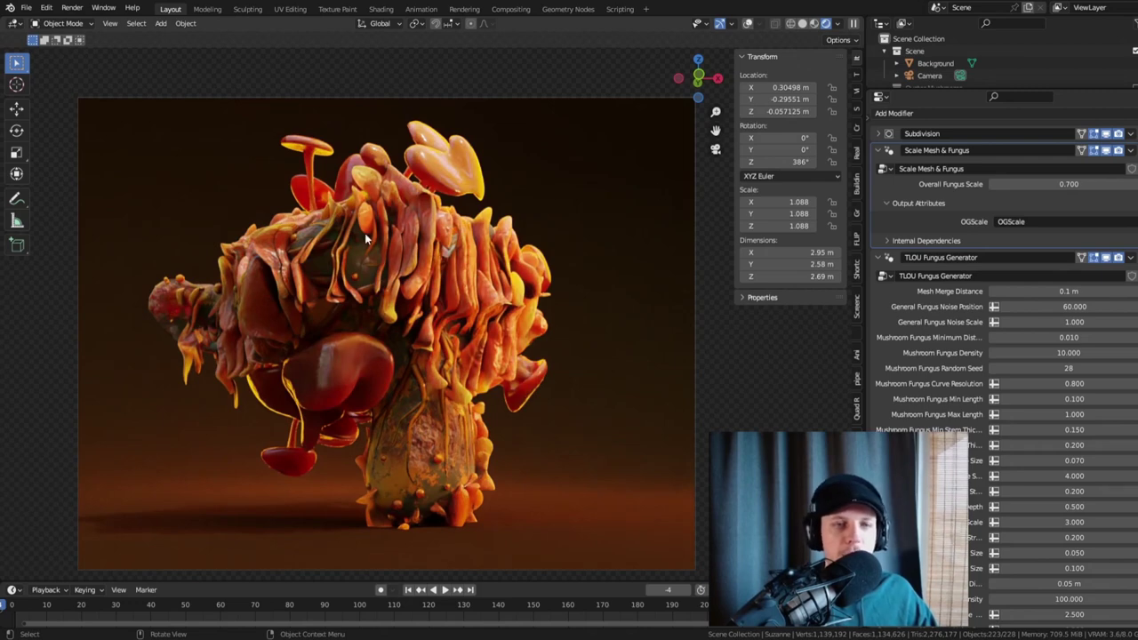
- Raise General Fungus Noise Position to 70 and finally 80
click(1107, 307)
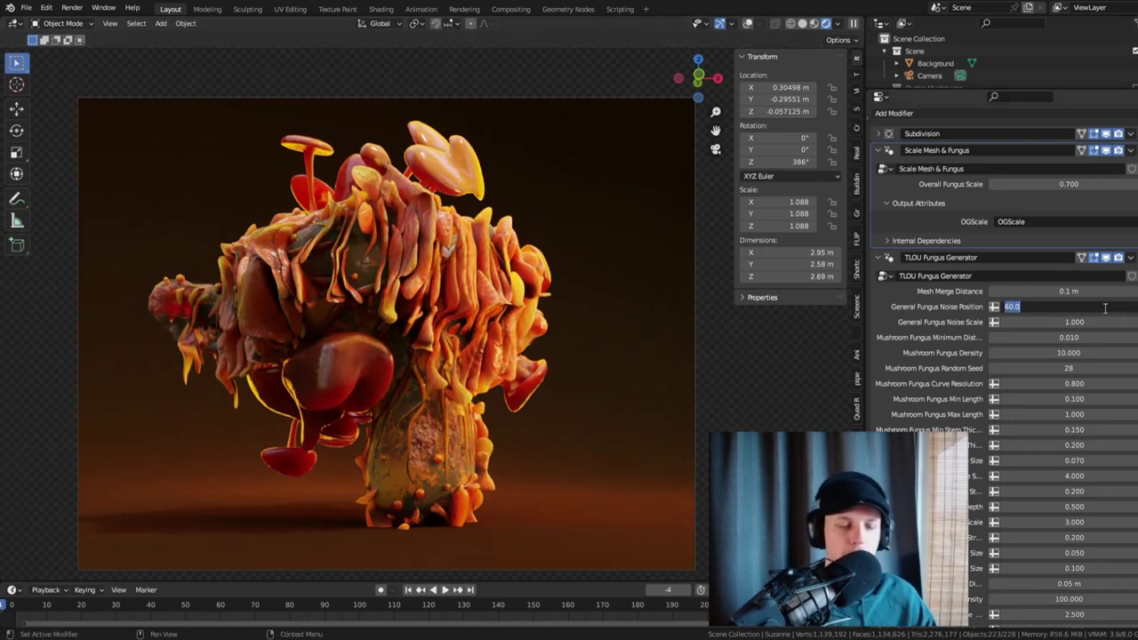
text(70)
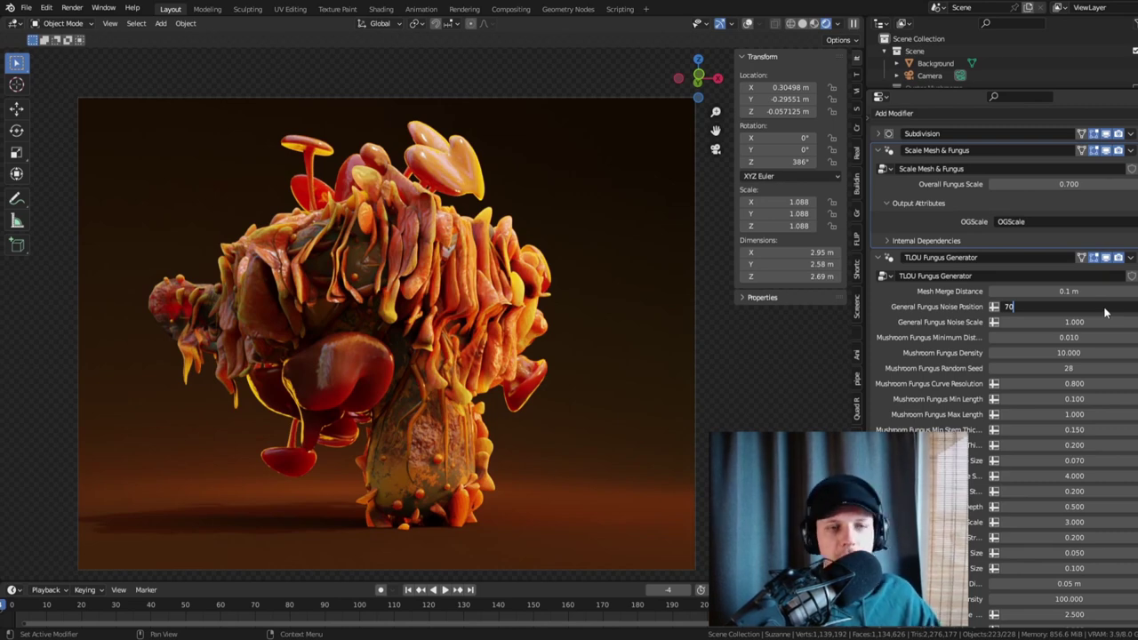
key(Return)
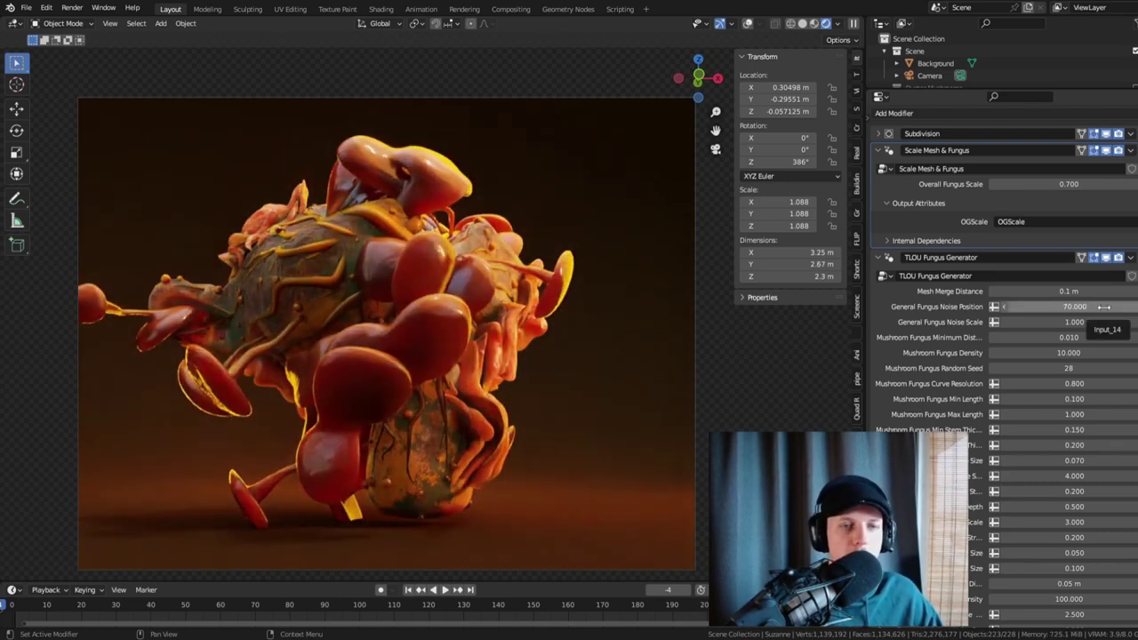
click(1103, 307)
key(BackSpace)
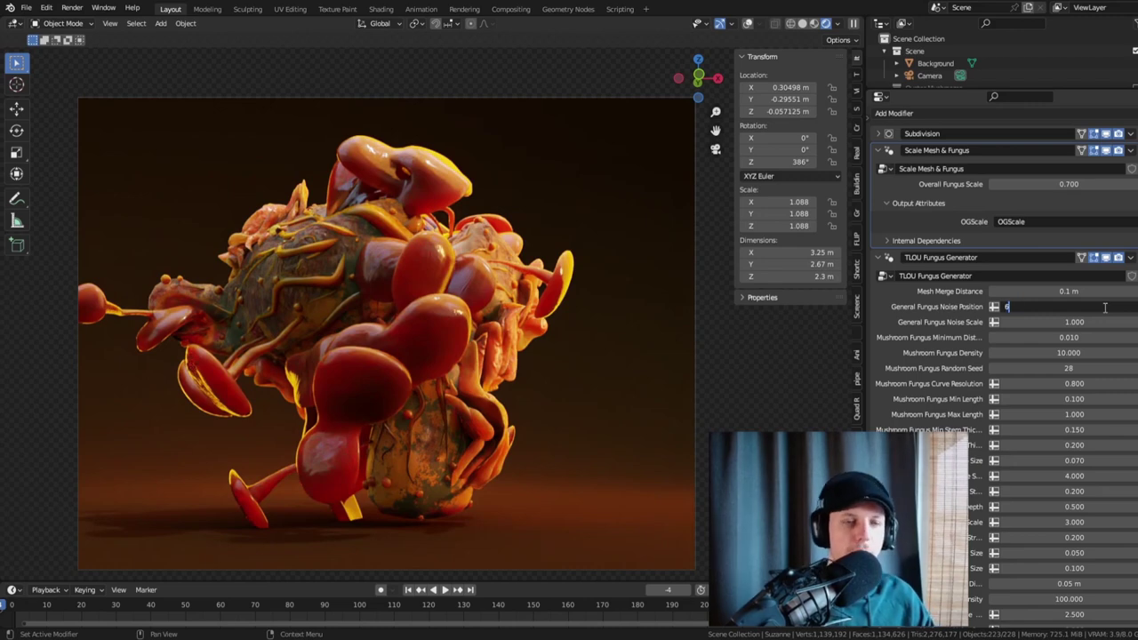
text(80)
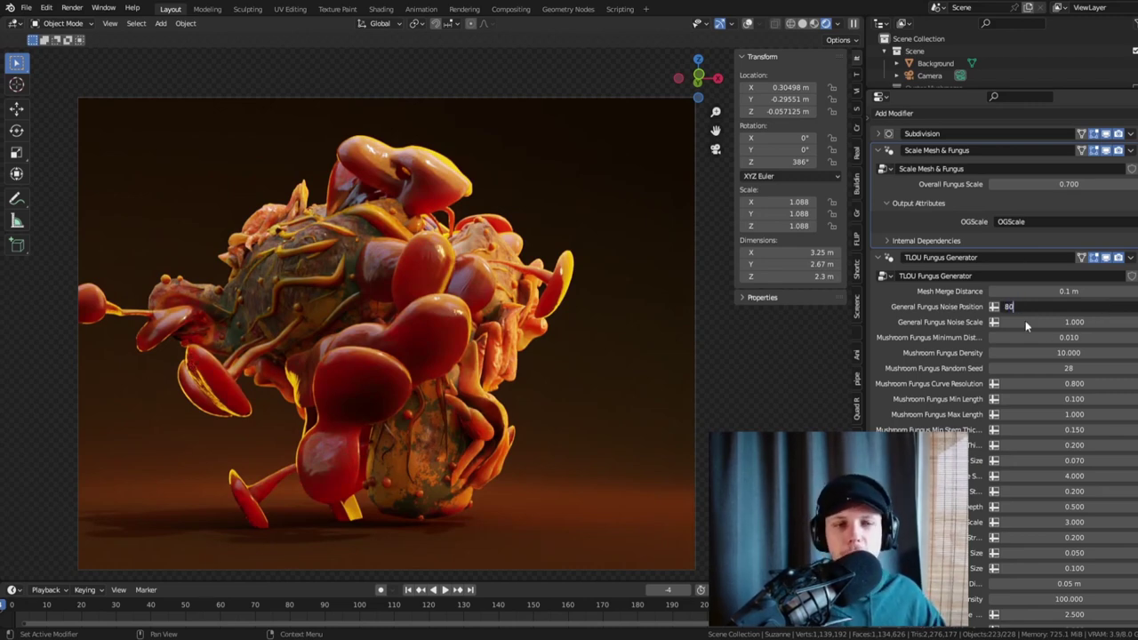
key(Return)
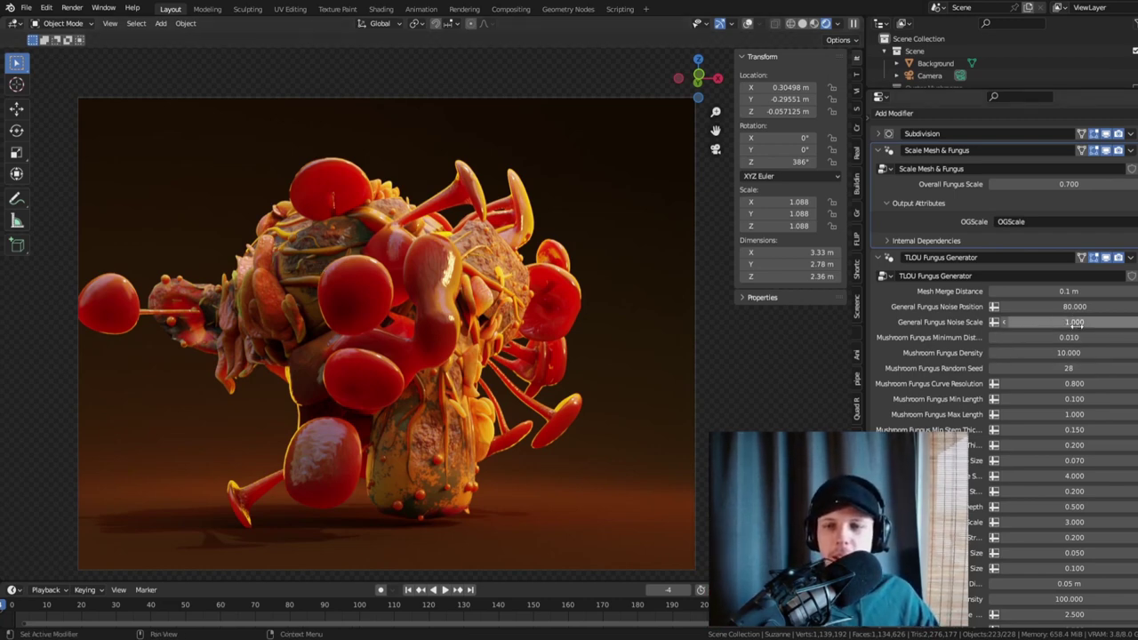
double_click(1076, 322)
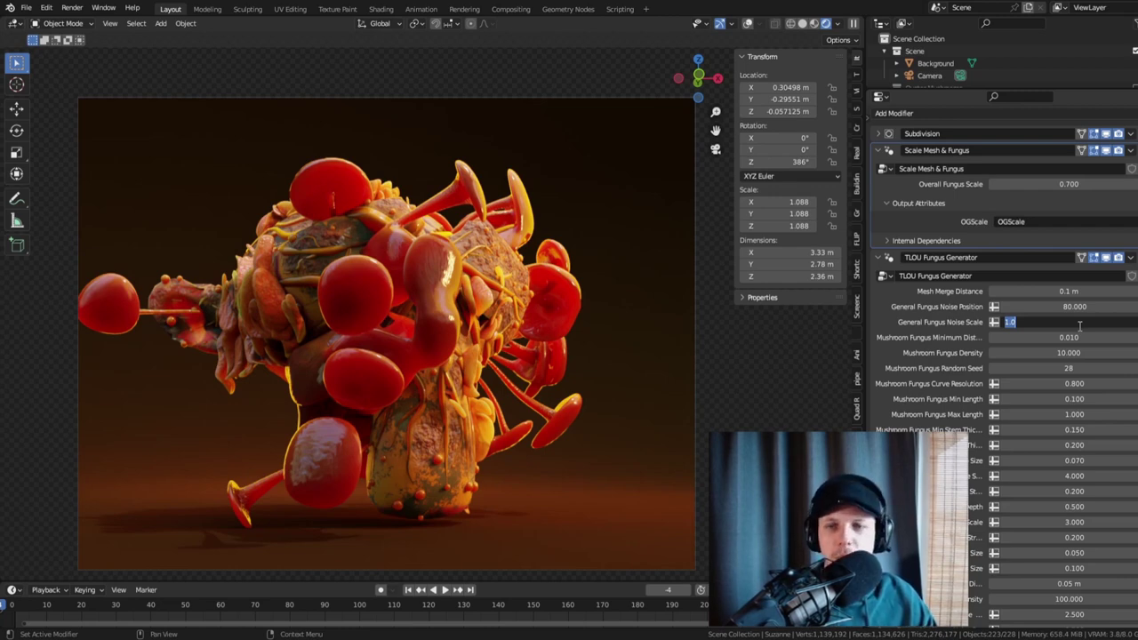
text(5)
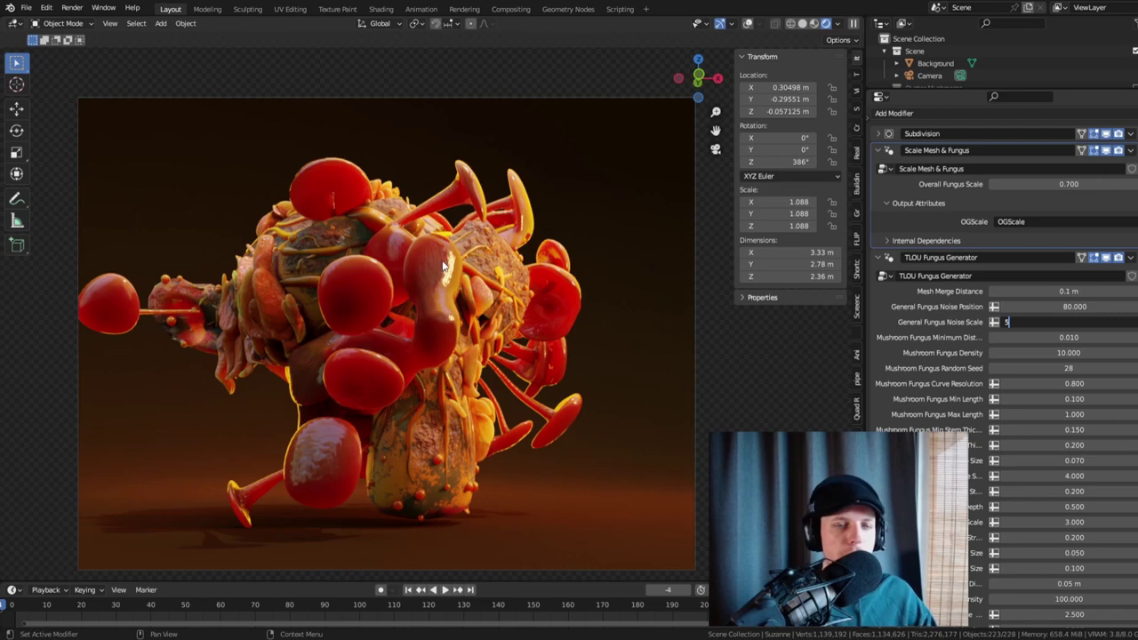
key(Return)
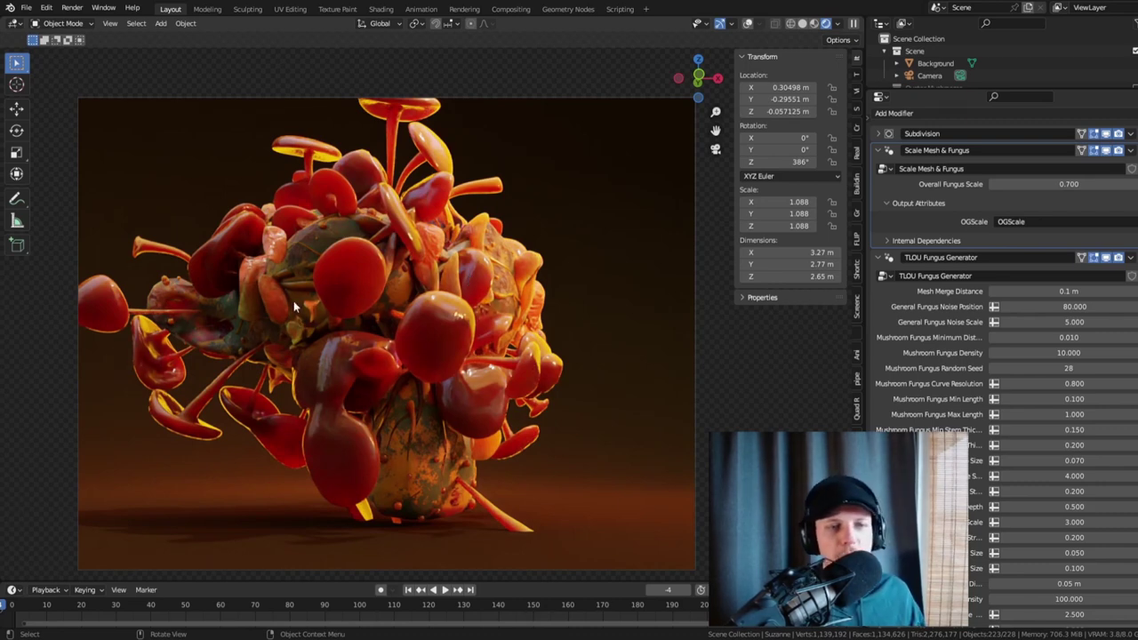
click(1081, 317)
text(1)
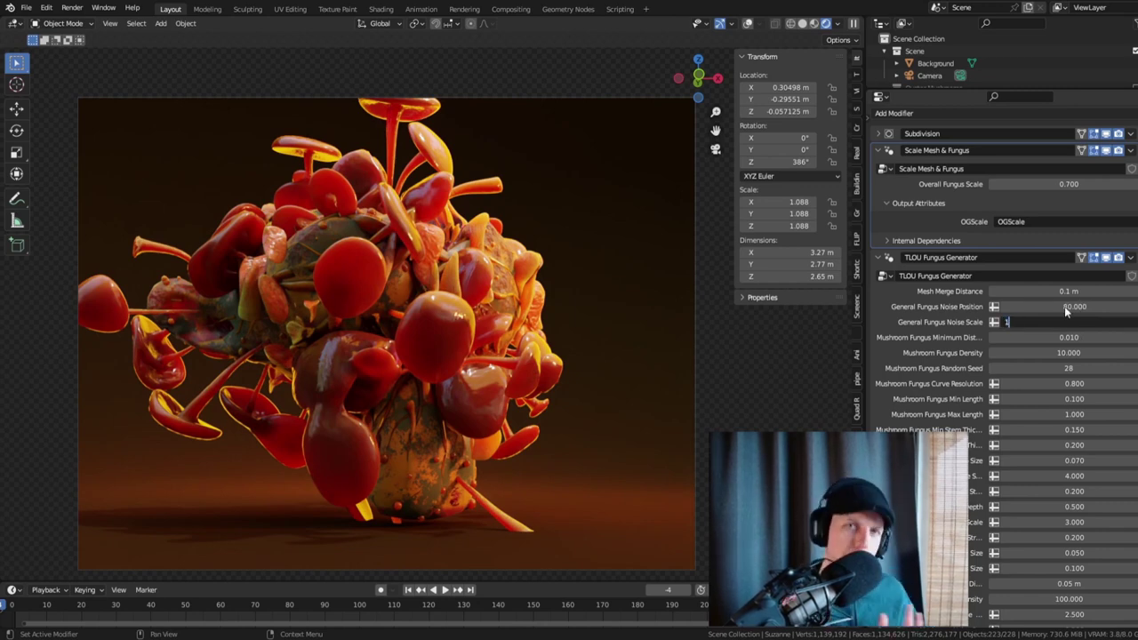
key(Return)
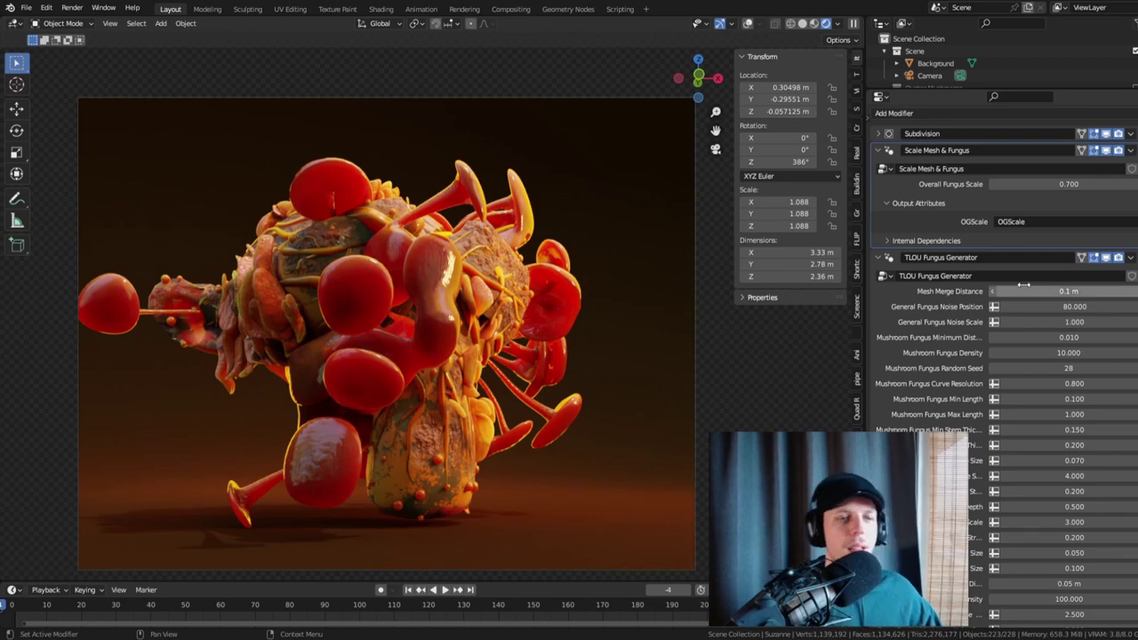
scroll(541, 358, up, 8)
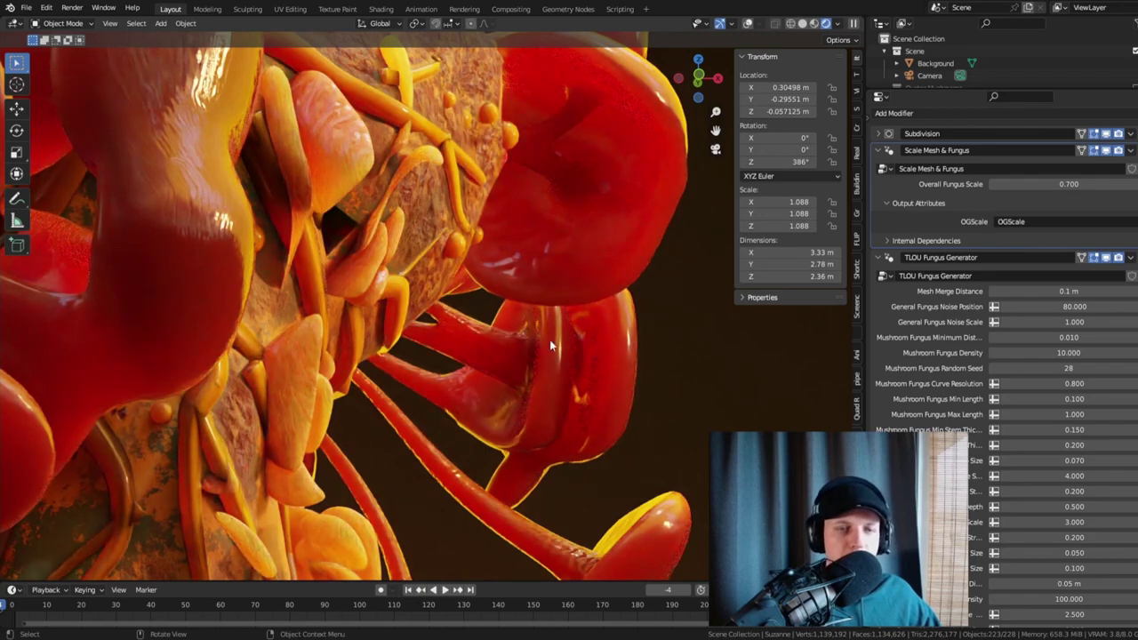
scroll(520, 292, down, 10)
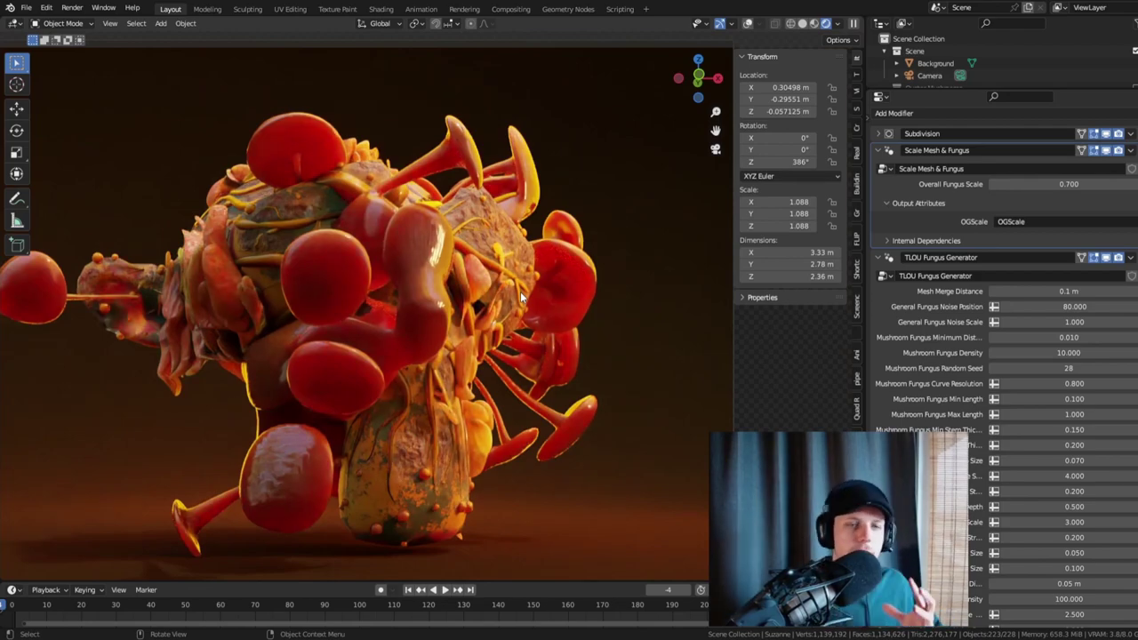
scroll(413, 255, up, 5)
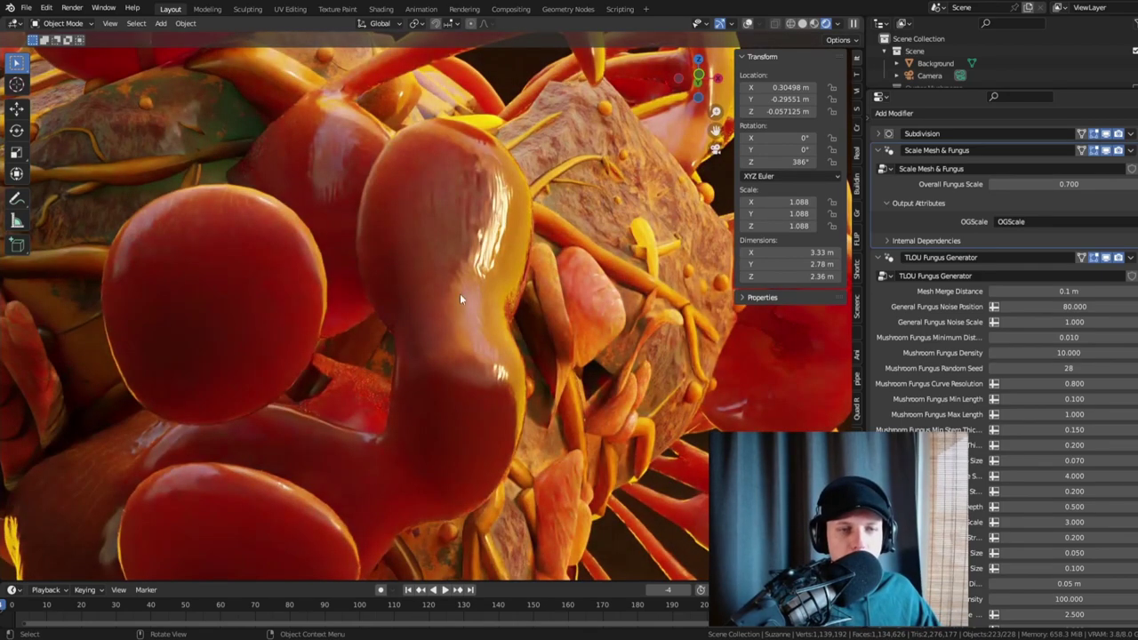
scroll(444, 298, down, 5)
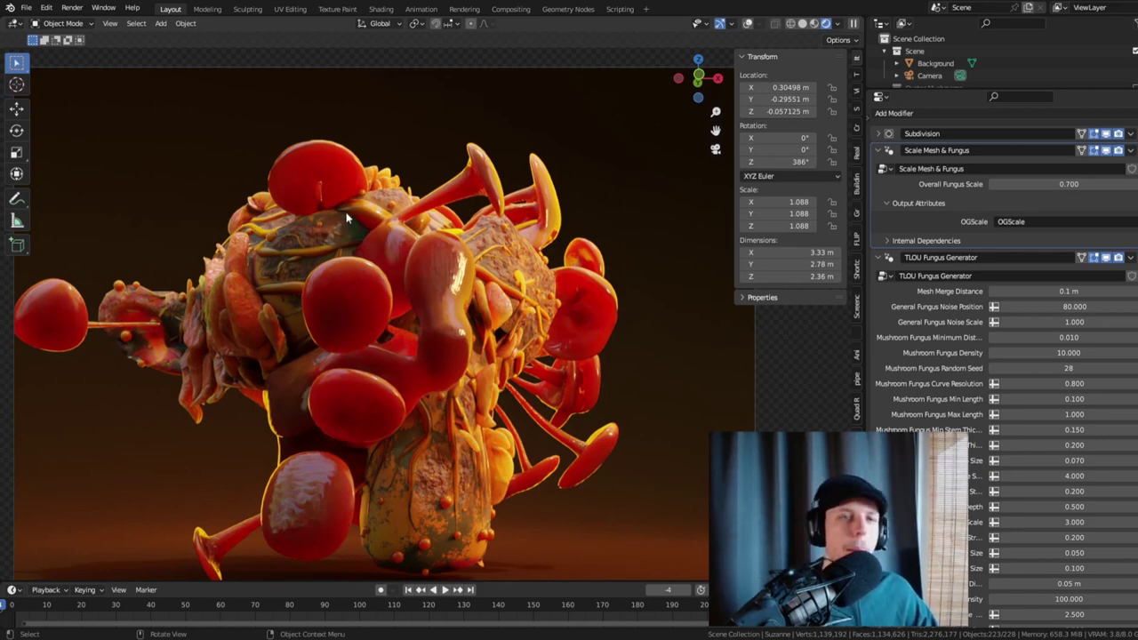
scroll(1053, 338, down, 1)
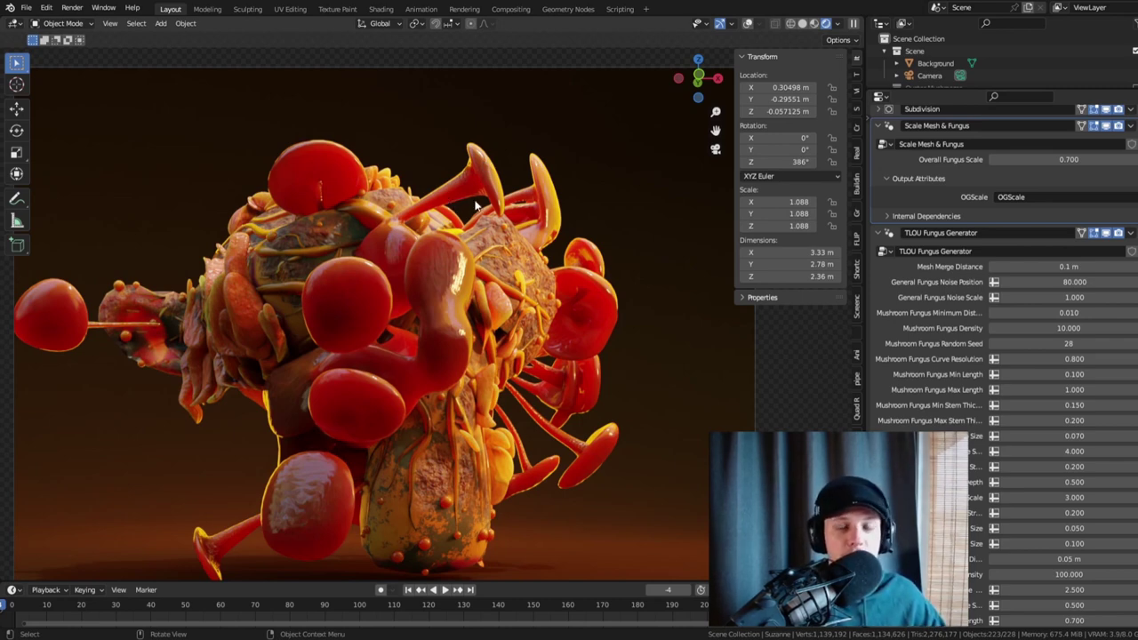
click(1084, 328)
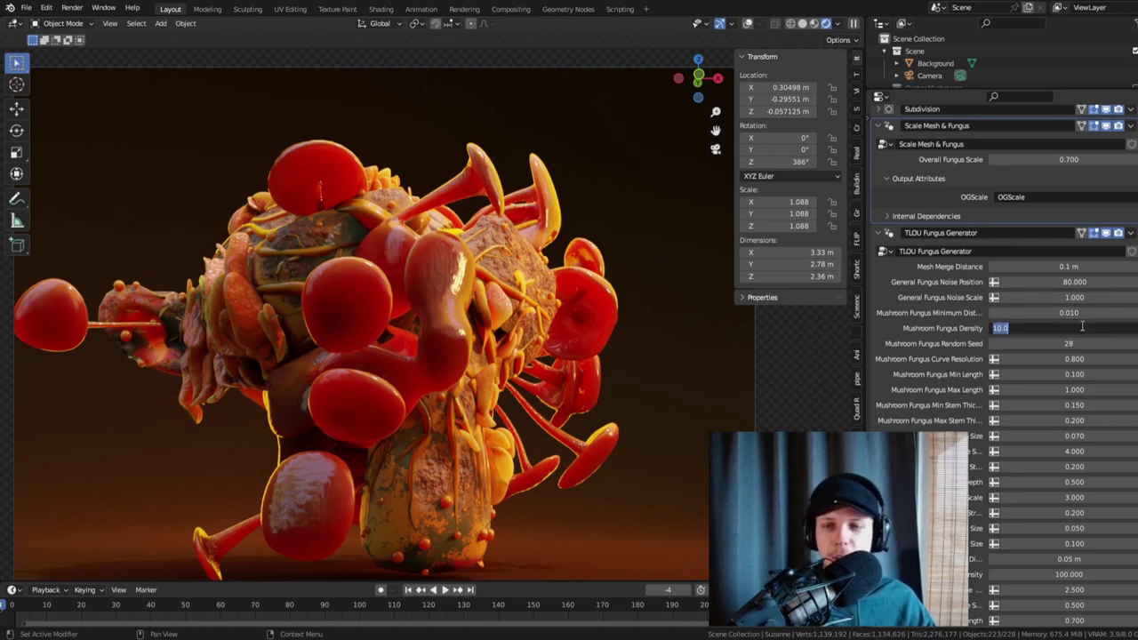
text(5)
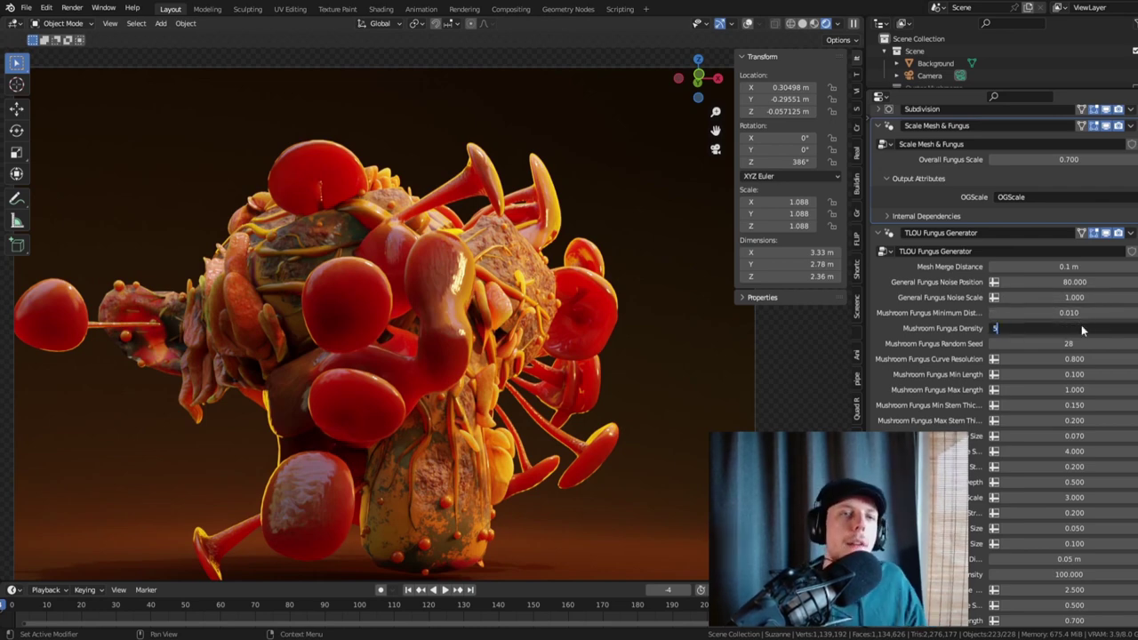
key(Return)
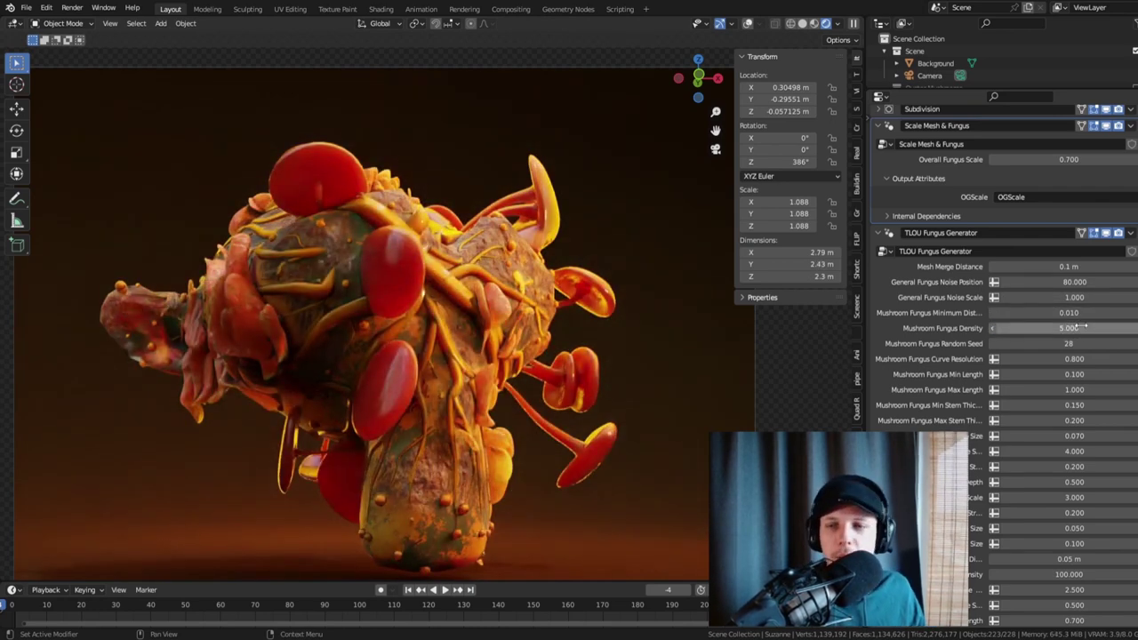
click(1083, 327)
text(15)
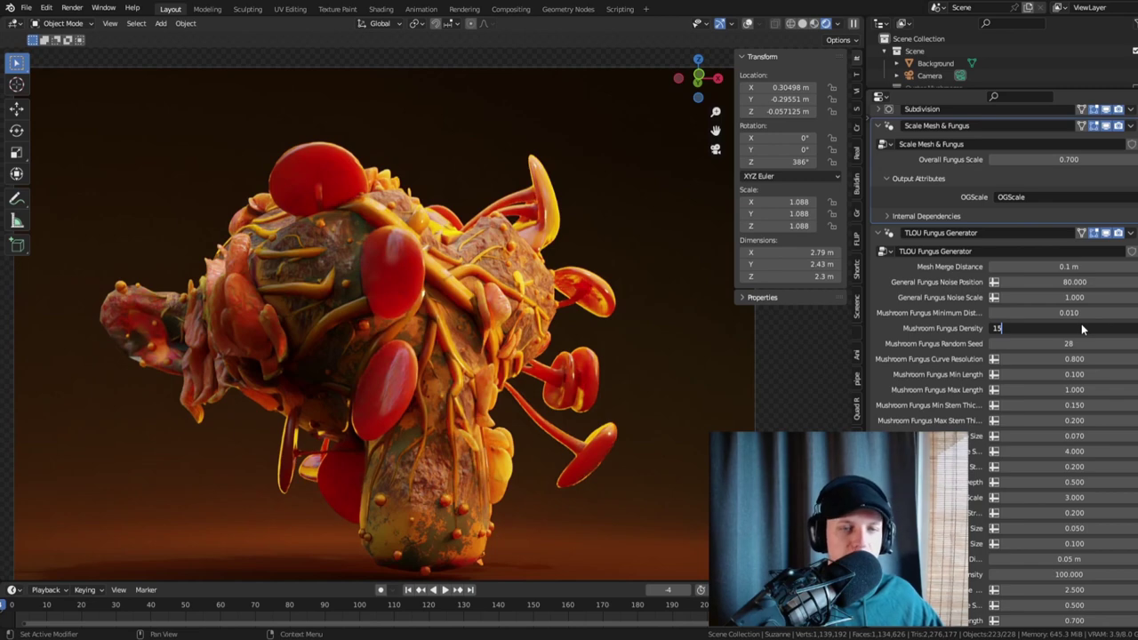
key(Return)
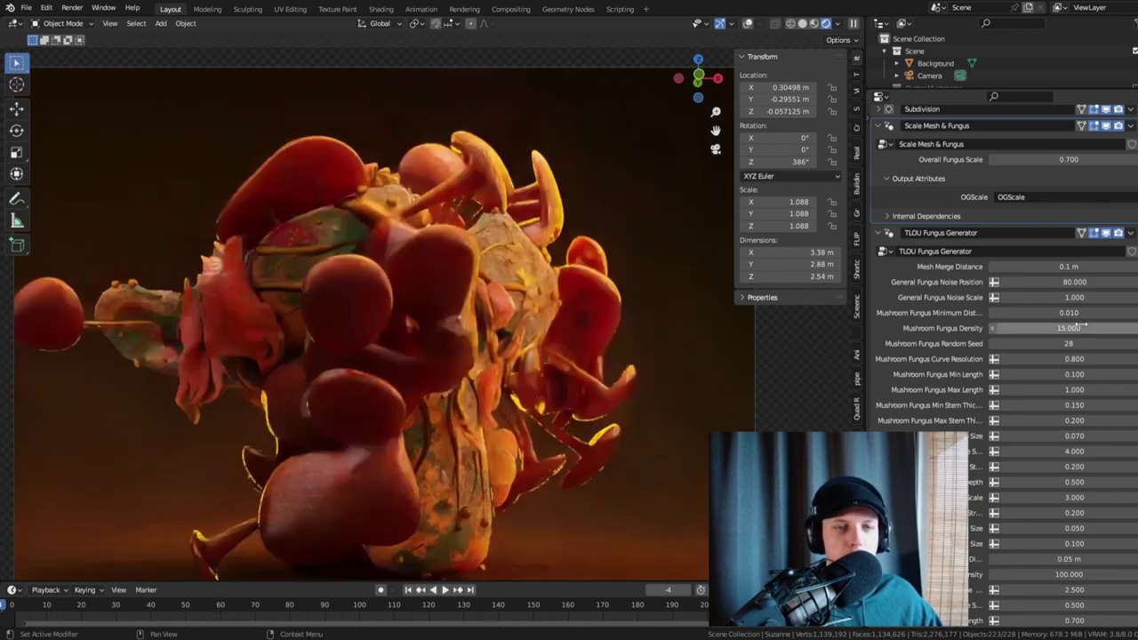
click(1083, 326)
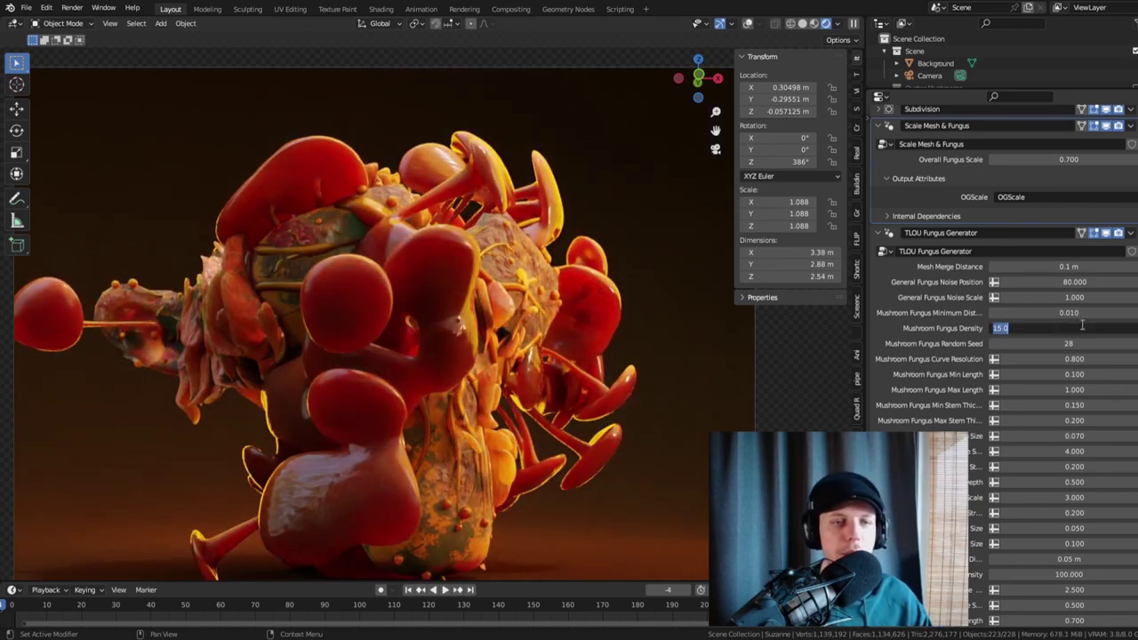
text(10)
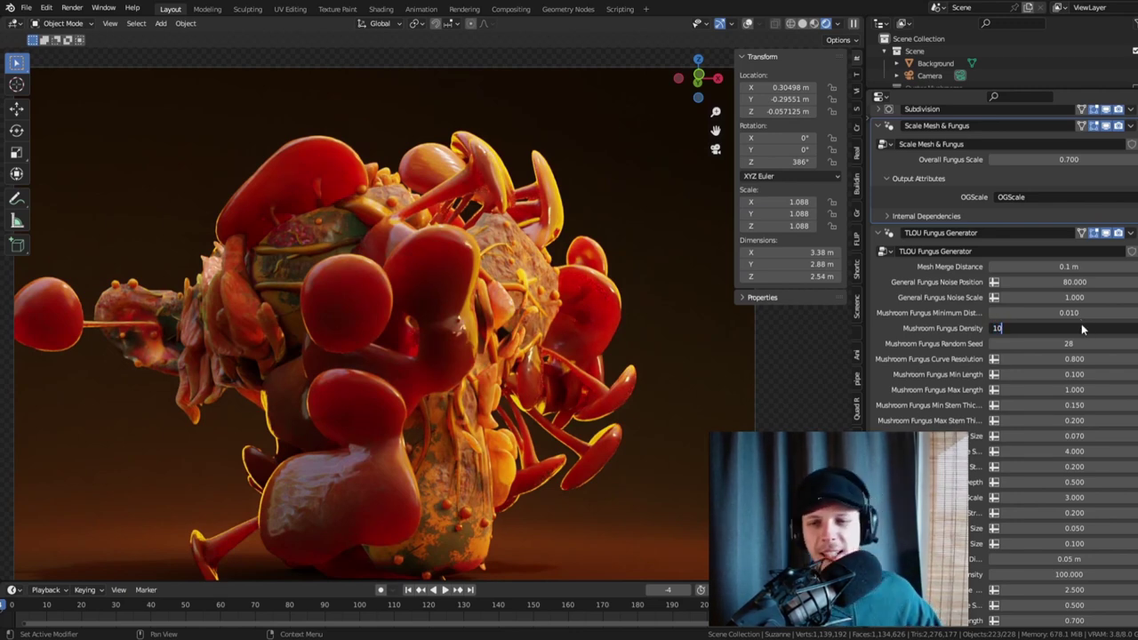
key(Return)
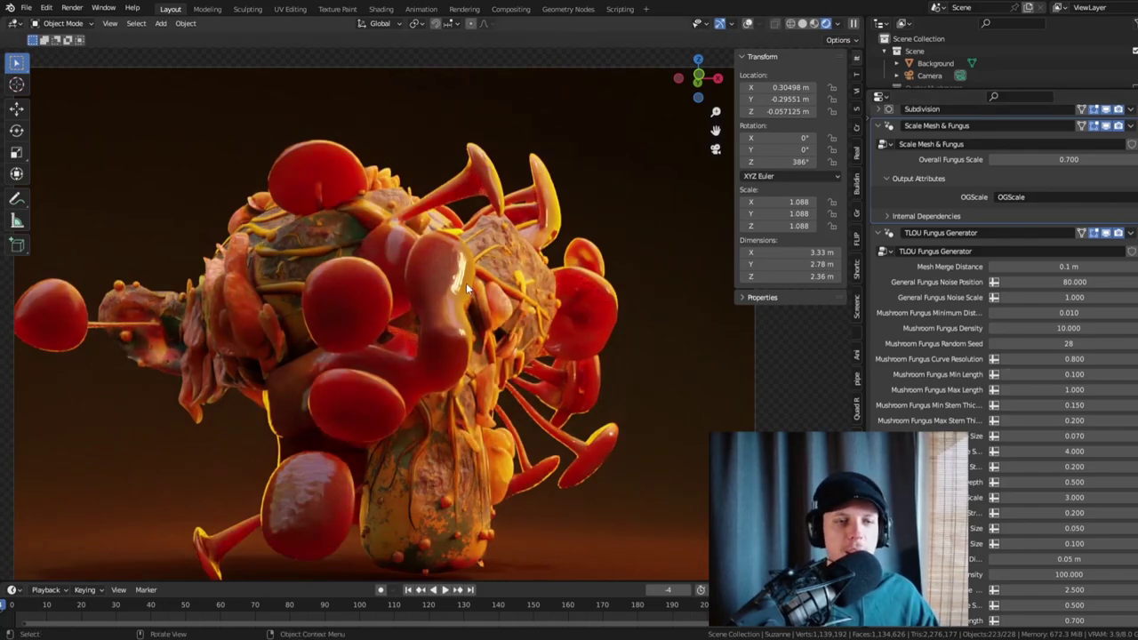
middle_drag(445, 258, 394, 119)
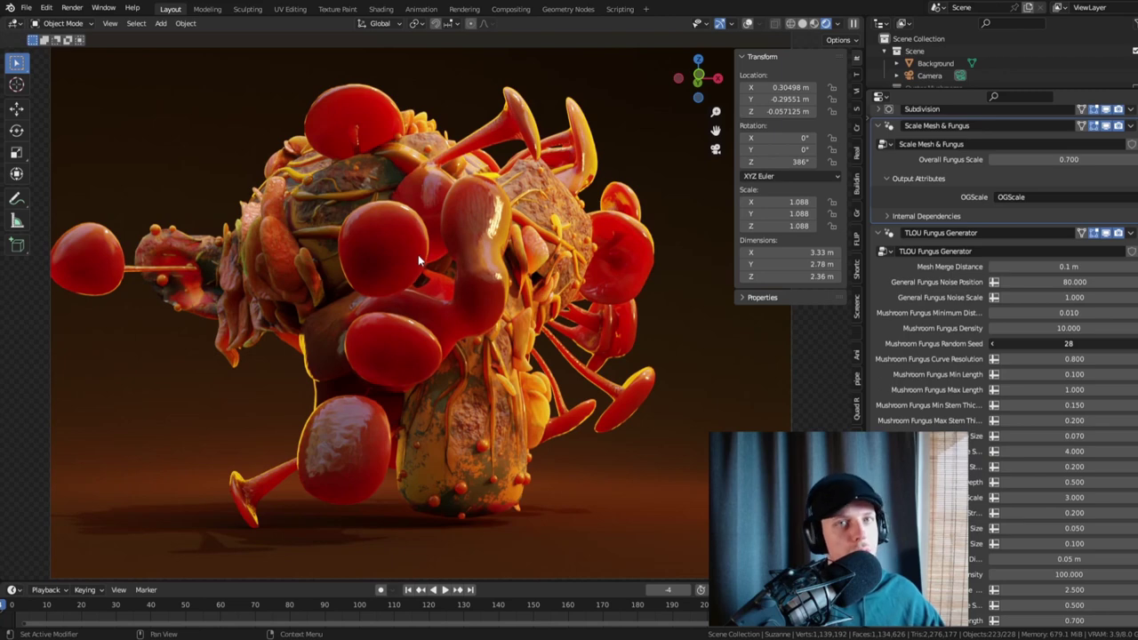
- Step Mushroom Fungus Random Seed through 31 to 32, orbiting to inspect the rearranged mushrooms
ctrl+scroll(1068, 343, up, 1)
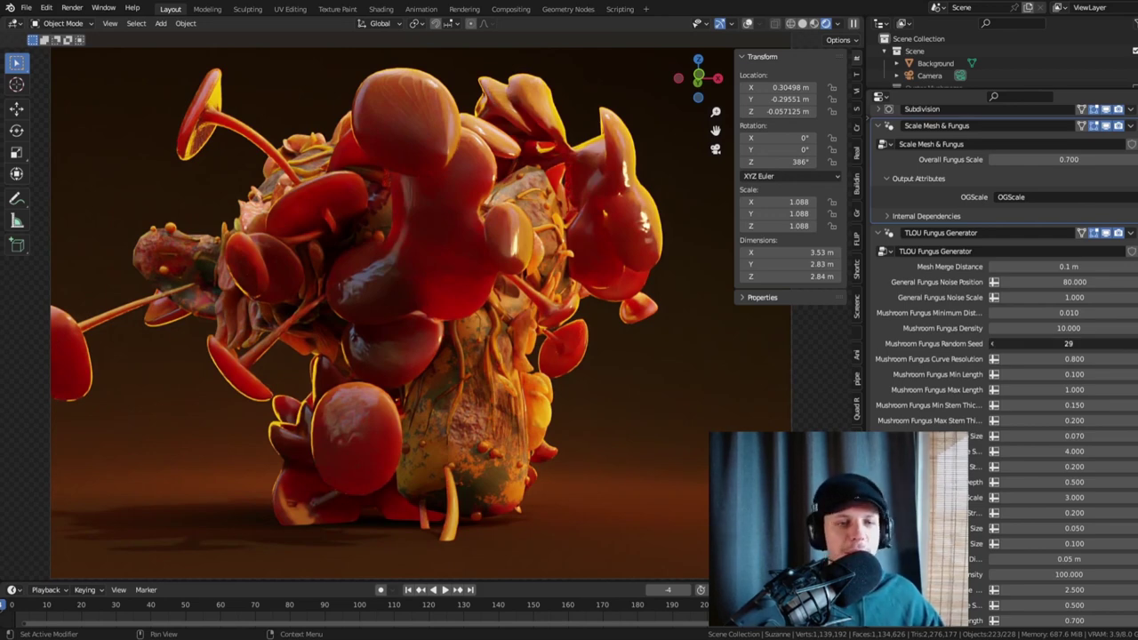
ctrl+scroll(1068, 343, up, 1)
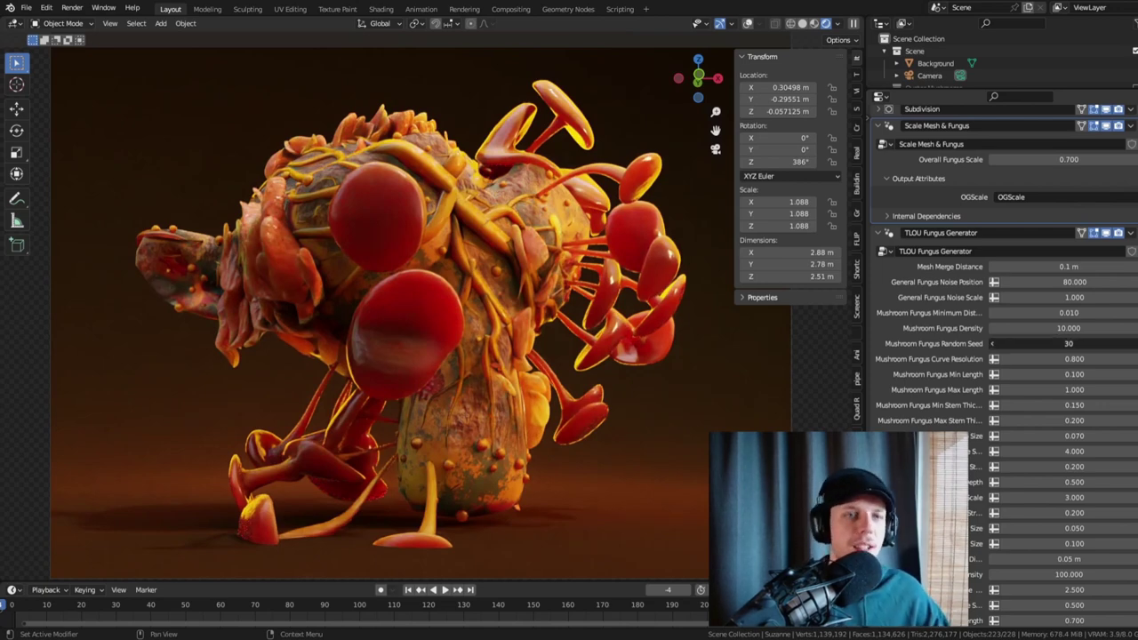
click(1131, 343)
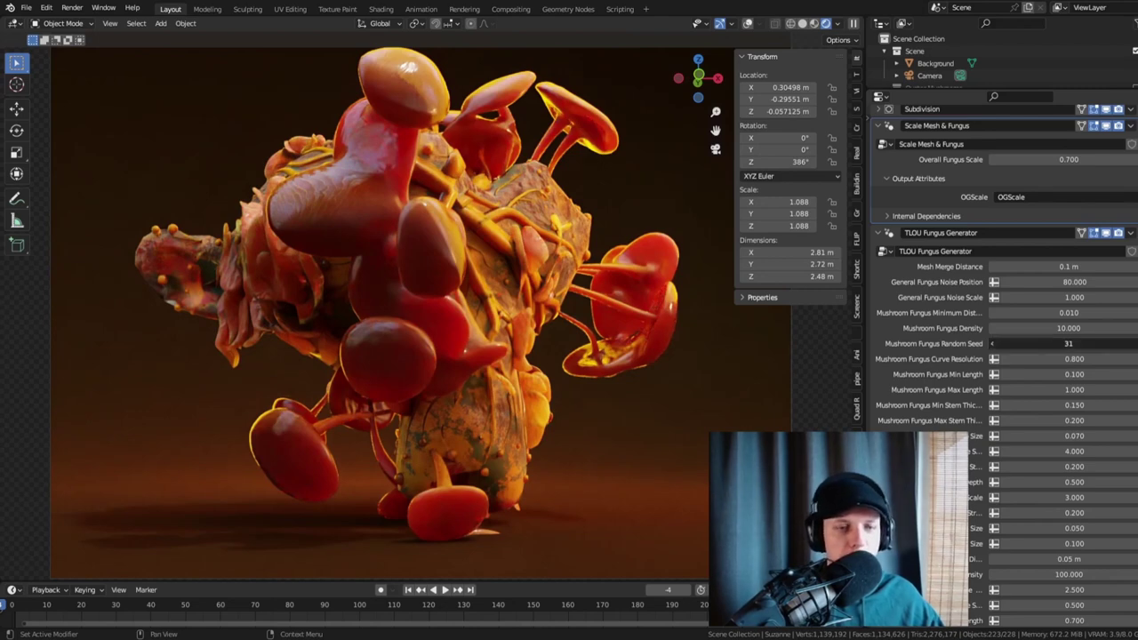
ctrl+scroll(1010, 338, up, 1)
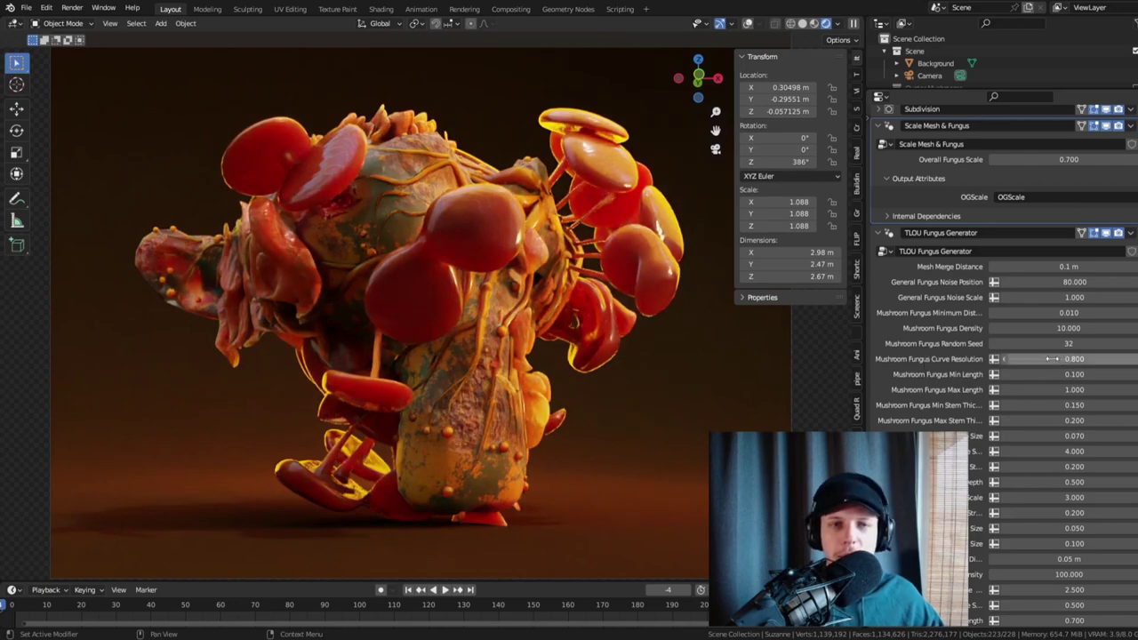
middle_drag(609, 238, 537, 277)
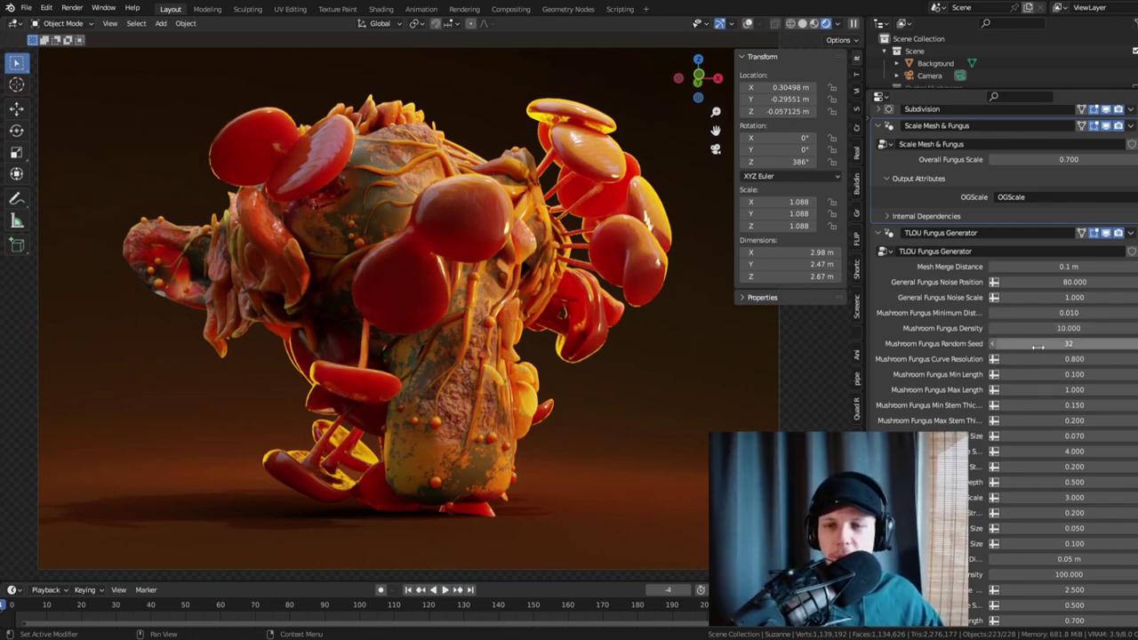
click(1074, 358)
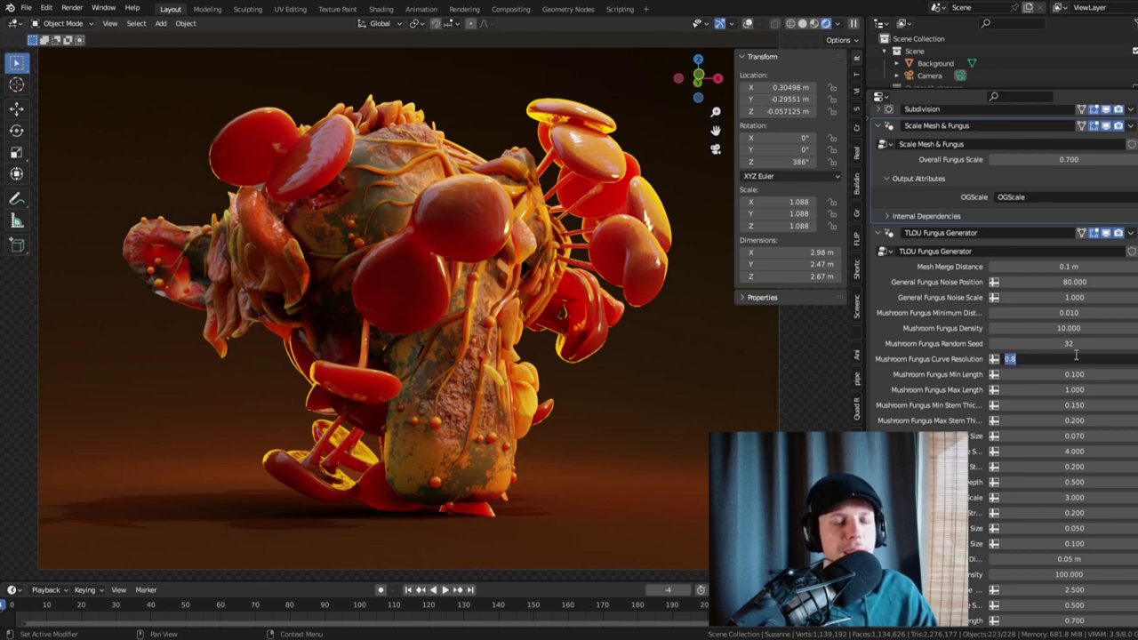
- Try Mushroom Fungus Curve Resolution values of 0.5 and then 0.2
key(BackSpace)
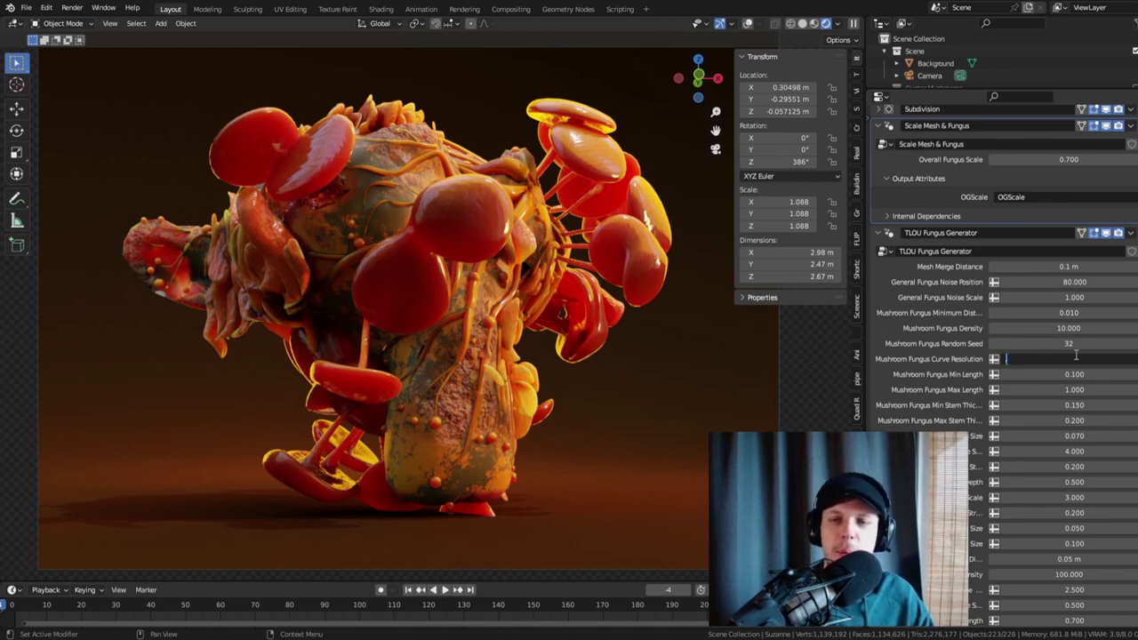
text(.5)
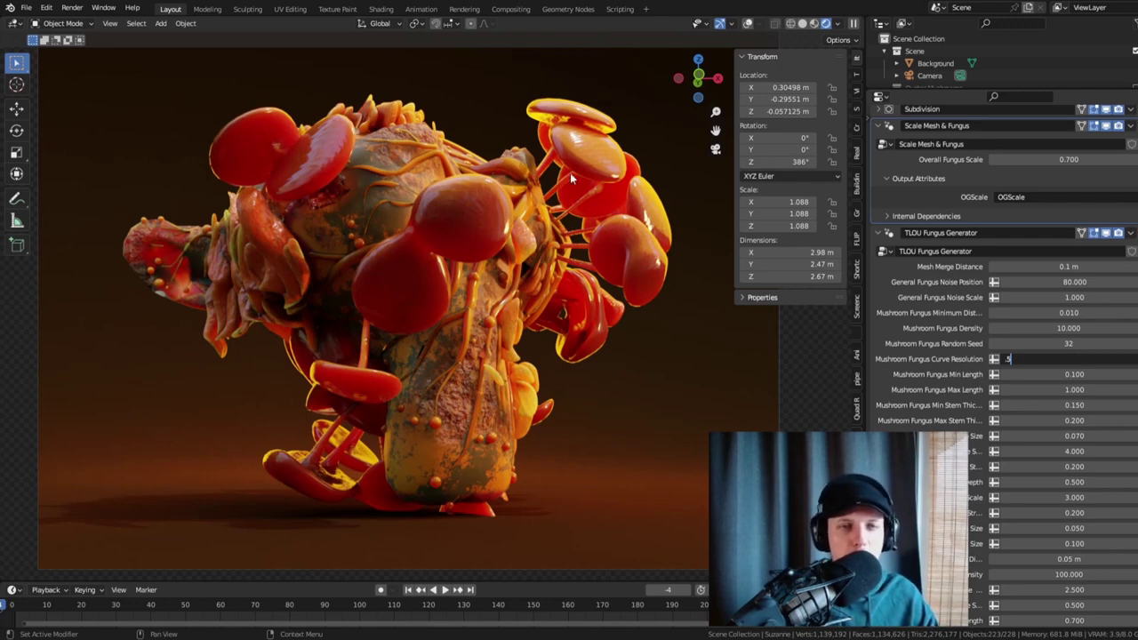
key(Return)
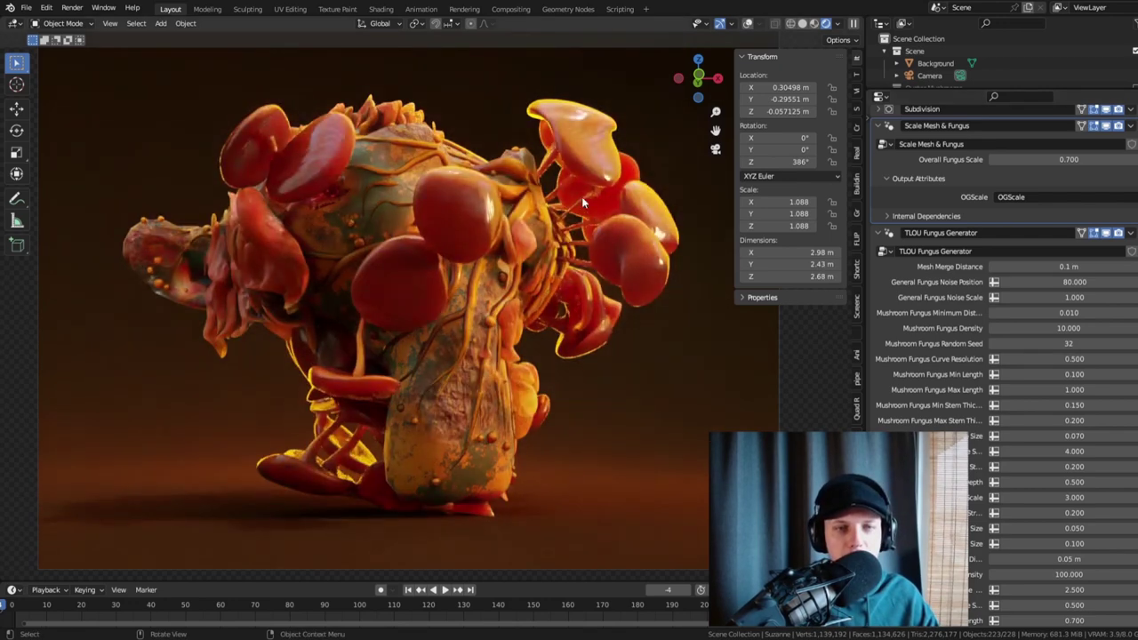
scroll(582, 196, up, 5)
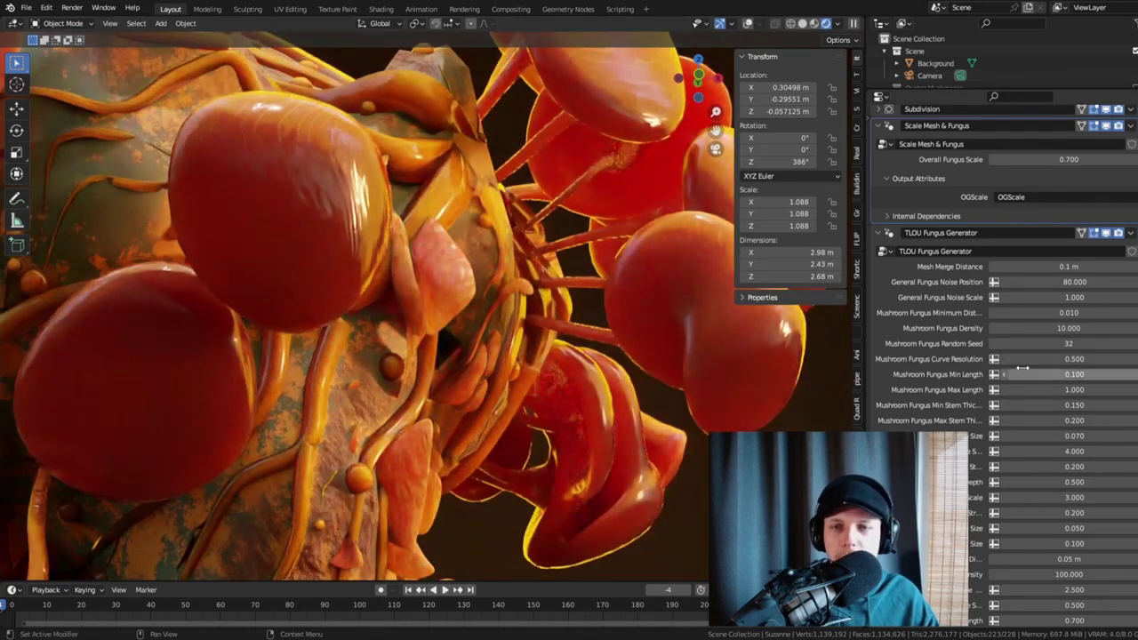
click(1092, 358)
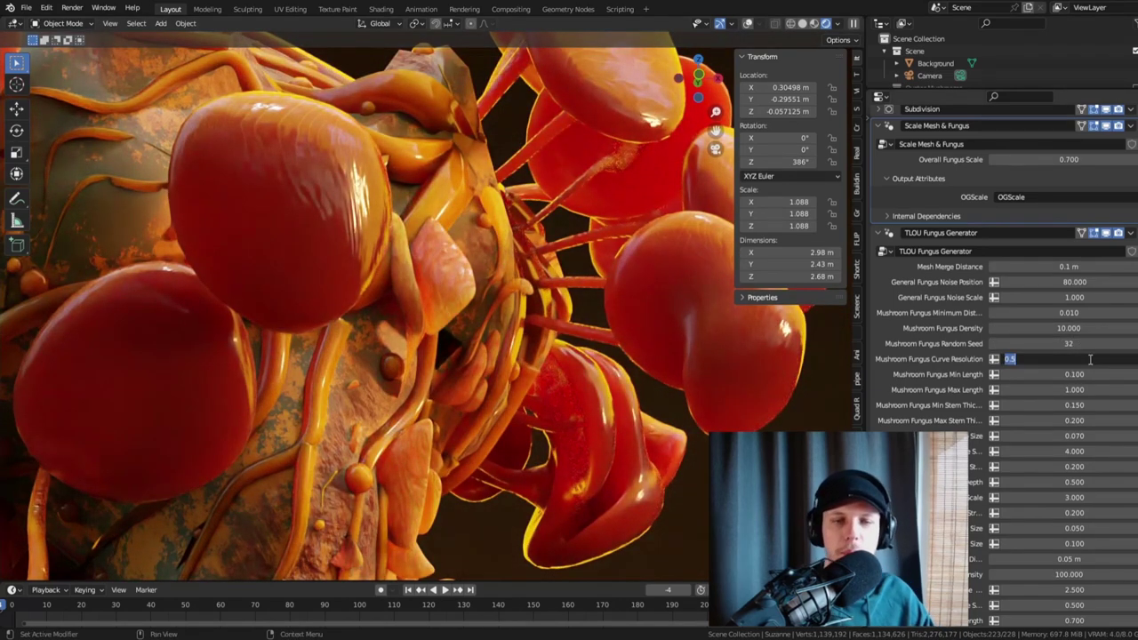
text(2)
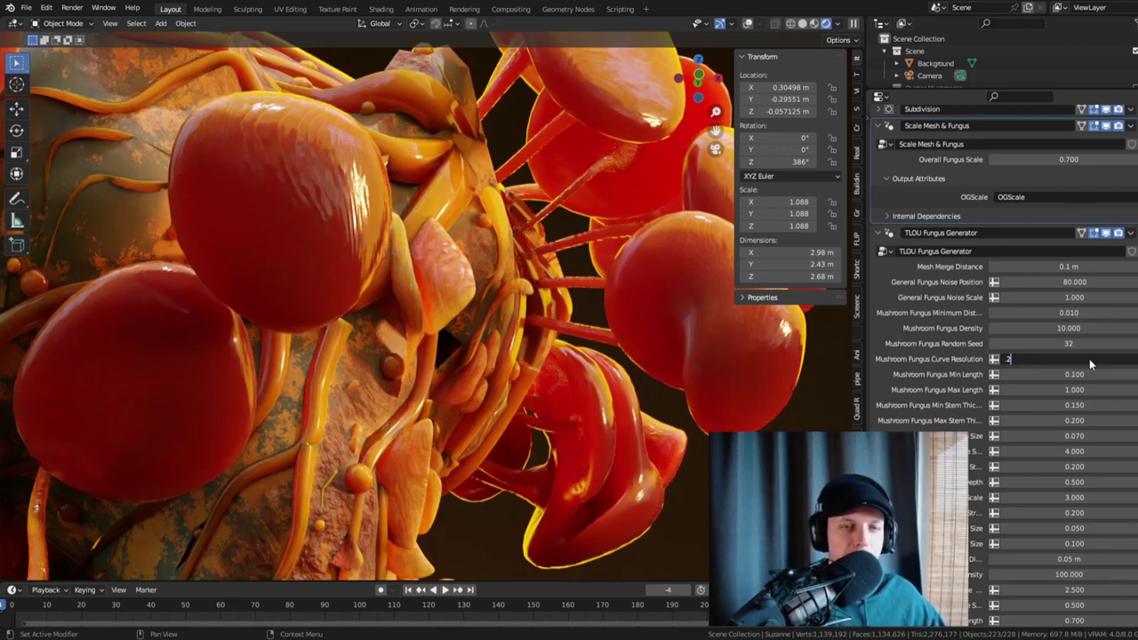
key(Return)
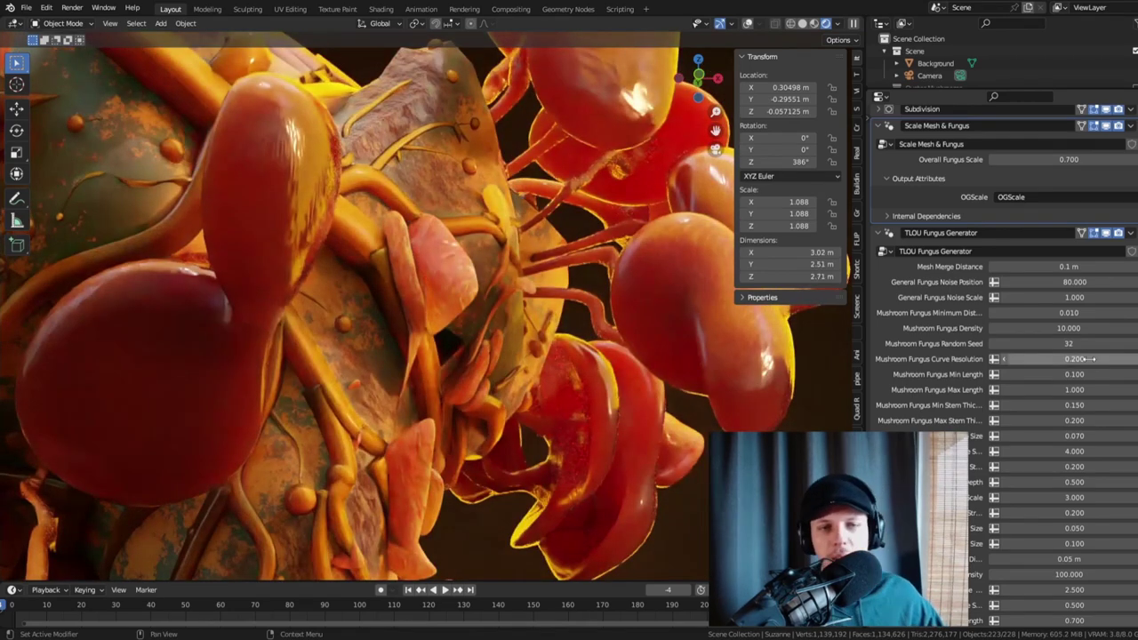
- Compare the result in camera view, then set Curve Resolution to 0.7
key(KP_0)
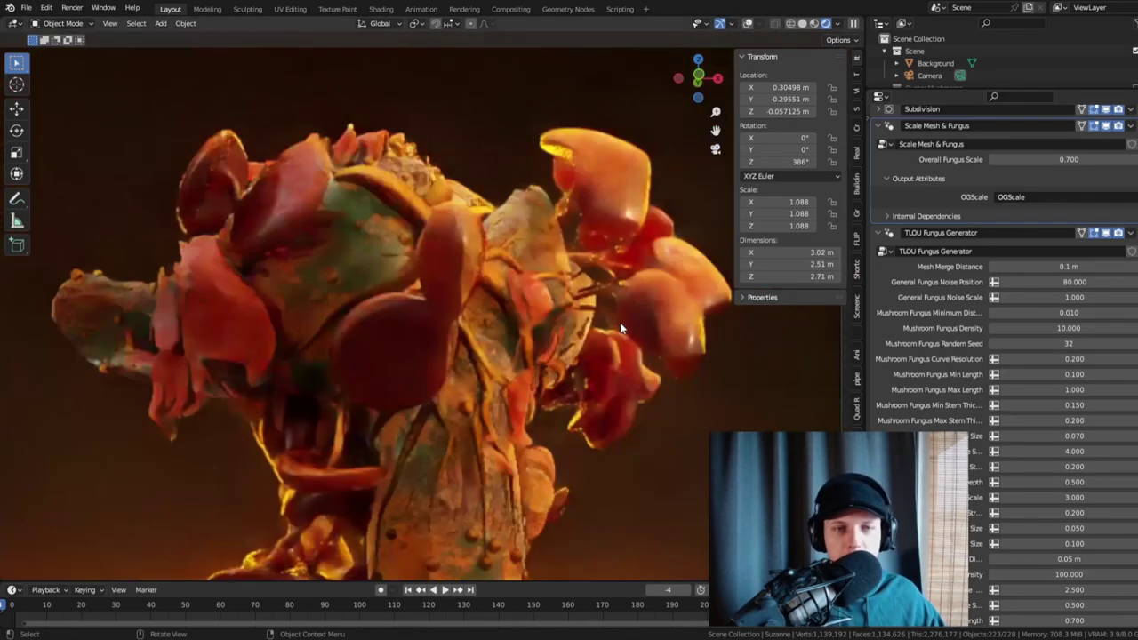
middle_drag(532, 276, 610, 264)
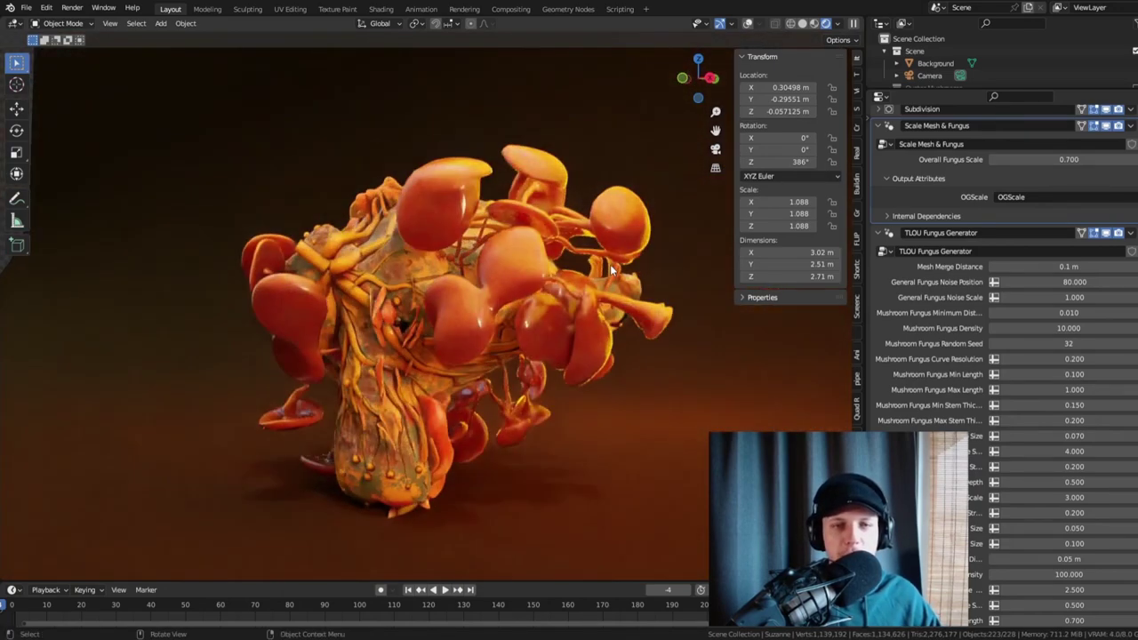
scroll(610, 264, up, 5)
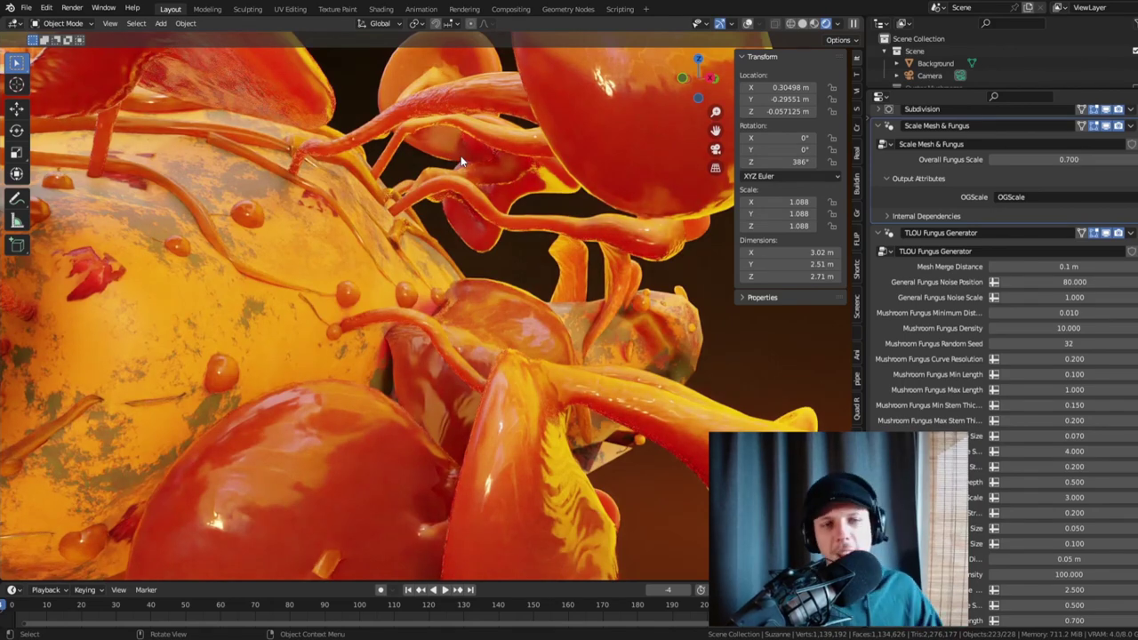
key(KP_0)
middle_drag(485, 208, 503, 229)
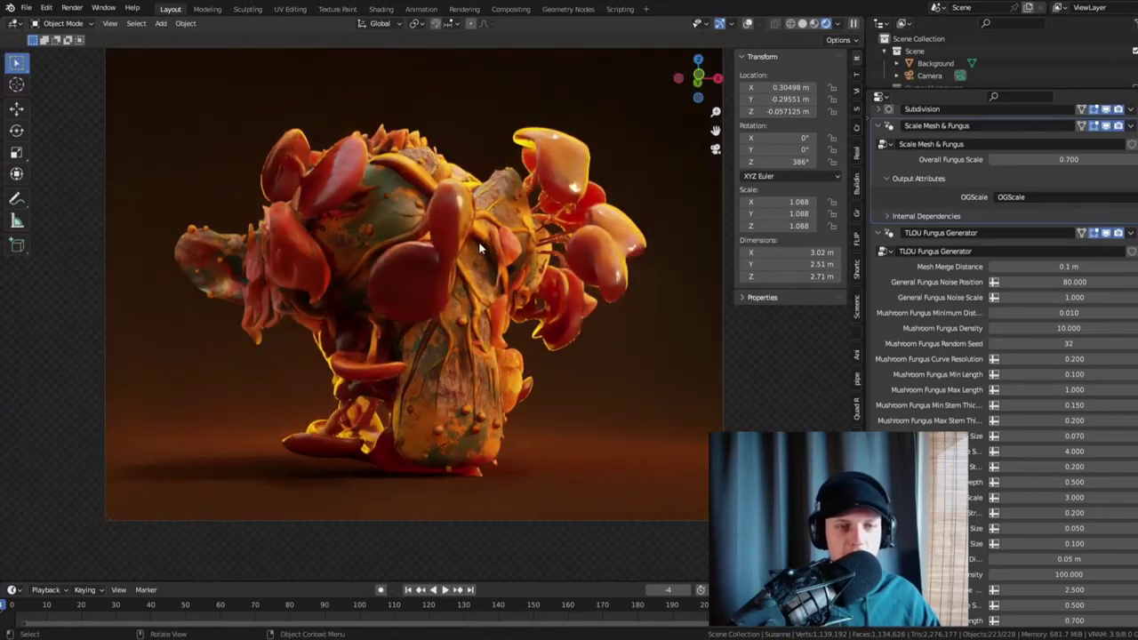
scroll(505, 235, up, 2)
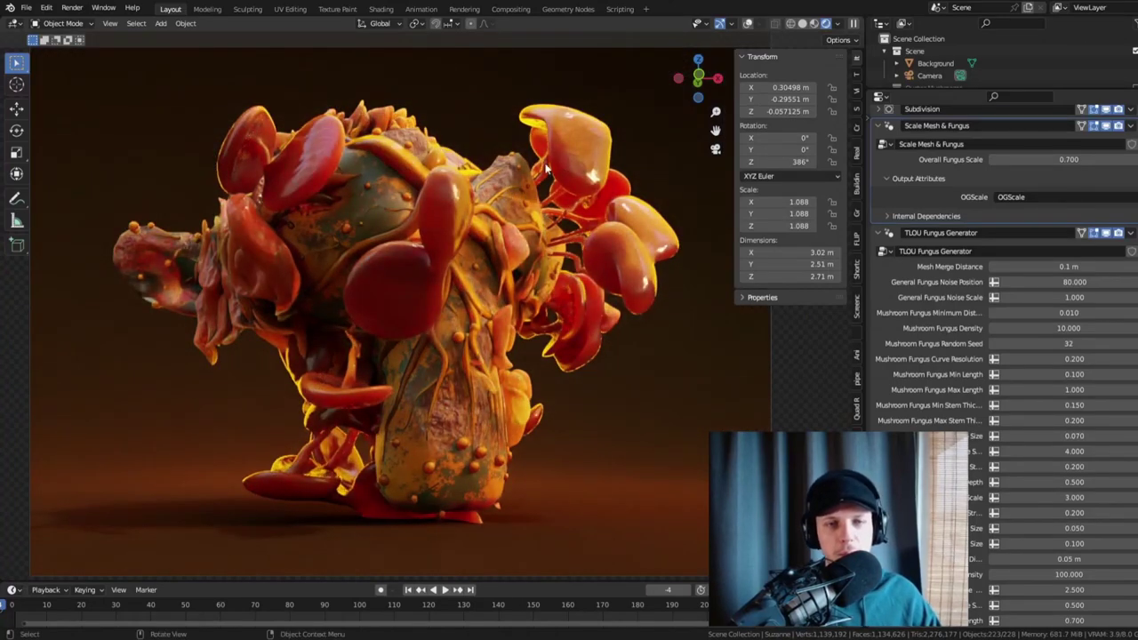
click(1067, 359)
key(BackSpace)
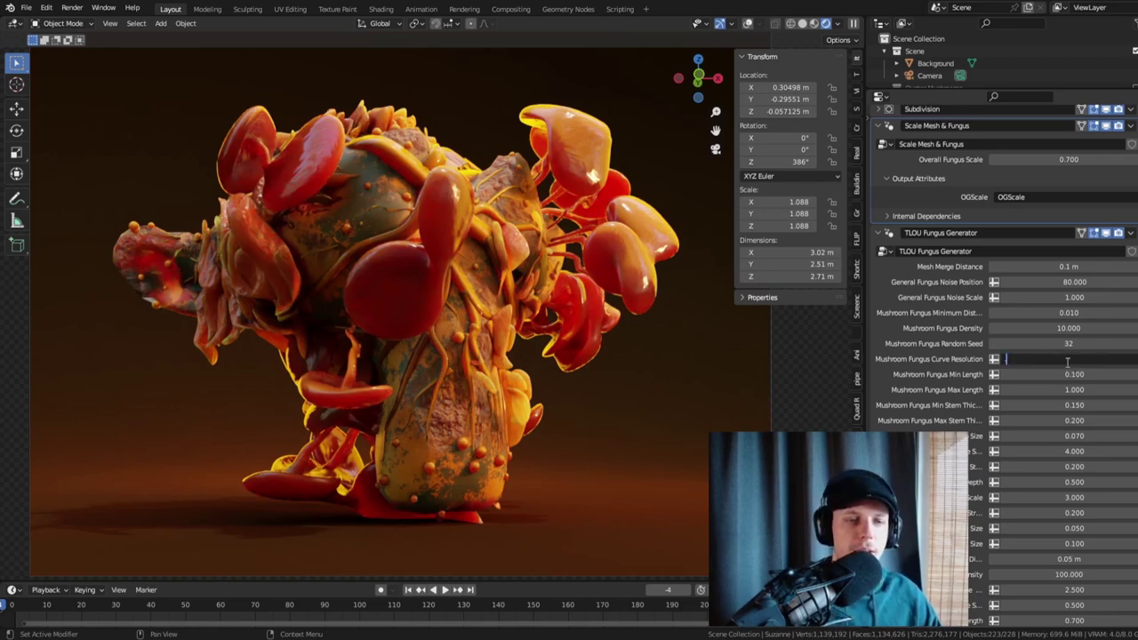
text(.7)
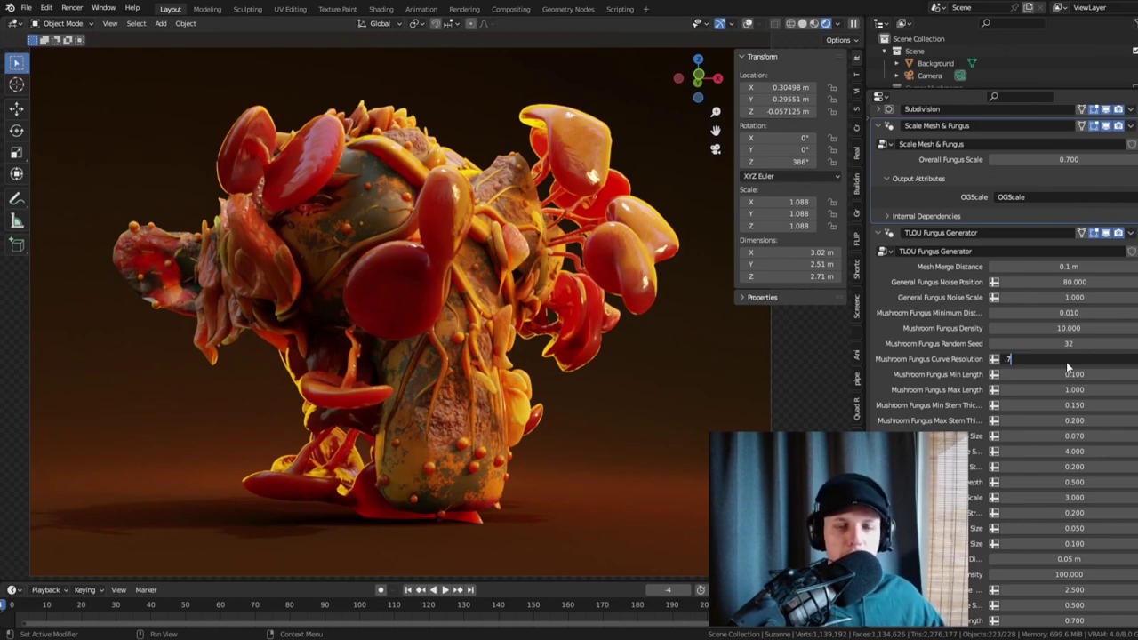
key(Return)
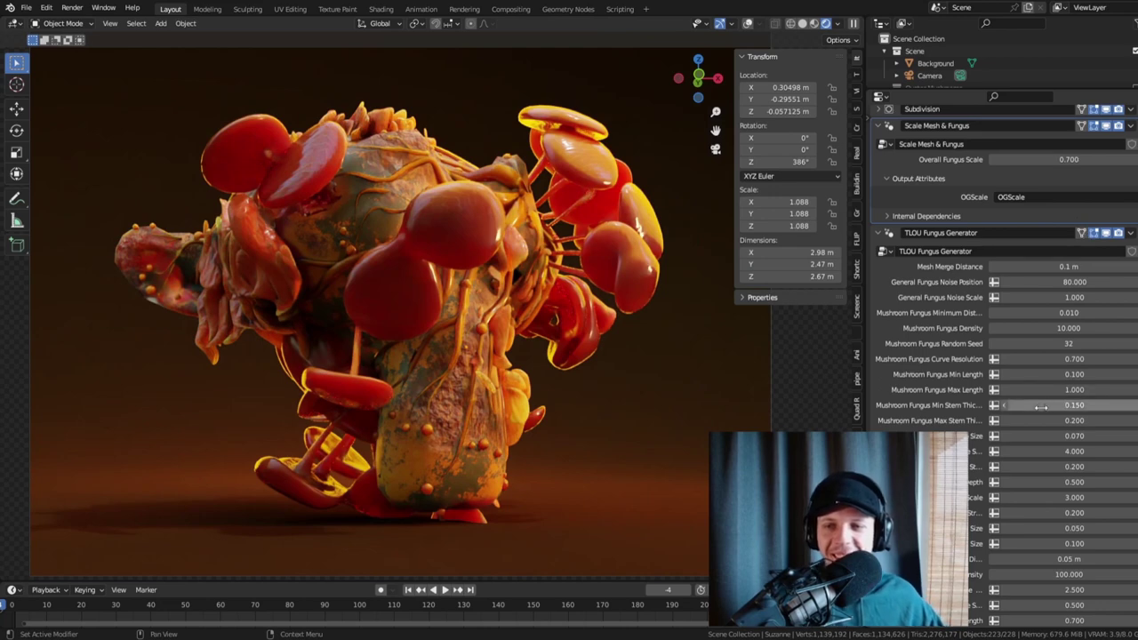
- Try Mushroom Fungus Max Length 2 and 0.5, then settle on 1 and widen the Properties panel
scroll(1040, 406, down, 2)
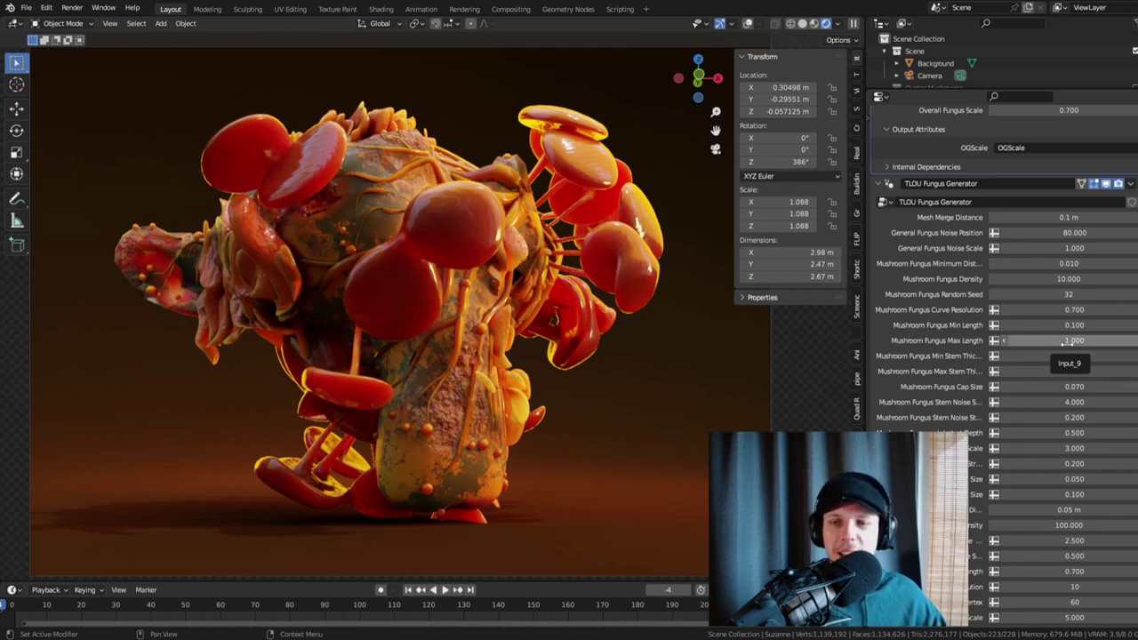
click(1066, 341)
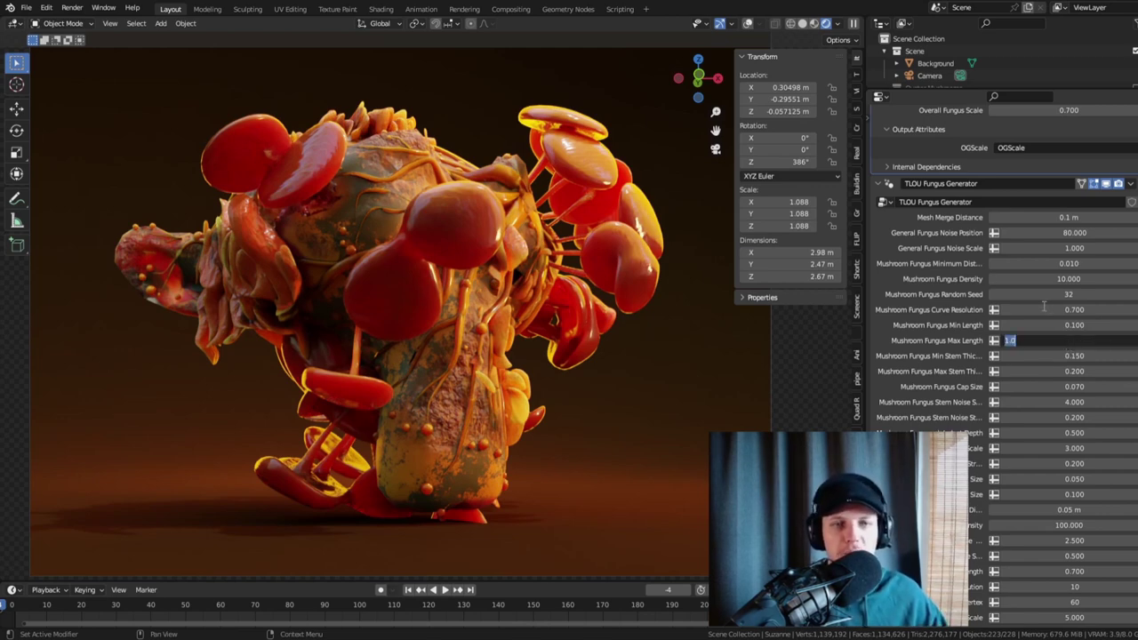
text(2)
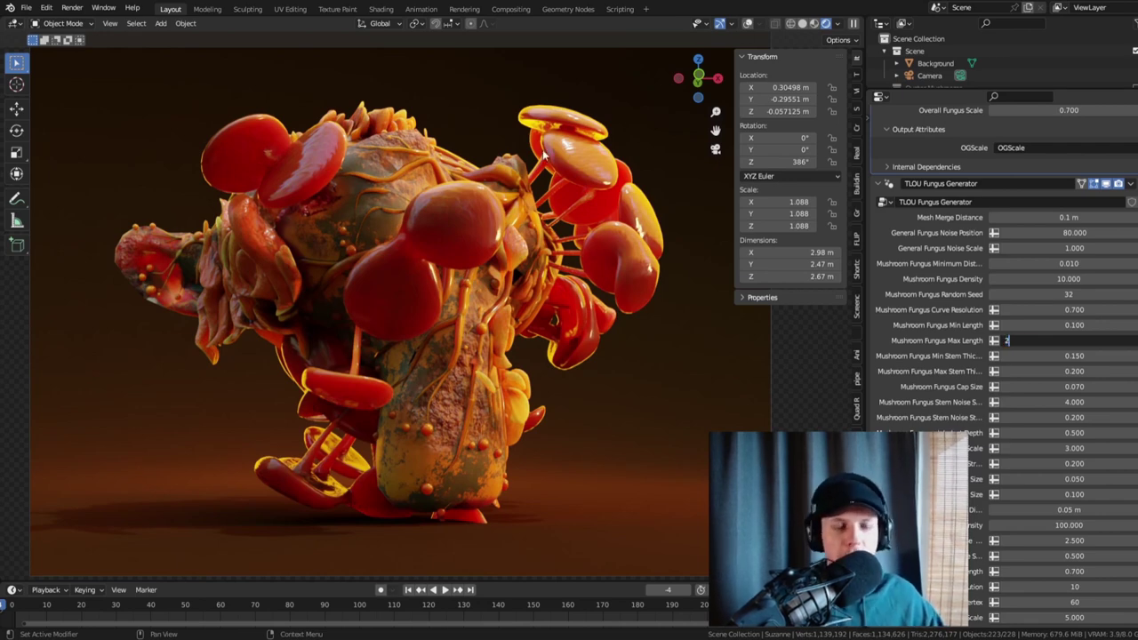
key(Return)
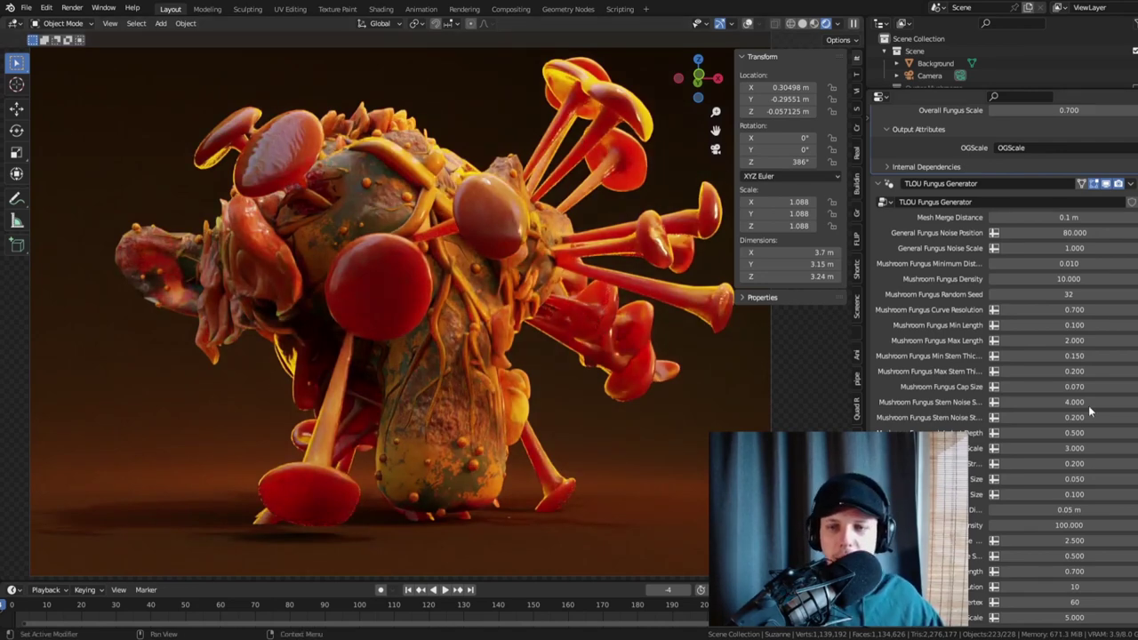
click(1076, 341)
text(.5)
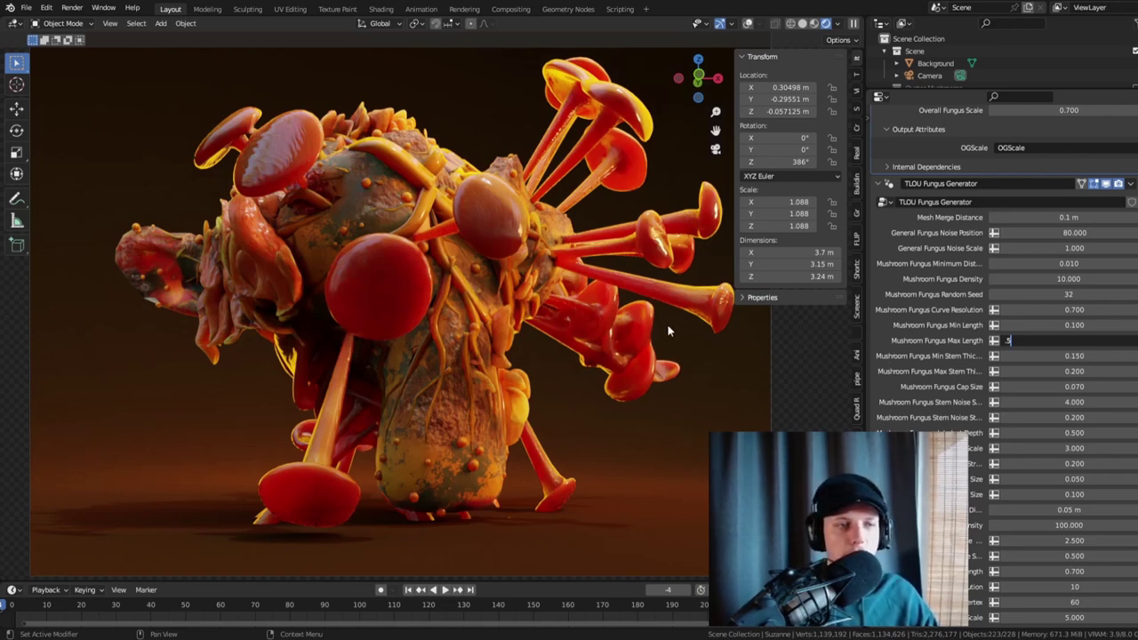
key(Return)
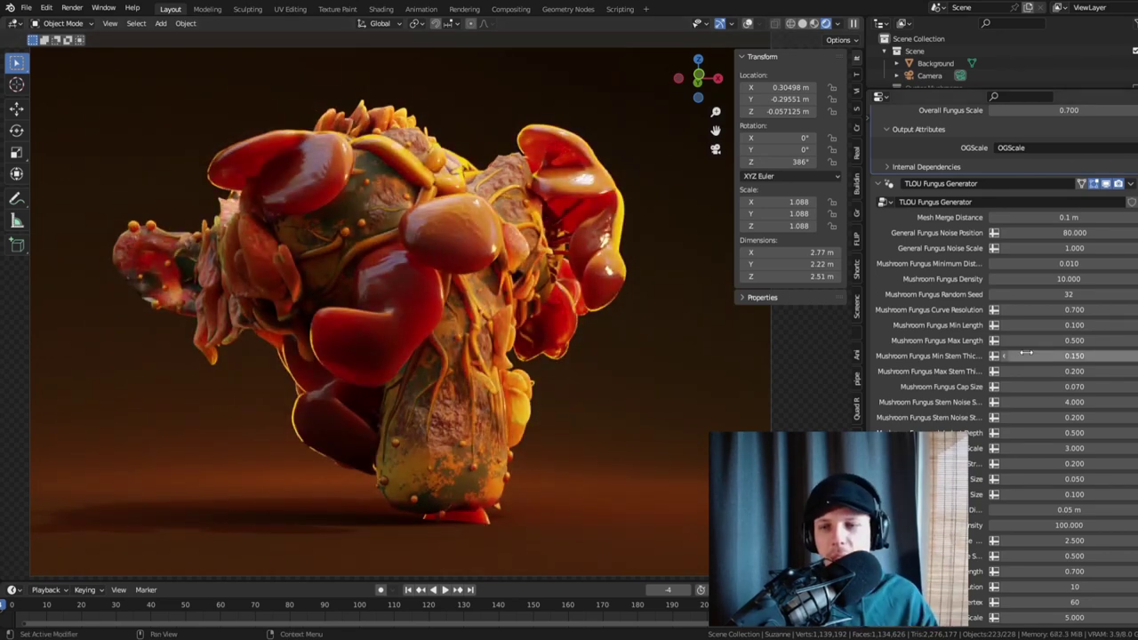
click(1085, 341)
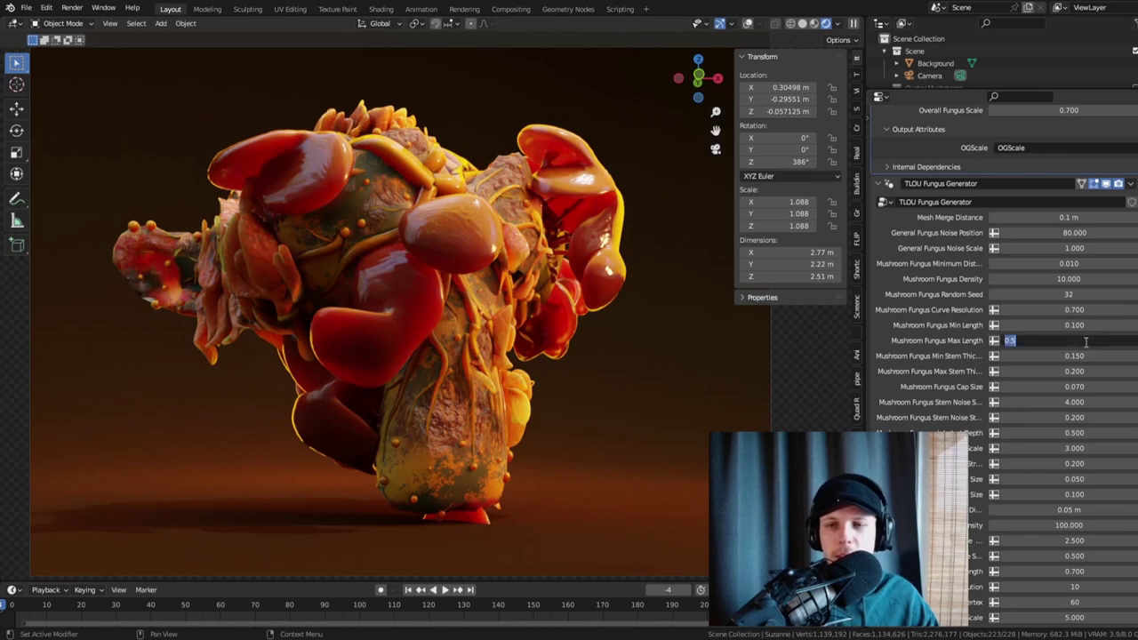
text(1)
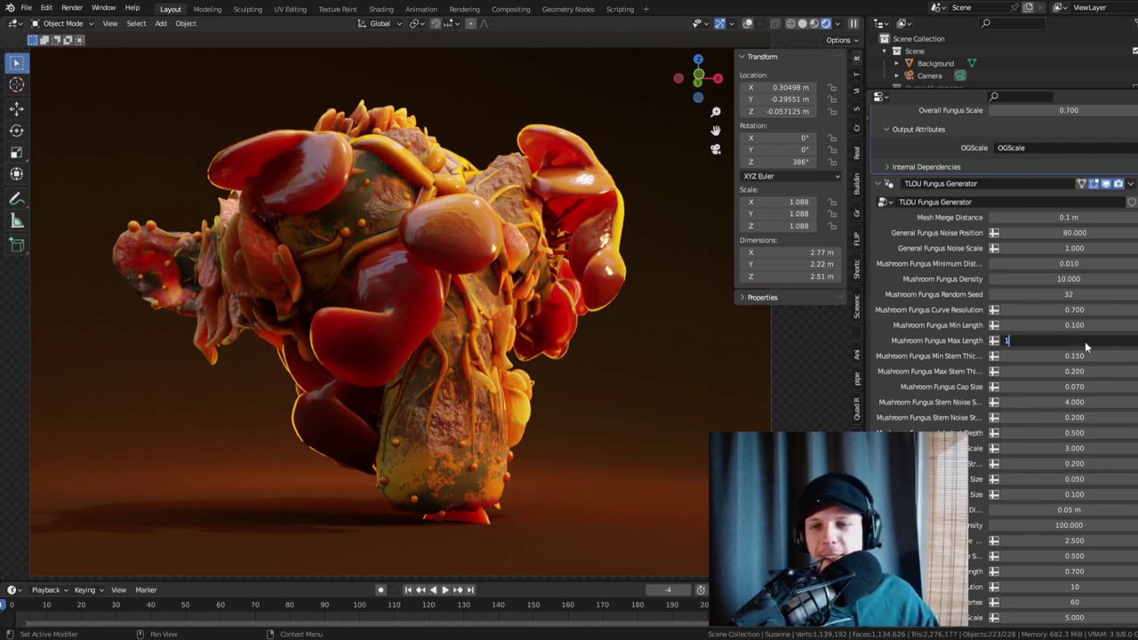
key(Return)
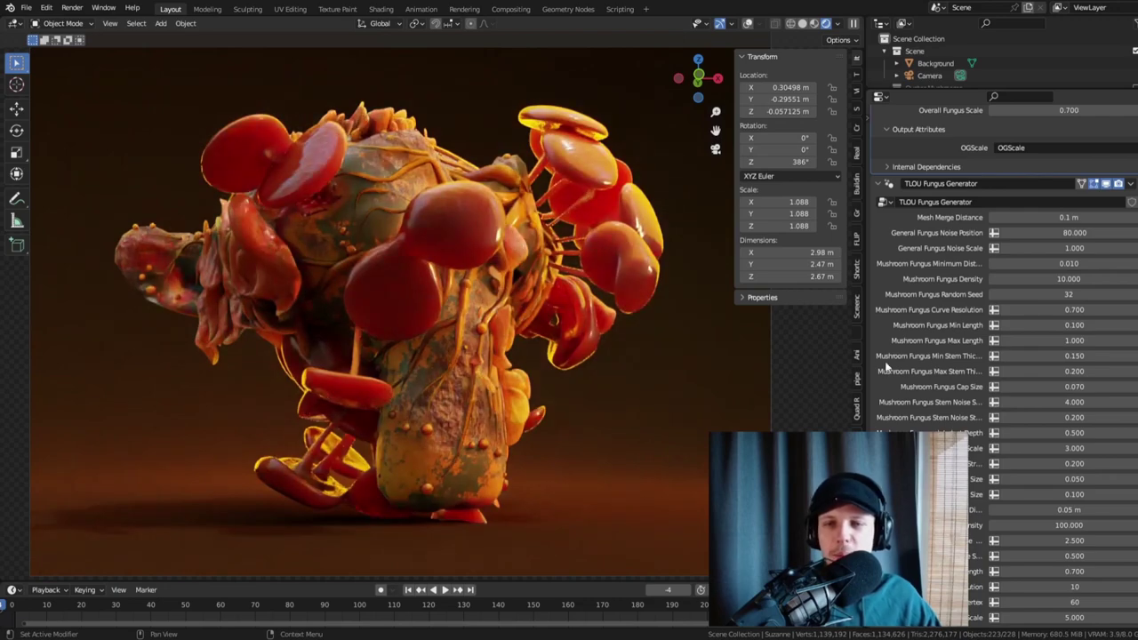
drag(861, 359, 798, 355)
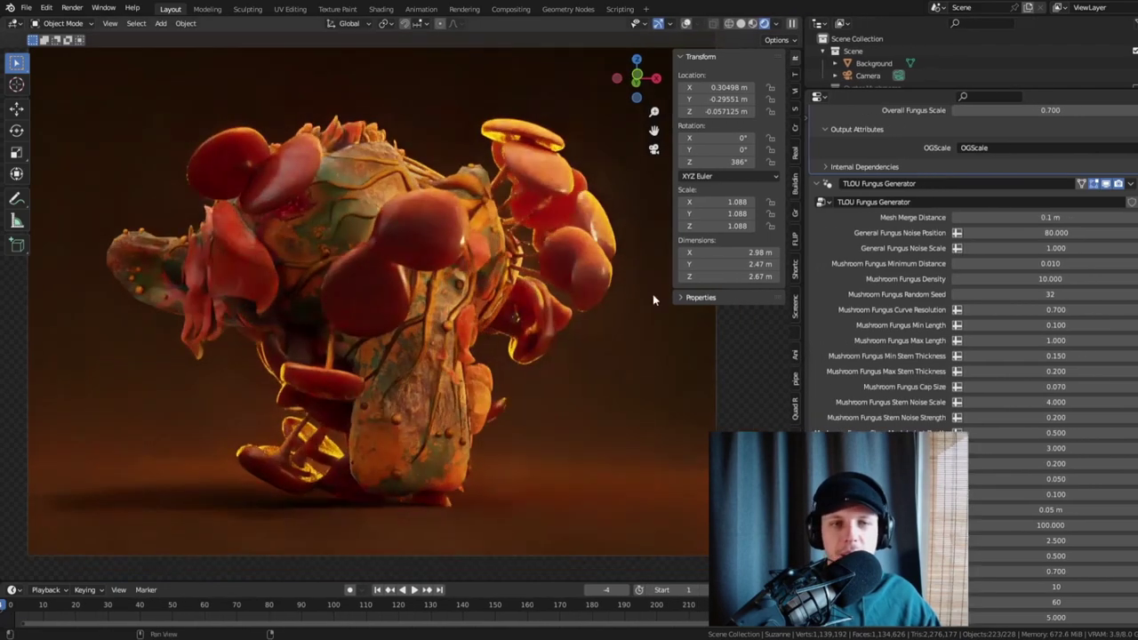
- Try thicker Mushroom Fungus Max Stem Thickness values of 0.5 and 1
scroll(533, 169, up, 8)
scroll(518, 194, down, 10)
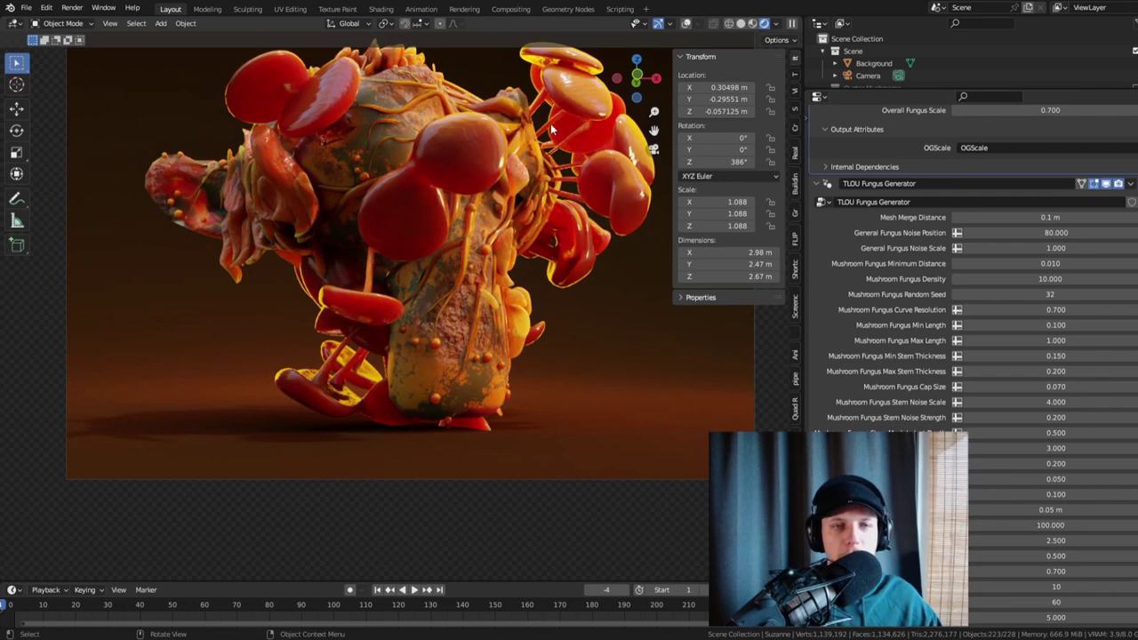
scroll(560, 131, up, 8)
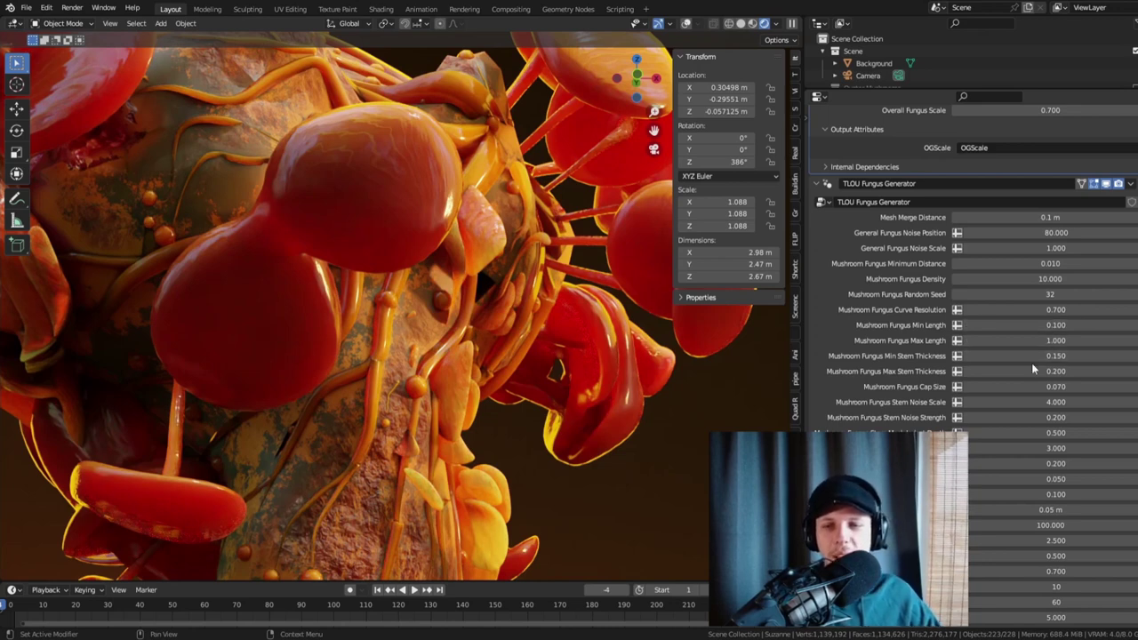
click(1061, 370)
text(.5)
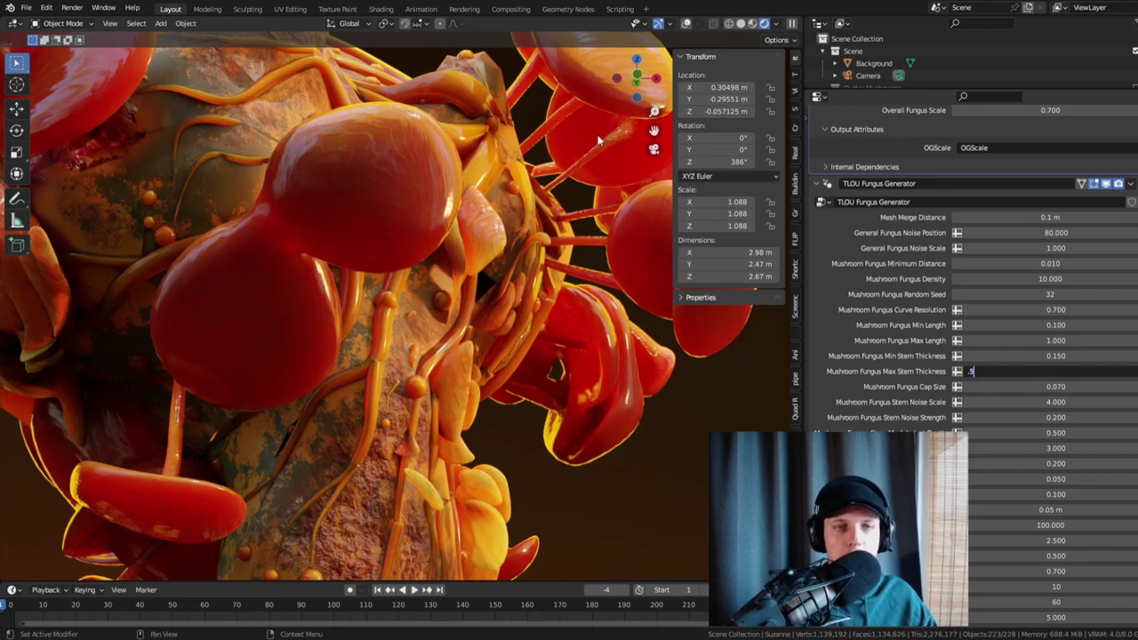
key(Return)
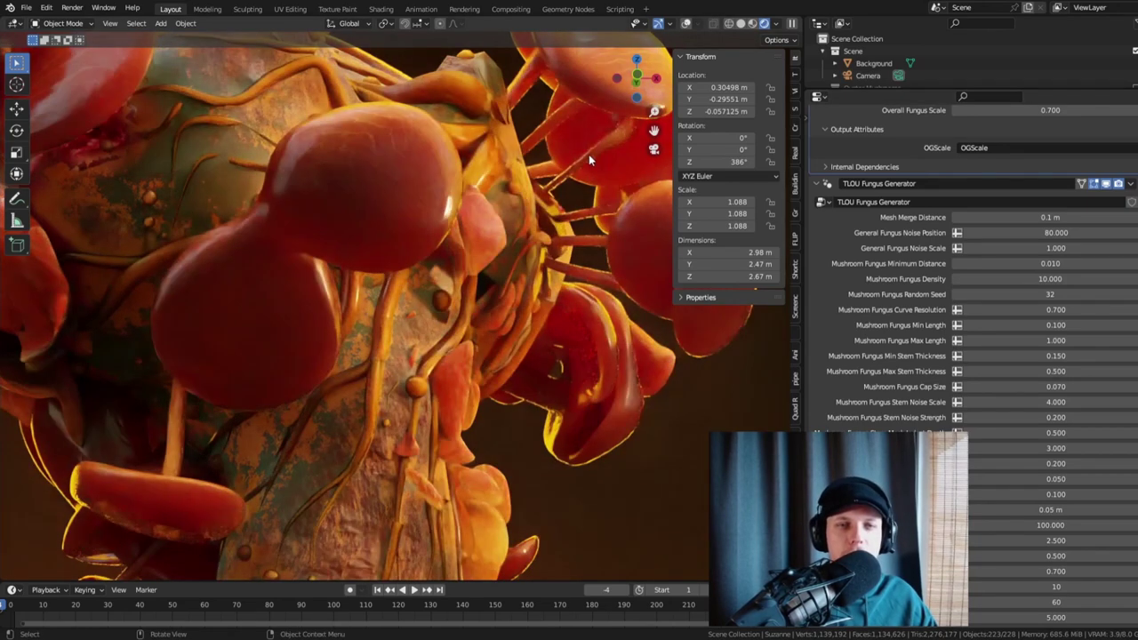
double_click(1073, 370)
text(1)
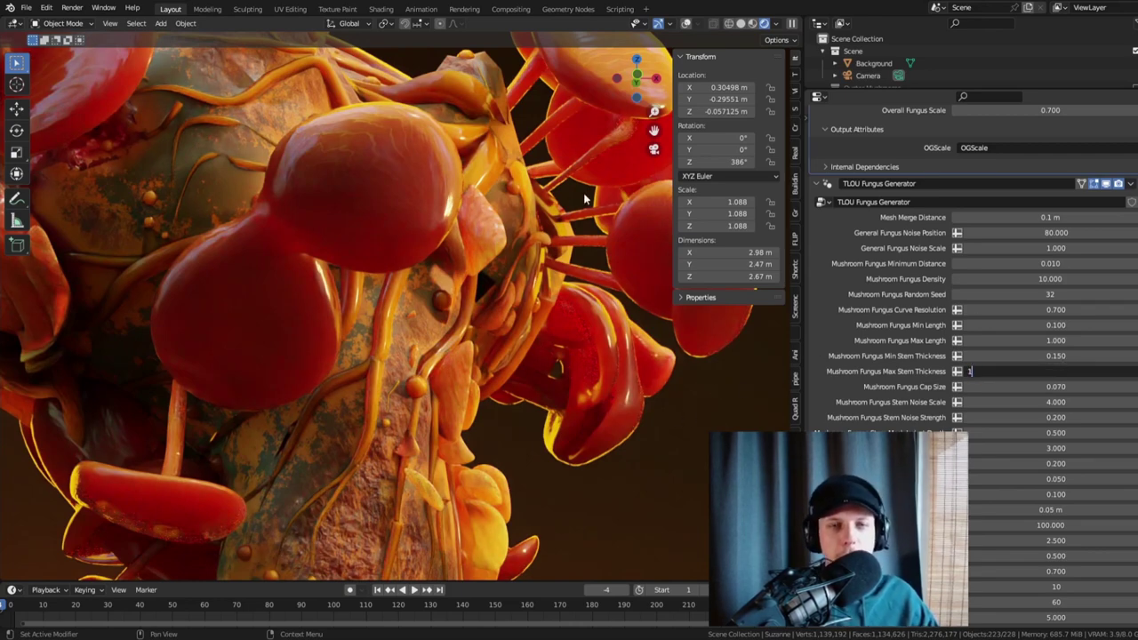
key(Return)
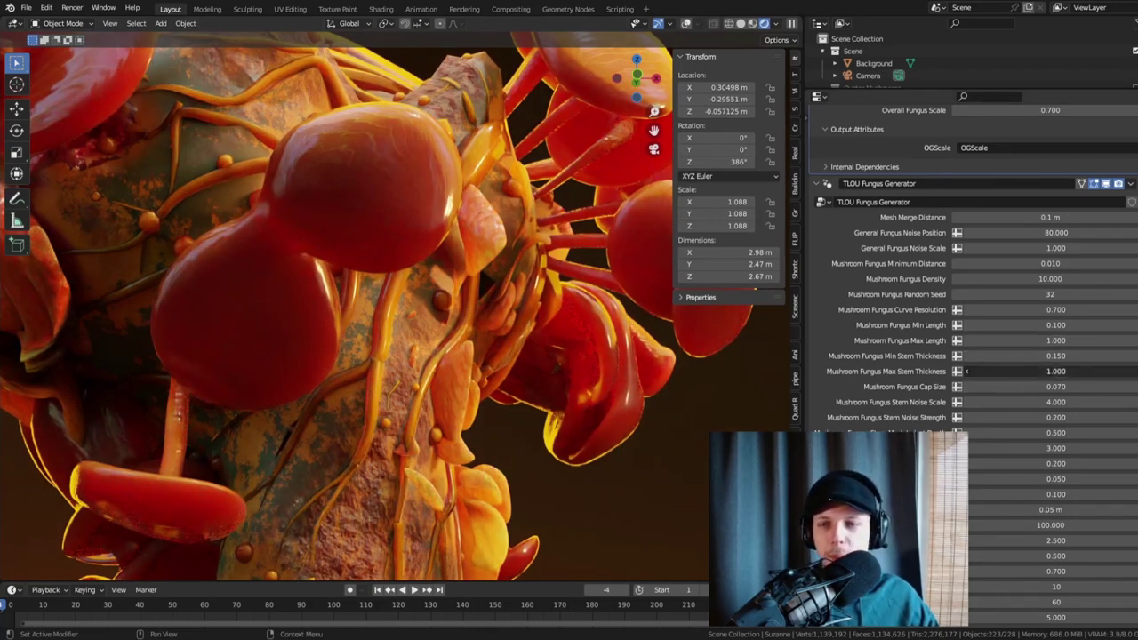
- Set Max Stem Thickness back to 0.5, then reset it to the default 0.150
click(971, 371)
text(.5)
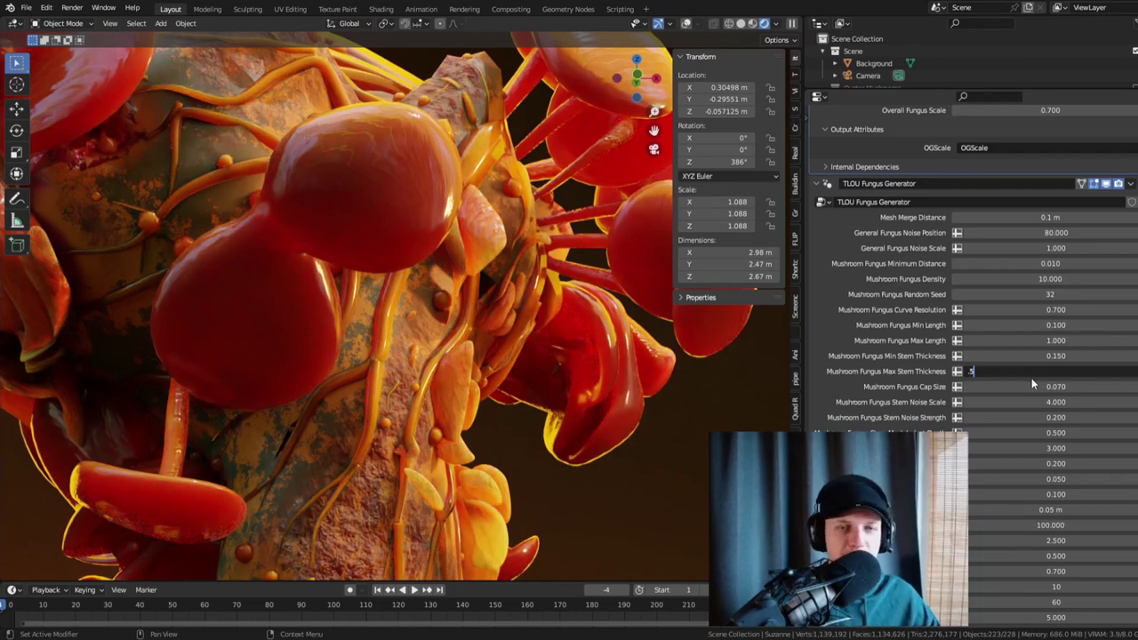
key(Return)
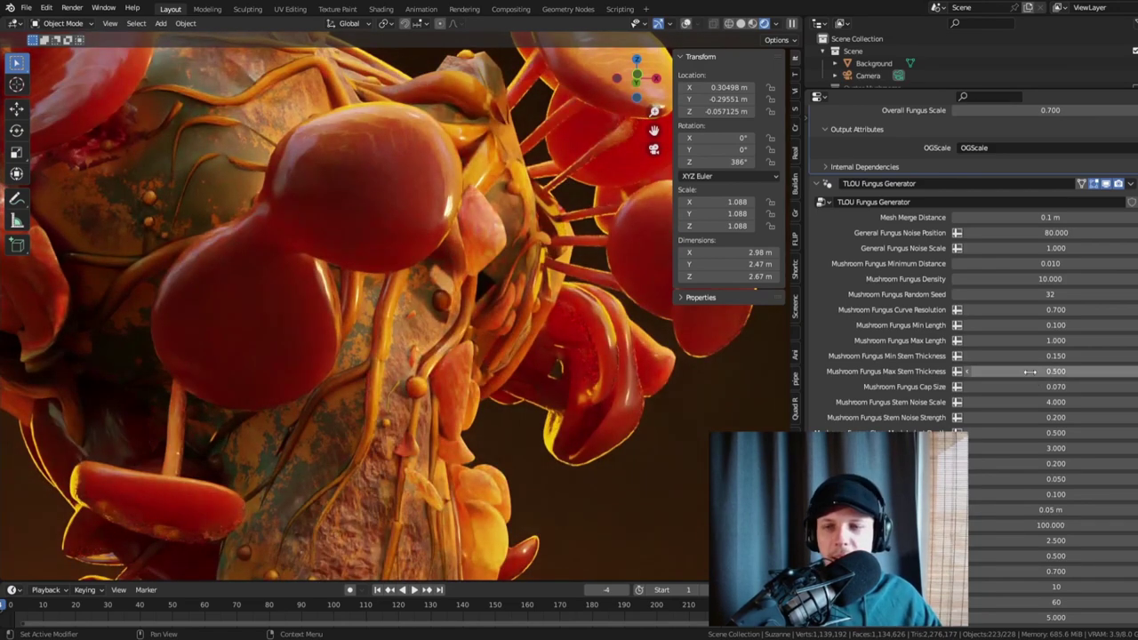
right_click(1029, 372)
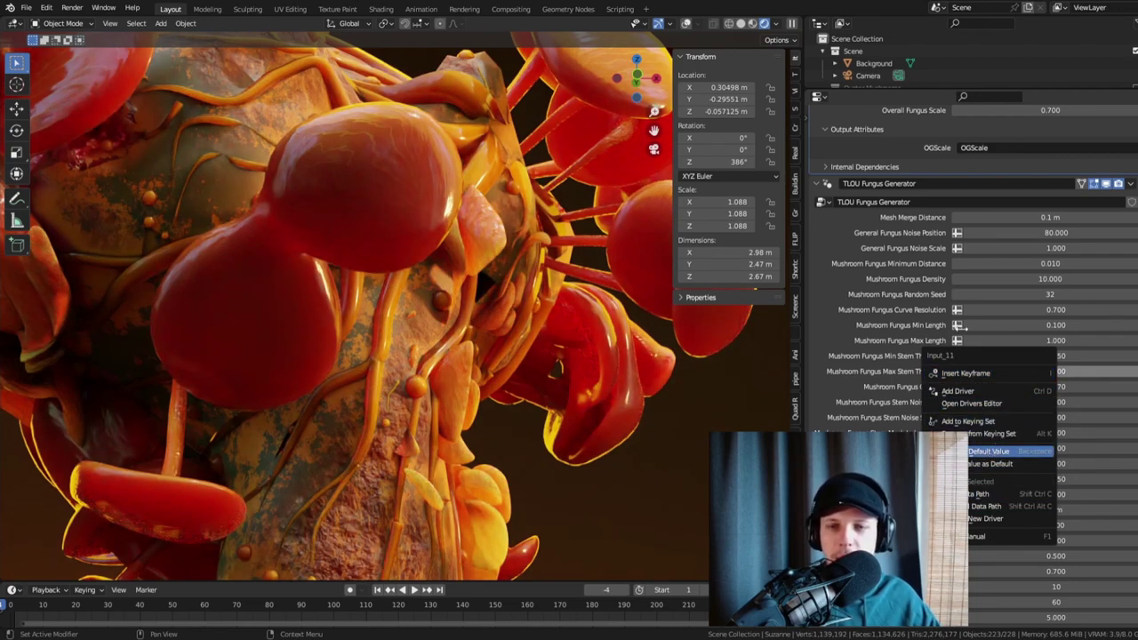
key(Return)
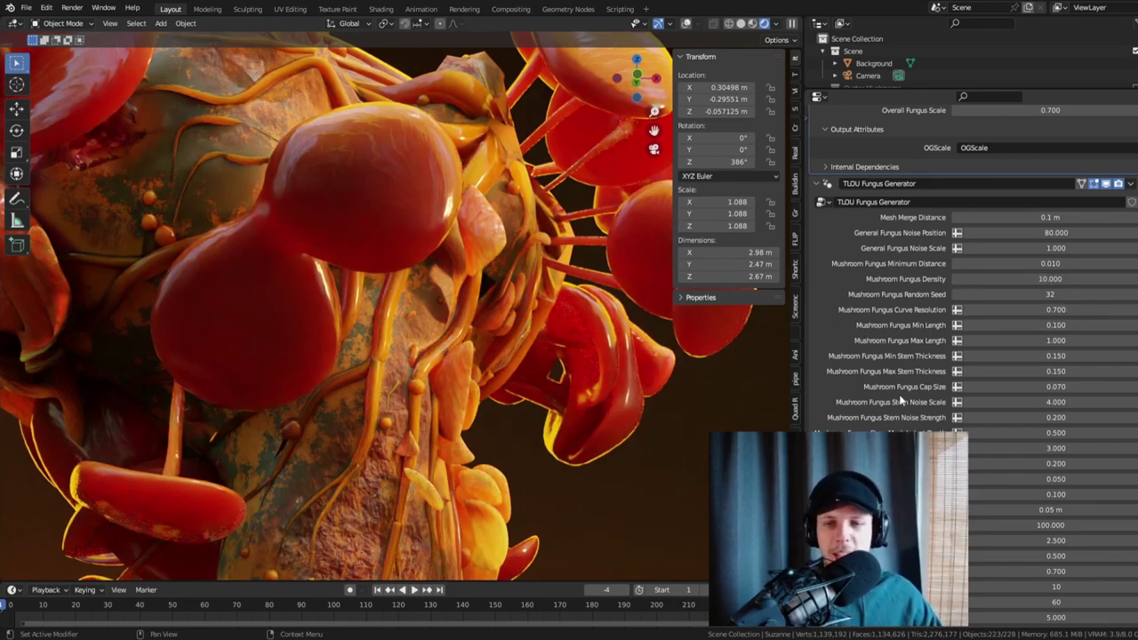
- Try Mushroom Fungus Cap Size values of 0.15, 0.1 and 0.05
scroll(388, 254, down, 5)
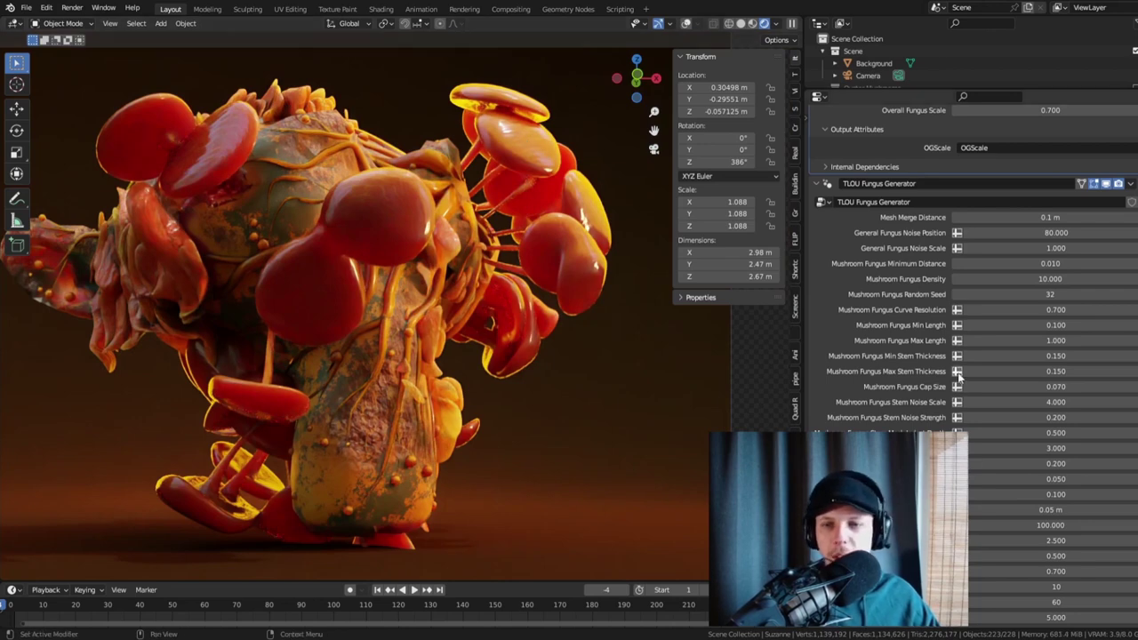
click(1092, 386)
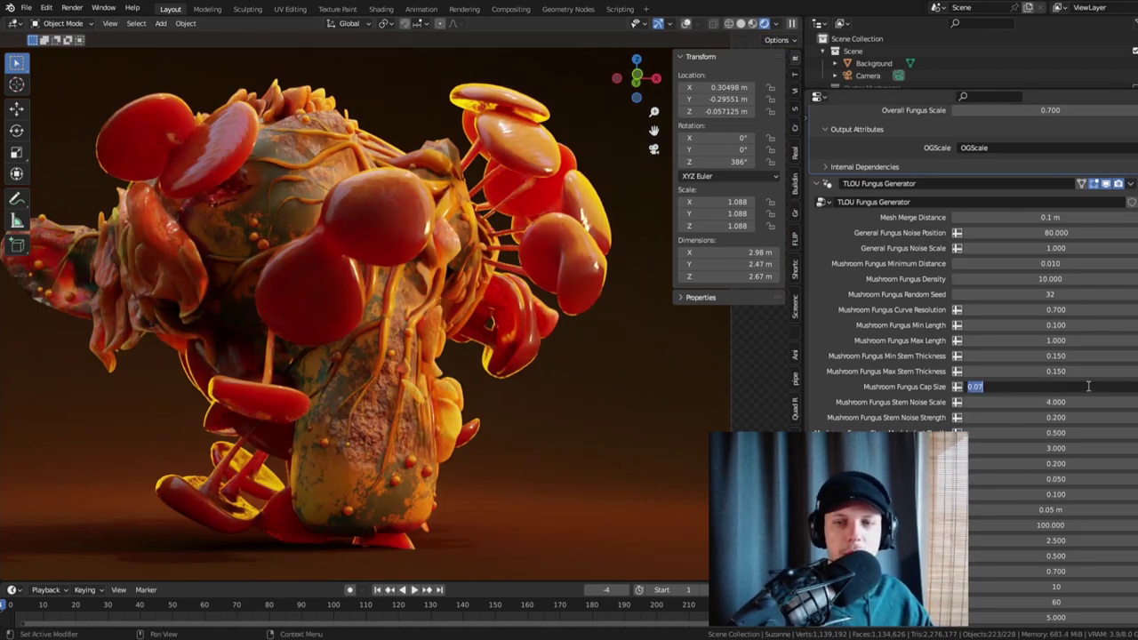
text(.15)
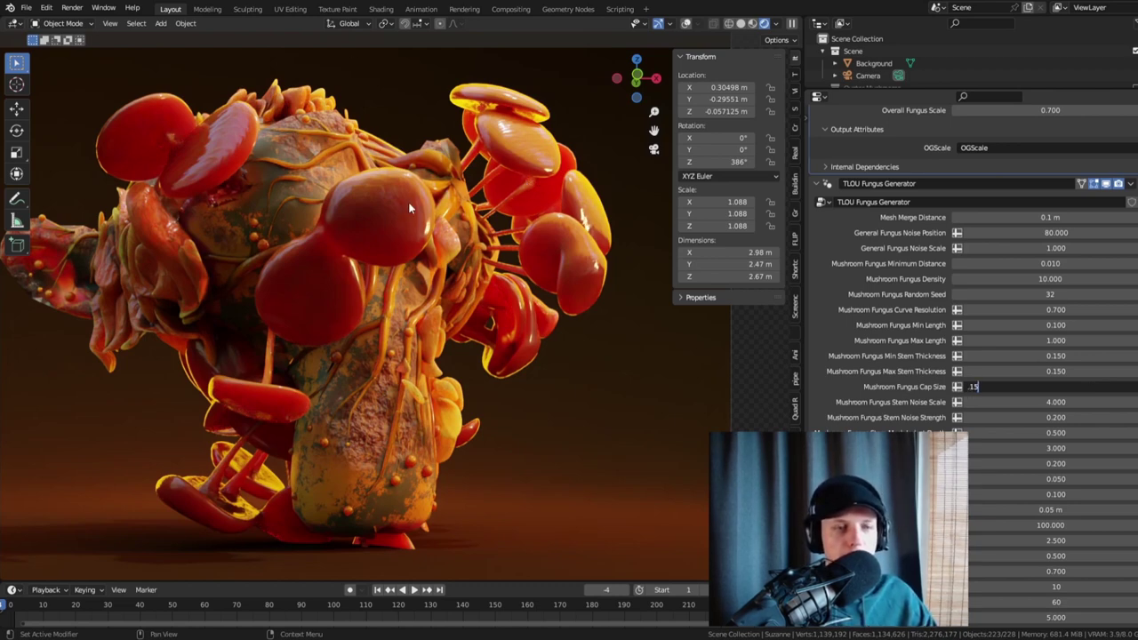
key(Return)
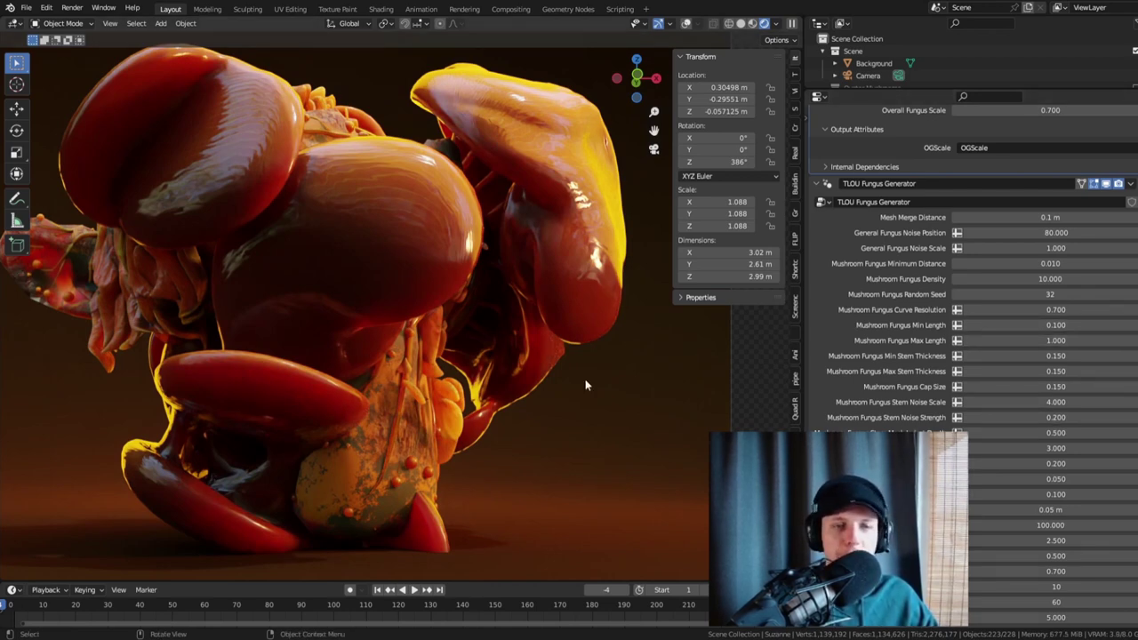
click(1040, 387)
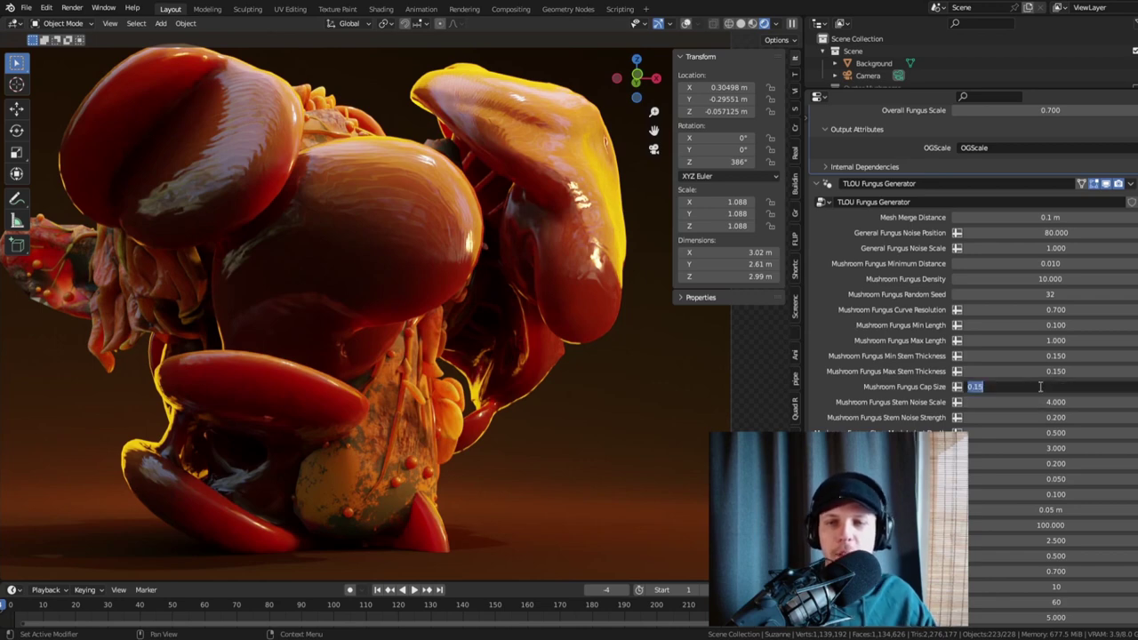
text(.1)
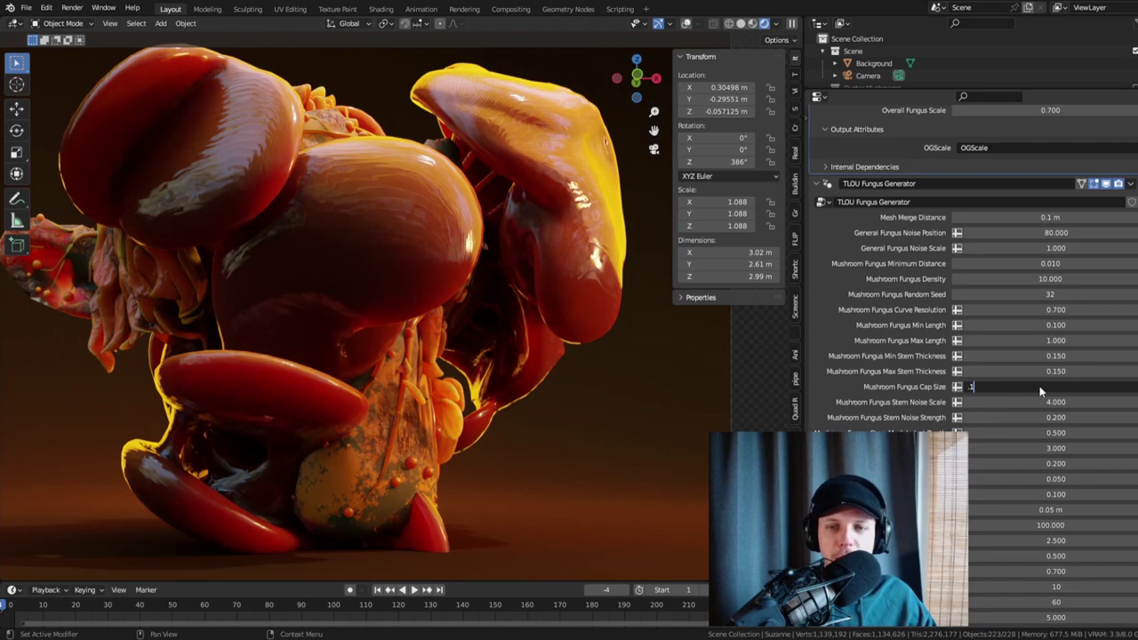
key(Return)
click(1040, 386)
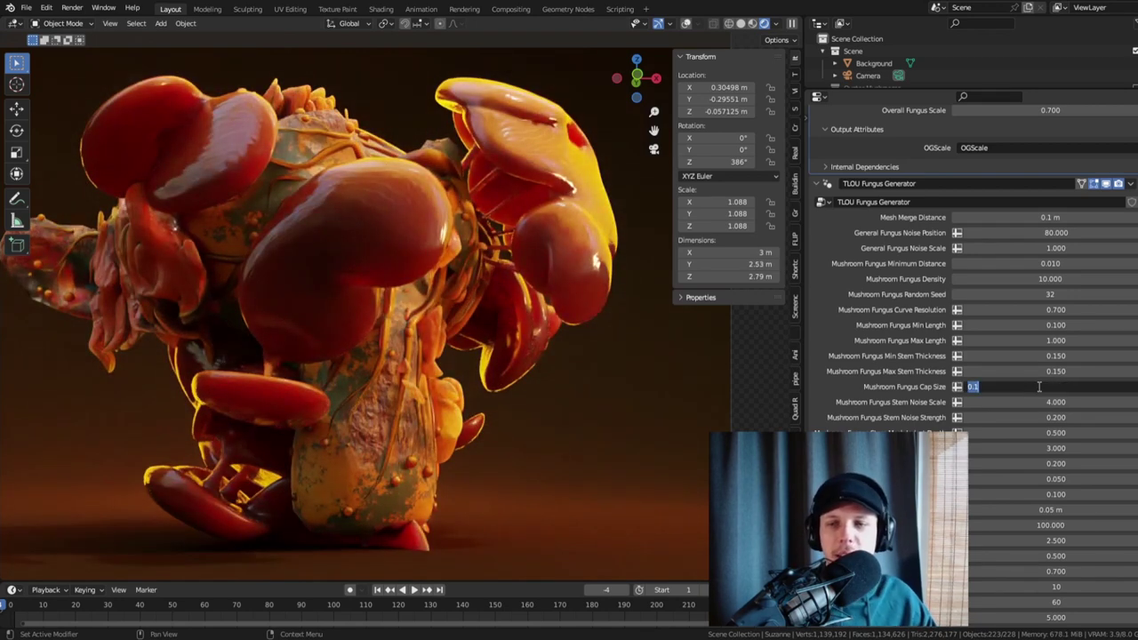
text(.05)
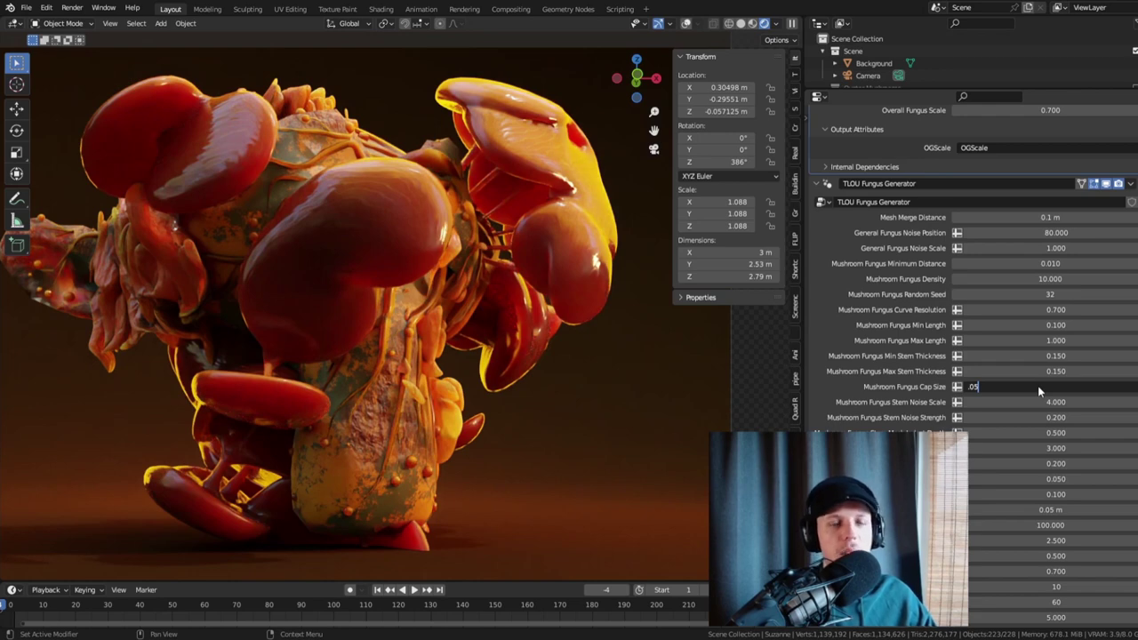
key(Return)
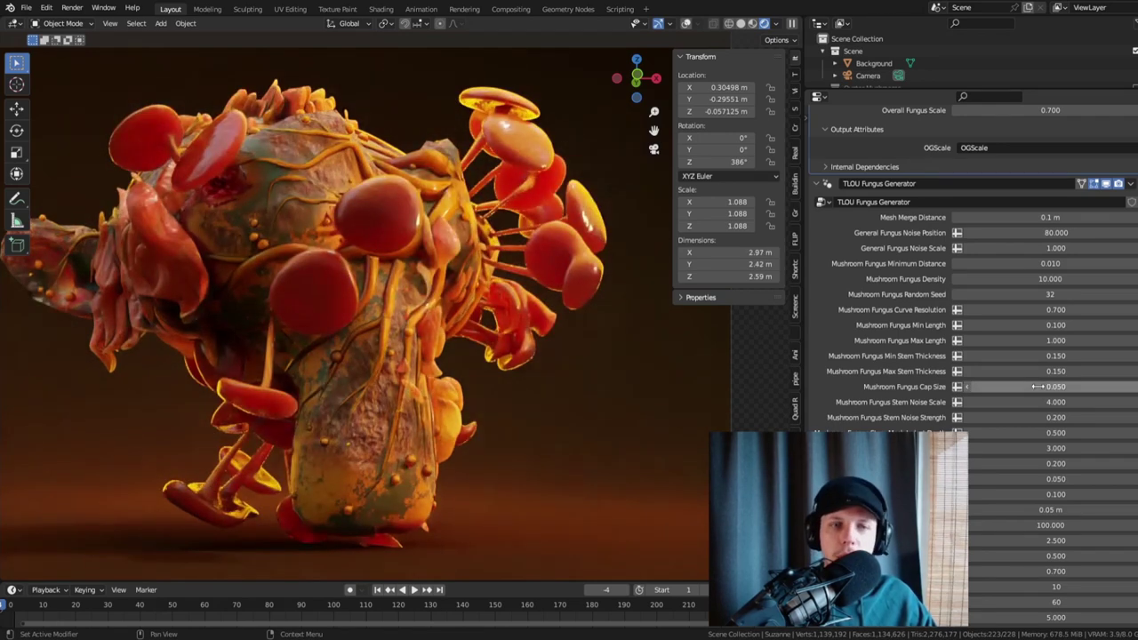
- Reset Cap Size to its default, then set it to 0.075
right_click(1039, 386)
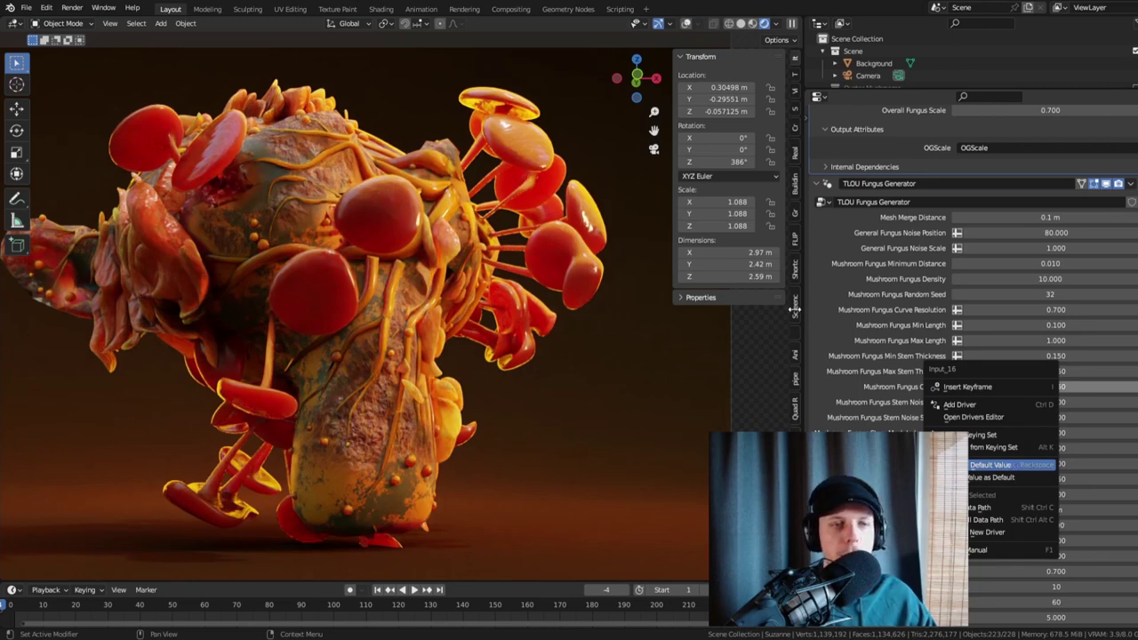
click(1000, 464)
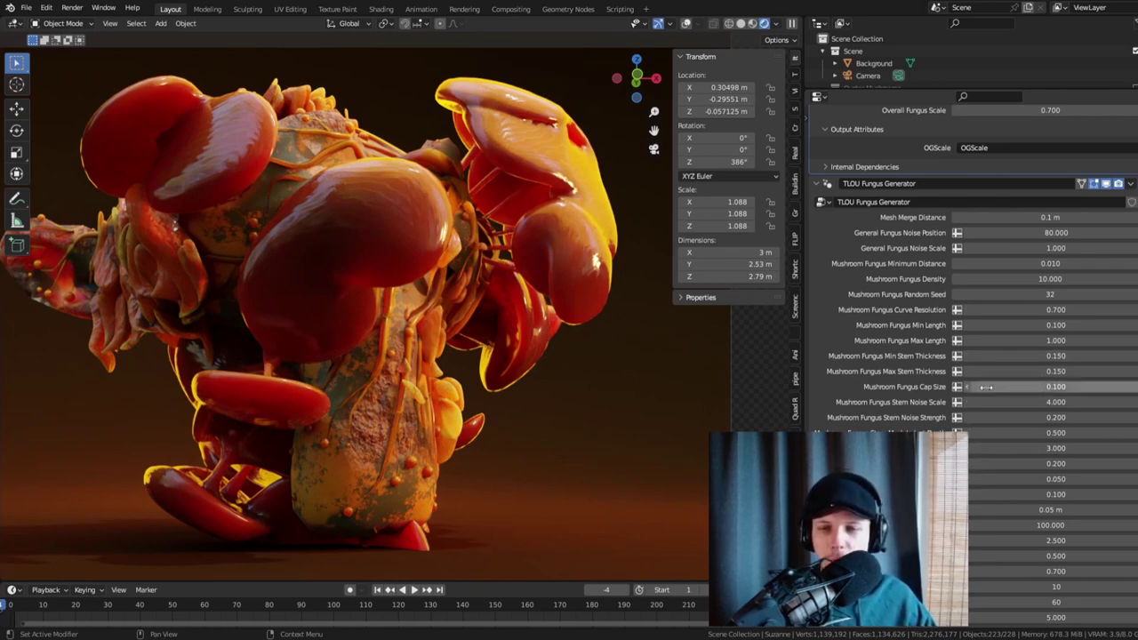
double_click(1029, 387)
key(BackSpace)
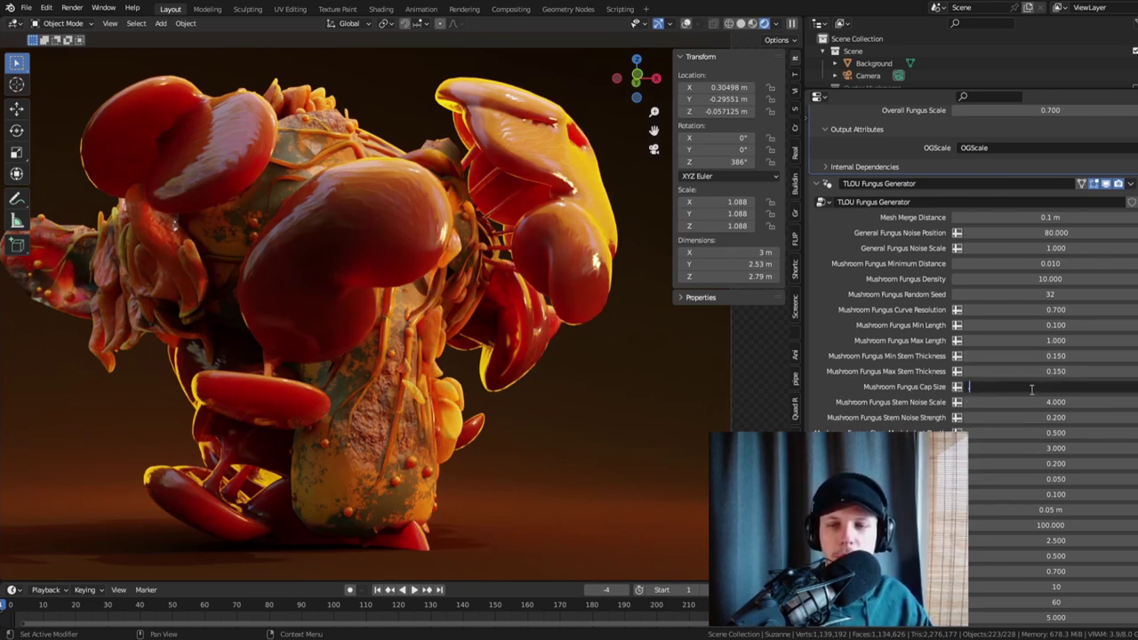
text(.075)
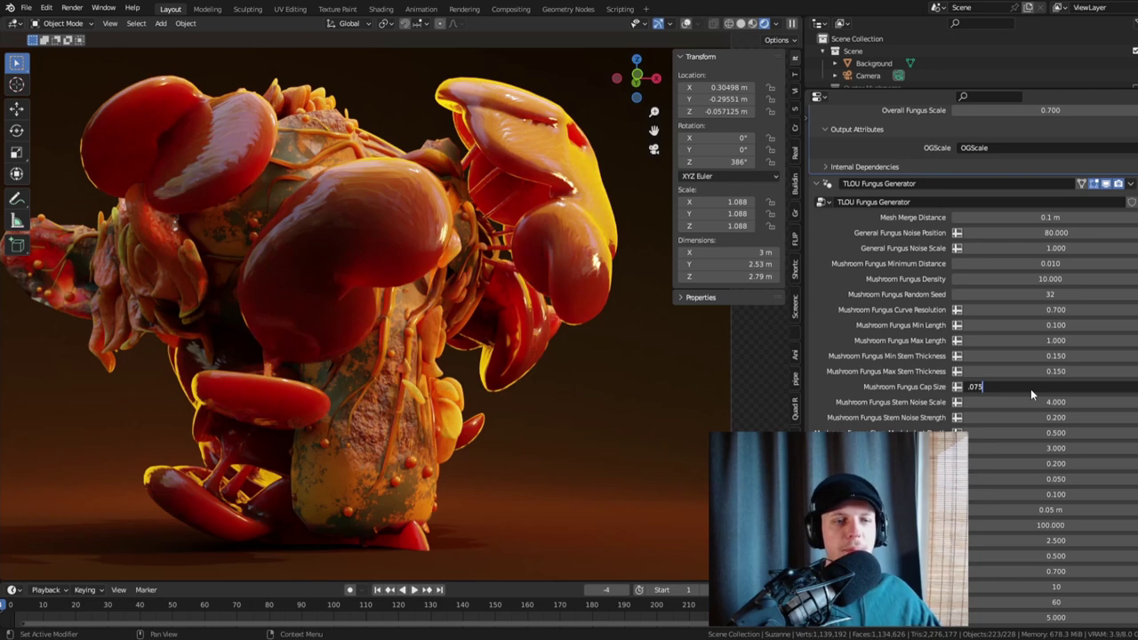
key(Return)
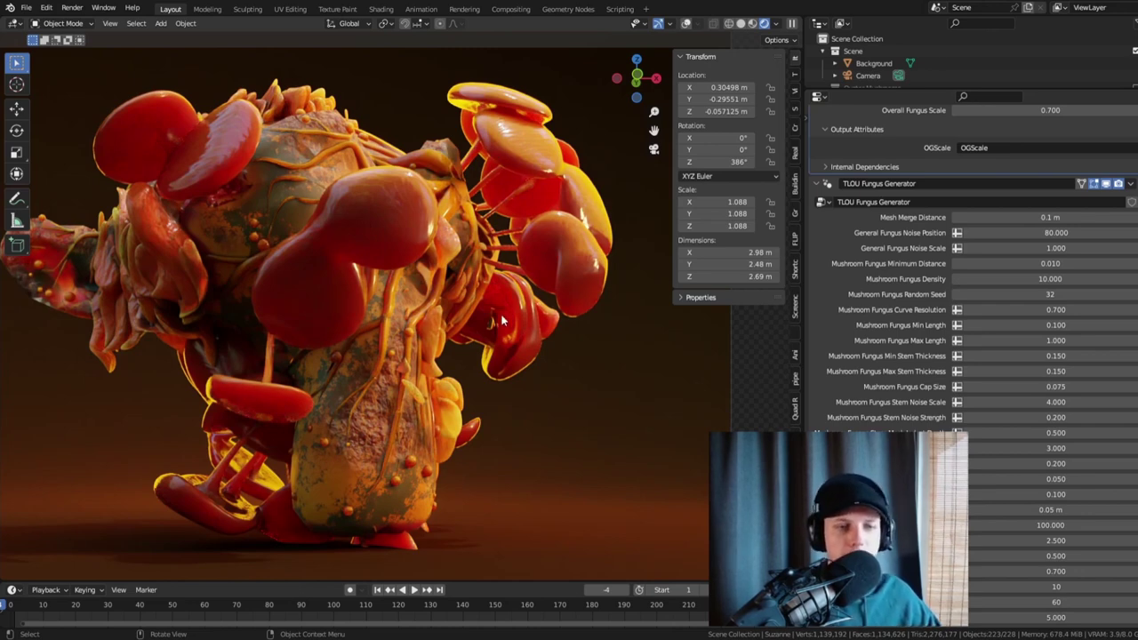
scroll(470, 441, up, 5)
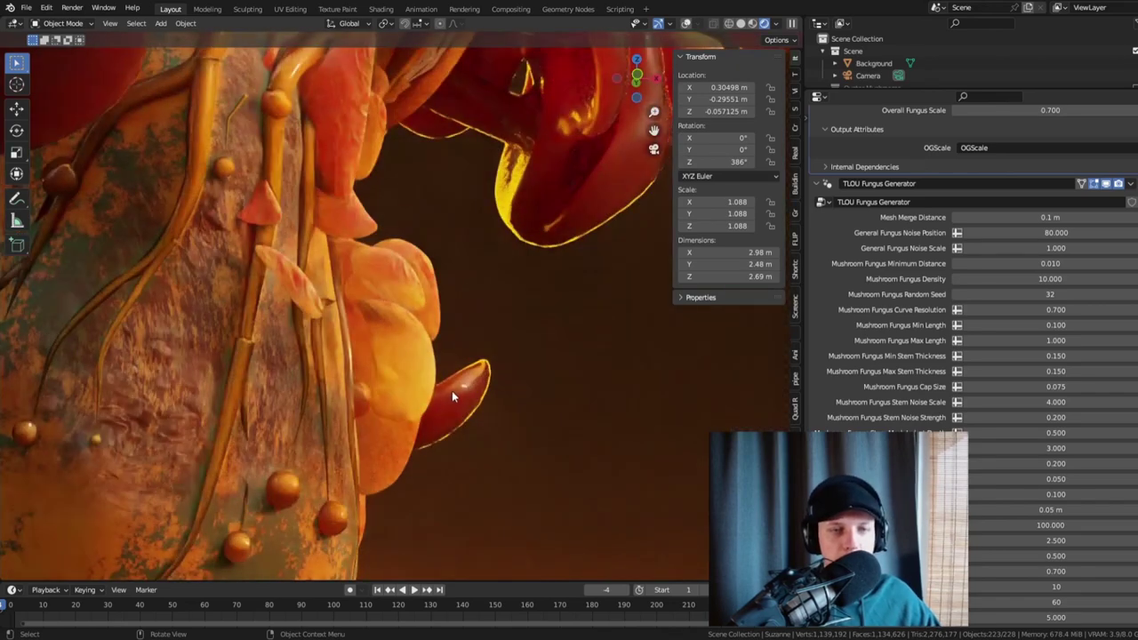
key(KP_0)
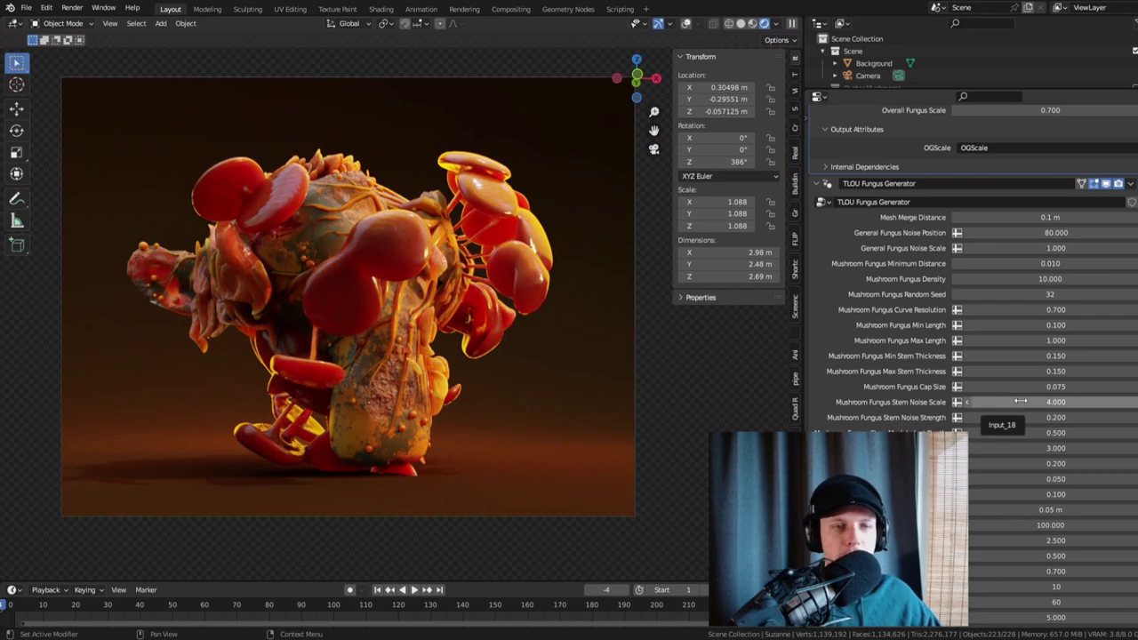
key(KP_0)
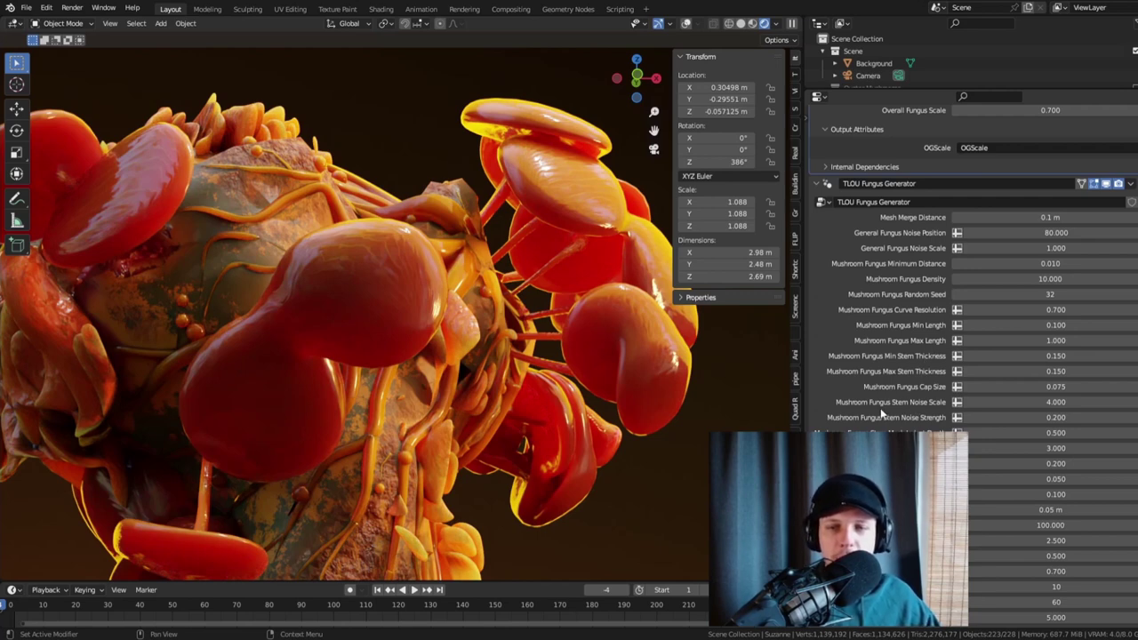
- Set Mushroom Fungus Stem Noise Strength to 1 and try a Curve Resolution of 0.4
click(1089, 417)
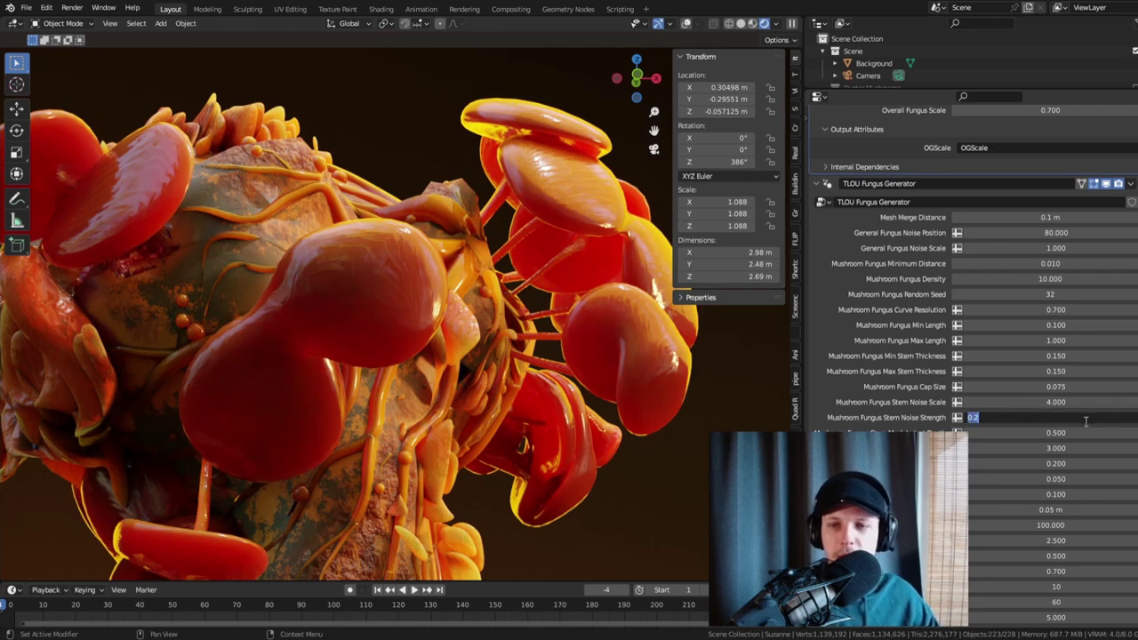
text(1)
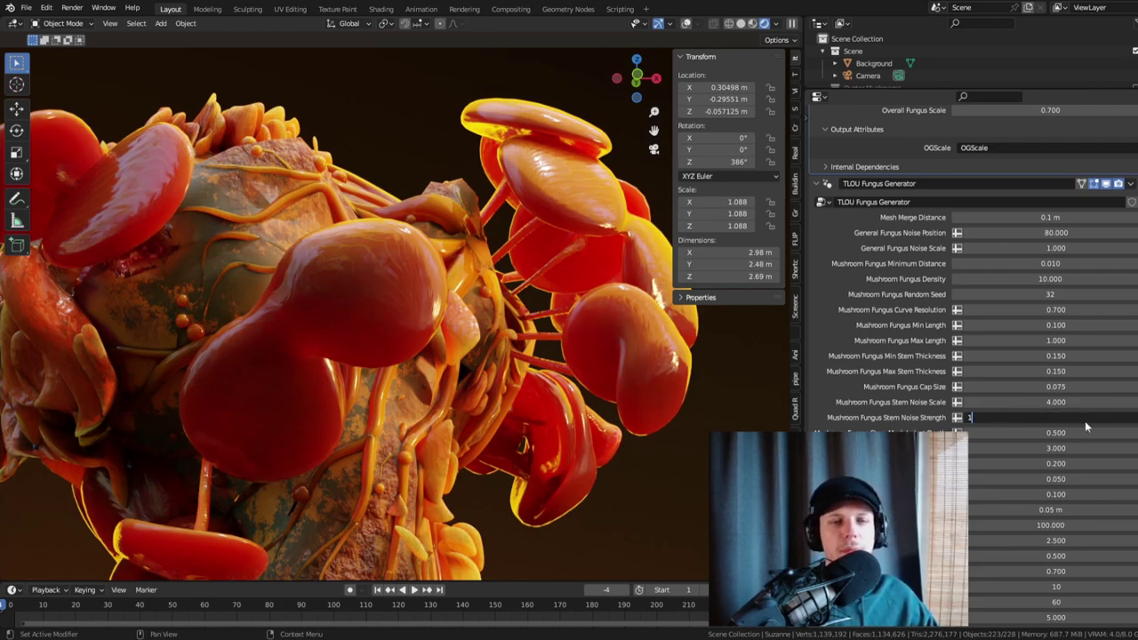
key(Return)
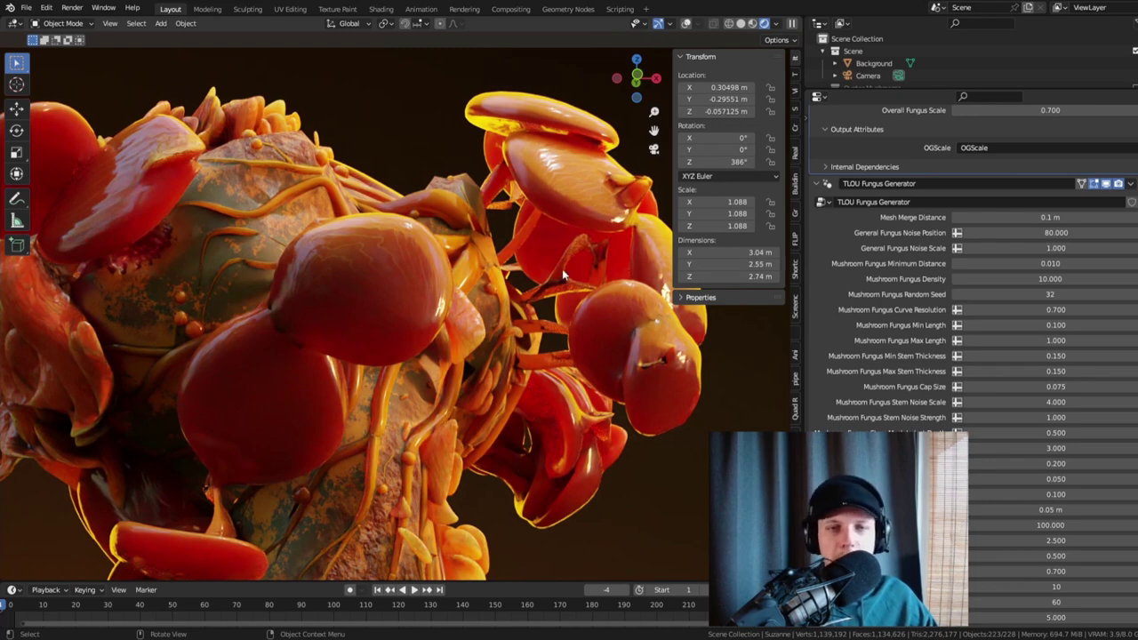
click(1013, 309)
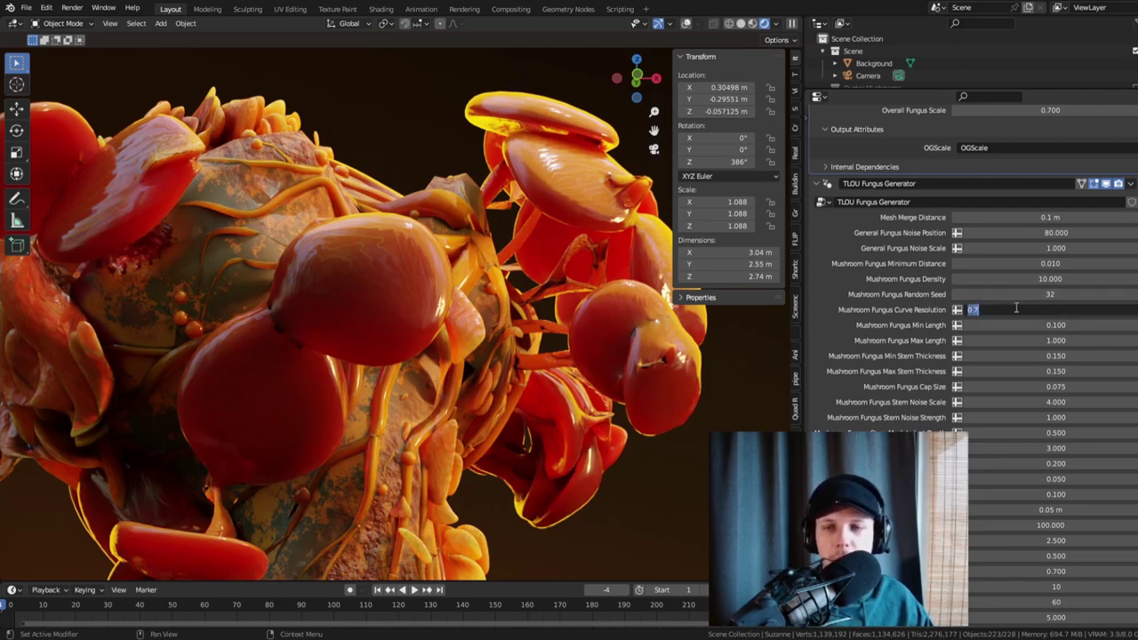
text(4)
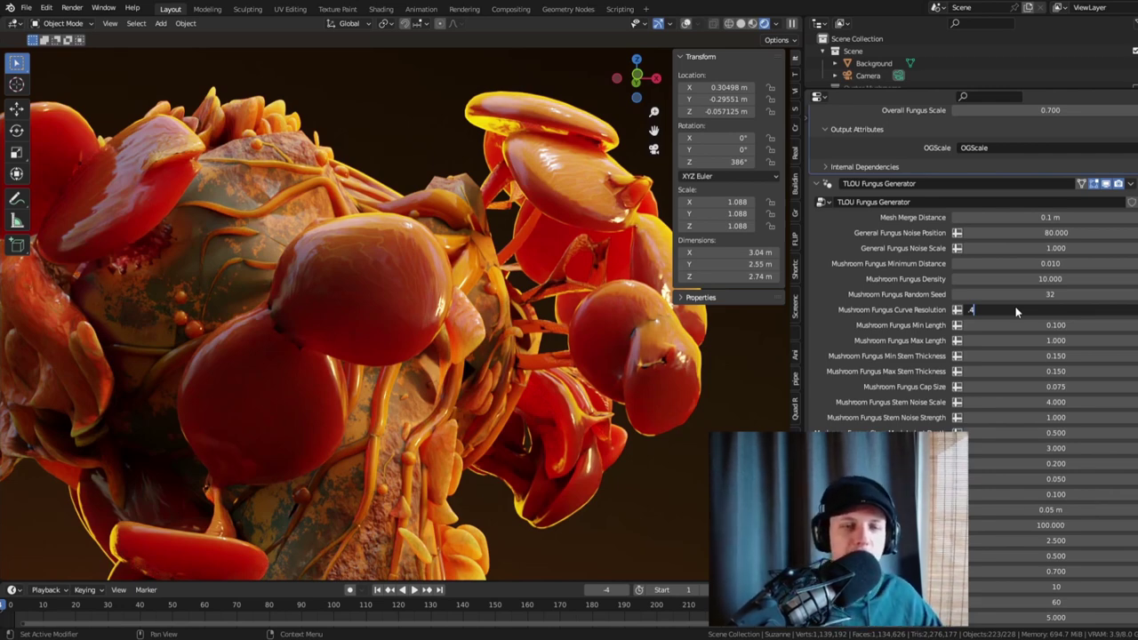
key(Return)
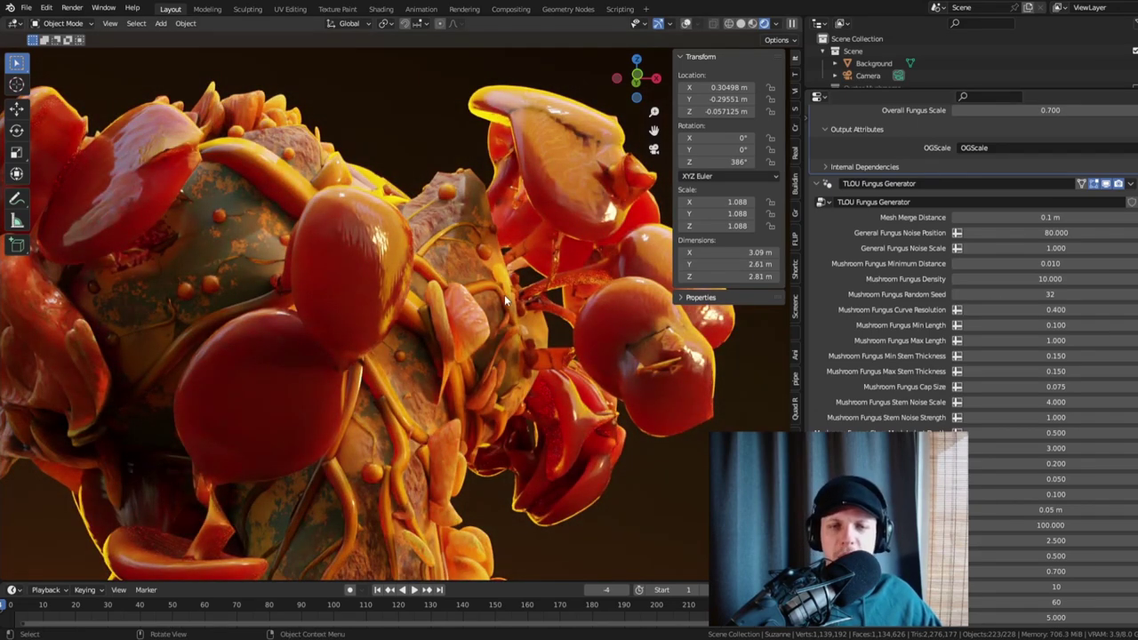
- Raise Curve Resolution to 0.8 and confirm Stem Noise Scale at 4.000
middle_drag(513, 299, 585, 249)
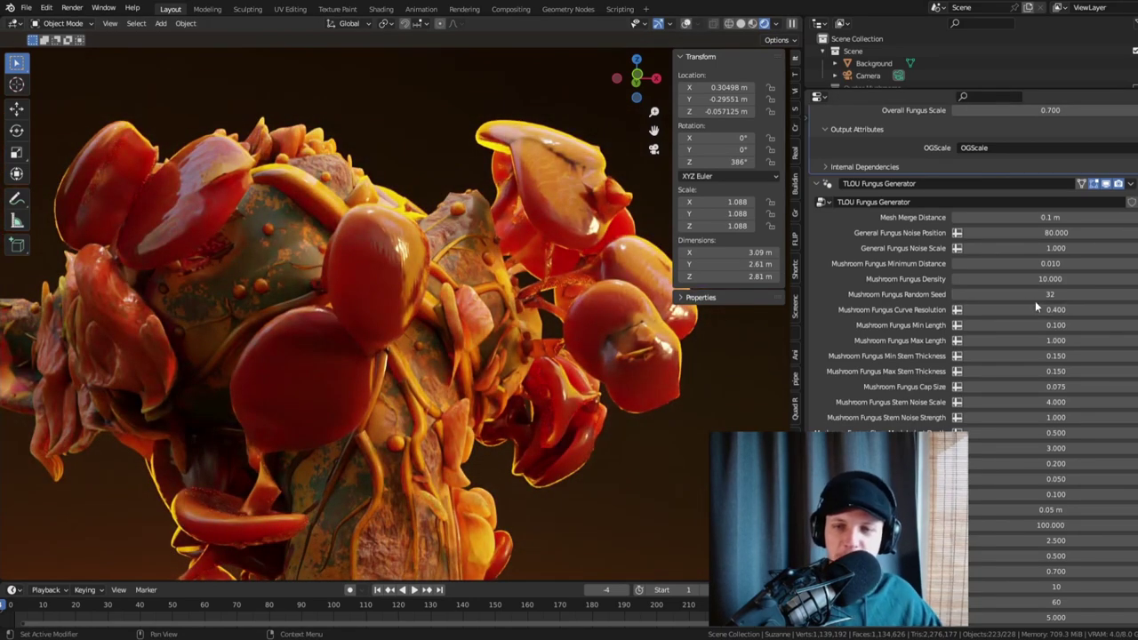
click(1065, 309)
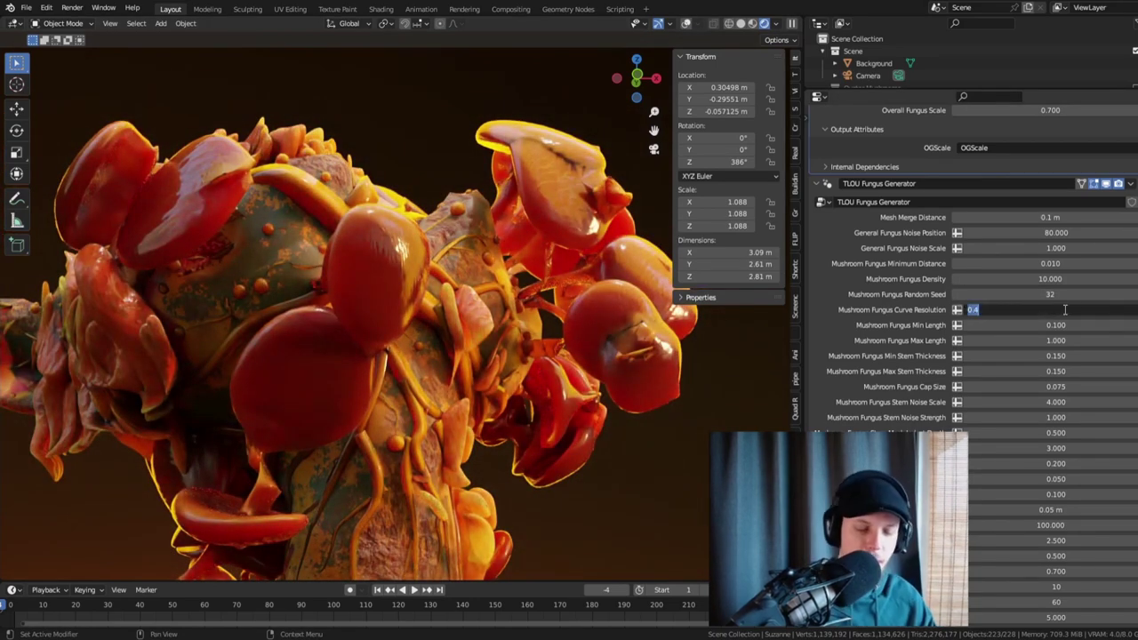
text(.8)
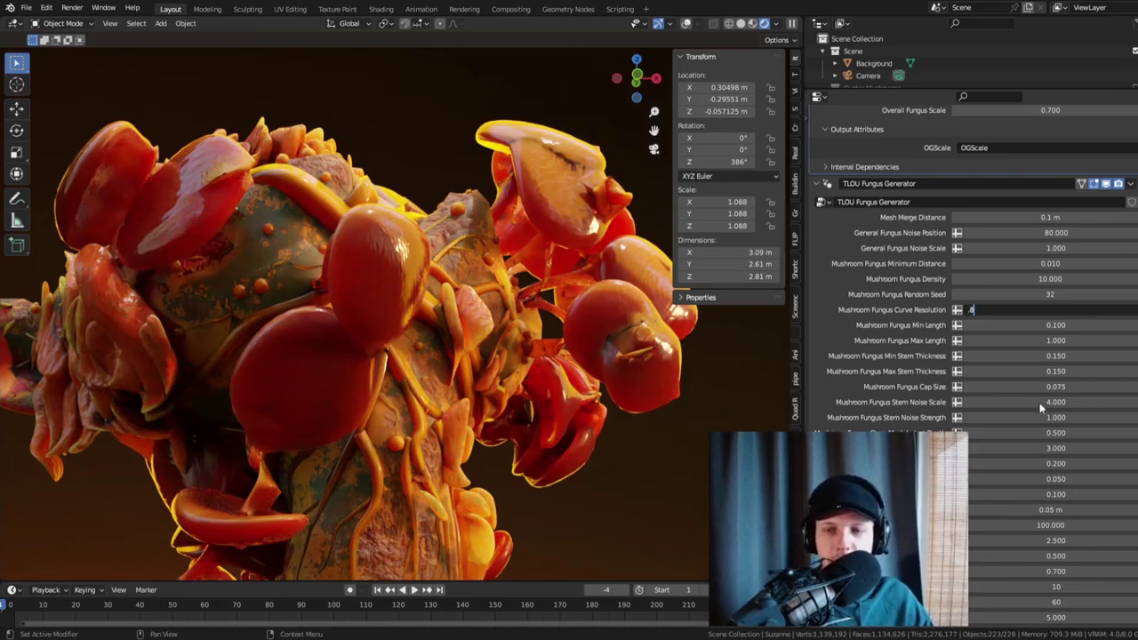
key(Return)
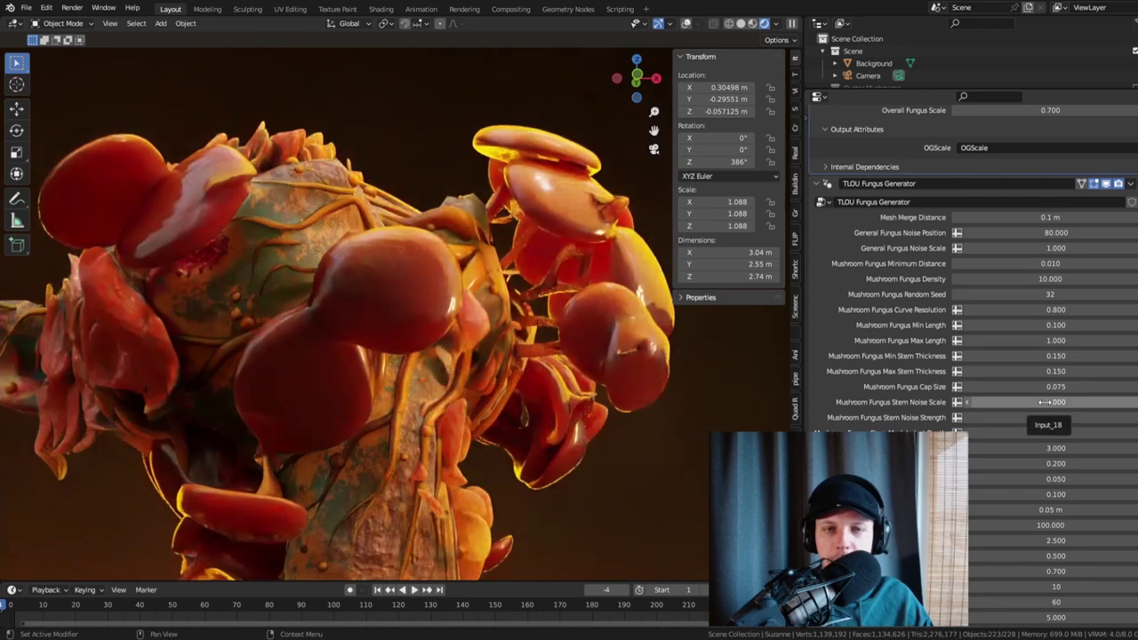
click(1045, 402)
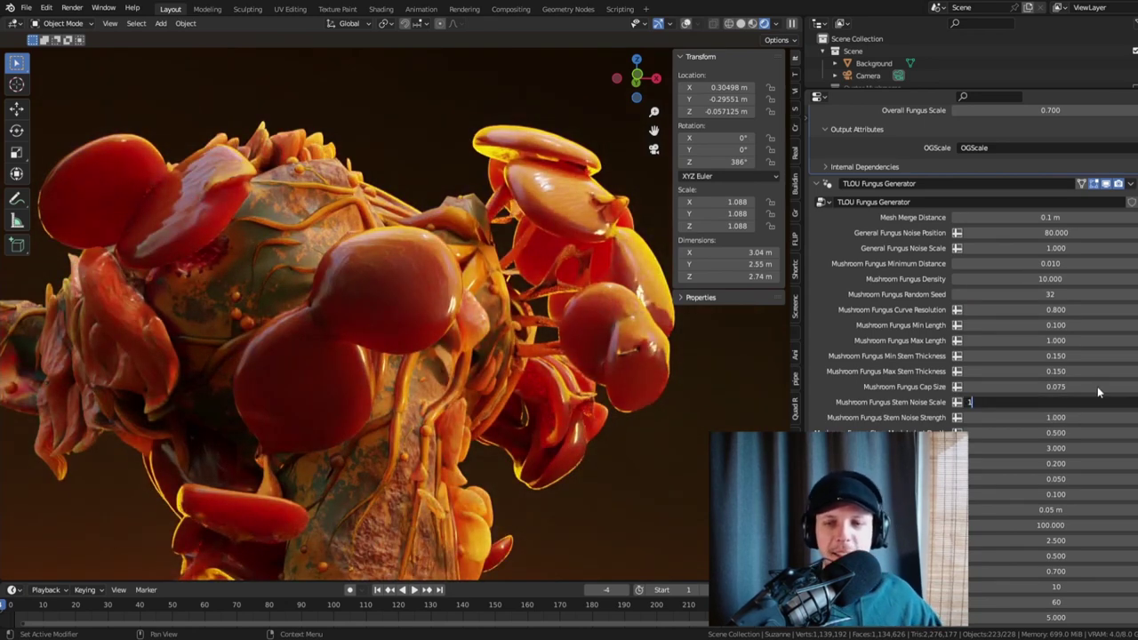
key(Return)
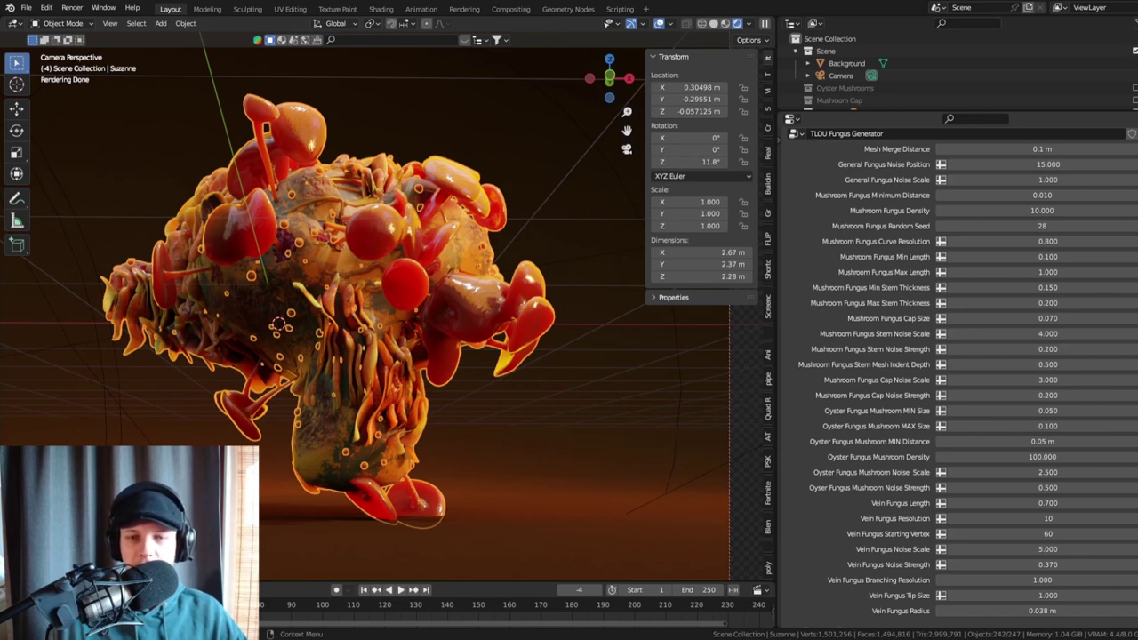
scroll(963, 378, down, 3)
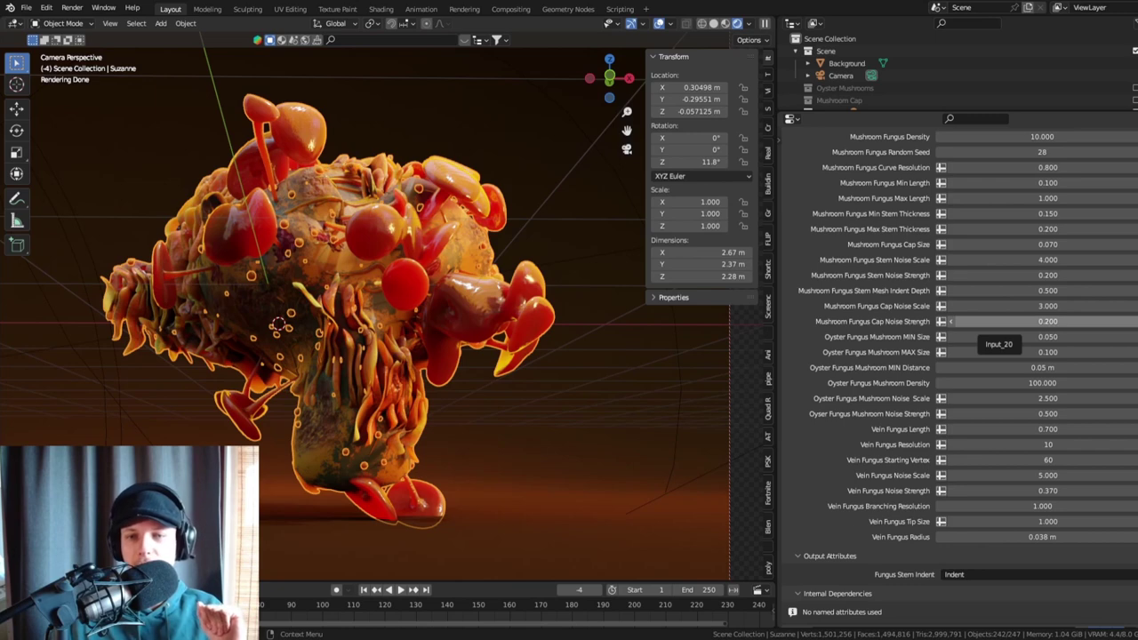
scroll(950, 321, down, 1)
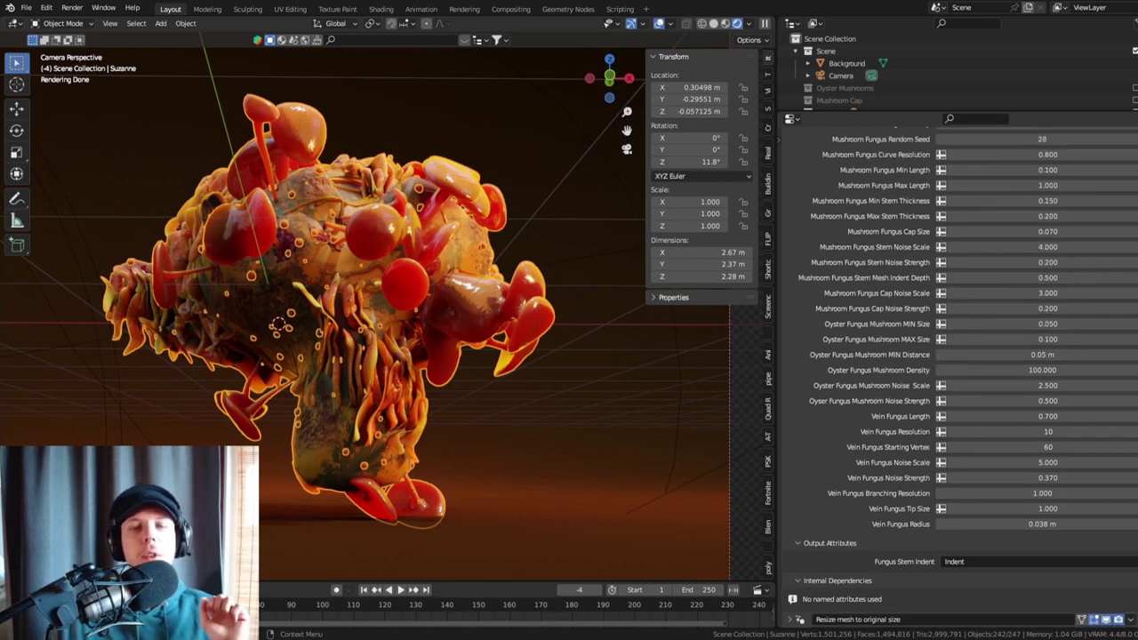
scroll(309, 386, up, 5)
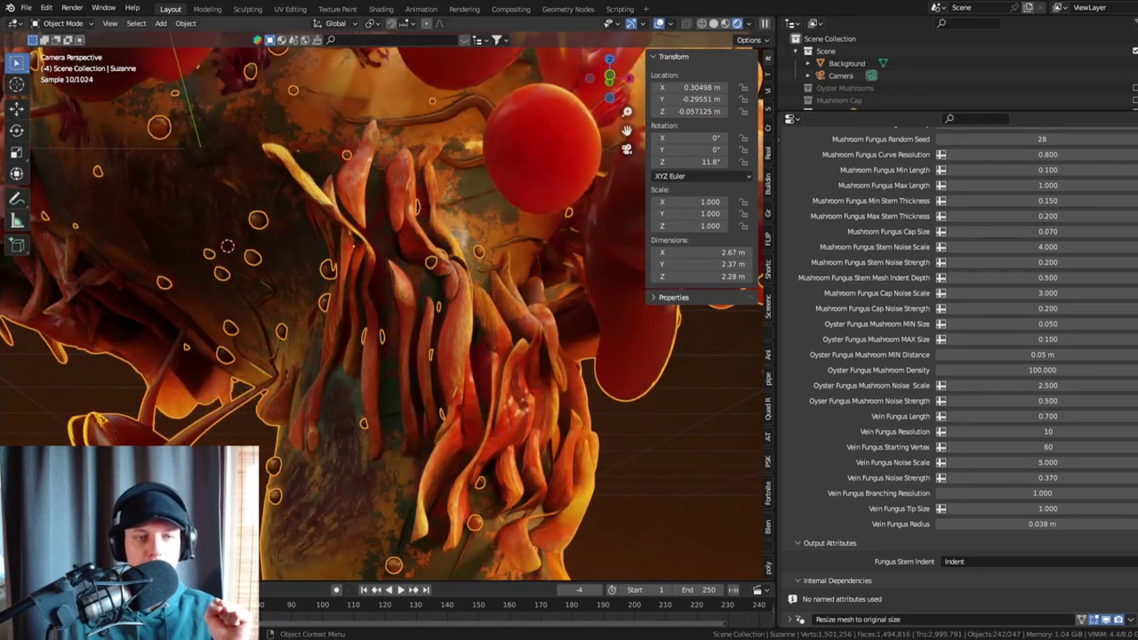
scroll(383, 306, down, 6)
scroll(405, 313, up, 3)
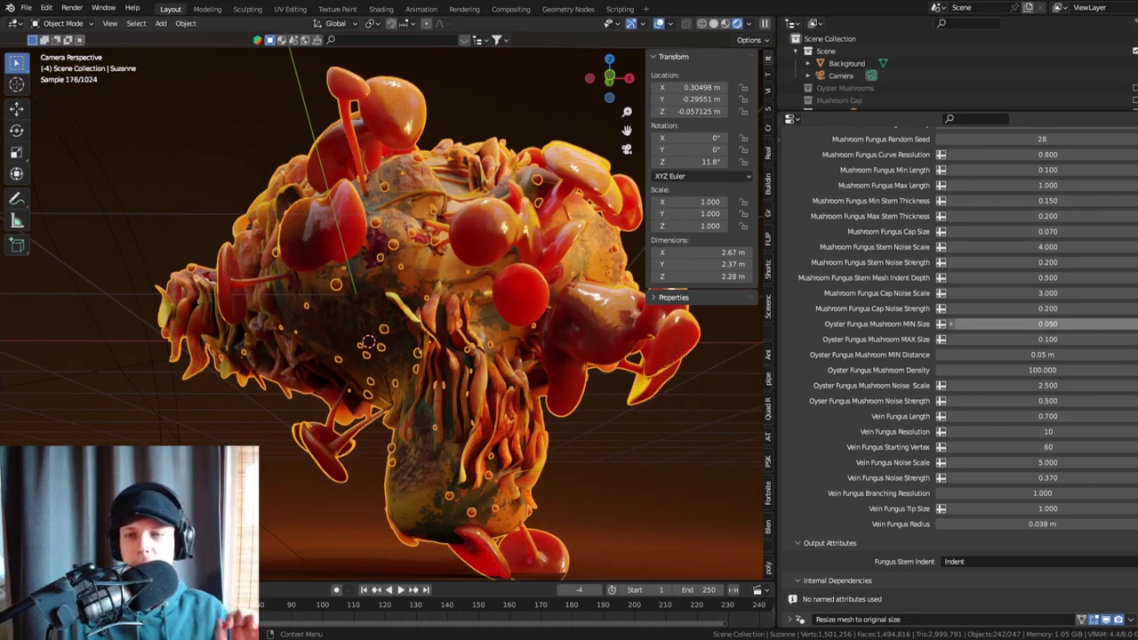
double_click(1074, 336)
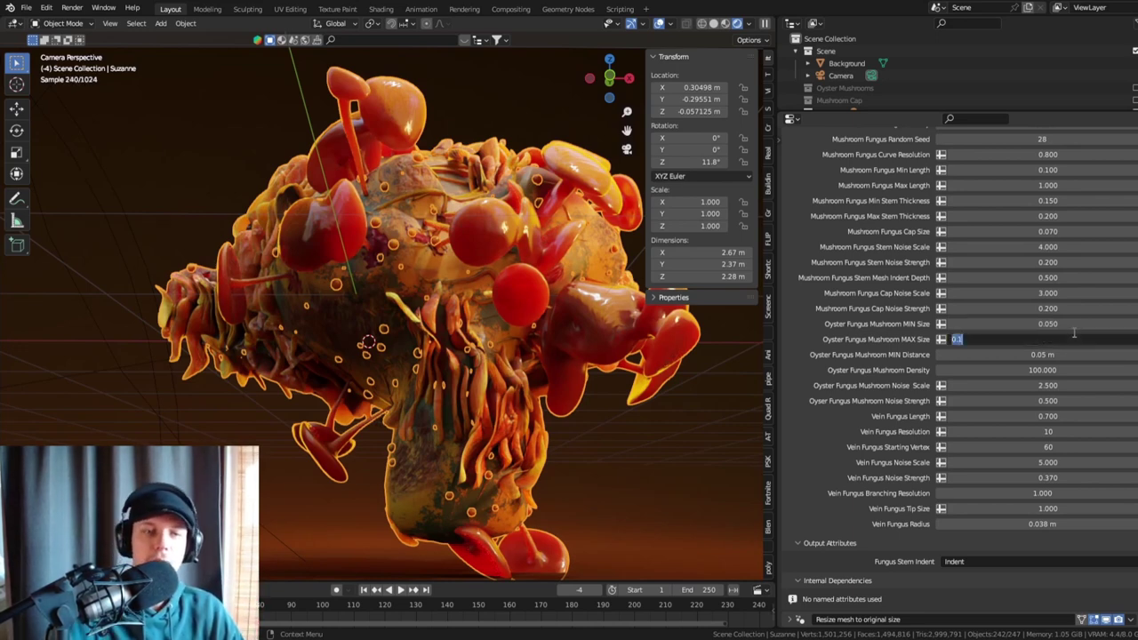
text(2)
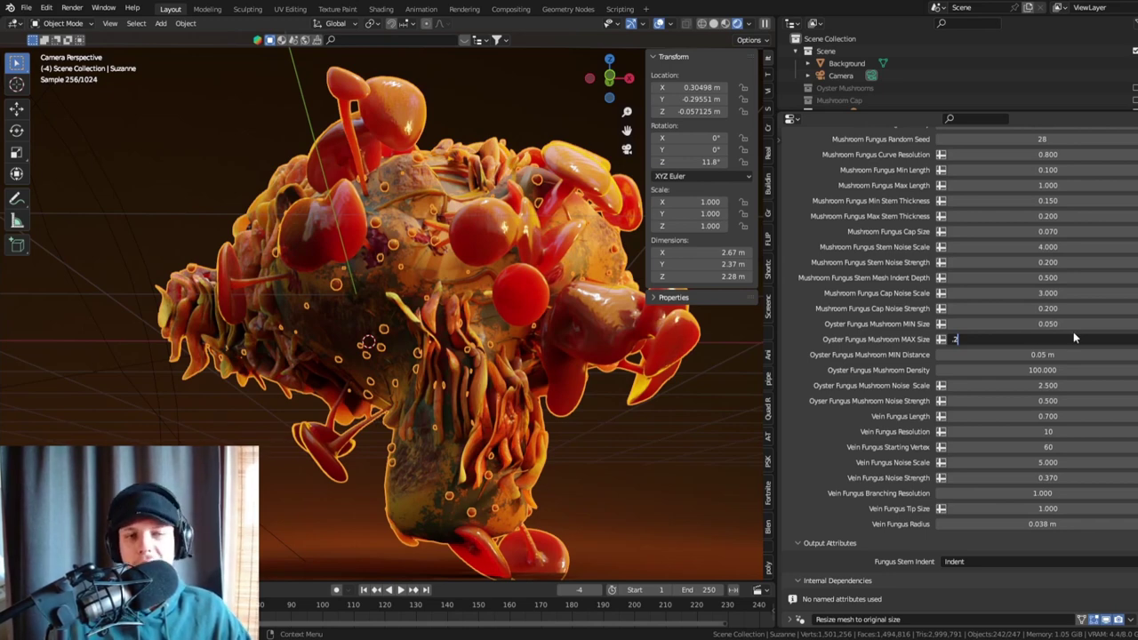
key(Return)
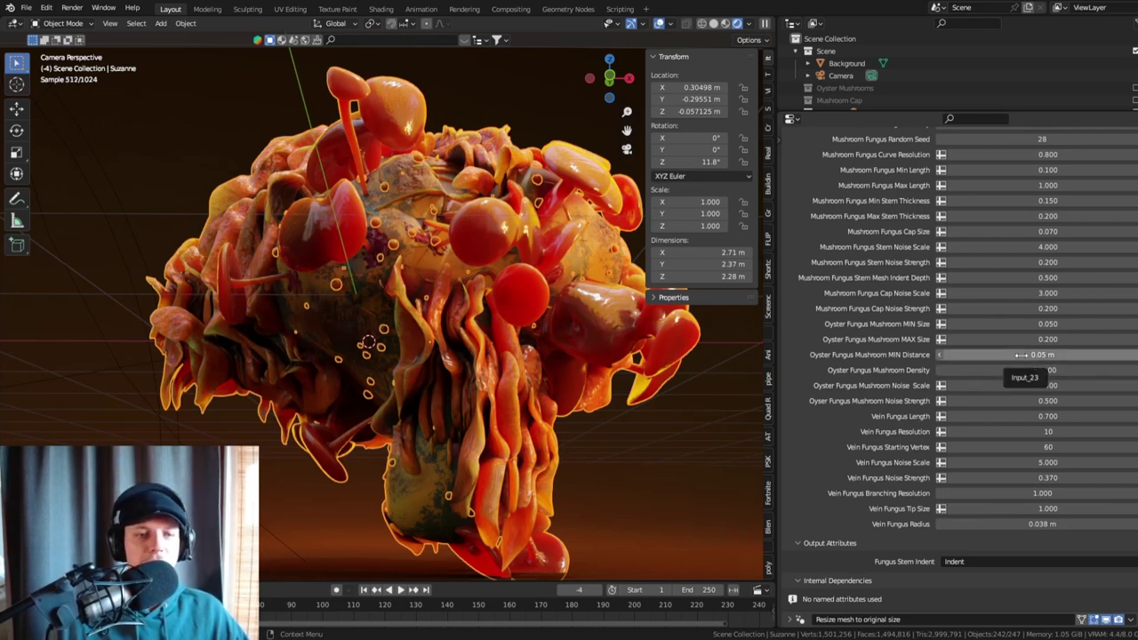
click(1028, 354)
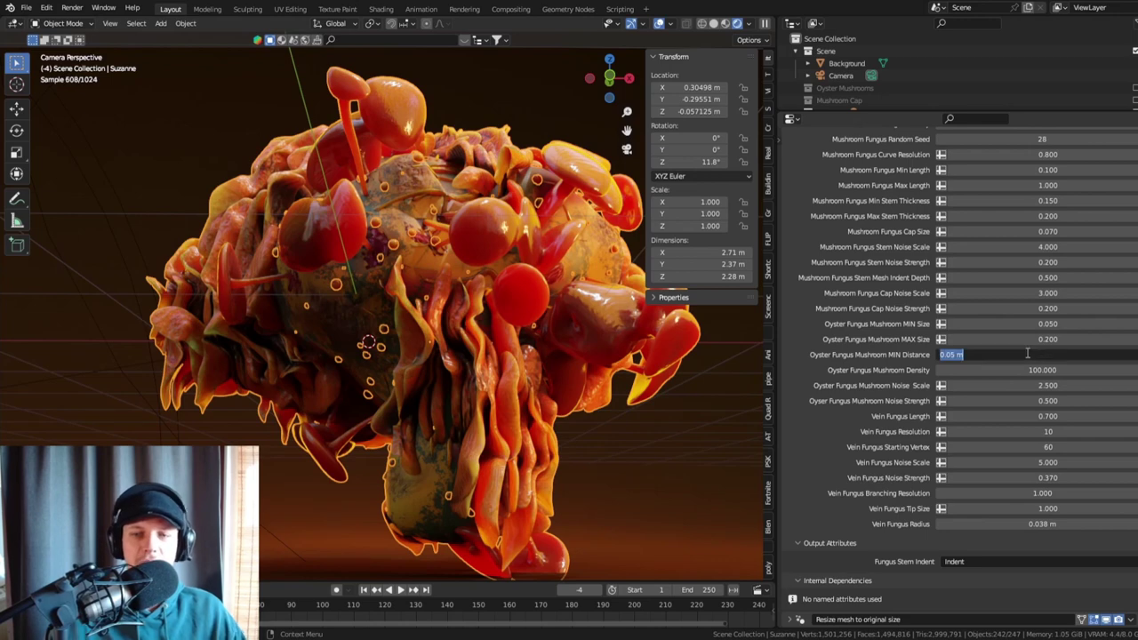
text(.15)
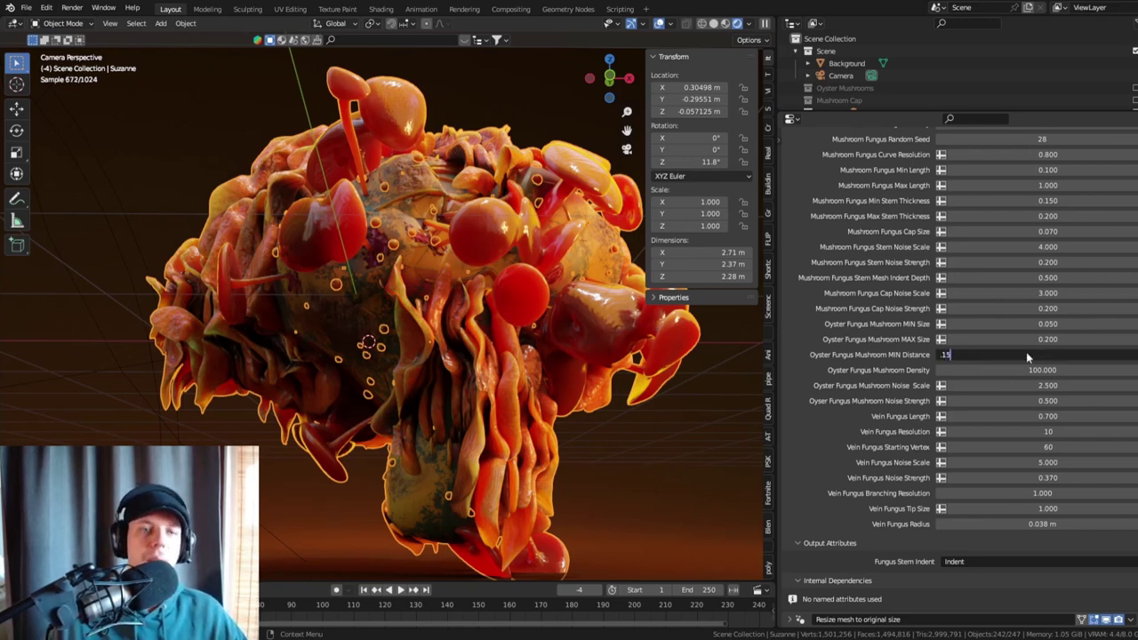
key(Return)
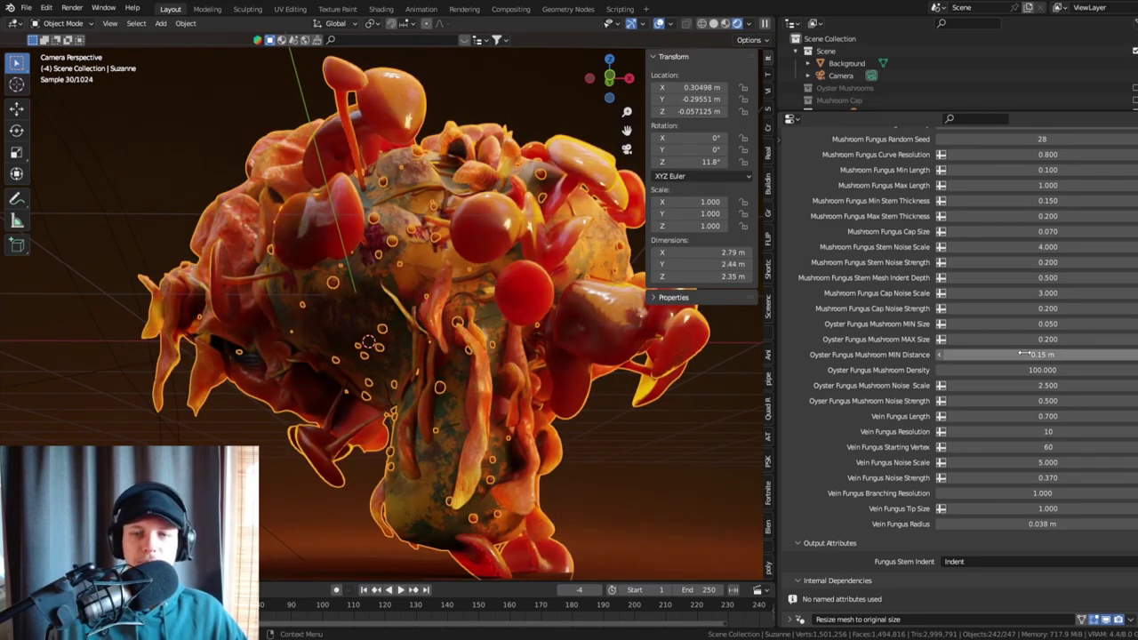
click(1025, 354)
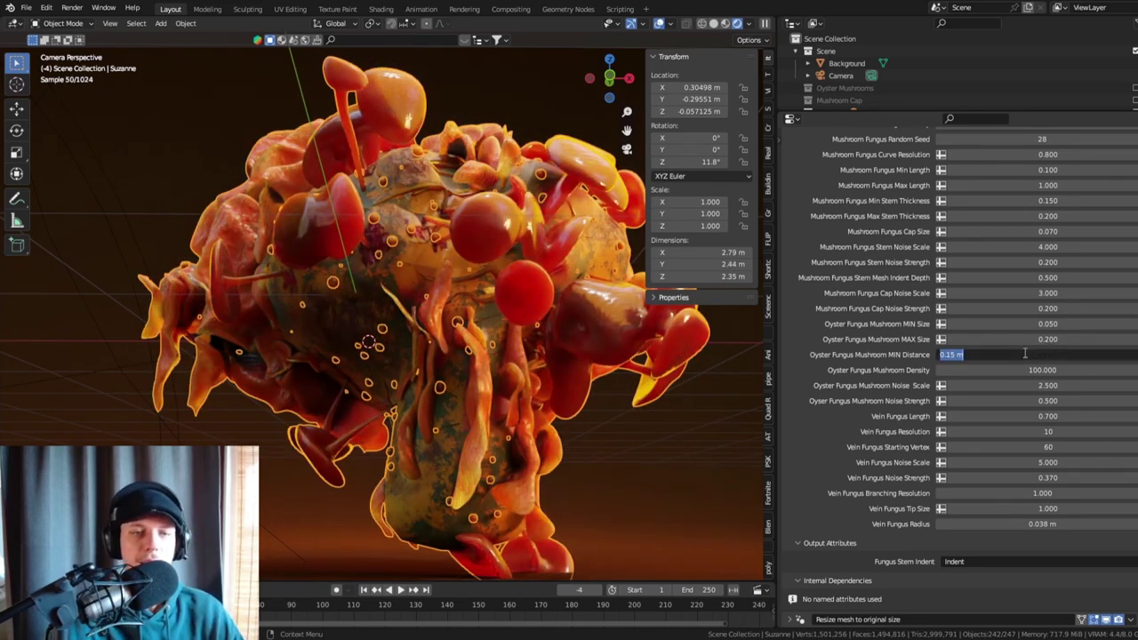
text(.05)
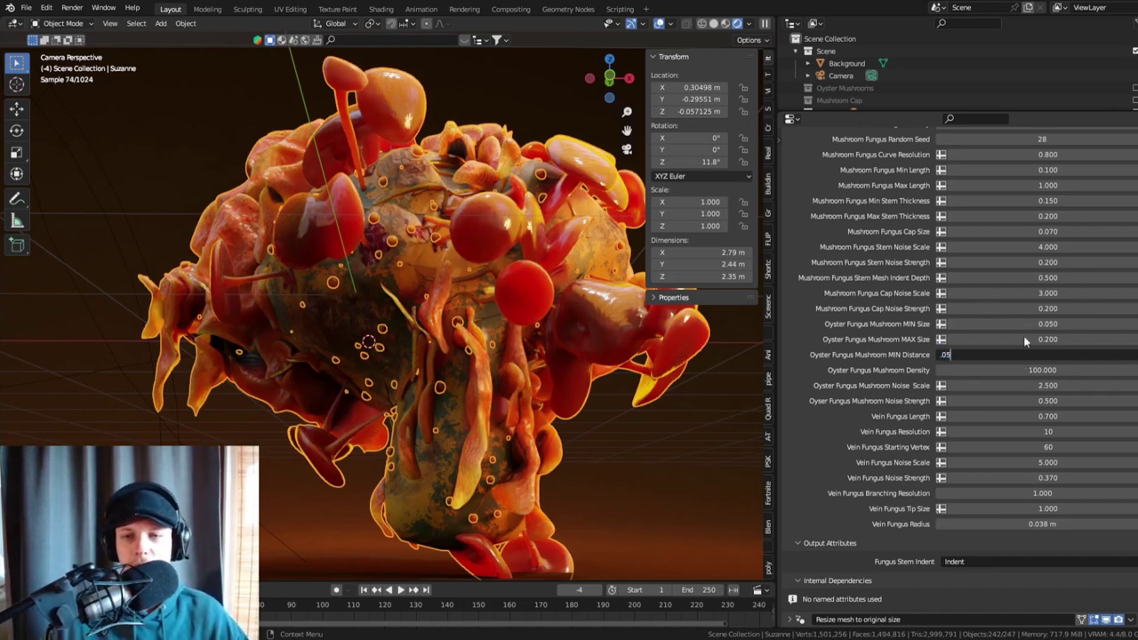
click(1046, 340)
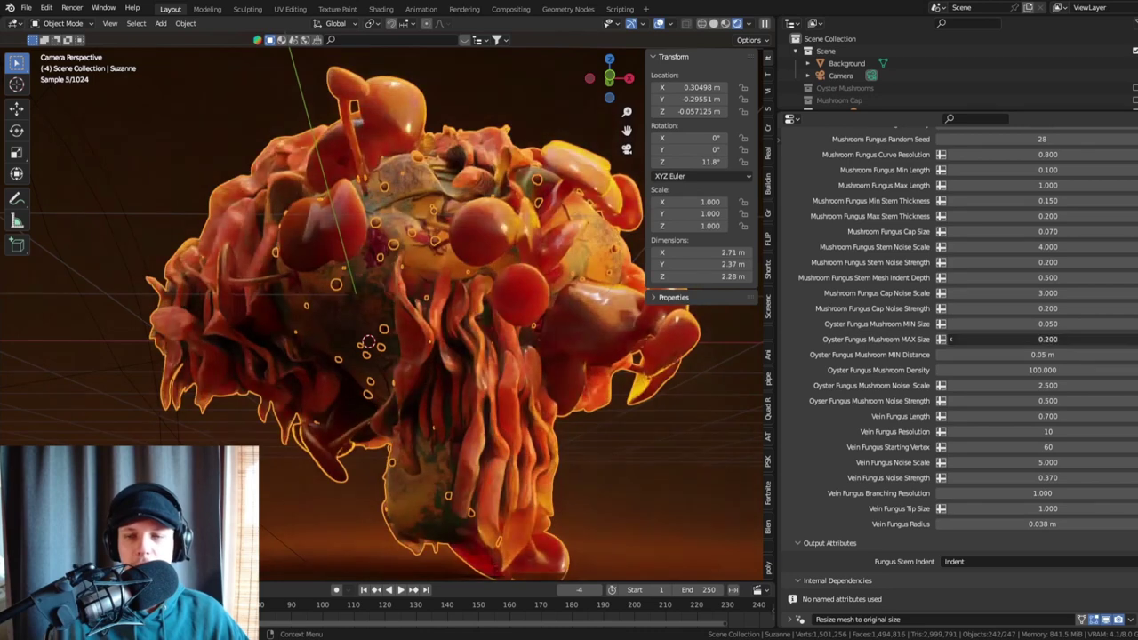
key(BackSpace)
text(1)
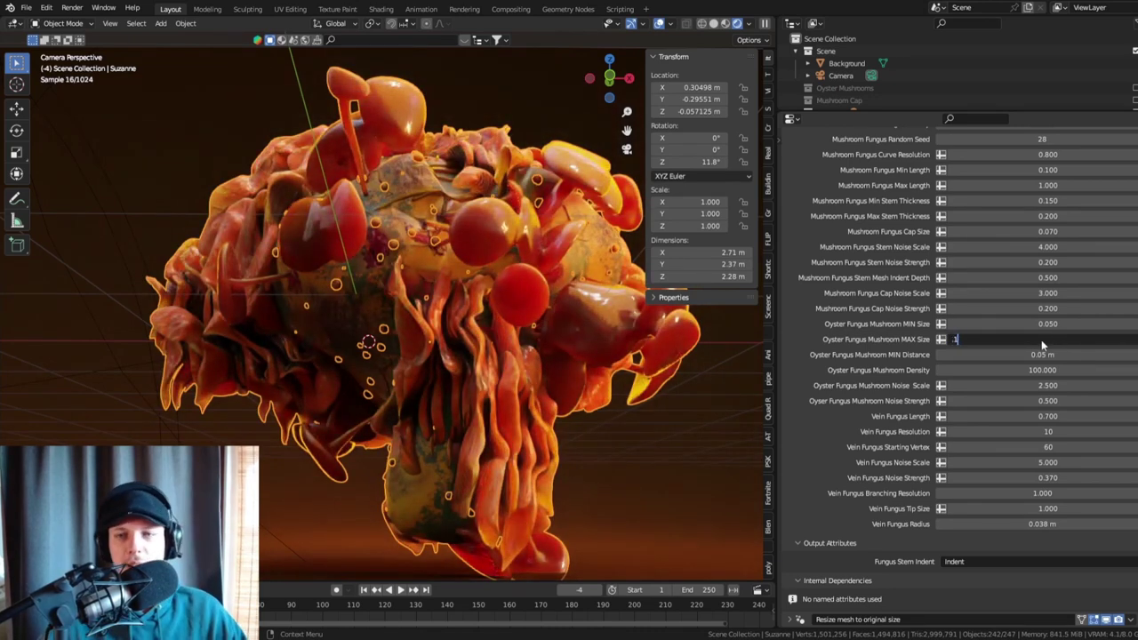
key(Return)
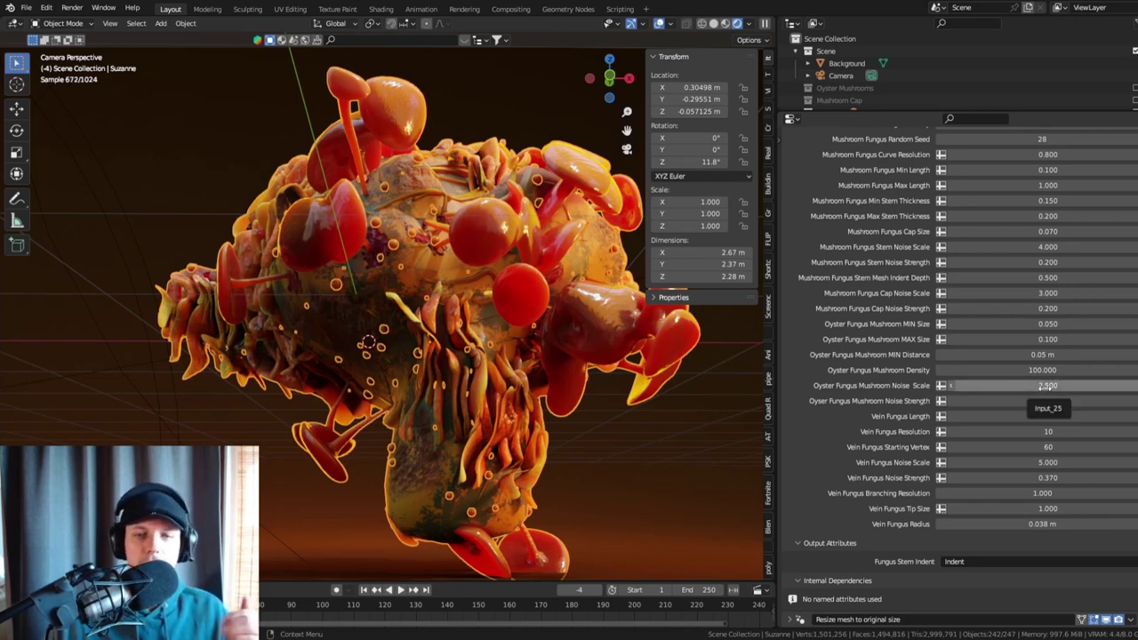
- Try an oyster Noise Scale of 3.5 and a Noise Strength of 0.3
click(1047, 386)
text(3.5)
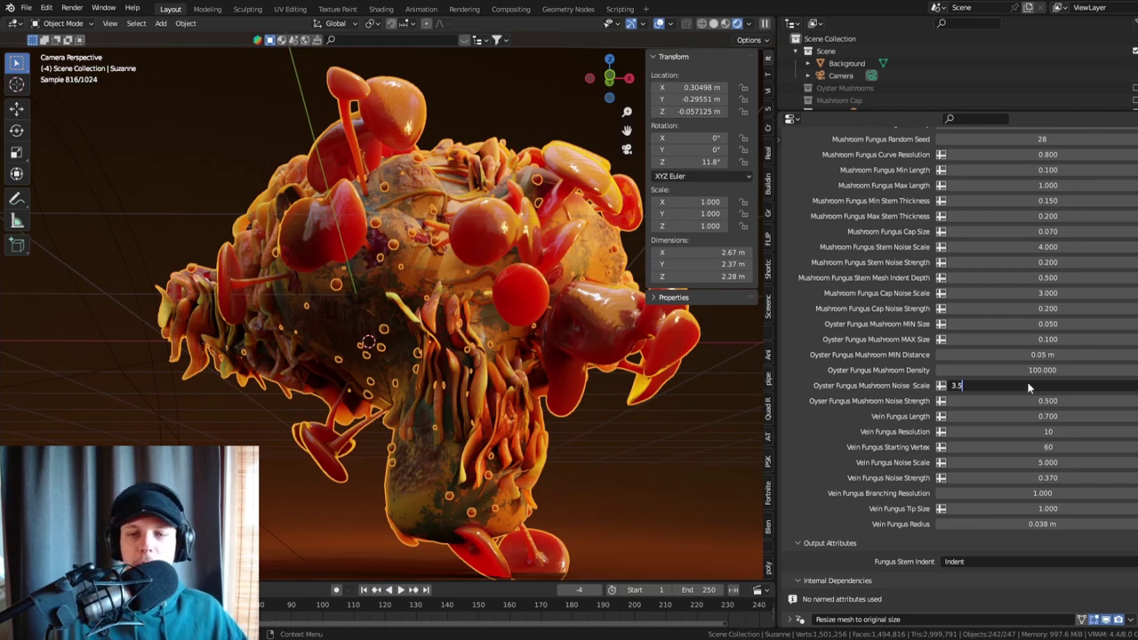
key(Return)
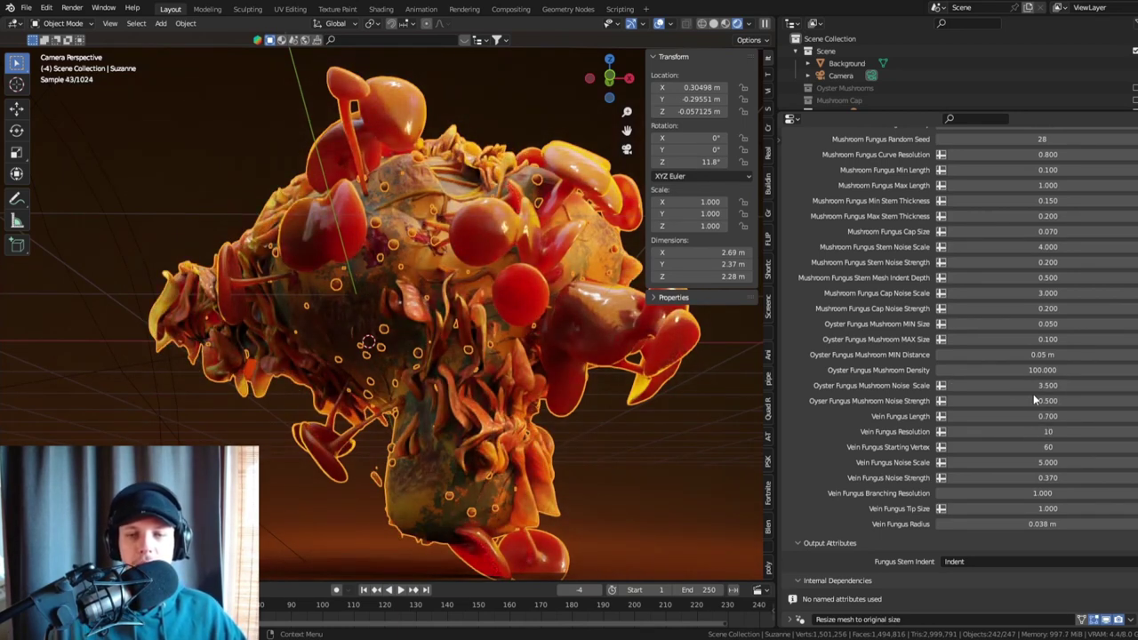
click(1031, 401)
text(.3)
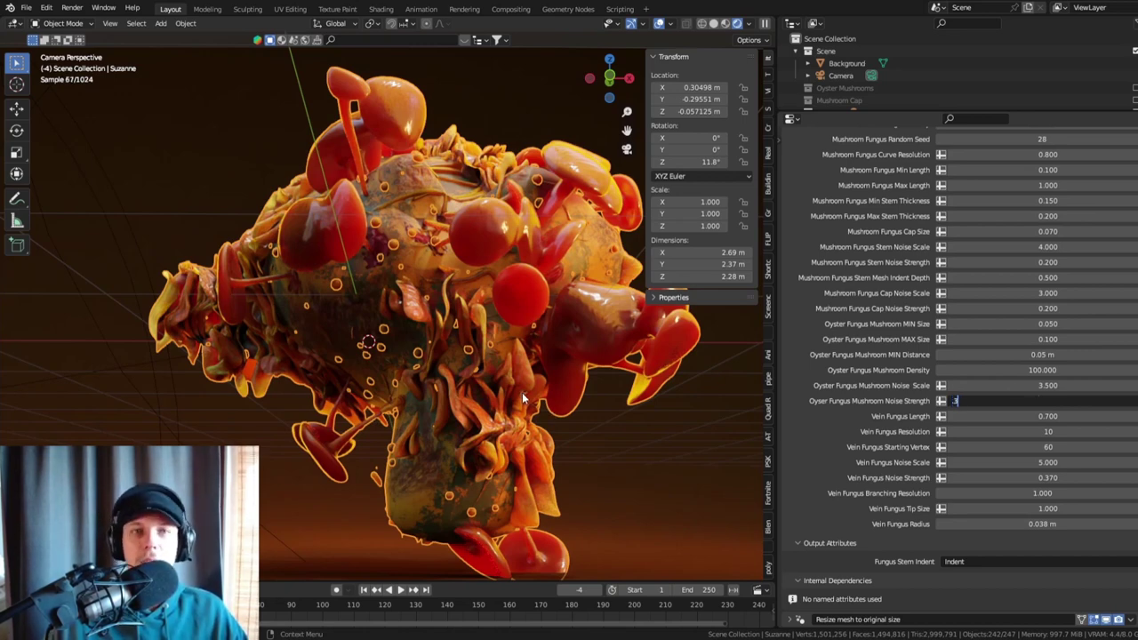
key(Return)
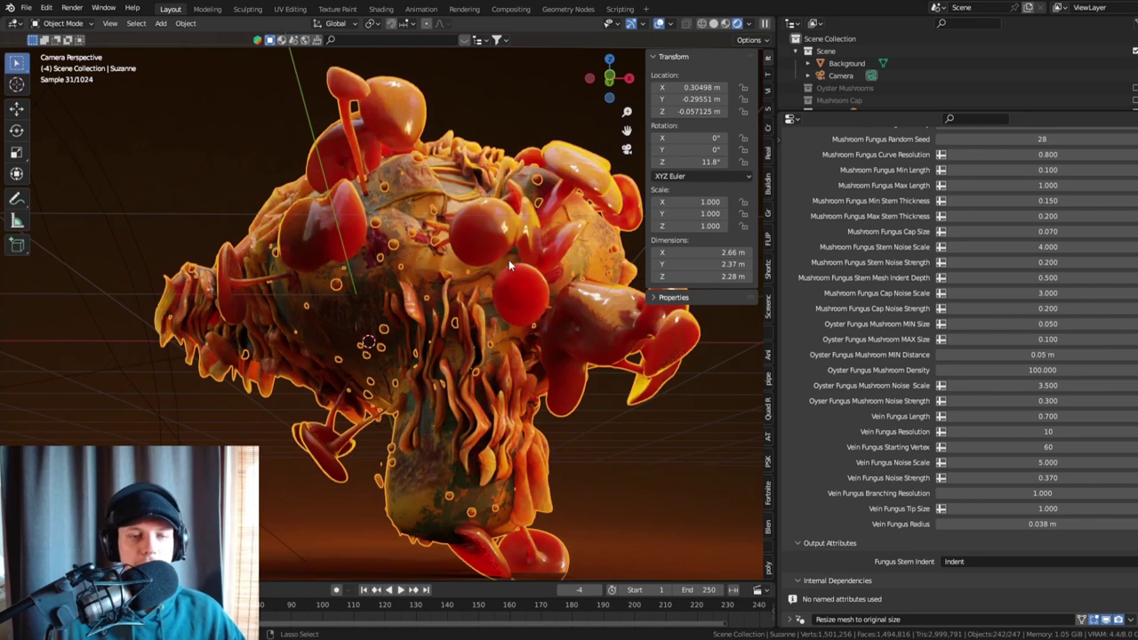
- Undo back to oyster Noise Strength 0.5, Noise Scale 2.5 and MAX Size 0.2
key(ctrl+z)
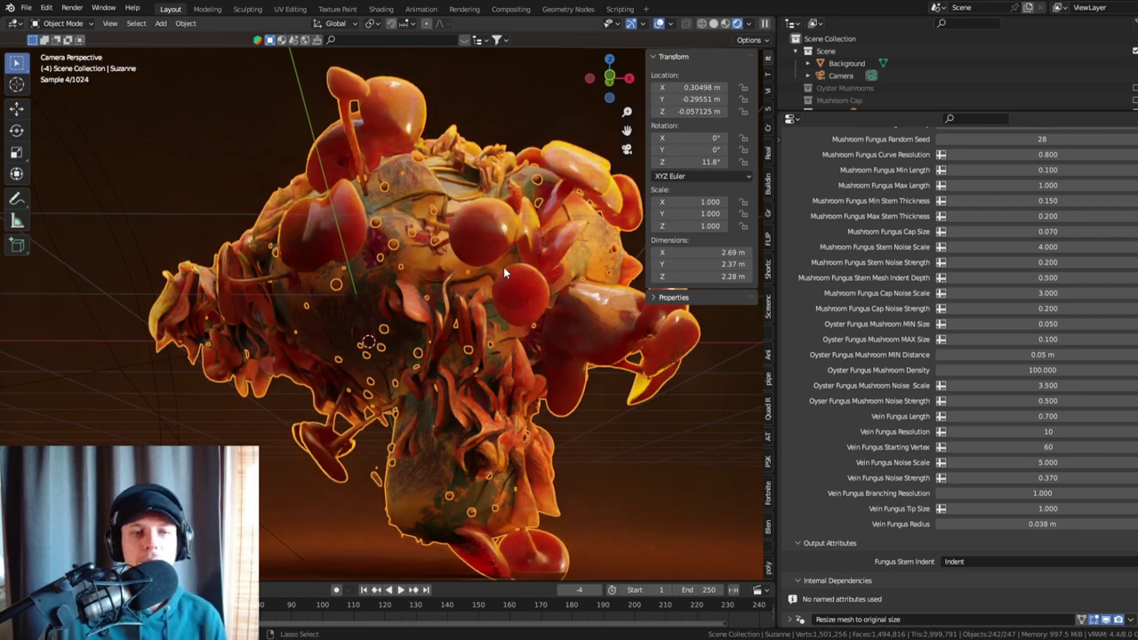
key(ctrl+z)
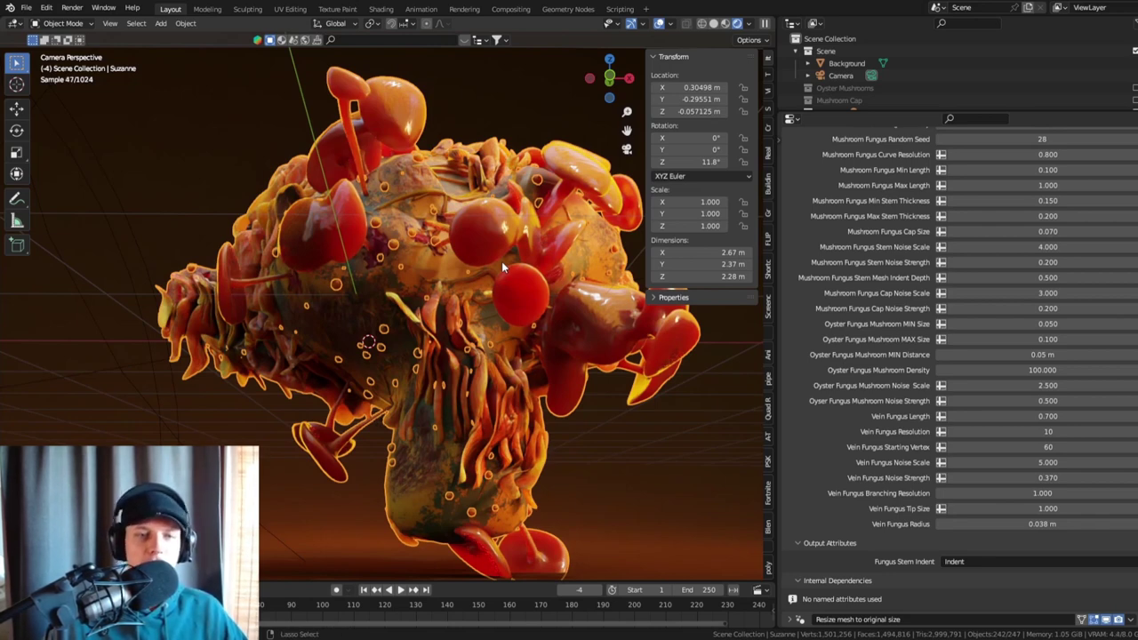
key(ctrl+z)
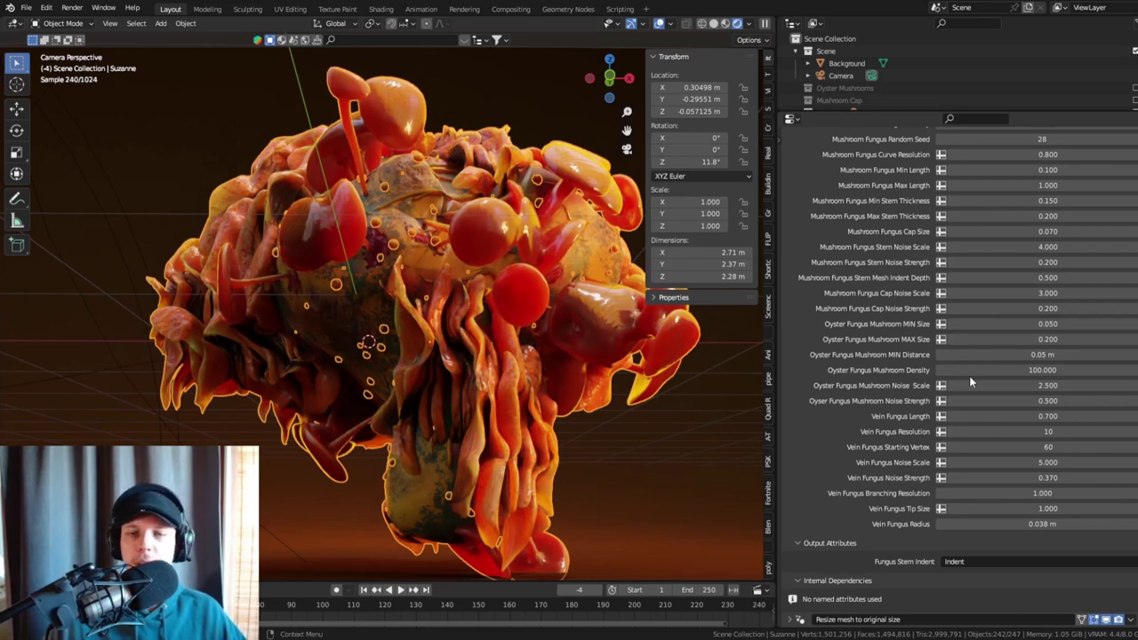
- Set Oyster Fungus Mushroom MAX Size to 0.14
double_click(1072, 340)
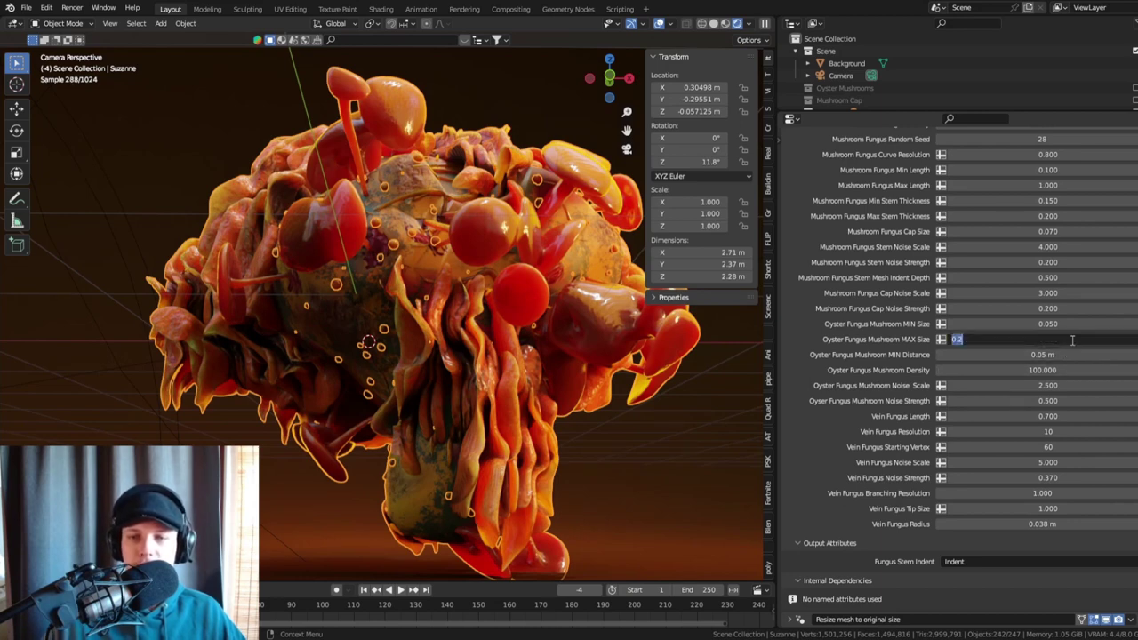
text(.14)
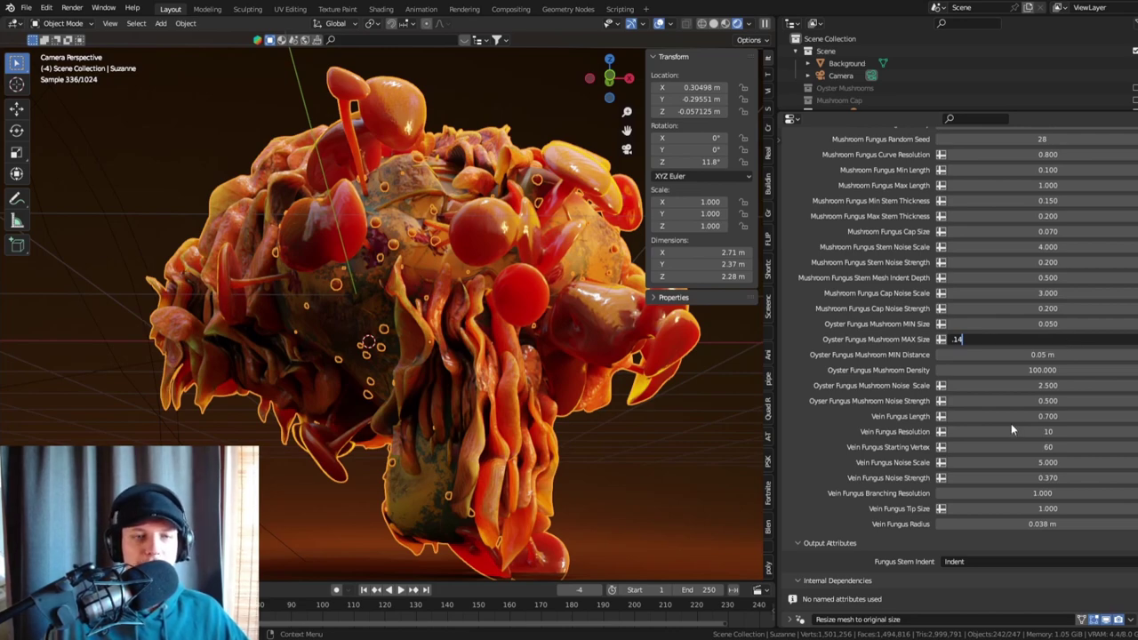
key(Return)
right_click(549, 285)
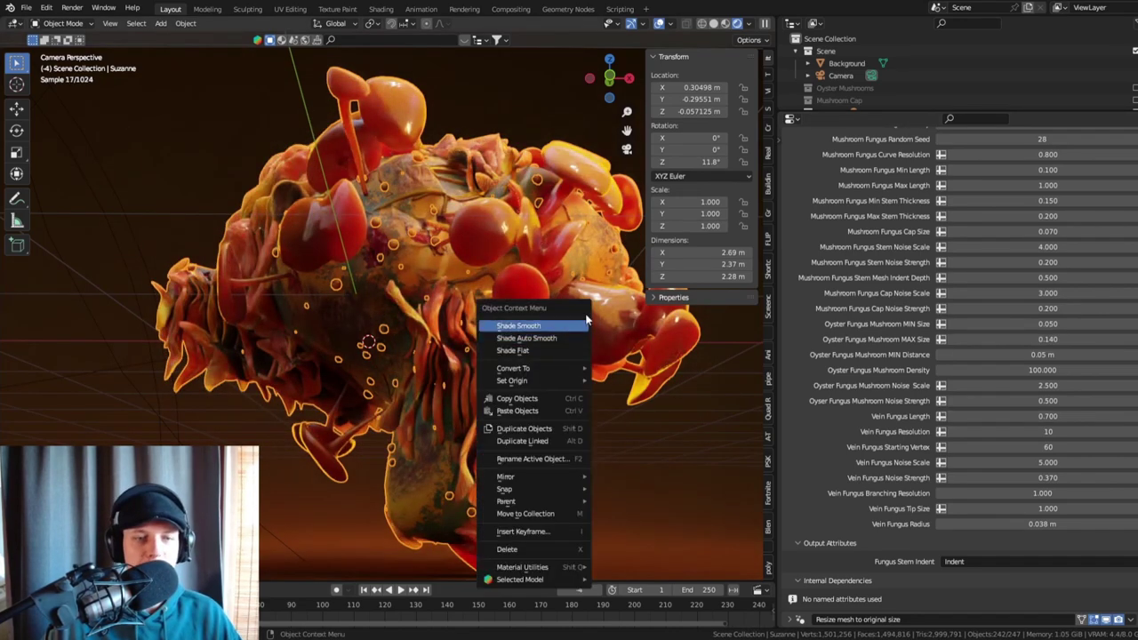
key(Escape)
- Rotate the fungus-covered head around Z, reaching -136°
key(r)
key(z)
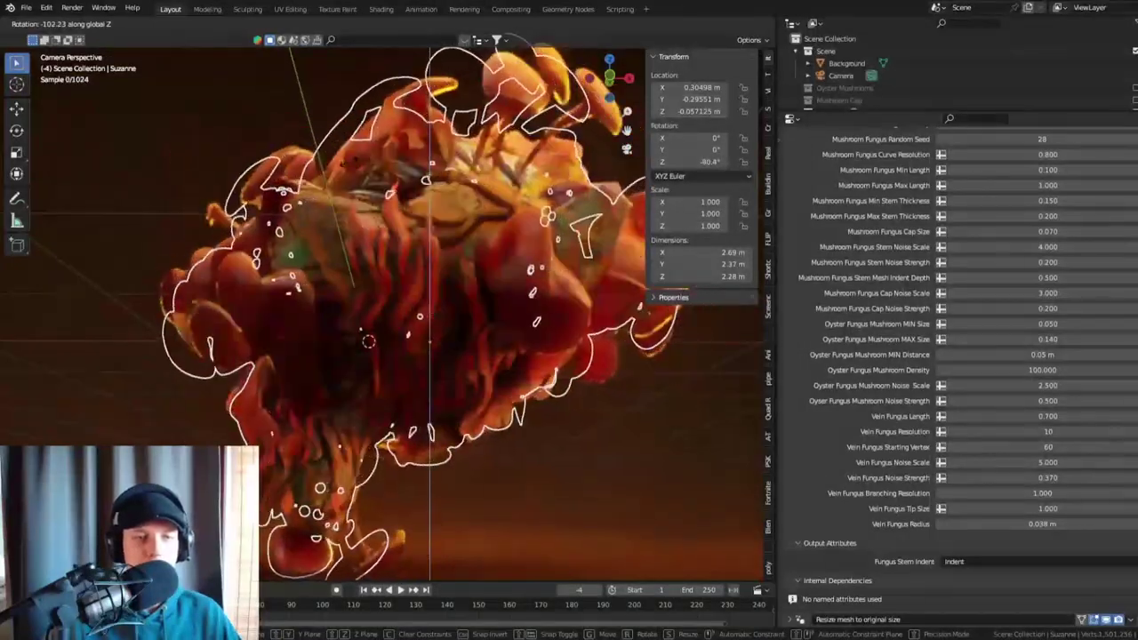
click(368, 338)
scroll(384, 167, up, 3)
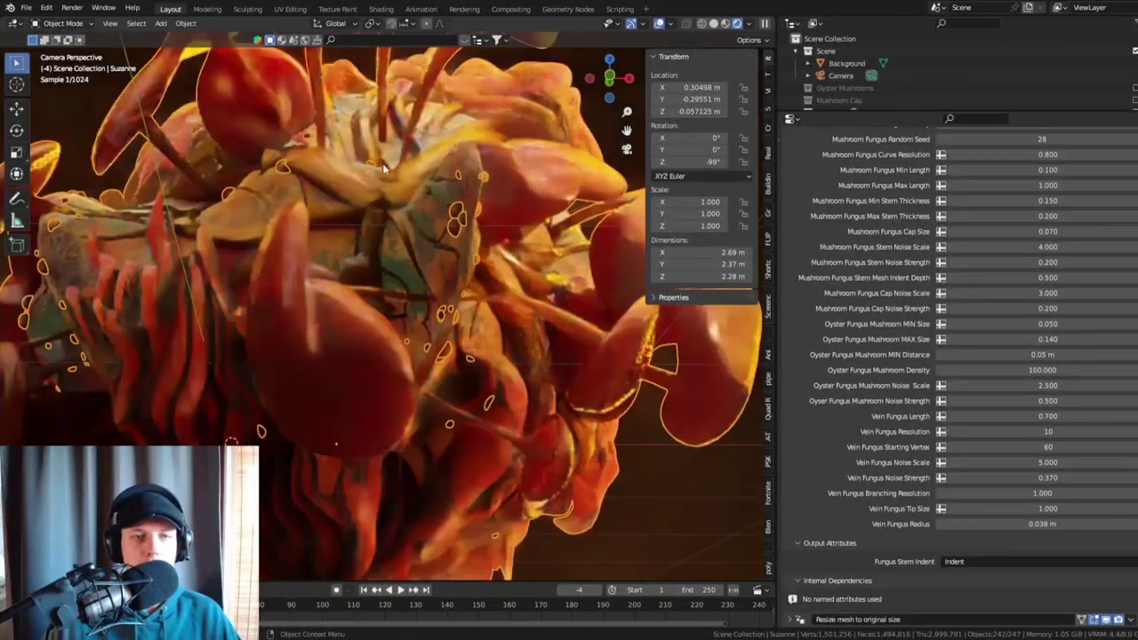
key(r)
key(z)
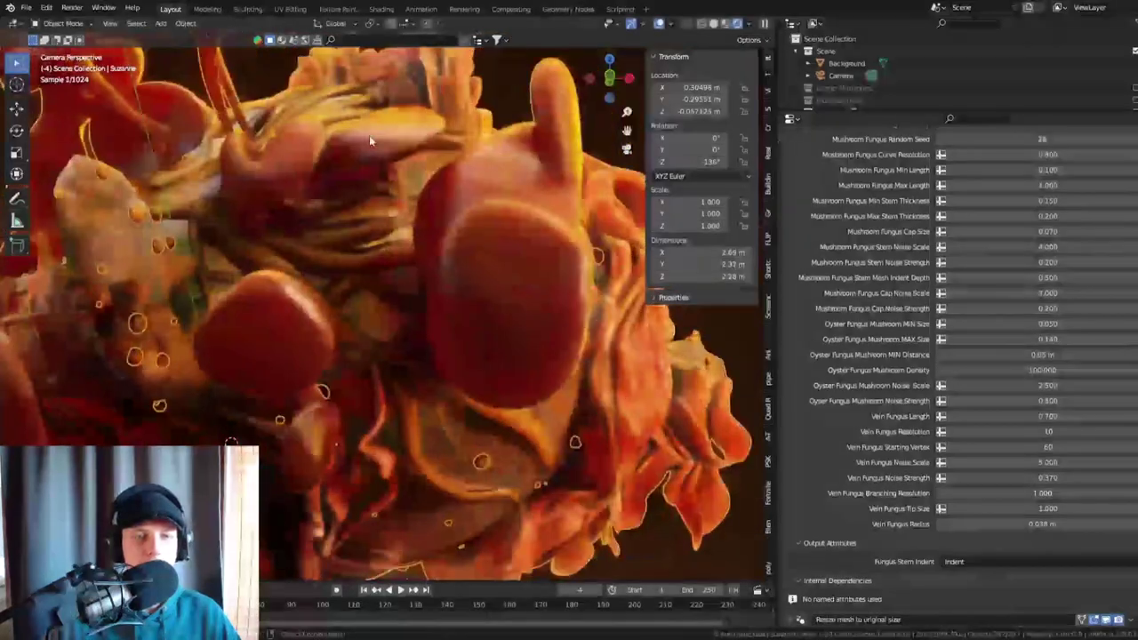
click(391, 166)
- Check the framing through the camera and settle the head's Z rotation at -143°
key(KP_0)
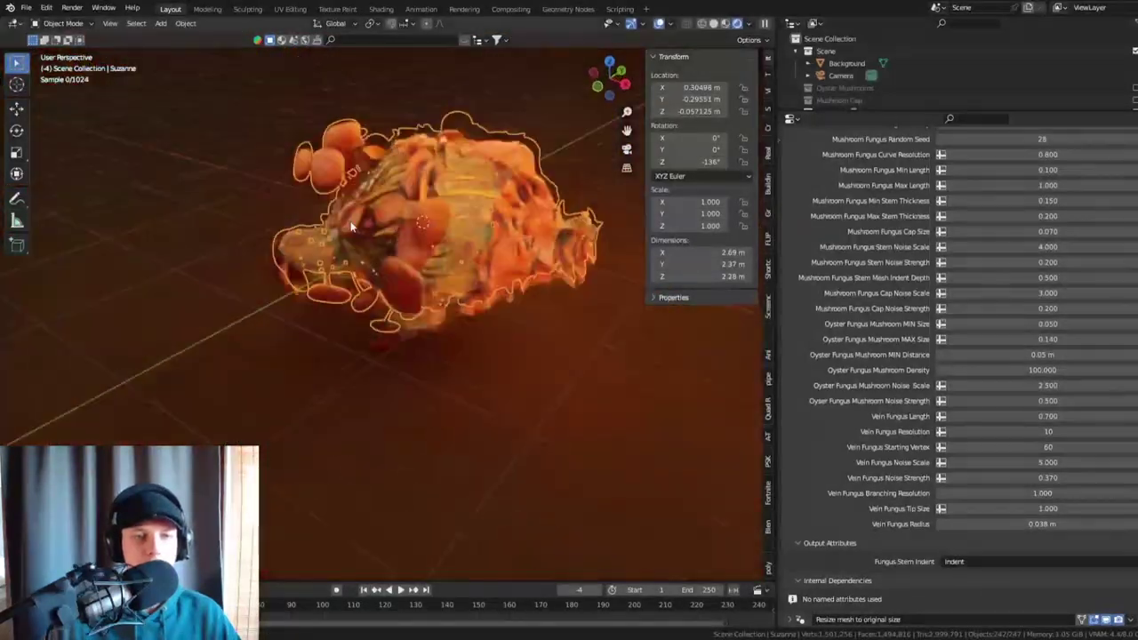
scroll(450, 180, up, 5)
middle_drag(459, 228, 535, 324)
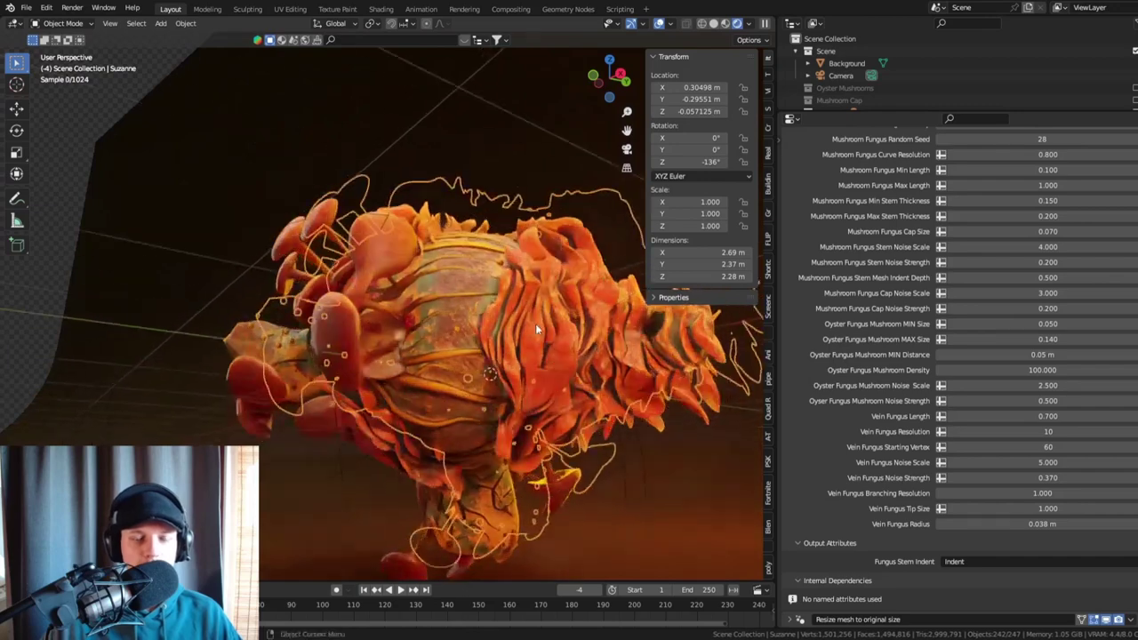
key(KP_0)
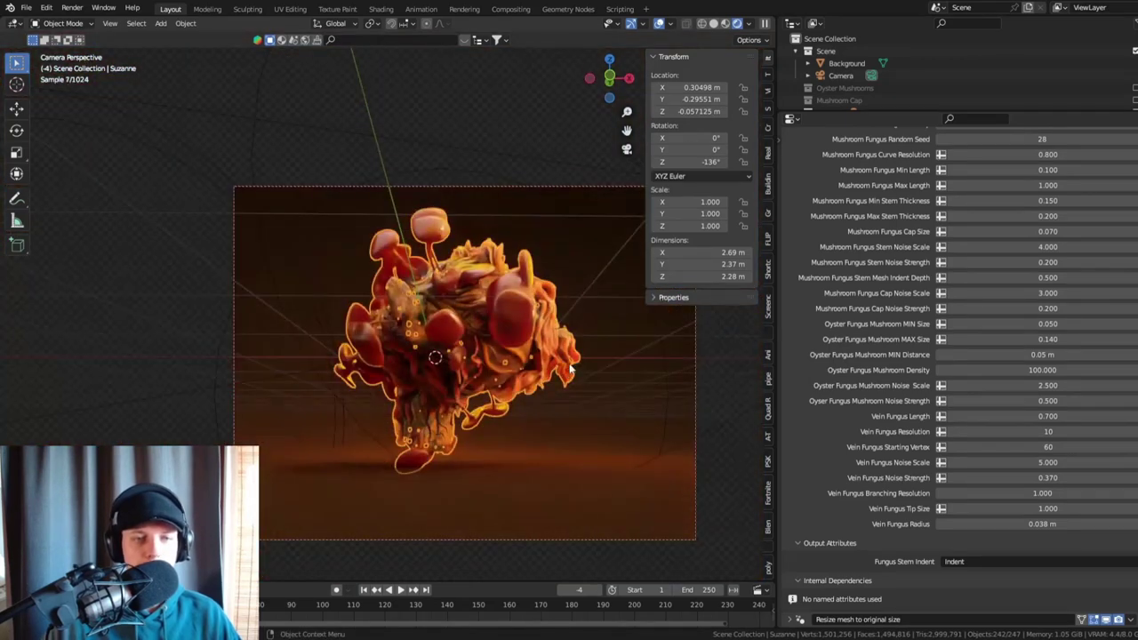
key(r)
key(z)
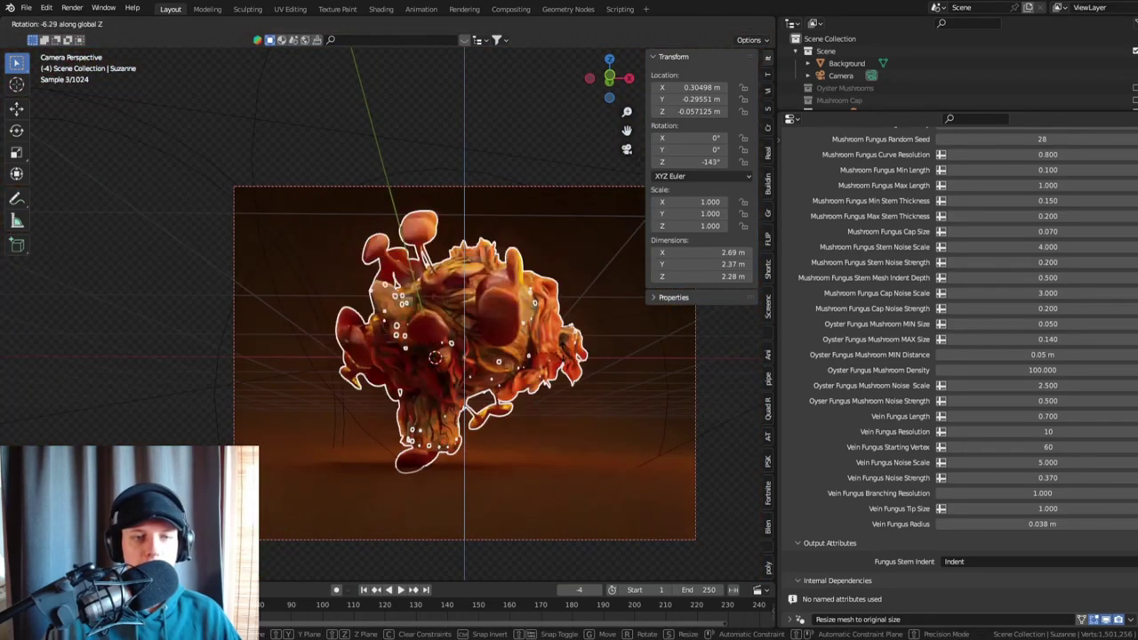
click(569, 369)
scroll(569, 368, up, 2)
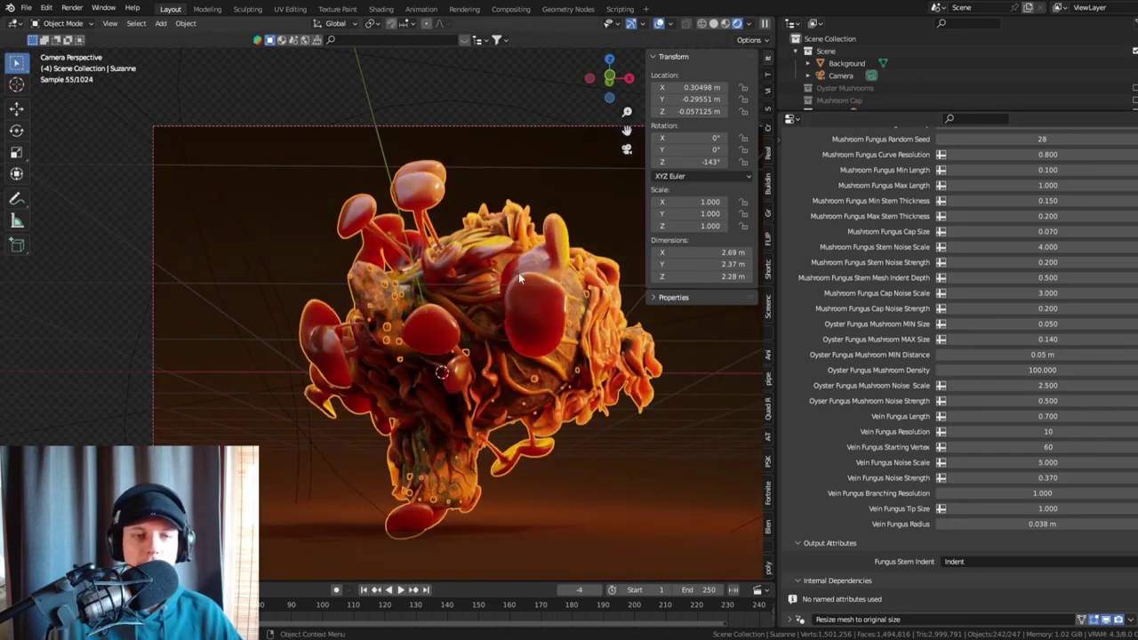
scroll(533, 371, up, 2)
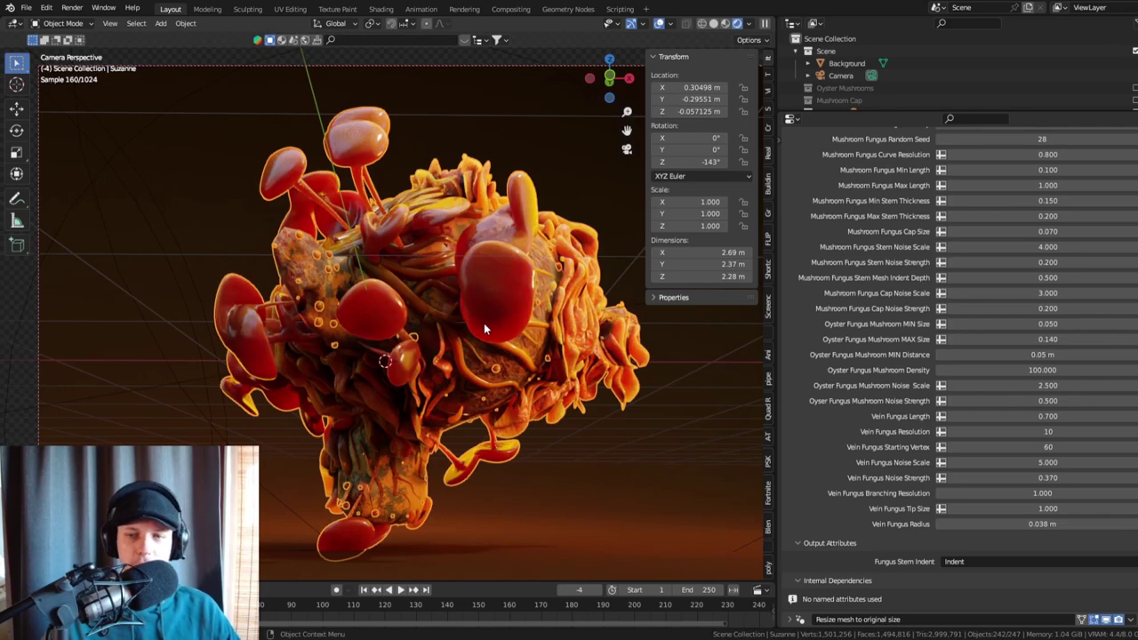
mouse_move(484, 323)
middle_down()
mouse_move(396, 311)
mouse_move(594, 232)
mouse_move(480, 314)
middle_up()
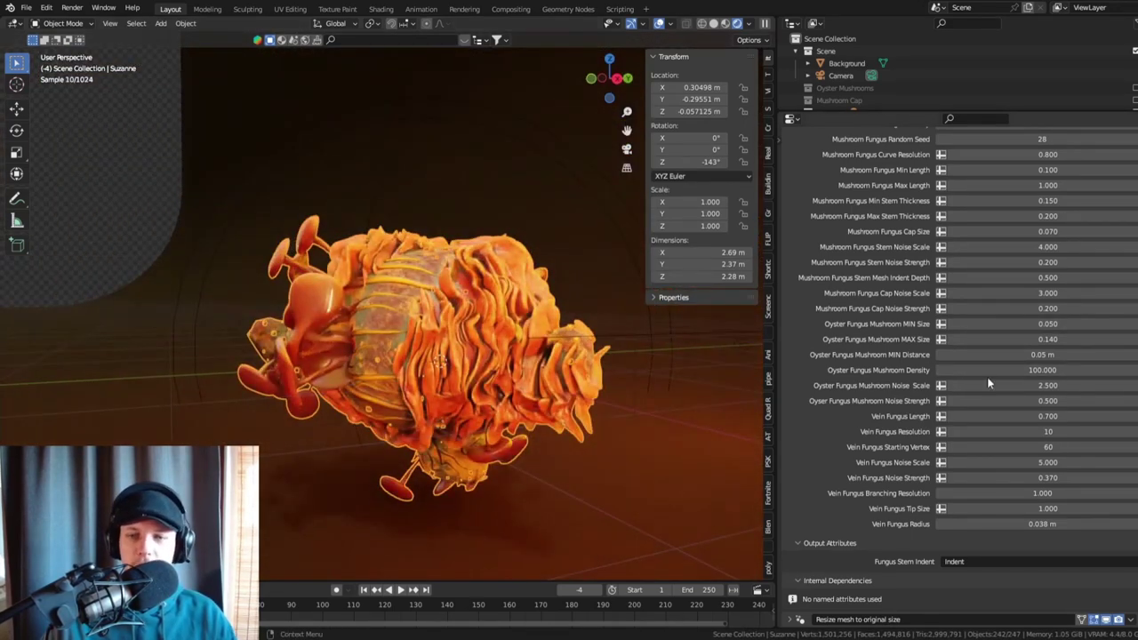
- Try Vein Fungus Length values of 1 and 0.3, inspecting the veins
click(1030, 416)
text(1)
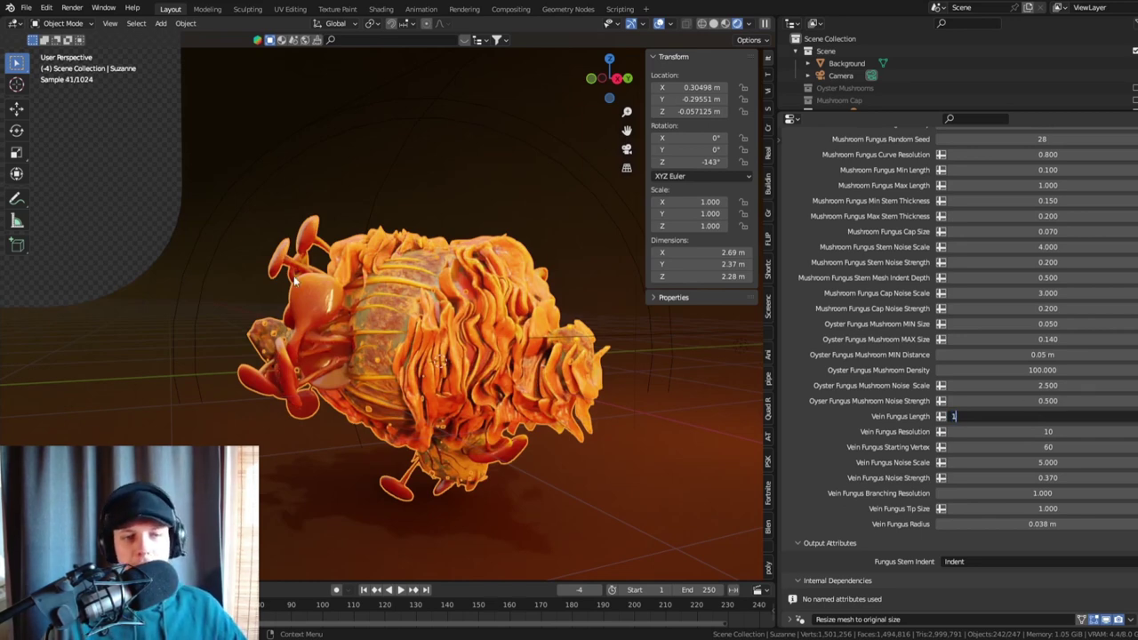
key(Return)
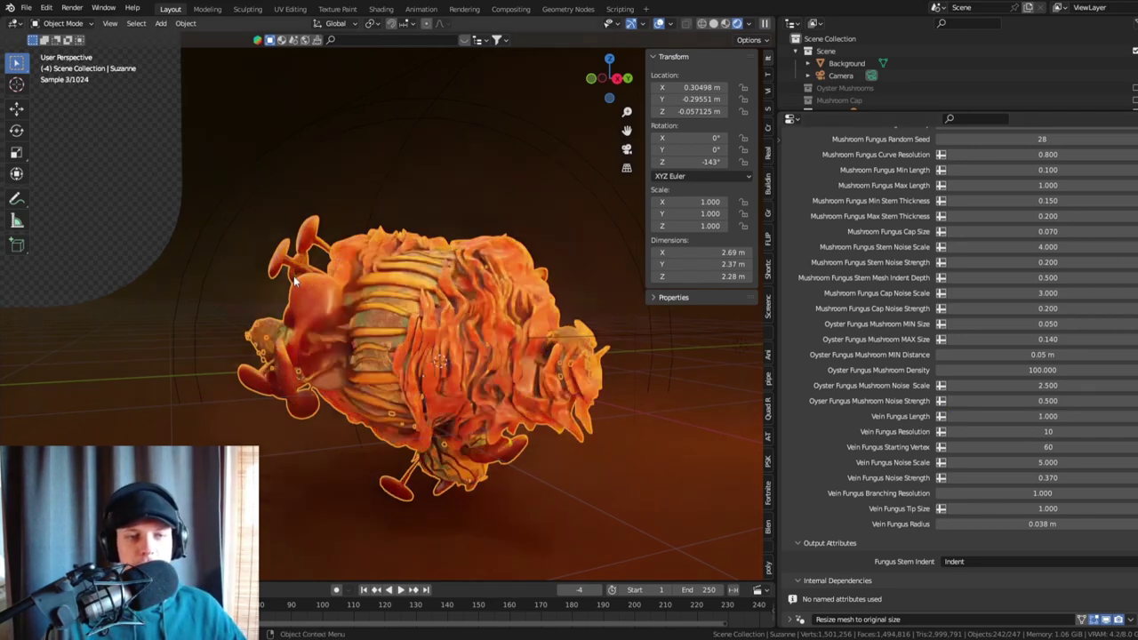
scroll(406, 314, up, 5)
scroll(412, 302, down, 5)
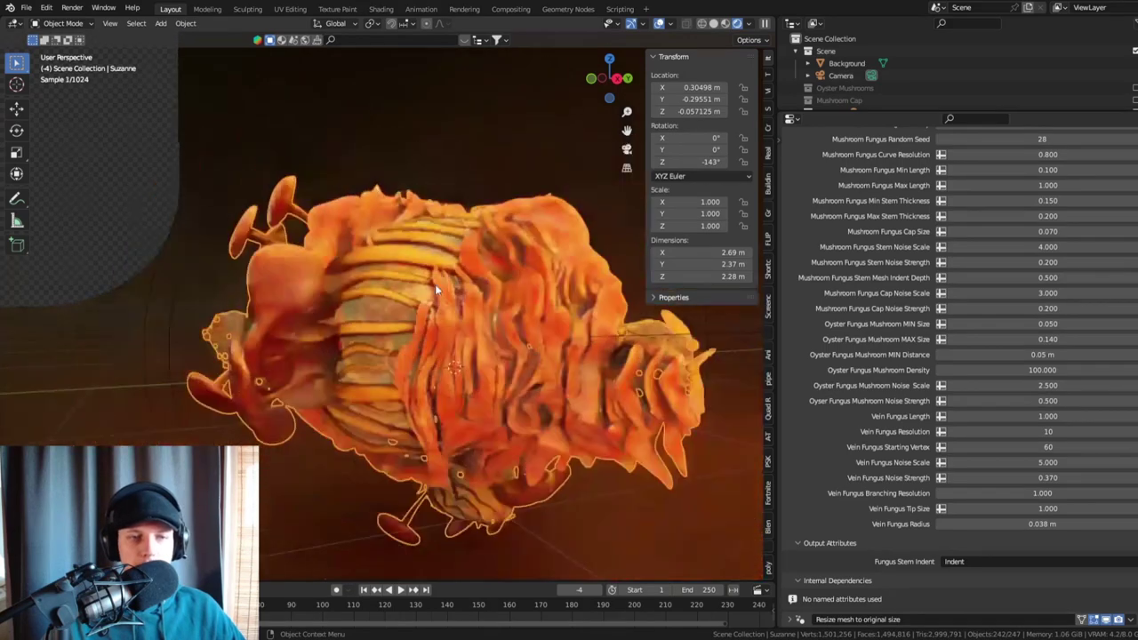
middle_drag(434, 283, 424, 316)
middle_drag(454, 356, 341, 319)
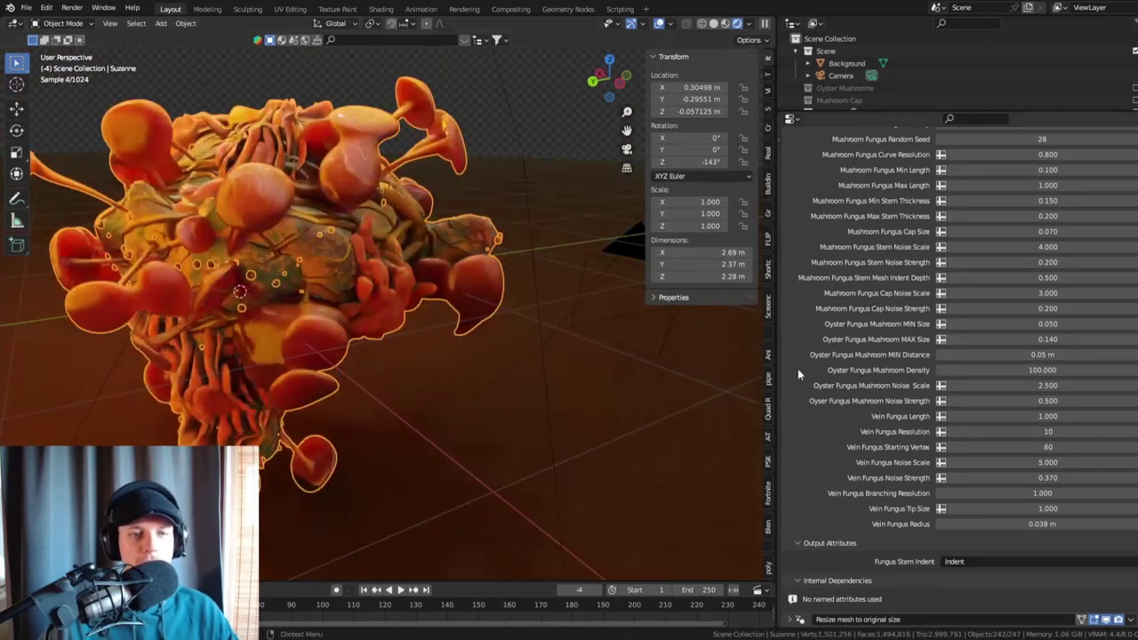
click(1055, 417)
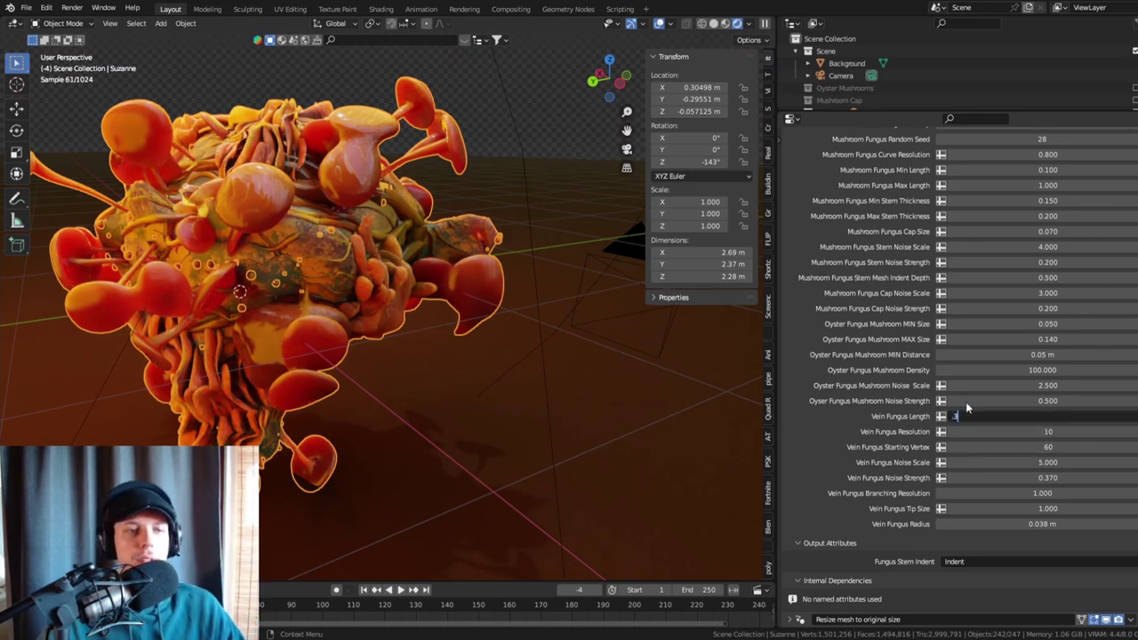
click(294, 295)
scroll(294, 294, down, 3)
middle_drag(293, 294, 374, 191)
scroll(335, 297, up, 5)
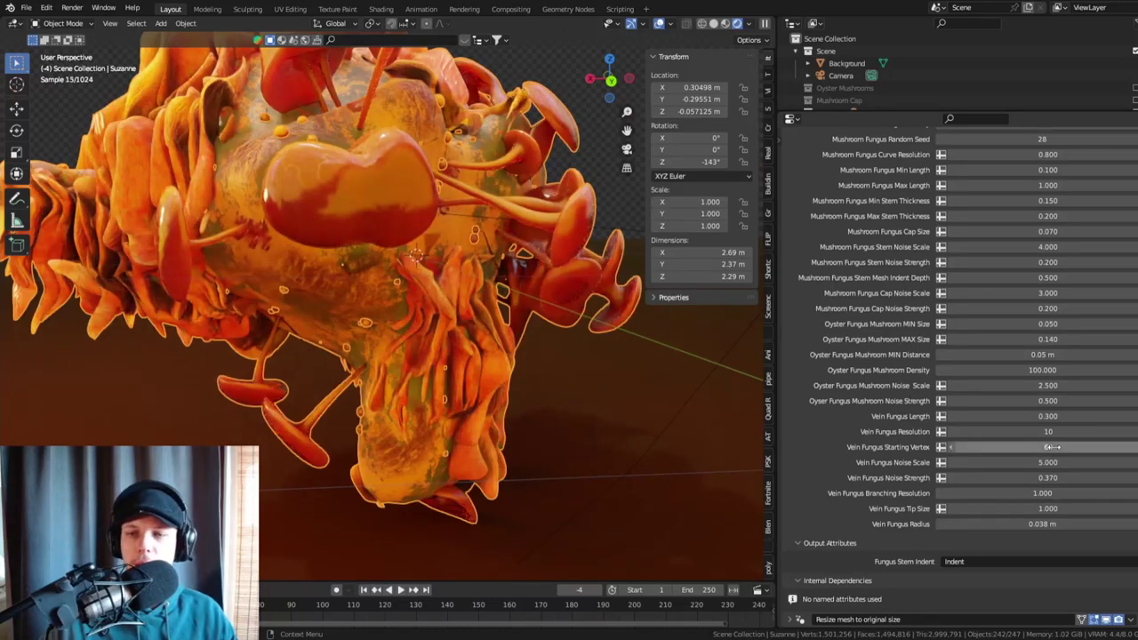
- Try a Vein Fungus Length of 0.5, then settle on 0.7
click(1064, 417)
text(.5)
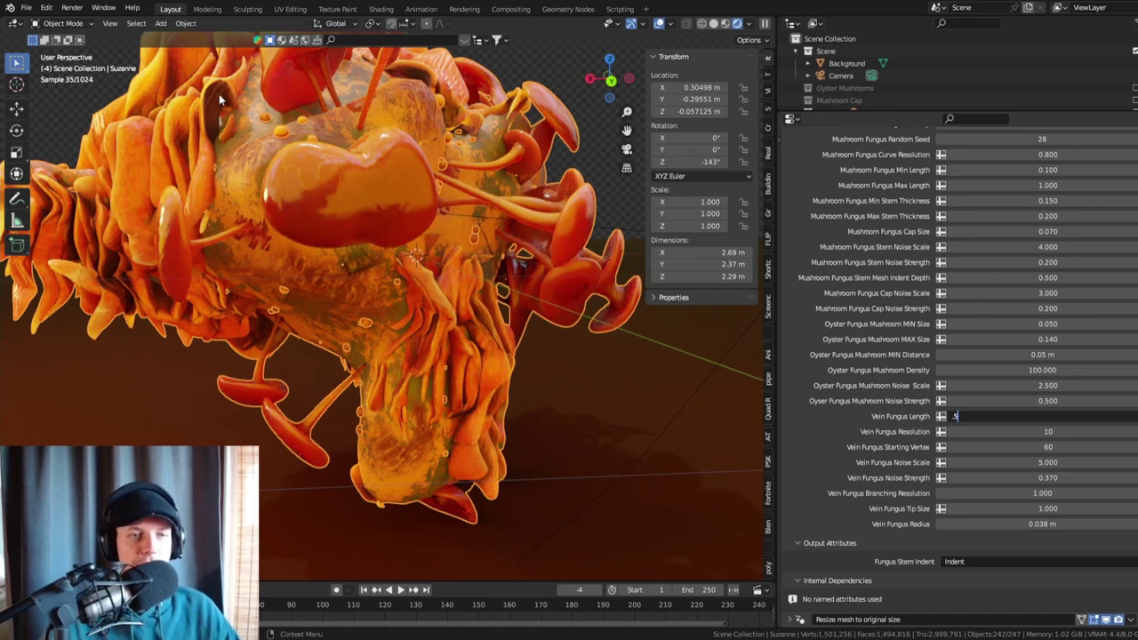
key(Return)
middle_drag(343, 137, 489, 179)
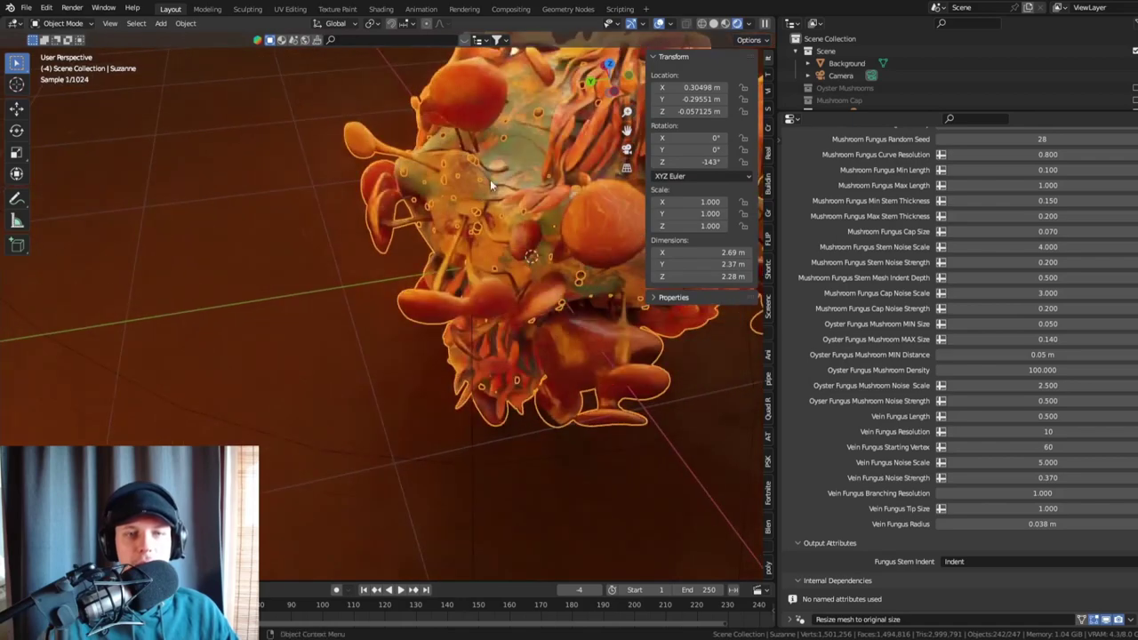
scroll(492, 240, up, 2)
scroll(416, 146, up, 3)
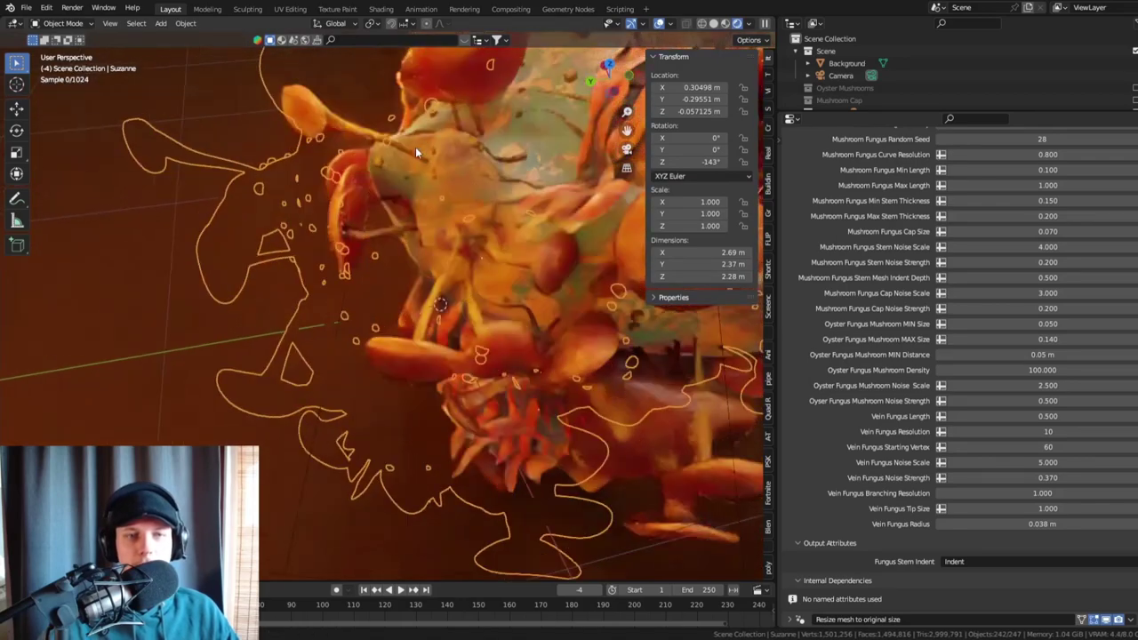
middle_drag(415, 147, 357, 185)
scroll(494, 181, down, 3)
scroll(297, 250, up, 2)
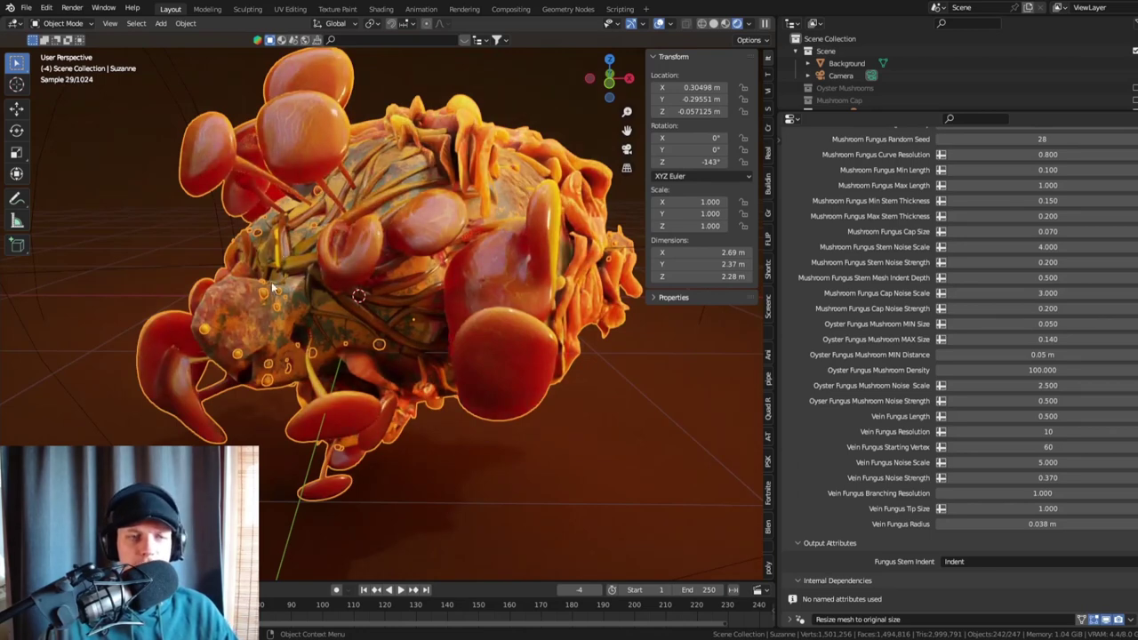
click(1013, 418)
text(0)
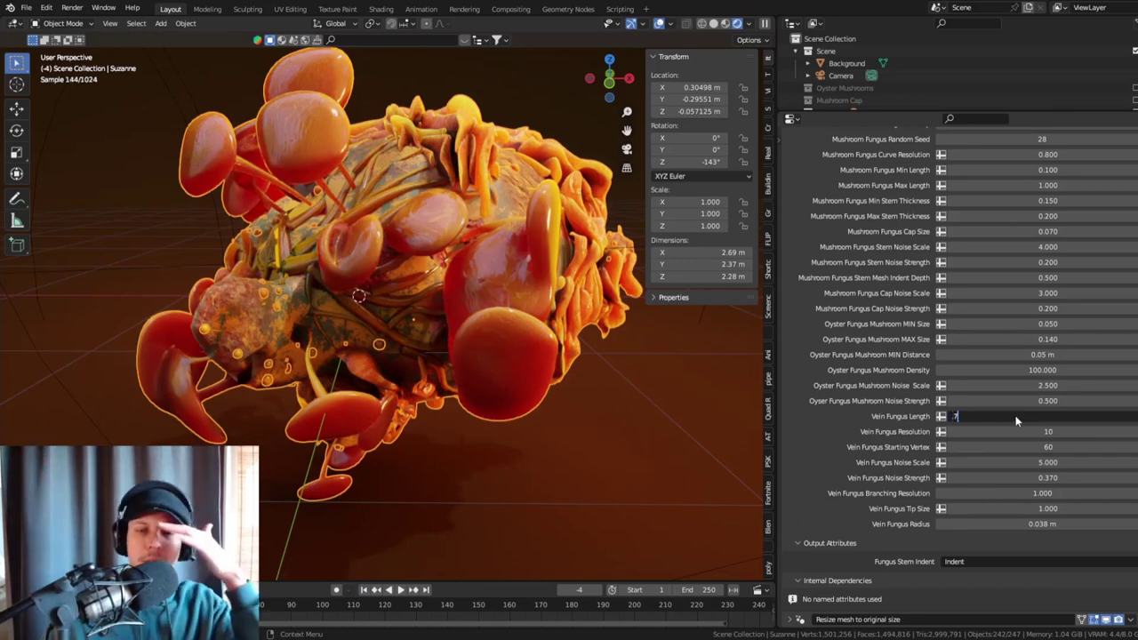
text(.7)
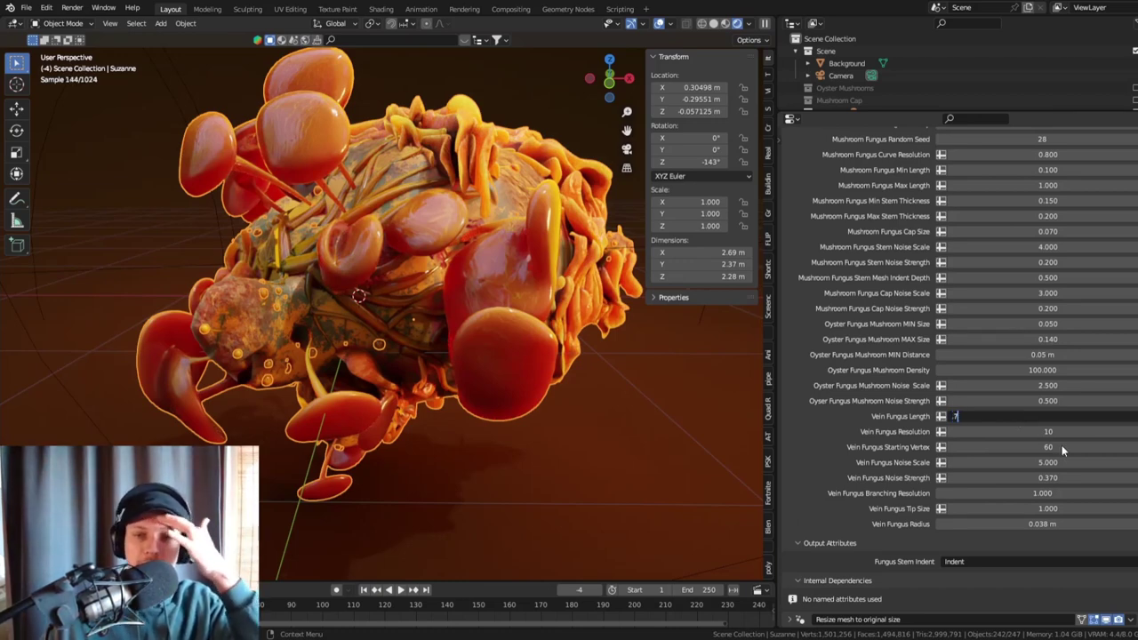
key(Return)
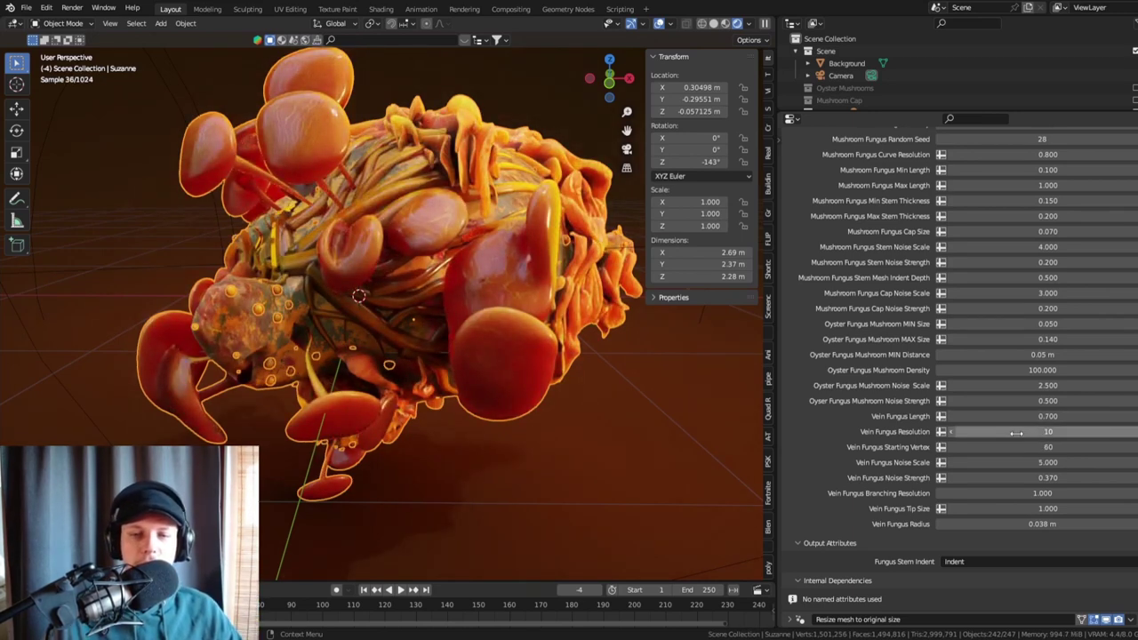
- In camera view, rotate the head to about -112° around Z and move it to X 0.508, Y -0.310
key(KP_0)
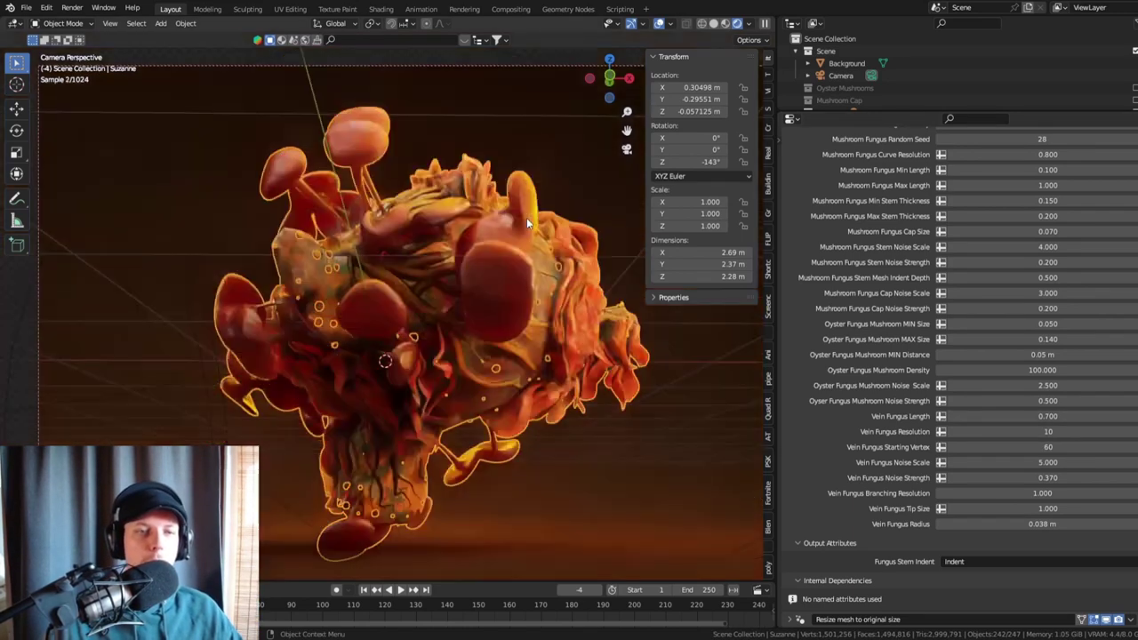
key(r)
key(z)
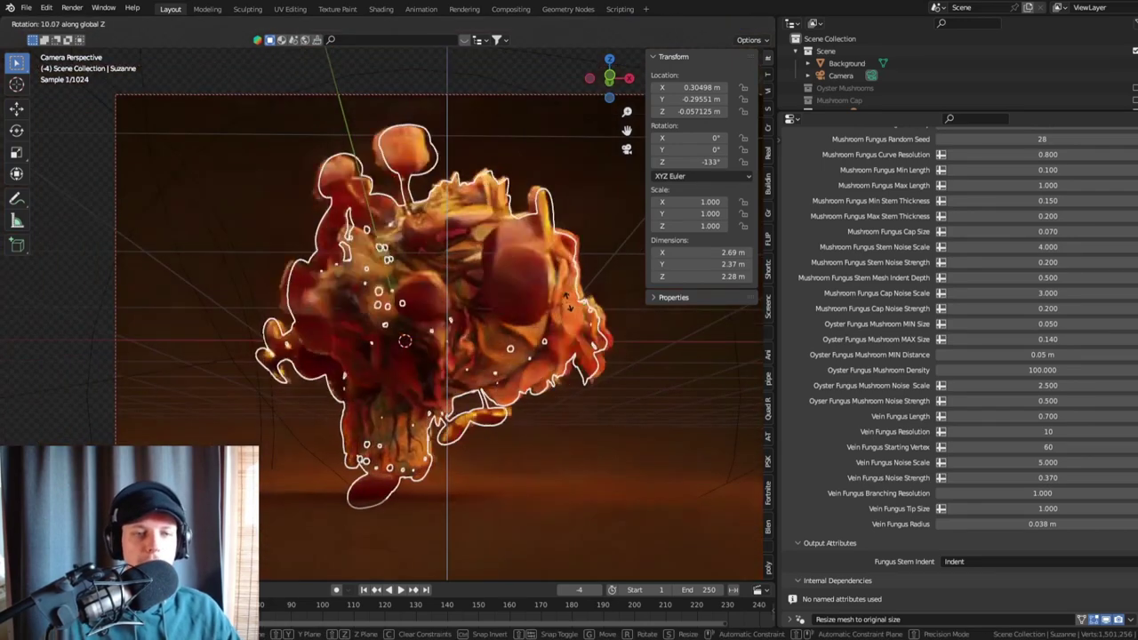
click(517, 342)
key(g)
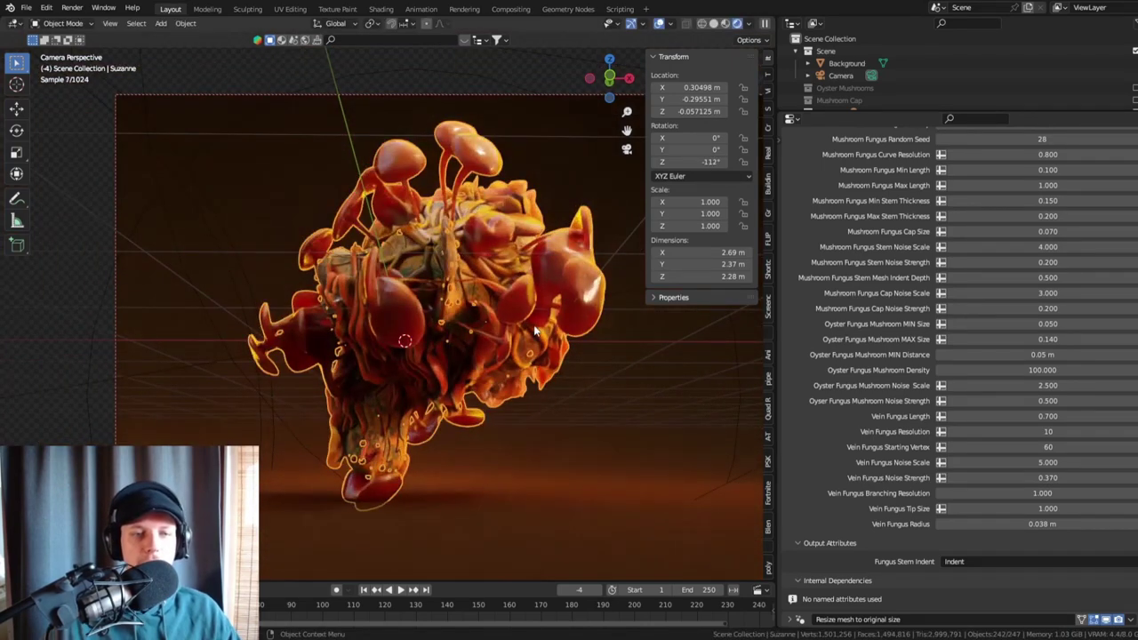
click(562, 315)
scroll(455, 269, up, 2)
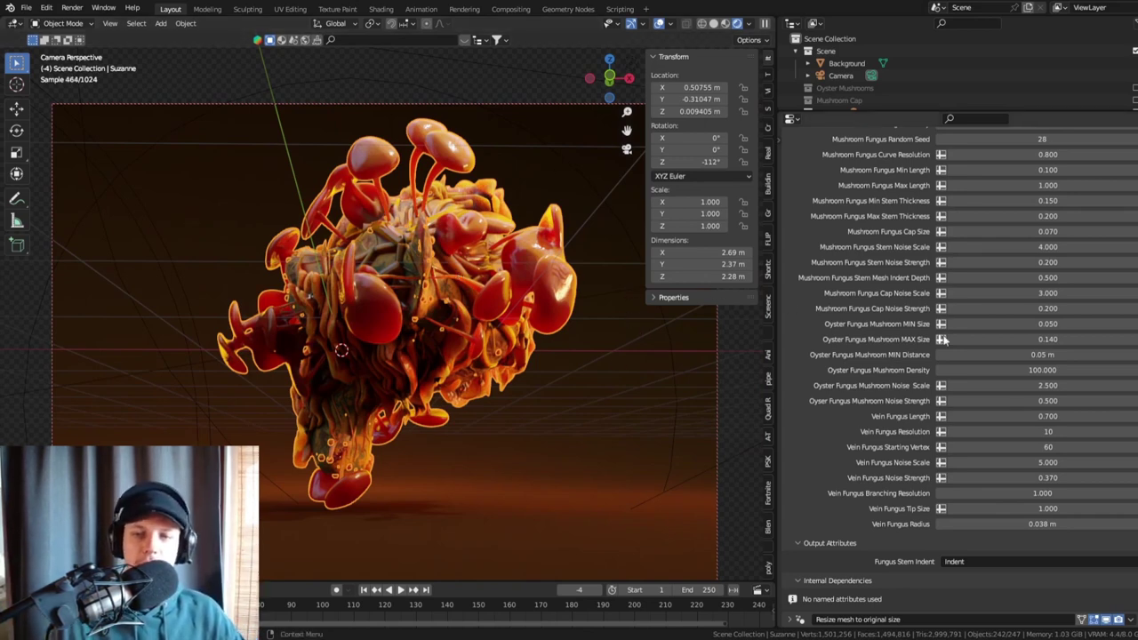
- Set the Vein Fungus Starting Vertex to 300
click(1036, 446)
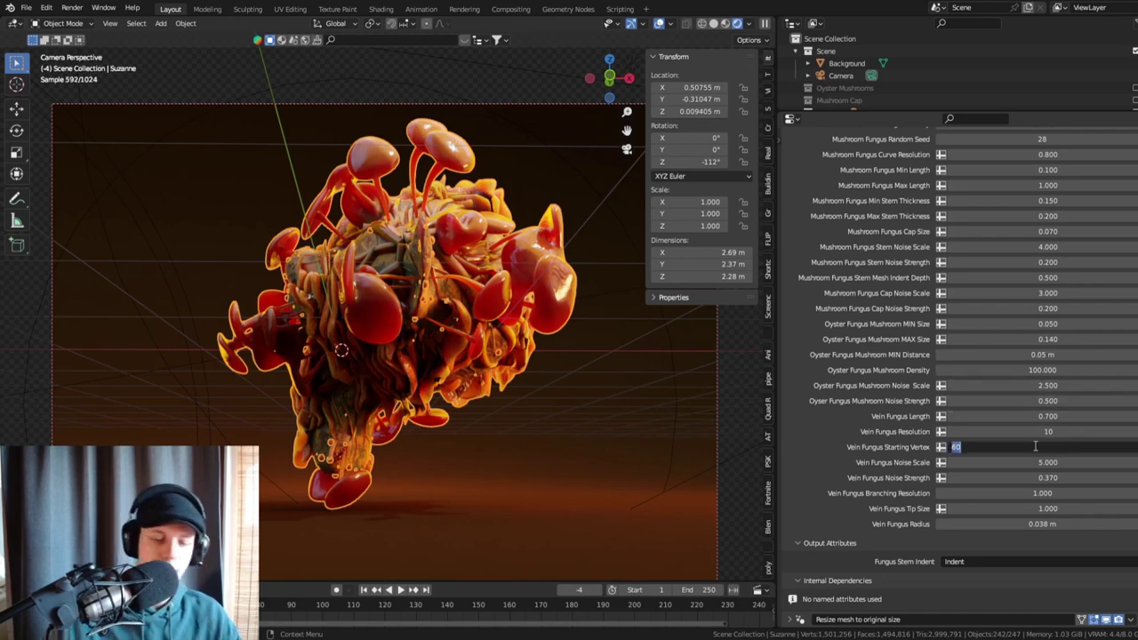
text(300)
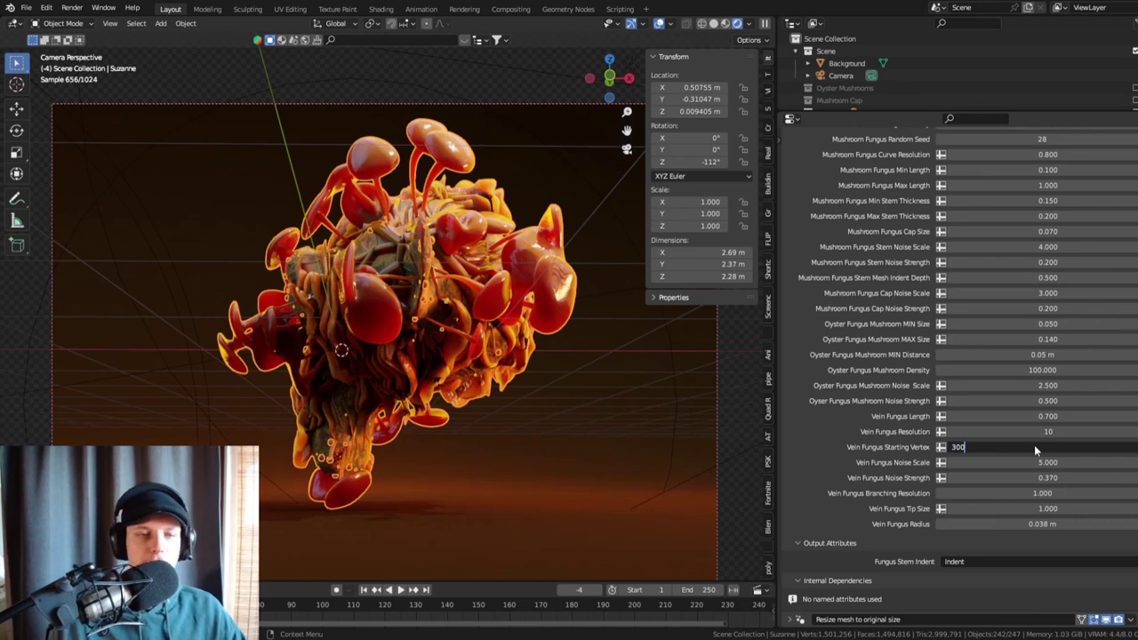
key(Return)
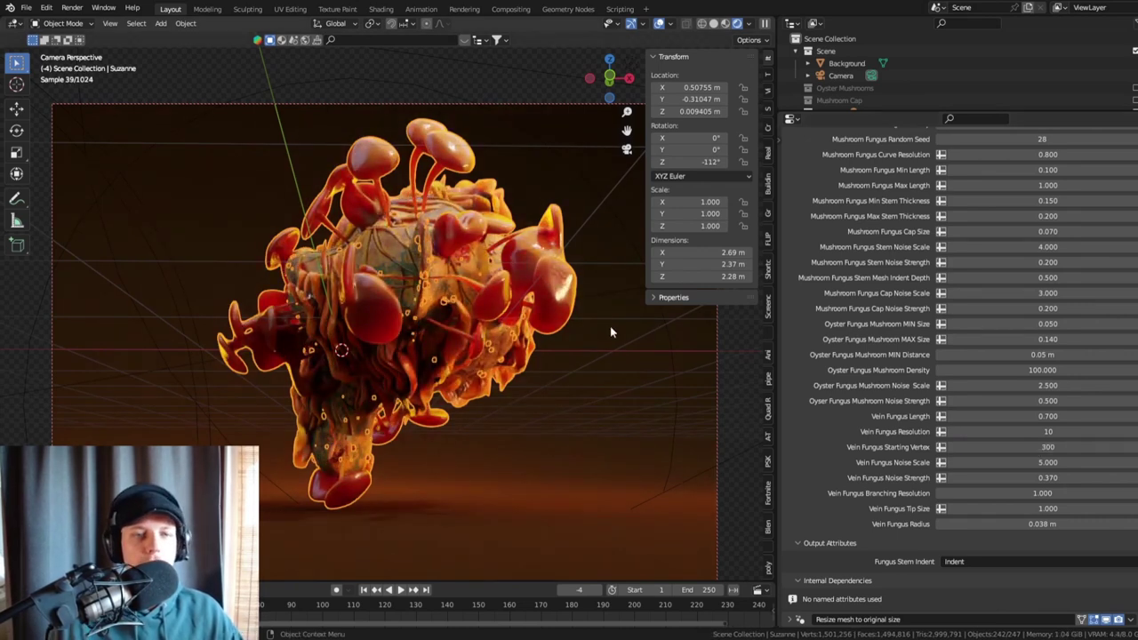
- Rotate the fungus head about -1.5° around the Z axis toward the camera
key(r)
key(z)
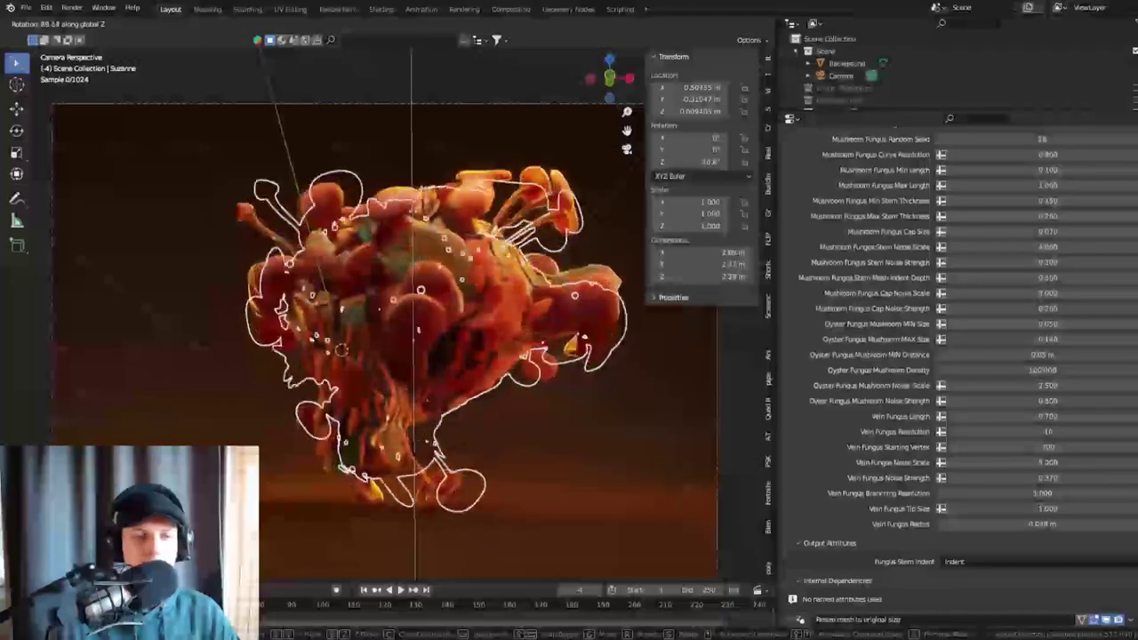
click(382, 461)
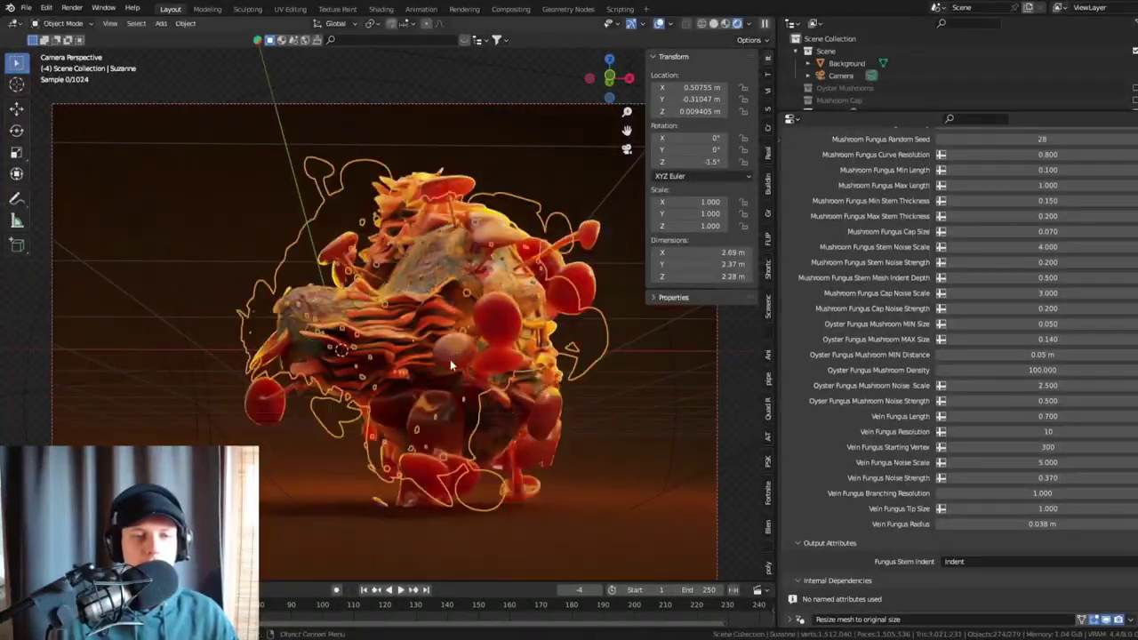
- Change the Vein Fungus Starting Vertex to 600
click(1057, 447)
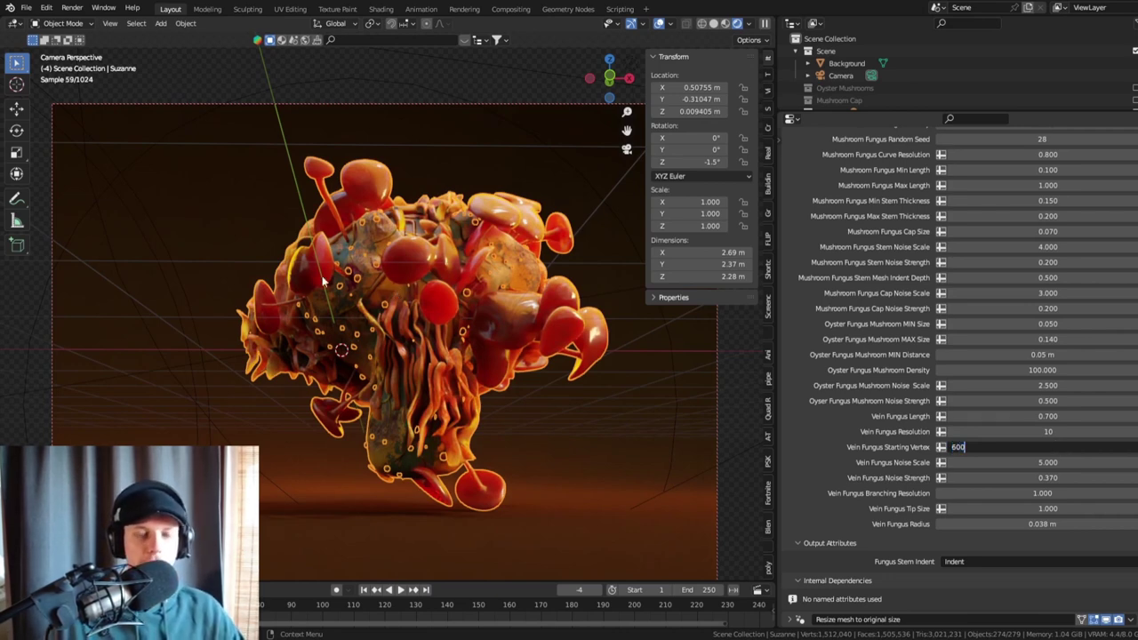
key(Return)
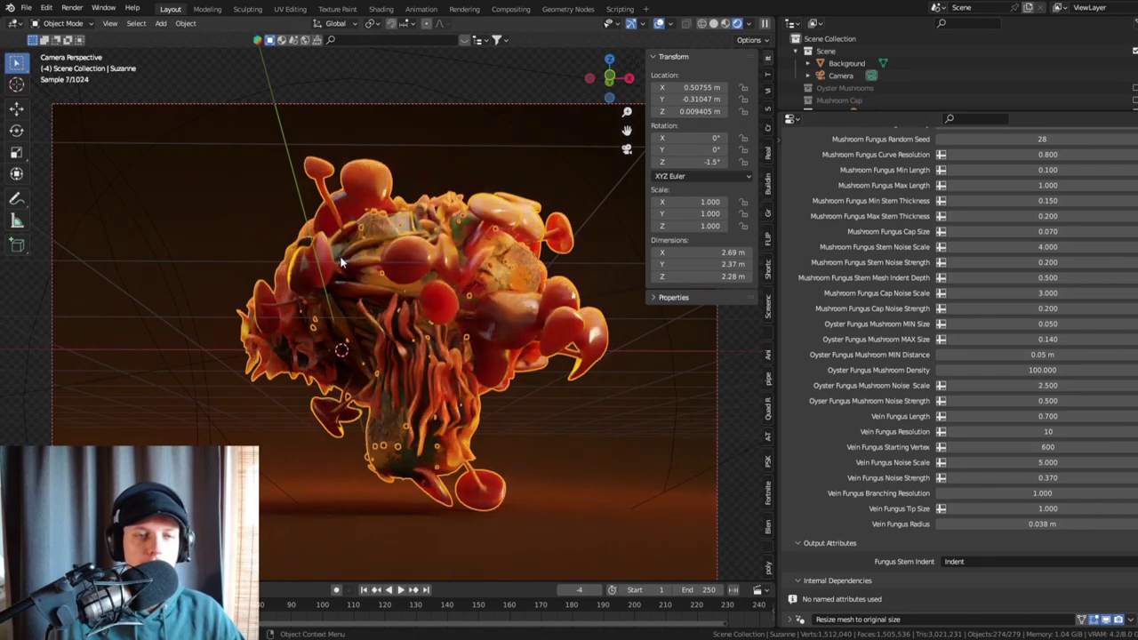
scroll(360, 289, up, 4)
scroll(289, 303, down, 2)
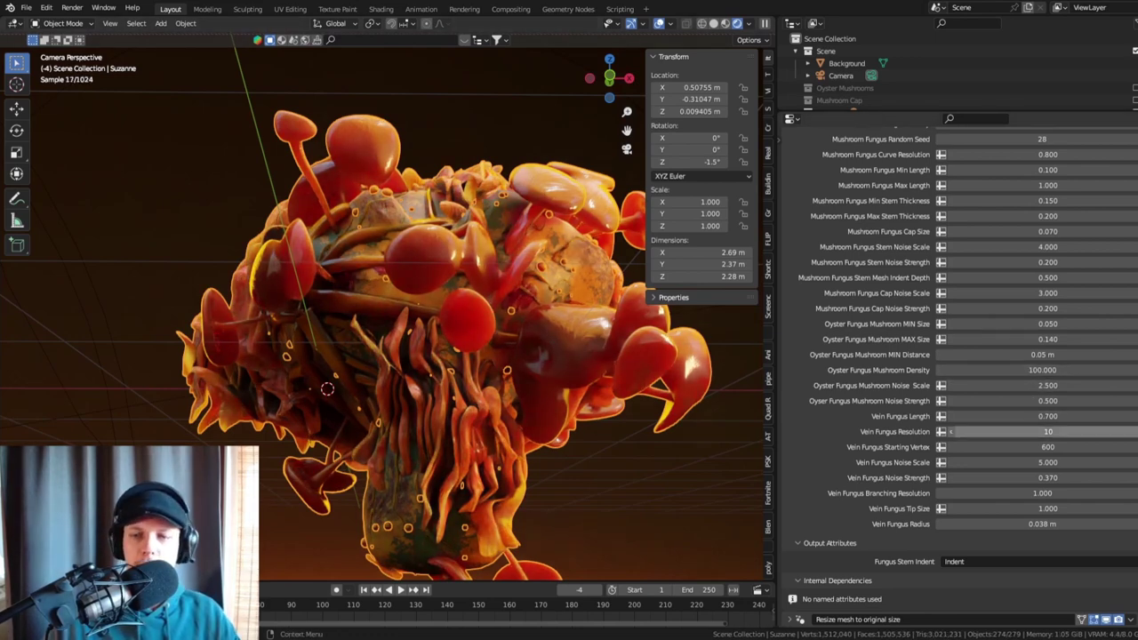
- Try a Vein Fungus Resolution of 15, then set it back to 10
click(1072, 431)
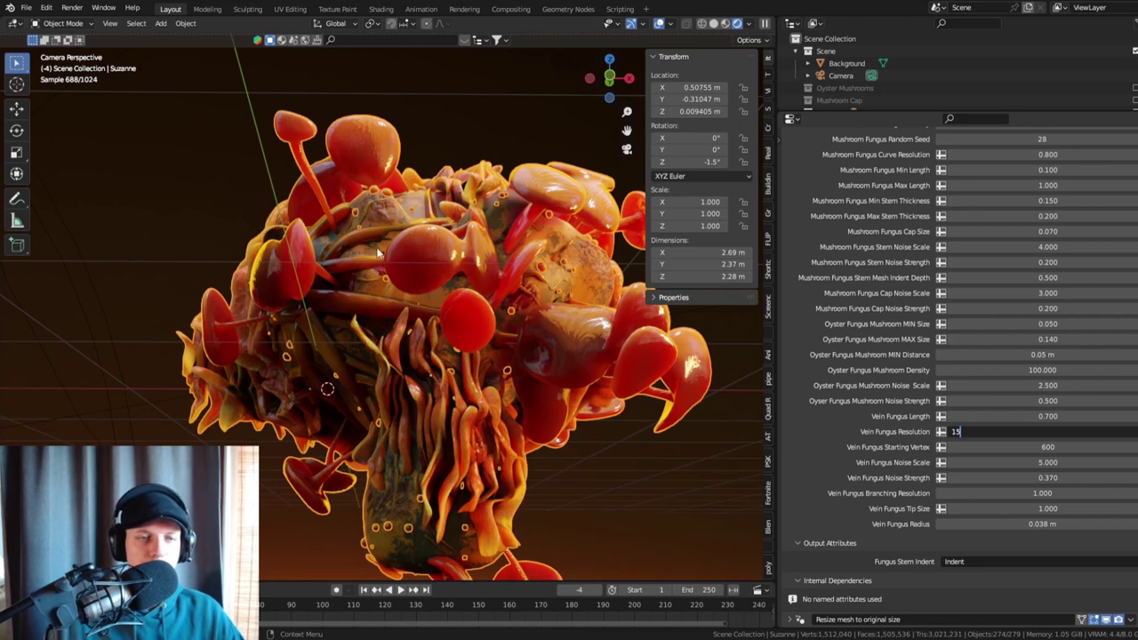
key(Return)
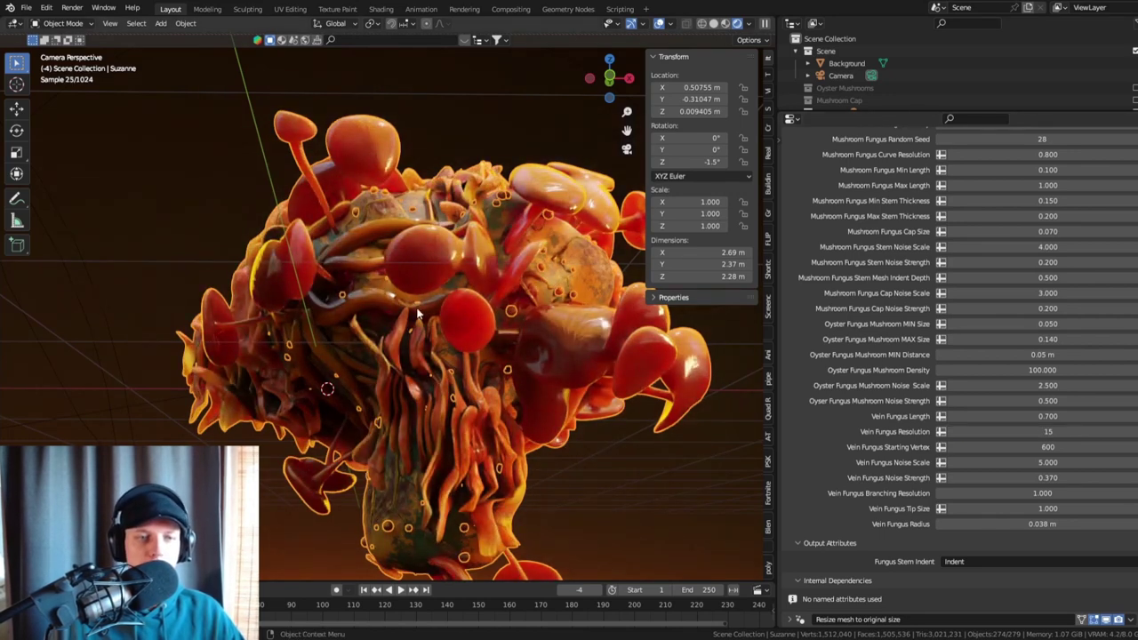
click(1034, 431)
text(1)
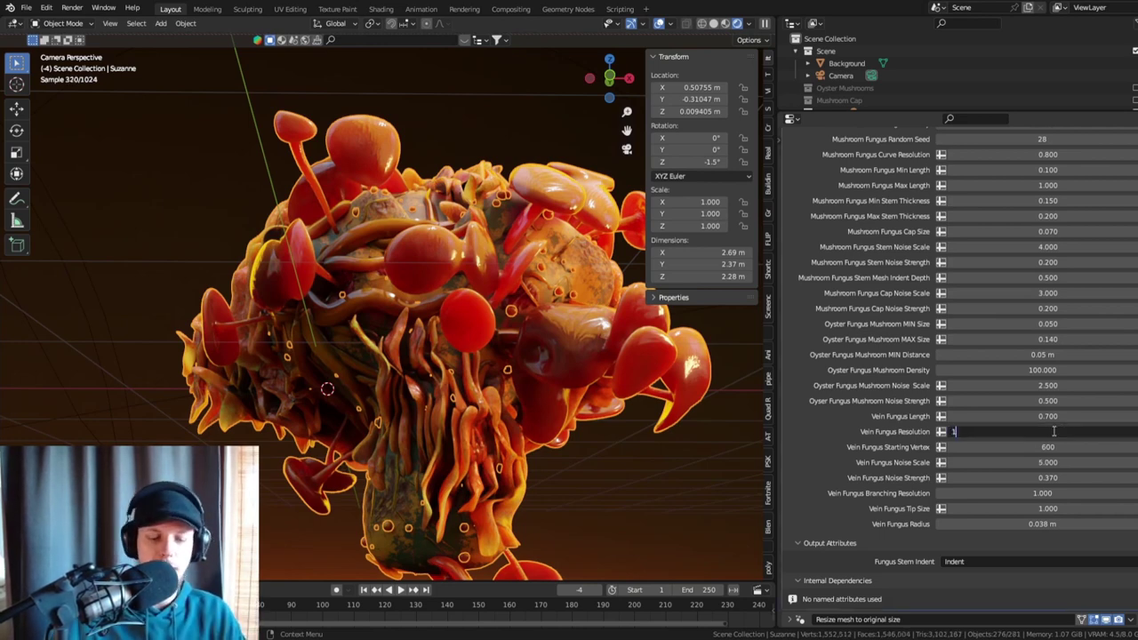
text(0)
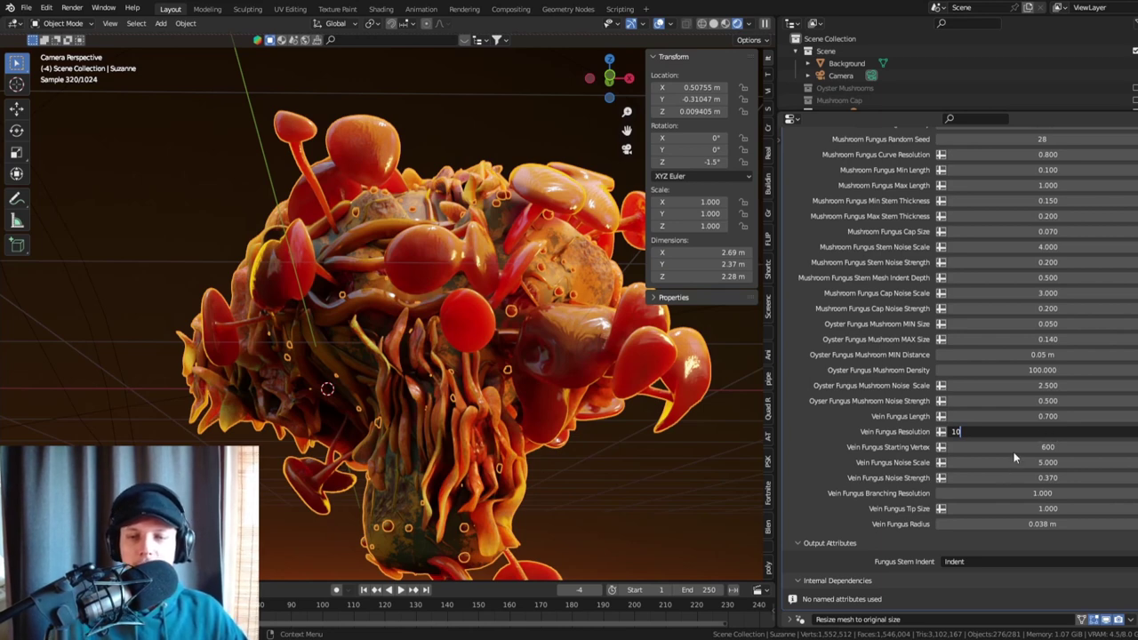
key(Return)
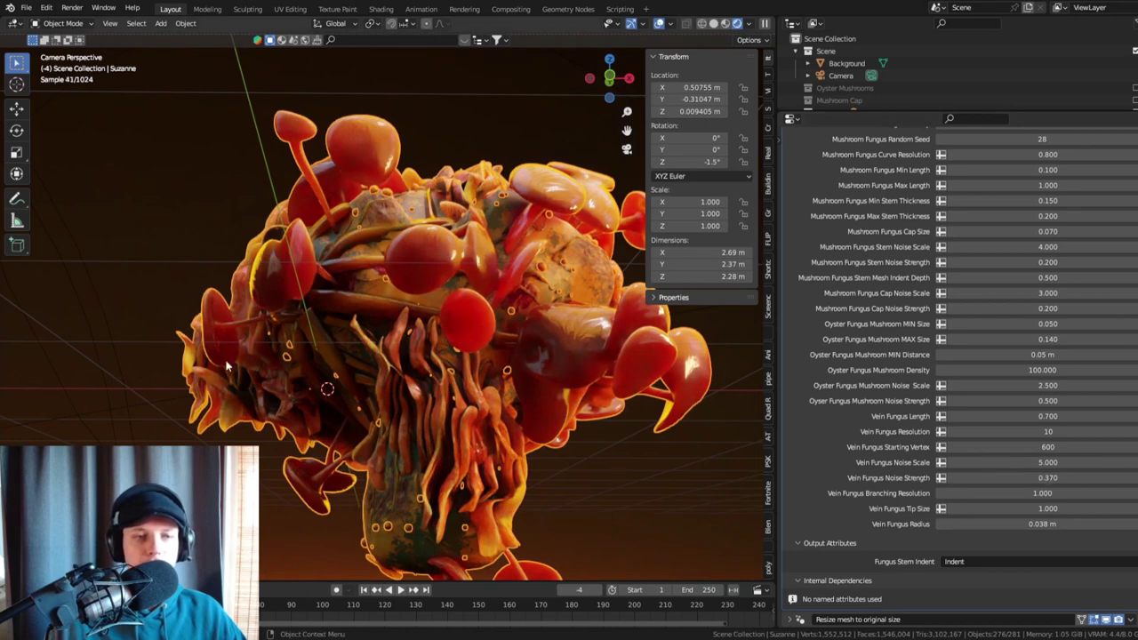
- Raise Vein Fungus Noise Strength to 0.6, then to 1.000 for wavier veins
click(1031, 477)
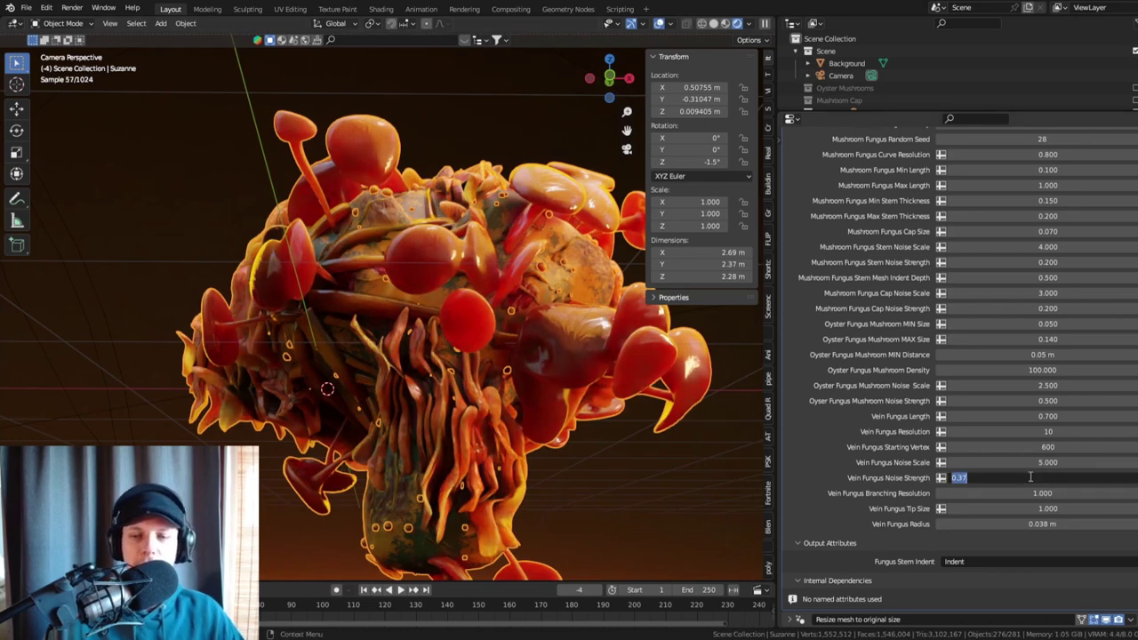
key(BackSpace)
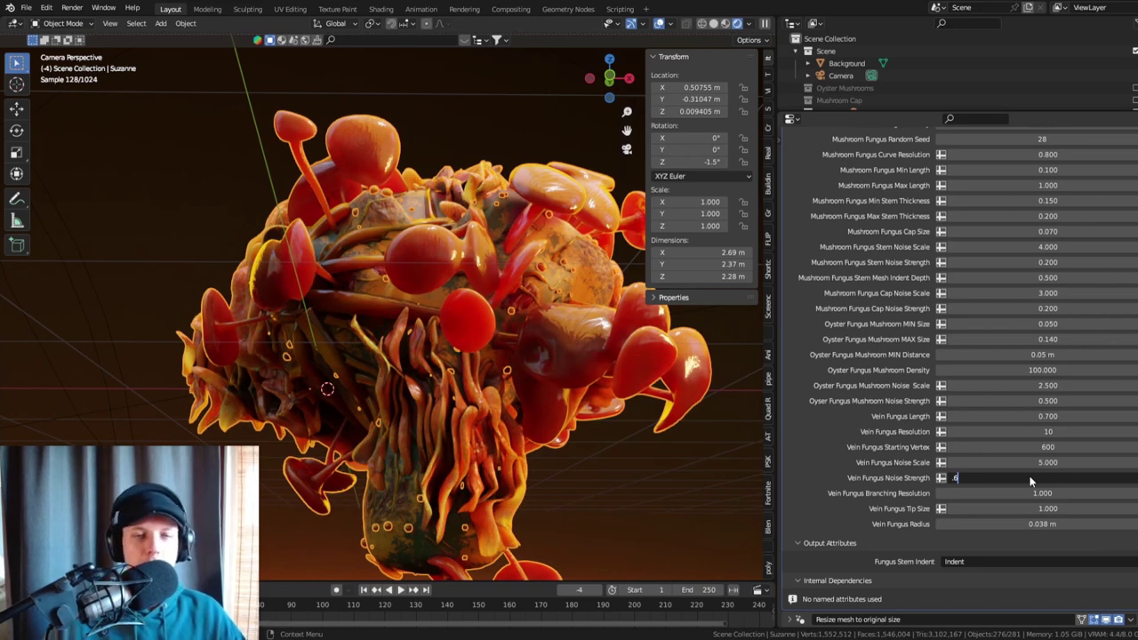
text(.6)
key(Return)
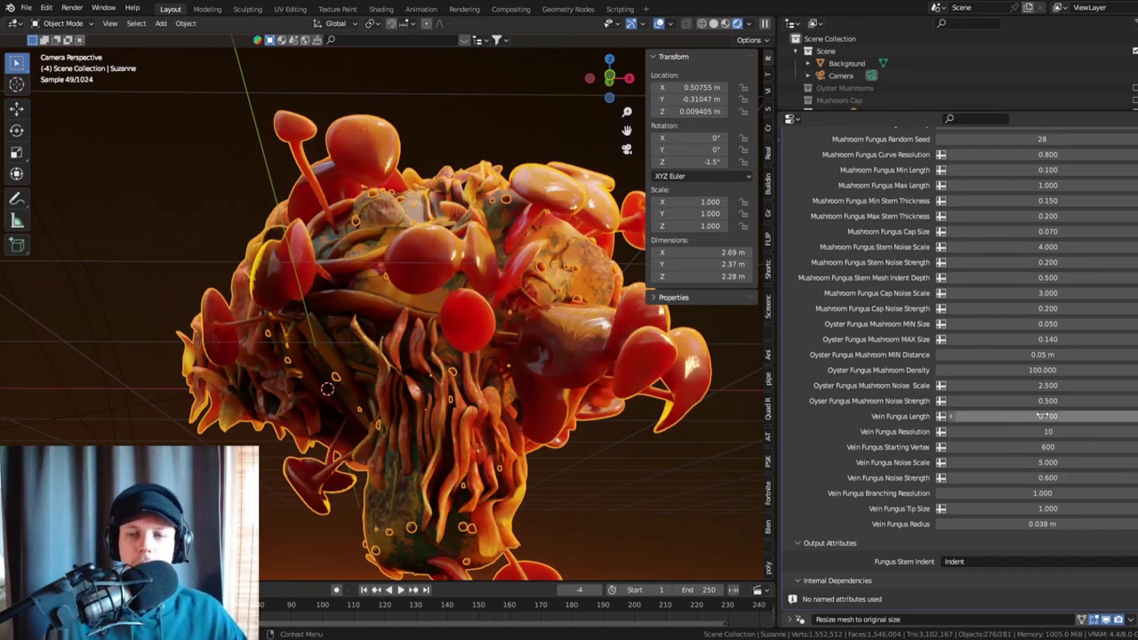
click(1058, 477)
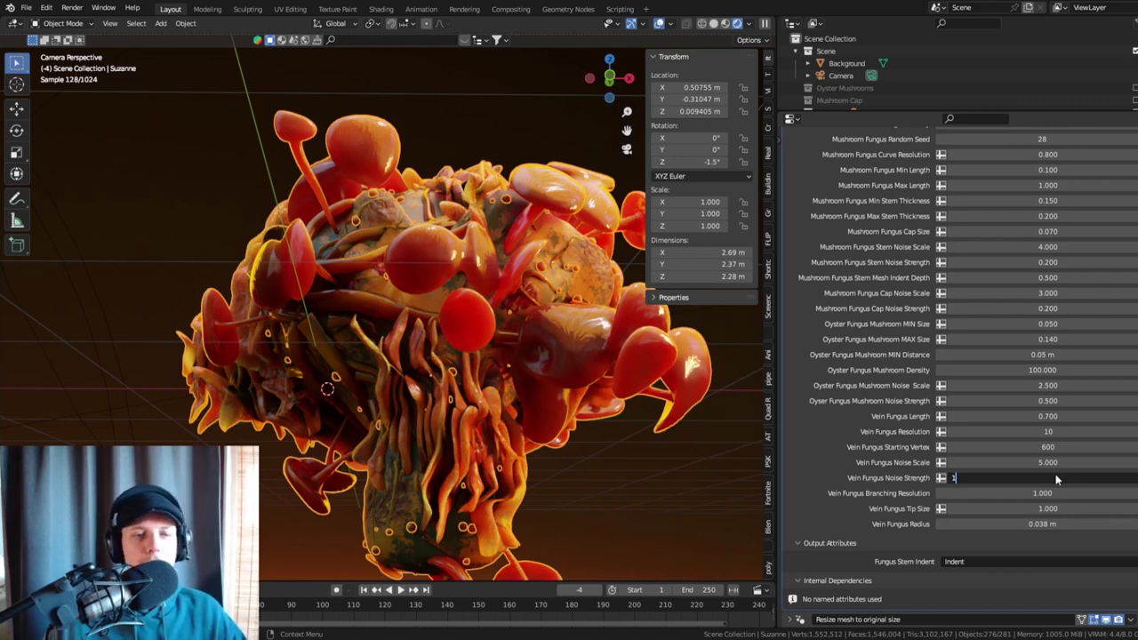
key(Return)
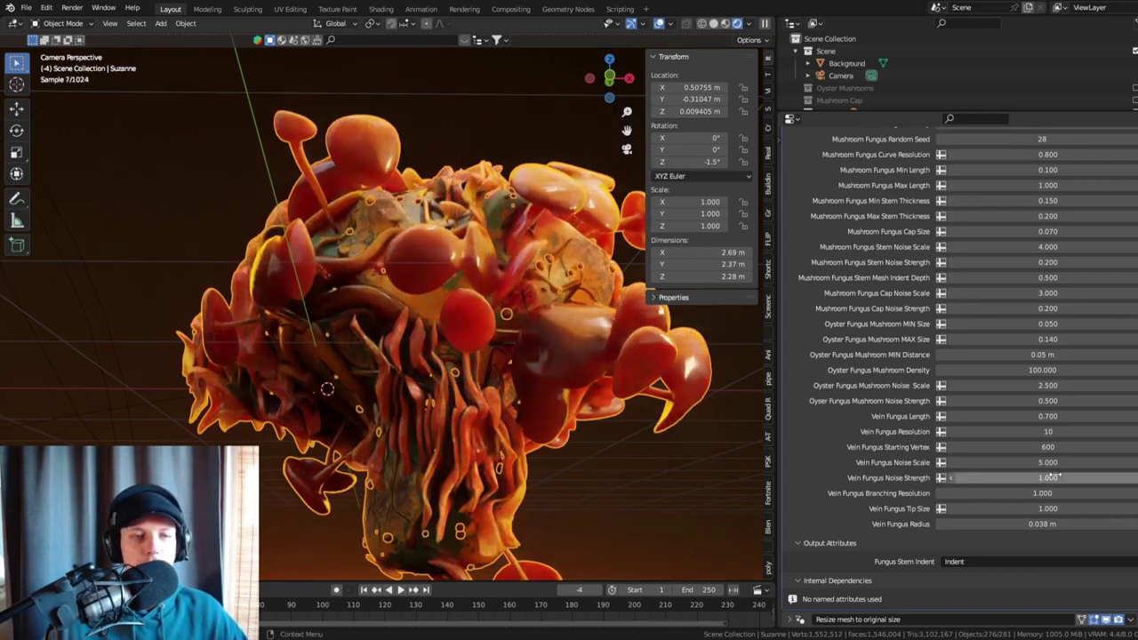
- Orbit and zoom in to inspect the veins, then return to camera view
middle_drag(478, 308, 355, 233)
scroll(332, 220, up, 4)
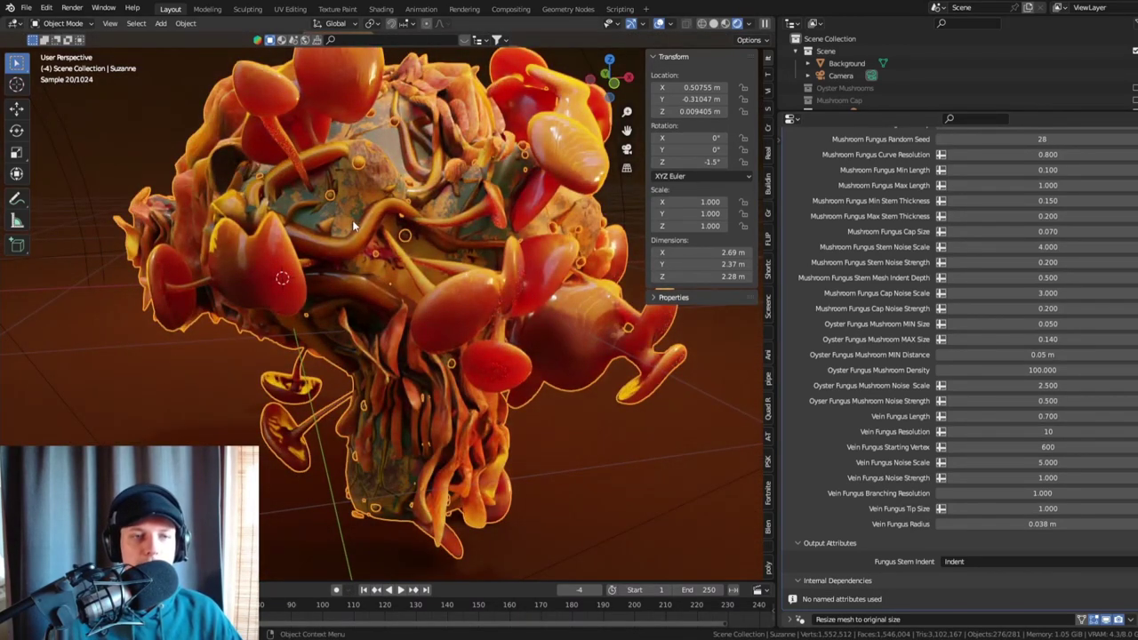
scroll(520, 245, up, 4)
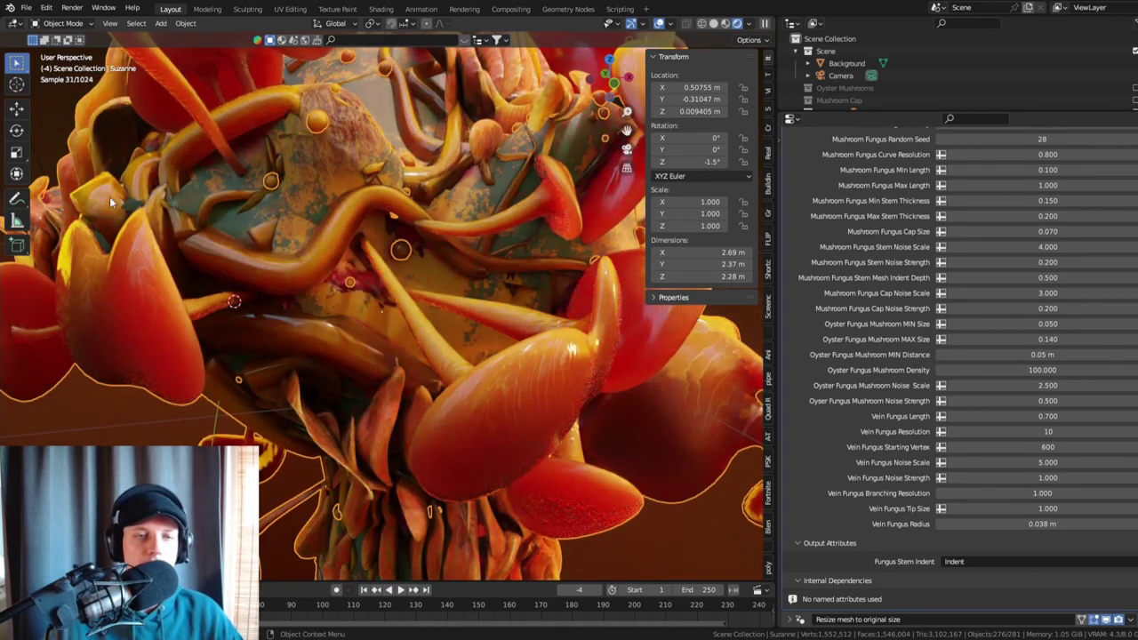
key(KP_0)
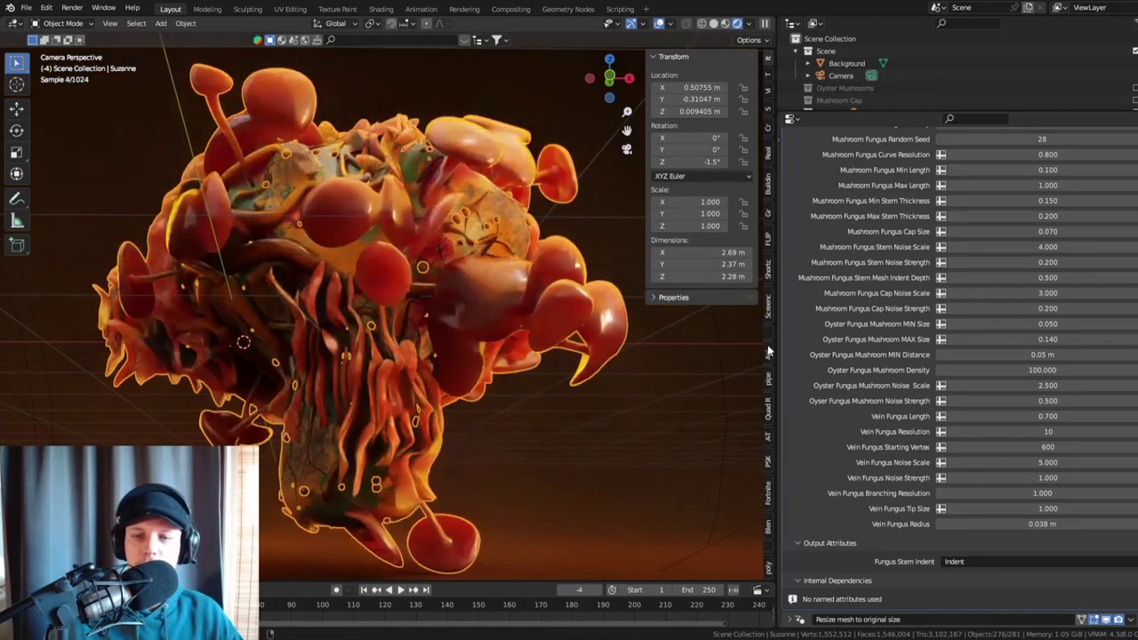
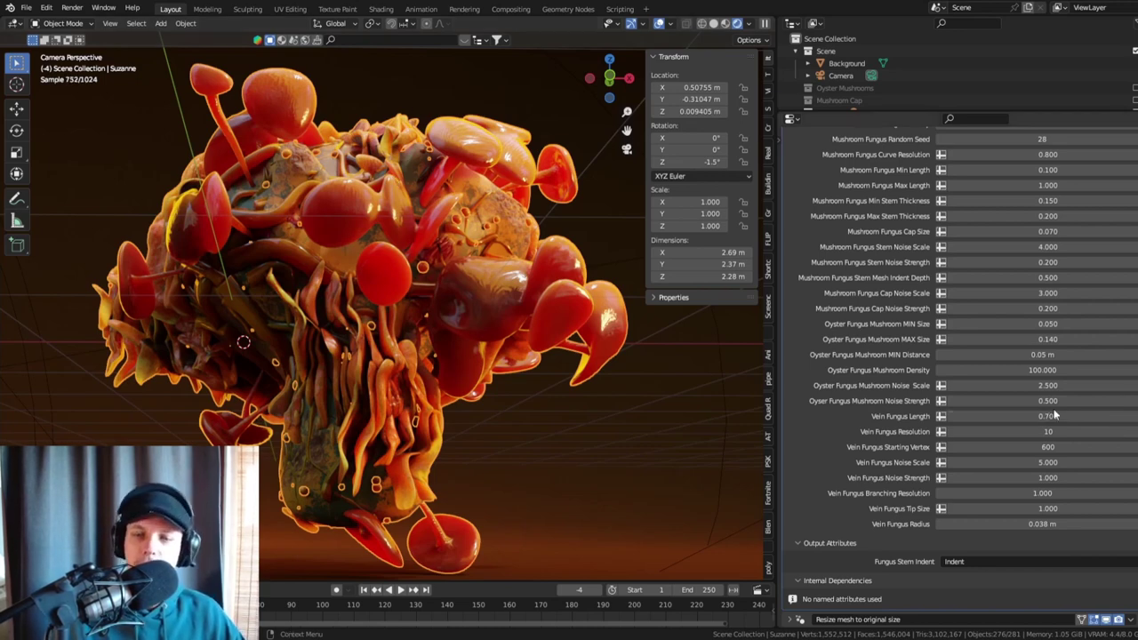
- Try 0.5 for Vein Fungus Branching Resolution and orbit around the fungus to judge it
click(1071, 493)
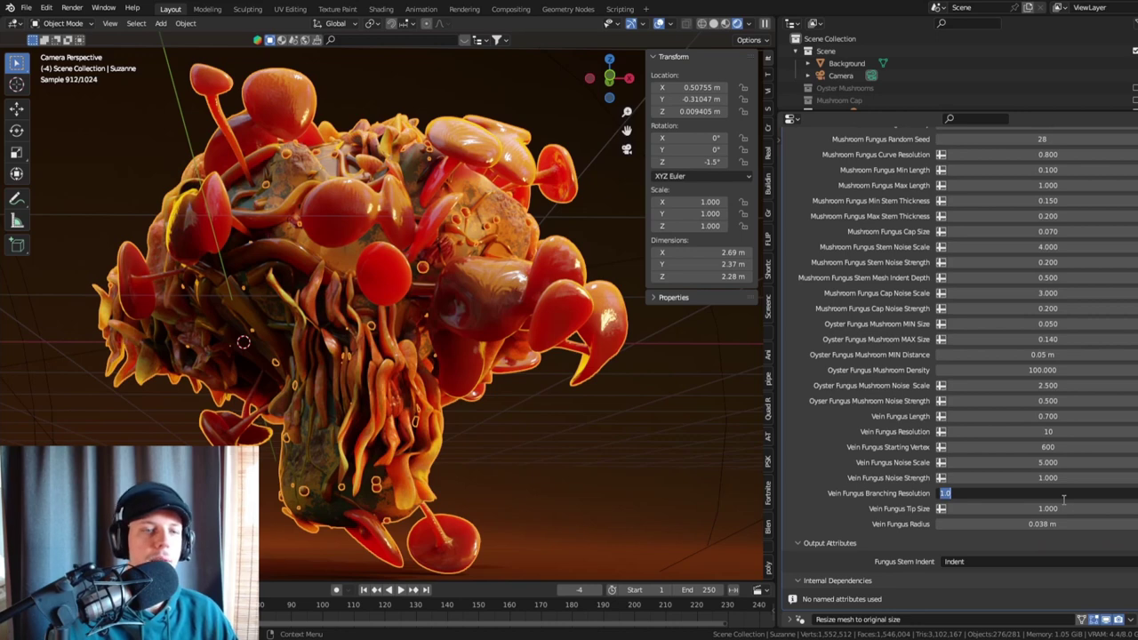
text(.5)
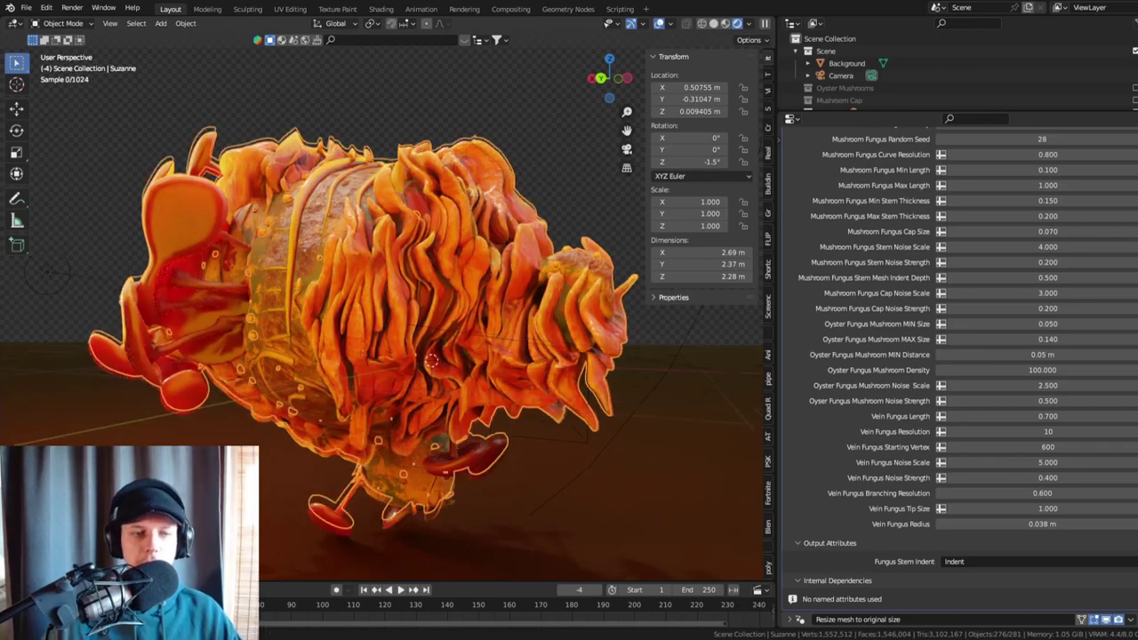
middle_drag(419, 258, 469, 298)
scroll(415, 297, down, 4)
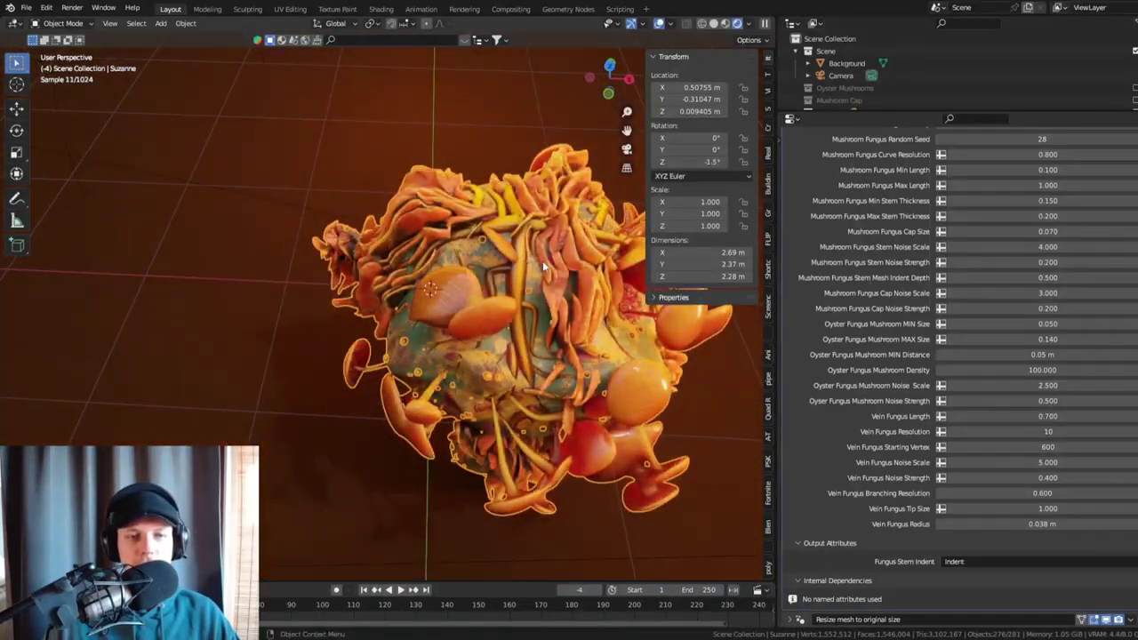
scroll(543, 260, up, 5)
scroll(548, 231, down, 4)
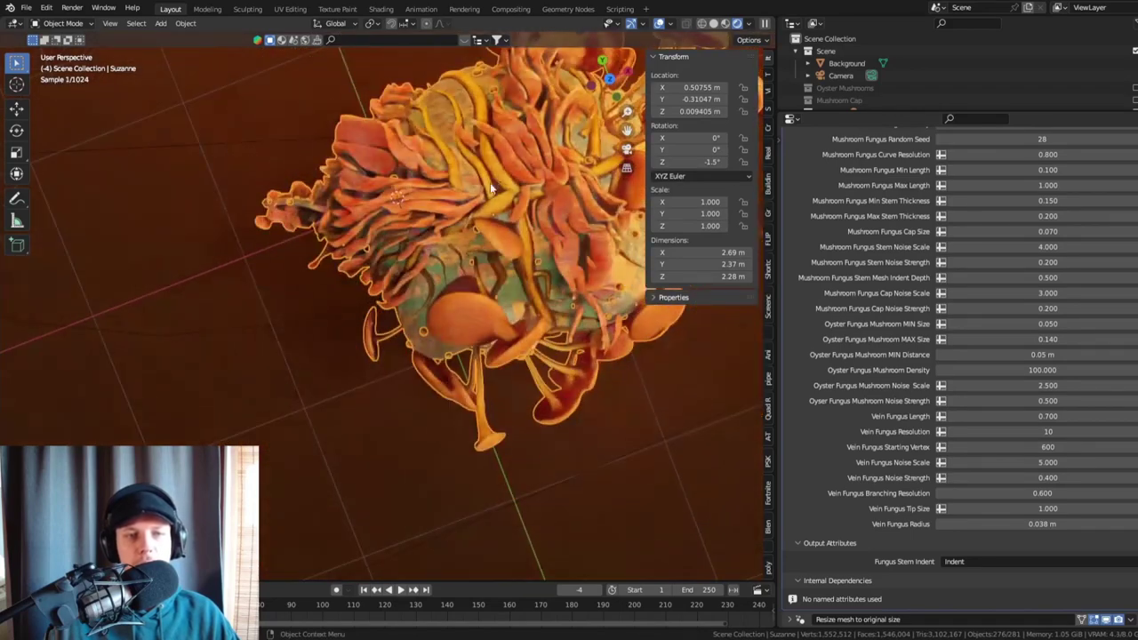
middle_drag(543, 184, 509, 253)
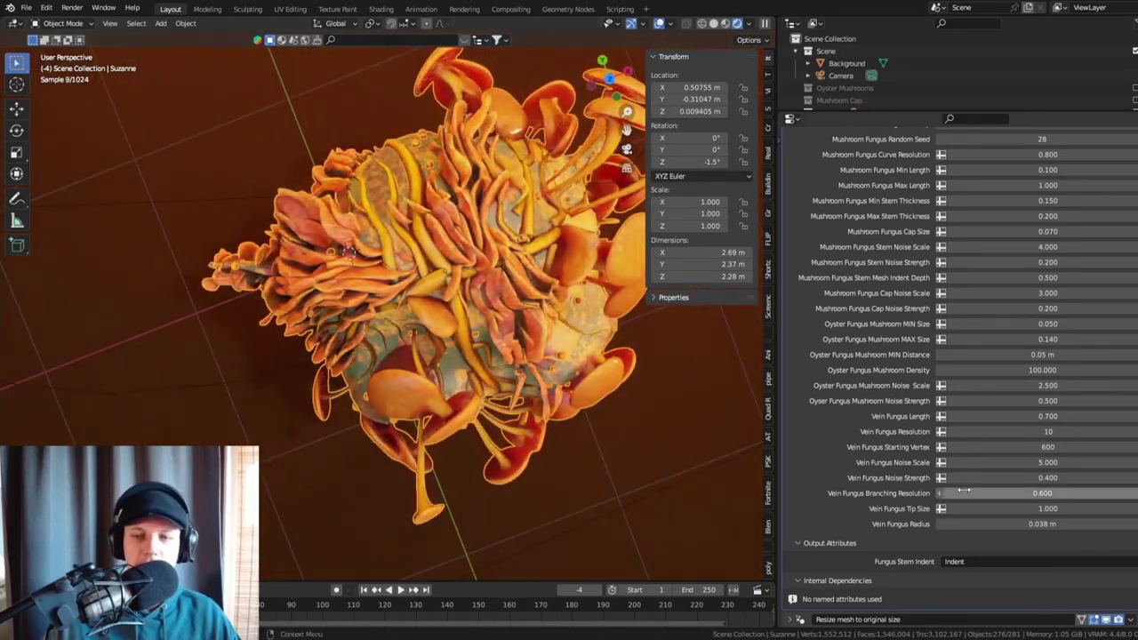
- Set Vein Fungus Branching Resolution back to 1
click(991, 494)
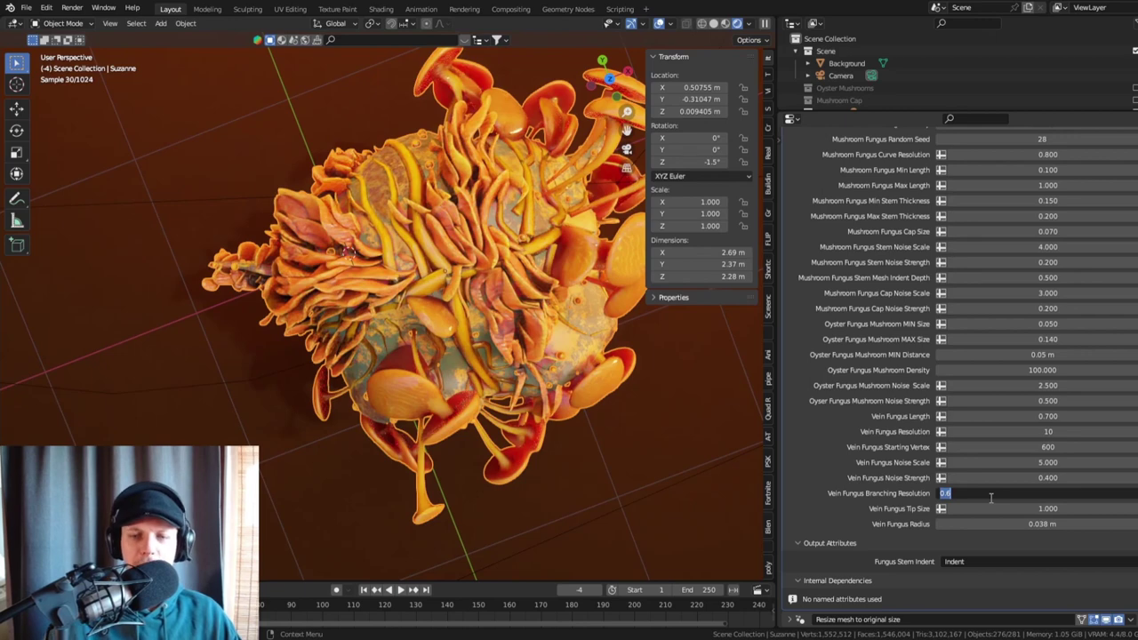
text(1)
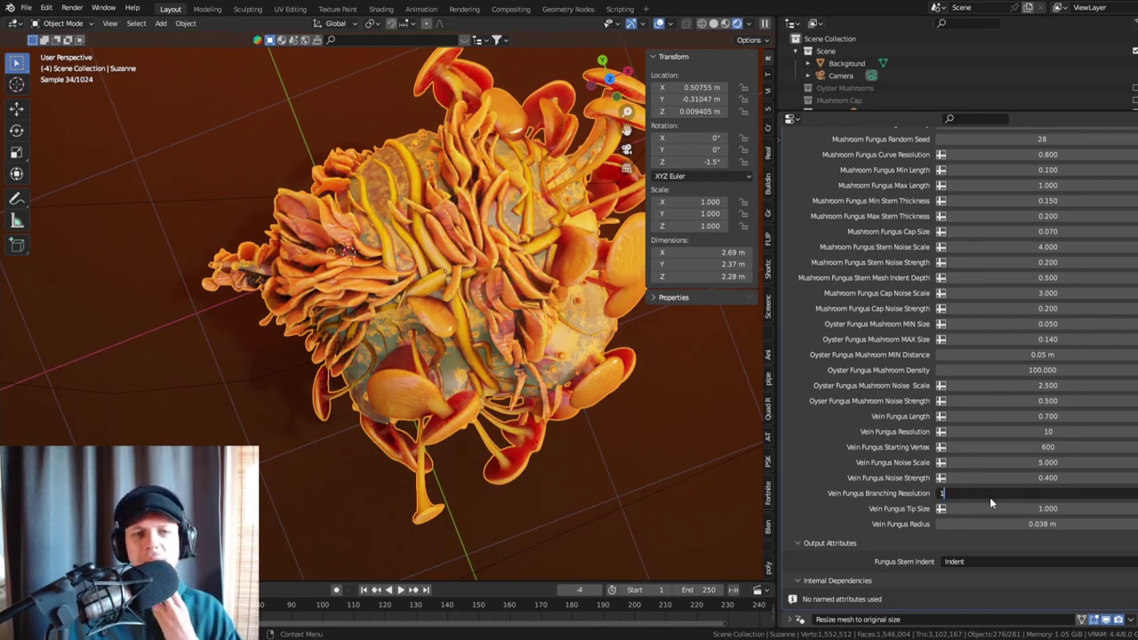
key(Return)
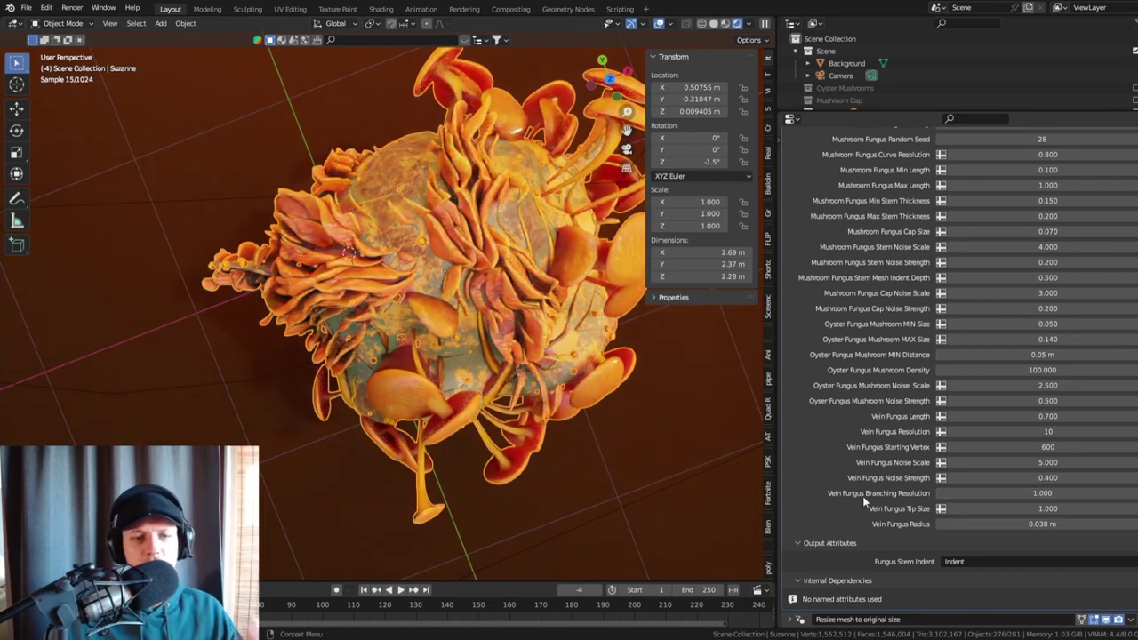
middle_drag(373, 267, 526, 364)
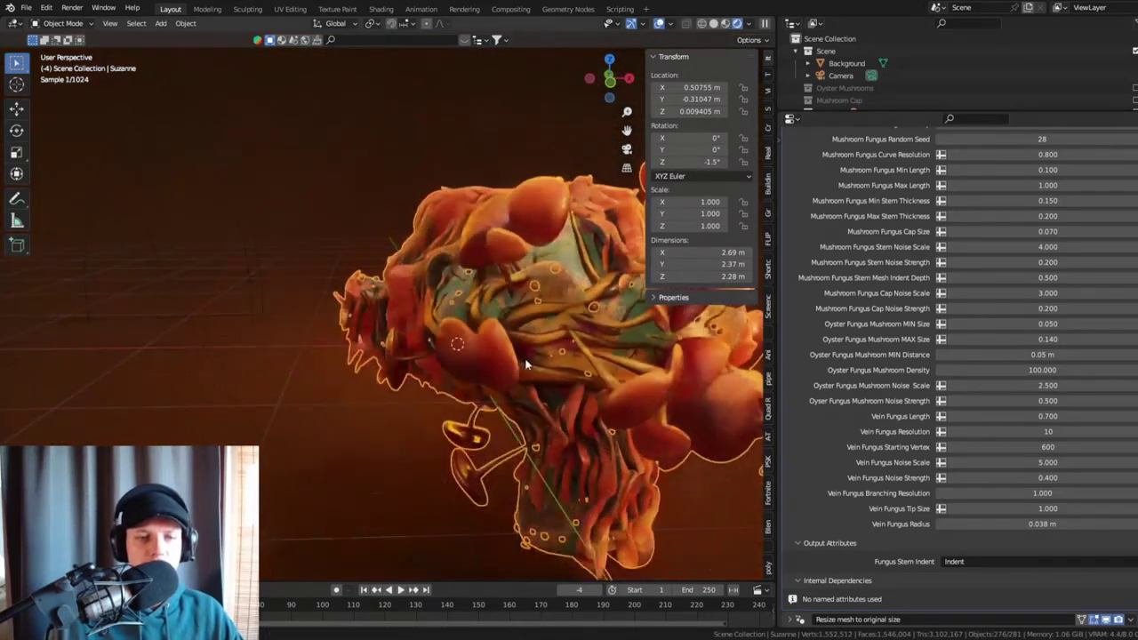
scroll(529, 347, up, 5)
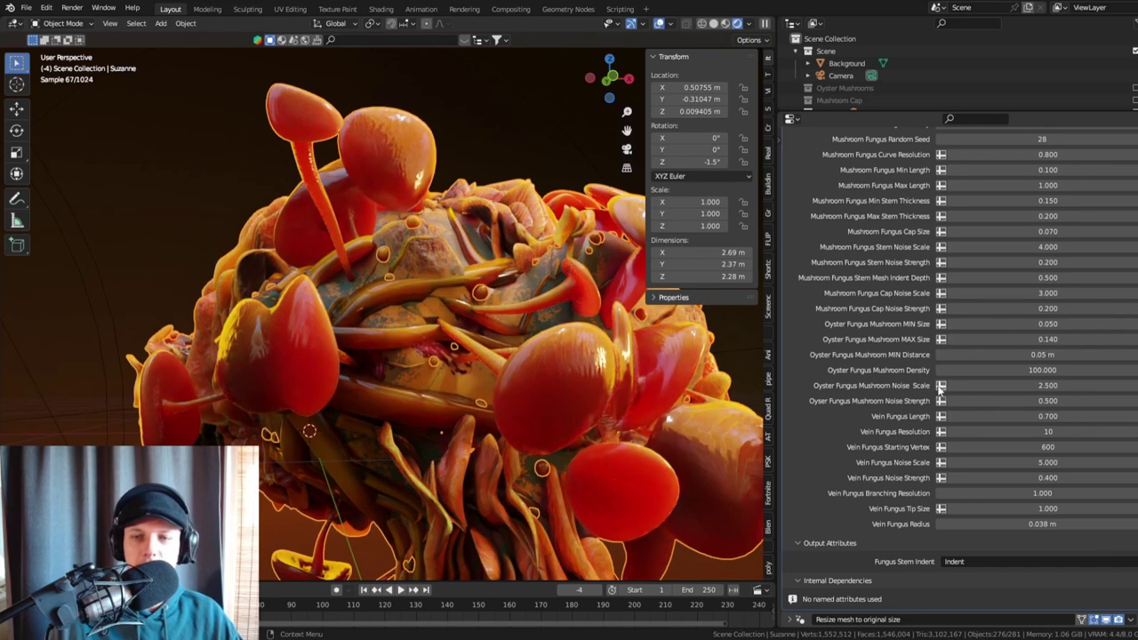
- Set Vein Fungus Noise Strength to 1 and return to the camera view
double_click(1061, 477)
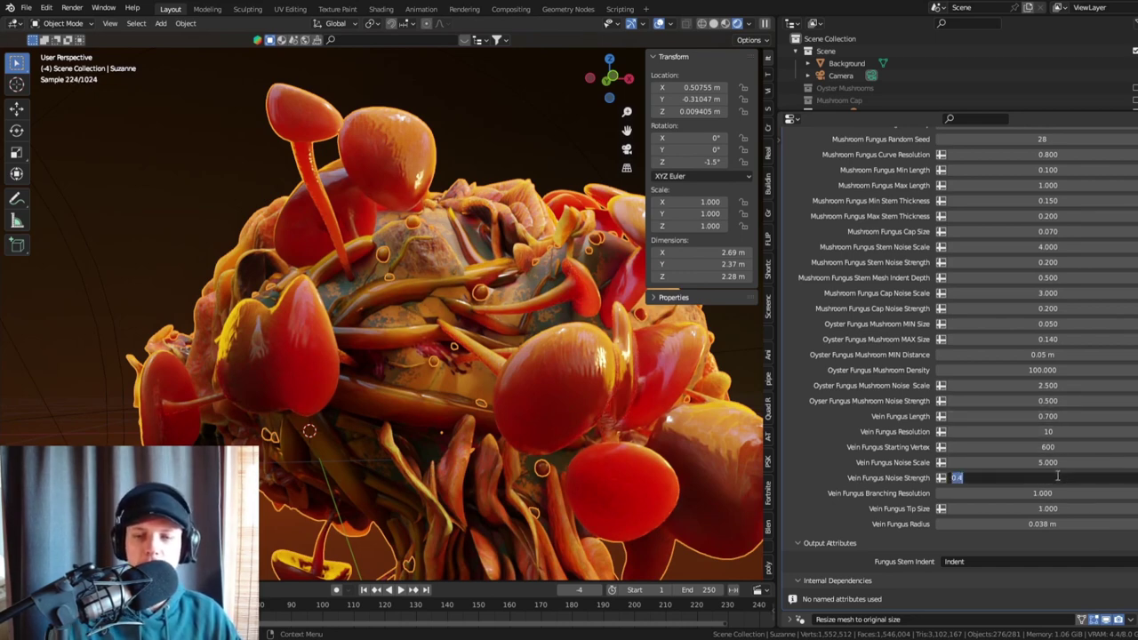
text(1)
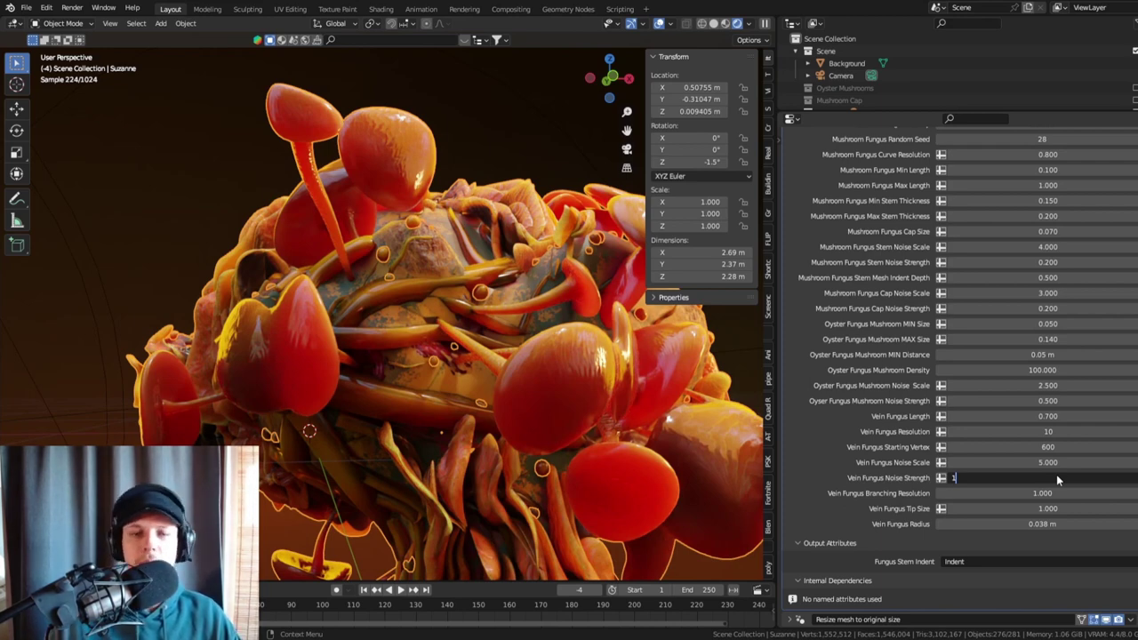
key(Return)
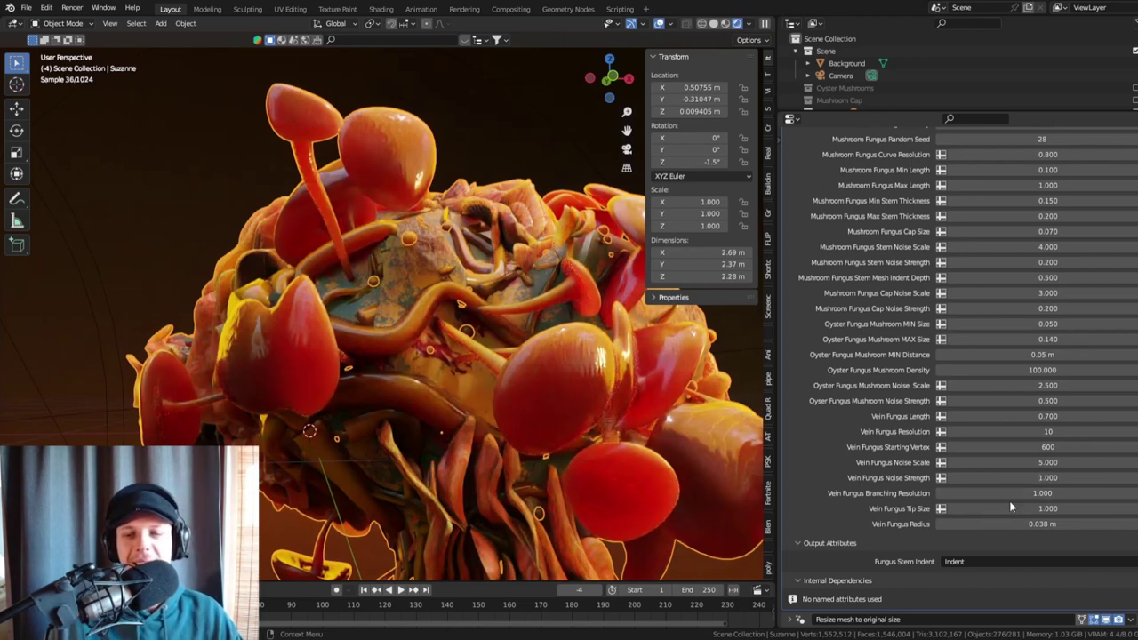
key(KP_0)
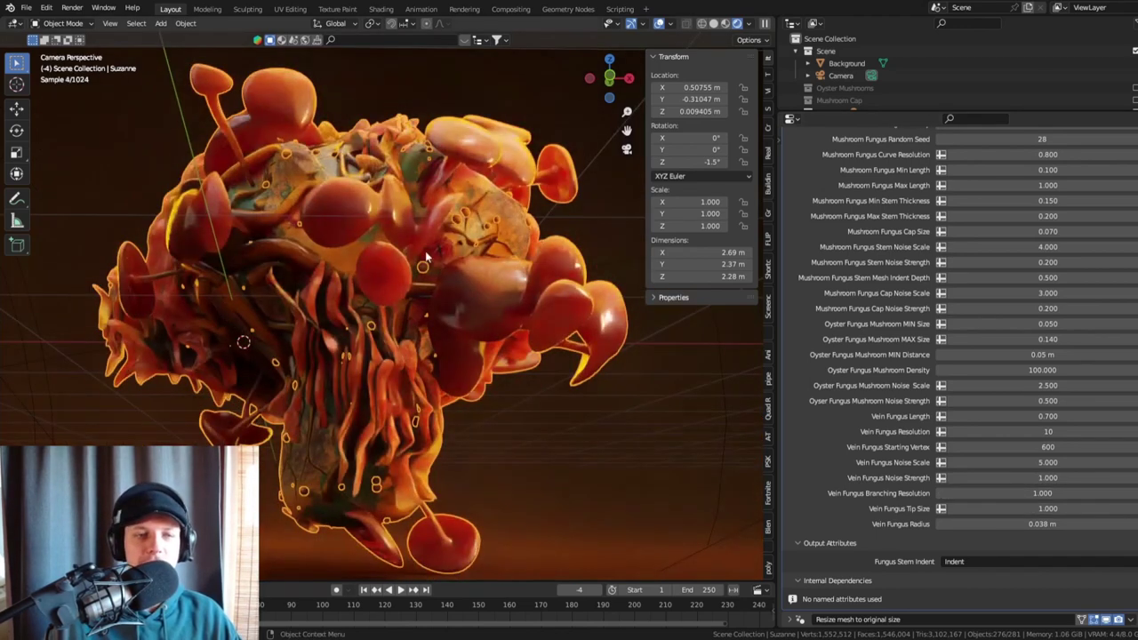
- Save the blend file
click(547, 117)
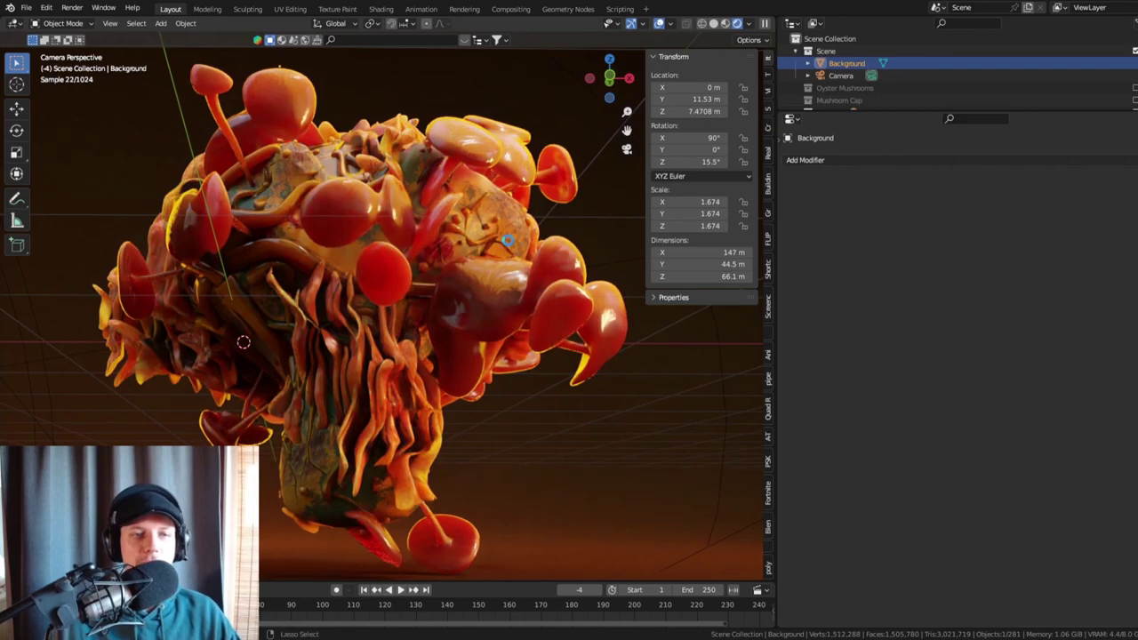
key(ctrl+s)
scroll(483, 210, up, 5)
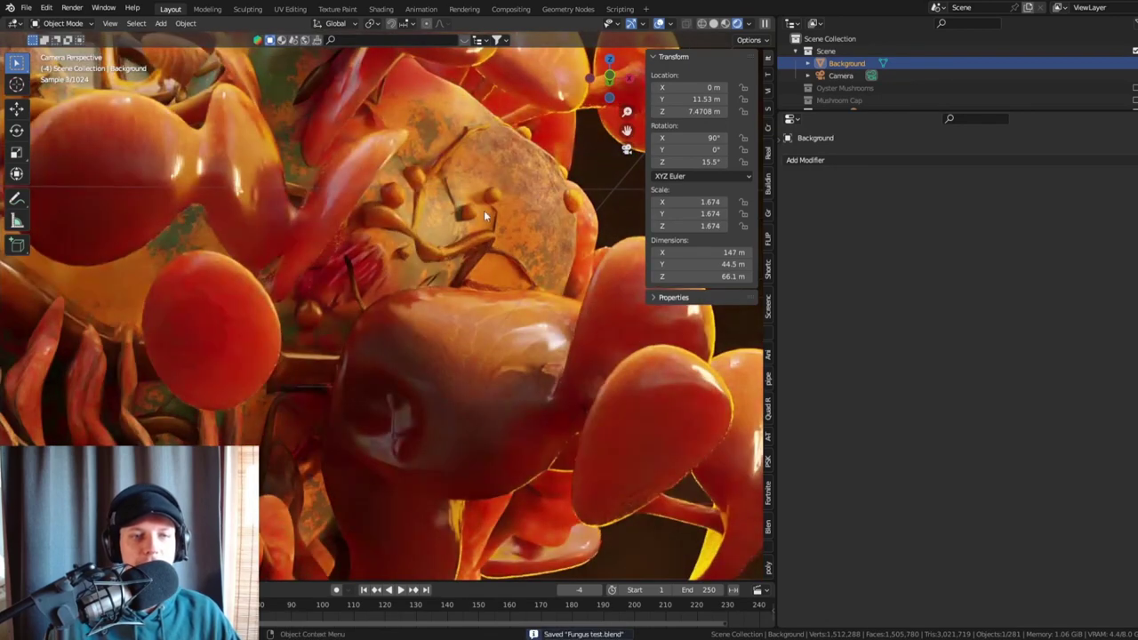
scroll(401, 192, down, 5)
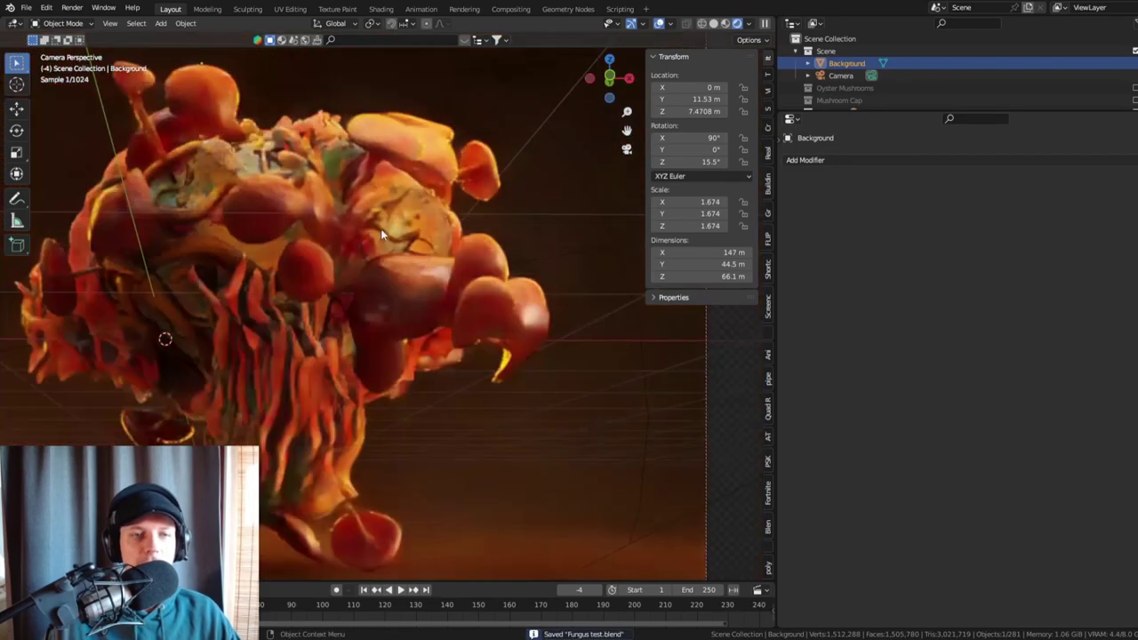
- Set Suzanne's Vein Fungus Tip Size to 2
click(381, 228)
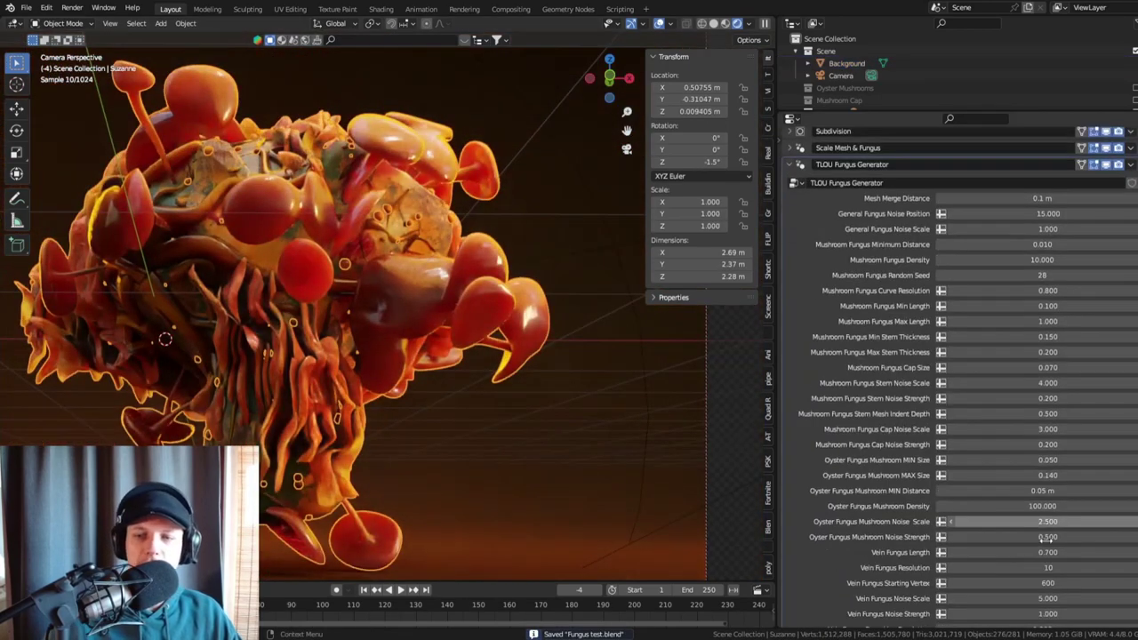
scroll(1048, 531, down, 3)
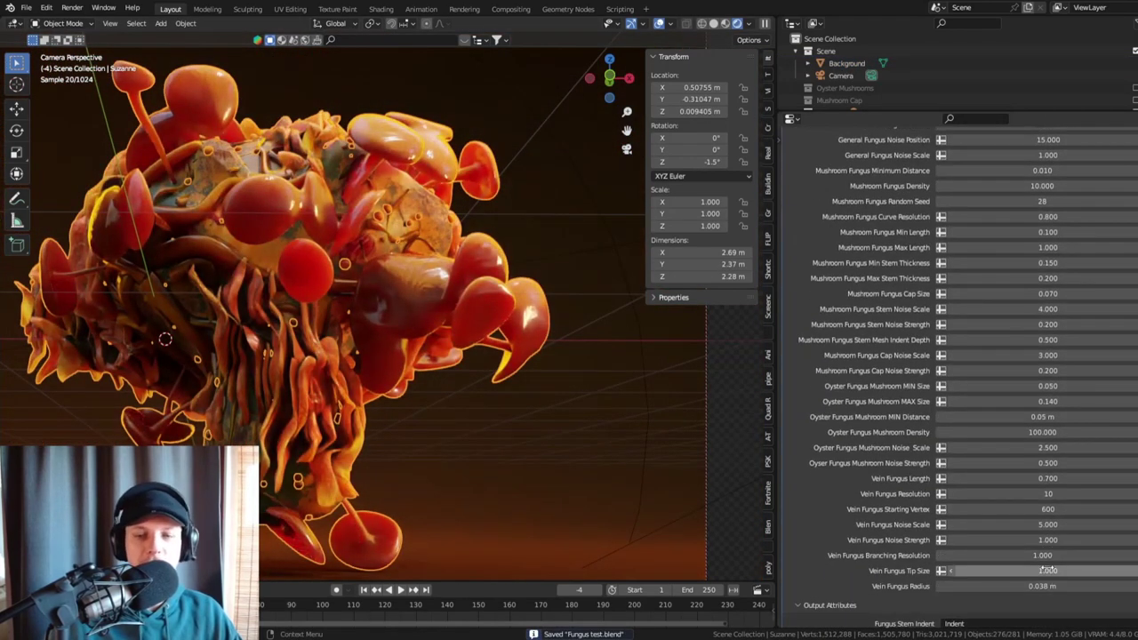
click(1027, 573)
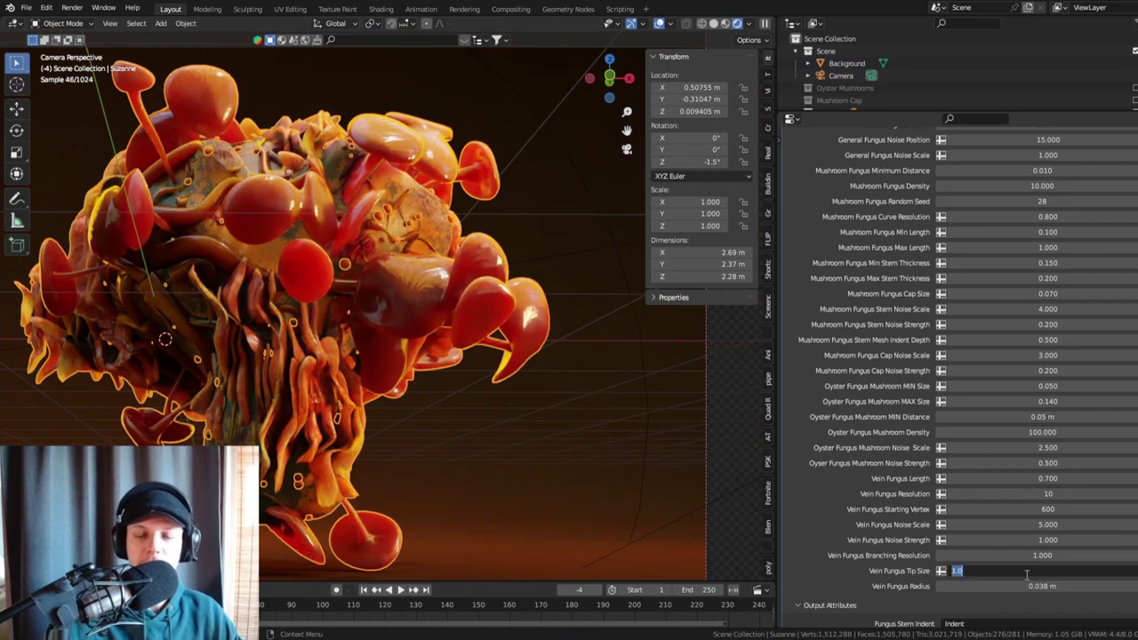
text(2)
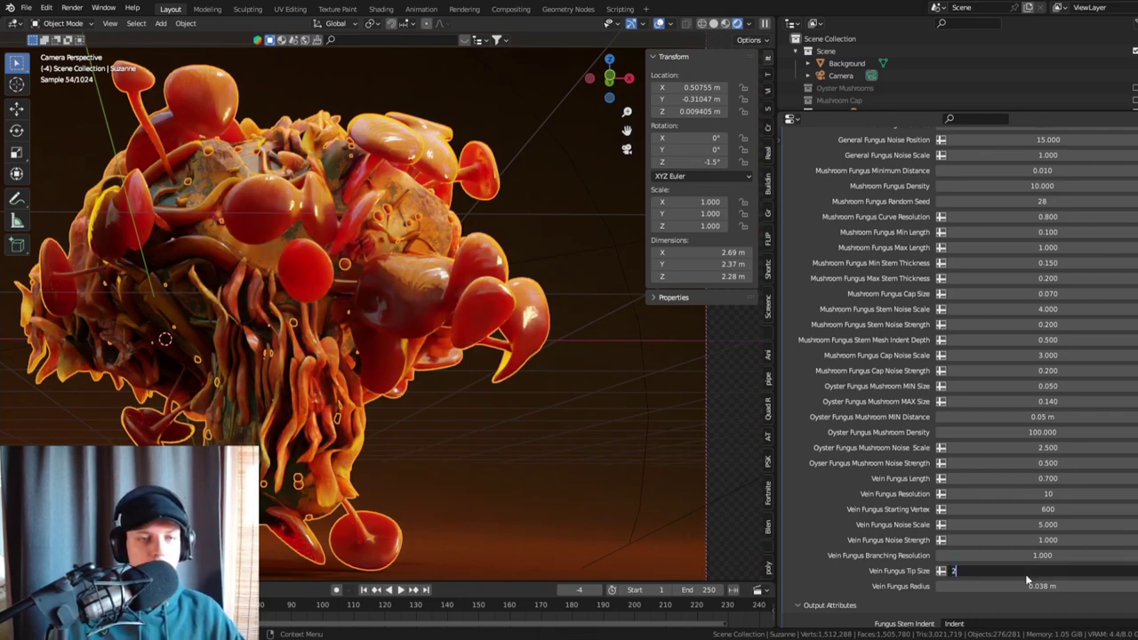
key(Return)
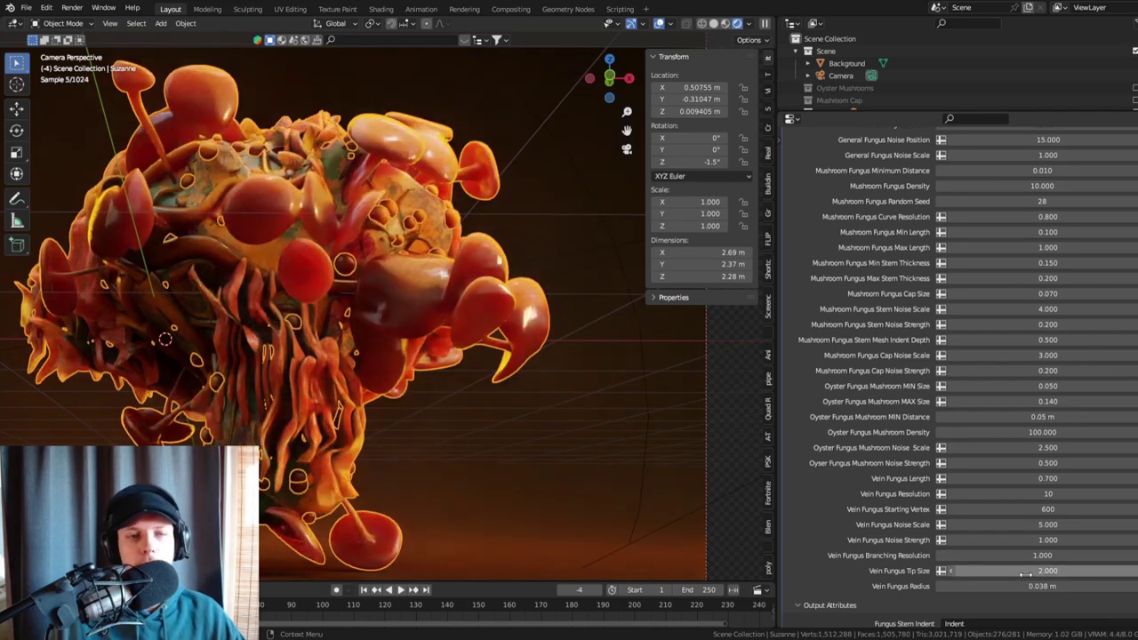
- Set Suzanne's Vein Fungus Radius to 0.05 m
click(549, 529)
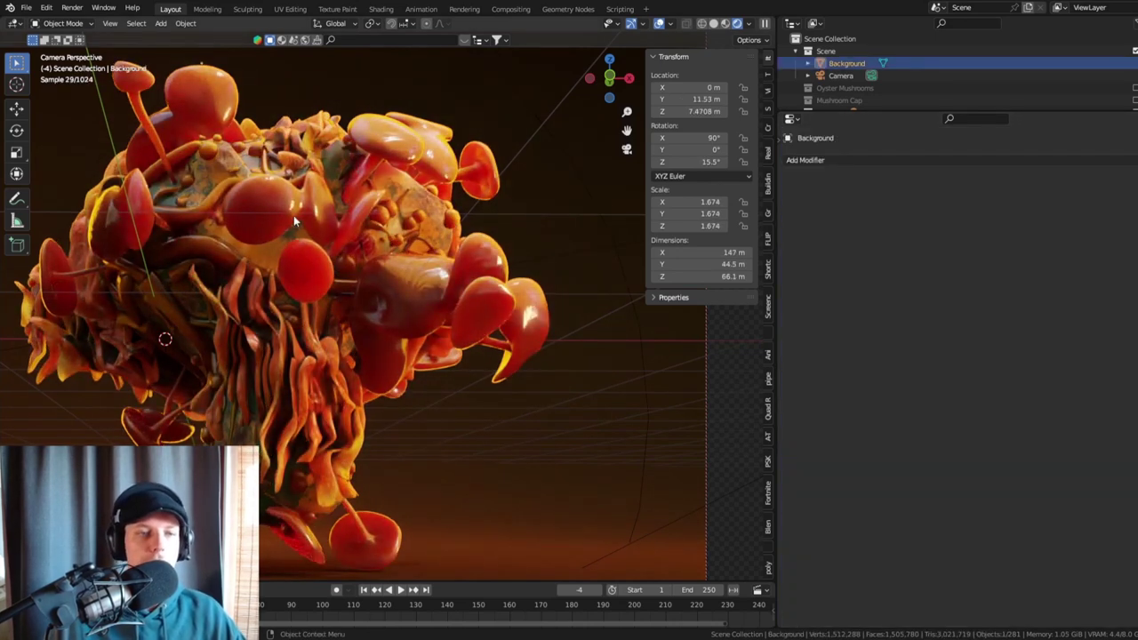
click(388, 280)
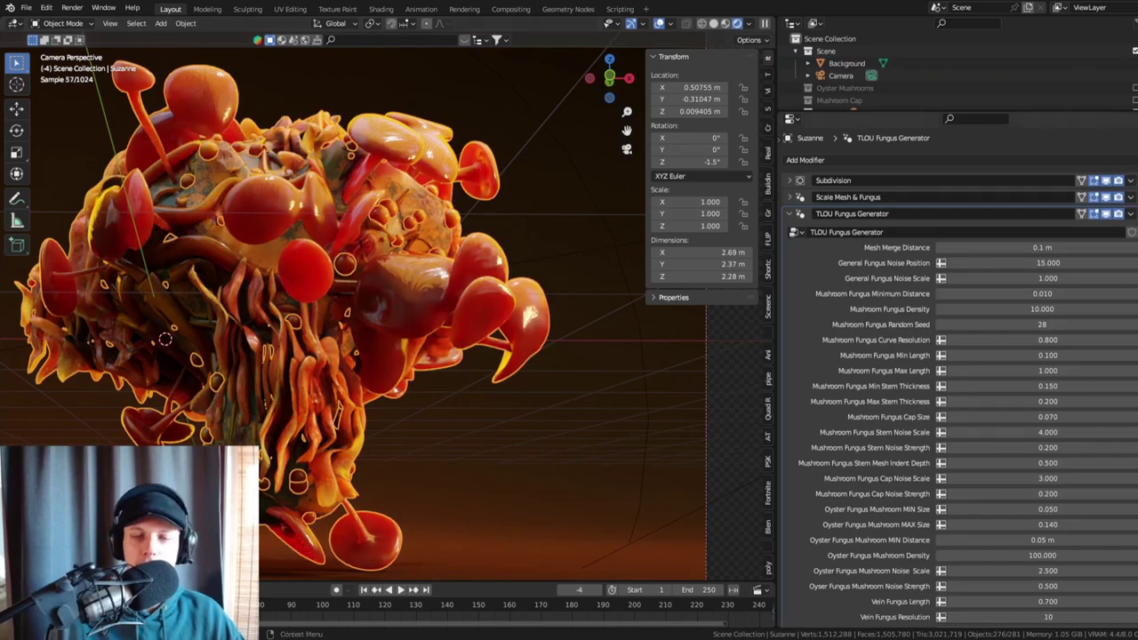
scroll(1126, 564, down, 5)
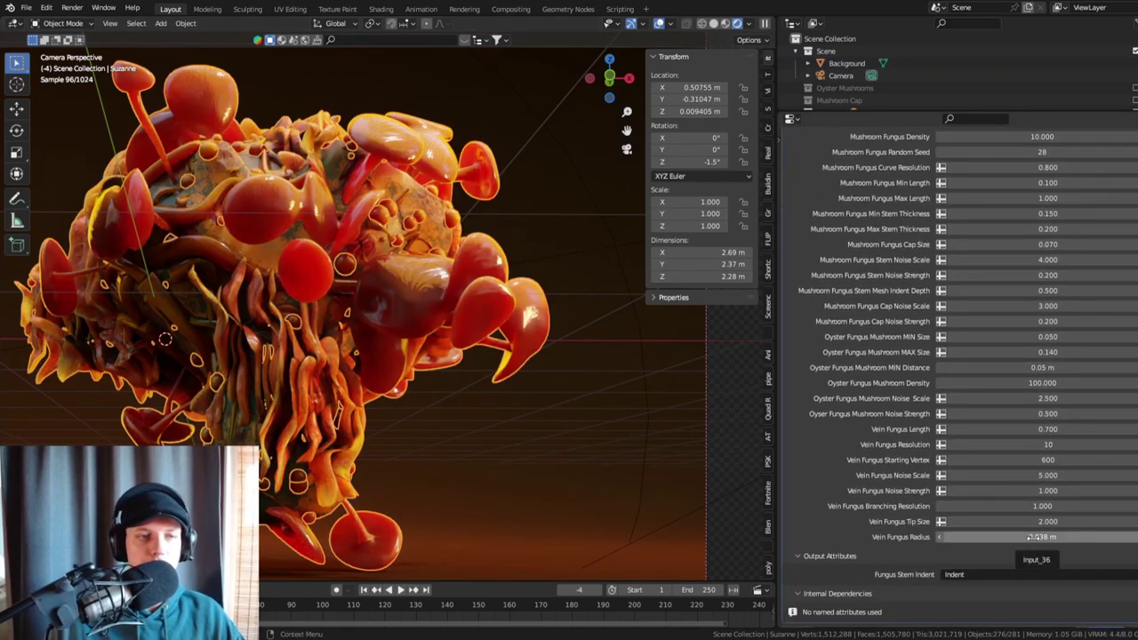
scroll(162, 304, up, 5)
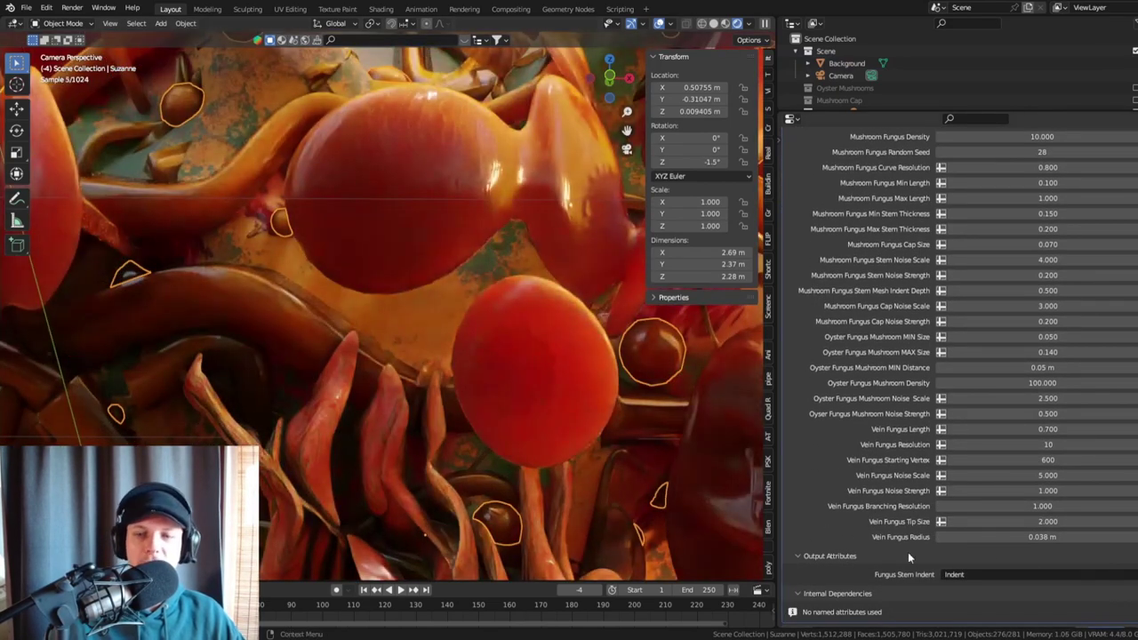
click(1011, 536)
text(.05)
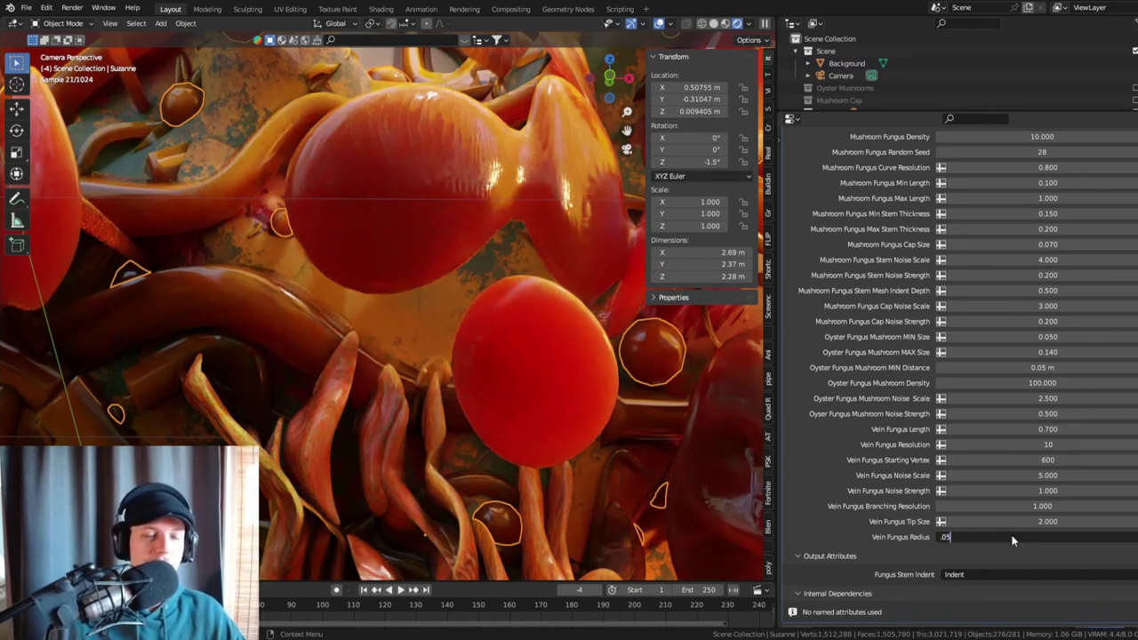
key(Return)
scroll(330, 223, down, 8)
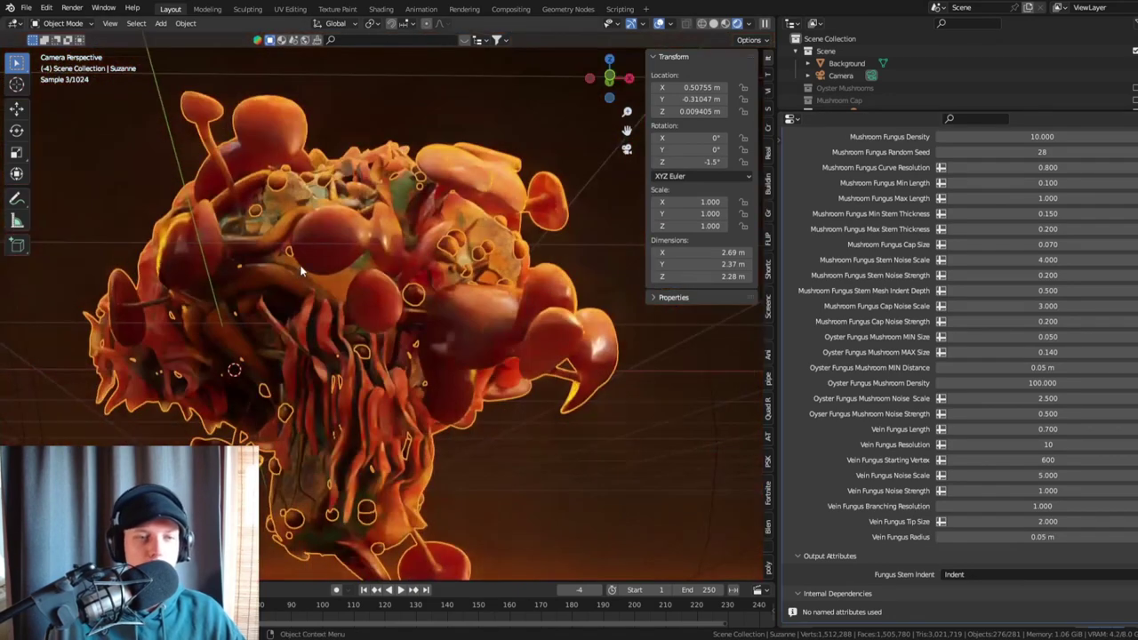
- Scale Suzanne down to 0.875 and move it along the Y axis
click(330, 222)
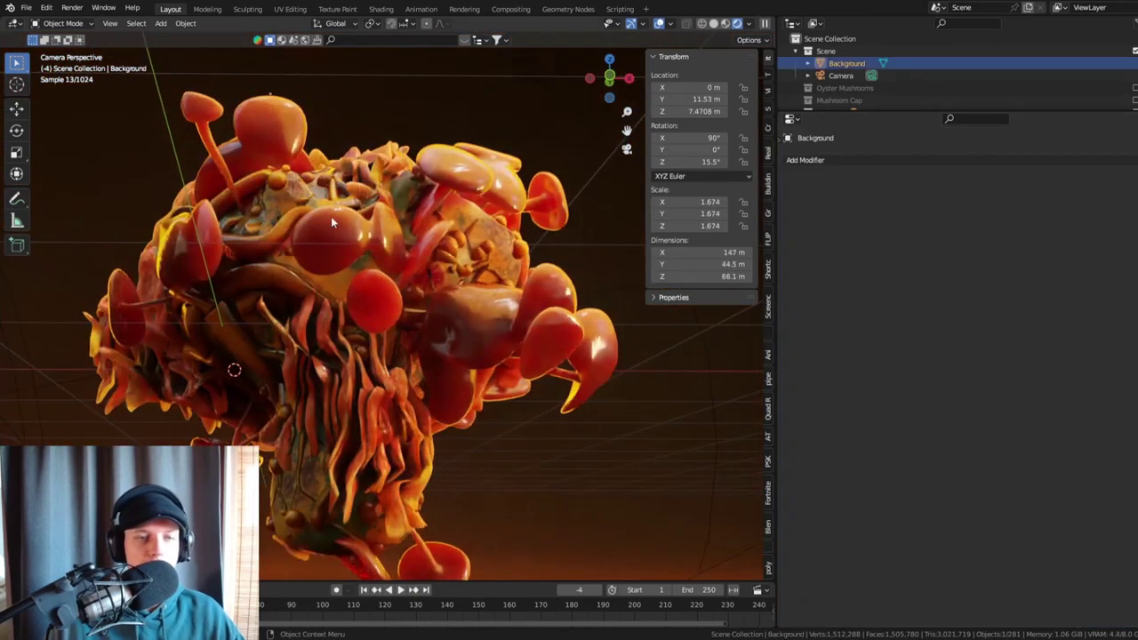
click(255, 297)
scroll(513, 331, down, 5)
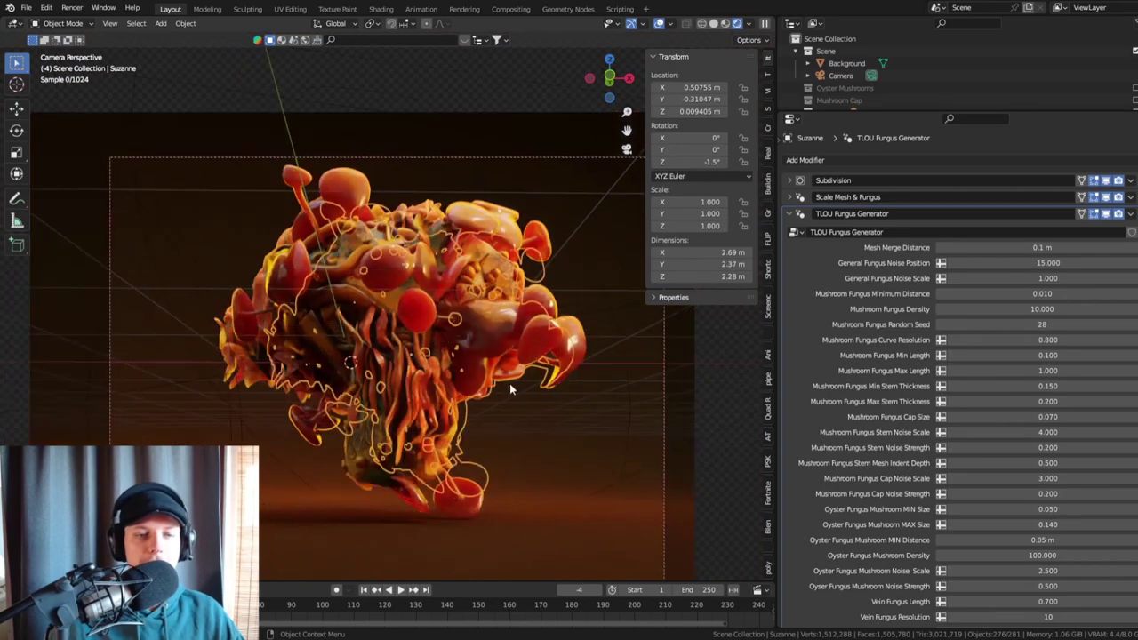
scroll(510, 387, down, 3)
key(g)
key(y)
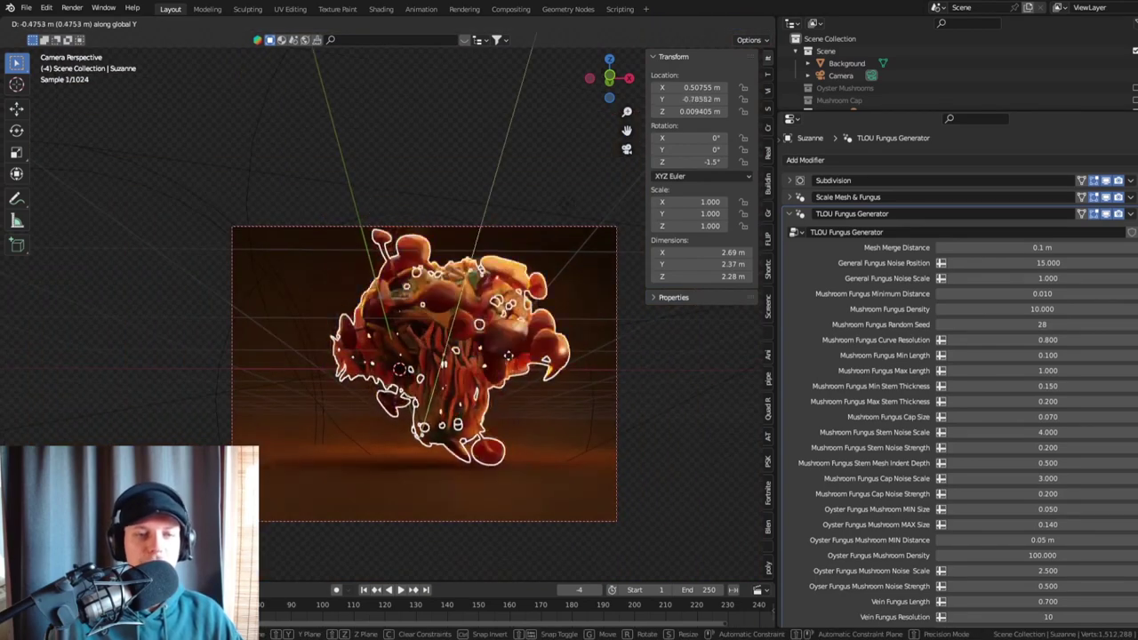
click(508, 356)
key(s)
click(504, 336)
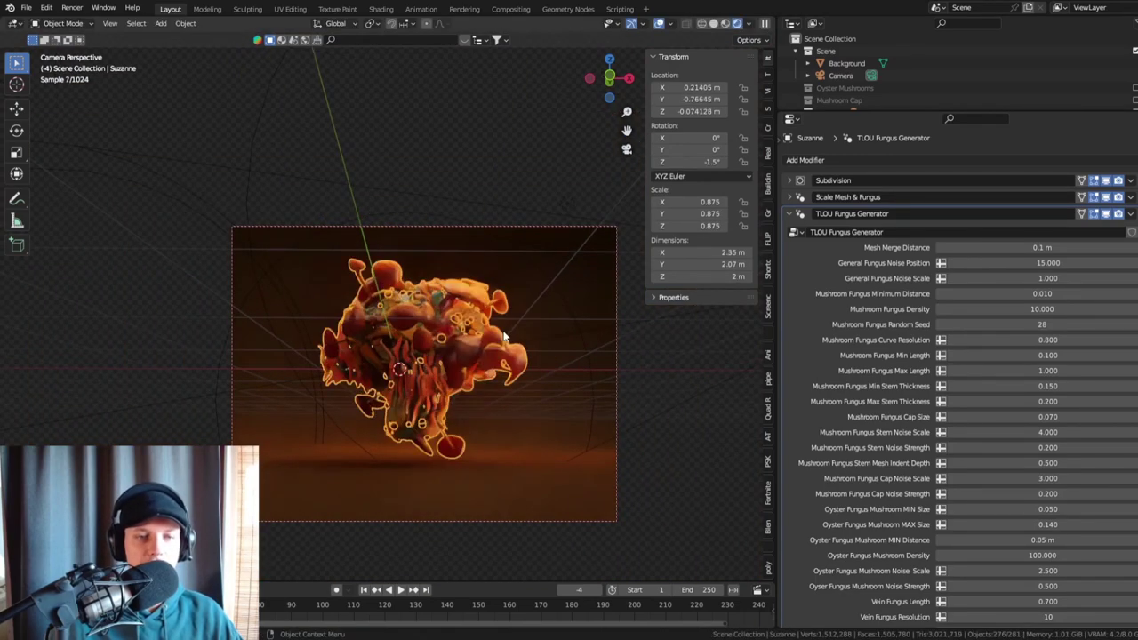
- Push Suzanne further back along Y and bring up its Material Properties
key(g)
key(y)
click(509, 331)
key(g)
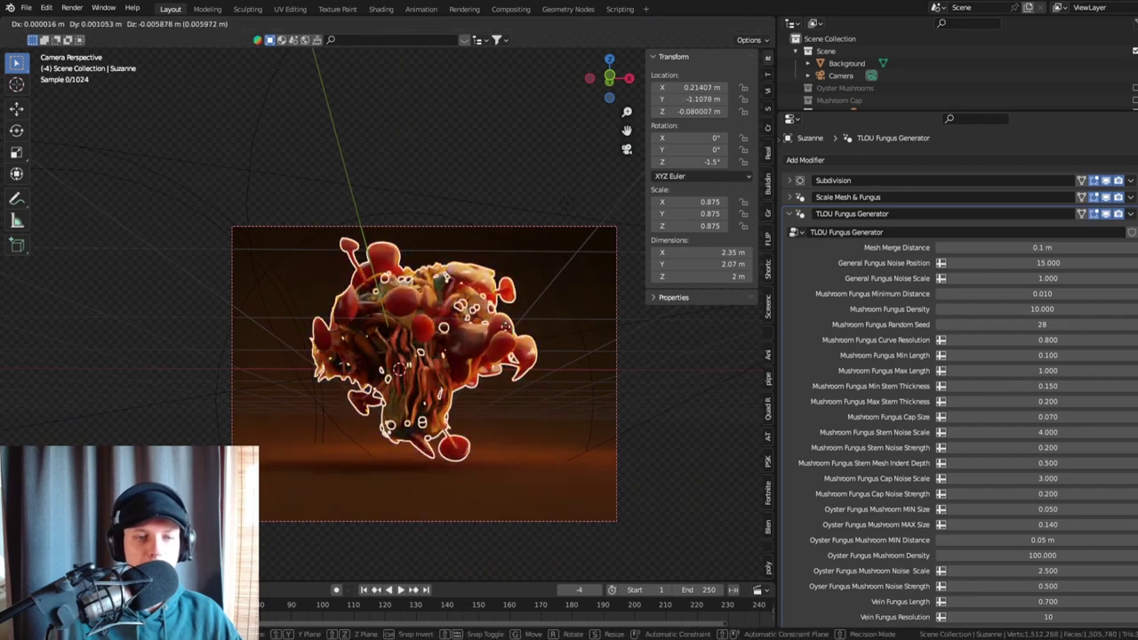
click(507, 335)
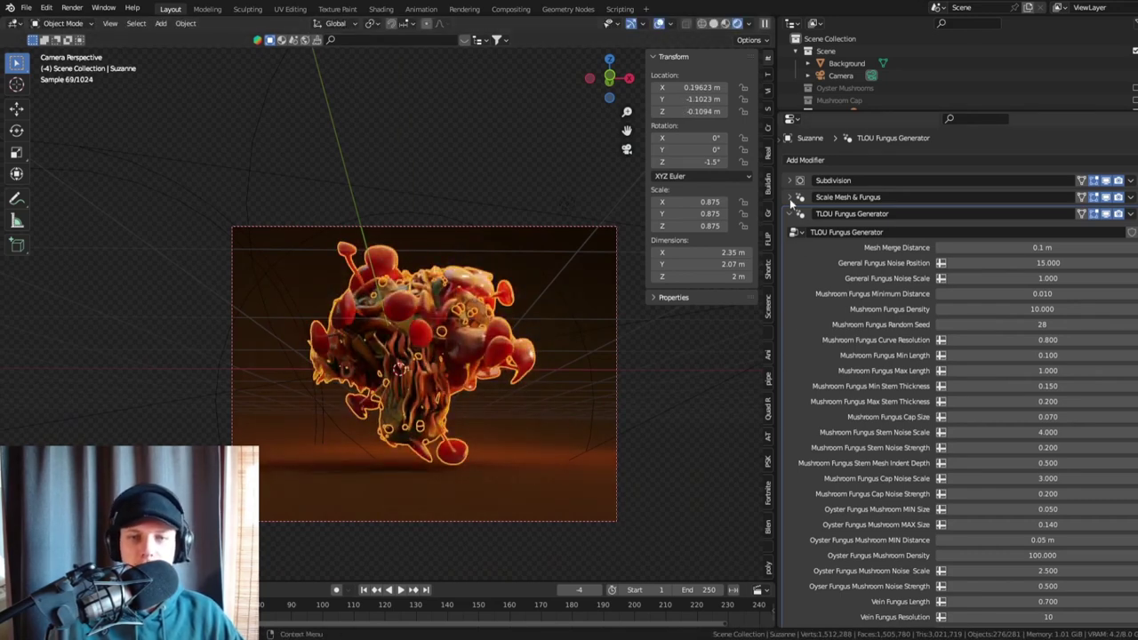
drag(787, 155, 798, 158)
click(786, 357)
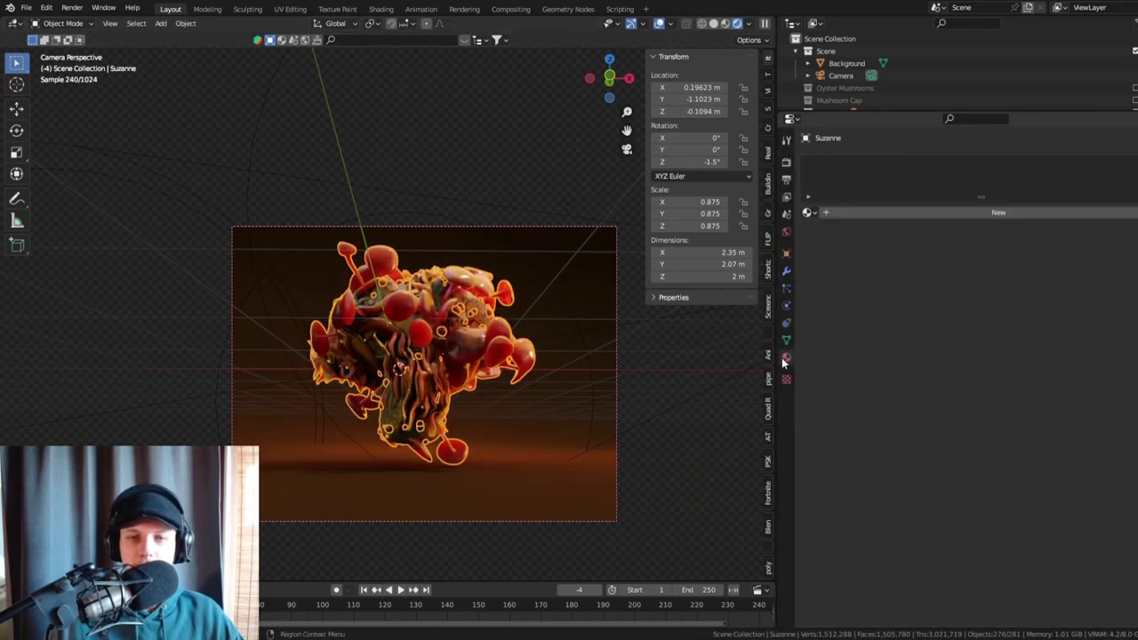
- Assign the existing Main Mesh material to Suzanne
scroll(322, 217, up, 4)
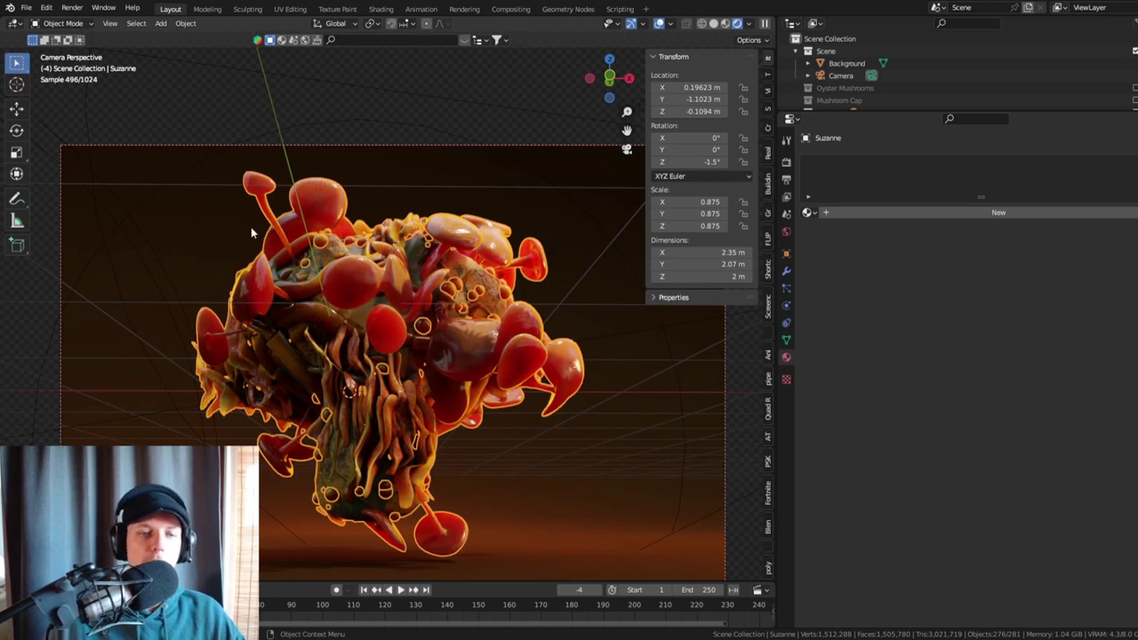
click(25, 7)
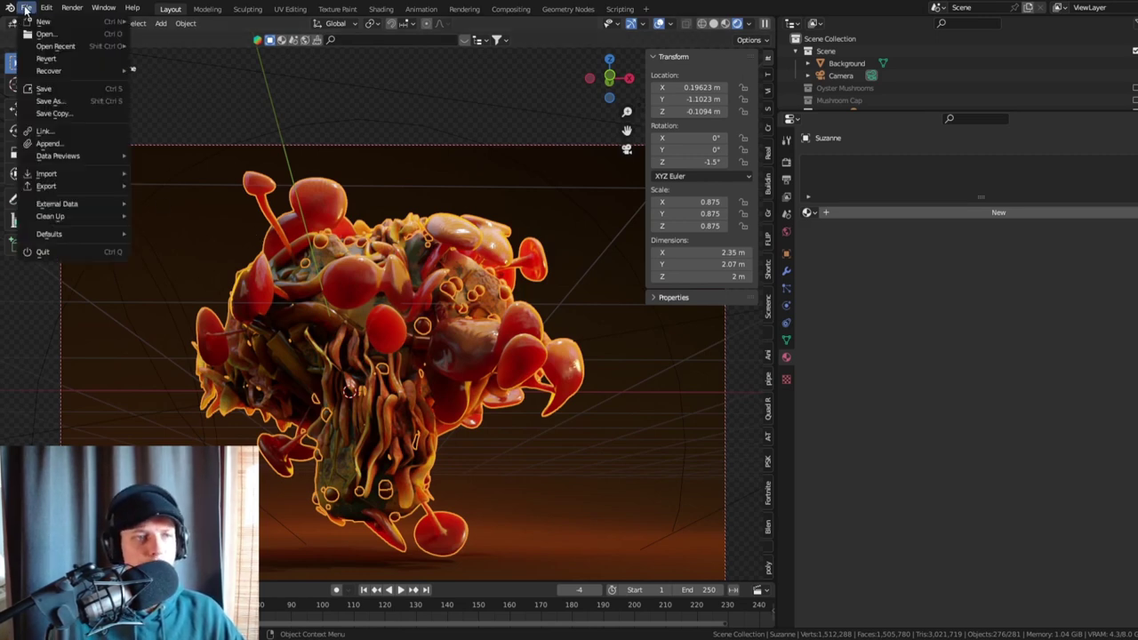
click(49, 144)
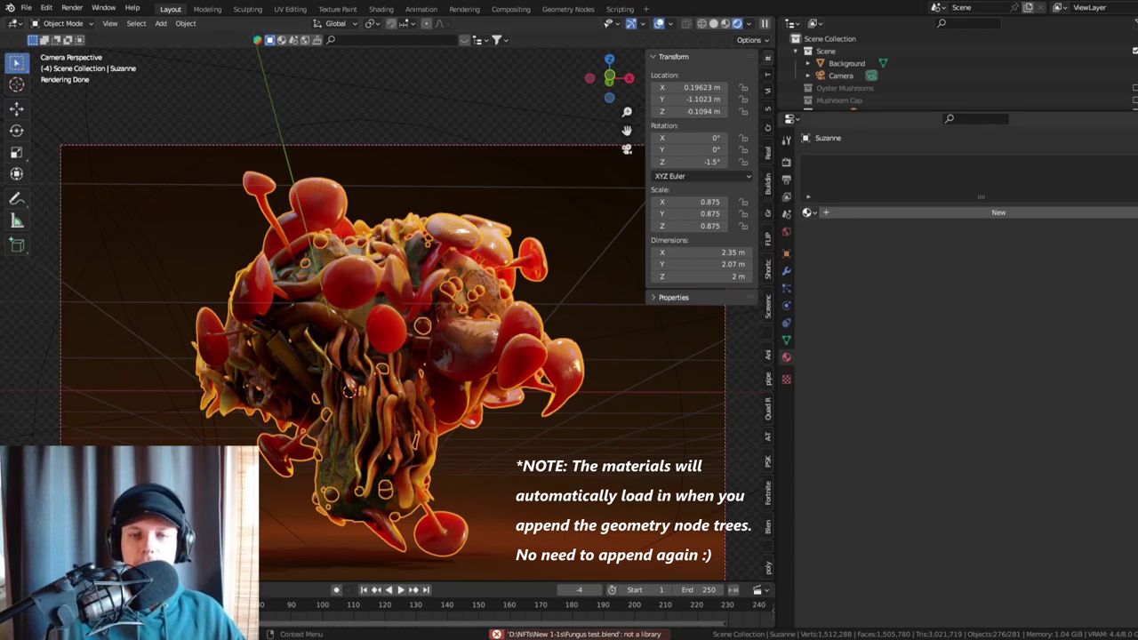
click(809, 213)
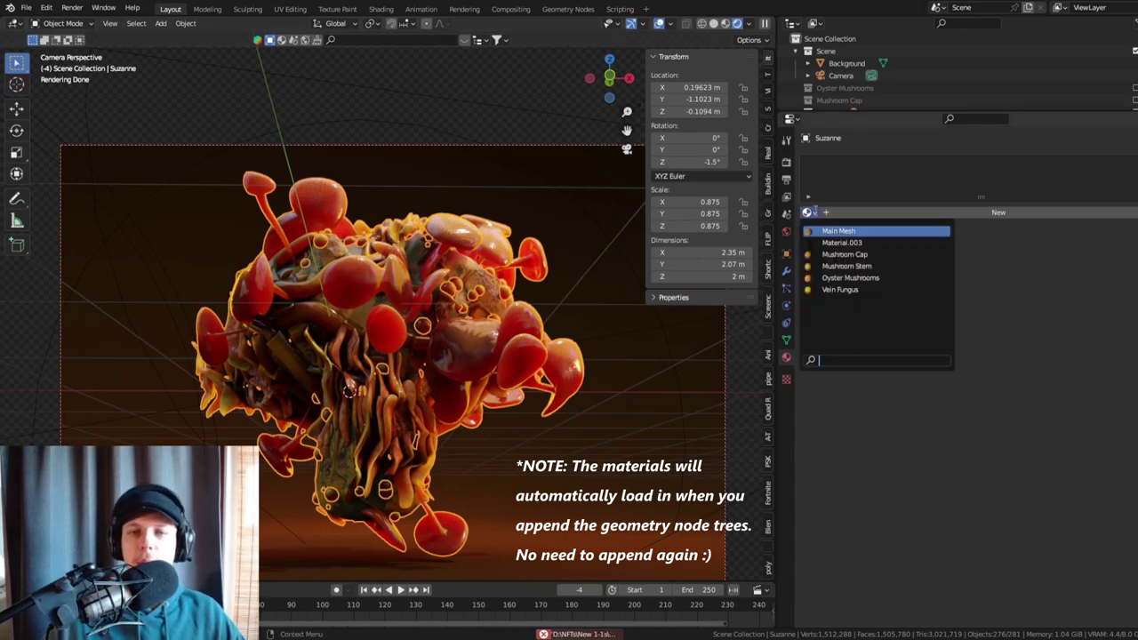
click(838, 230)
- Add material slots for Mushroom Cap, Mushroom Stem and Oyster Mushrooms
scroll(484, 286, up, 5)
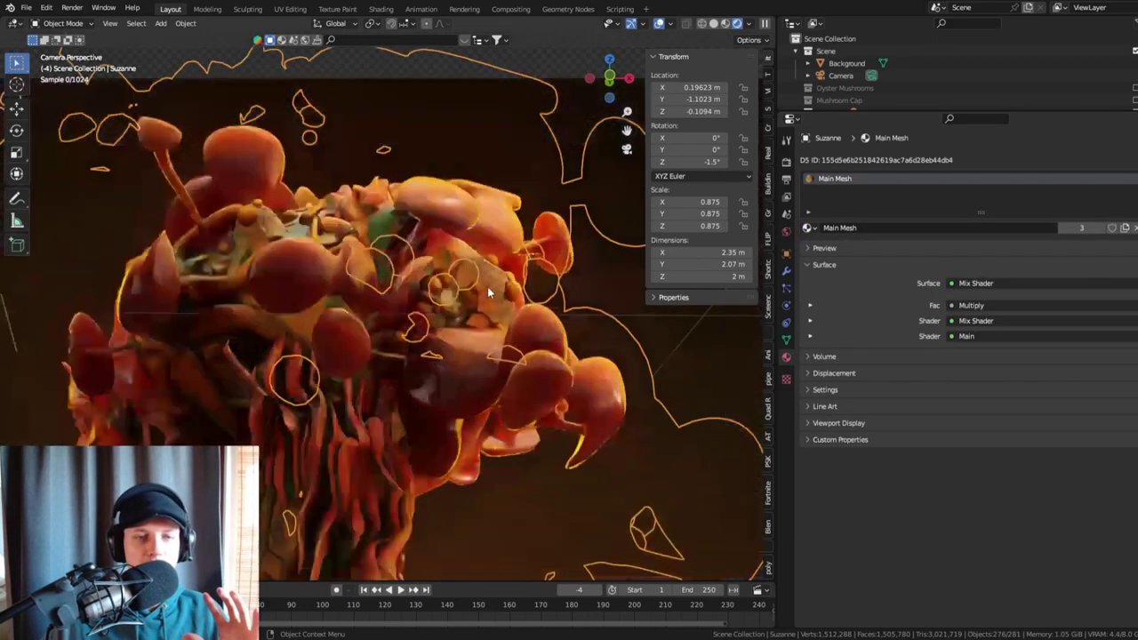
scroll(475, 244, down, 3)
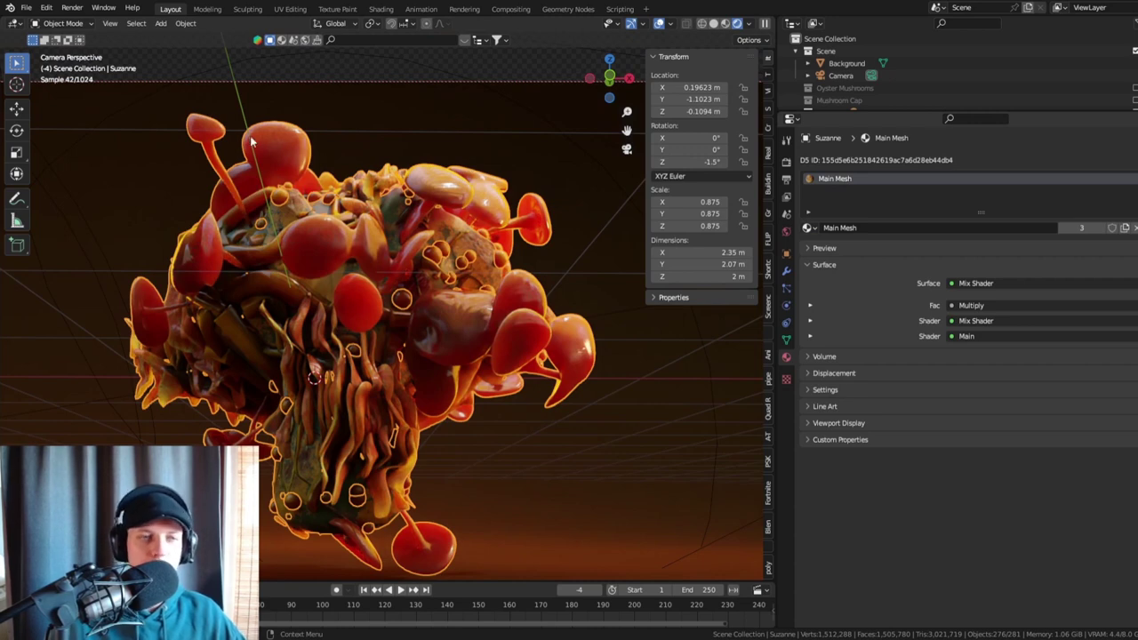
click(1127, 175)
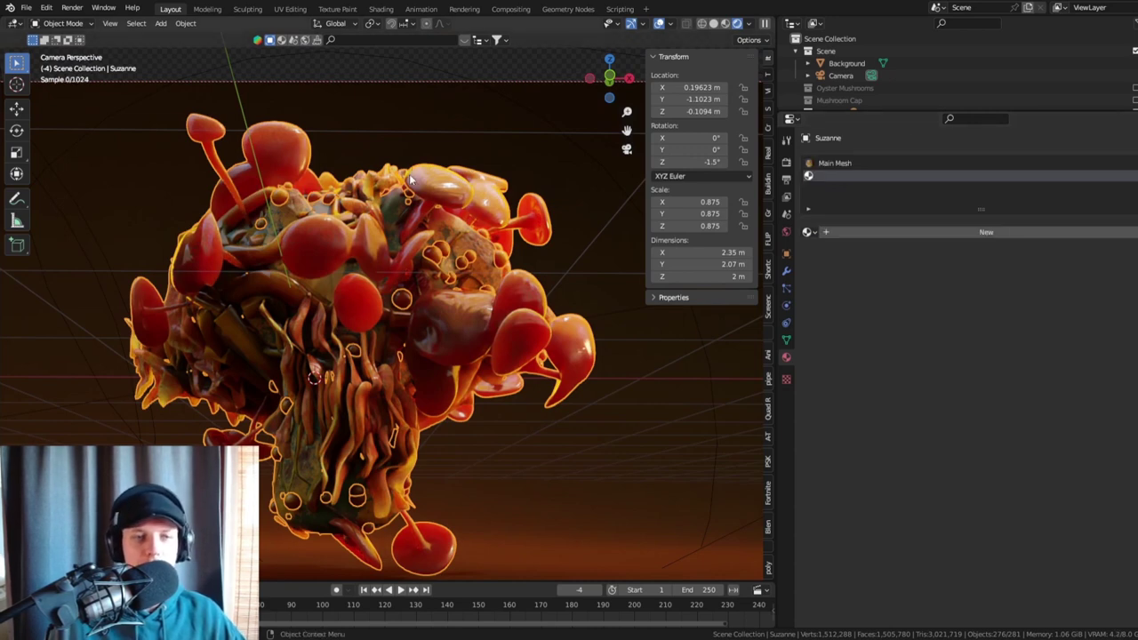
click(812, 233)
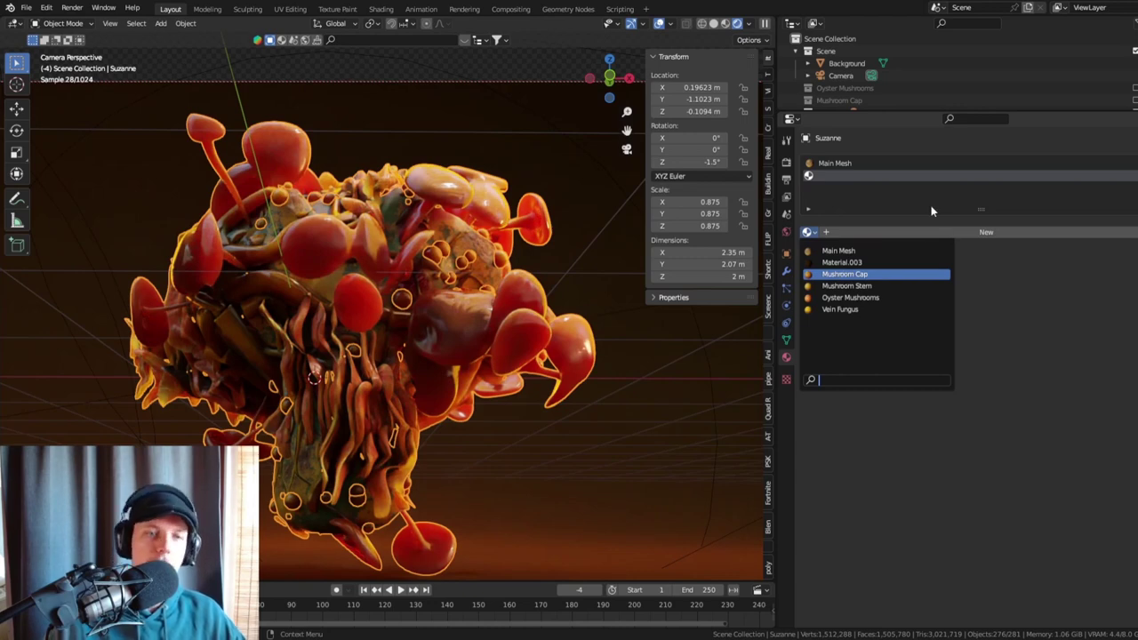
key(Return)
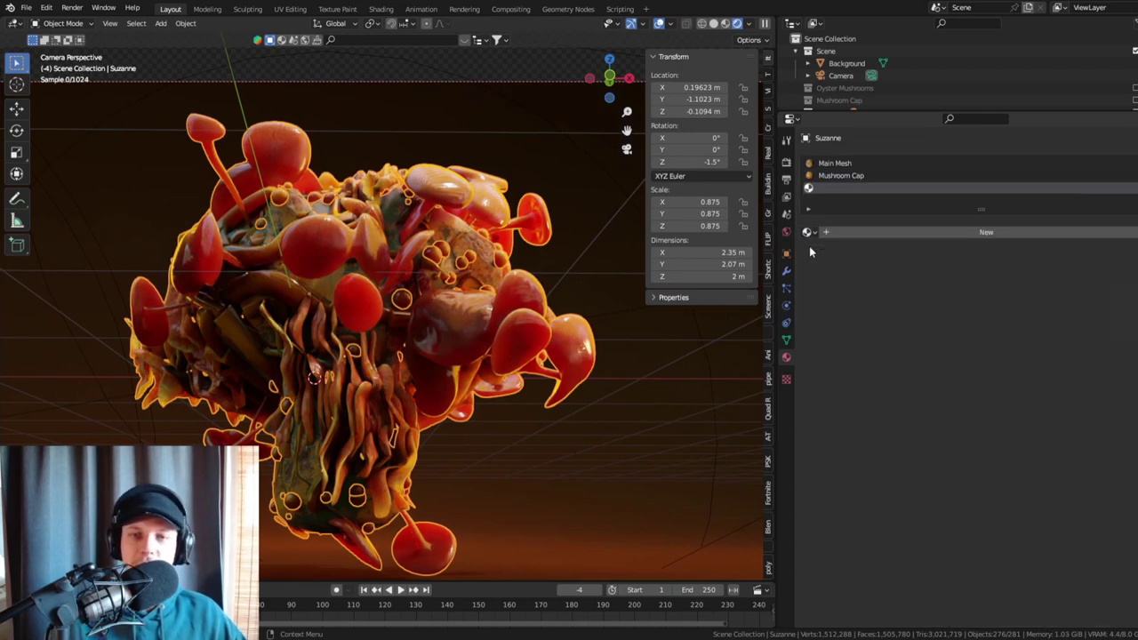
click(808, 235)
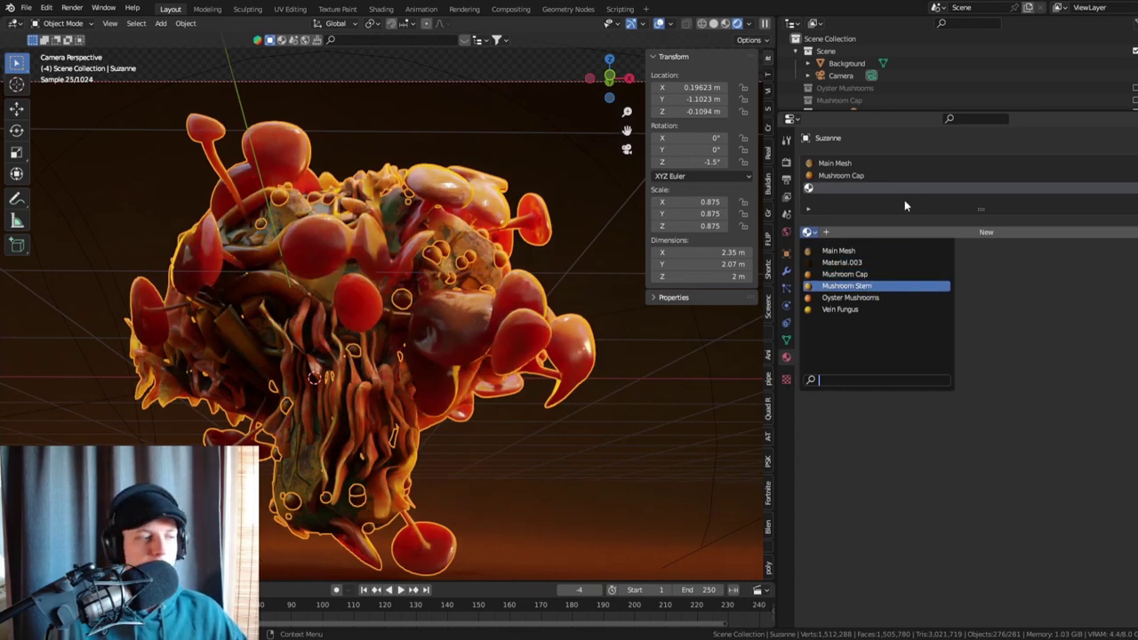
key(Return)
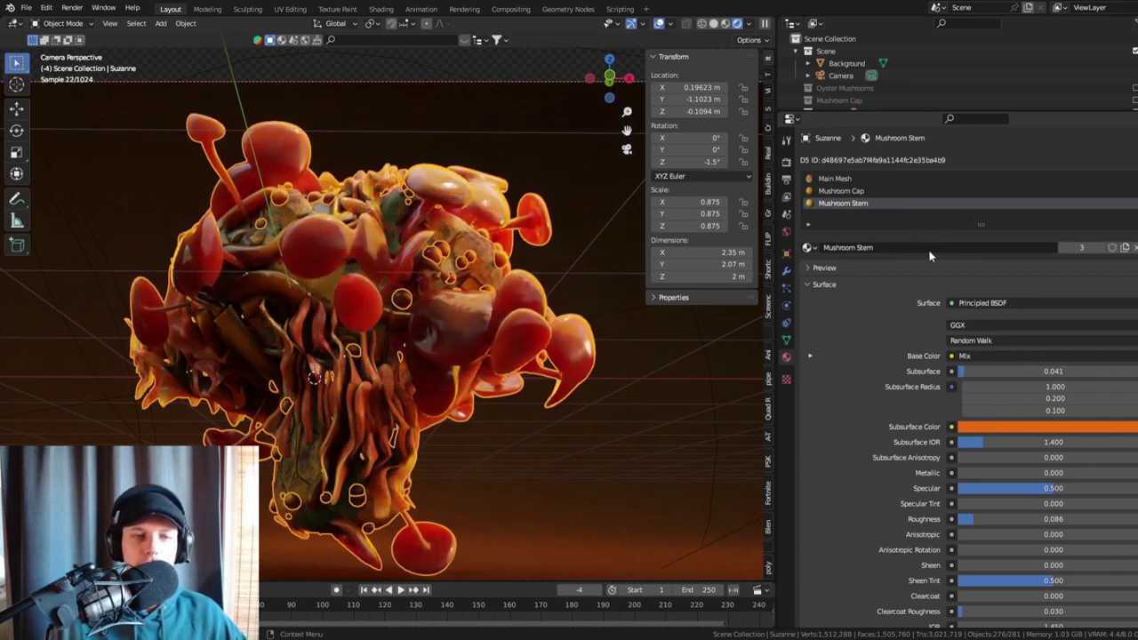
click(808, 232)
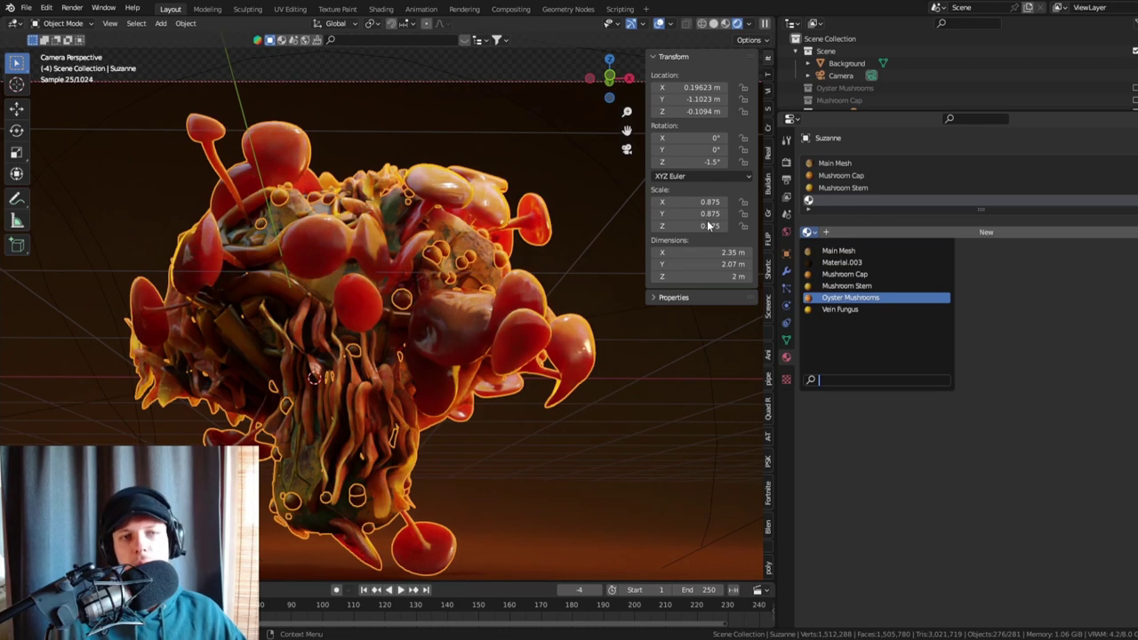
key(Return)
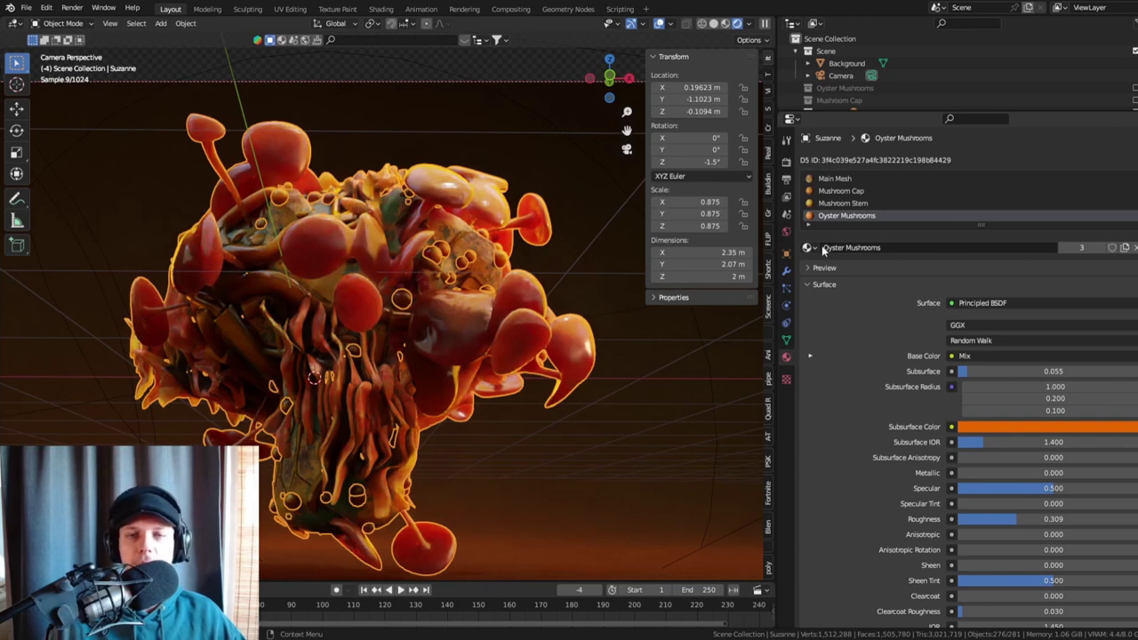
- Add a Vein Fungus material slot and split the viewport into two side-by-side views
click(1131, 179)
click(807, 237)
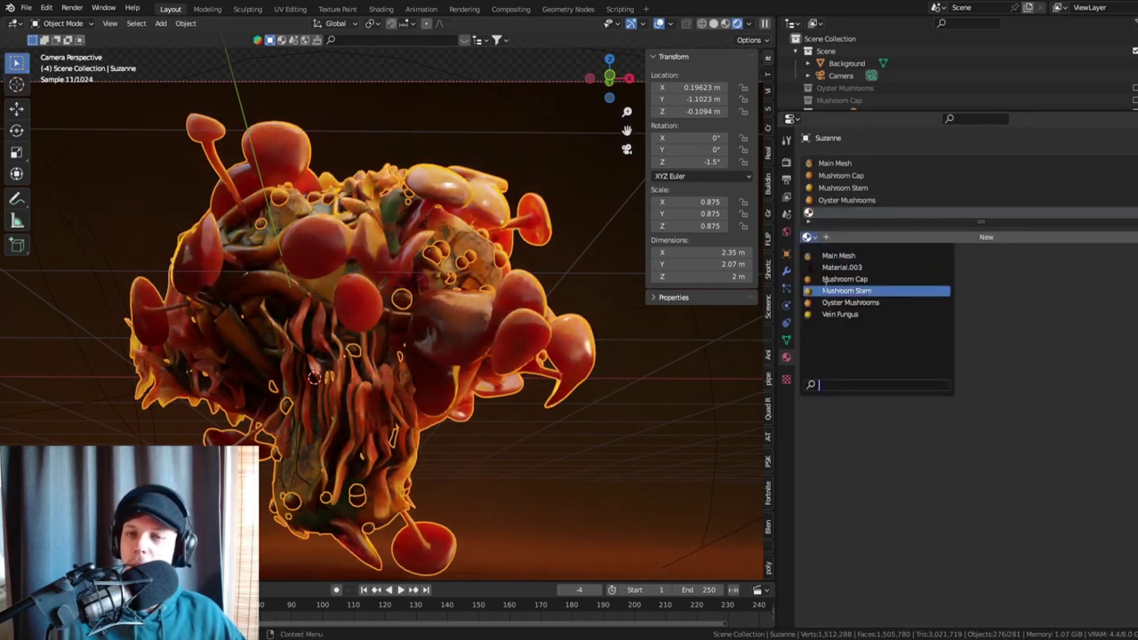
key(Down)
key(Down)
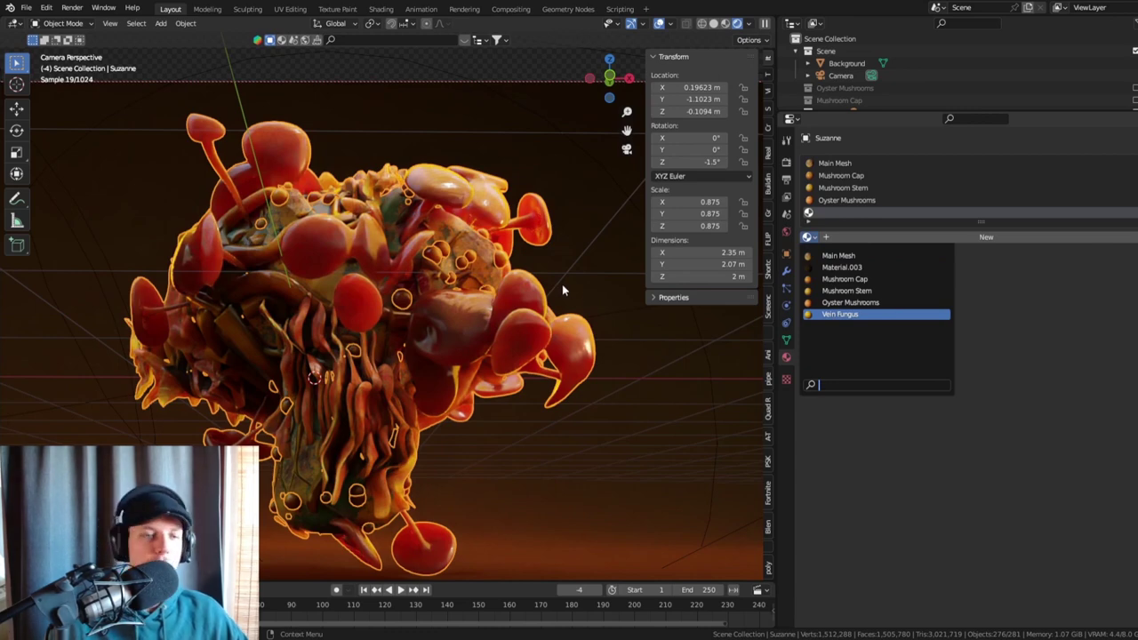
key(Return)
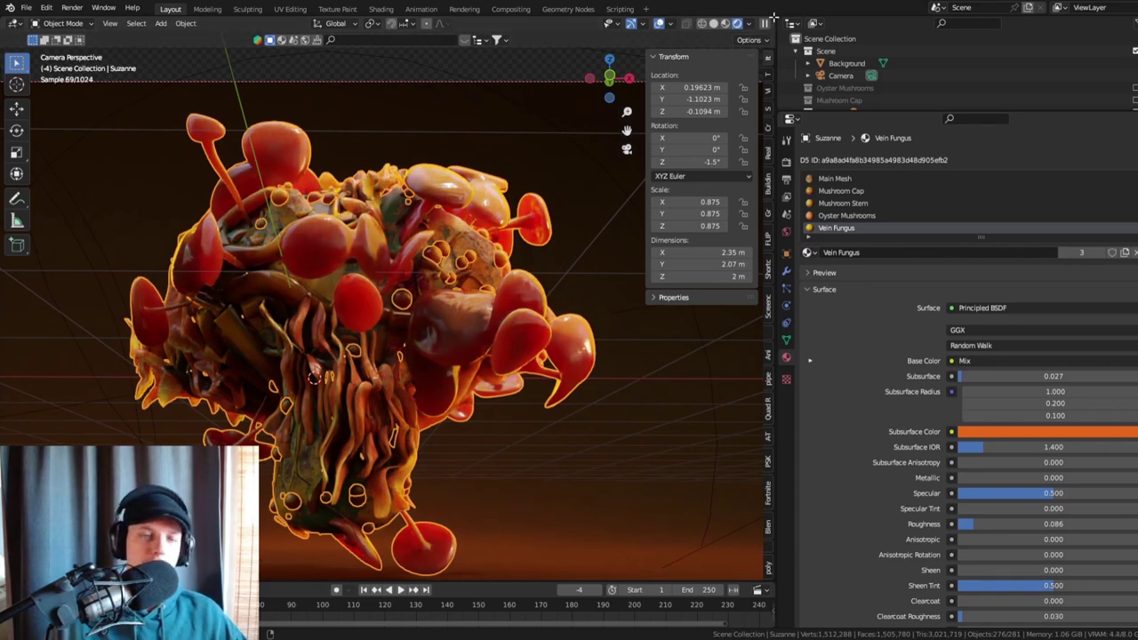
mouse_move(770, 19)
mouse_down()
mouse_move(485, 178)
mouse_move(444, 267)
mouse_up()
scroll(148, 389, up, 2)
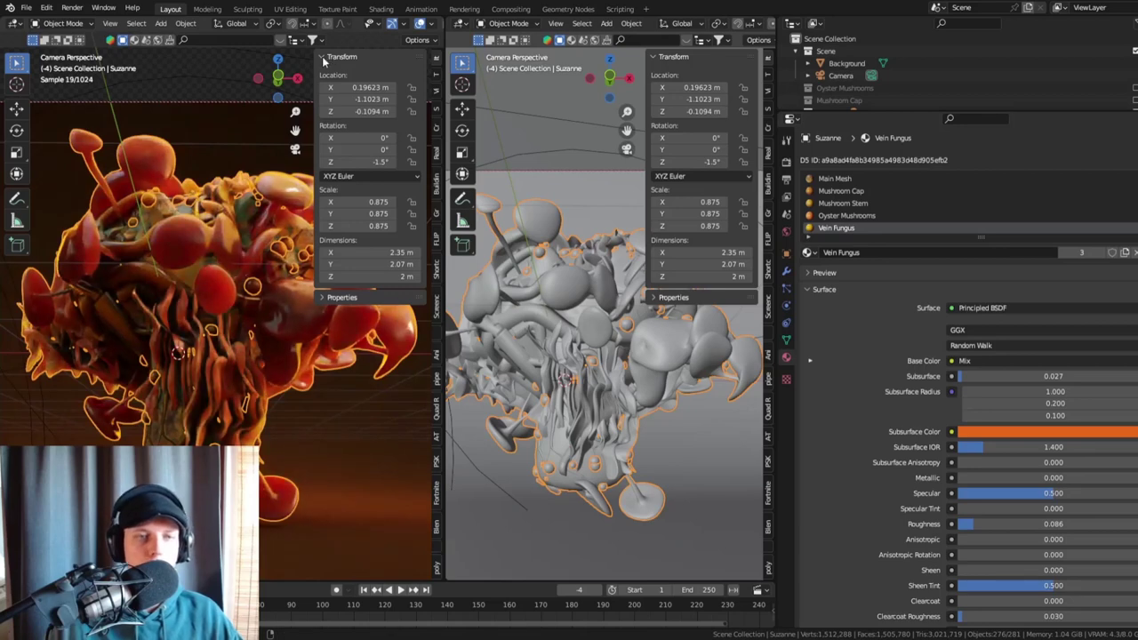
- Widen the right-hand area and turn it into a Shader Editor showing the Main Mesh node tree
click(325, 57)
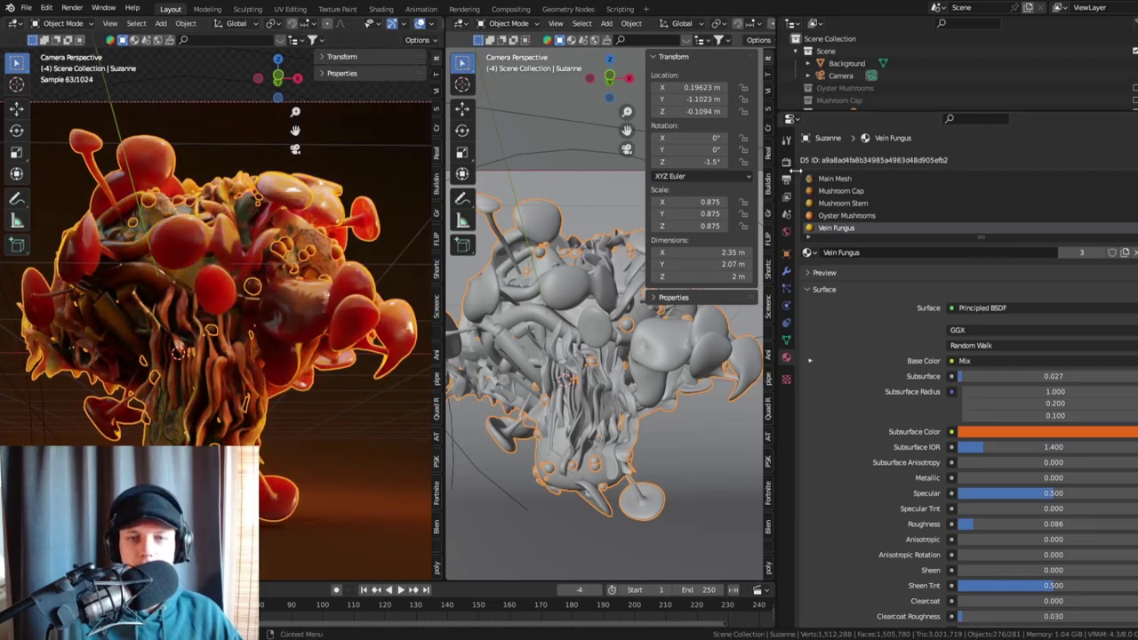
drag(773, 178, 978, 178)
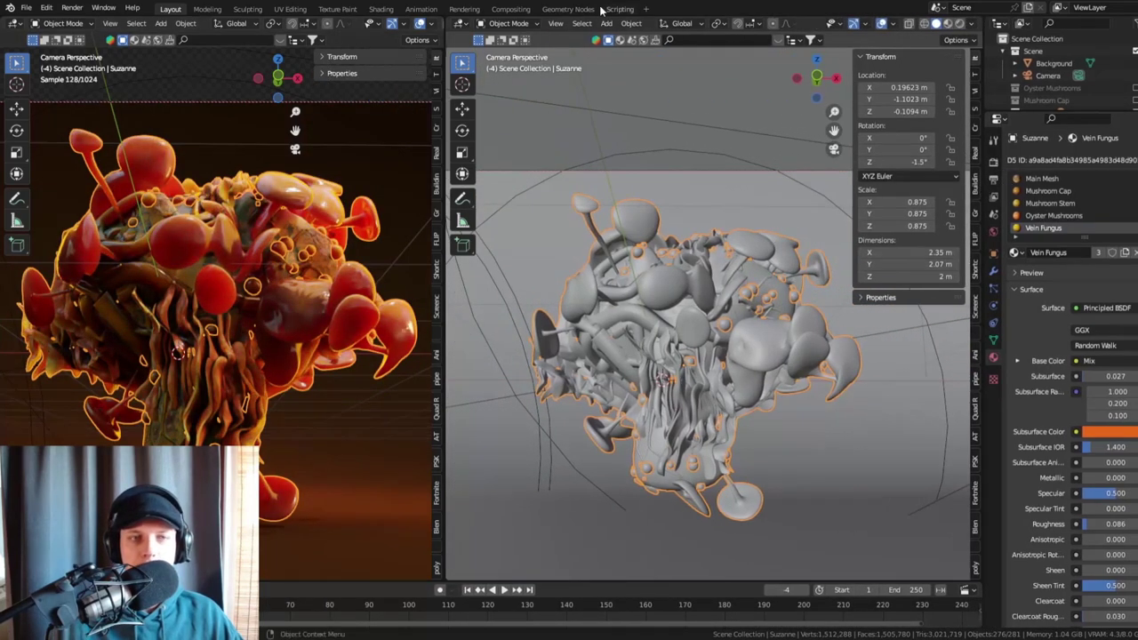
click(462, 23)
click(498, 140)
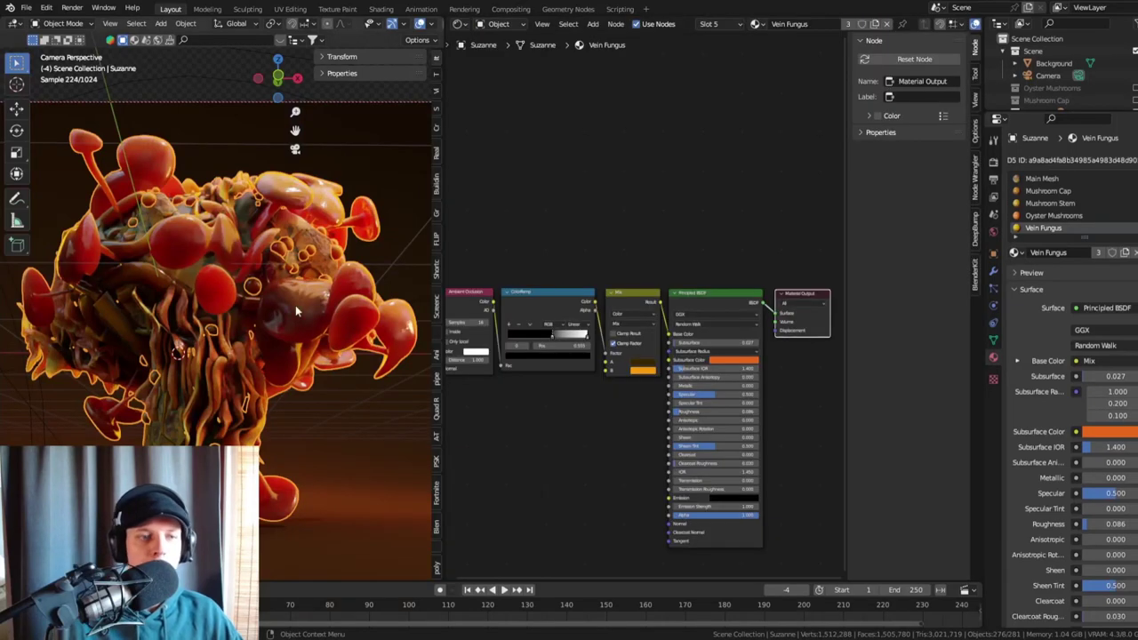
click(381, 213)
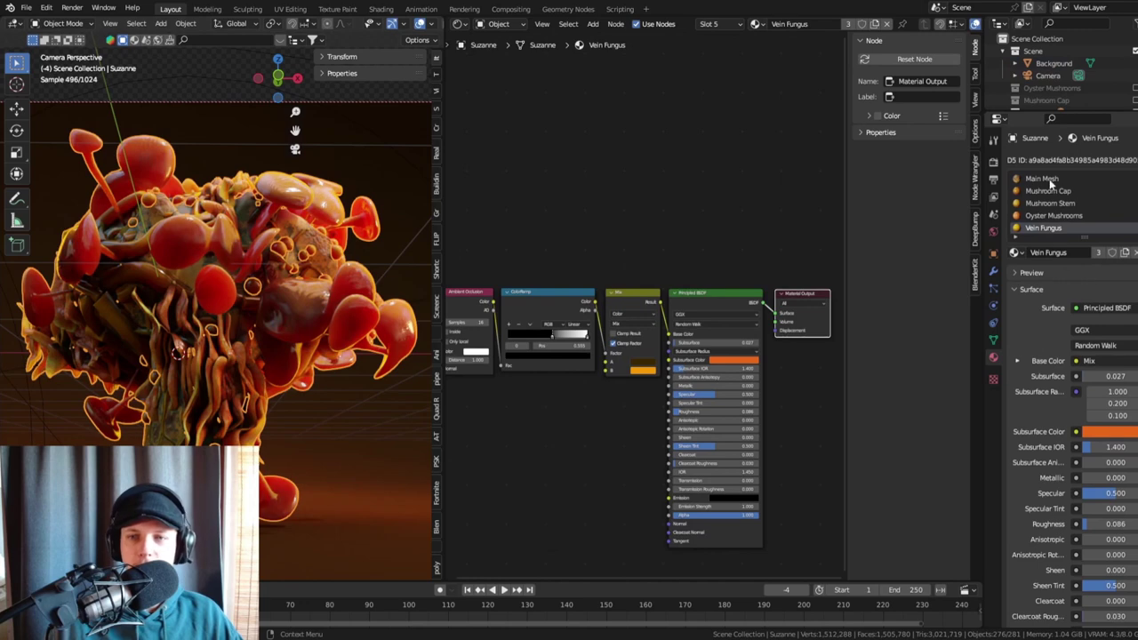
click(1045, 178)
- Pan and zoom the node tree past Wound Core to centre Contact Accent and Mold Color
scroll(536, 250, down, 6)
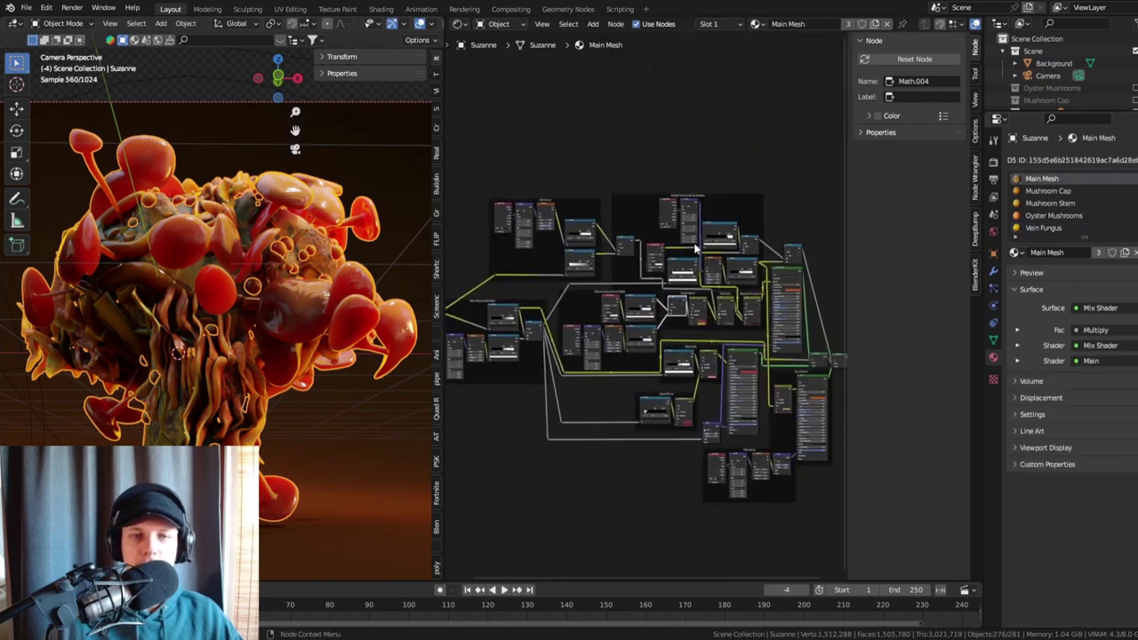
scroll(706, 253, up, 5)
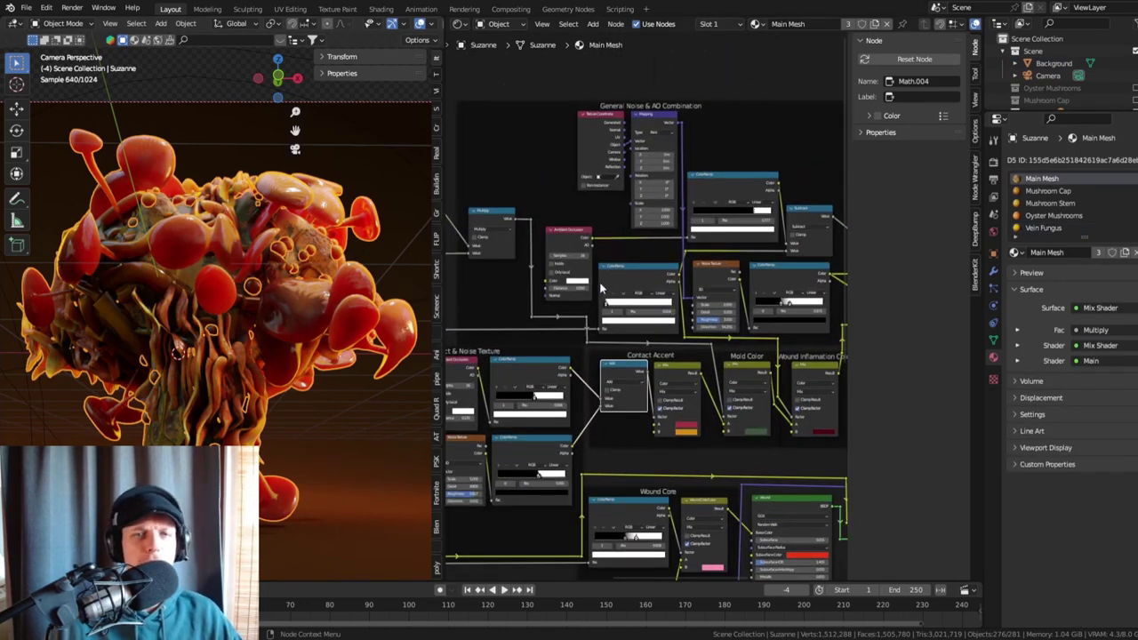
middle_drag(706, 336, 686, 256)
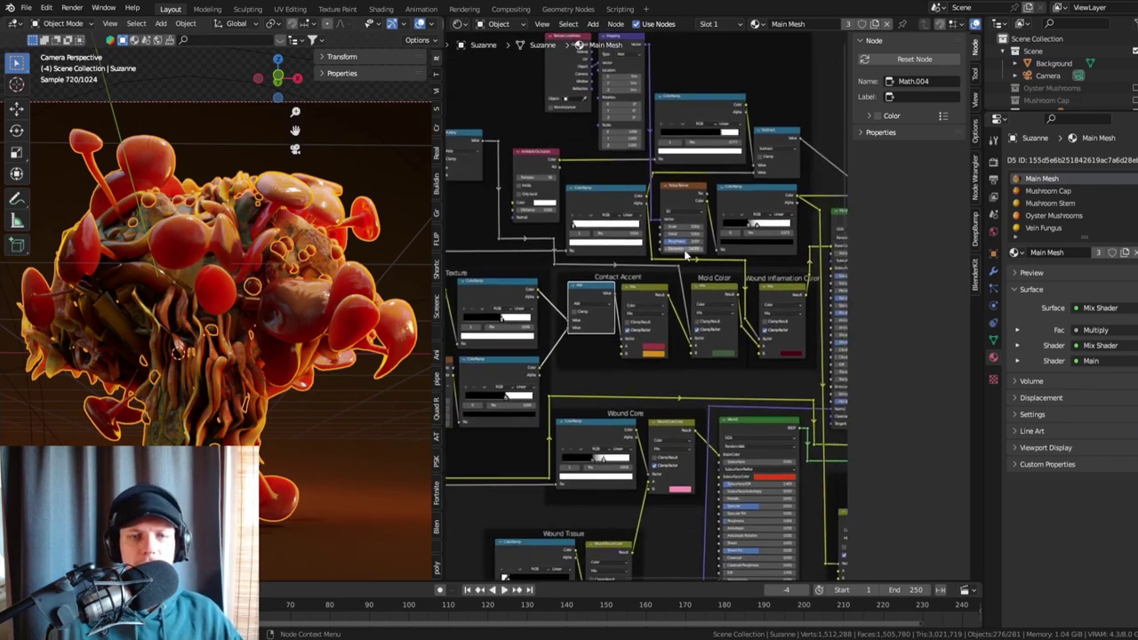
middle_drag(586, 133, 595, 248)
scroll(596, 249, up, 3)
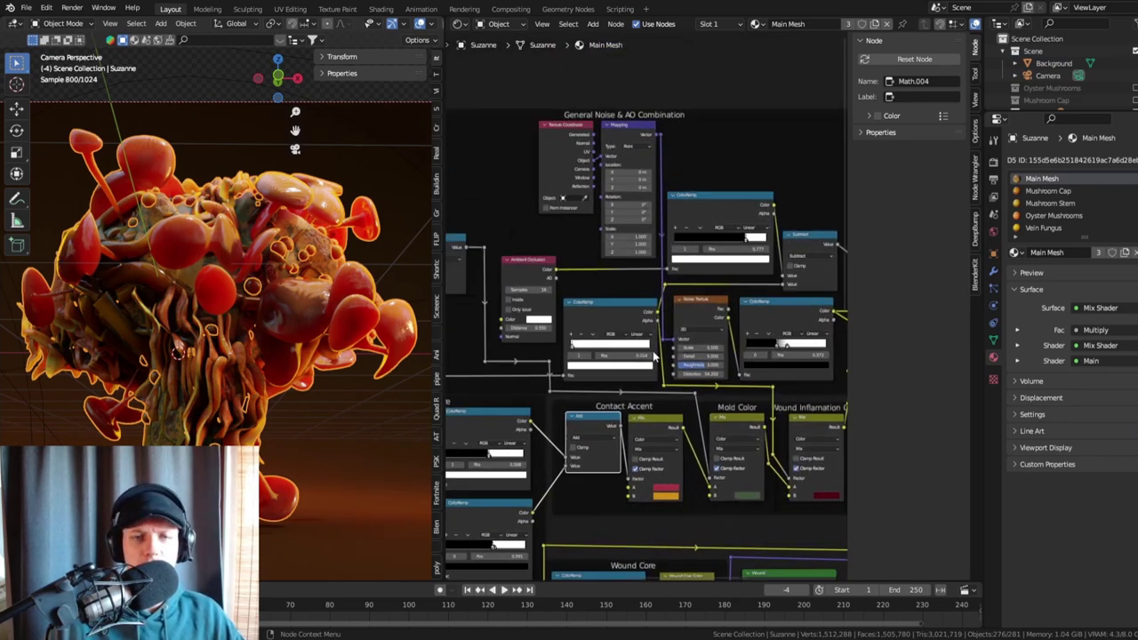
middle_drag(713, 375, 714, 278)
scroll(714, 279, down, 2)
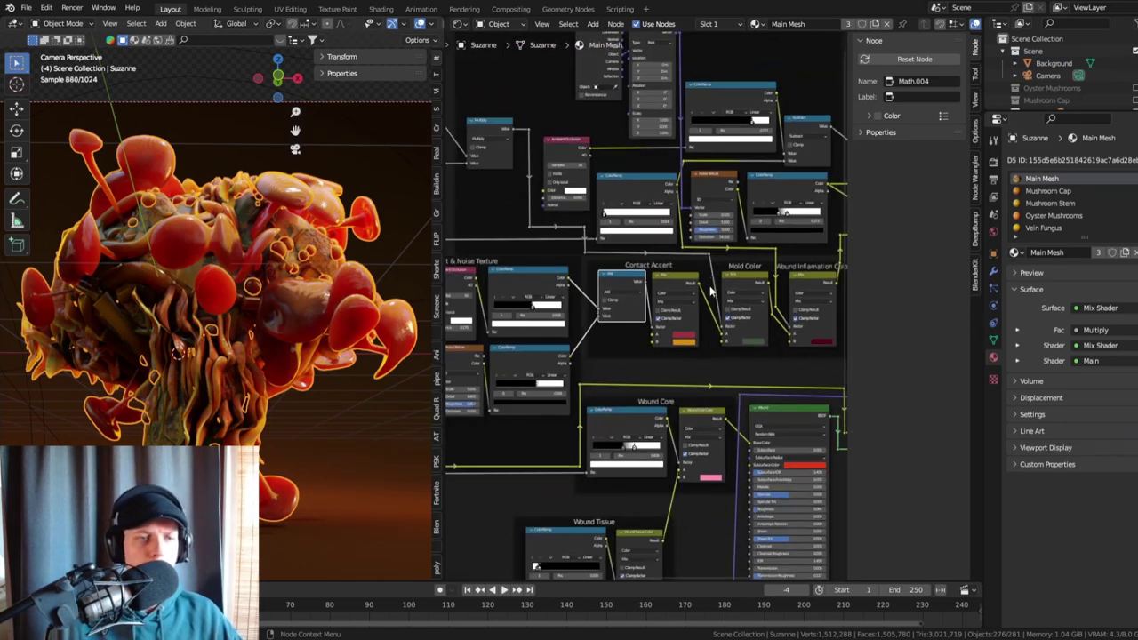
scroll(711, 284, up, 2)
middle_drag(724, 367, 667, 314)
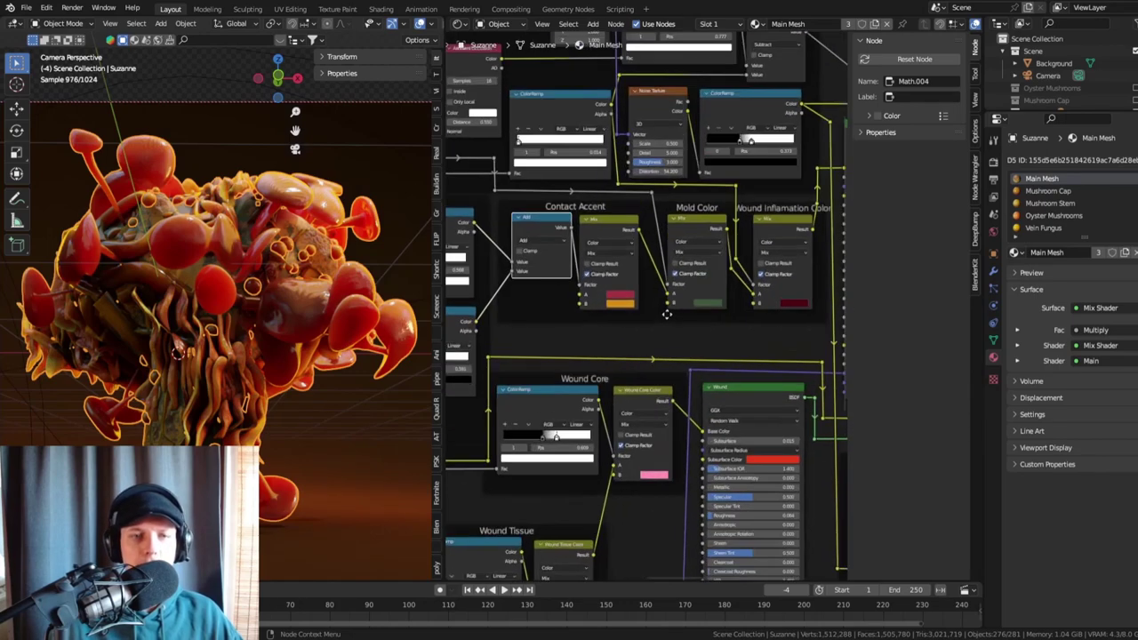
scroll(705, 421, up, 1)
scroll(712, 293, up, 3)
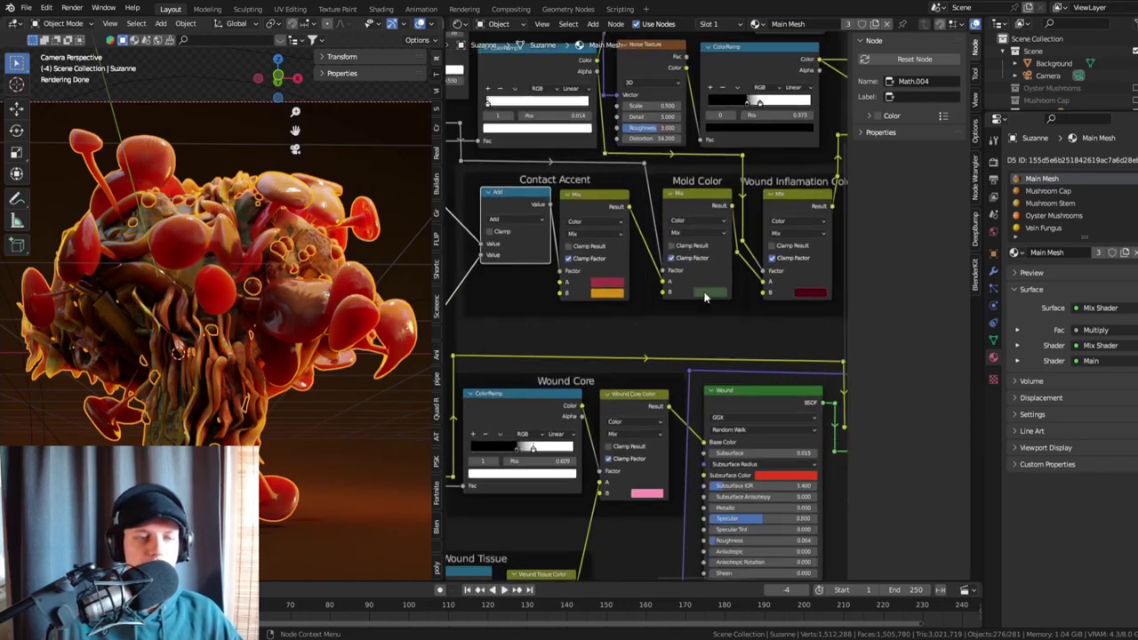
middle_drag(688, 194, 665, 230)
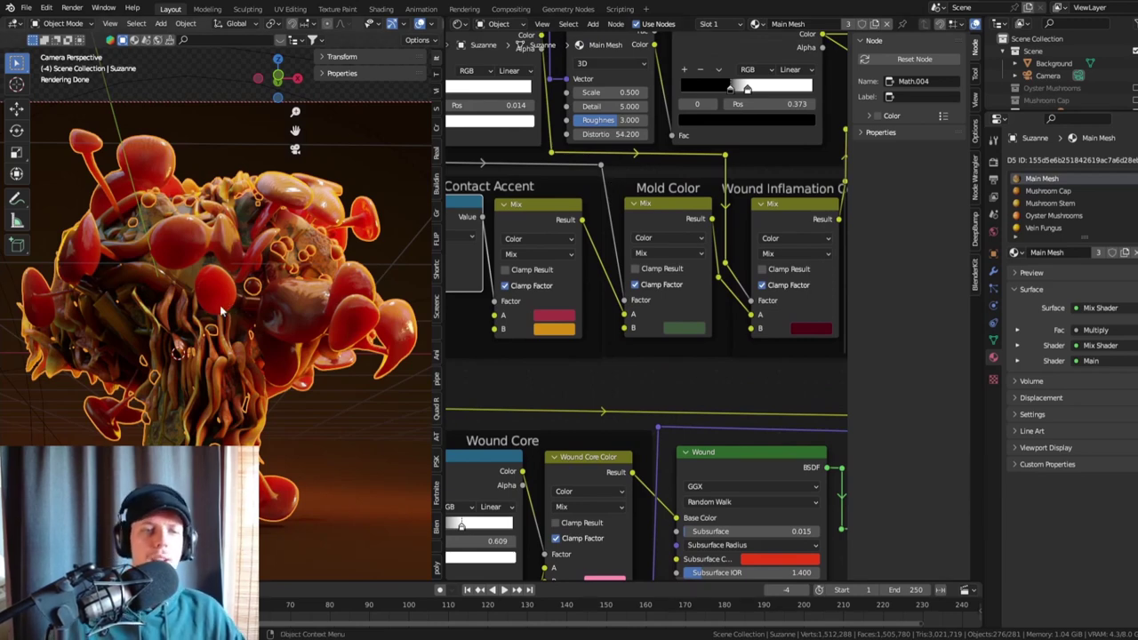
- Set the Mold Color mix's B colour to a saturated green (H 0.327, S 0.806, V 0.214)
scroll(657, 334, up, 1)
click(662, 322)
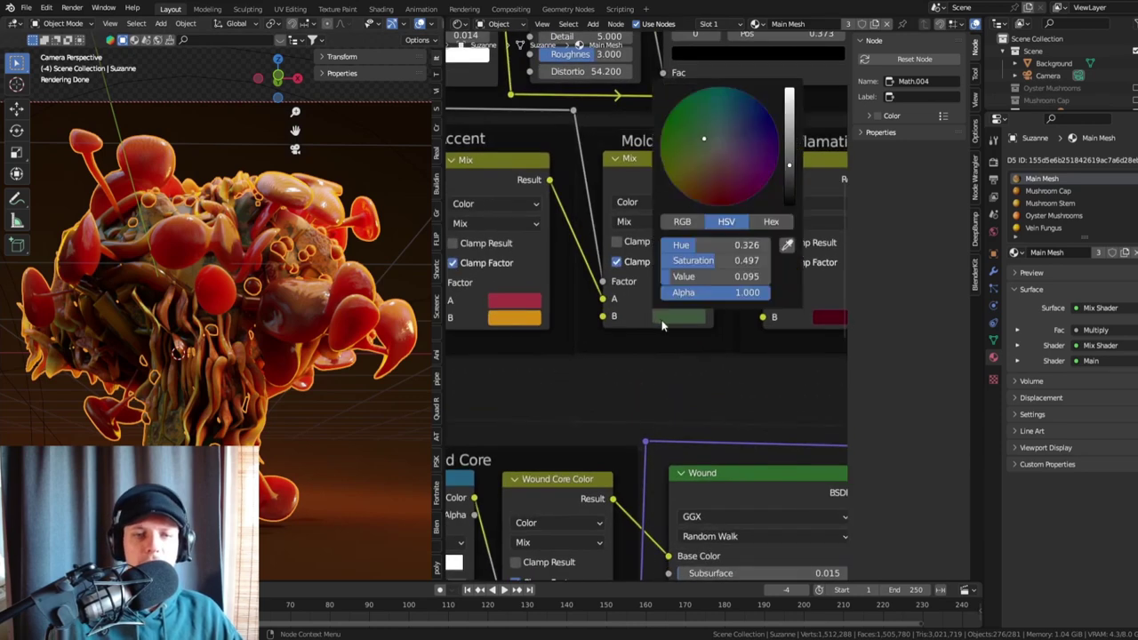
scroll(747, 132, up, 4)
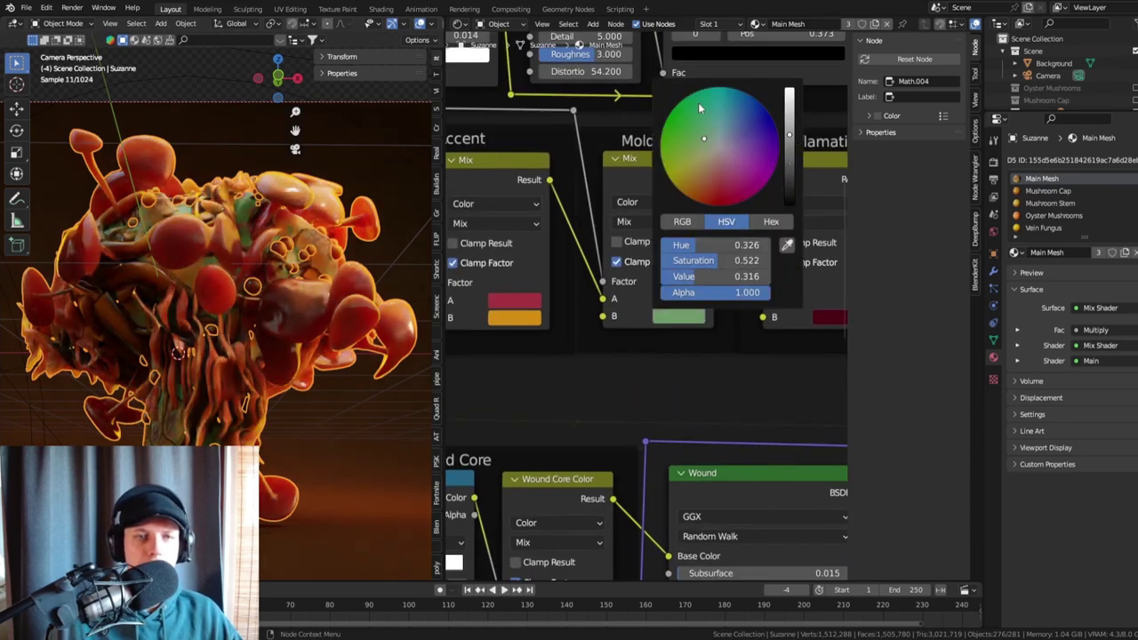
mouse_move(698, 102)
mouse_down()
mouse_move(722, 99)
mouse_move(778, 134)
mouse_move(760, 98)
mouse_move(722, 85)
mouse_move(680, 98)
mouse_move(660, 139)
mouse_move(709, 121)
mouse_move(690, 147)
mouse_up()
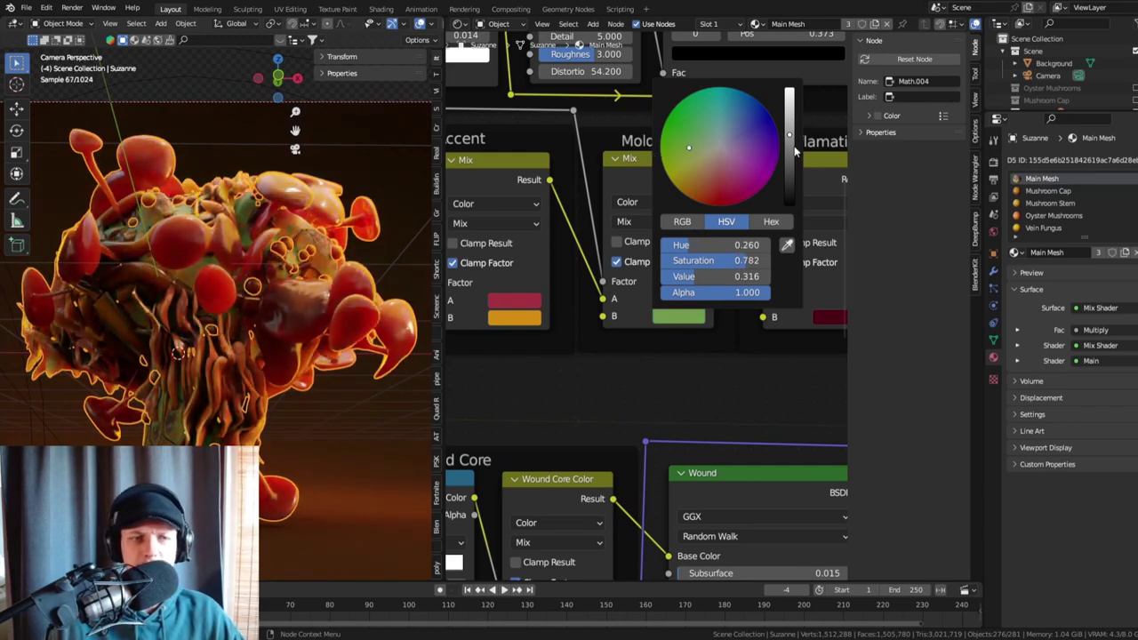
scroll(710, 162, down, 2)
mouse_move(710, 162)
mouse_down()
mouse_move(680, 168)
mouse_move(680, 149)
mouse_move(696, 165)
mouse_move(682, 159)
mouse_up()
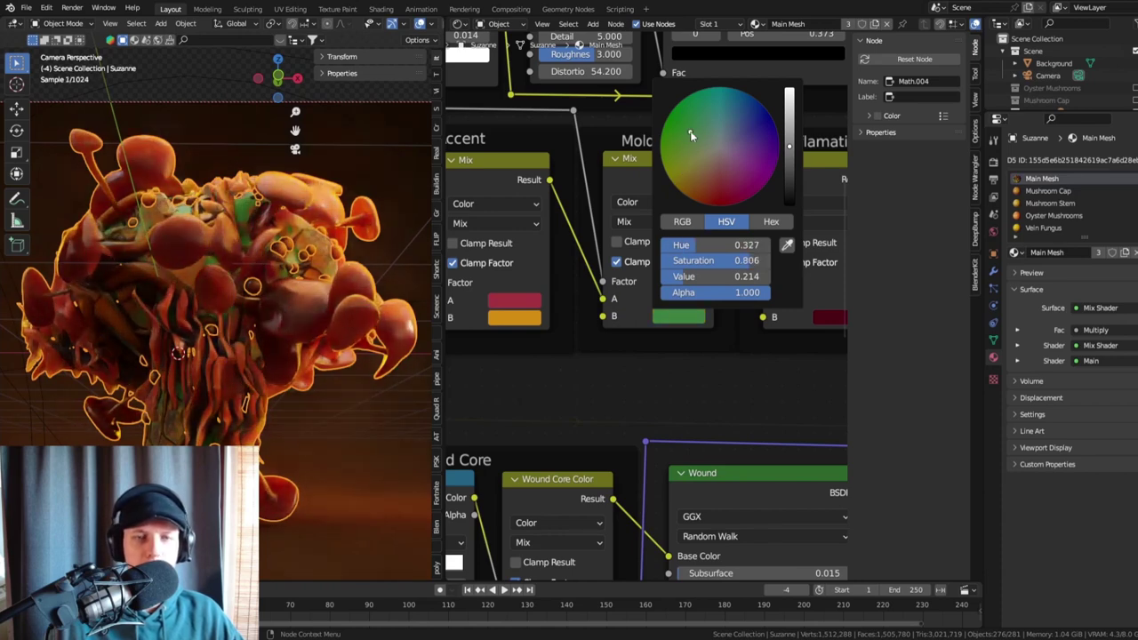
click(681, 316)
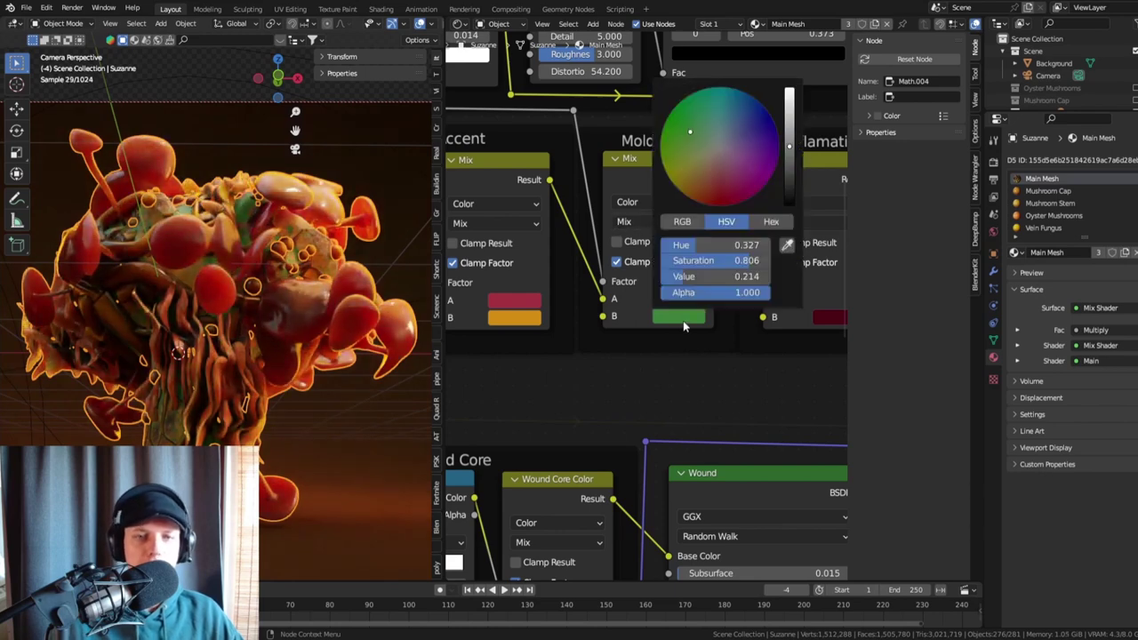
click(788, 159)
scroll(576, 369, down, 5)
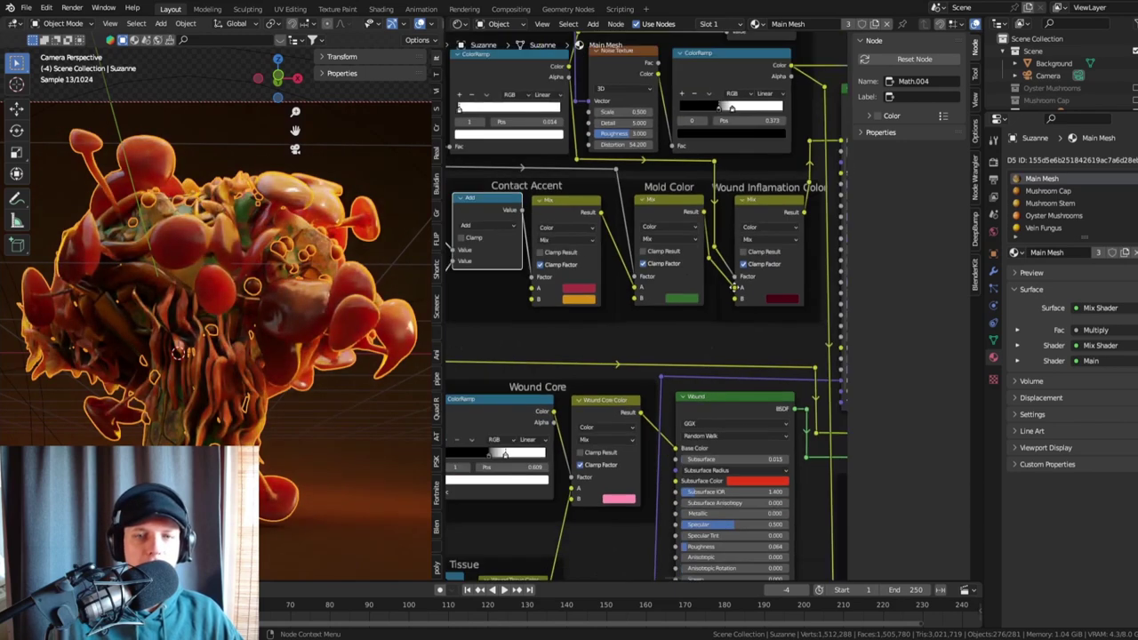
- Experiment with the Main Material mix's B colour, ending on a near-black brown
scroll(727, 255, up, 3)
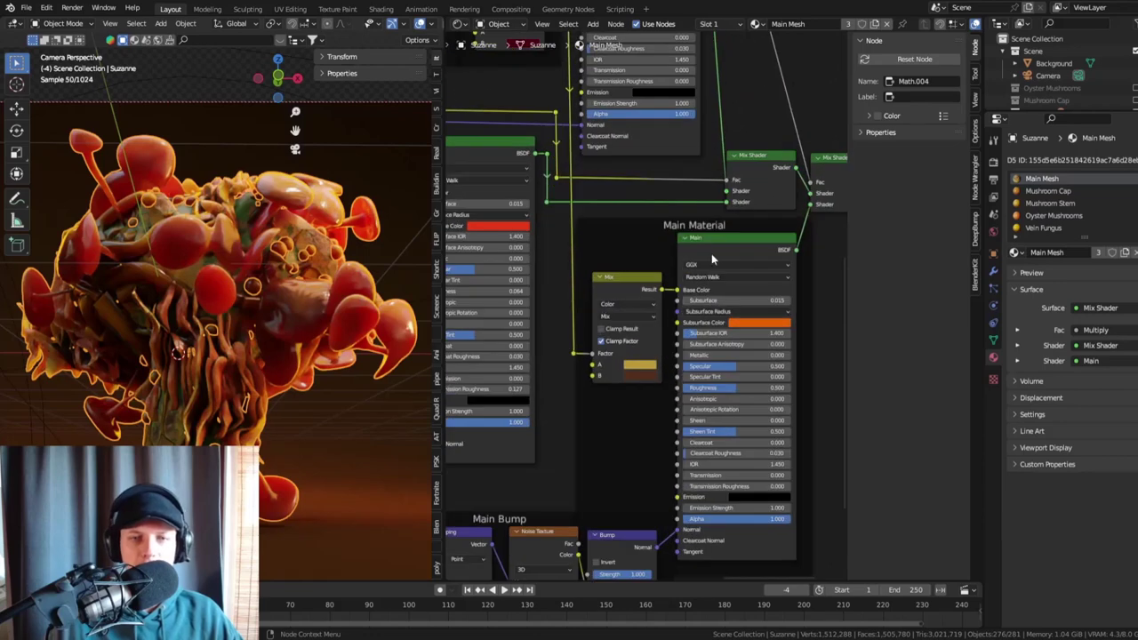
scroll(662, 328, up, 3)
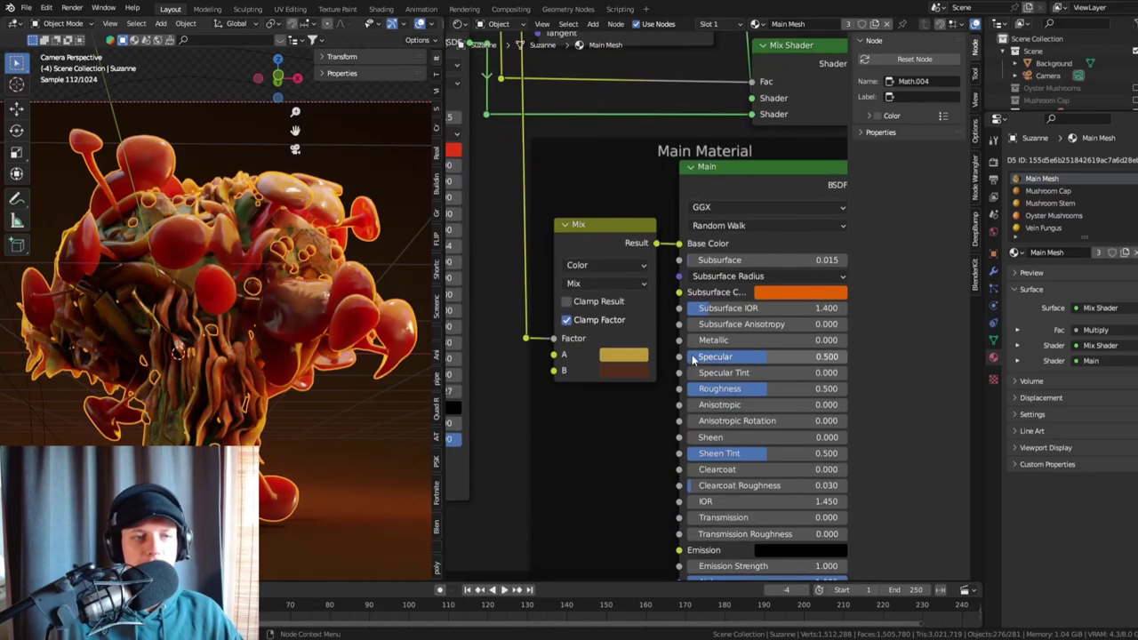
middle_drag(643, 339, 650, 315)
scroll(563, 347, up, 1)
click(612, 352)
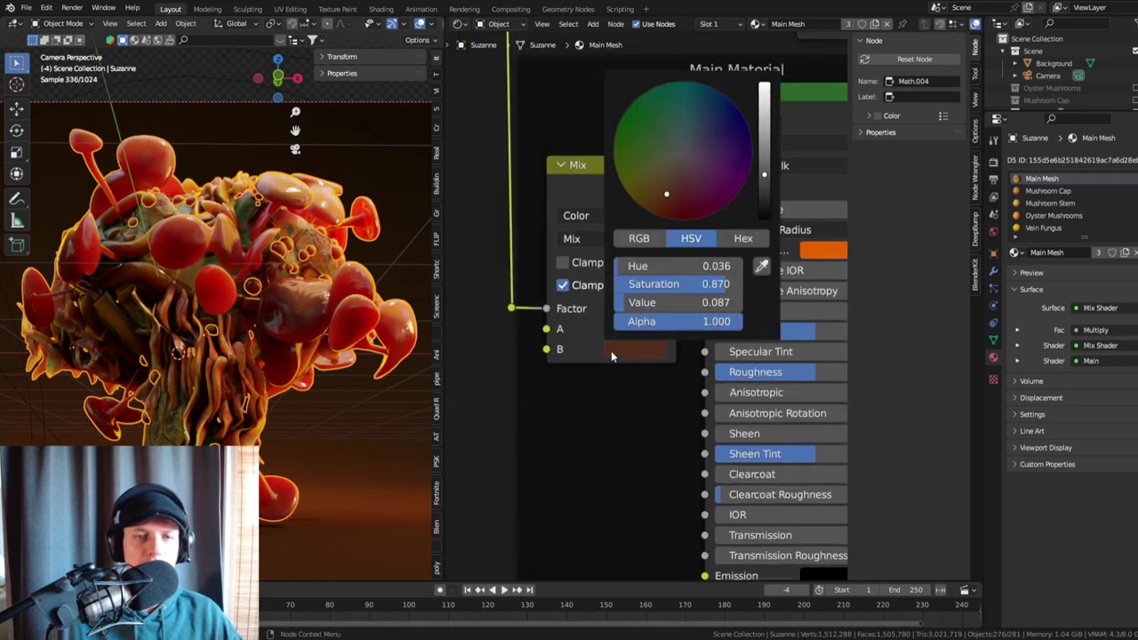
drag(772, 104, 764, 82)
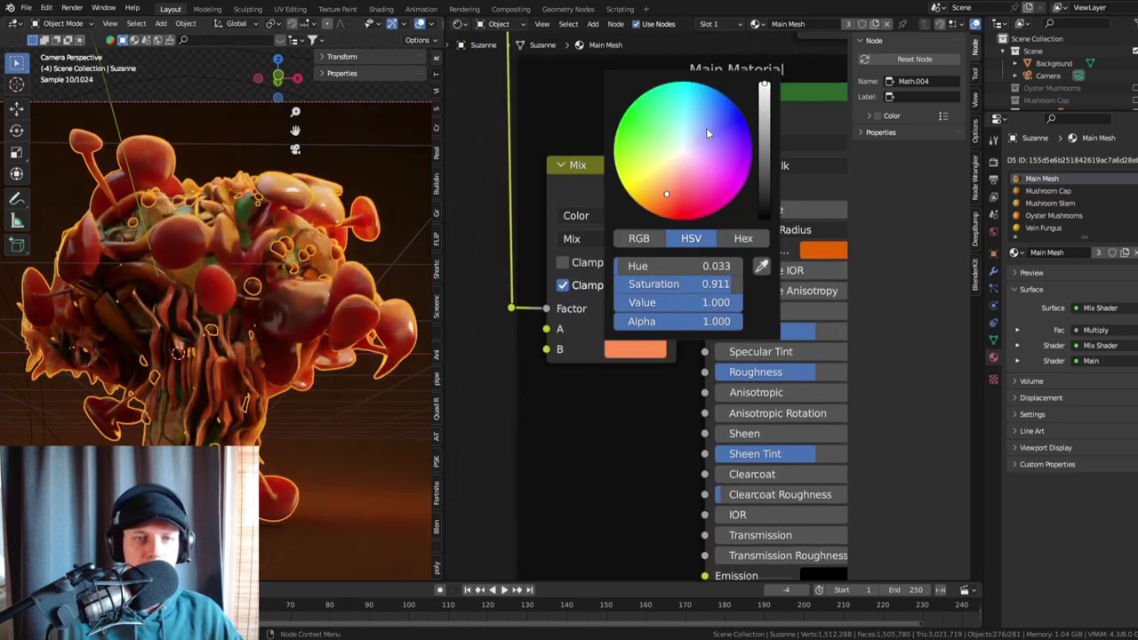
click(621, 116)
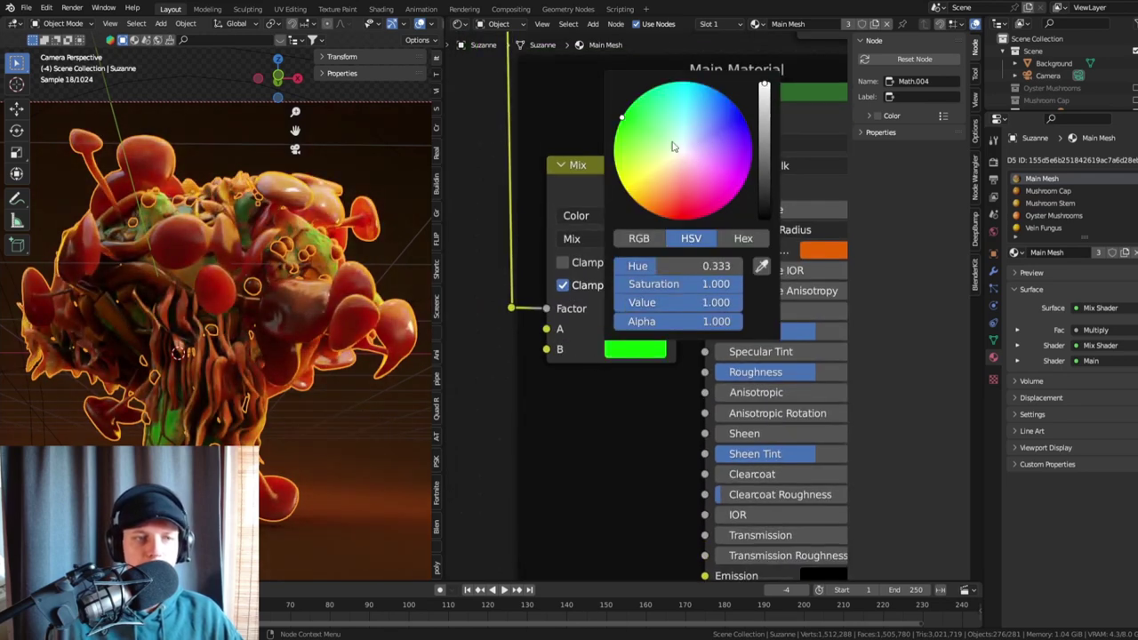
mouse_move(681, 82)
mouse_down()
mouse_move(738, 108)
mouse_move(743, 185)
mouse_move(692, 218)
mouse_move(742, 183)
mouse_move(678, 85)
mouse_move(693, 114)
mouse_move(659, 177)
mouse_move(668, 126)
mouse_move(685, 133)
mouse_move(674, 114)
mouse_move(654, 207)
mouse_up()
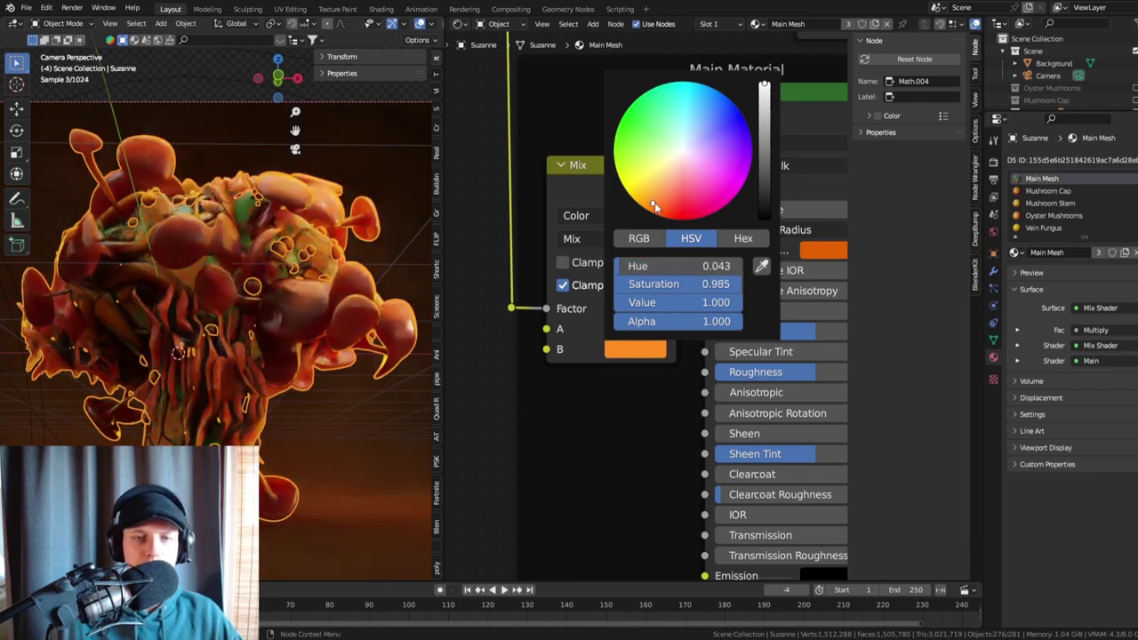
scroll(654, 206, down, 20)
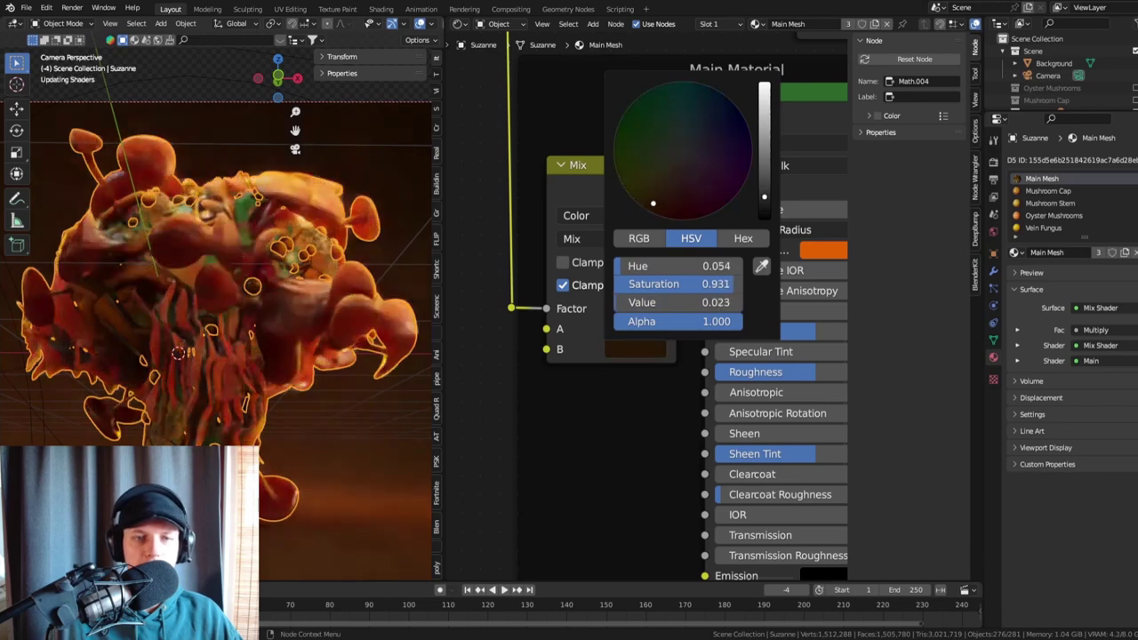
- Try different hues for the mix's A colour, leaving it gold
click(630, 330)
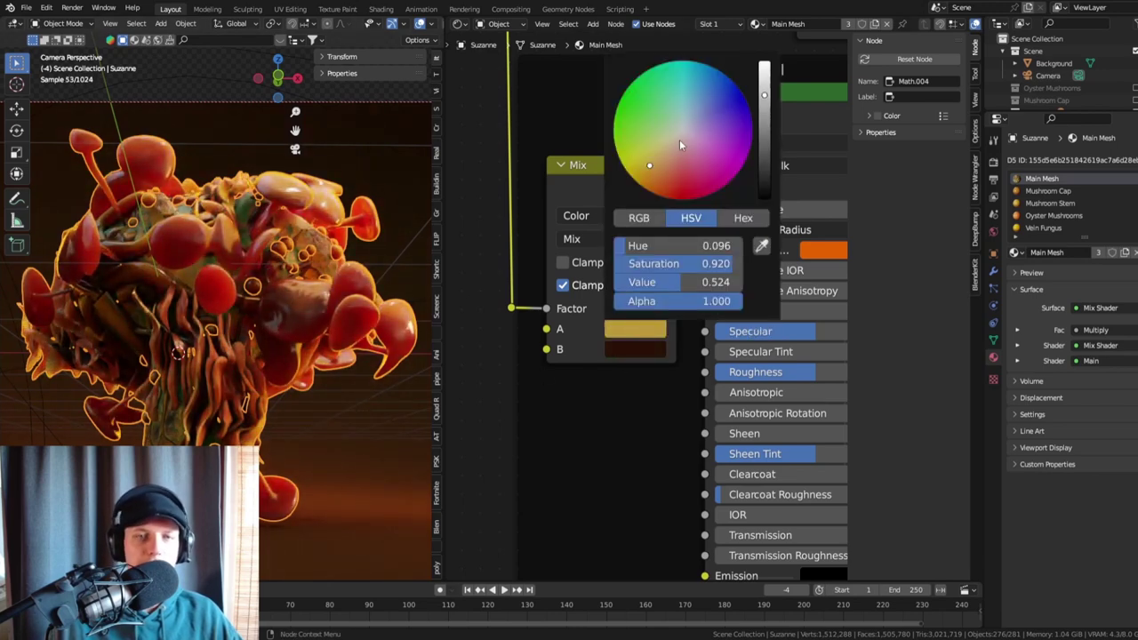
mouse_move(651, 127)
mouse_down()
mouse_move(624, 97)
mouse_move(738, 89)
mouse_move(749, 120)
mouse_move(724, 185)
mouse_move(683, 124)
mouse_move(717, 91)
mouse_move(724, 99)
mouse_move(680, 141)
mouse_move(740, 168)
mouse_up()
scroll(325, 202, up, 5)
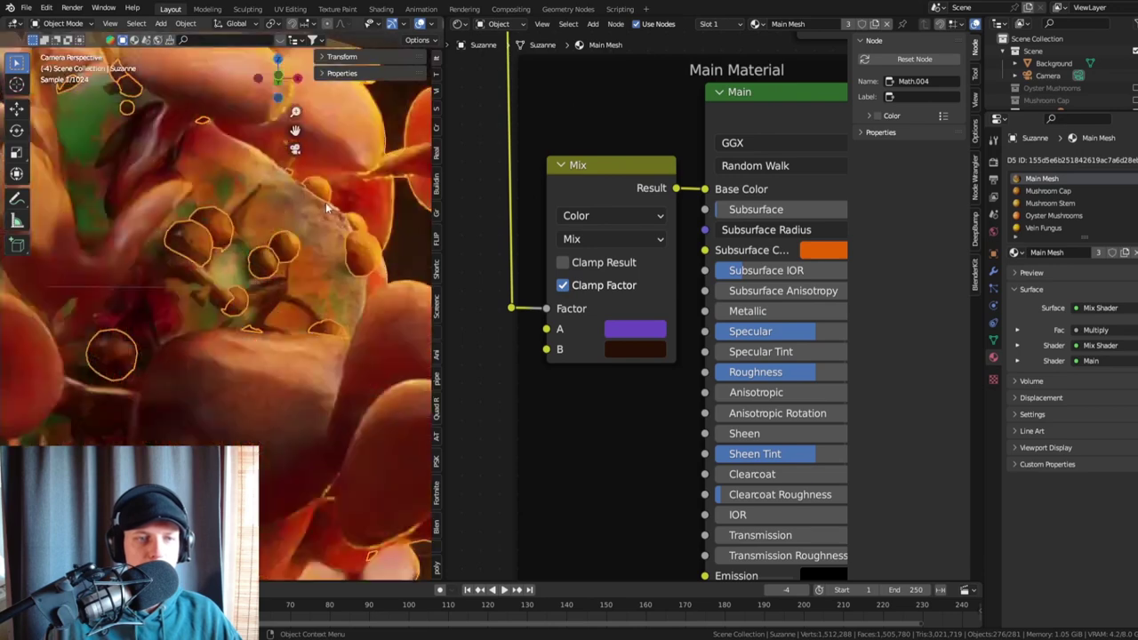
click(625, 333)
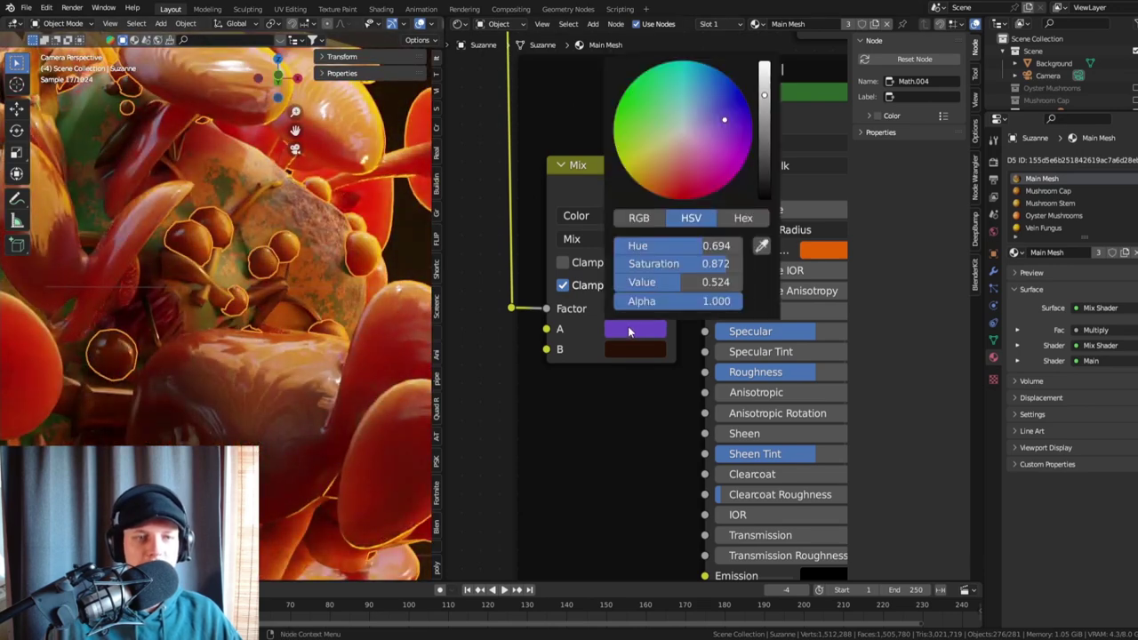
mouse_move(675, 246)
mouse_down()
mouse_move(622, 245)
mouse_move(720, 246)
mouse_move(637, 246)
mouse_up()
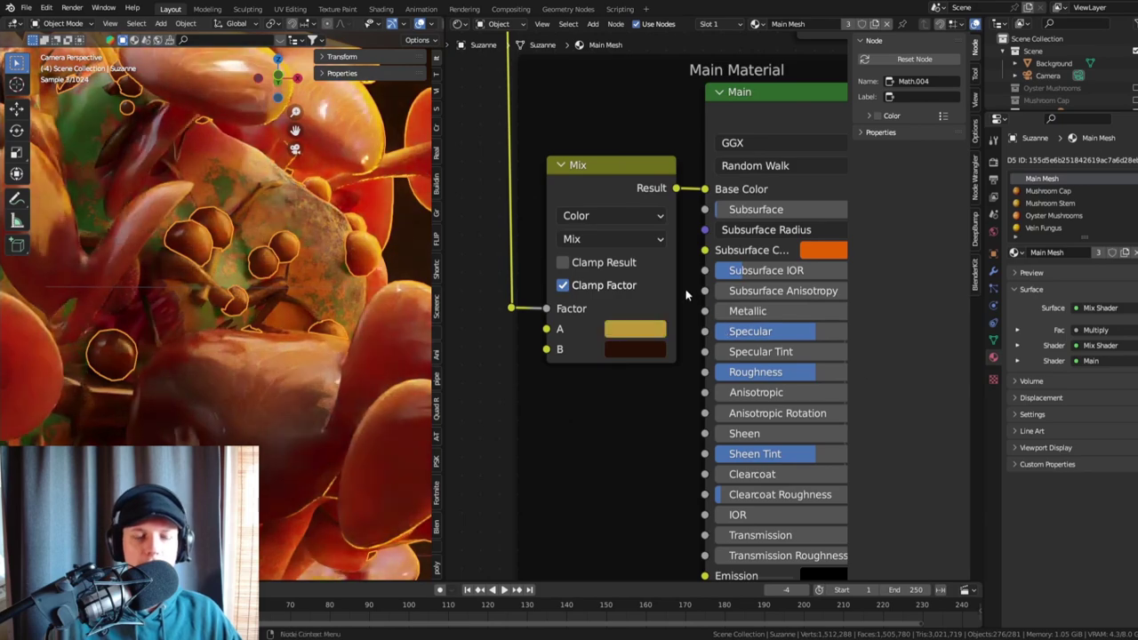
scroll(685, 289, down, 2)
scroll(306, 292, down, 8)
scroll(298, 272, up, 2)
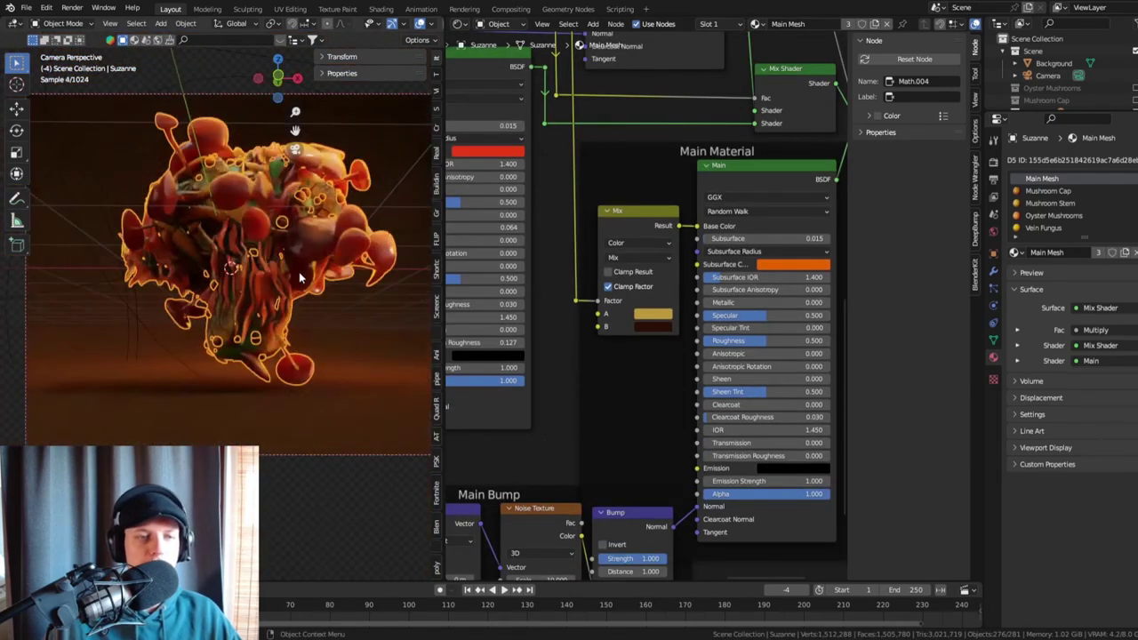
- Bring Wound Core and Contact Accent into view together and save Fungus test.blend
scroll(269, 197, up, 1)
scroll(678, 266, down, 2)
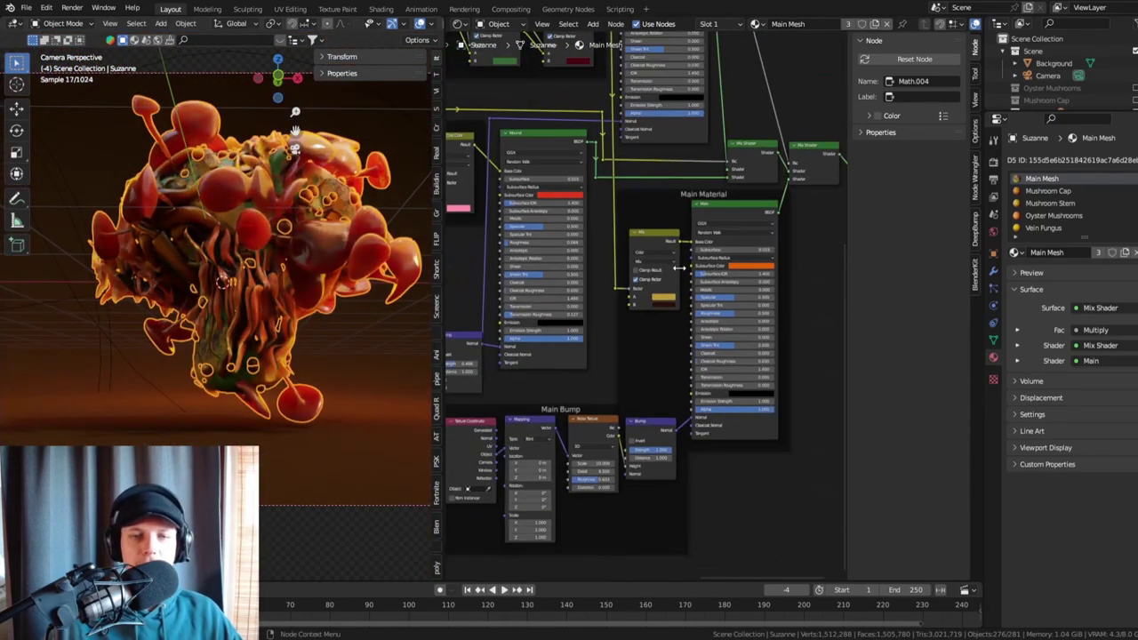
middle_drag(592, 306, 832, 363)
key(ctrl+s)
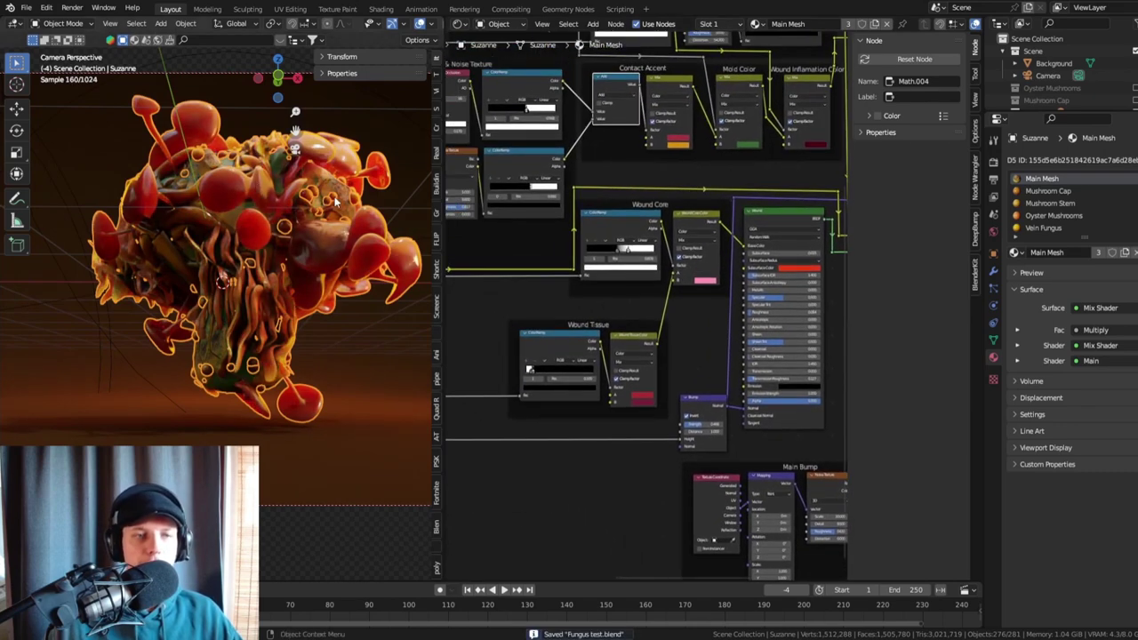
- Orbit and zoom the 3D viewport to inspect the mushroom render up close
scroll(727, 142, up, 4)
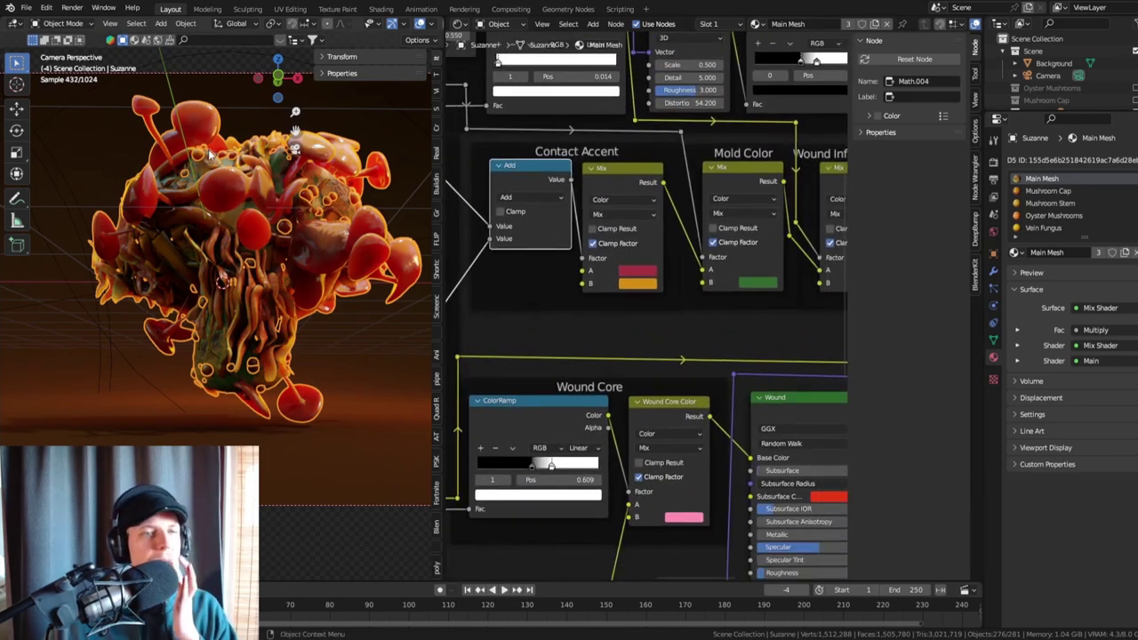
scroll(287, 194, up, 5)
scroll(238, 205, down, 2)
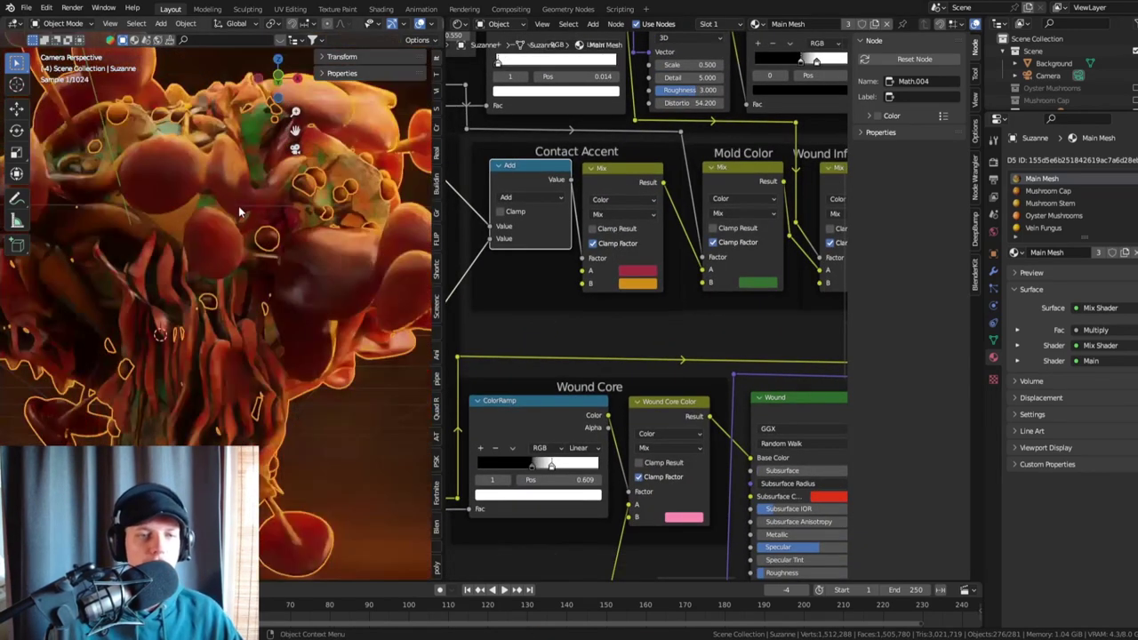
middle_drag(183, 152, 160, 204)
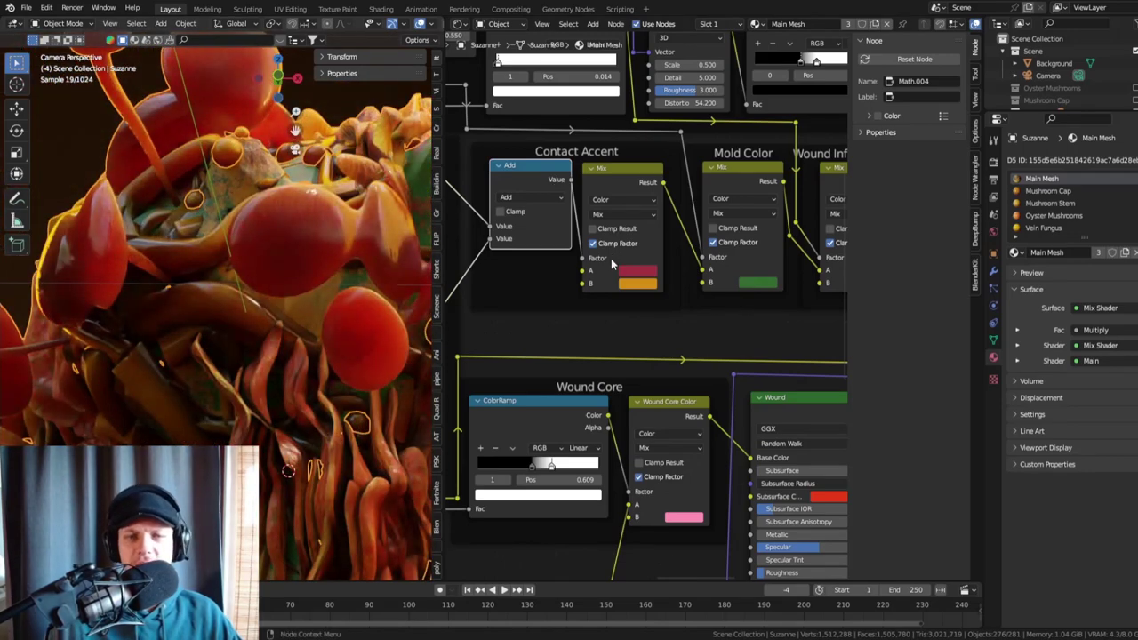
scroll(612, 259, up, 2)
scroll(297, 290, down, 3)
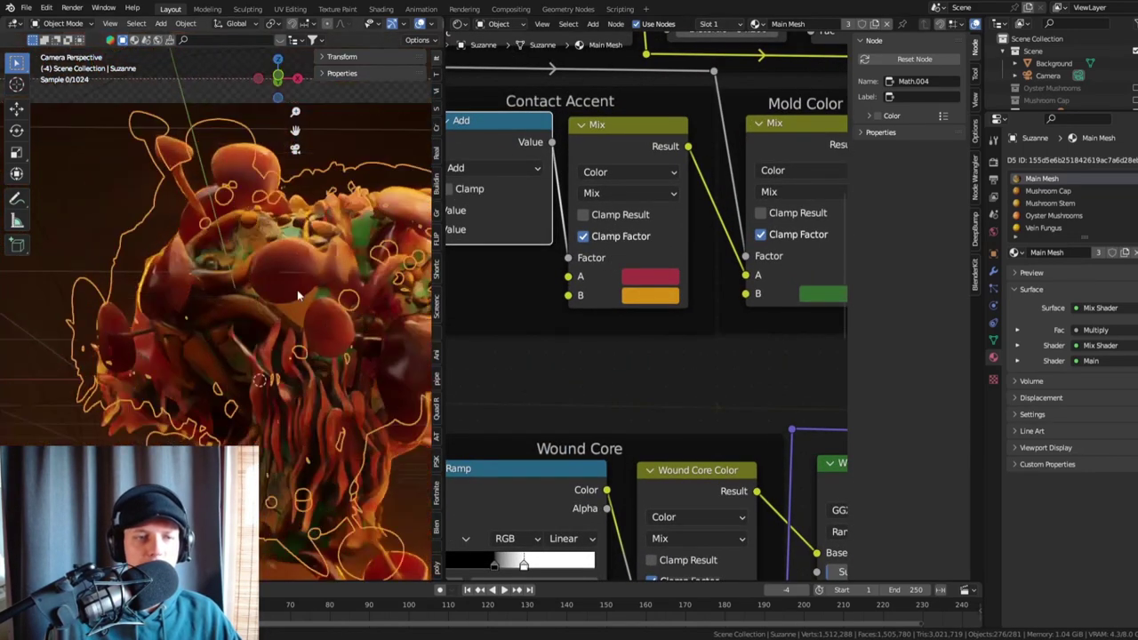
- Change the Contact Accent mix's first colour from blue to a bright crimson
middle_drag(297, 290, 276, 280)
click(659, 282)
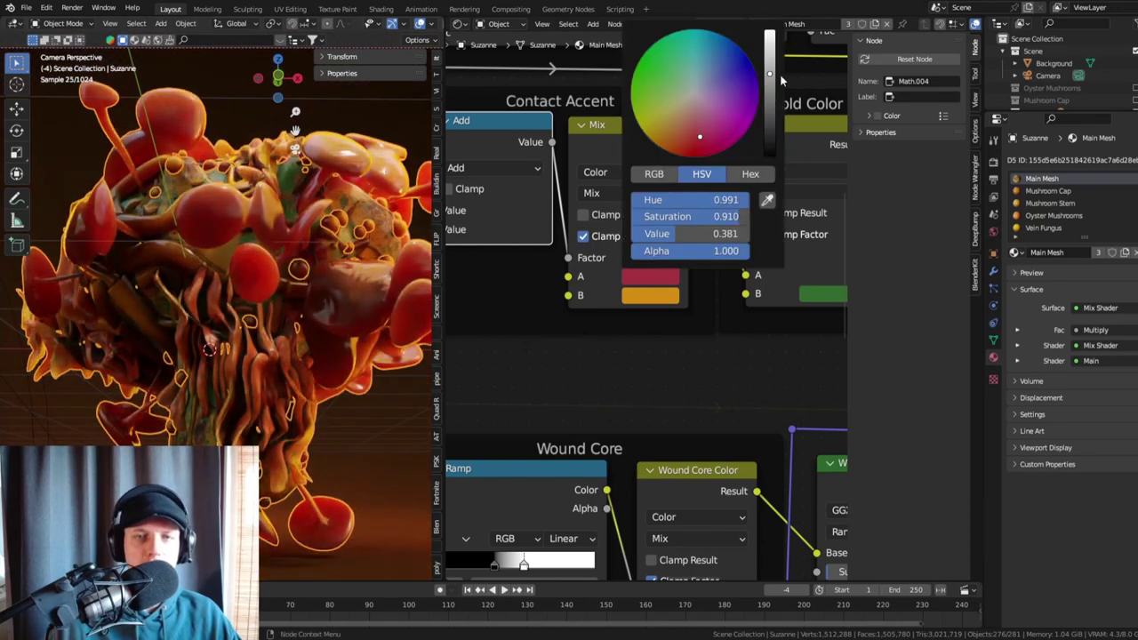
drag(782, 82, 770, 35)
mouse_move(694, 131)
mouse_down()
mouse_move(743, 111)
mouse_move(756, 77)
mouse_up()
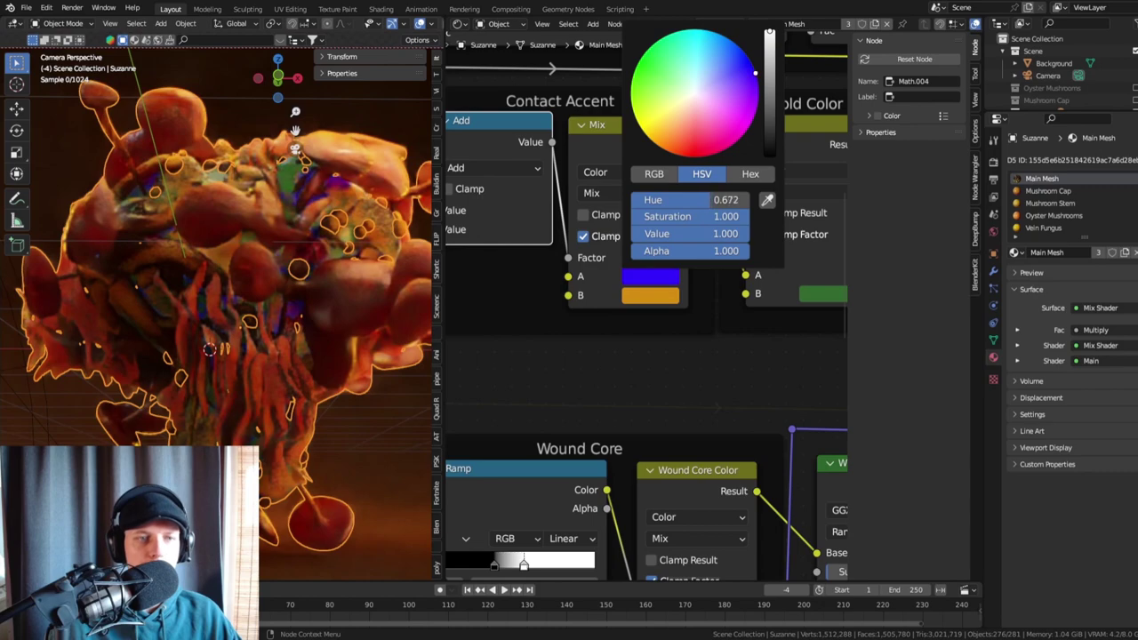
scroll(311, 204, up, 5)
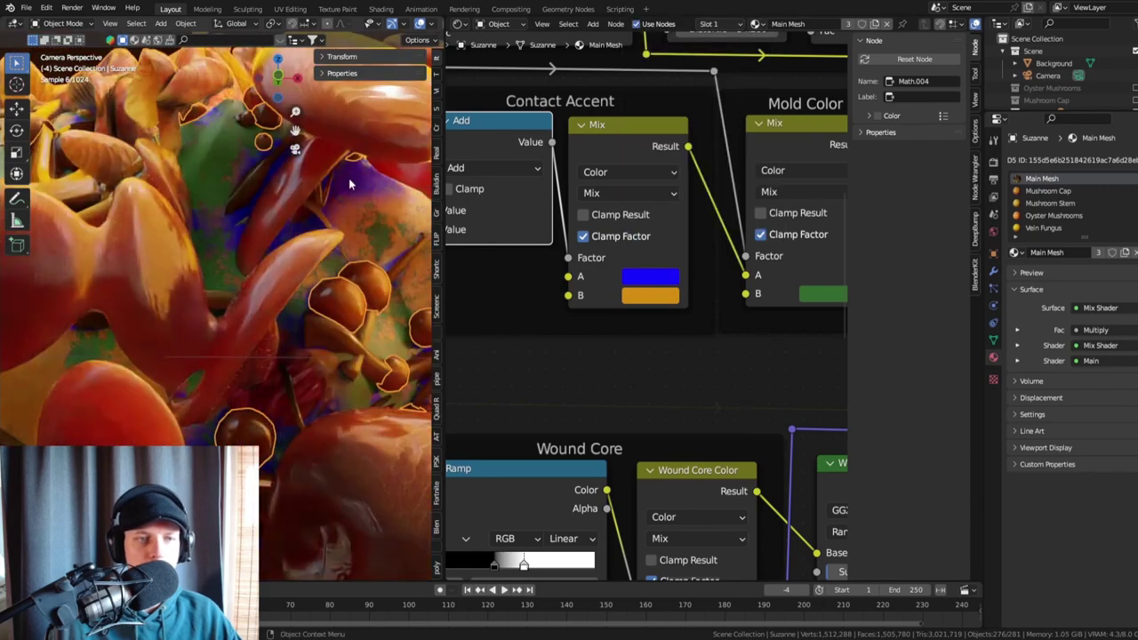
scroll(311, 206, down, 2)
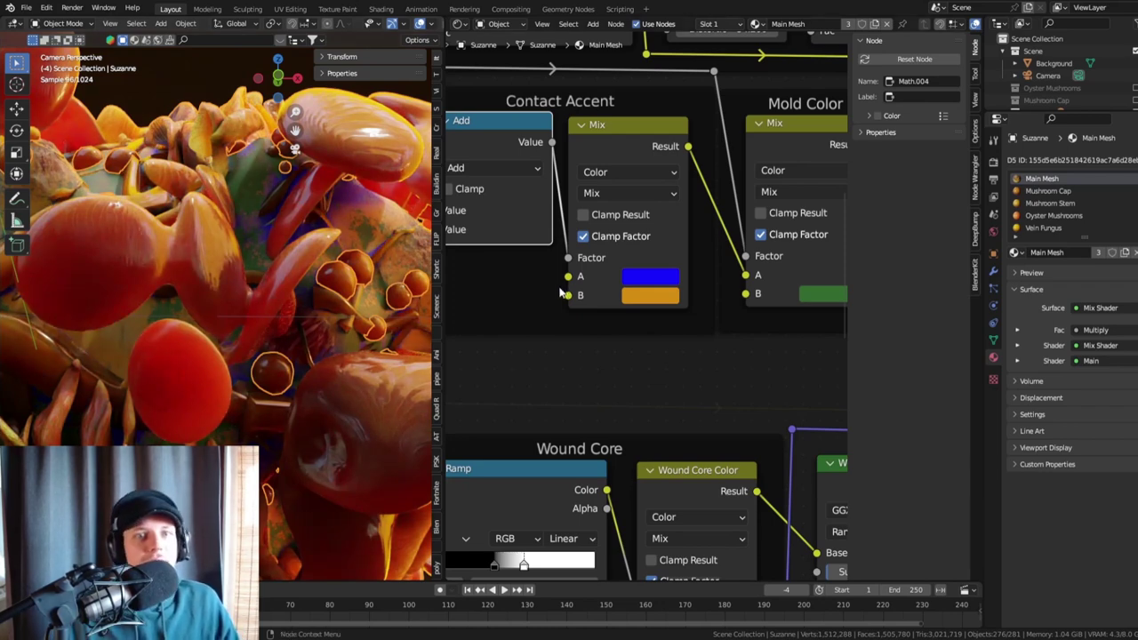
click(673, 283)
click(690, 160)
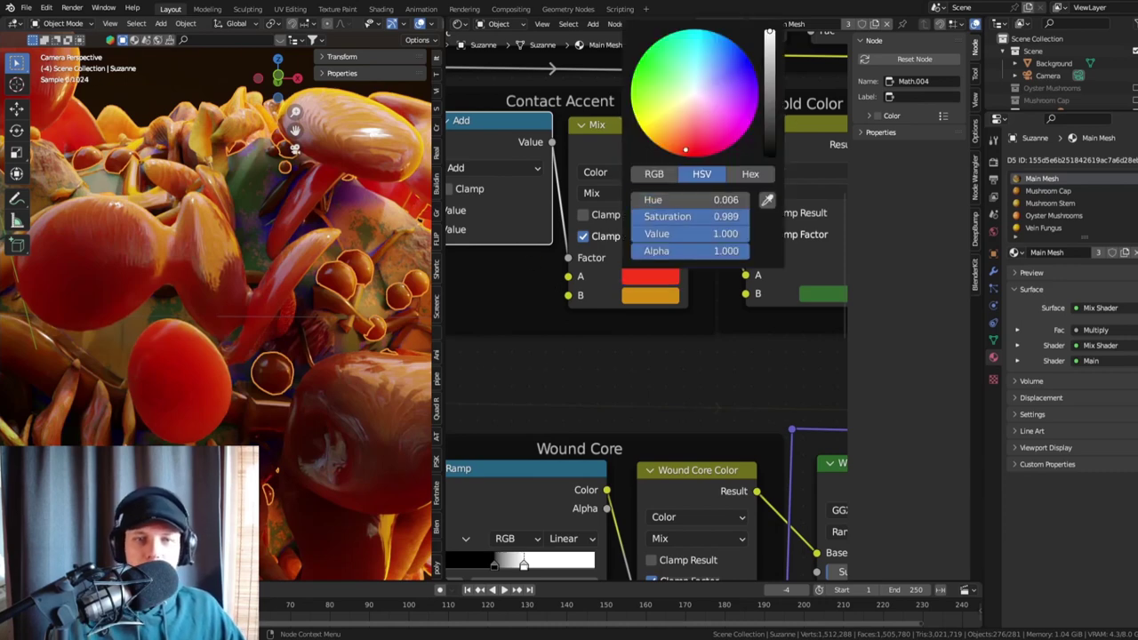
drag(685, 152, 701, 143)
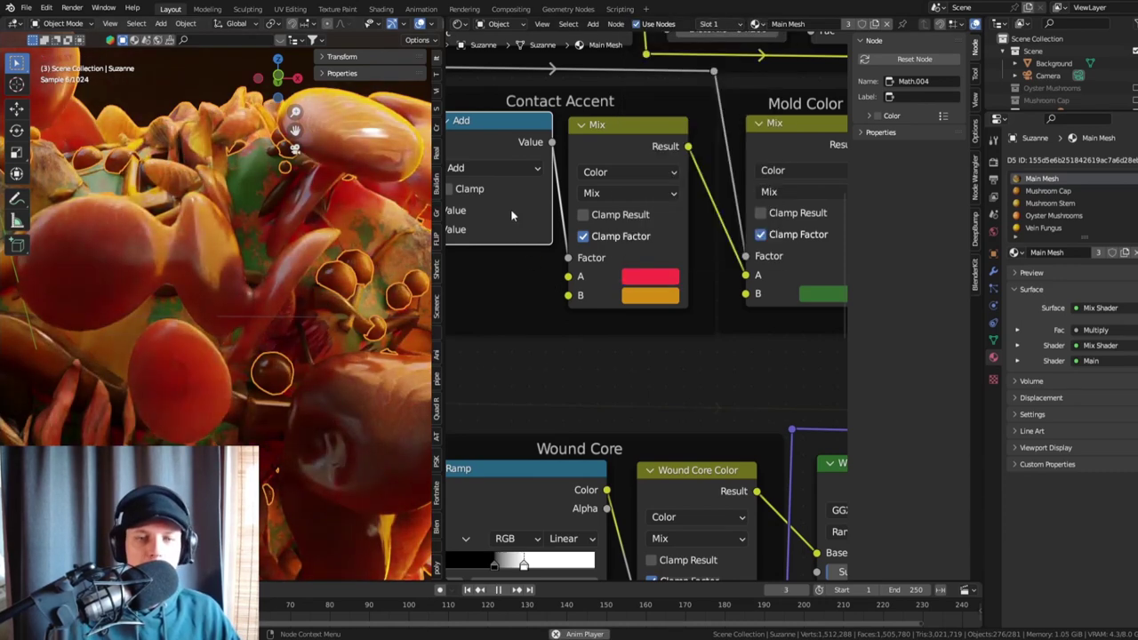
key(ctrl+z)
key(ctrl+shift+z)
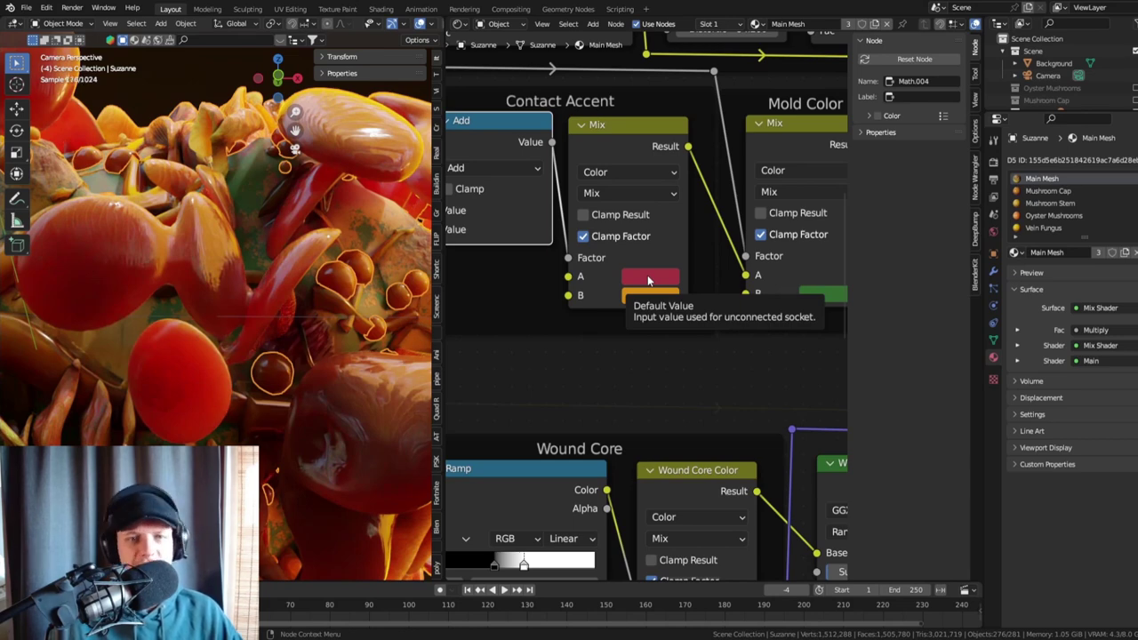
- Try new hues for the second colour, then revert it to orange
scroll(325, 289, down, 5)
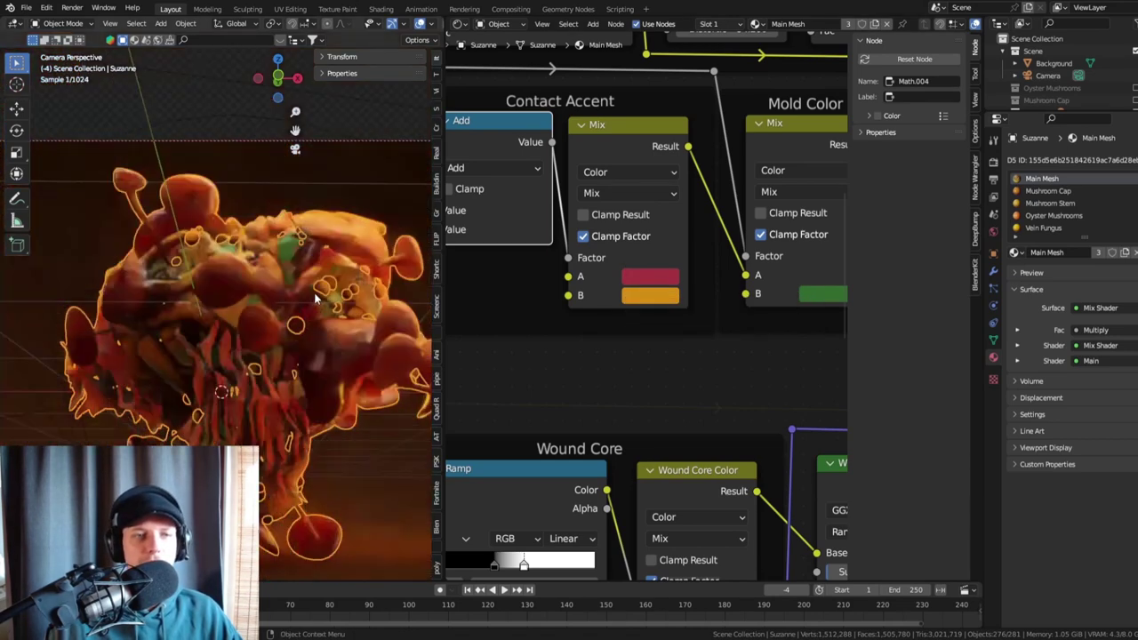
click(649, 295)
mouse_move(684, 131)
mouse_down()
mouse_move(745, 80)
mouse_move(717, 168)
mouse_move(634, 108)
mouse_move(636, 85)
mouse_move(639, 140)
mouse_move(654, 161)
mouse_move(697, 175)
mouse_move(754, 125)
mouse_move(717, 87)
mouse_up()
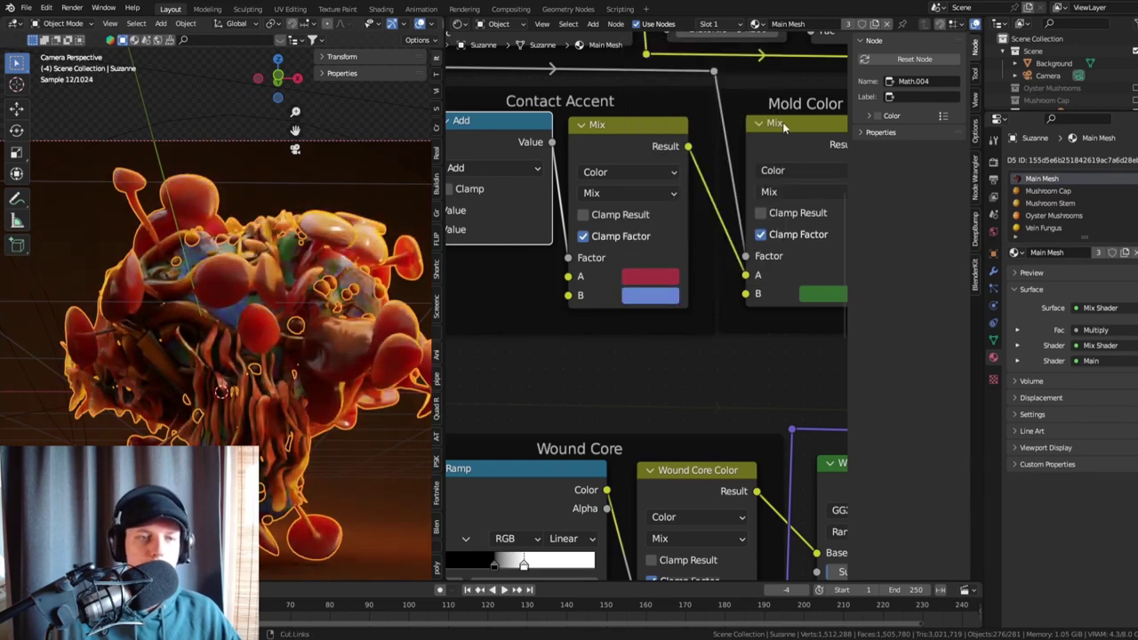
key(ctrl+z)
scroll(739, 242, down, 5)
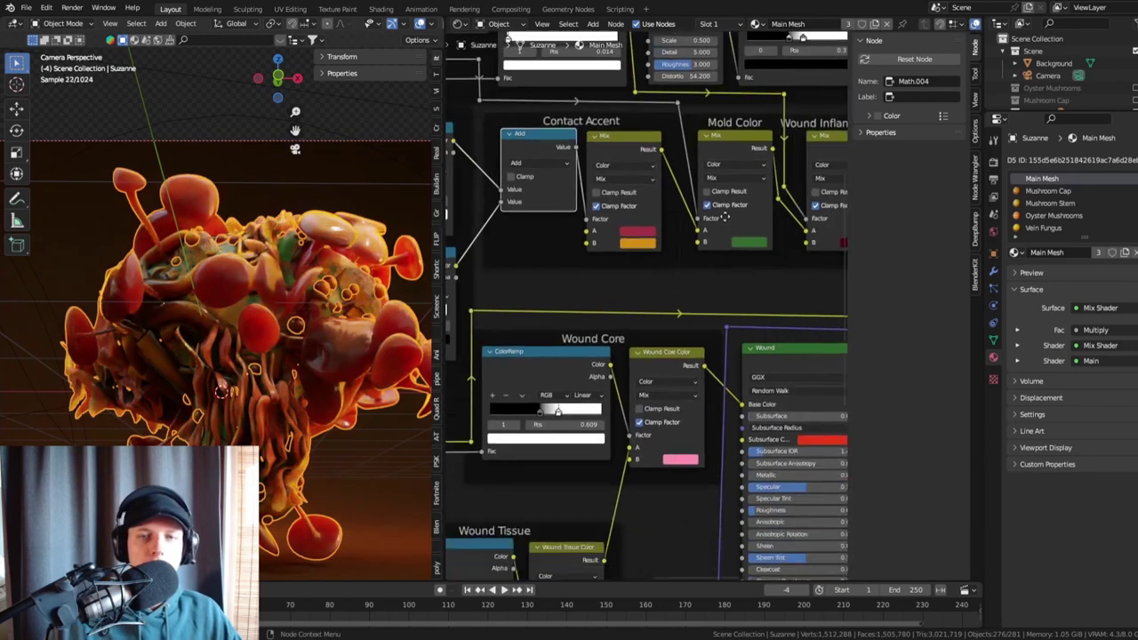
- Pan and zoom the node view to show more nodes, then save Fungus test.blend
middle_drag(737, 124, 776, 134)
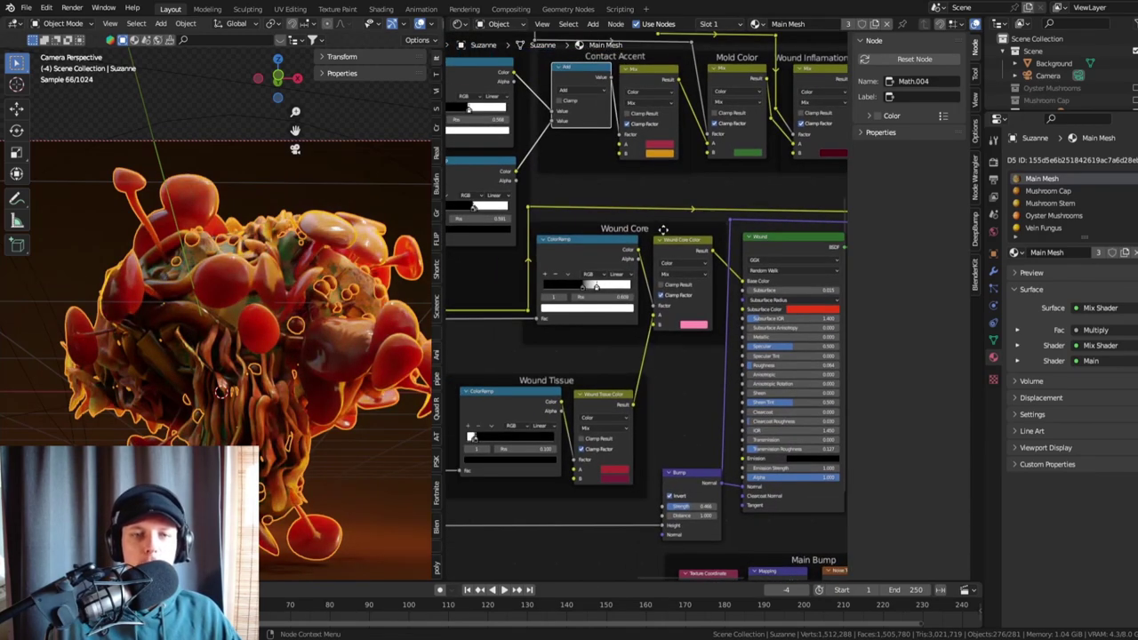
scroll(662, 230, down, 3)
middle_drag(662, 229, 683, 249)
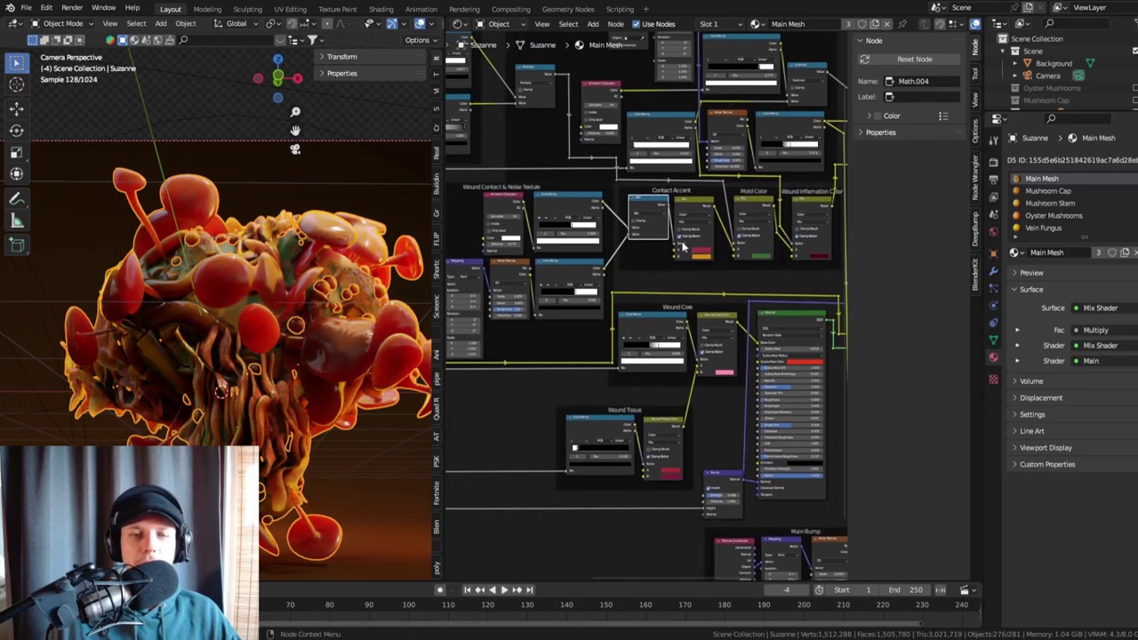
scroll(683, 249, up, 4)
scroll(681, 419, up, 3)
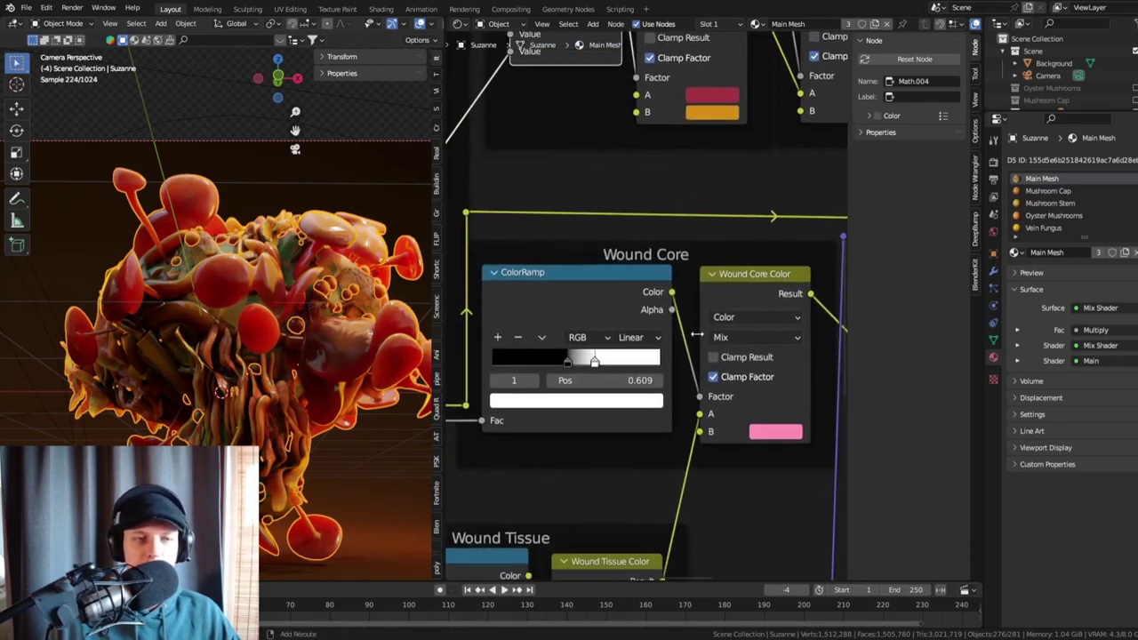
key(ctrl+s)
- Rotate the fungus model -68° around the global Z axis and save again
middle_drag(306, 290, 326, 323)
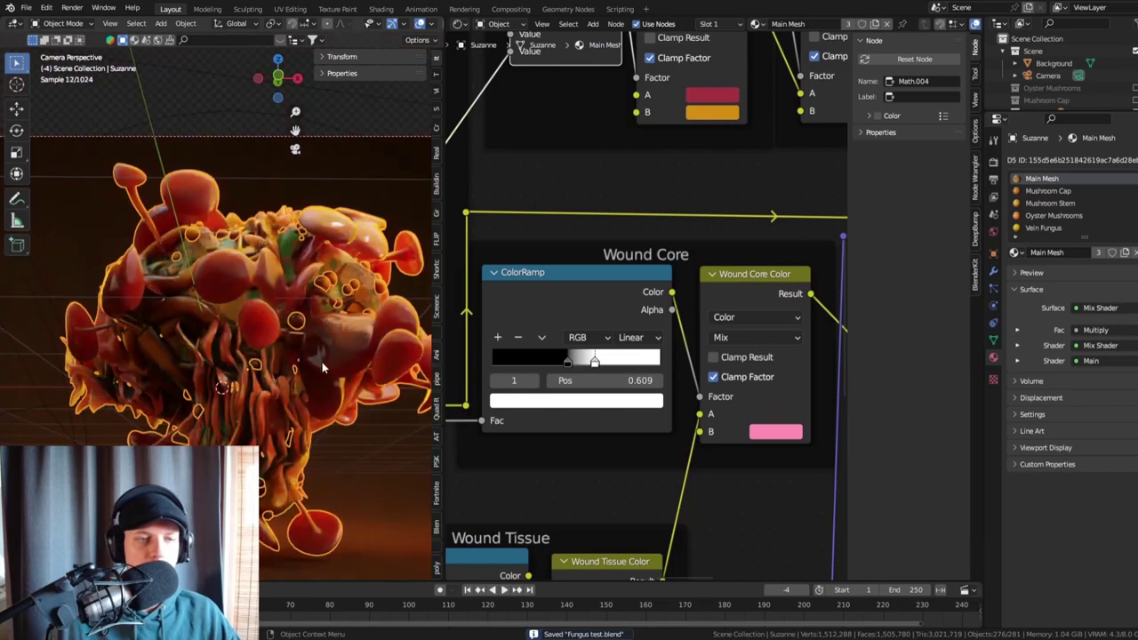
key(r)
key(z)
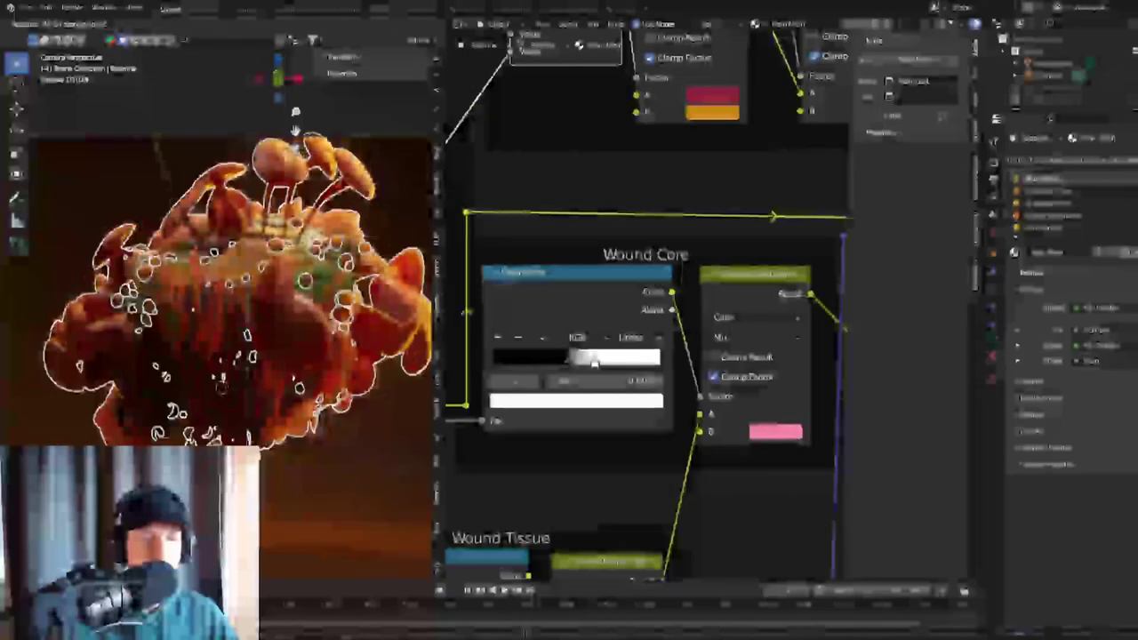
click(271, 267)
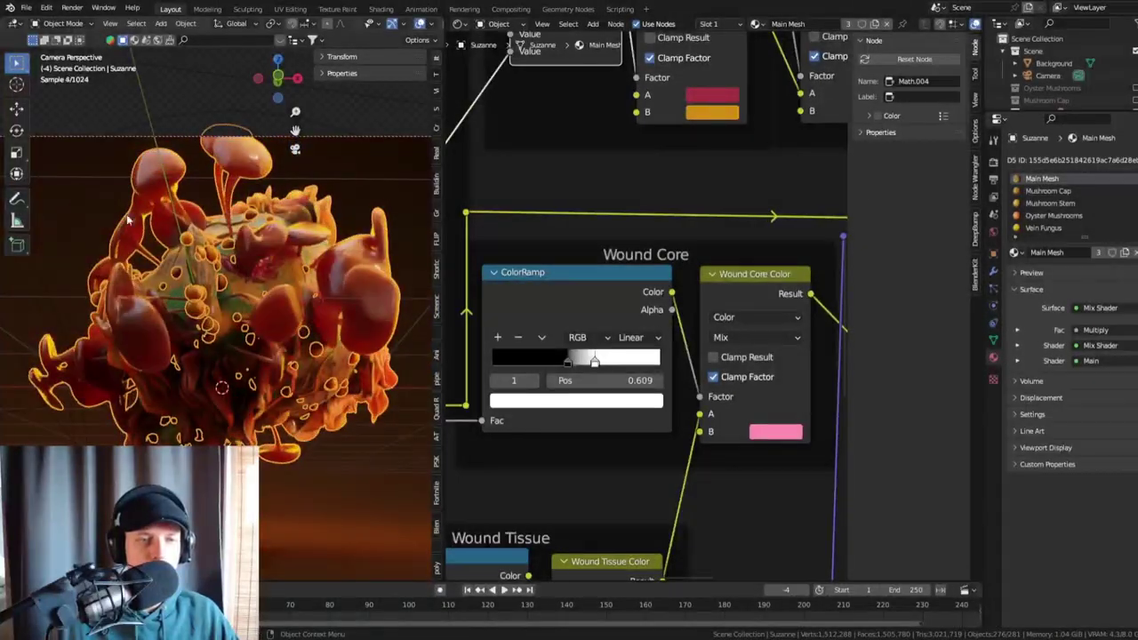
scroll(271, 266, up, 6)
middle_drag(264, 291, 285, 232)
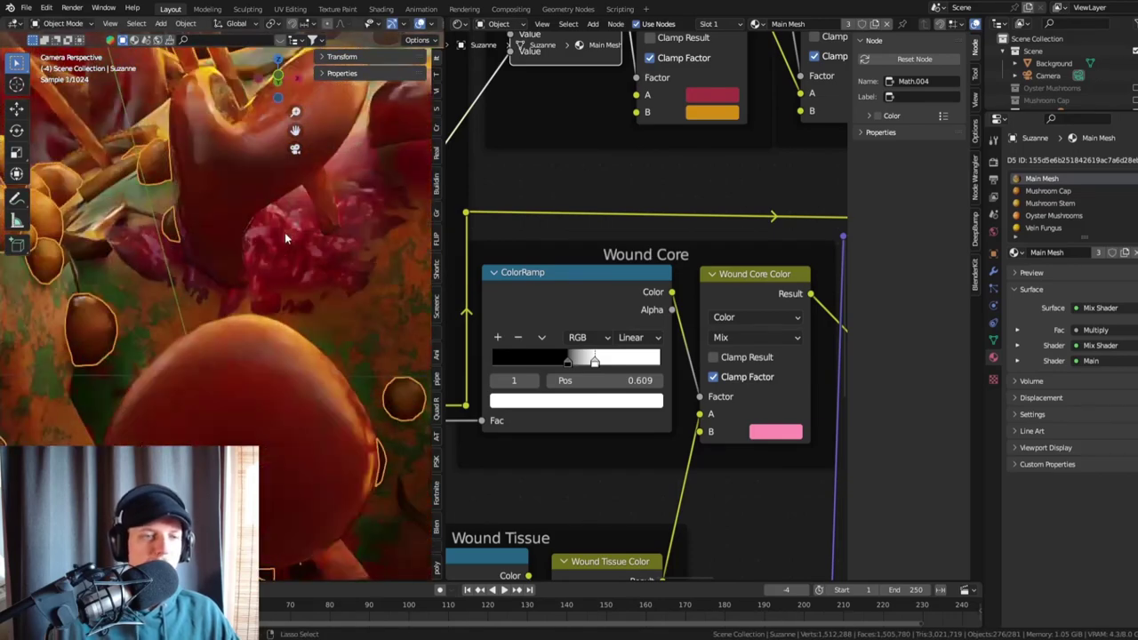
key(ctrl+s)
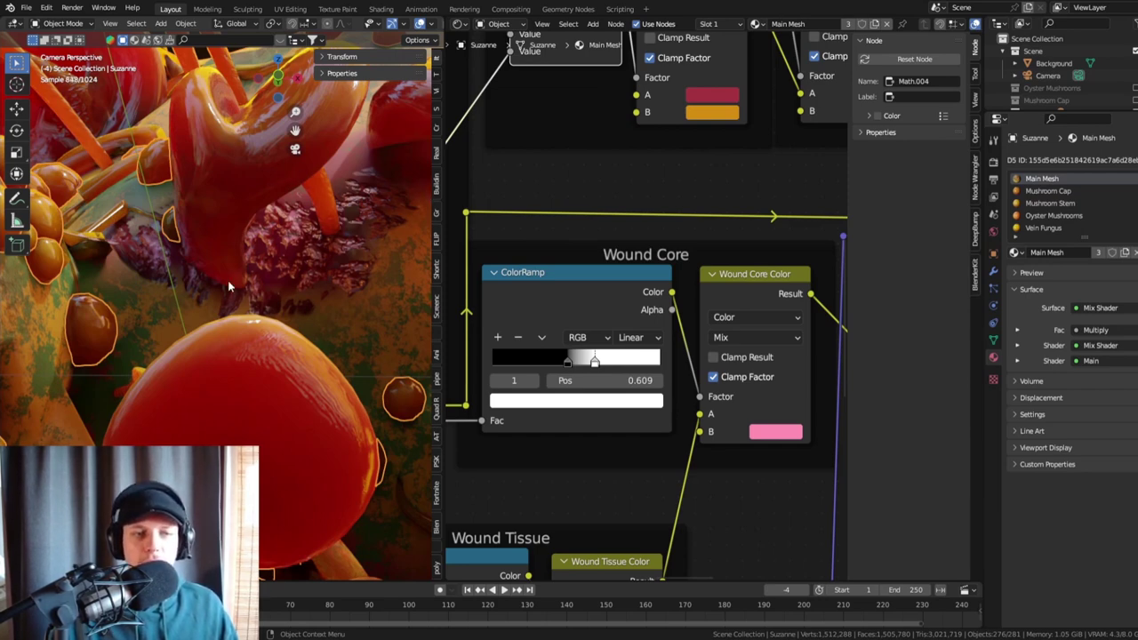
- Orbit and zoom to inspect the rotated fungus model from other angles
middle_drag(245, 301, 261, 252)
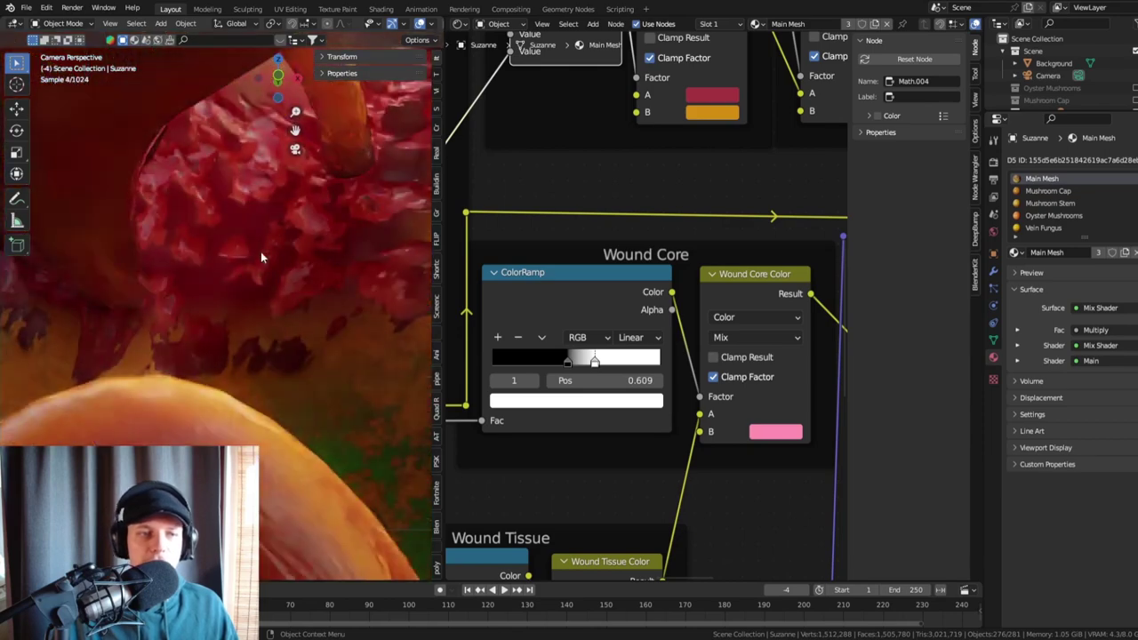
middle_drag(276, 169, 294, 180)
scroll(302, 174, up, 6)
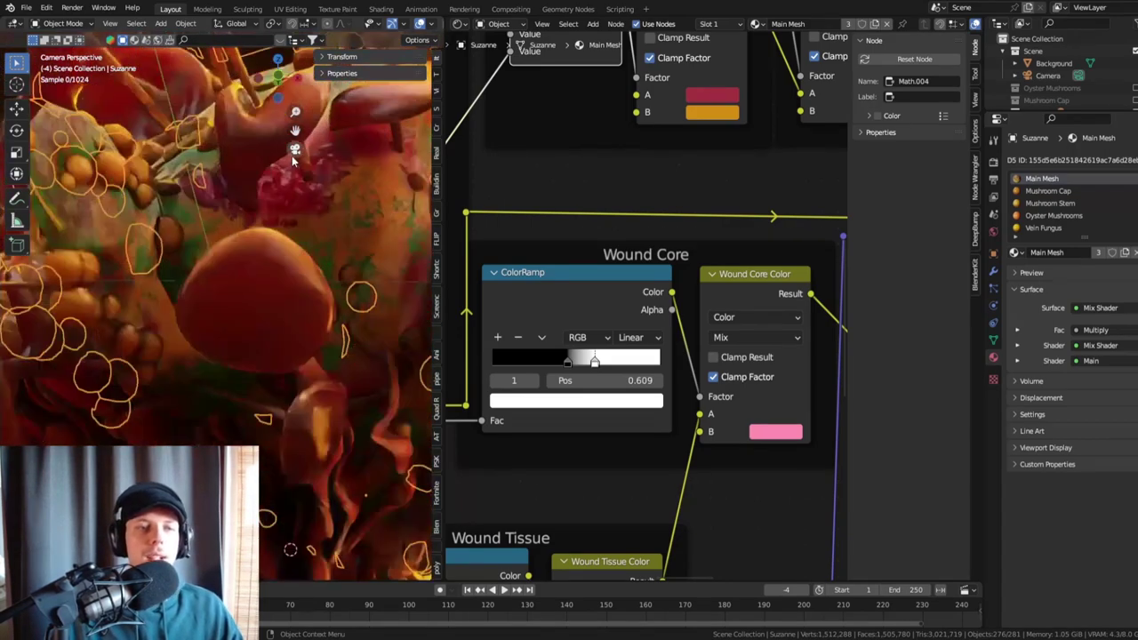
scroll(668, 213, down, 2)
scroll(668, 213, down, 1)
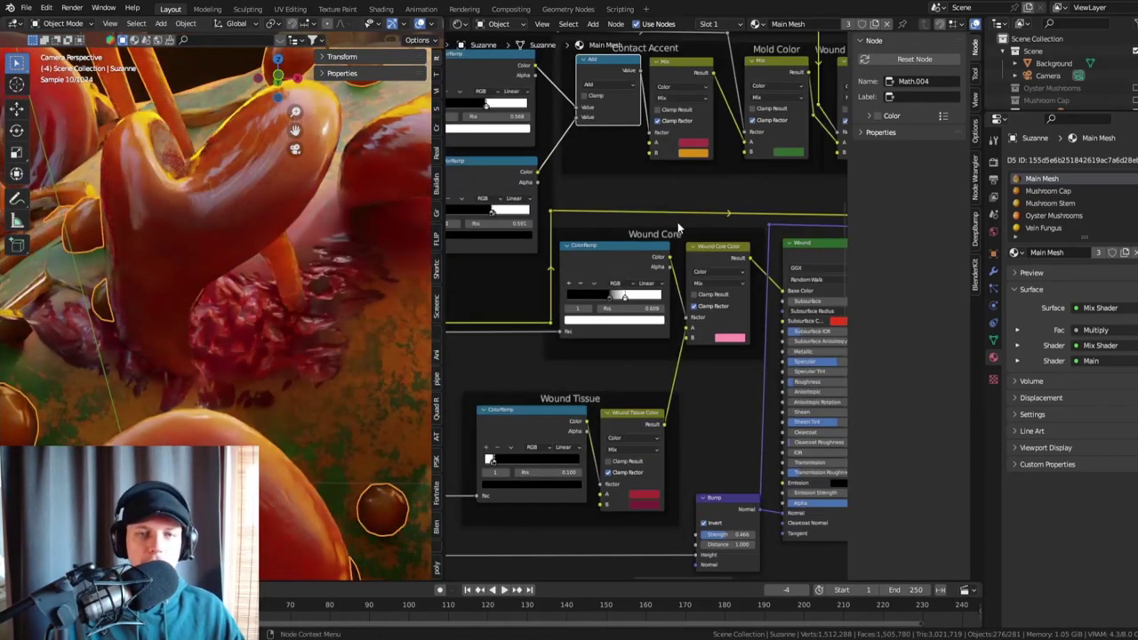
scroll(616, 282, up, 3)
- Select the Wound Tissue frame in the Main Mesh node tree
click(608, 255)
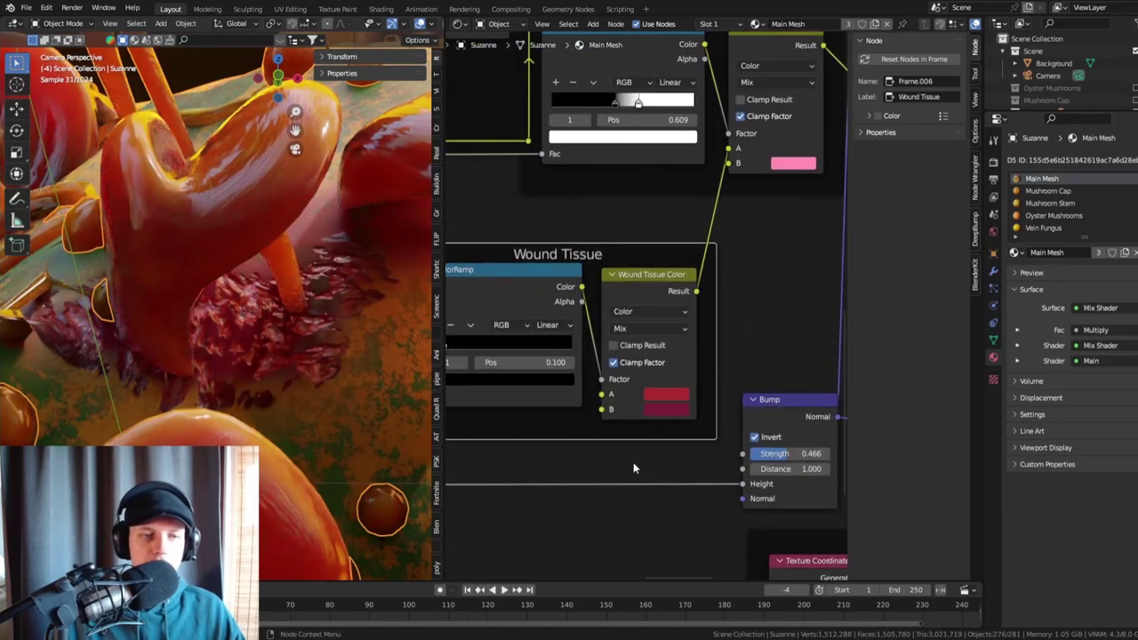
scroll(644, 458, up, 3)
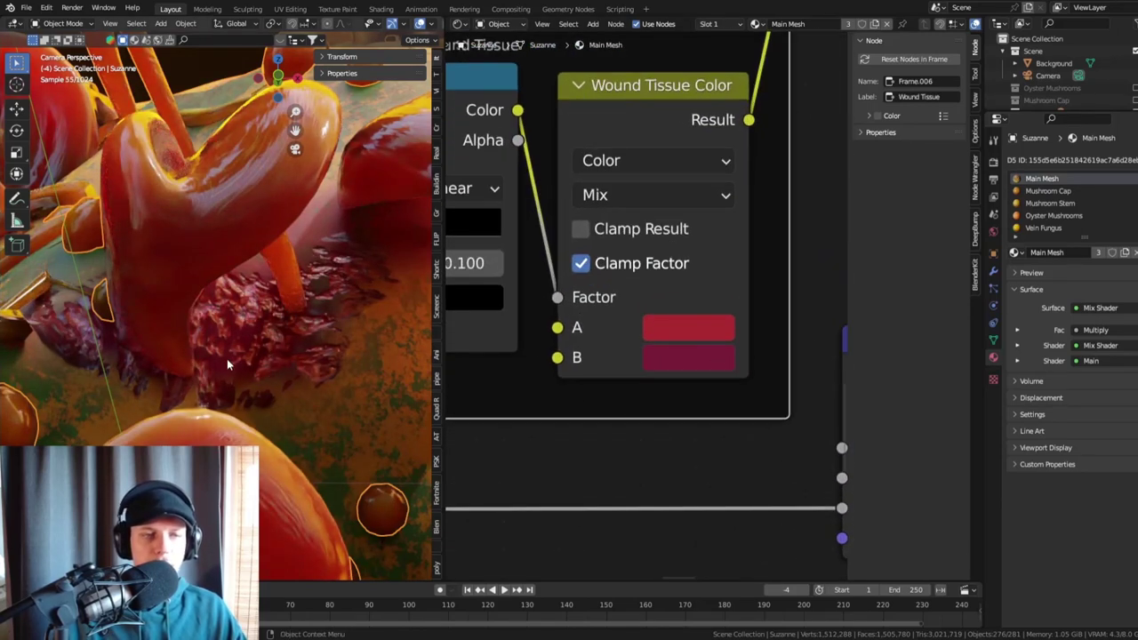
scroll(602, 301, down, 3)
scroll(658, 236, down, 1)
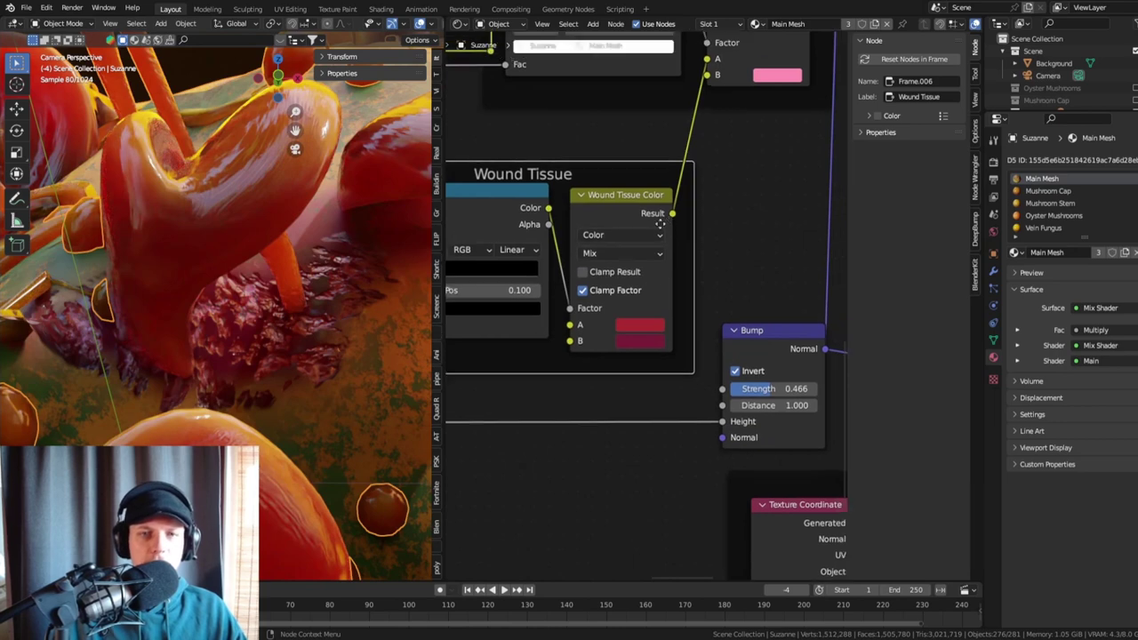
shift+scroll(654, 178, up, 5)
scroll(652, 159, up, 2)
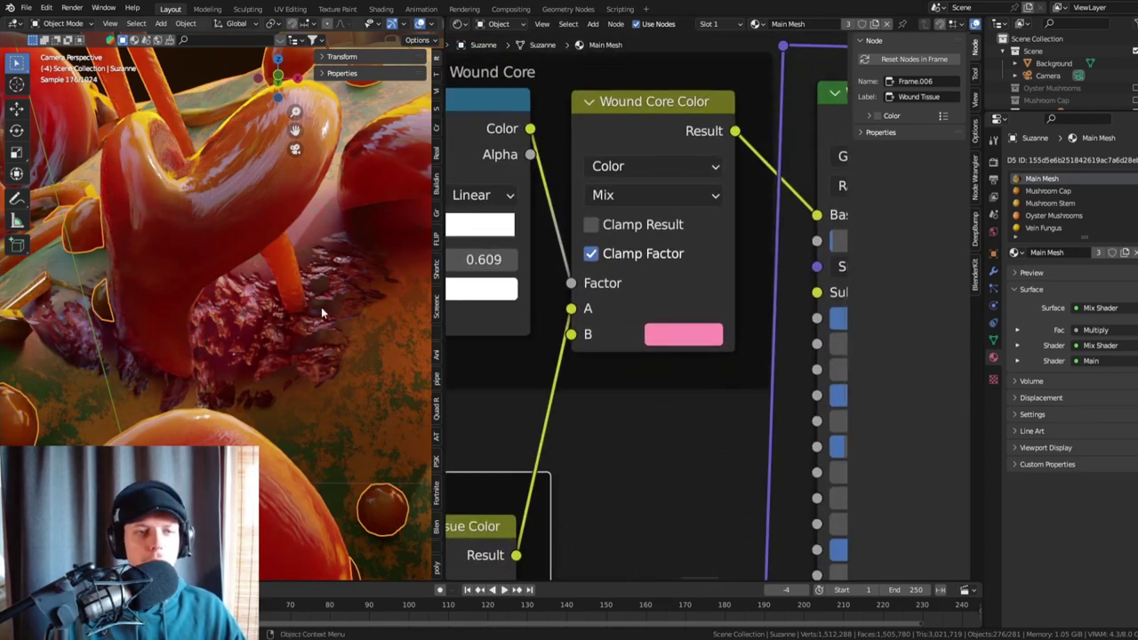
scroll(321, 312, up, 3)
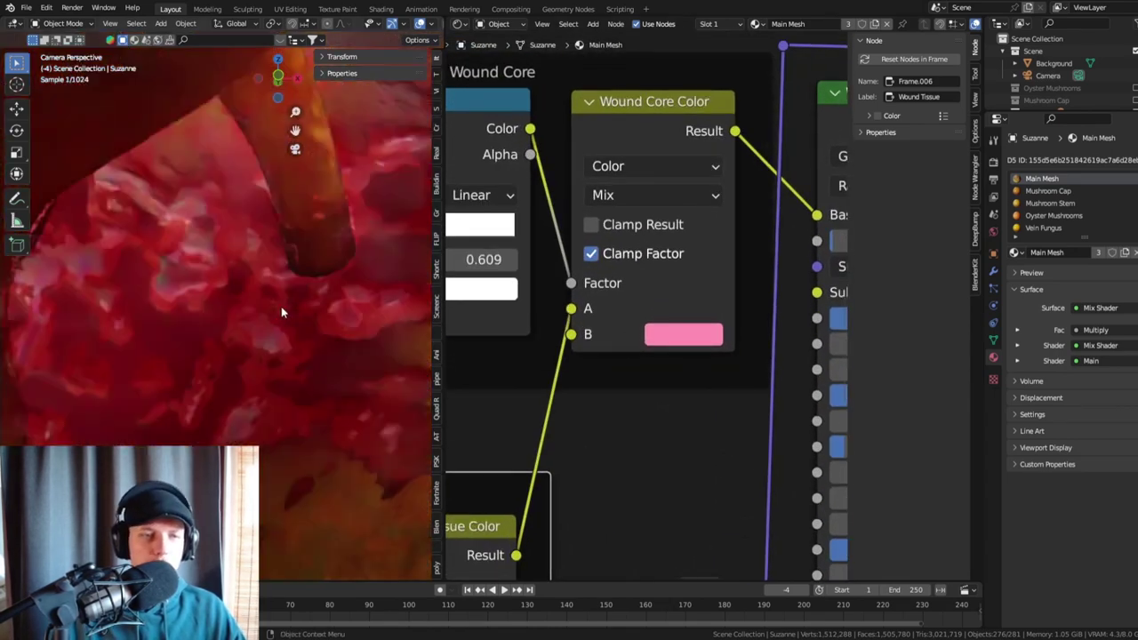
- Try a cyan second colour on Wound Core Color, revert it to pink, and save
click(671, 345)
scroll(672, 333, down, 4)
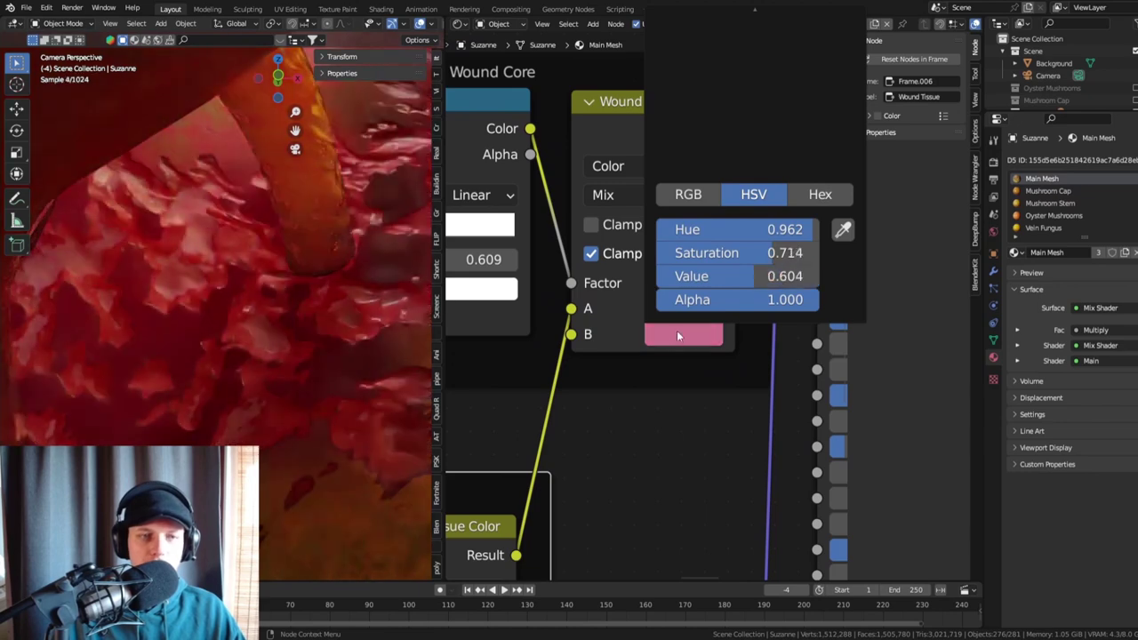
scroll(676, 337, down, 2)
scroll(676, 336, up, 6)
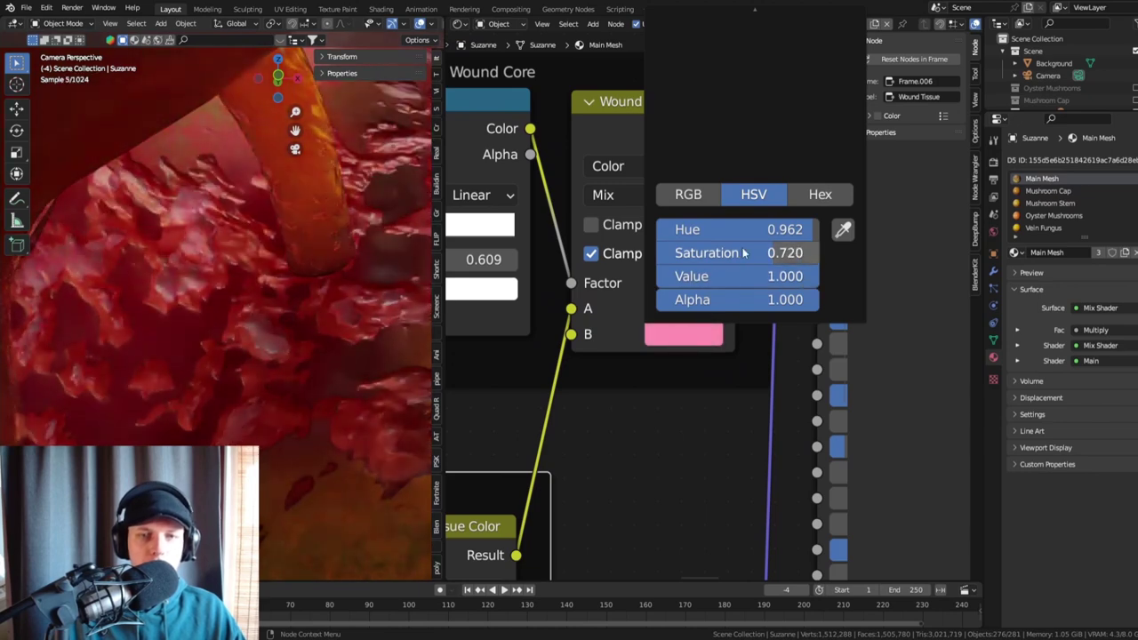
drag(745, 229, 676, 229)
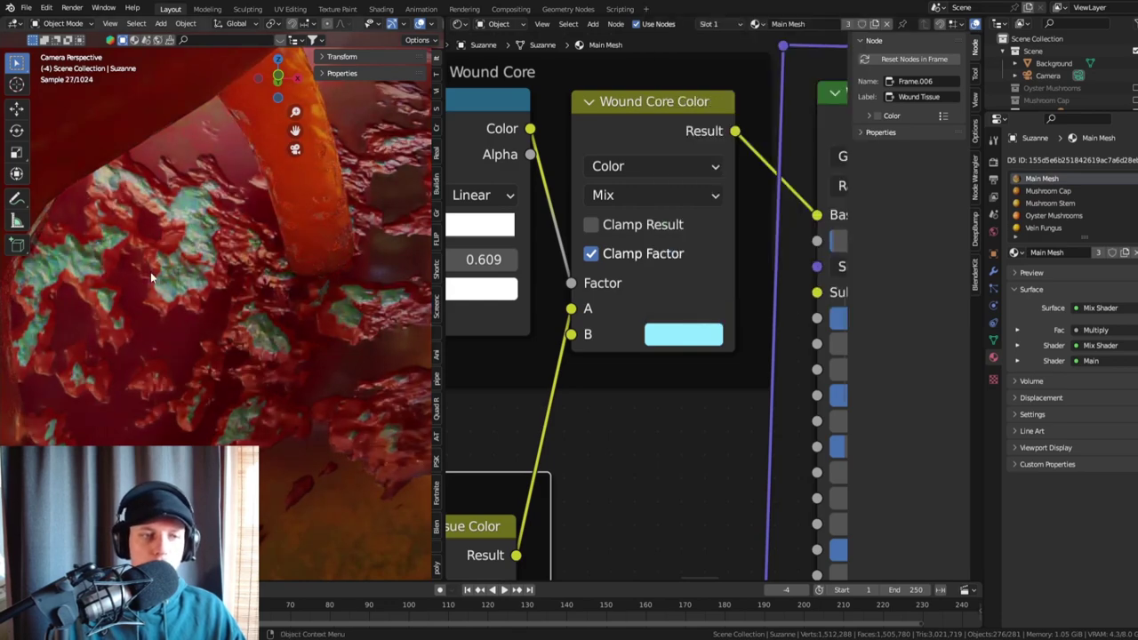
key(ctrl+z)
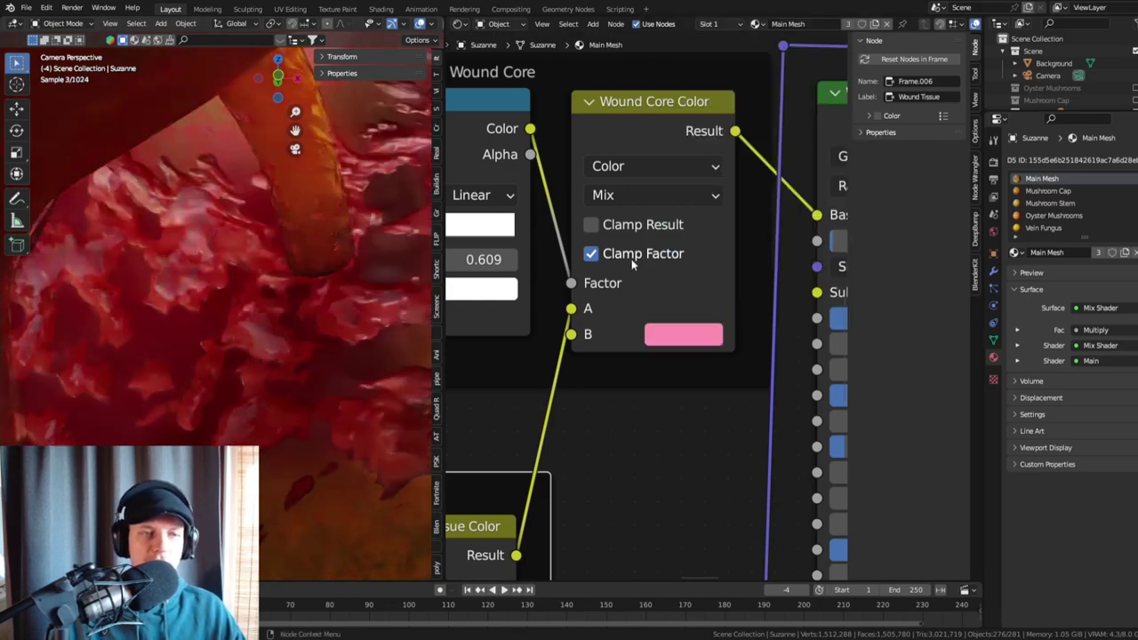
scroll(632, 259, down, 8)
scroll(259, 302, down, 4)
key(ctrl+s)
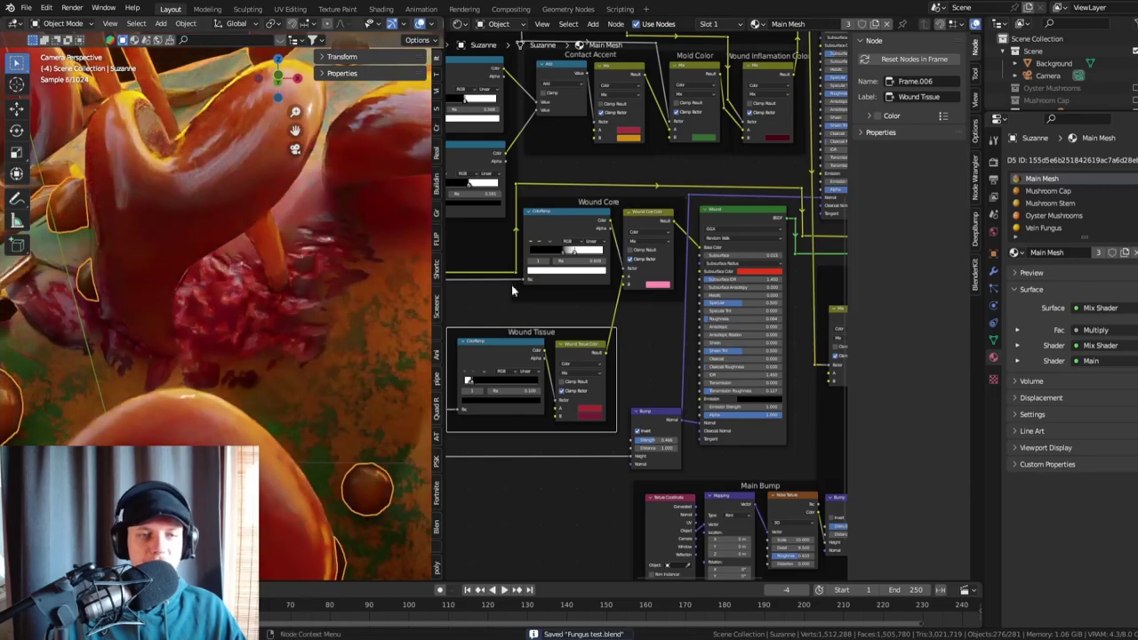
- Pan around the Main Mesh node tree to the Mesh Wound Indent Value frame
scroll(627, 274, down, 6)
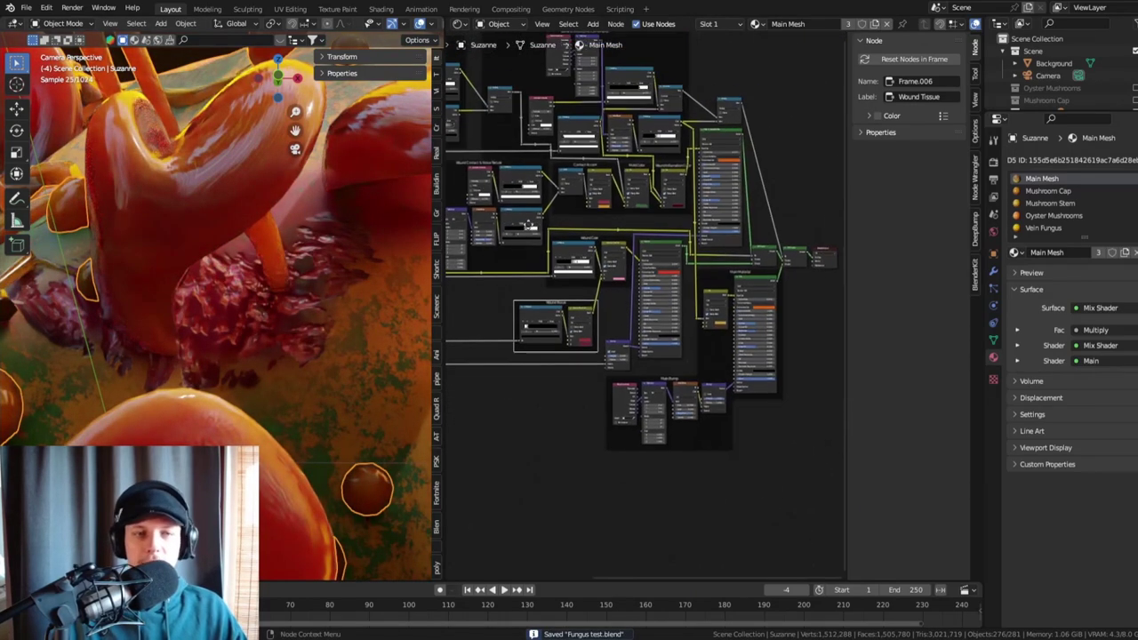
middle_drag(571, 217, 591, 219)
scroll(590, 219, up, 7)
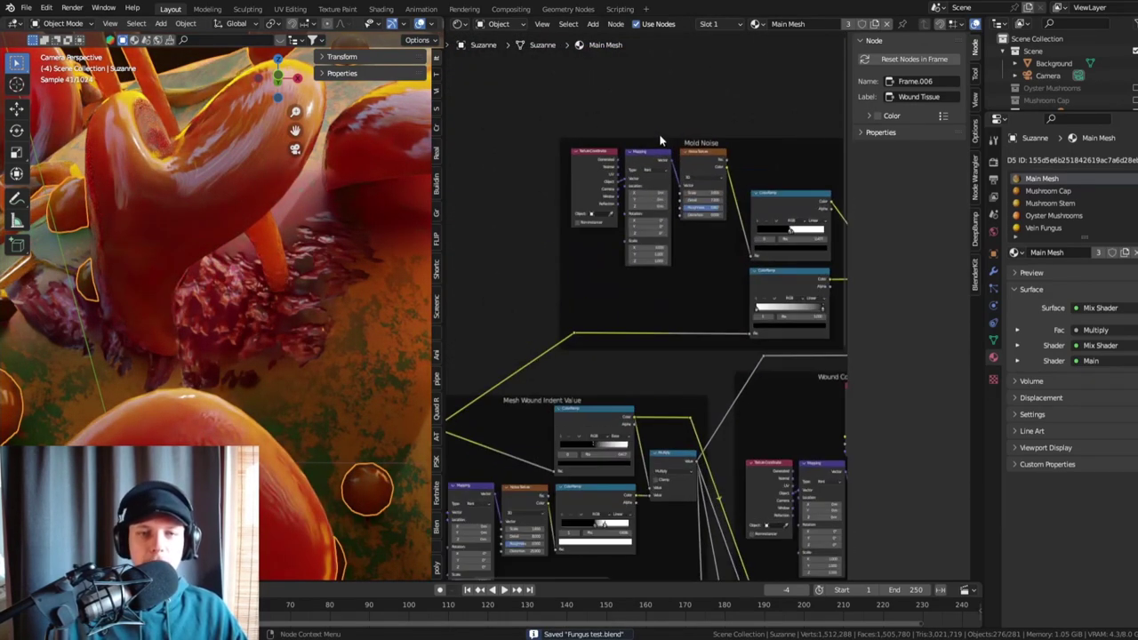
scroll(631, 147, up, 3)
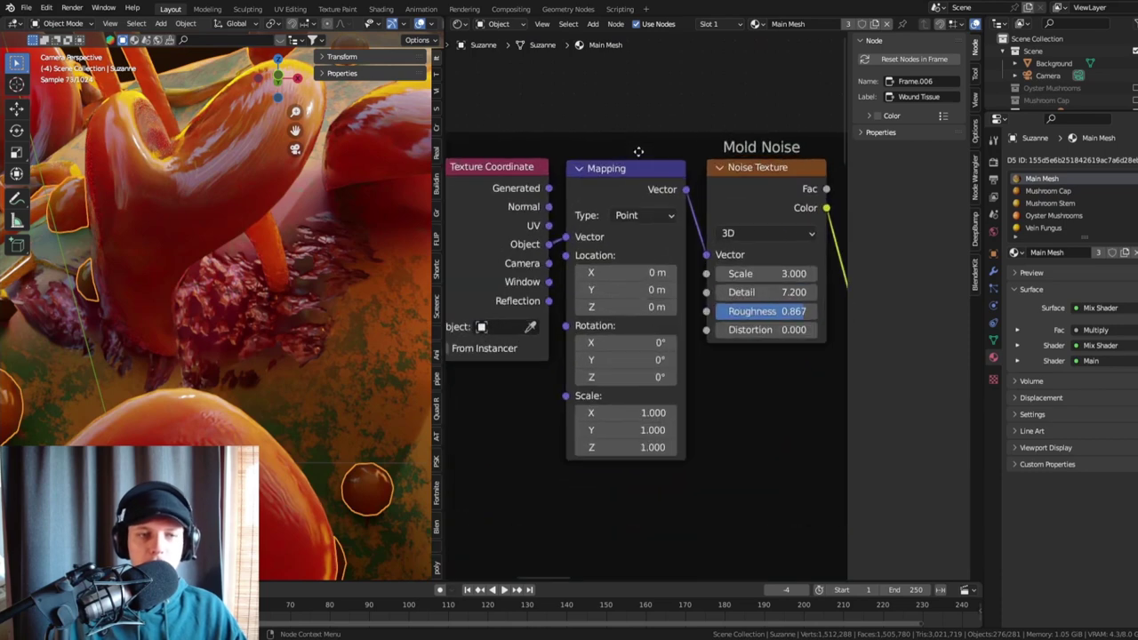
scroll(627, 355, down, 4)
middle_drag(627, 355, 623, 258)
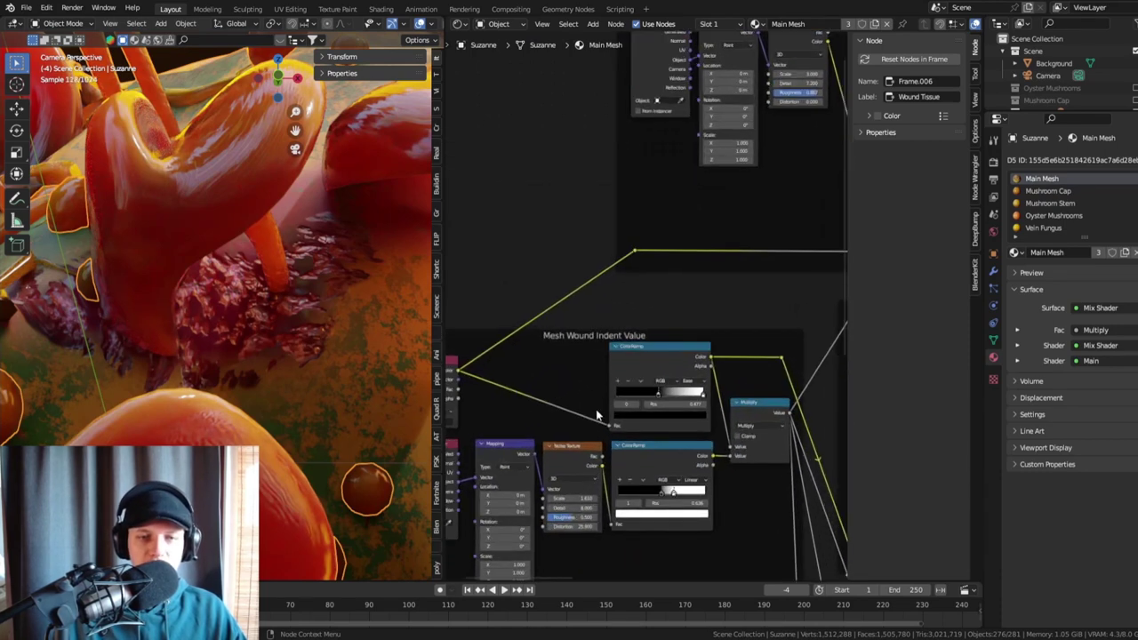
scroll(629, 317, up, 2)
scroll(628, 317, down, 6)
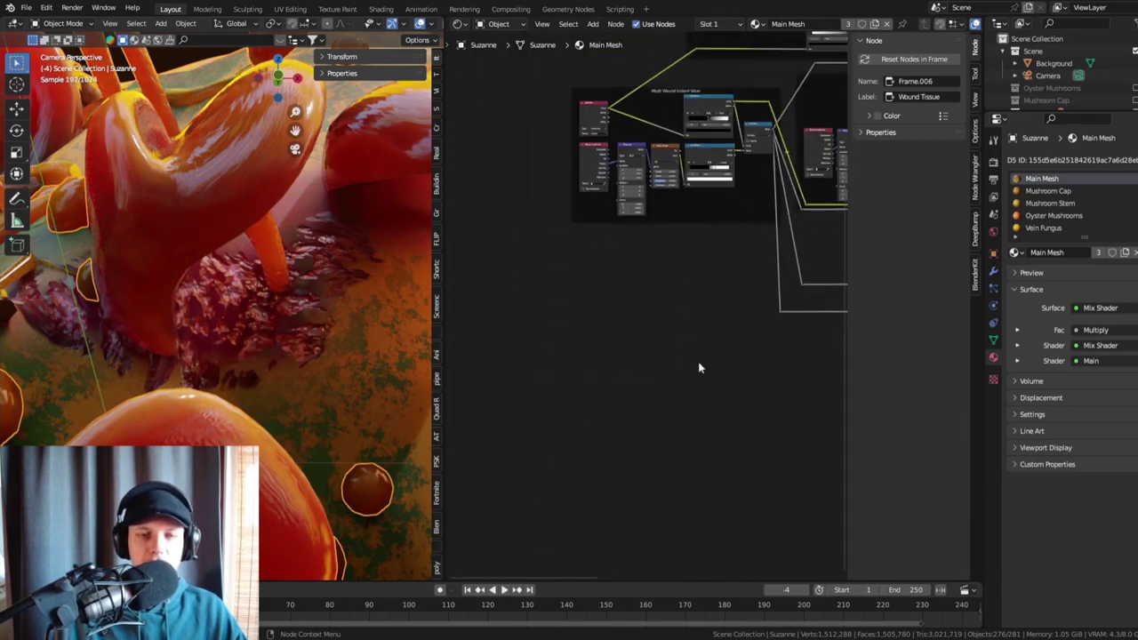
- Frame the whole node tree, then select the Mushroom Cap material slot
middle_drag(606, 300, 623, 293)
scroll(623, 294, up, 5)
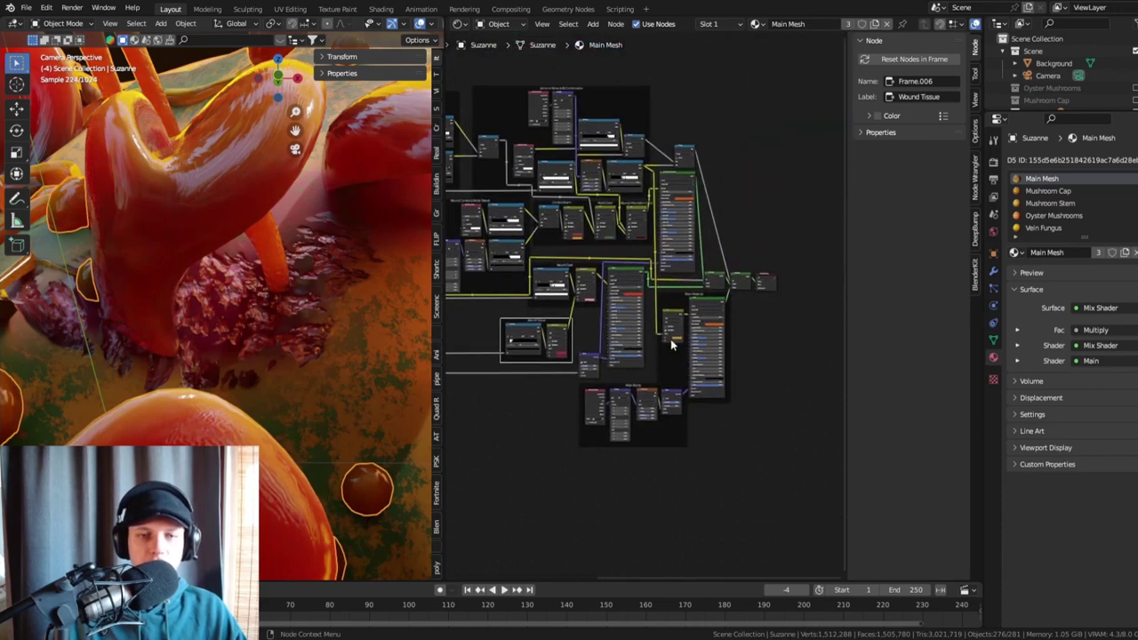
scroll(618, 342, up, 1)
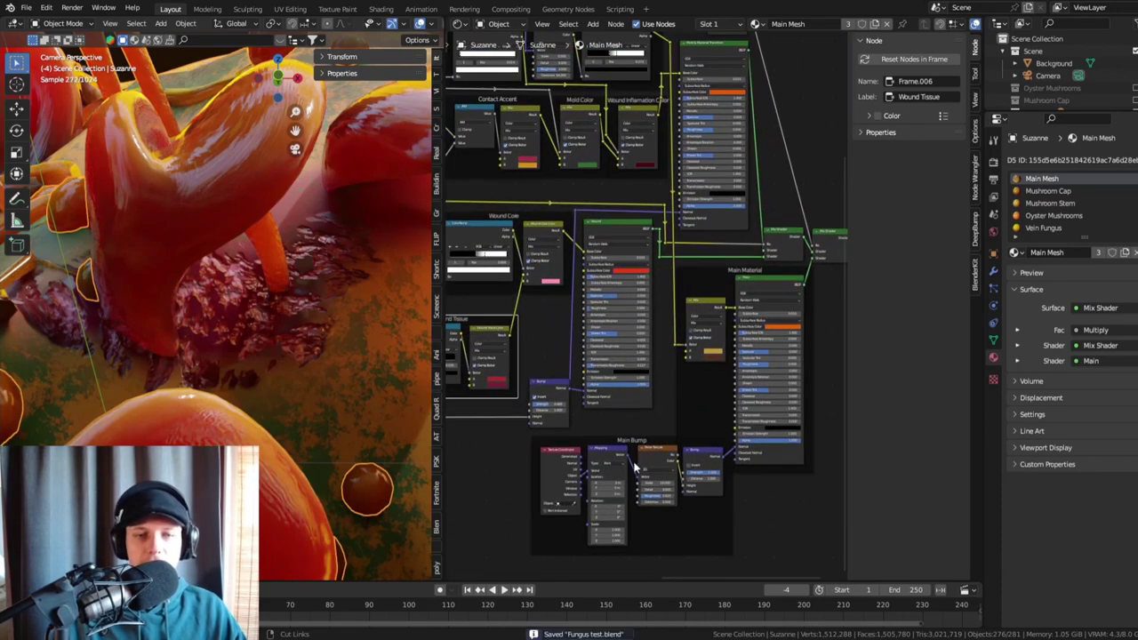
scroll(618, 447, up, 2)
ctrl+middle_drag(622, 448, 518, 355)
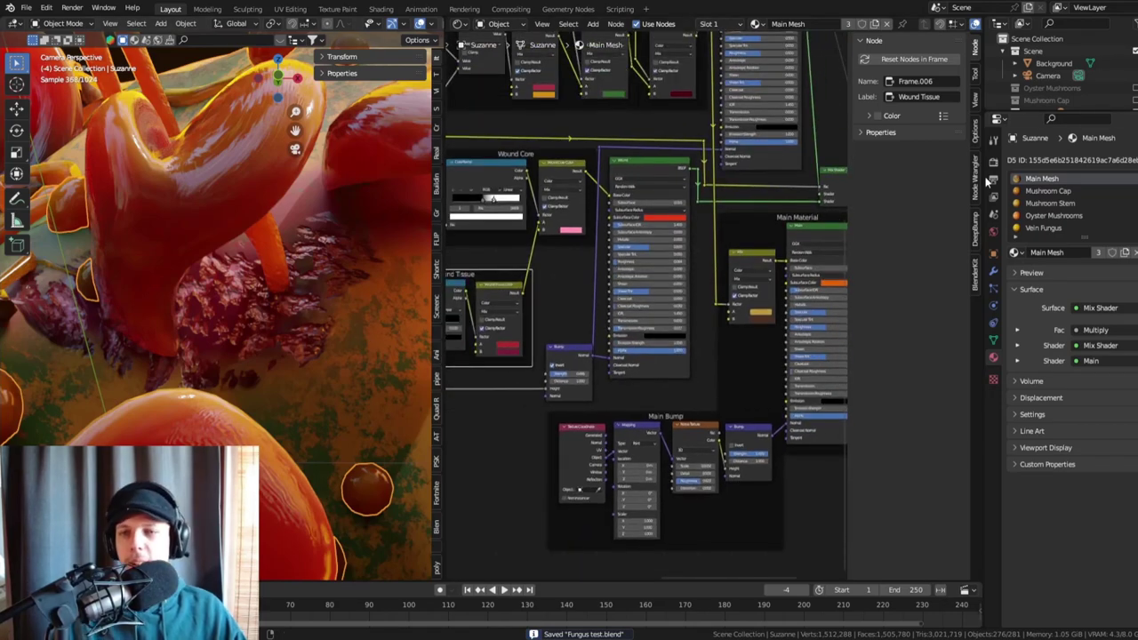
click(289, 304)
scroll(289, 304, down, 4)
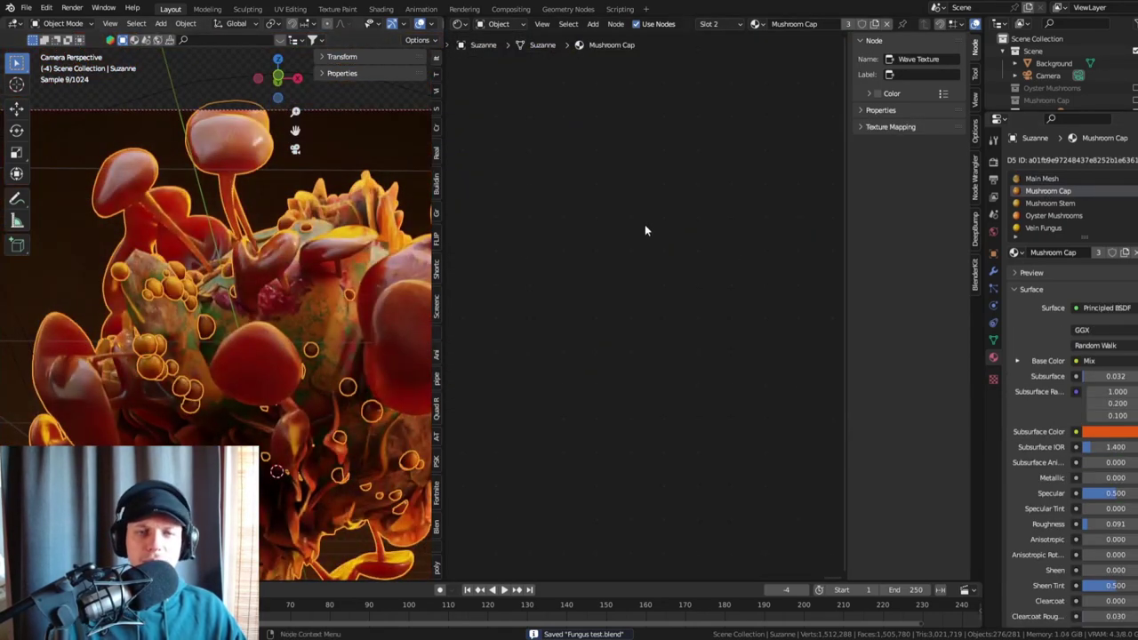
- Try Subsurface 0 on the cap's Principled BSDF, restore 0.032, and save
middle_drag(612, 270, 669, 250)
scroll(564, 308, up, 7)
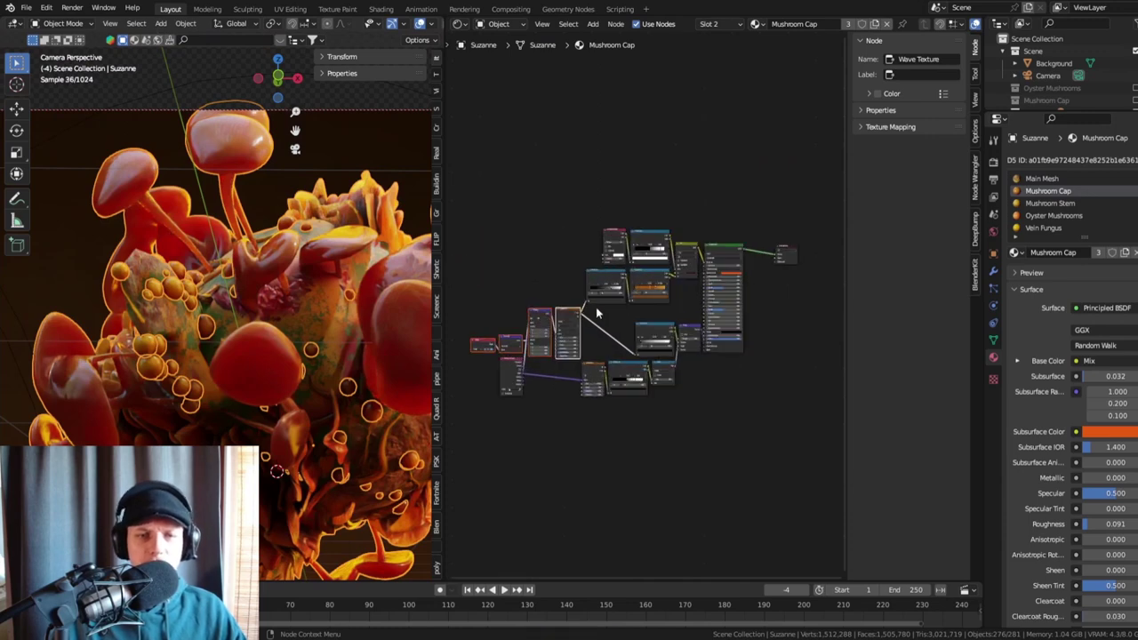
scroll(564, 309, up, 5)
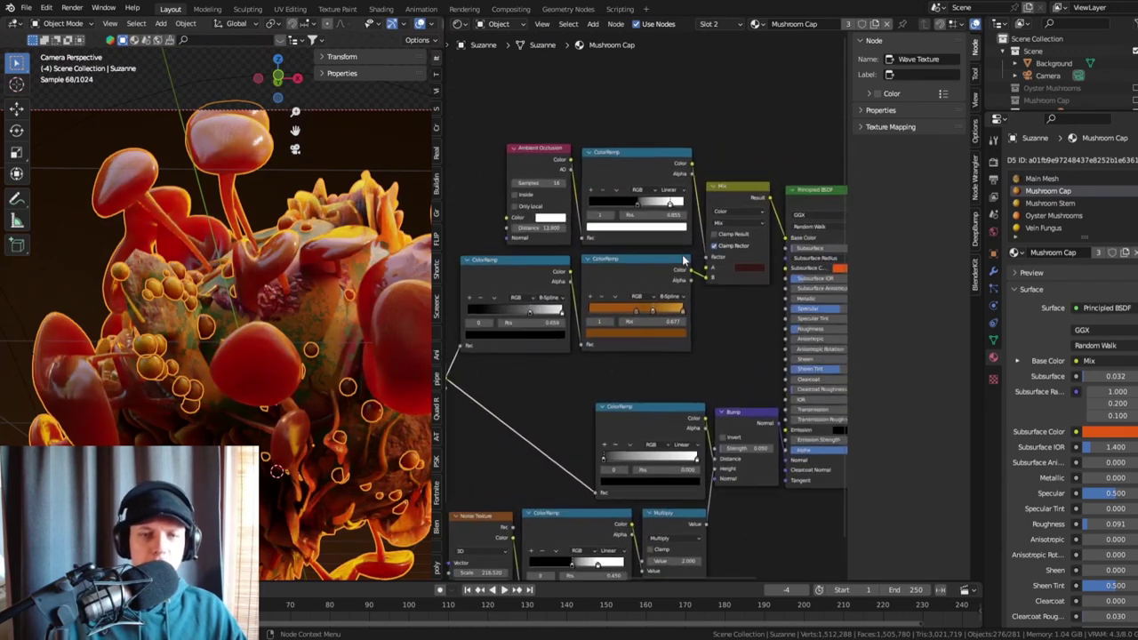
middle_drag(655, 347, 562, 295)
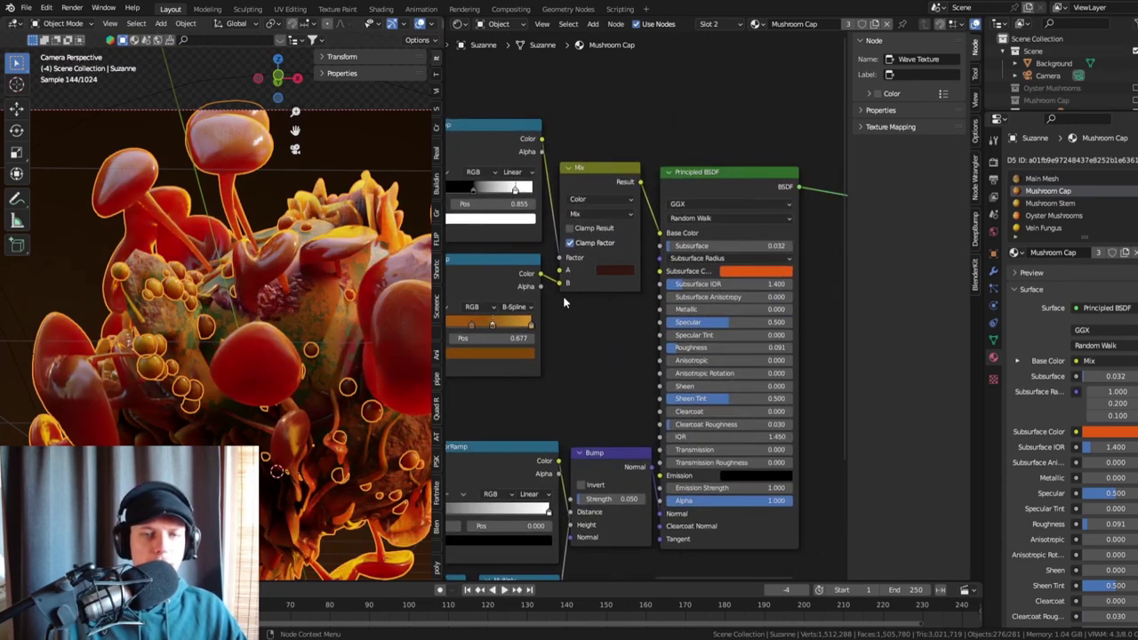
scroll(695, 248, up, 3)
scroll(695, 248, up, 1)
drag(695, 248, 647, 245)
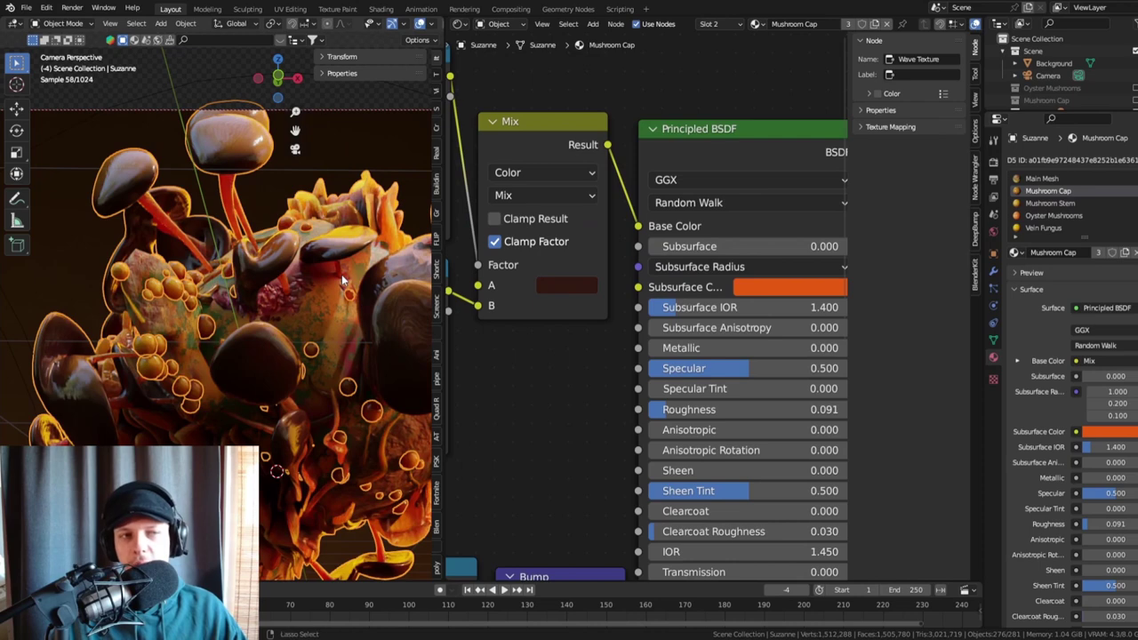
key(ctrl+z)
key(ctrl+s)
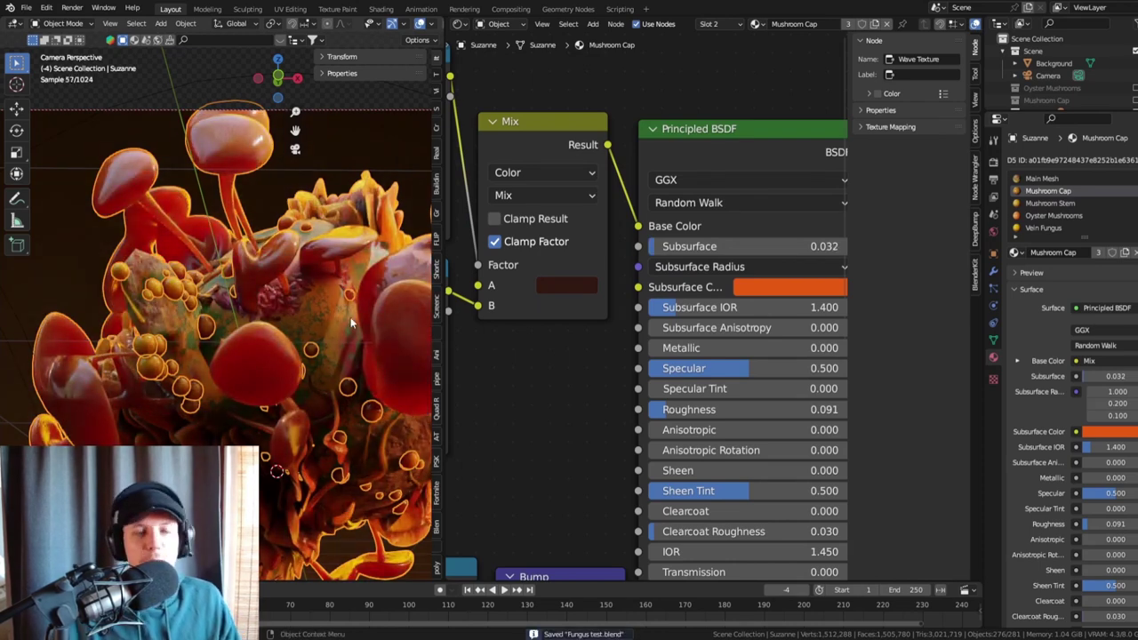
- Orbit the fungus, return to camera view, and select the Mushroom Stem material
middle_drag(351, 316, 277, 221)
scroll(275, 187, up, 3)
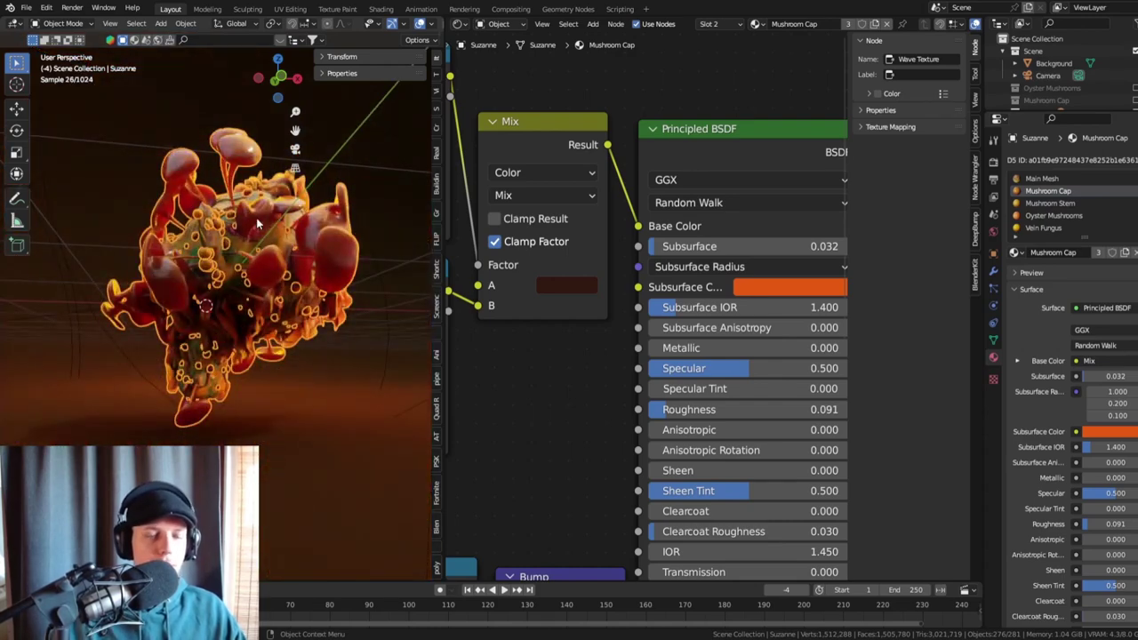
key(KP_0)
scroll(236, 131, up, 3)
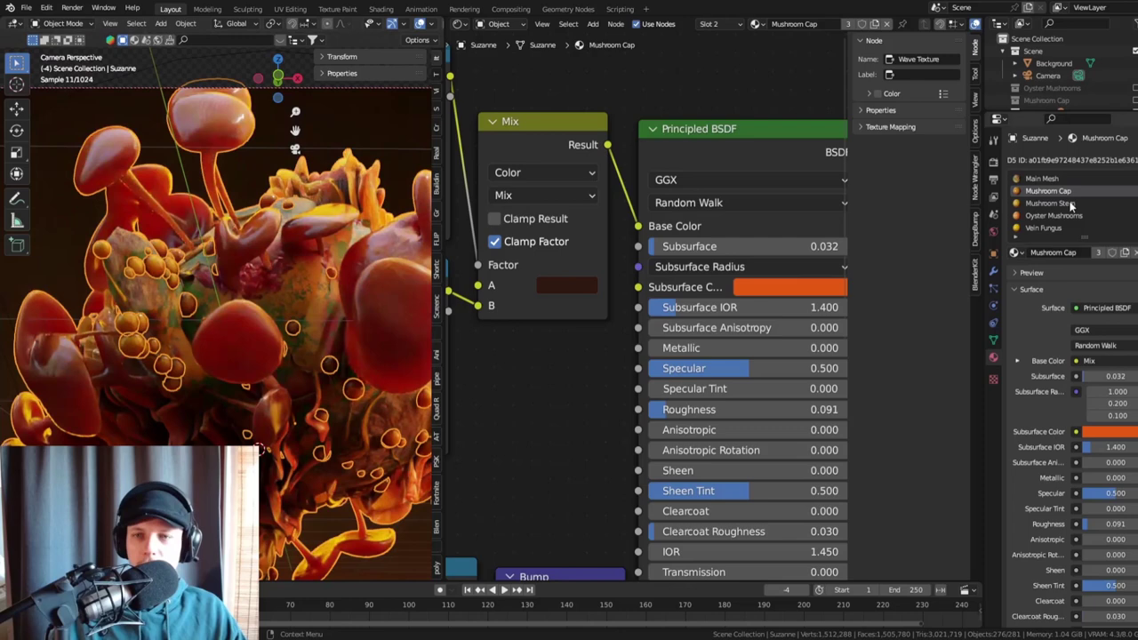
click(1058, 204)
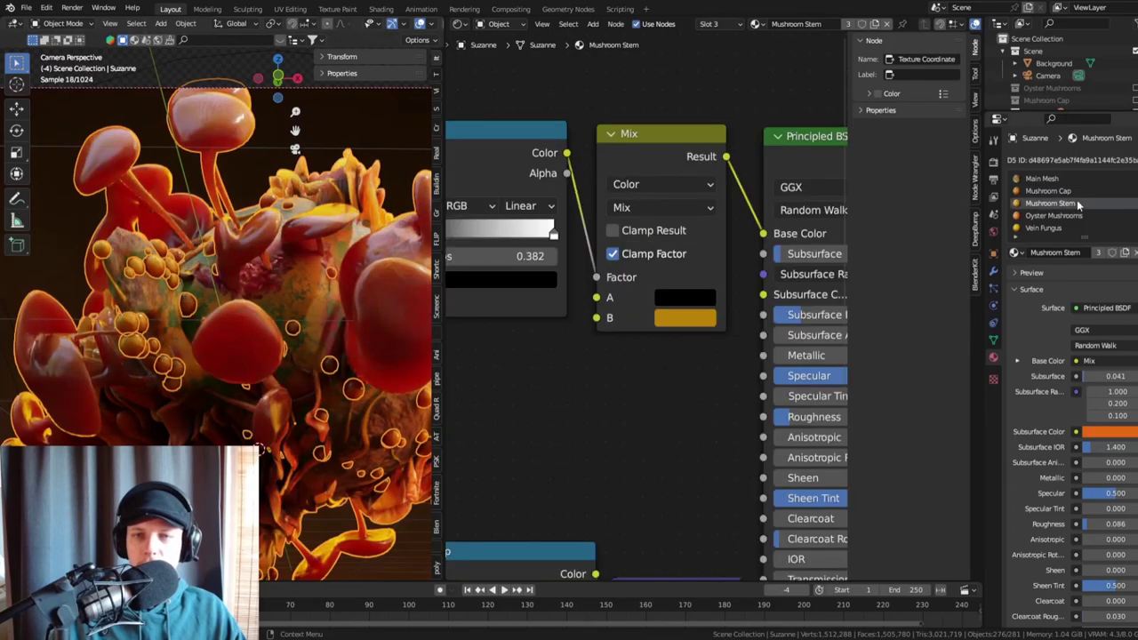
scroll(597, 251, down, 3)
middle_drag(597, 251, 731, 229)
scroll(731, 230, up, 5)
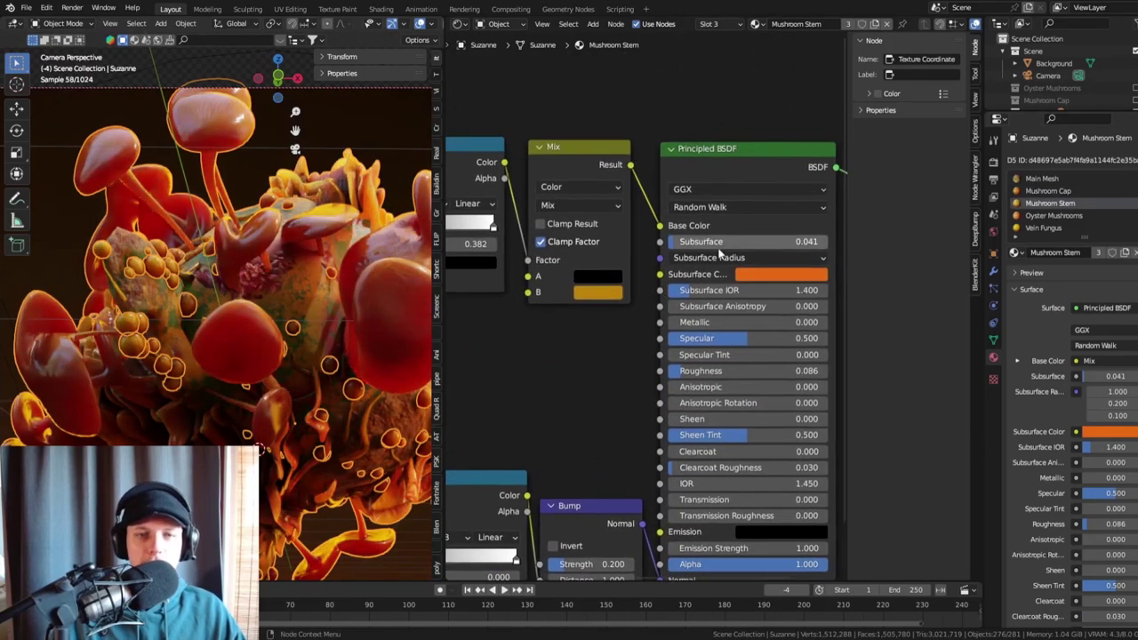
click(780, 274)
click(747, 120)
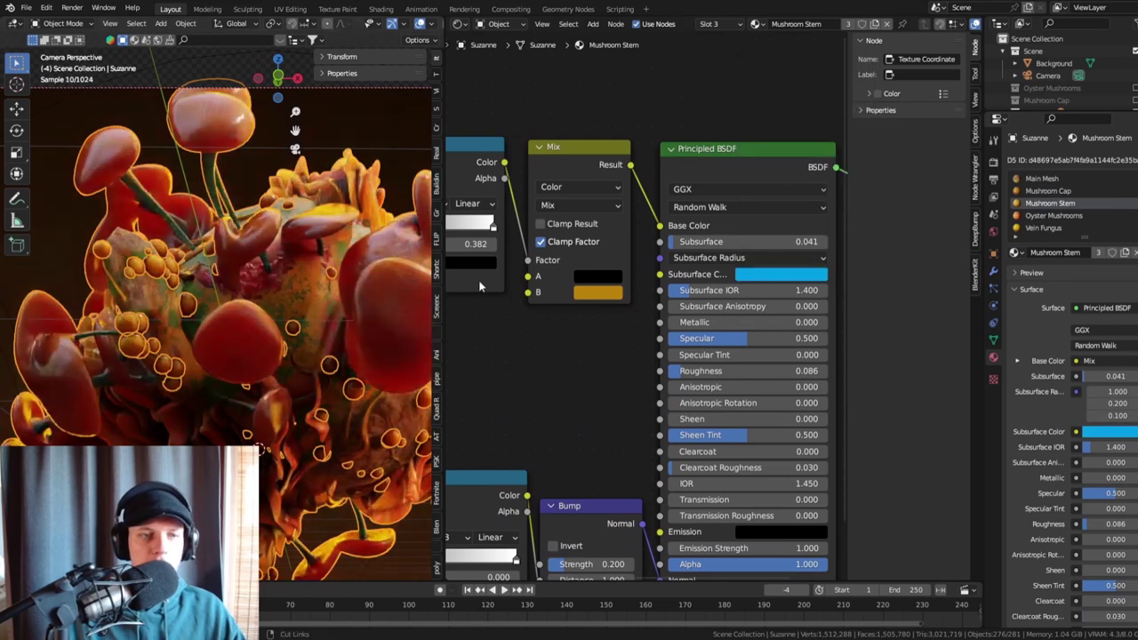
key(ctrl+z)
scroll(685, 238, down, 1)
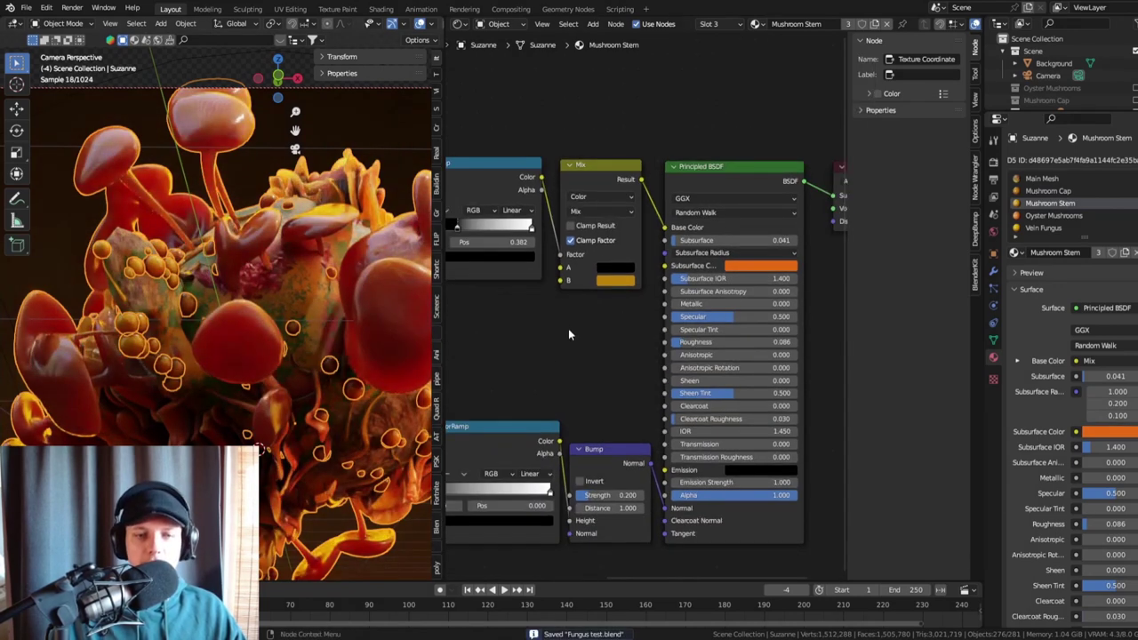
middle_drag(570, 334, 655, 245)
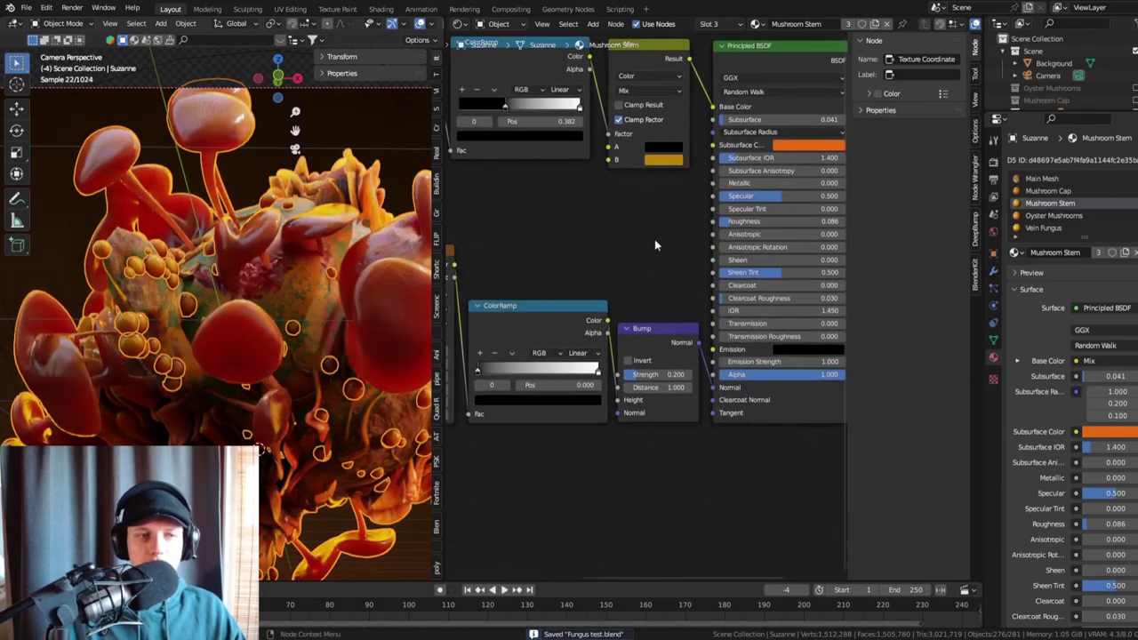
click(1049, 215)
key(Home)
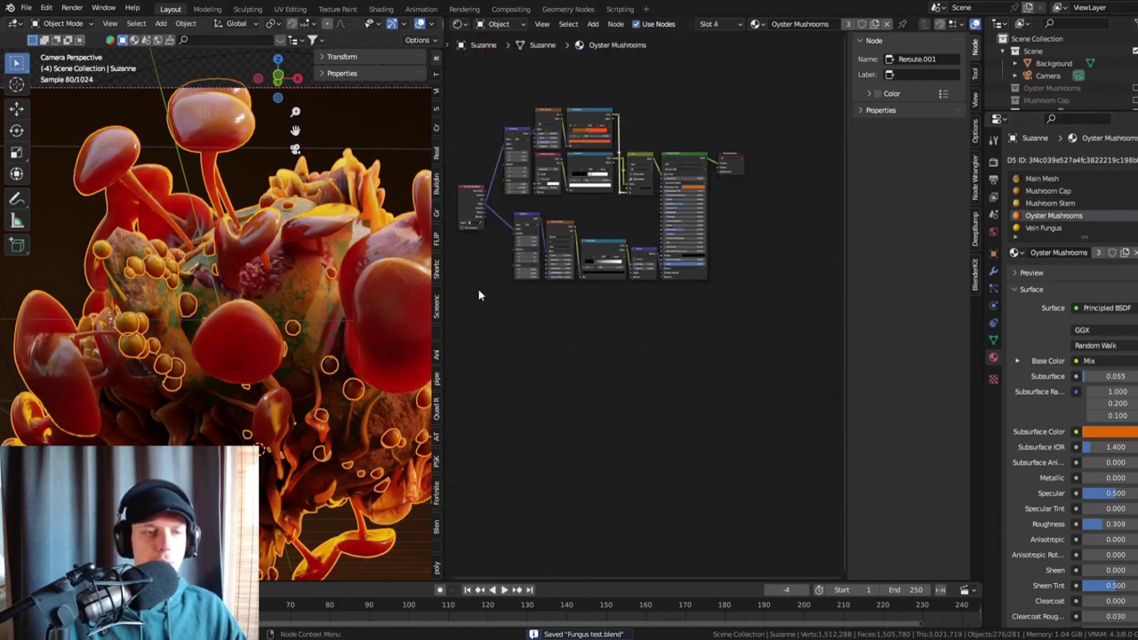
key(r)
key(z)
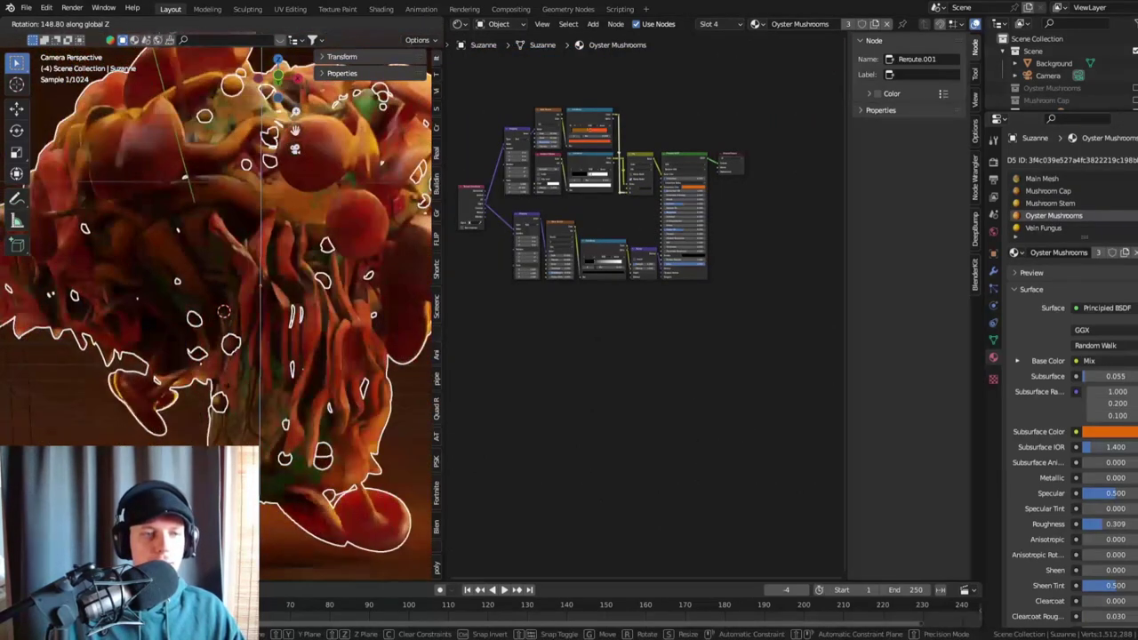
key(Return)
key(ctrl+s)
scroll(550, 127, up, 2)
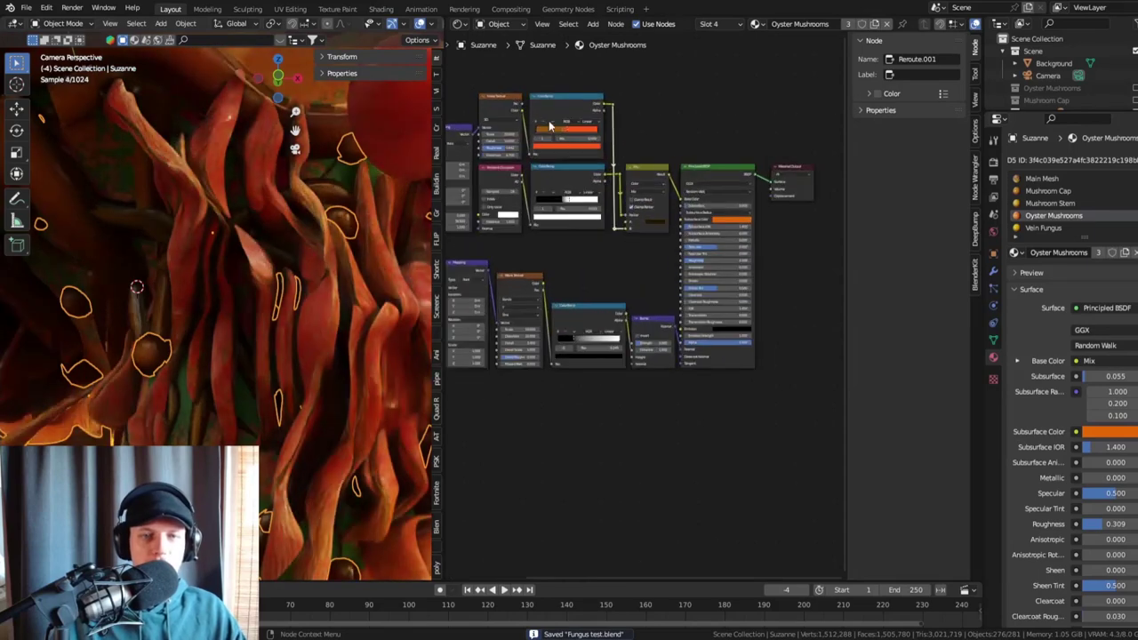
scroll(549, 127, up, 3)
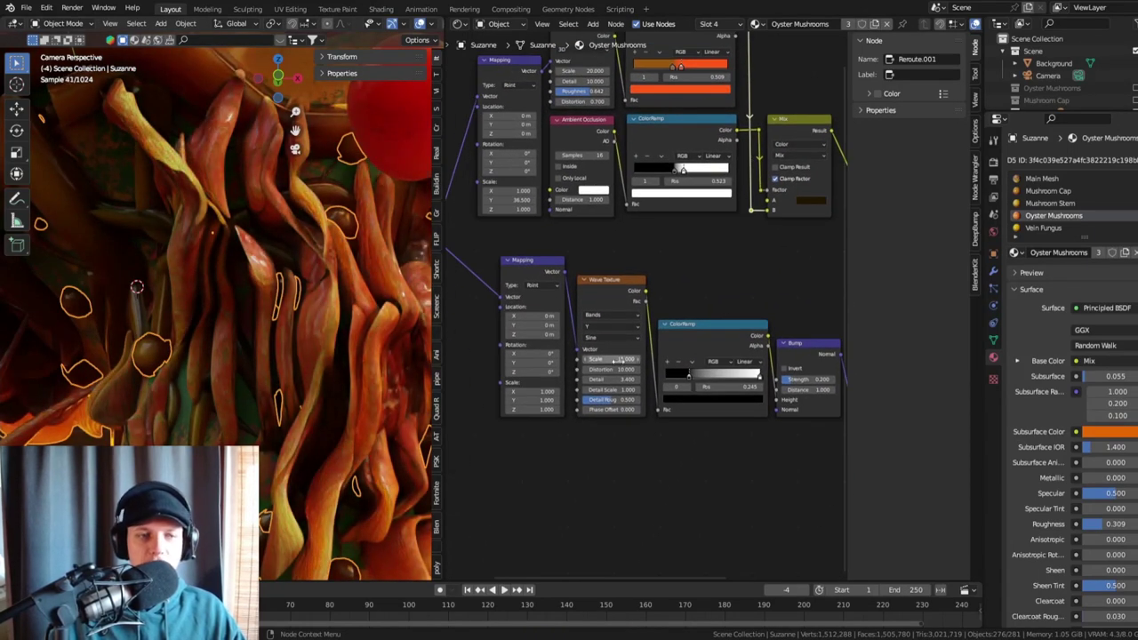
scroll(356, 276, up, 5)
middle_drag(316, 336, 288, 294)
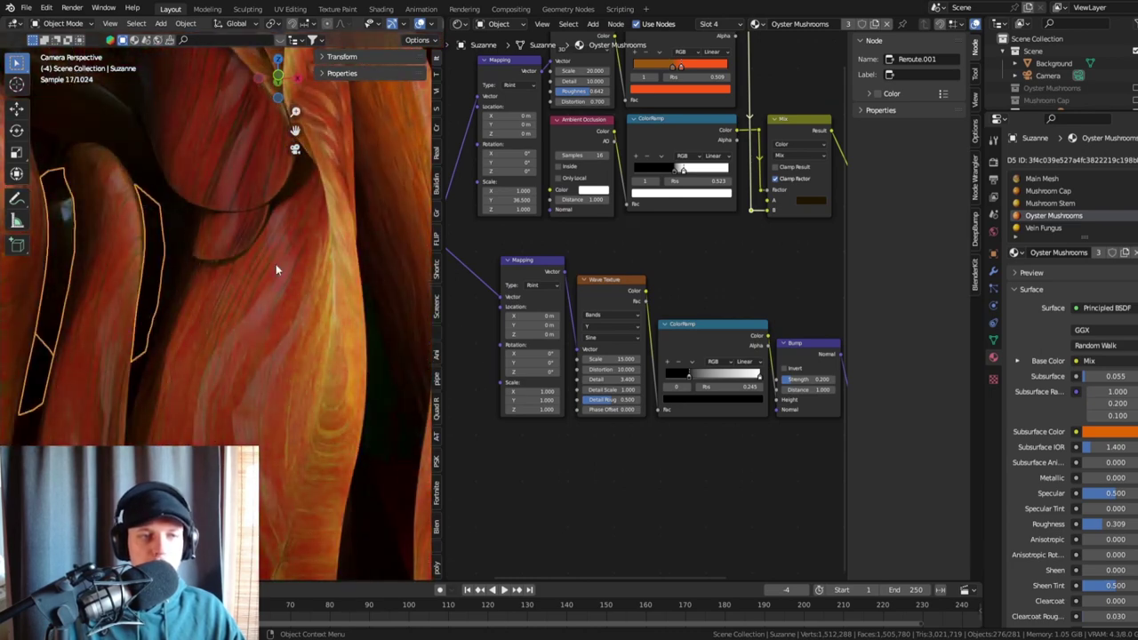
scroll(242, 313, down, 8)
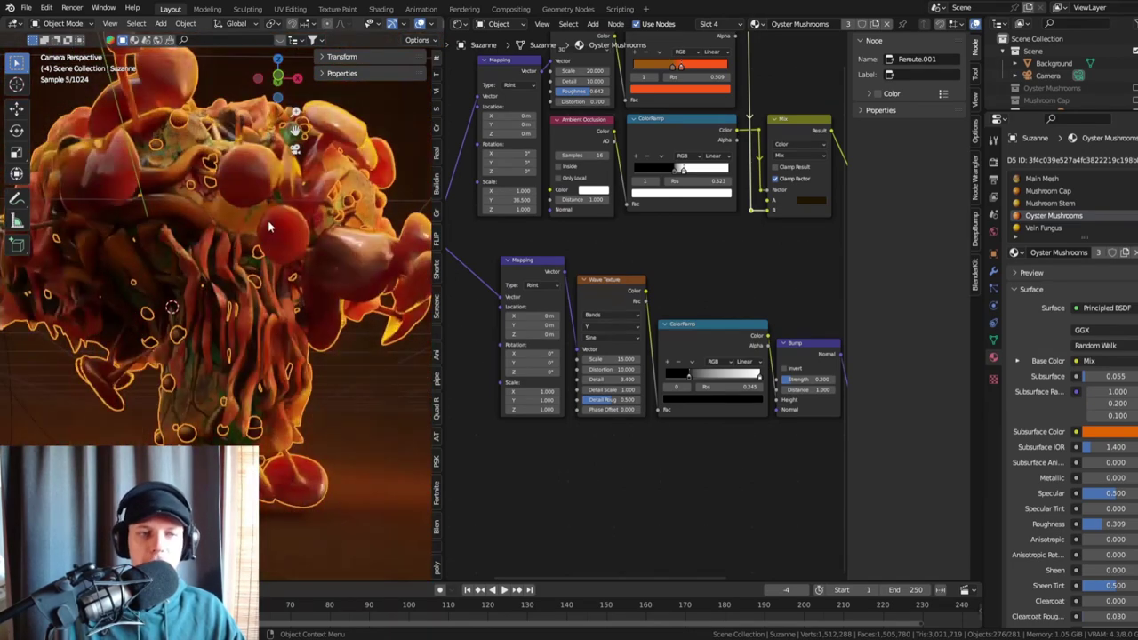
key(ctrl+s)
scroll(634, 287, up, 4)
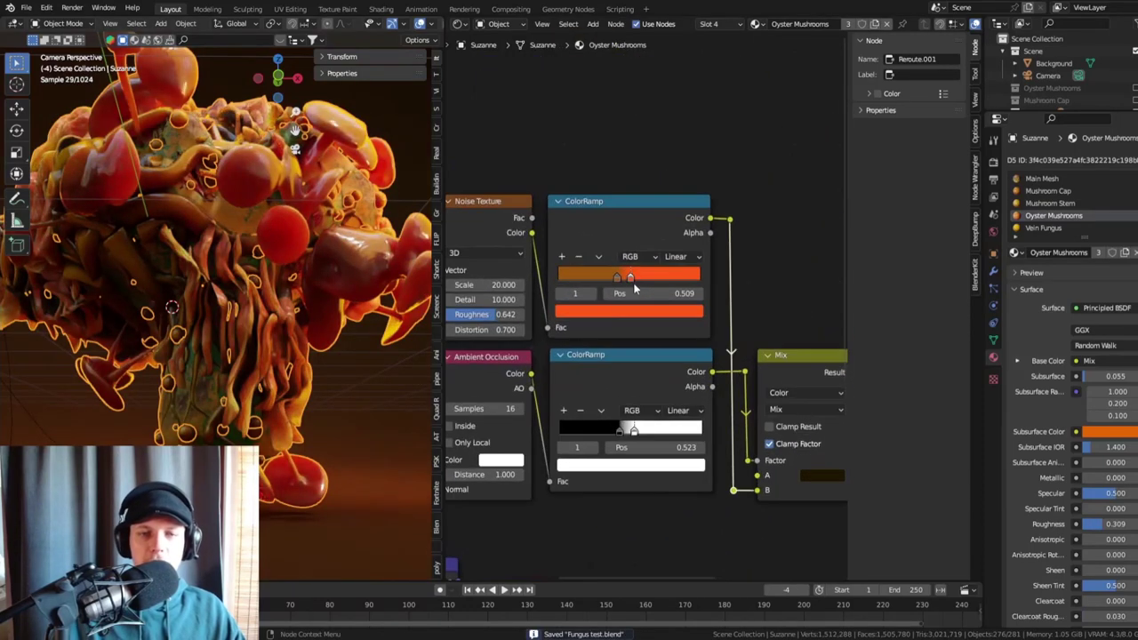
scroll(634, 283, up, 4)
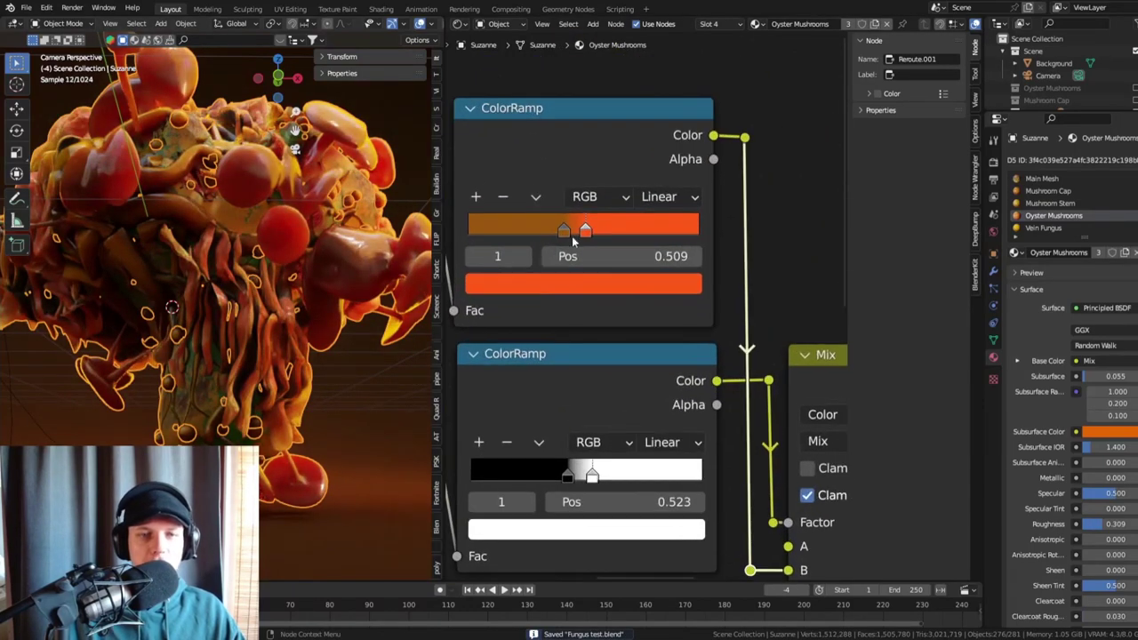
scroll(642, 255, up, 2)
click(630, 302)
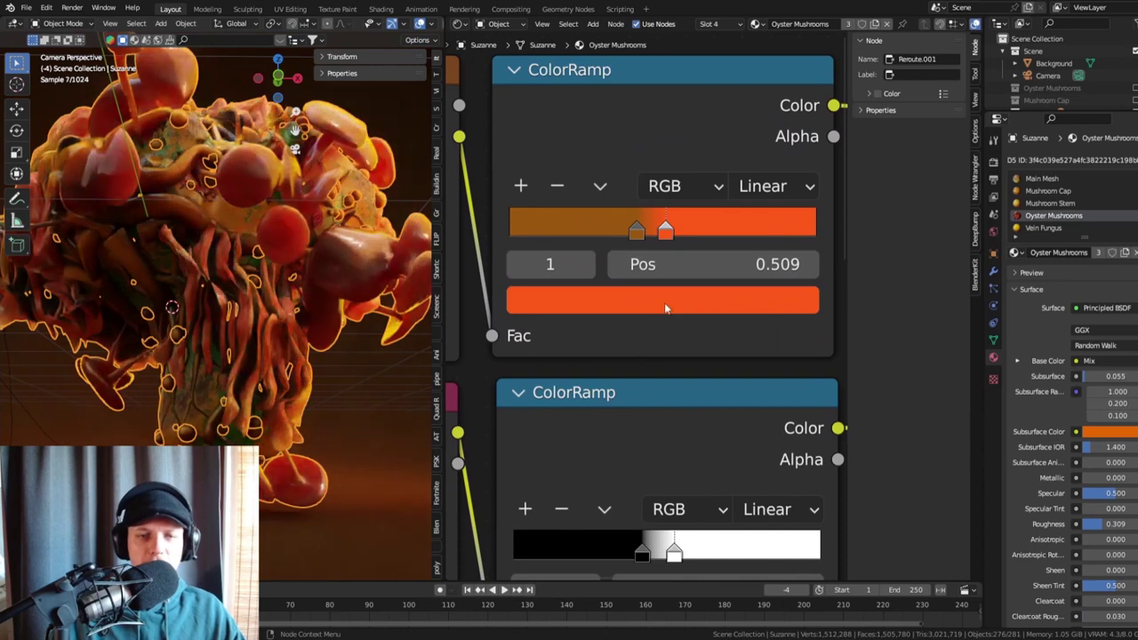
click(664, 302)
click(649, 336)
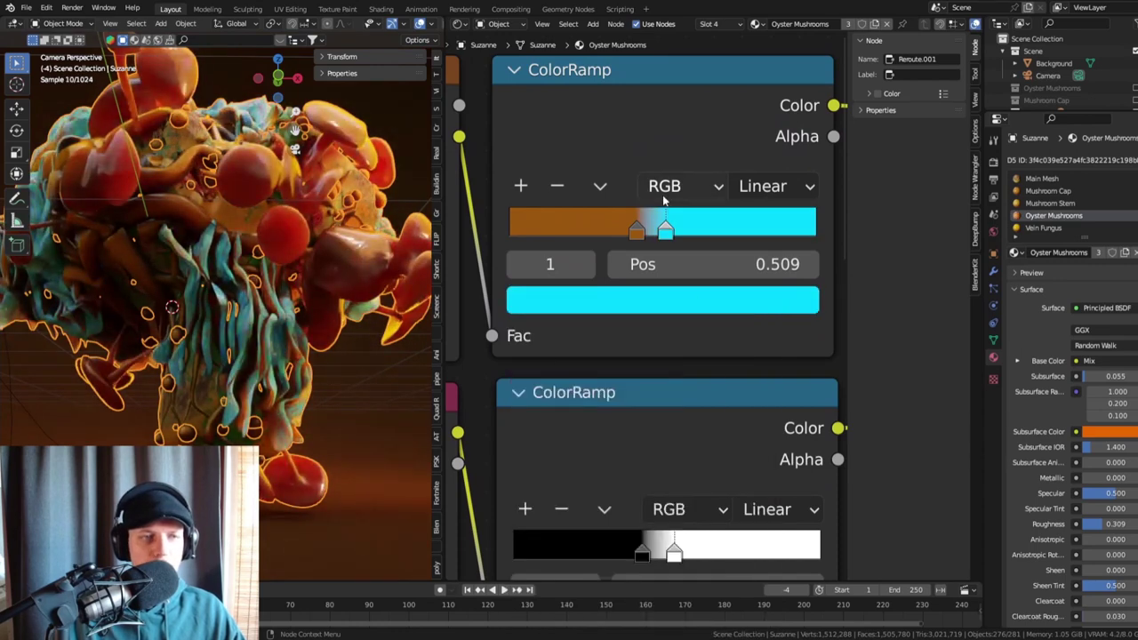
click(673, 300)
click(574, 413)
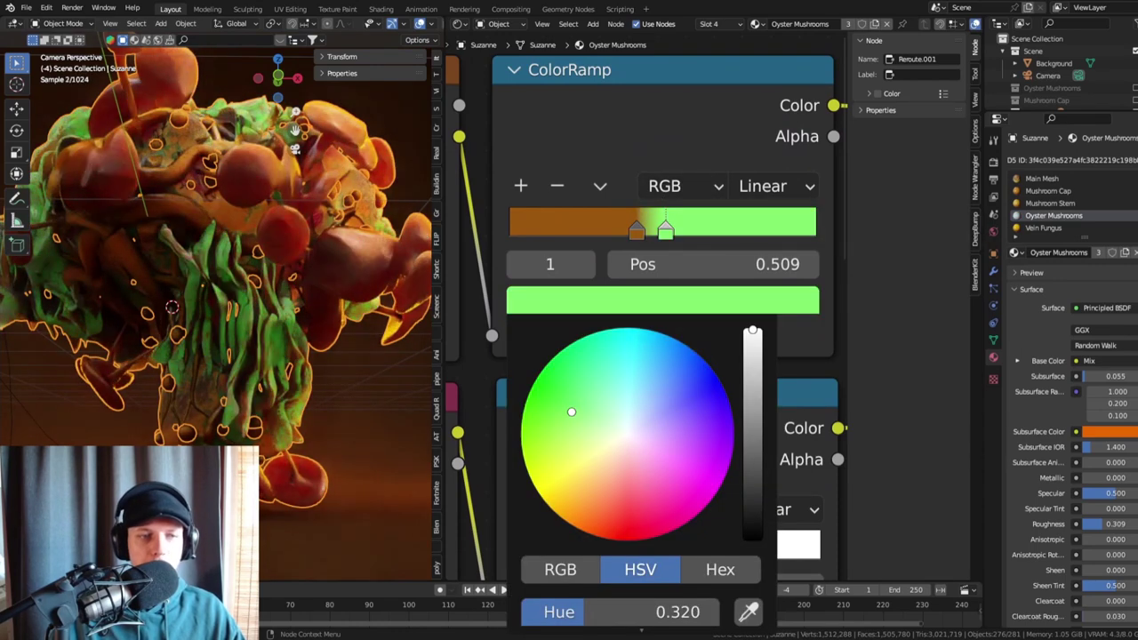
click(661, 483)
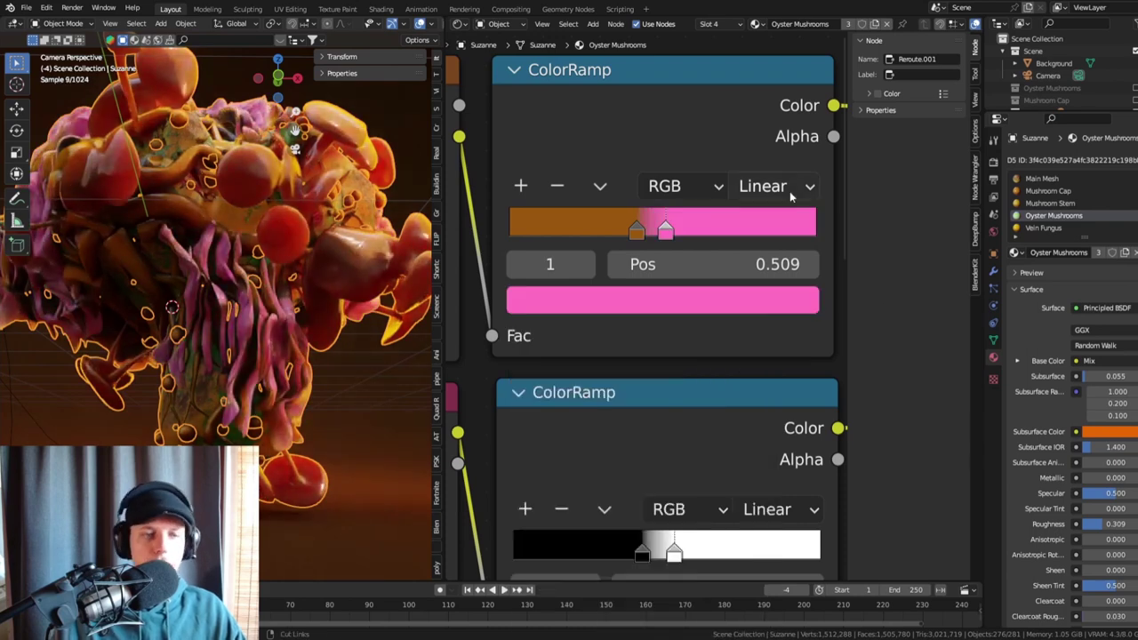
key(ctrl+z)
key(ctrl+z)
key(ctrl+z)
key(ctrl+s)
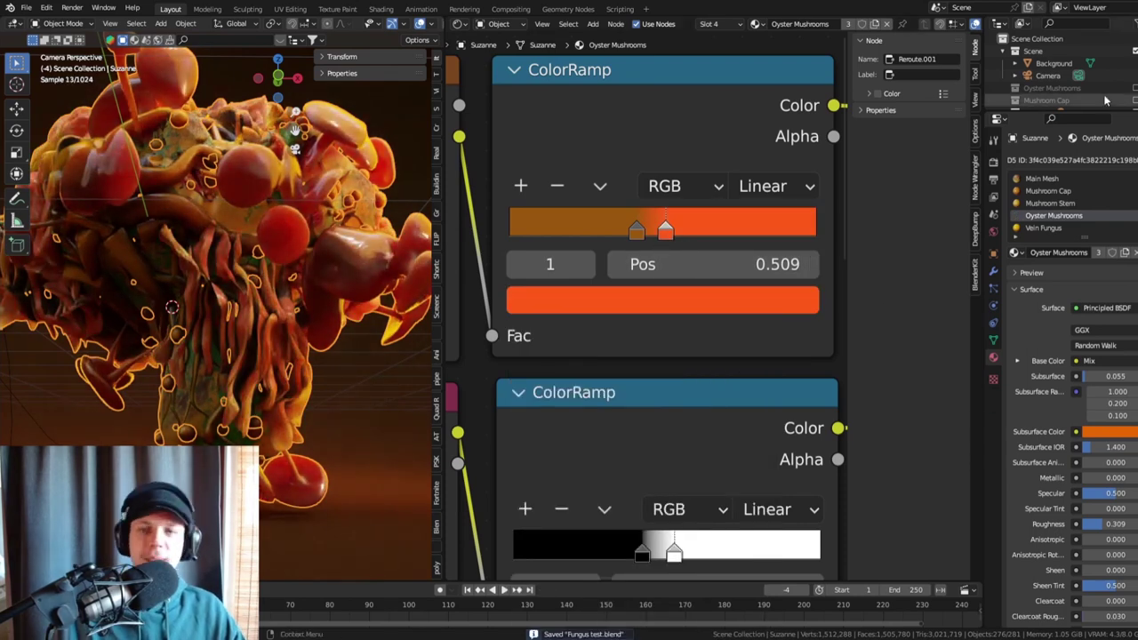
scroll(1085, 194, down, 2)
- Select the Vein Fungus material, pan to its Material Output, and save
click(1046, 179)
scroll(726, 351, down, 5)
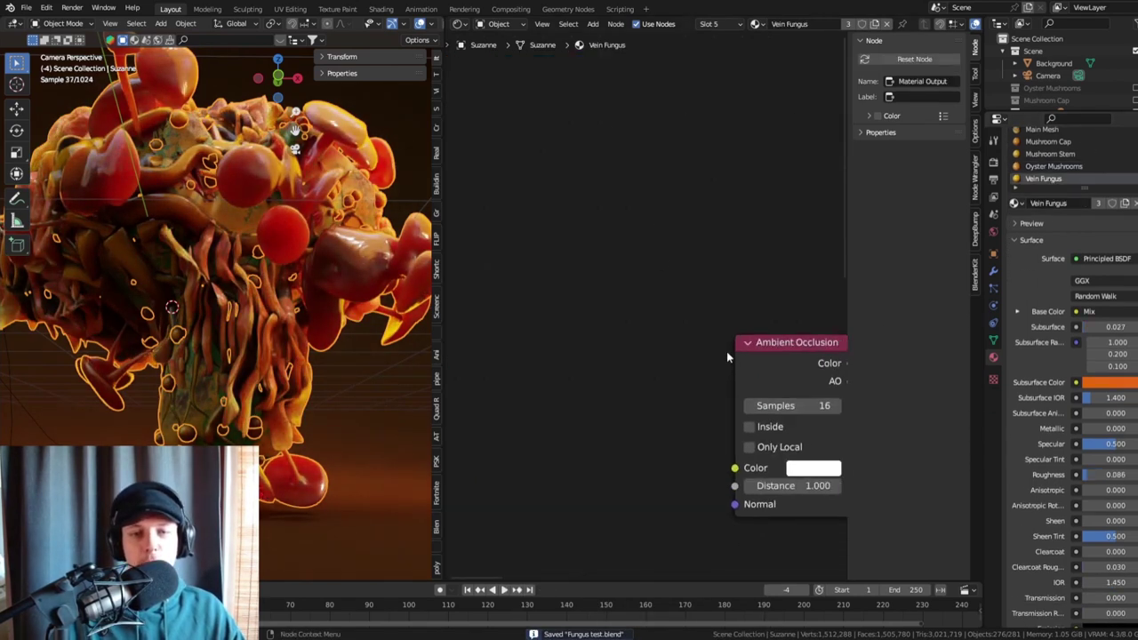
middle_drag(667, 233, 682, 175)
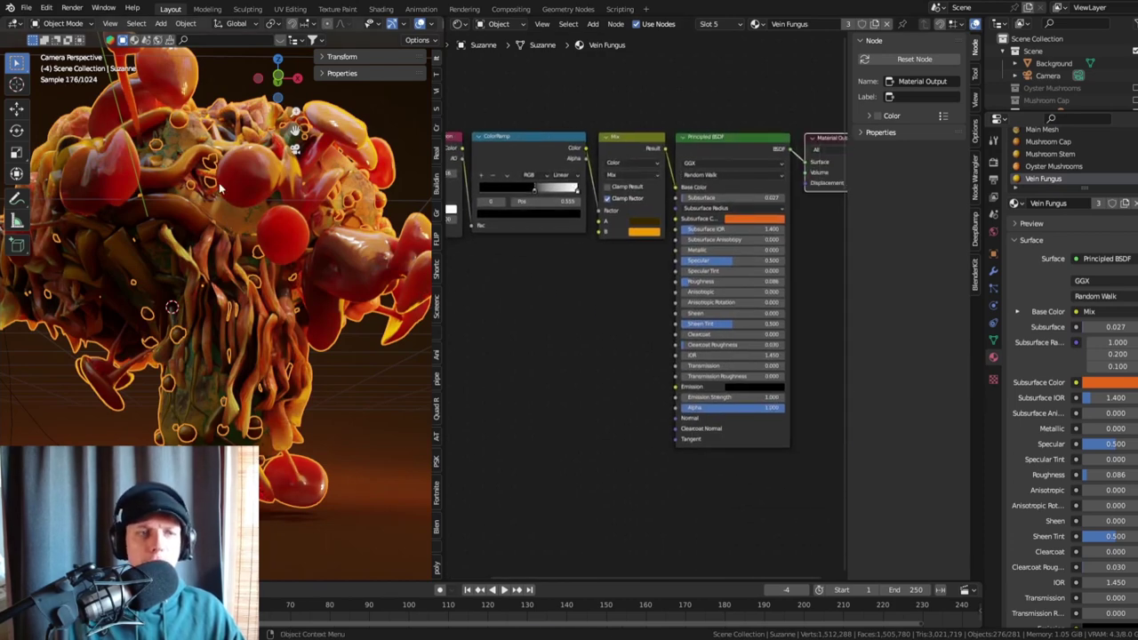
scroll(179, 163, up, 5)
key(ctrl+s)
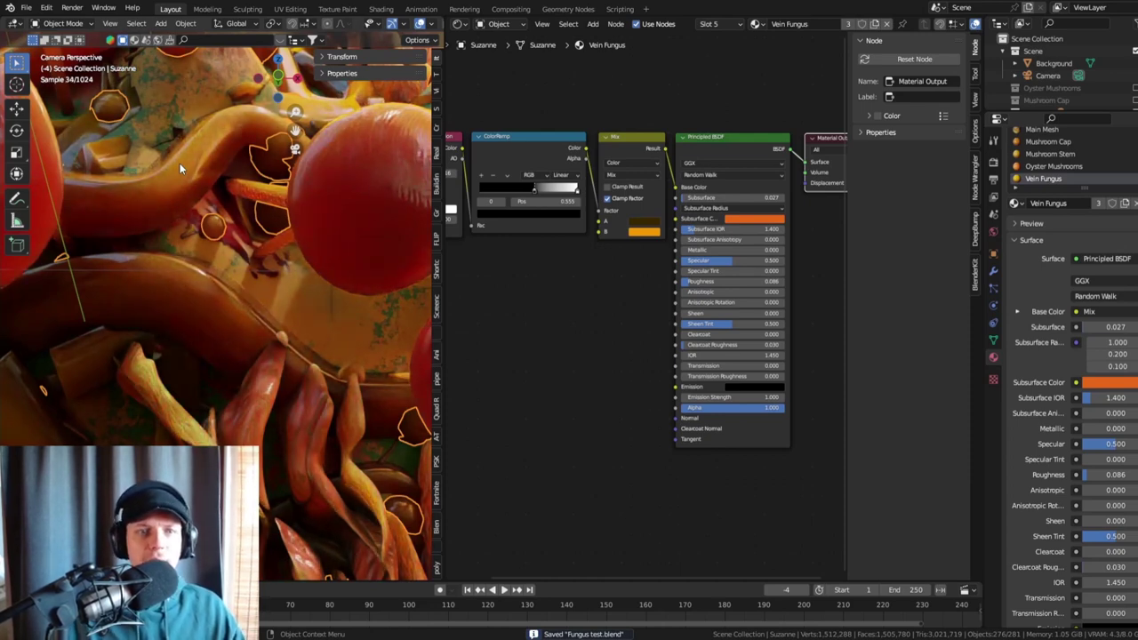
- Try shifting the Mix node's B colour hue to green
ctrl+scroll(625, 178, left, 3)
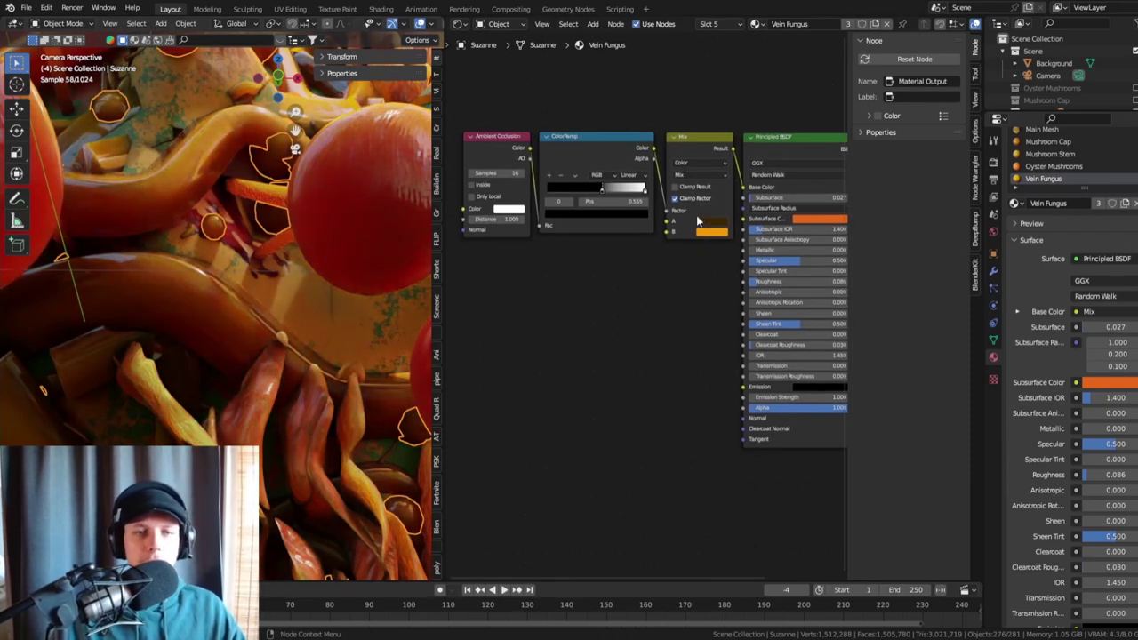
scroll(694, 214, up, 3)
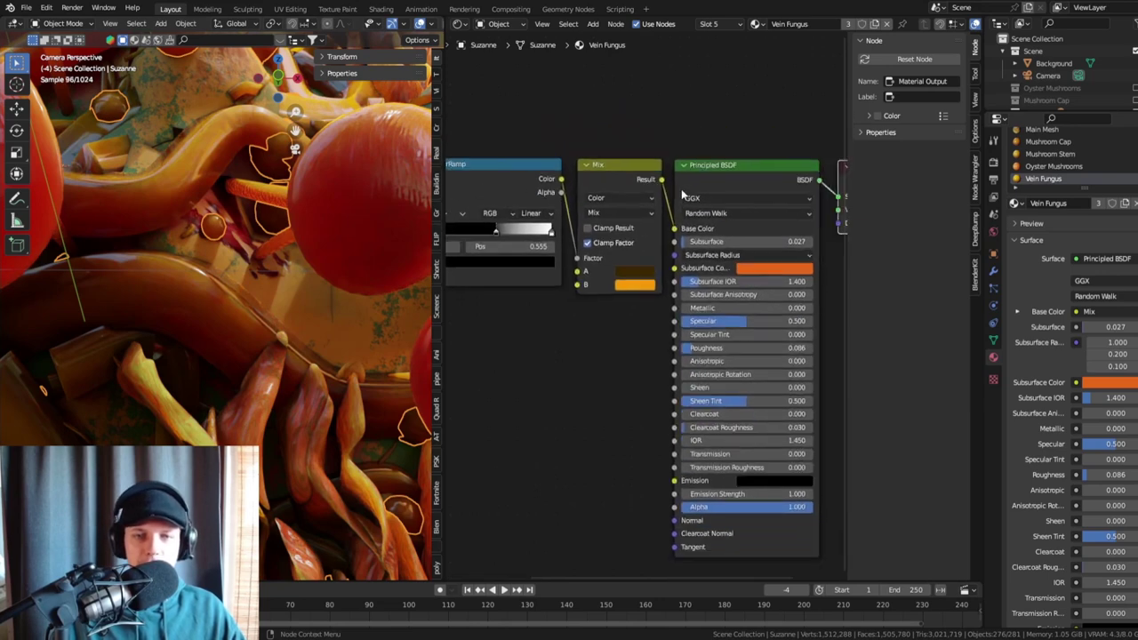
scroll(610, 289, up, 2)
click(654, 293)
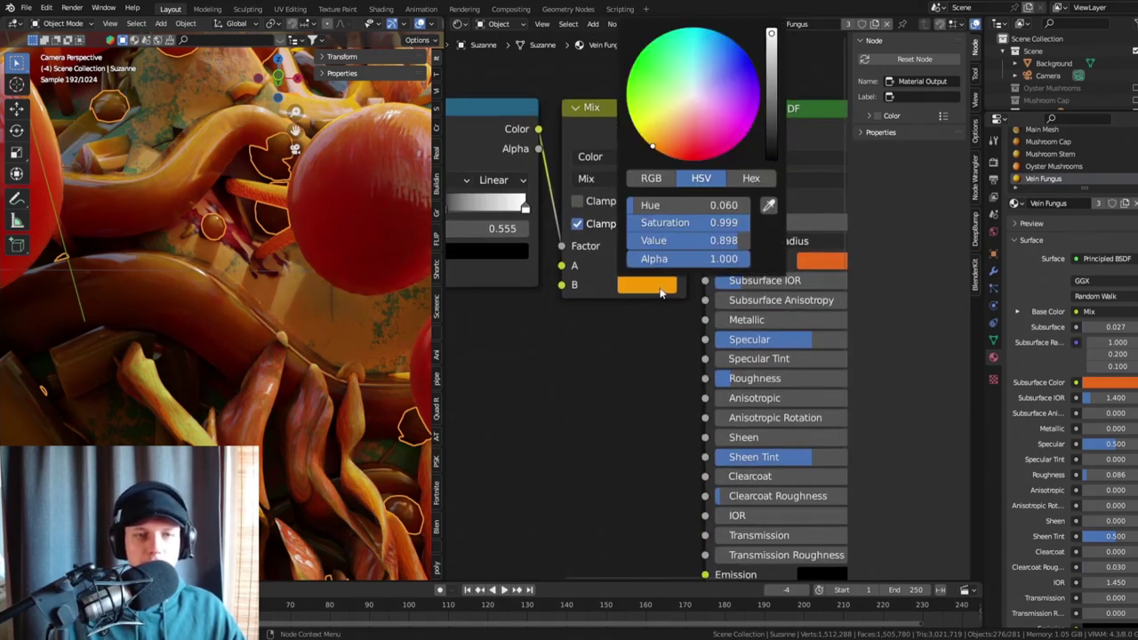
drag(662, 64, 651, 63)
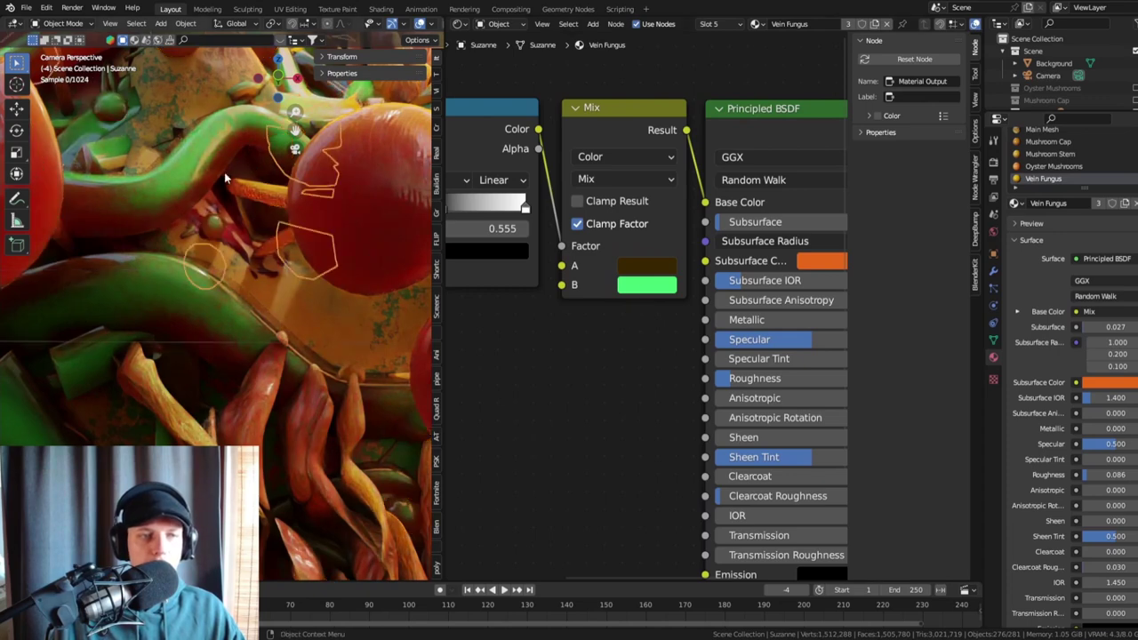
scroll(293, 196, up, 3)
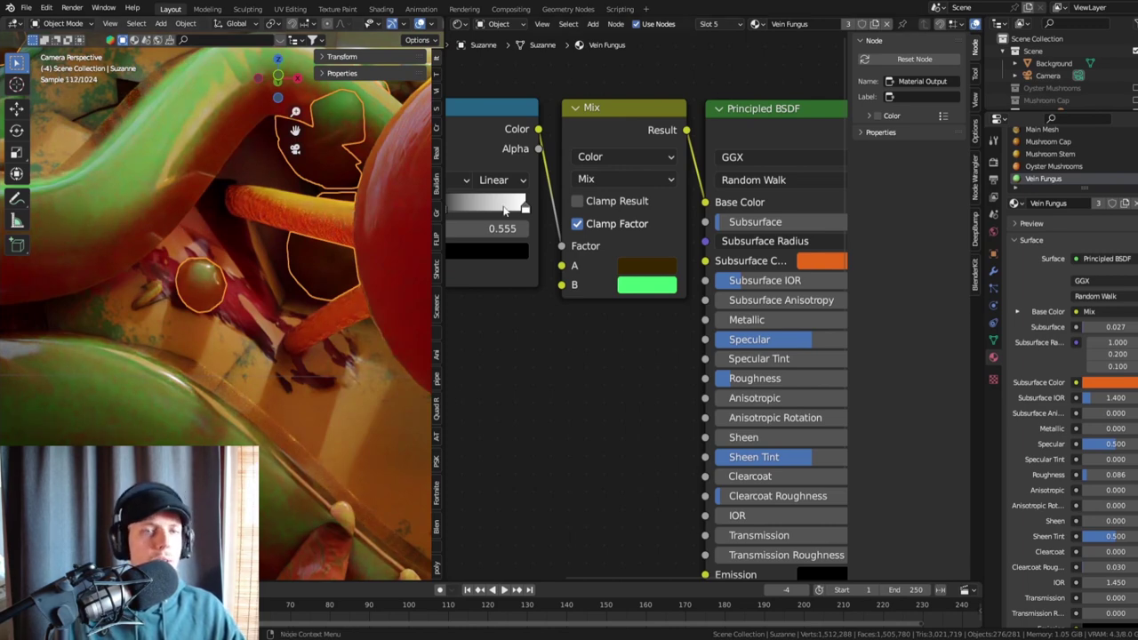
- Try setting the Mix node's A colour to black, then a dark red
middle_drag(621, 288, 666, 300)
click(692, 277)
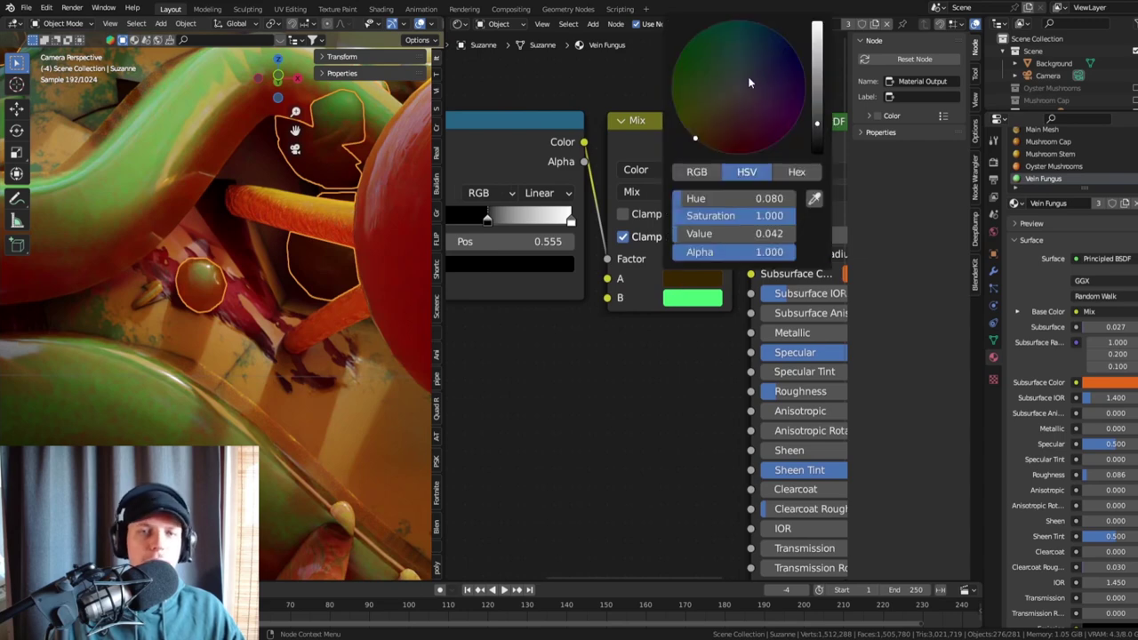
click(818, 151)
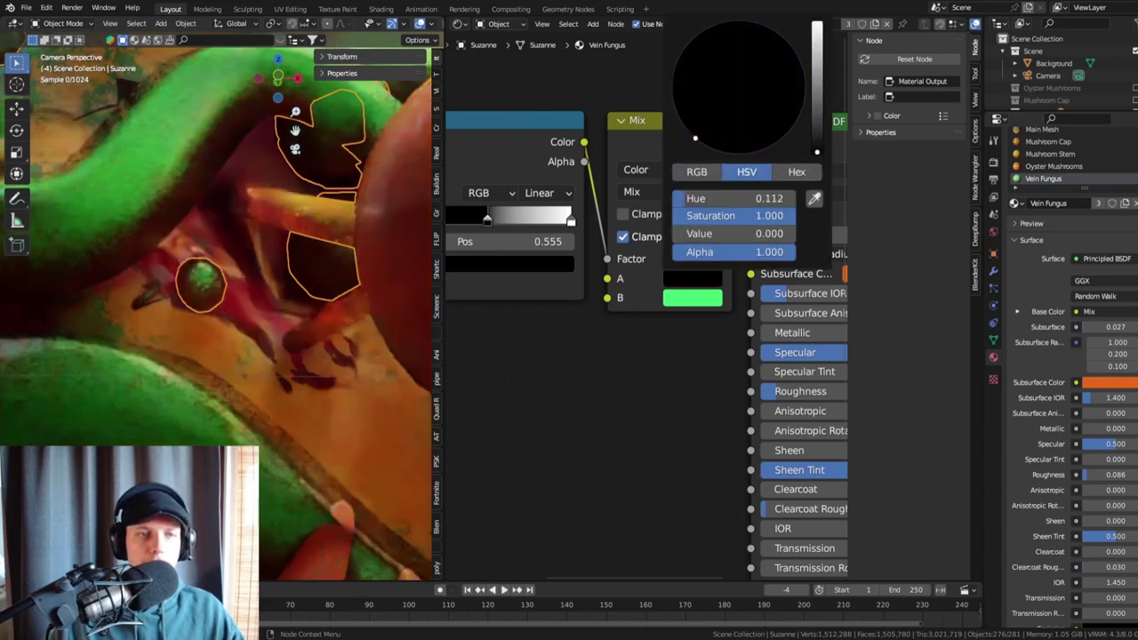
scroll(266, 333, down, 5)
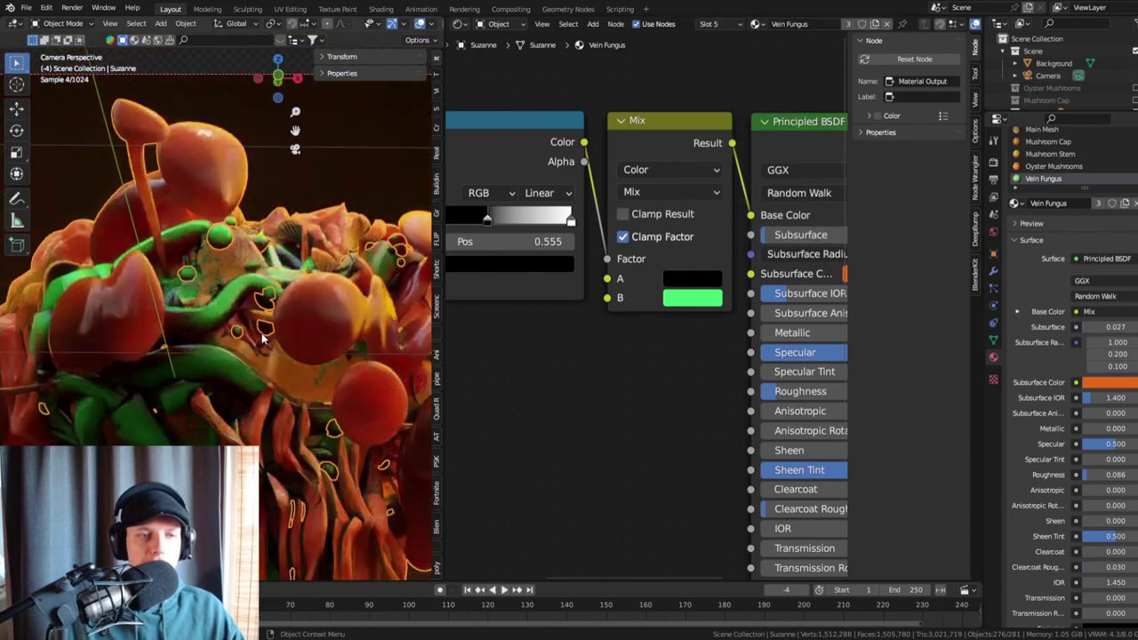
scroll(267, 334, up, 6)
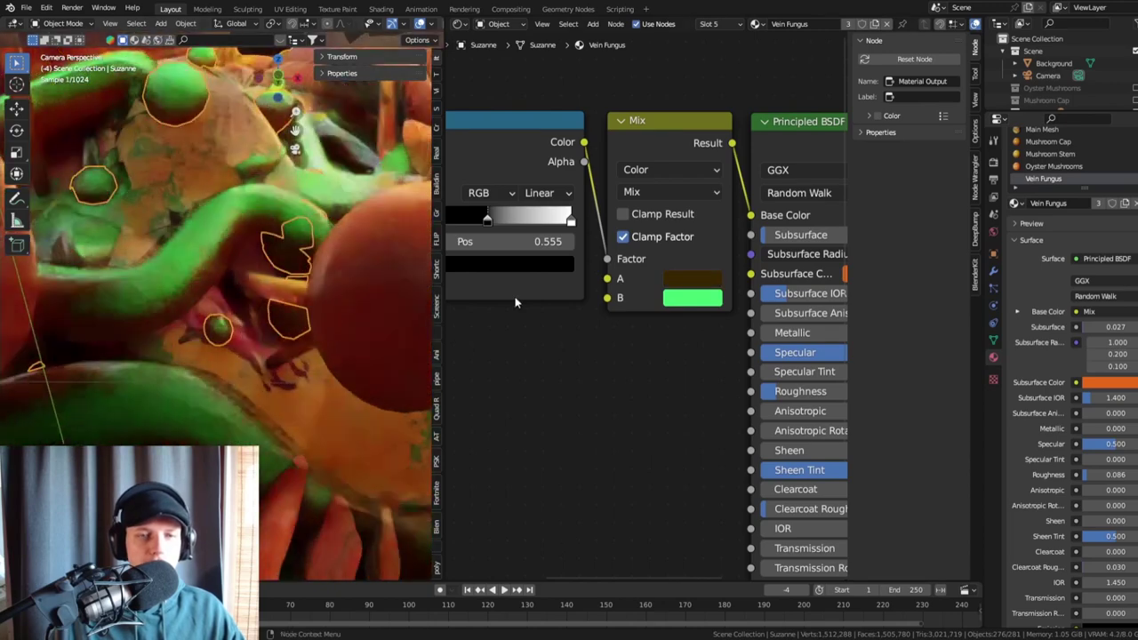
click(693, 278)
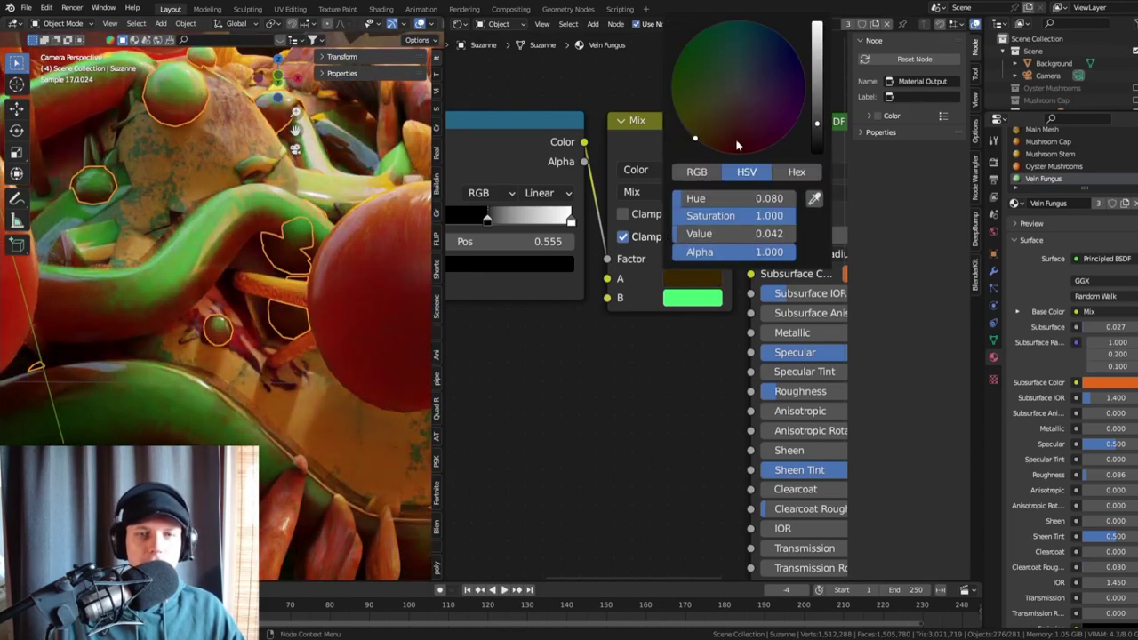
click(727, 147)
drag(817, 75, 817, 111)
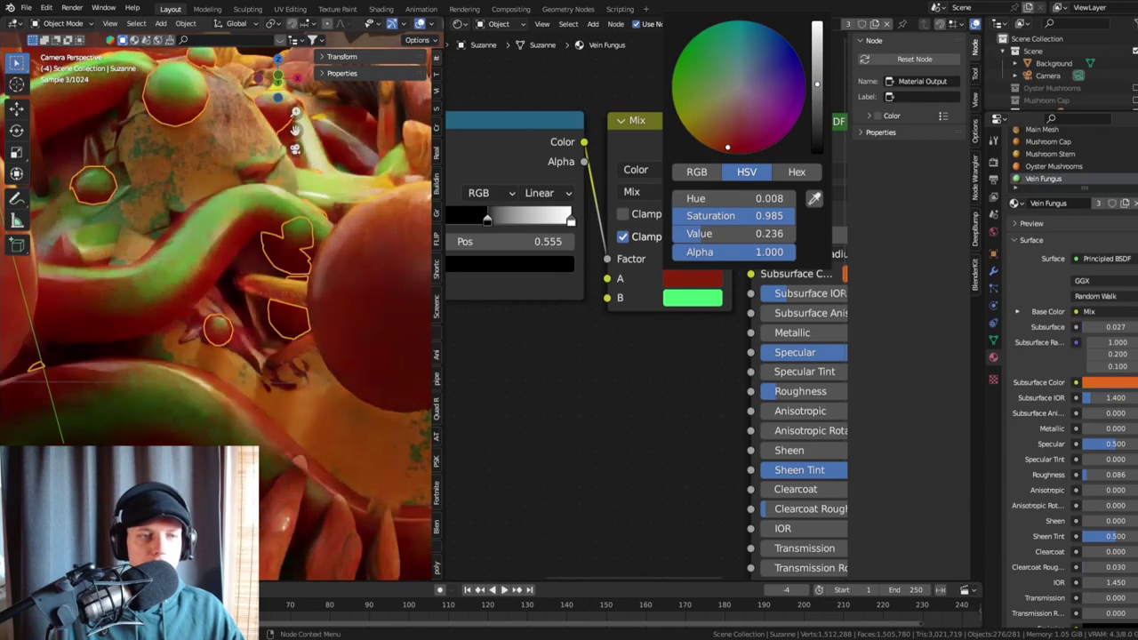
- Undo the Mix colour trials, keeping brown and orange, and save
scroll(178, 213, down, 6)
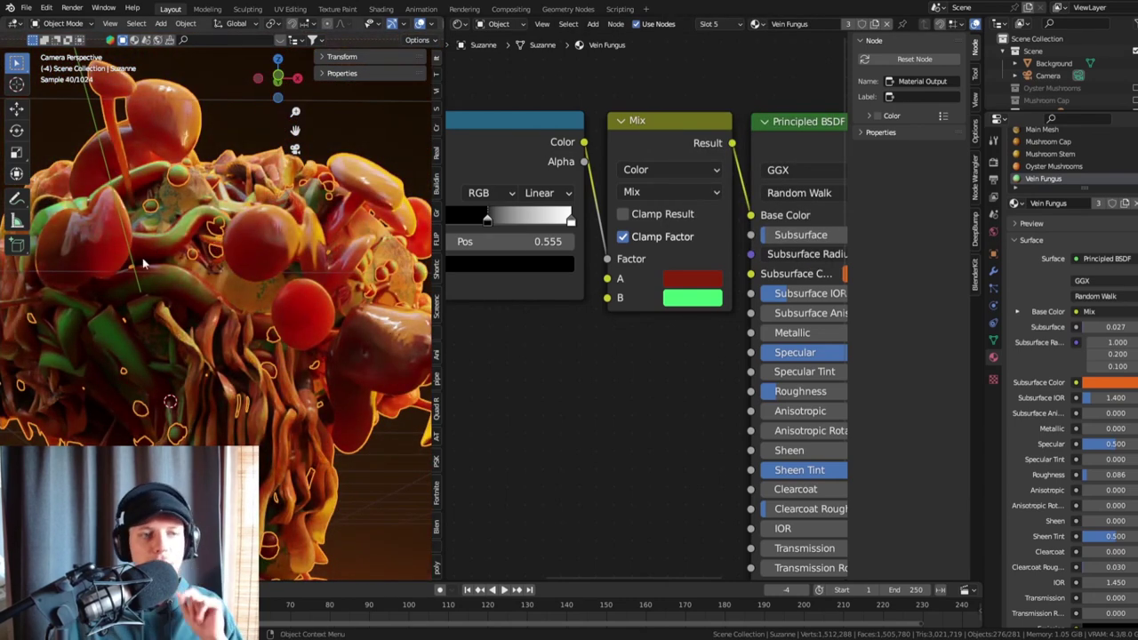
scroll(239, 267, up, 5)
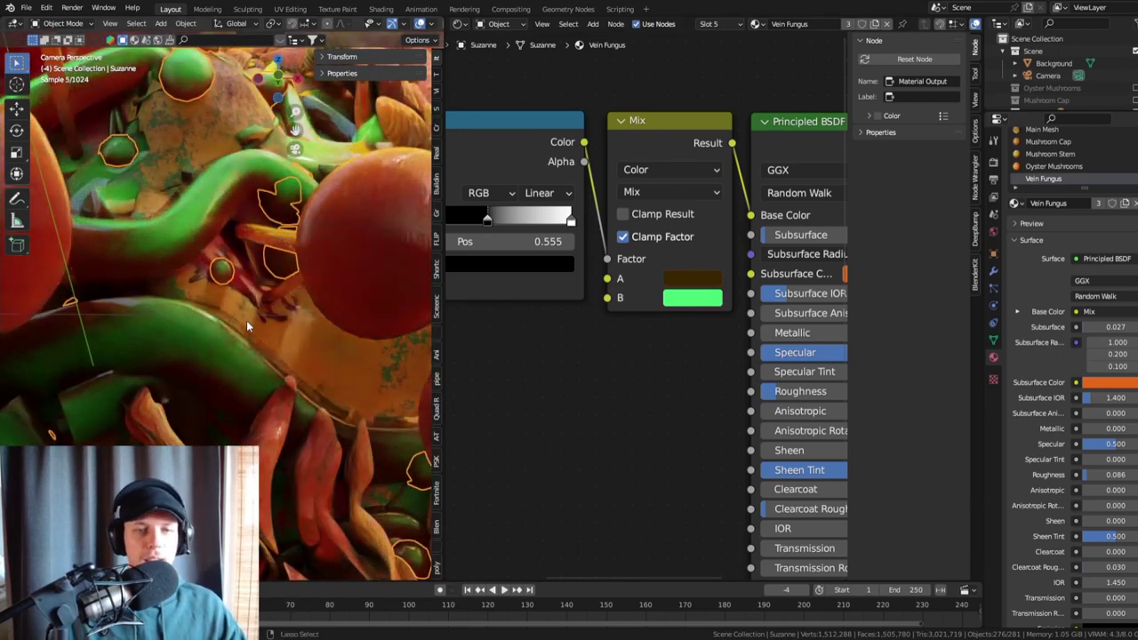
key(ctrl+z)
key(ctrl+s)
scroll(640, 285, down, 3)
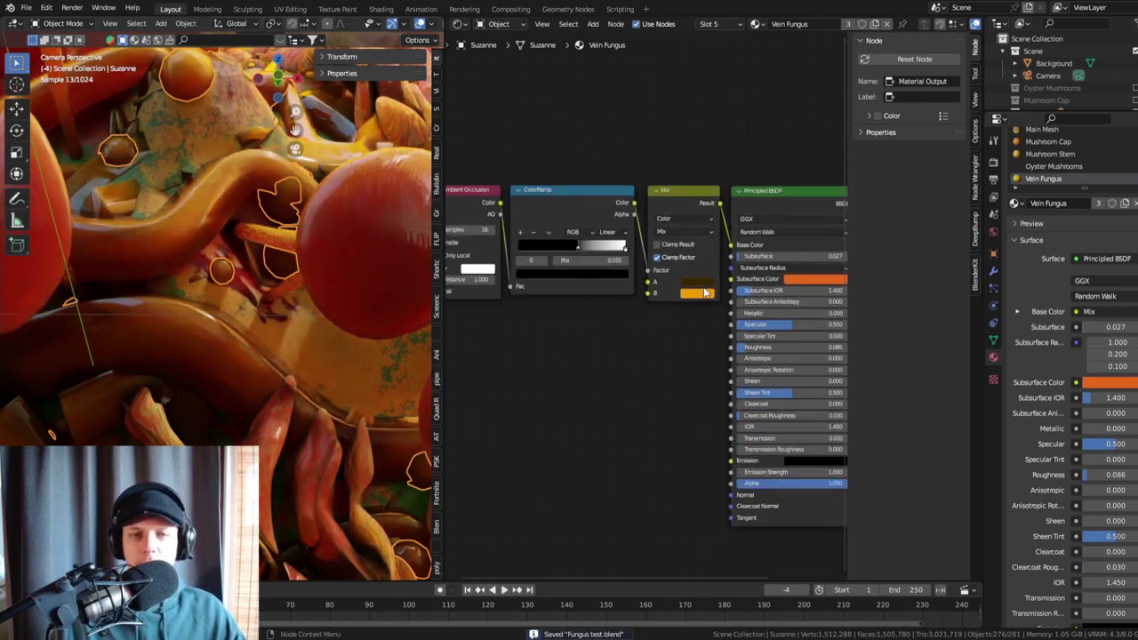
- Try Subsurface 0 on Vein Fungus, then revert it to 0.027
scroll(715, 279, up, 2)
scroll(715, 283, up, 1)
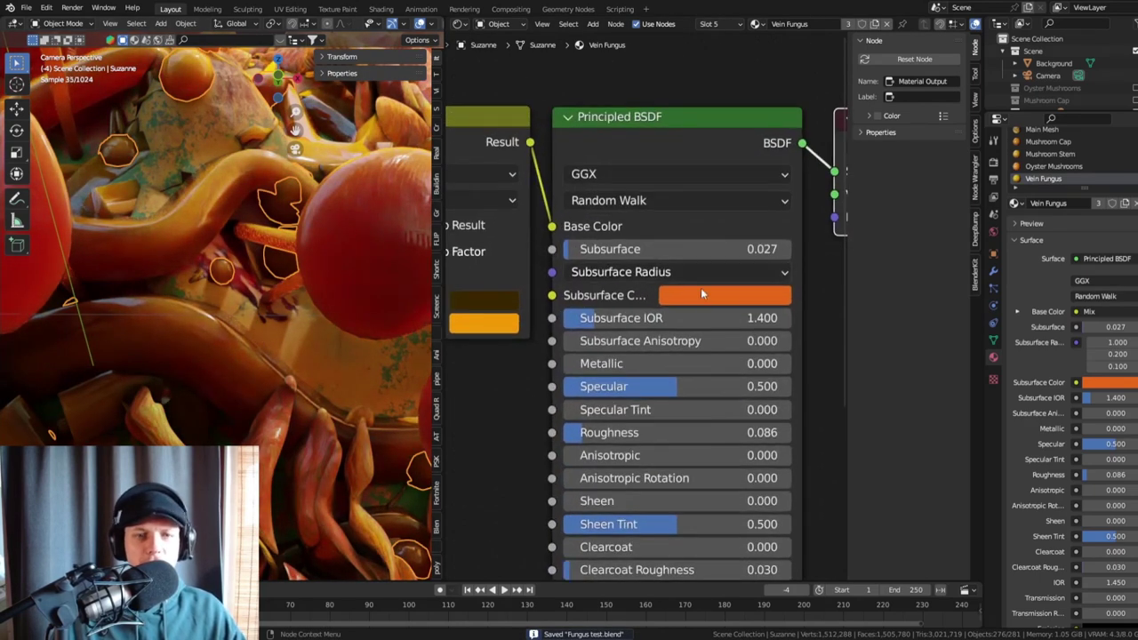
middle_drag(379, 261, 254, 238)
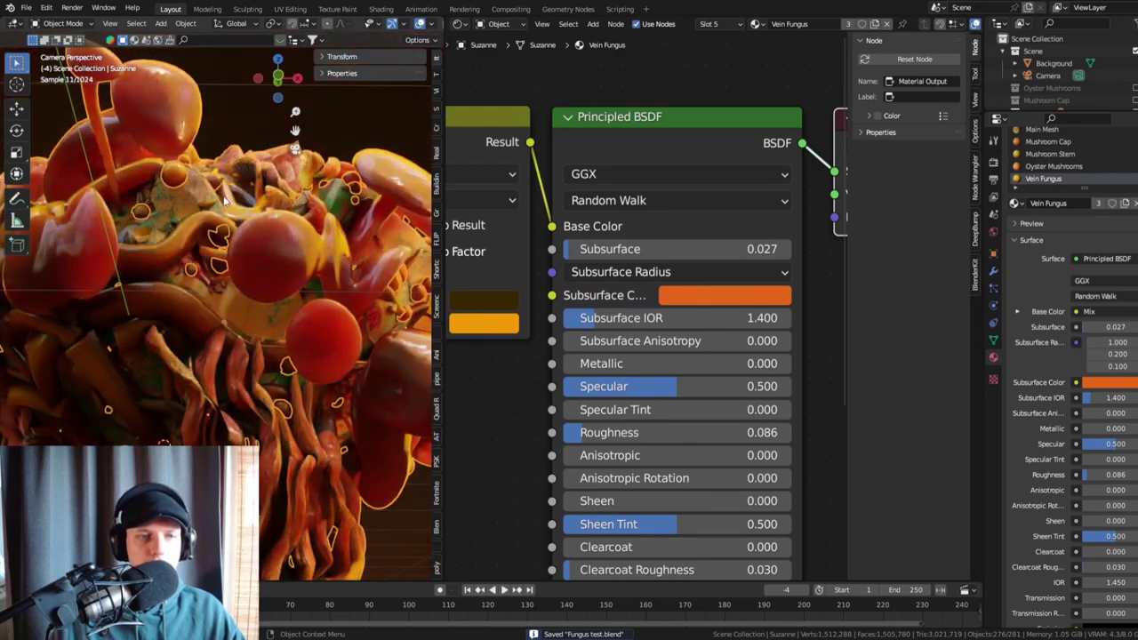
scroll(224, 200, up, 3)
drag(622, 250, 561, 255)
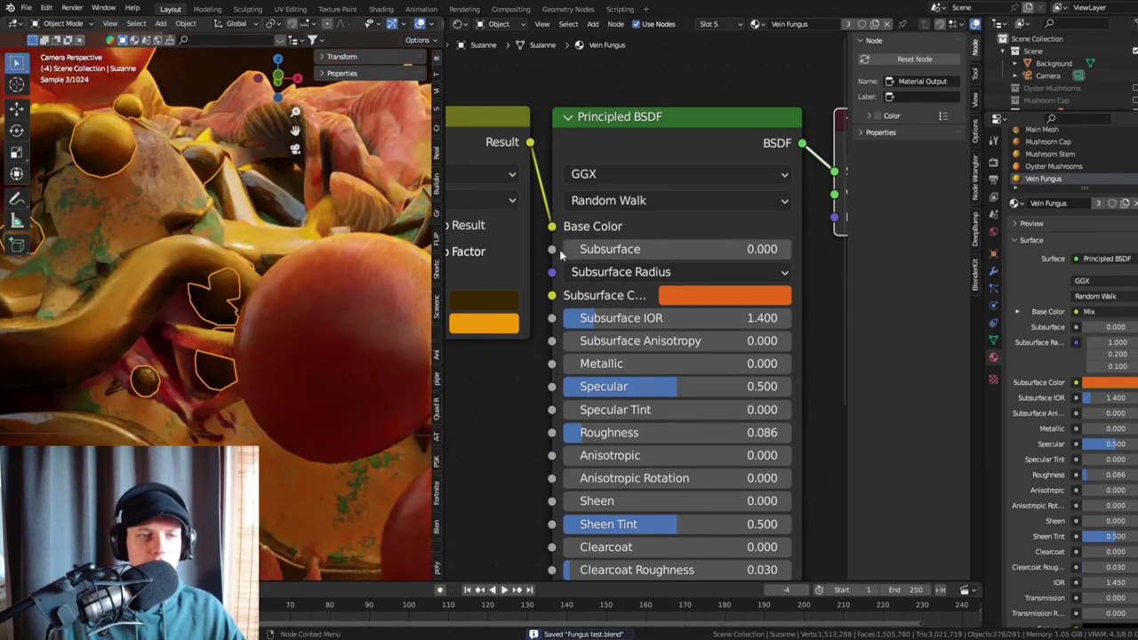
scroll(250, 287, down, 4)
key(ctrl+z)
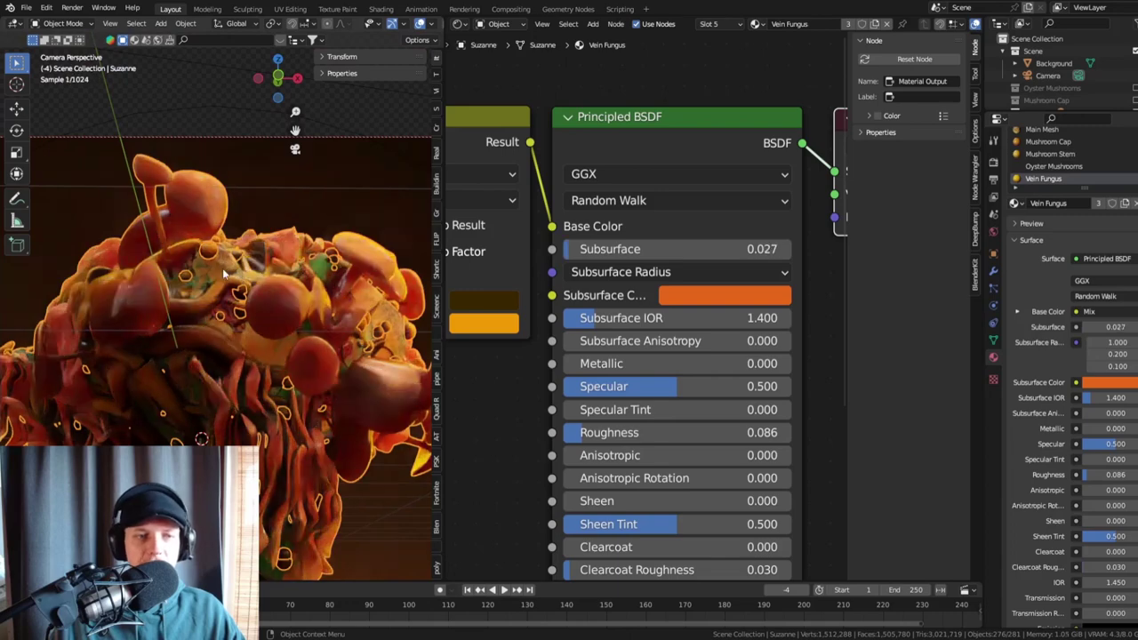
scroll(216, 272, up, 4)
- Try green then cyan subsurface colours, revert to orange, and save
click(729, 294)
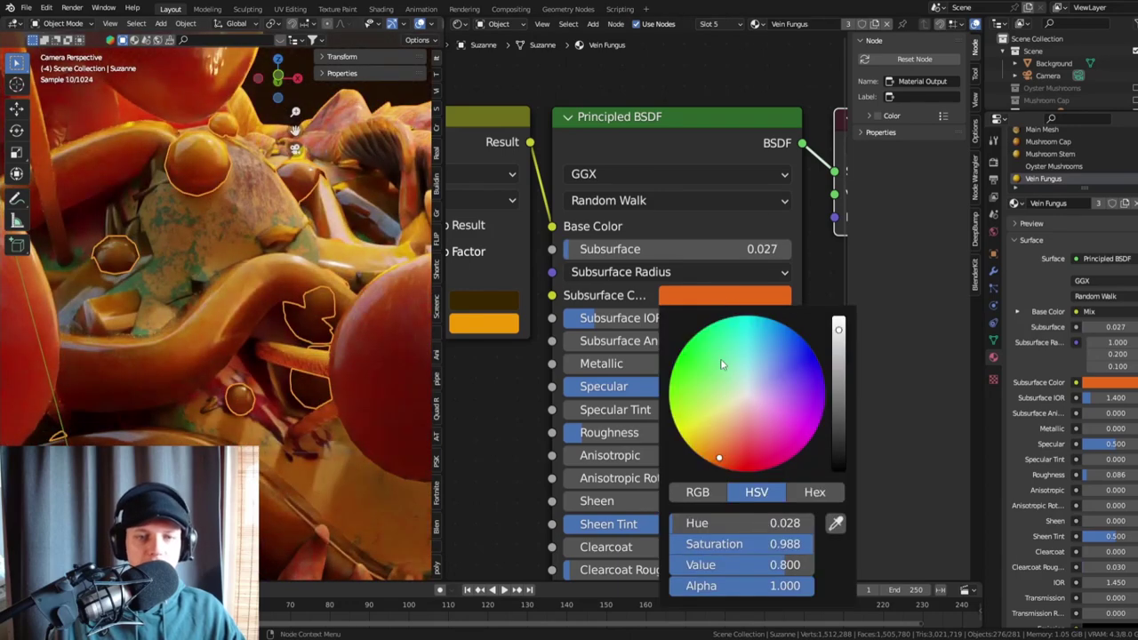
click(678, 373)
click(752, 297)
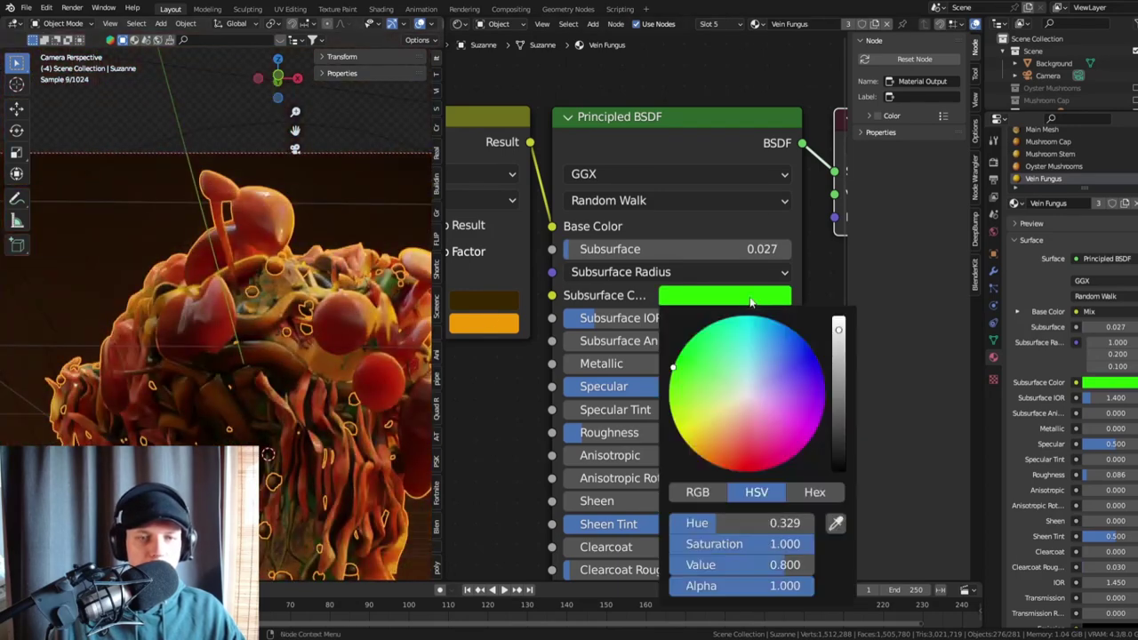
drag(703, 394, 753, 316)
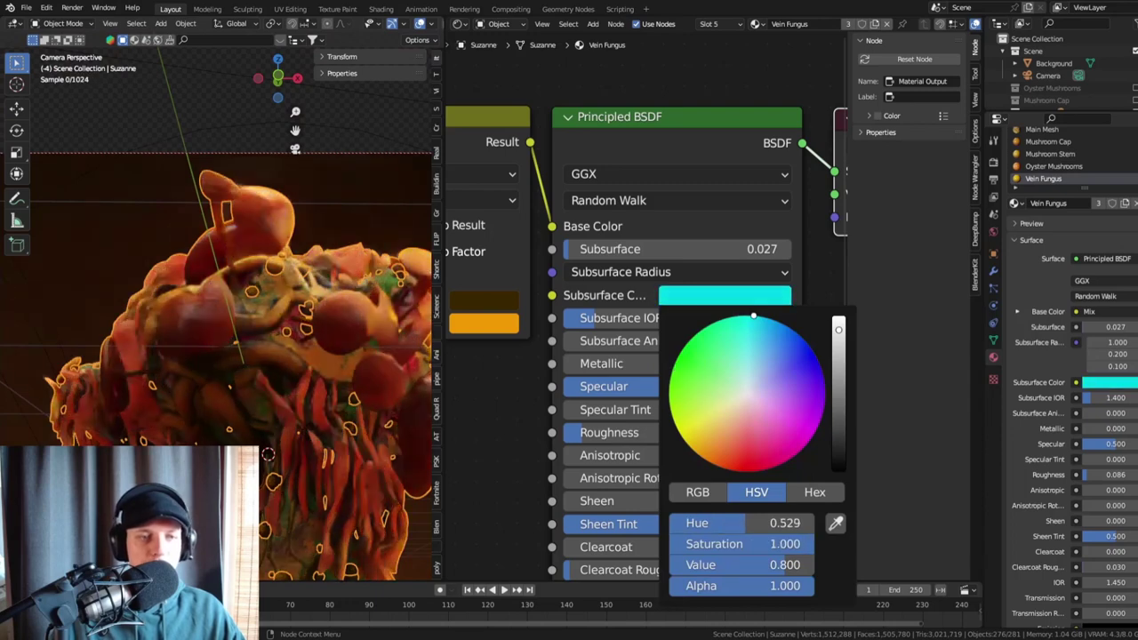
scroll(720, 281, down, 4)
key(ctrl+z)
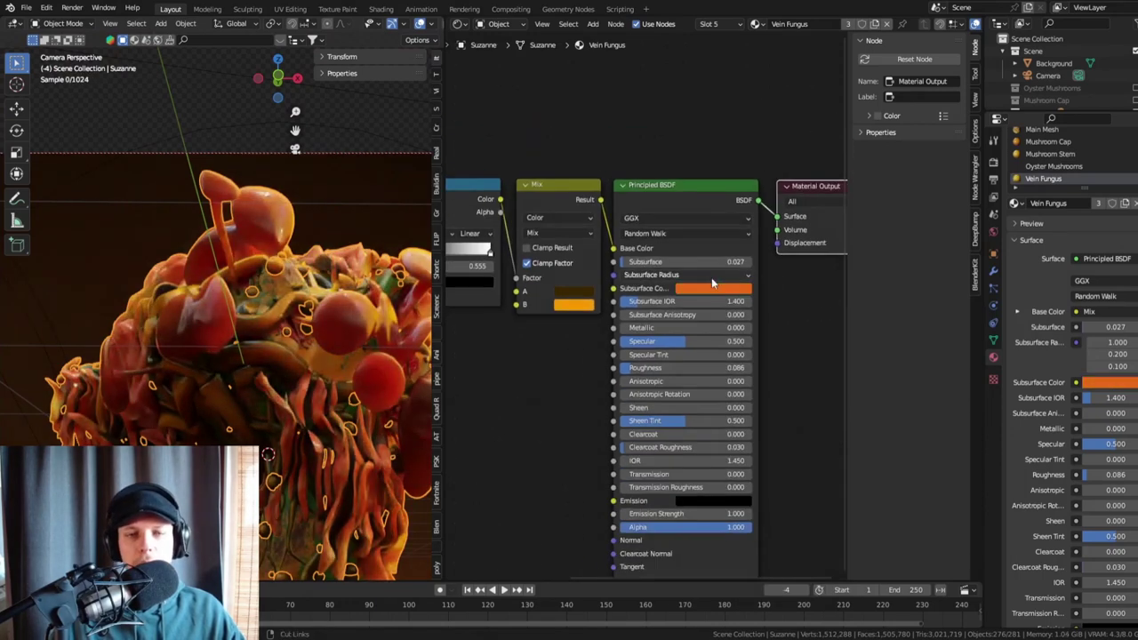
key(ctrl+s)
scroll(400, 231, down, 3)
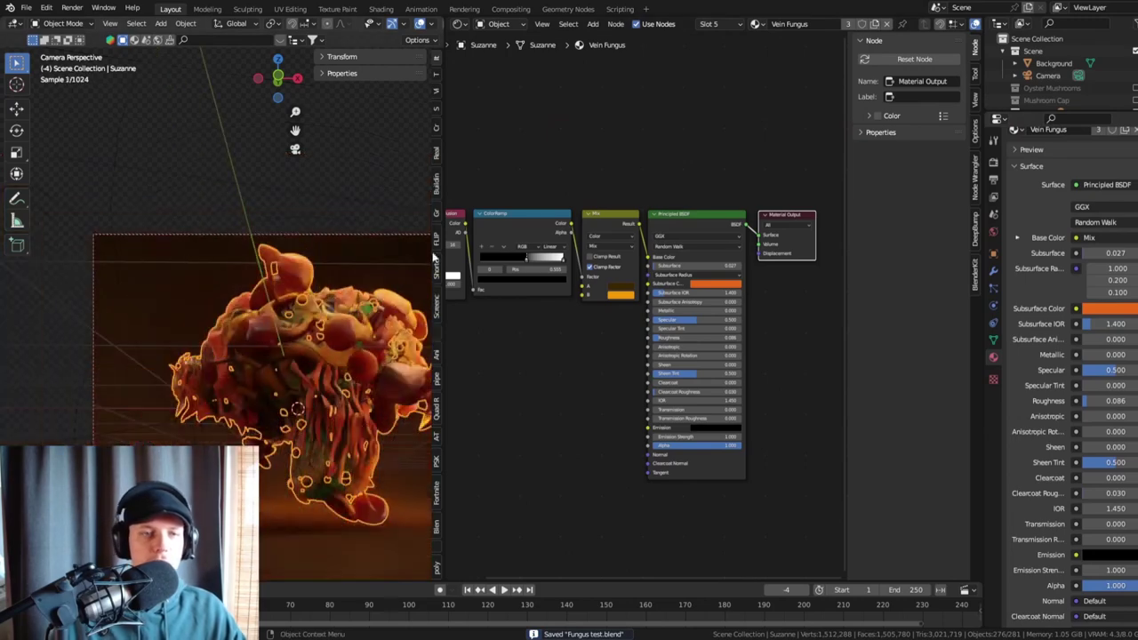
- Widen the 3D viewport, recentre the camera view, save, and show Suzanne's modifier stack
drag(442, 186, 761, 213)
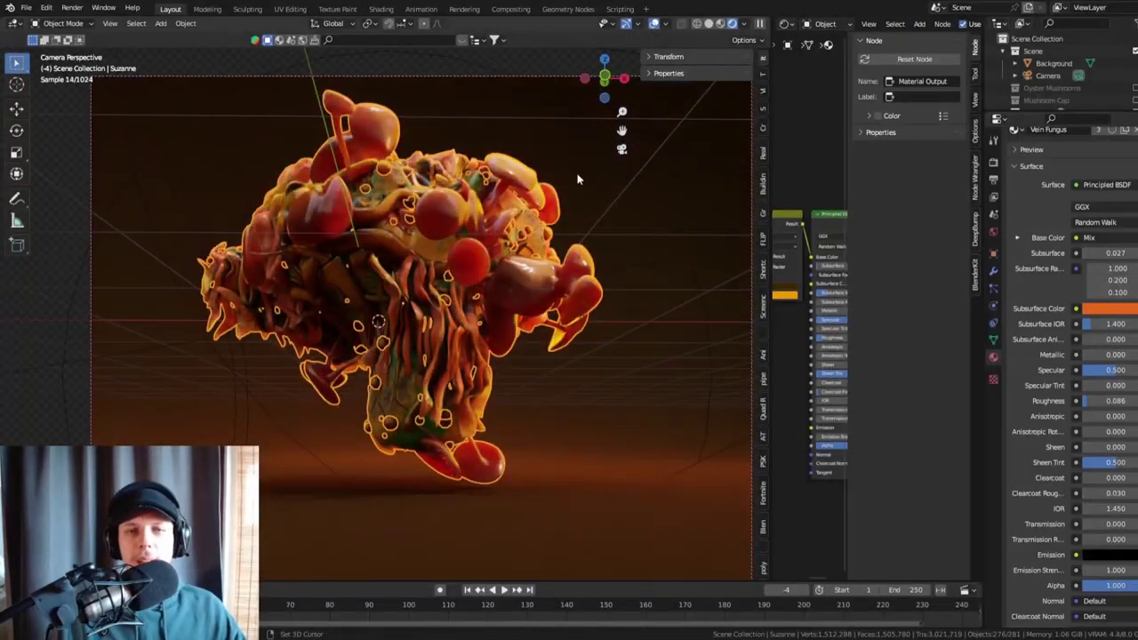
shift+middle_drag(581, 178, 500, 142)
key(ctrl+s)
shift+middle_drag(370, 225, 416, 269)
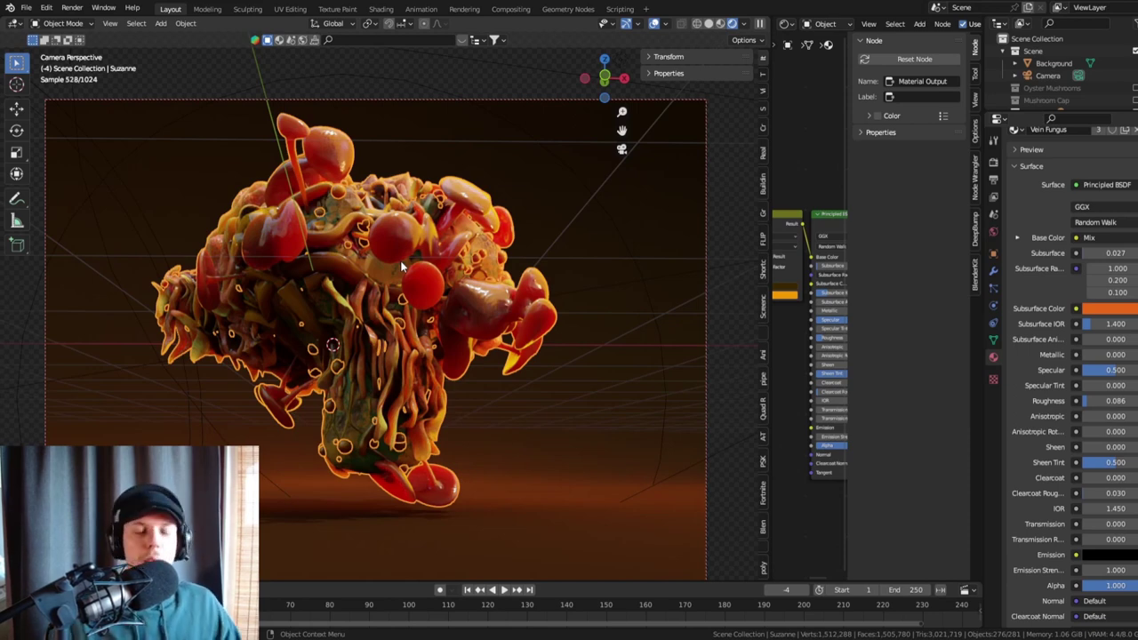
scroll(455, 227, down, 2)
click(993, 270)
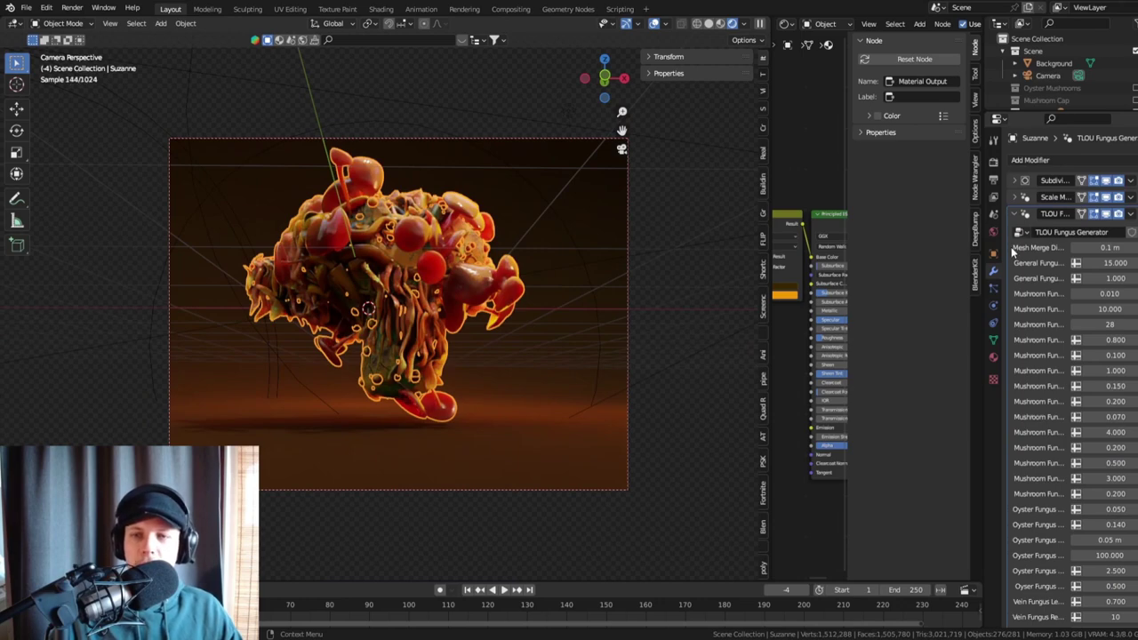
- Switch to front view, orbit around the fungus model, and hide viewport overlays
key(KP_1)
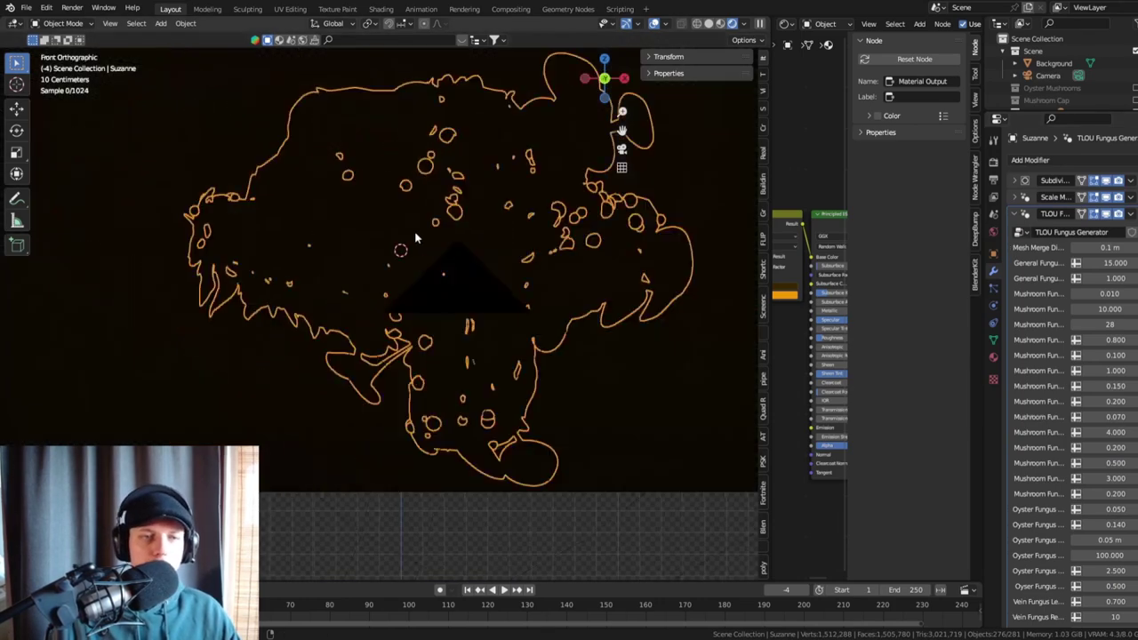
scroll(460, 338, down, 3)
middle_drag(461, 338, 419, 237)
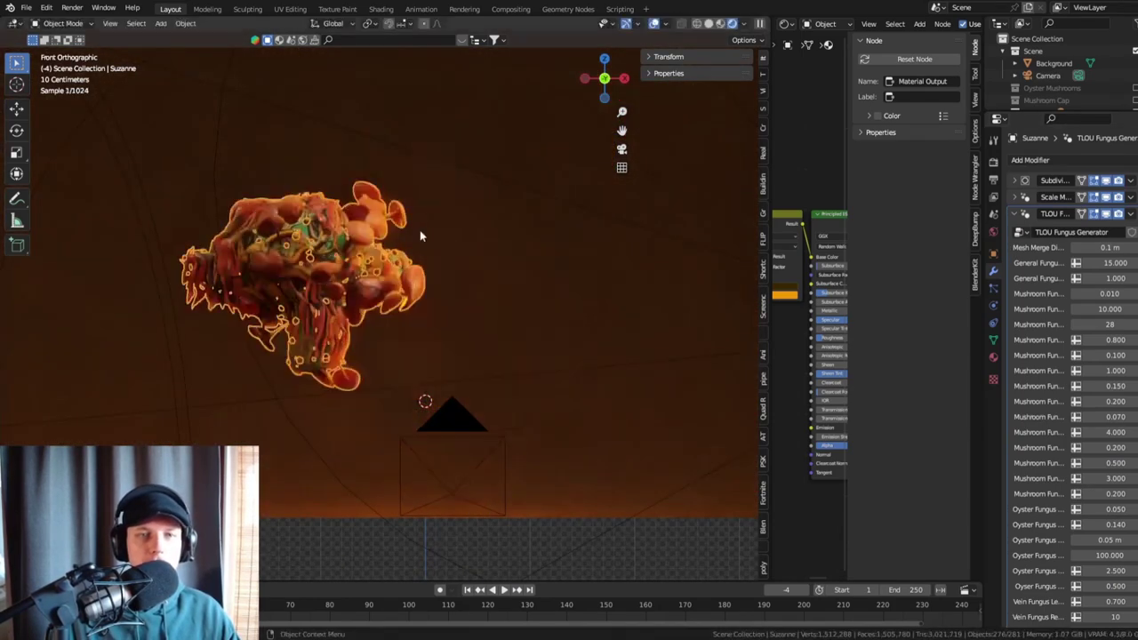
click(655, 24)
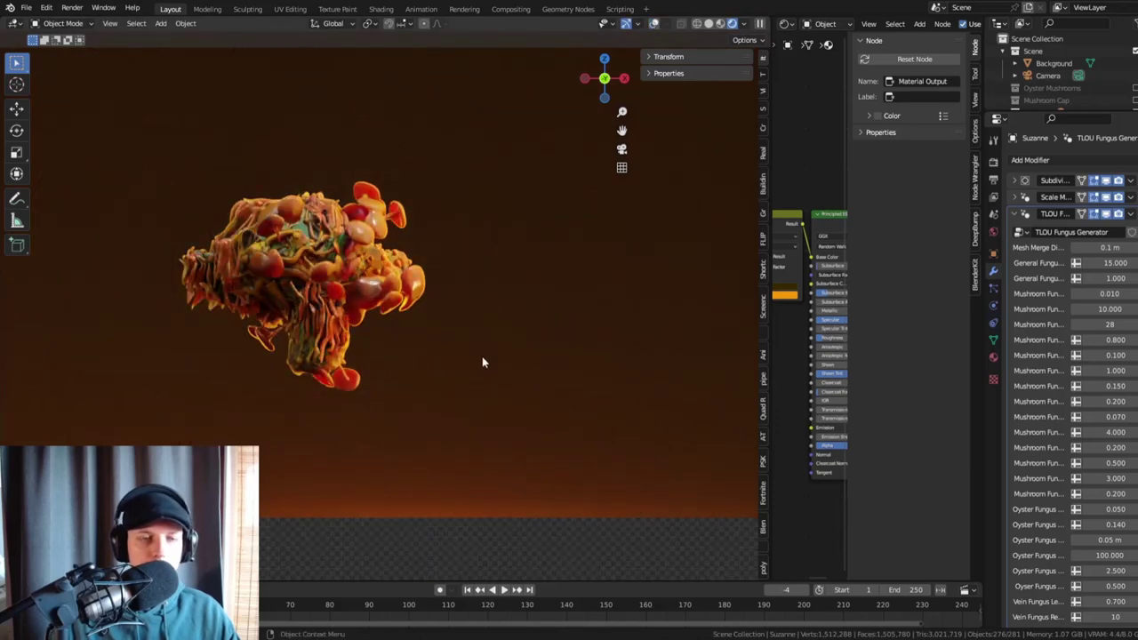
scroll(341, 251, up, 2)
middle_drag(341, 251, 319, 245)
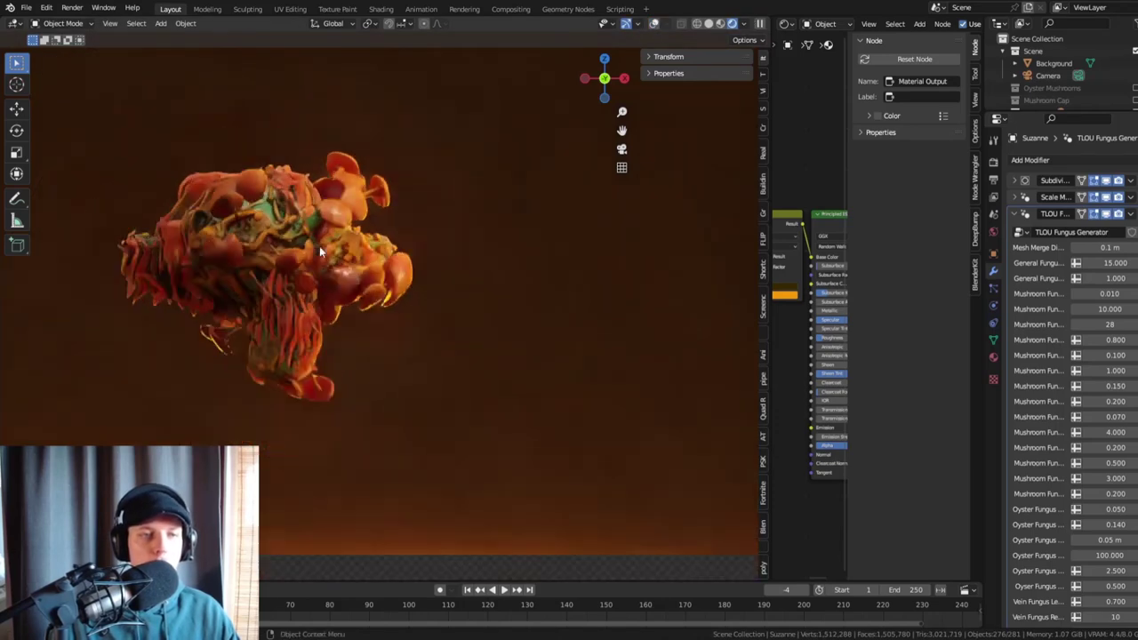
- Cancel an accidental move, reselect the fungus-covered Suzanne, save, and open the Add menu
click(481, 260)
key(g)
click(518, 317)
click(321, 259)
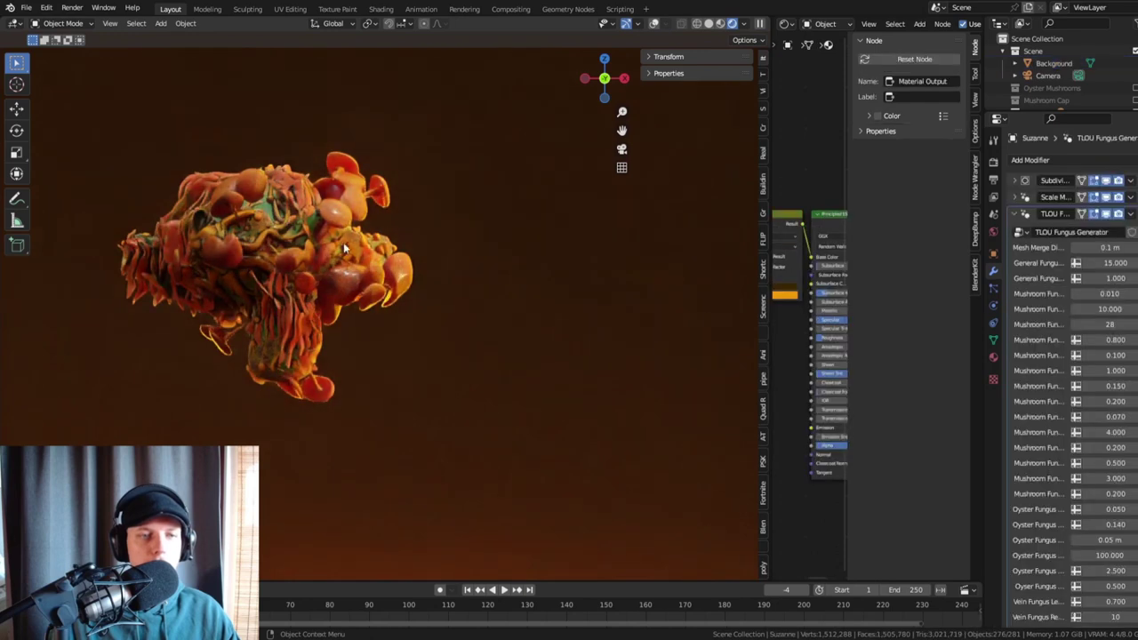
key(ctrl+s)
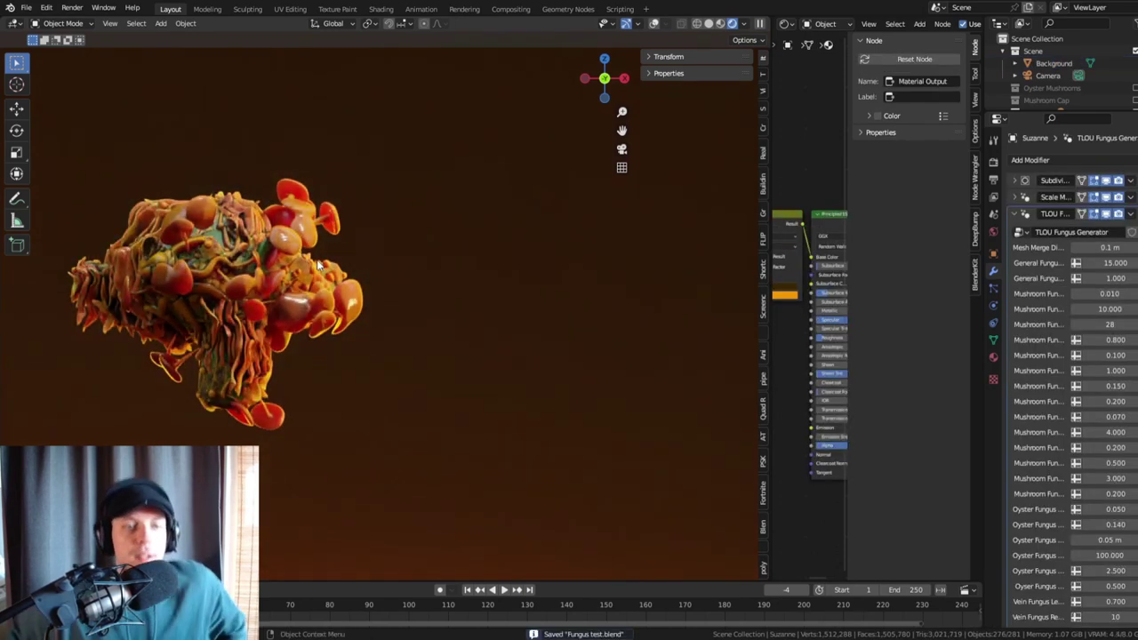
key(shift+a)
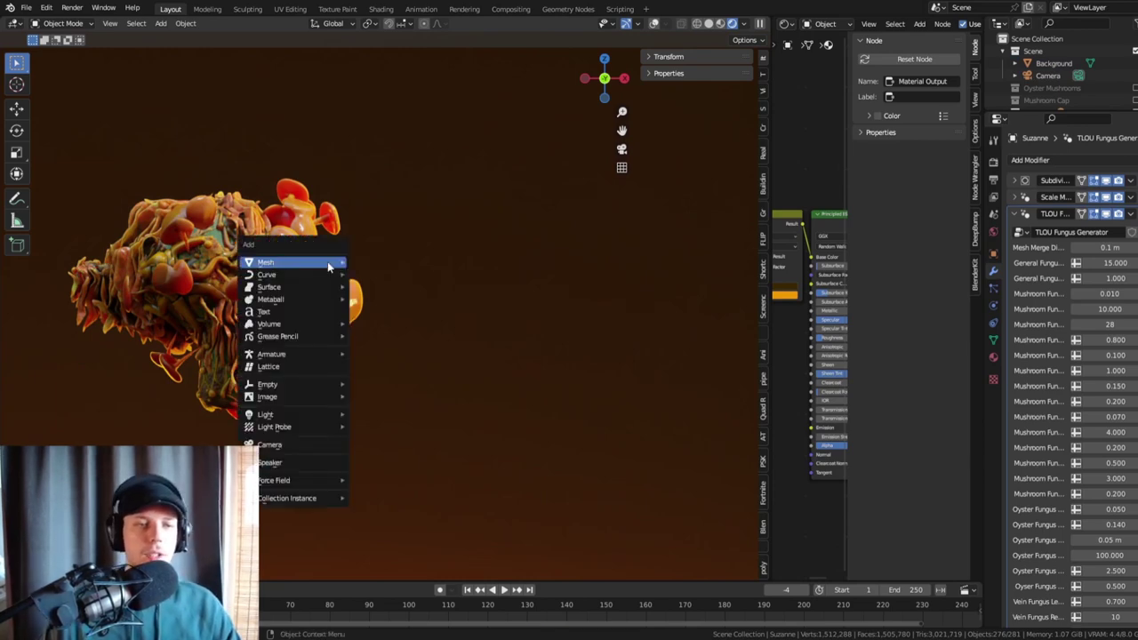
- Add a torus, rotate it 90° around X, and place it right of the fungus
mouse_move(278, 259)
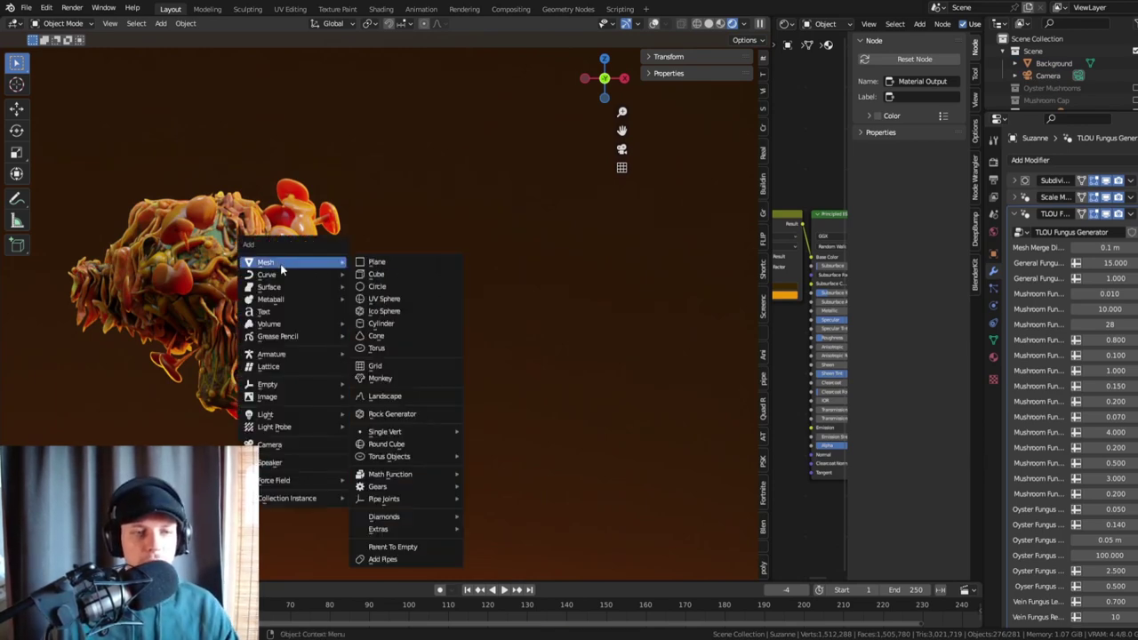
click(395, 352)
key(g)
click(592, 275)
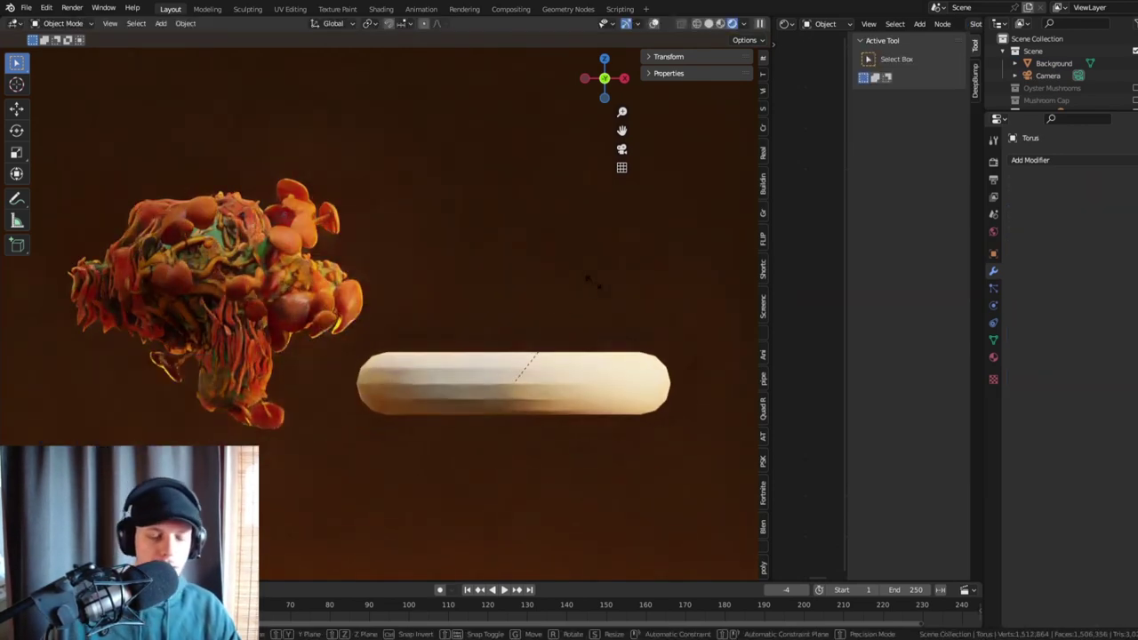
text(rx90)
key(Return)
key(g)
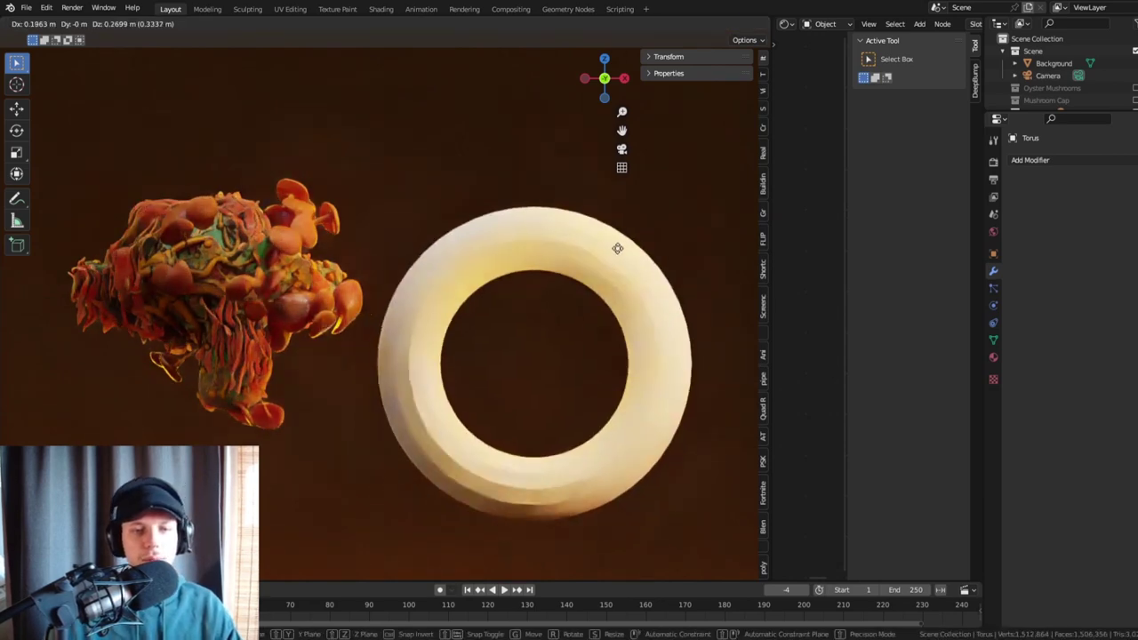
click(612, 241)
- Give the torus a Subdivision Surface modifier at viewport level 2, then select the fungus model too
click(1029, 160)
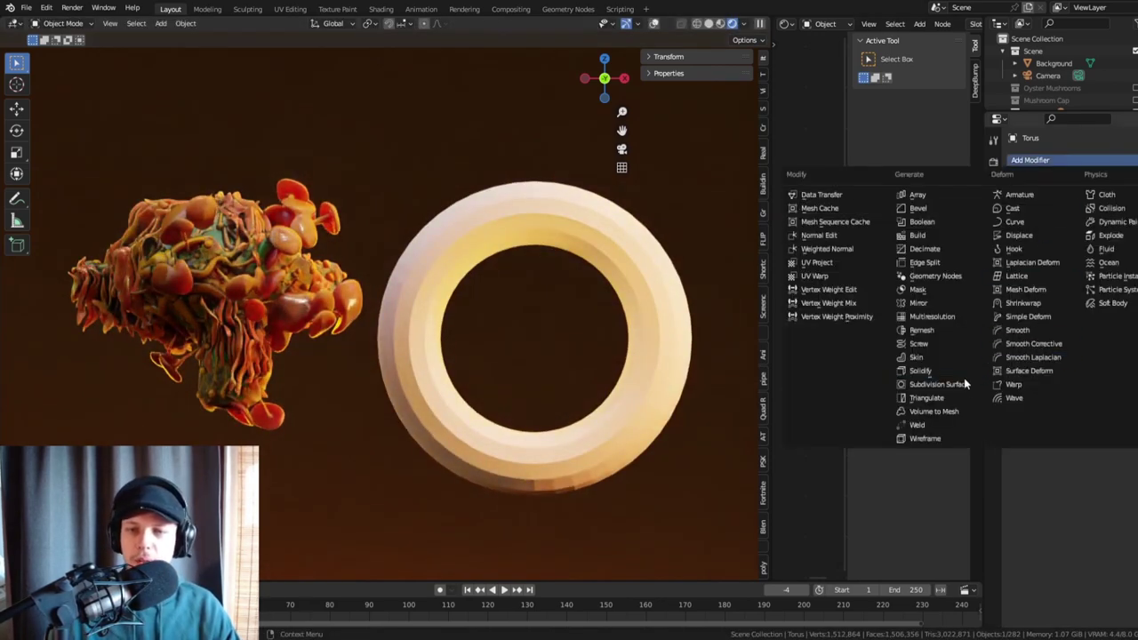
click(925, 388)
click(1133, 230)
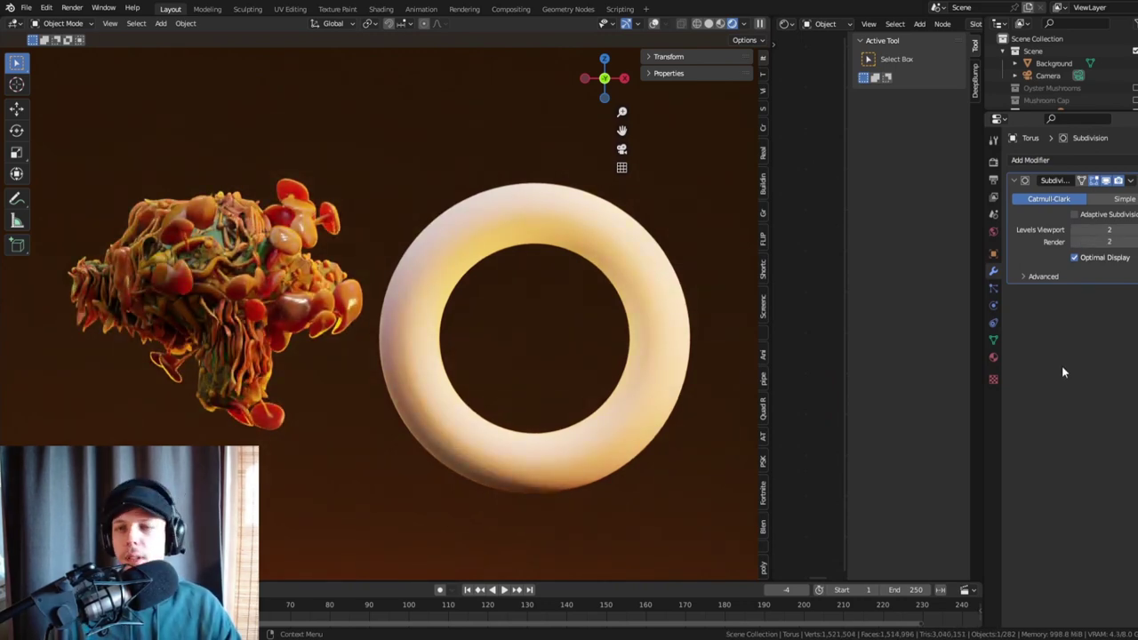
click(1014, 181)
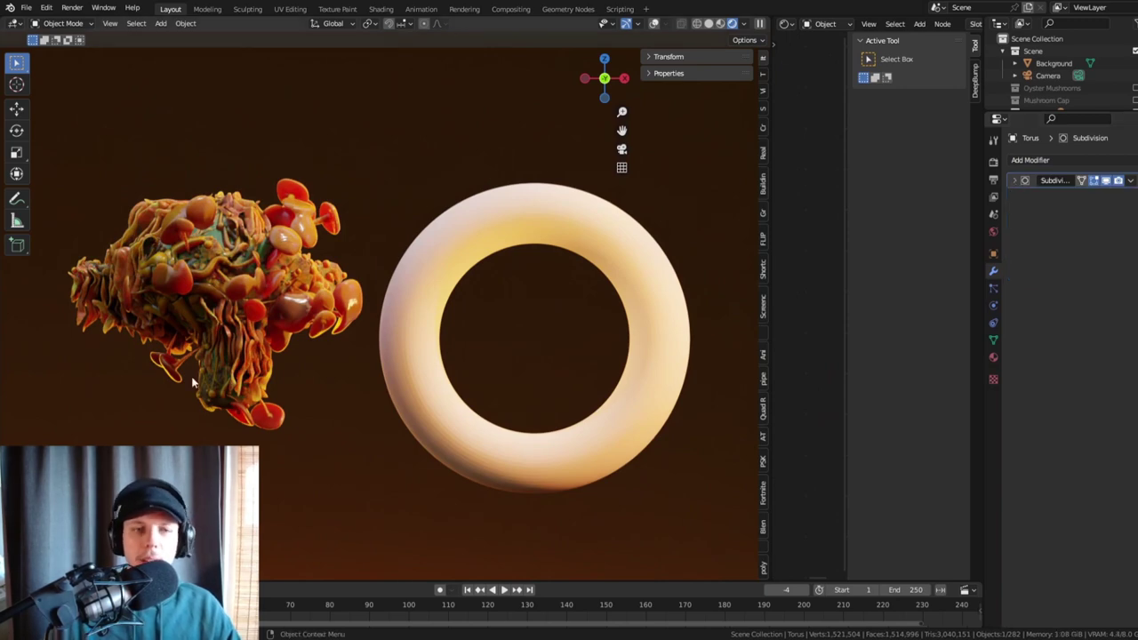
click(237, 302)
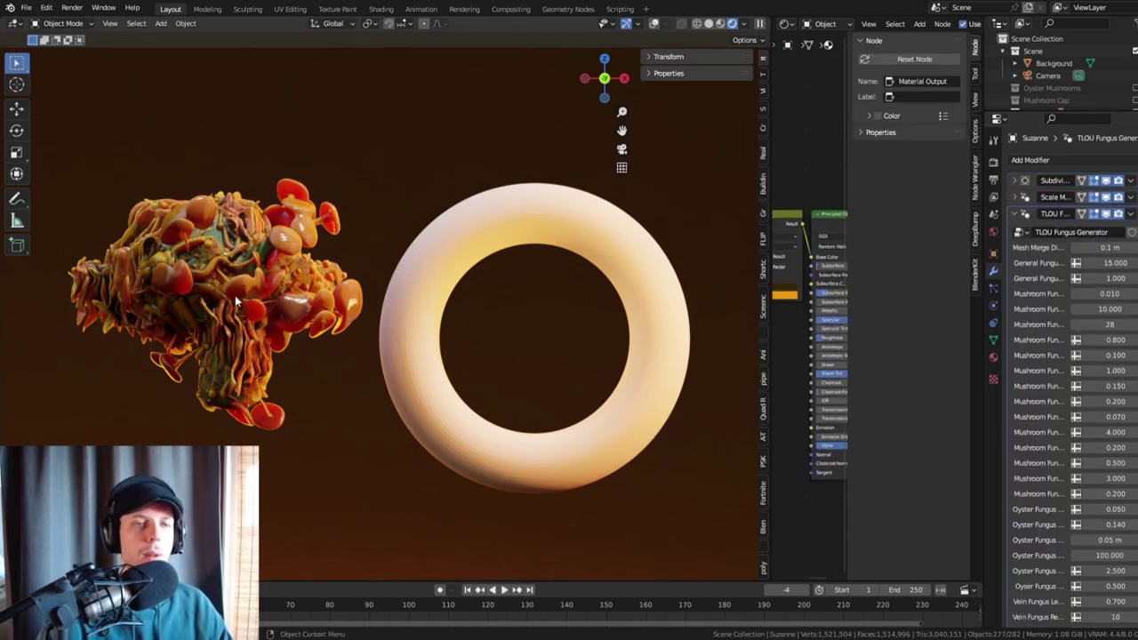
- Copy Suzanne's TLOU Fungus Generator modifiers onto the torus with Copy Modifiers
key(ctrl+l)
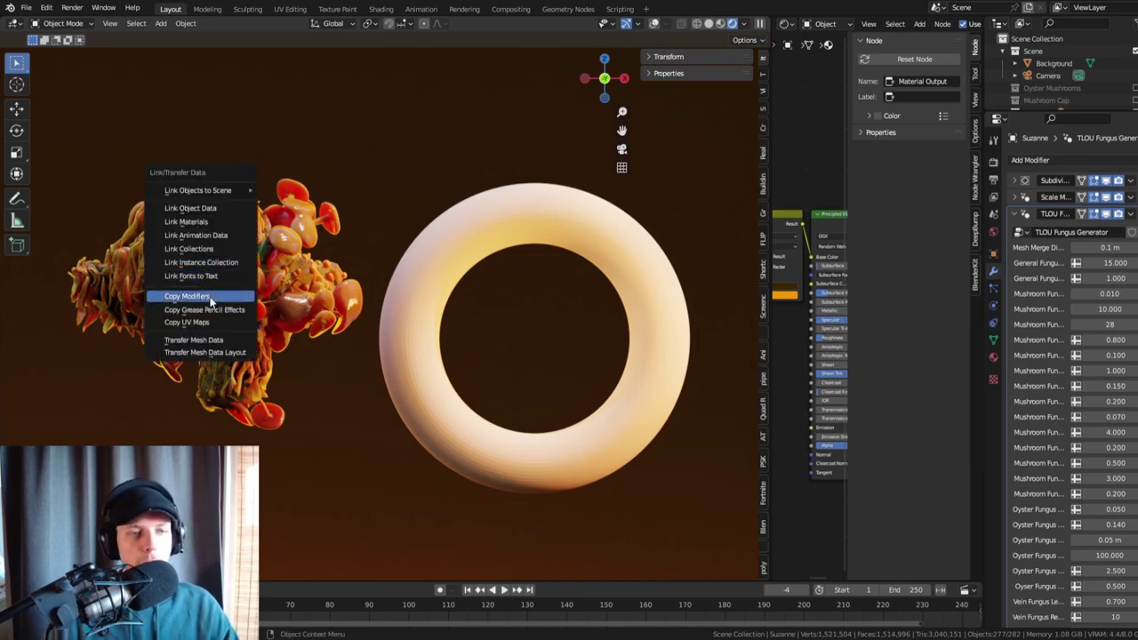
click(211, 303)
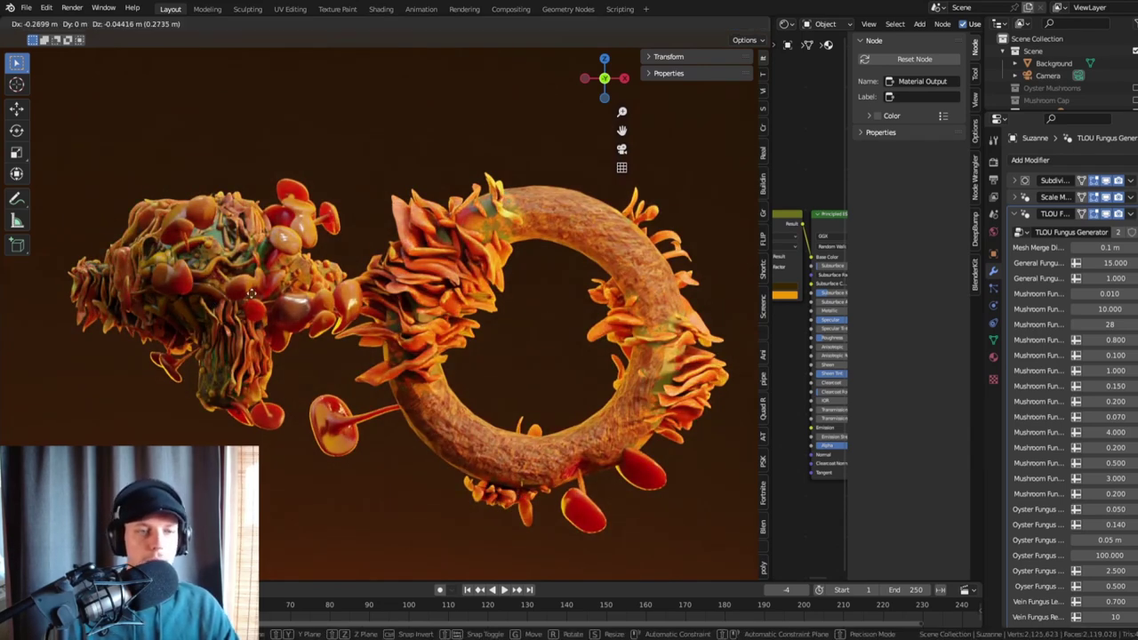
middle_drag(261, 273, 480, 248)
- Rotate the fungus-covered torus around its vertical Z axis
click(480, 247)
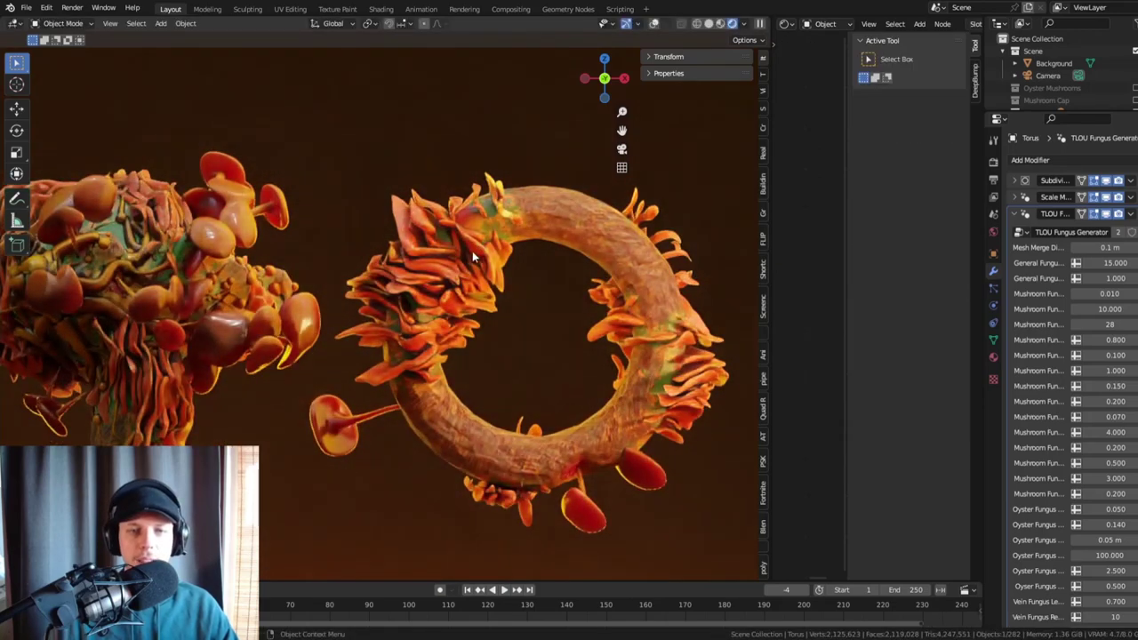
click(1018, 215)
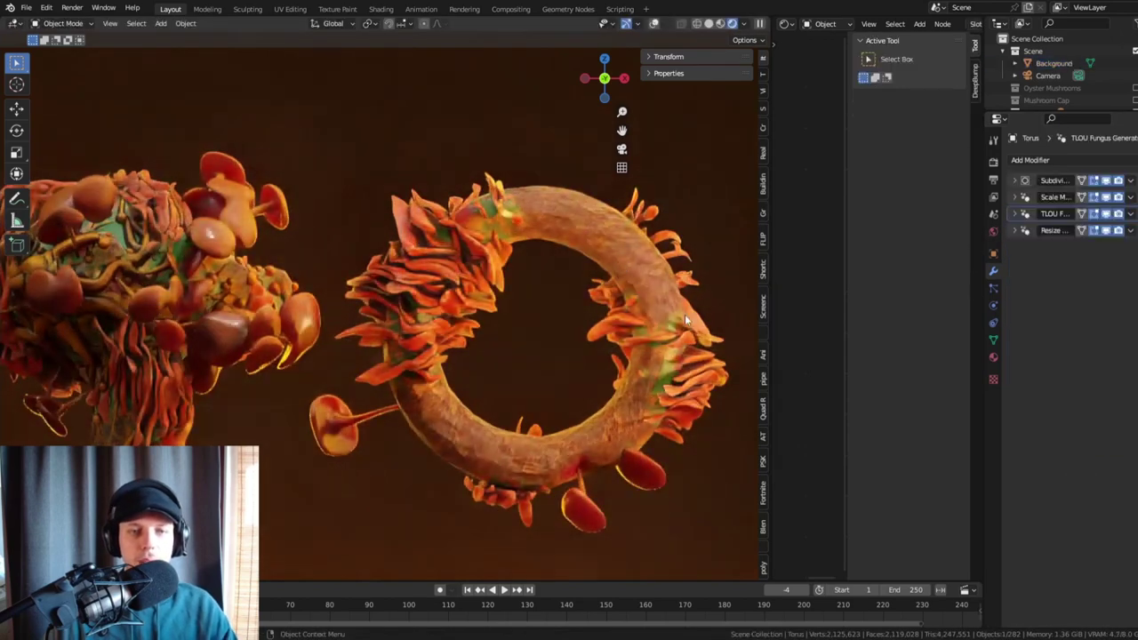
key(r)
key(z)
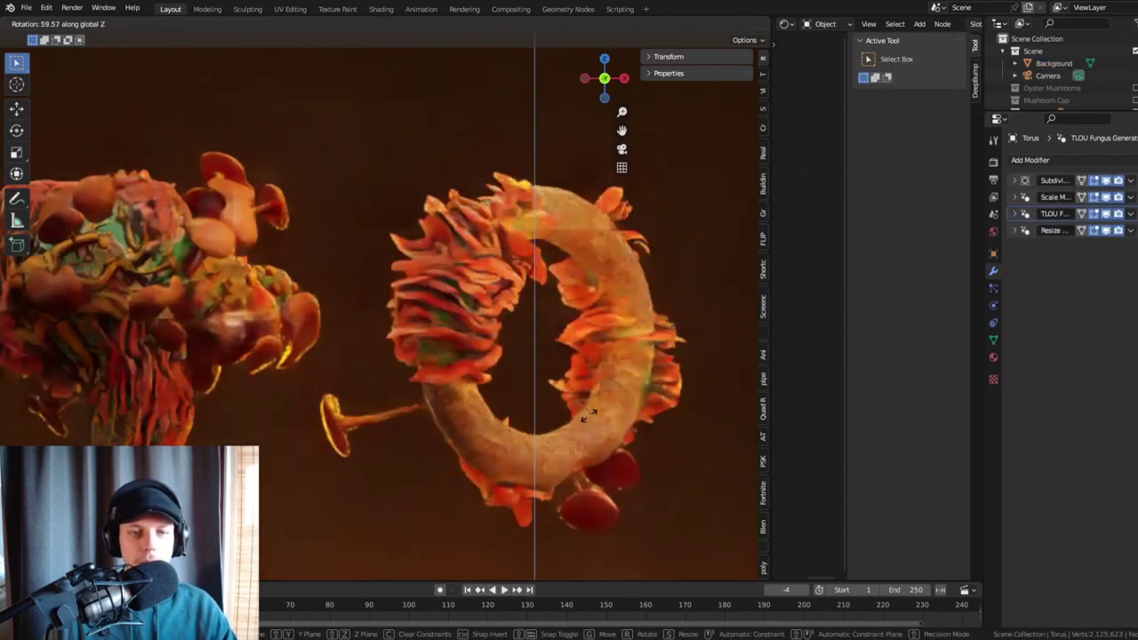
click(487, 342)
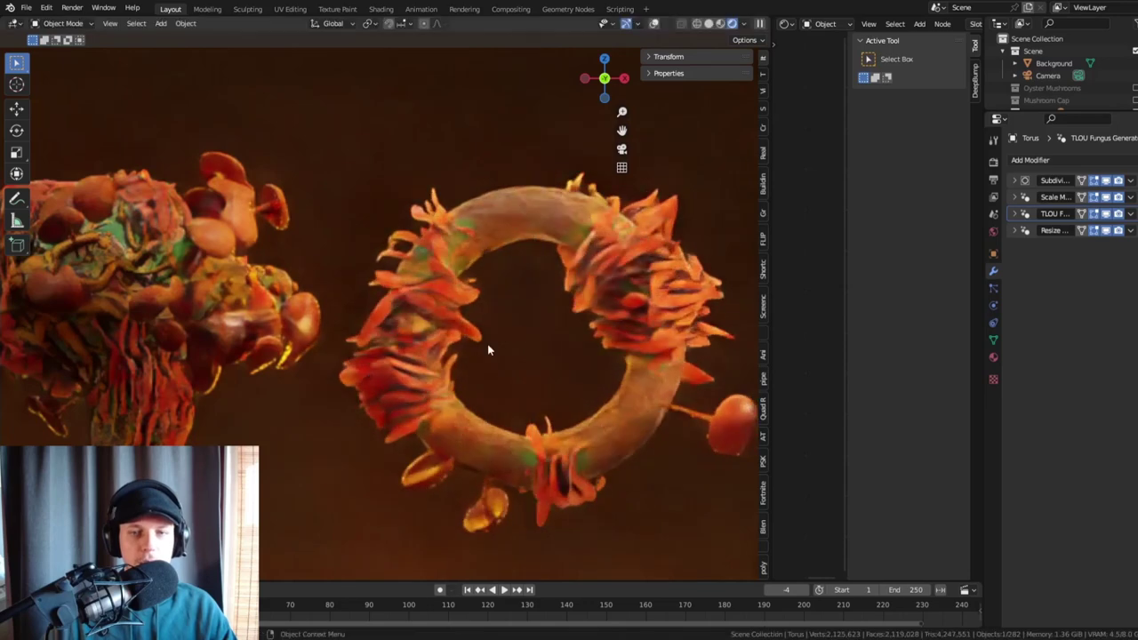
click(1022, 216)
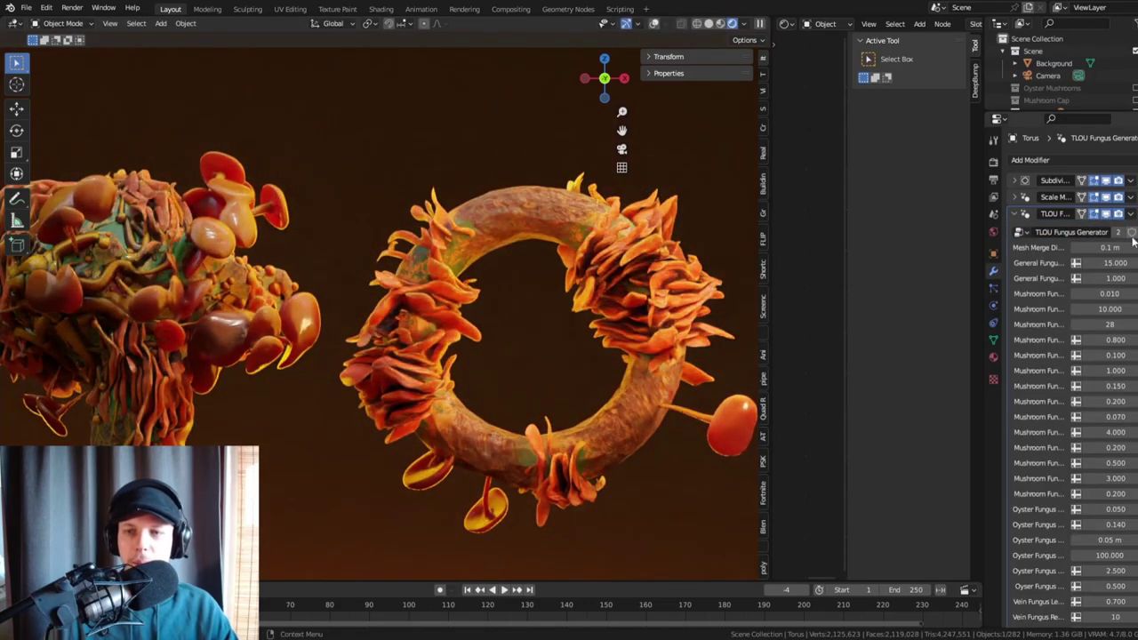
- Set the fungus generator's mushroom value to 15 and Mesh Merge Distance to 0.05 m
click(1110, 310)
text(15)
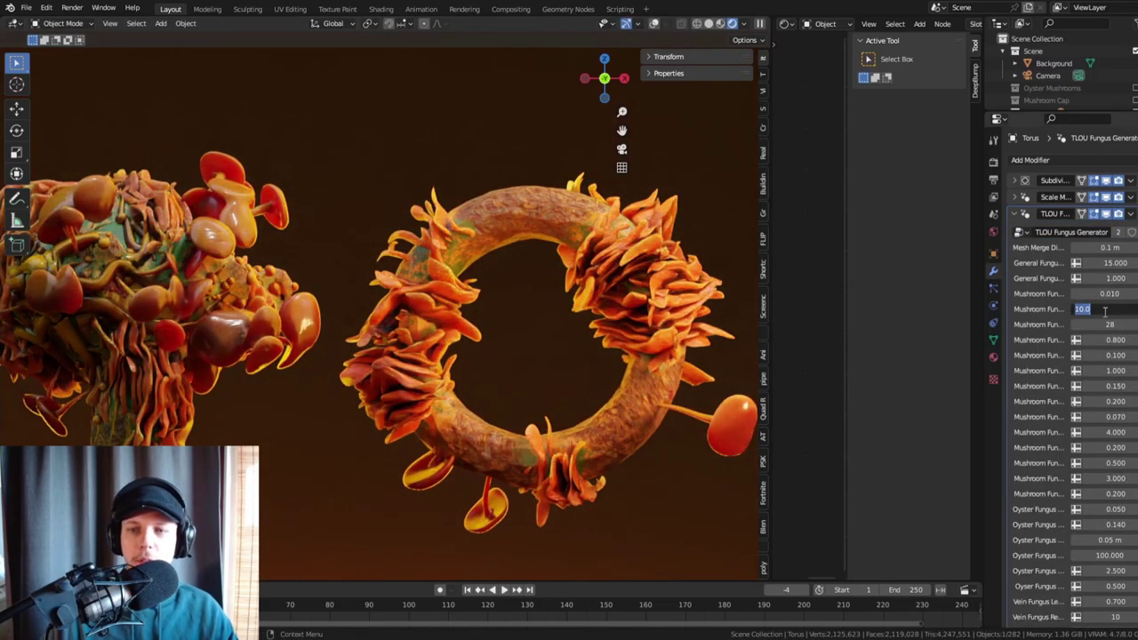
key(Return)
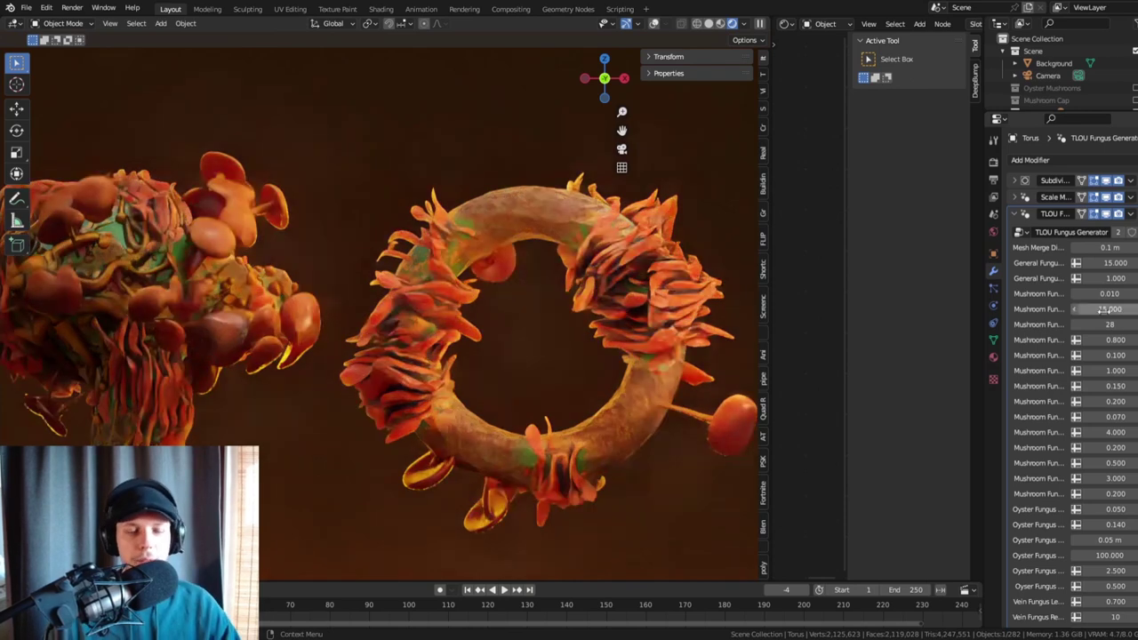
click(1116, 248)
text(0.05)
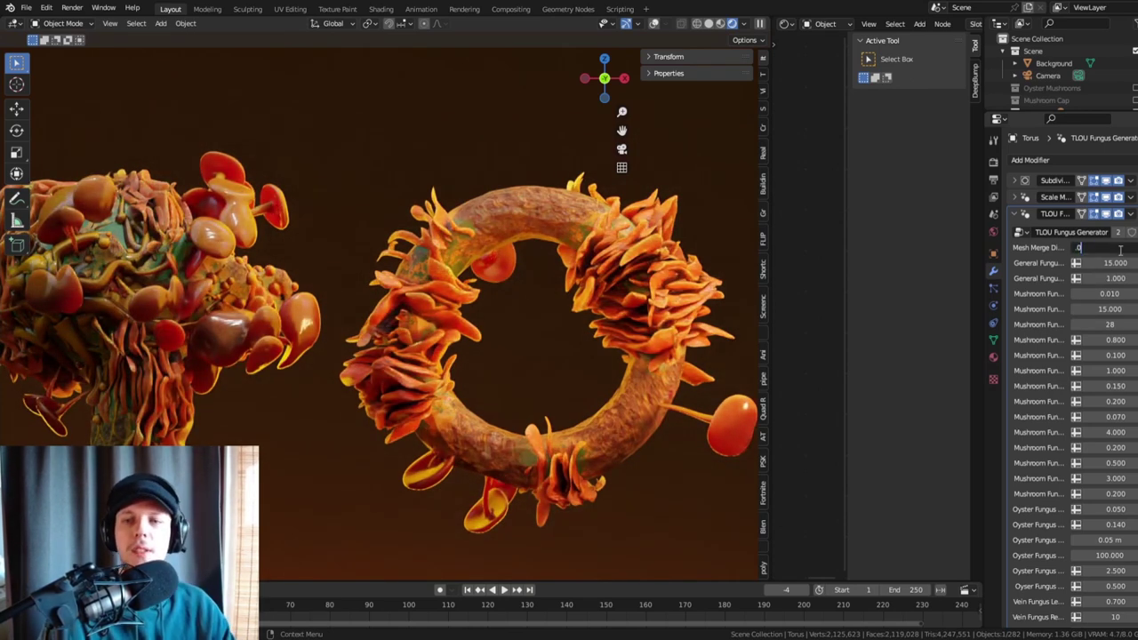
key(Return)
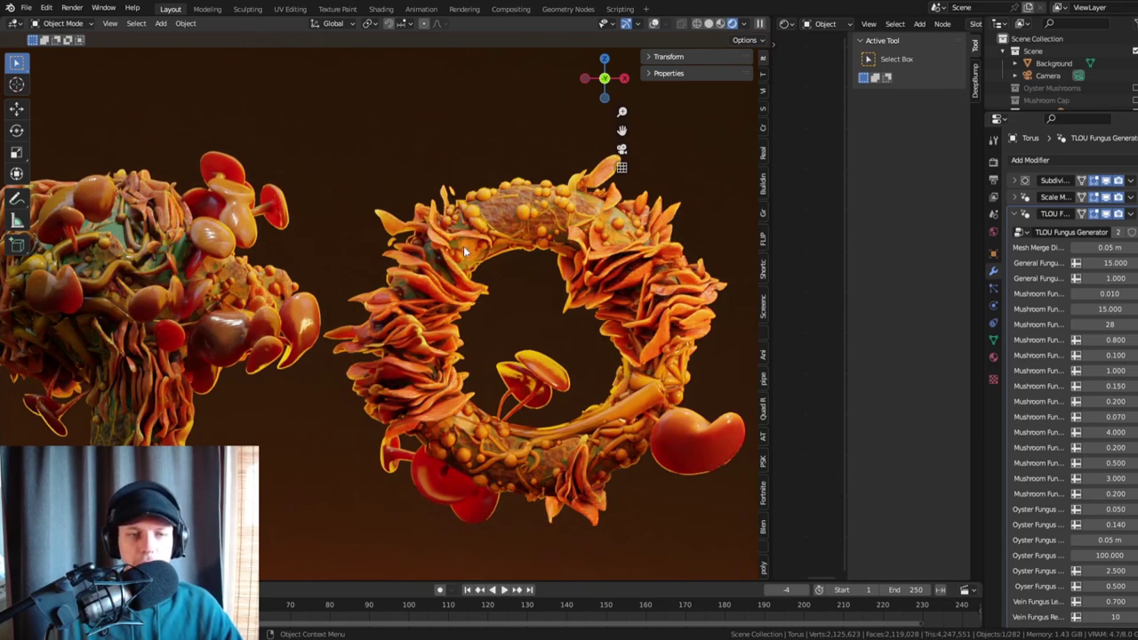
scroll(462, 318, down, 3)
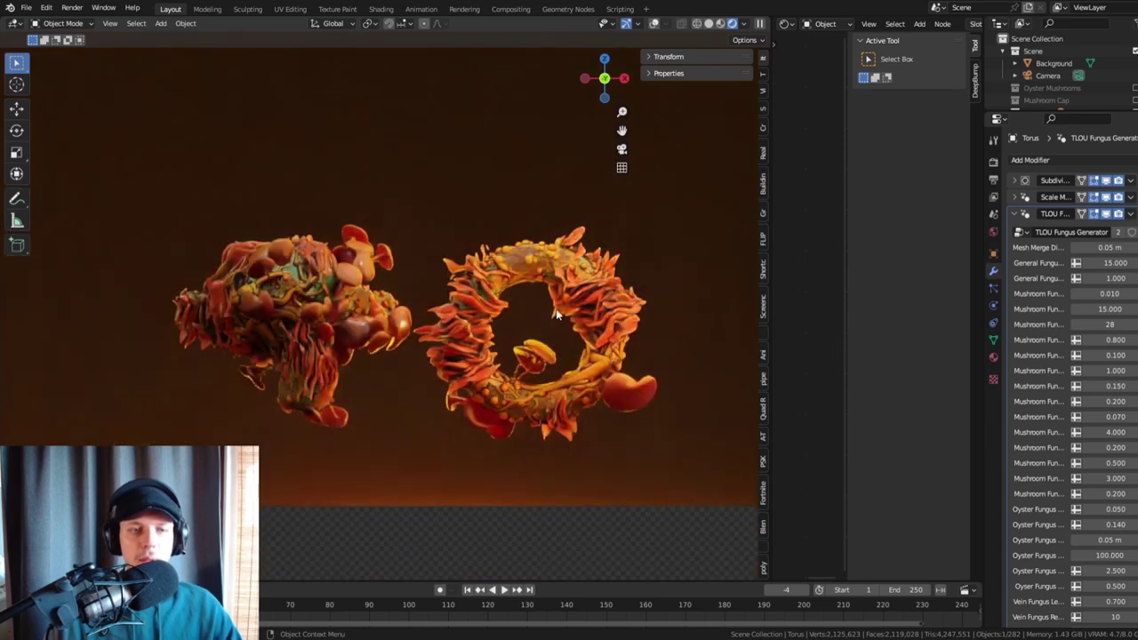
- Move the fungus torus about 3.83 m along X and 1.82 m up
scroll(462, 314, up, 2)
key(shift+a)
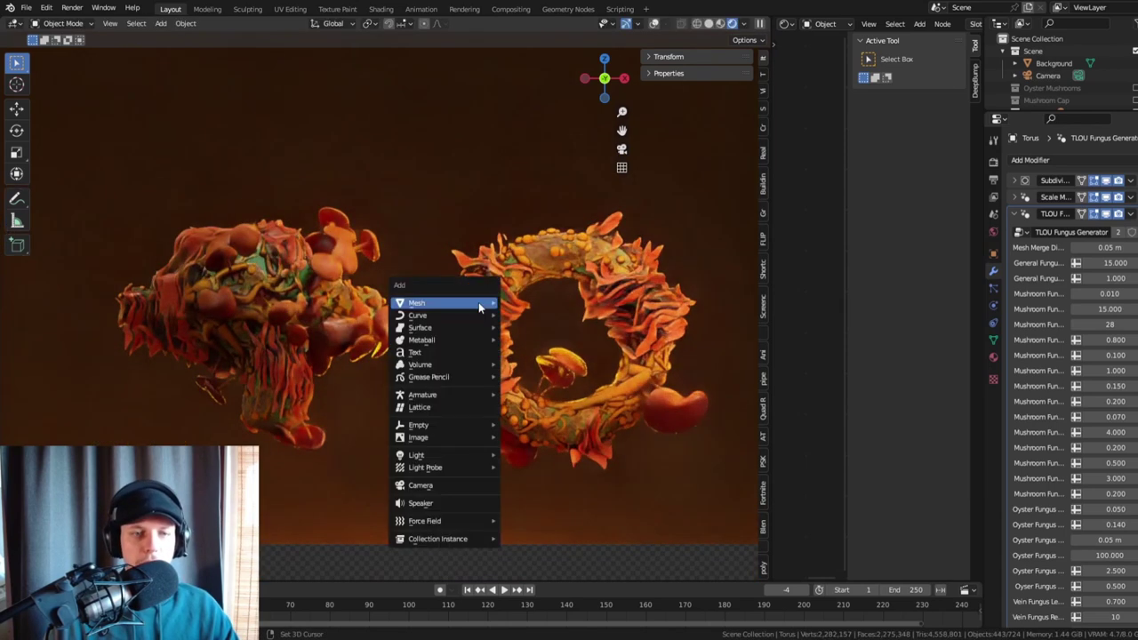
mouse_move(478, 303)
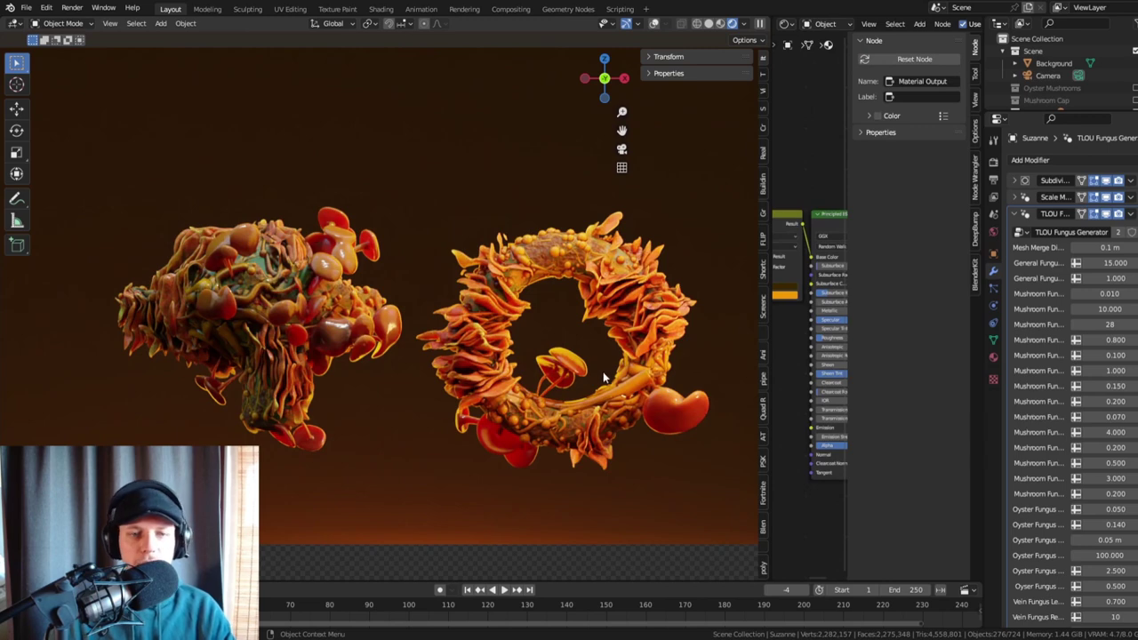
key(g)
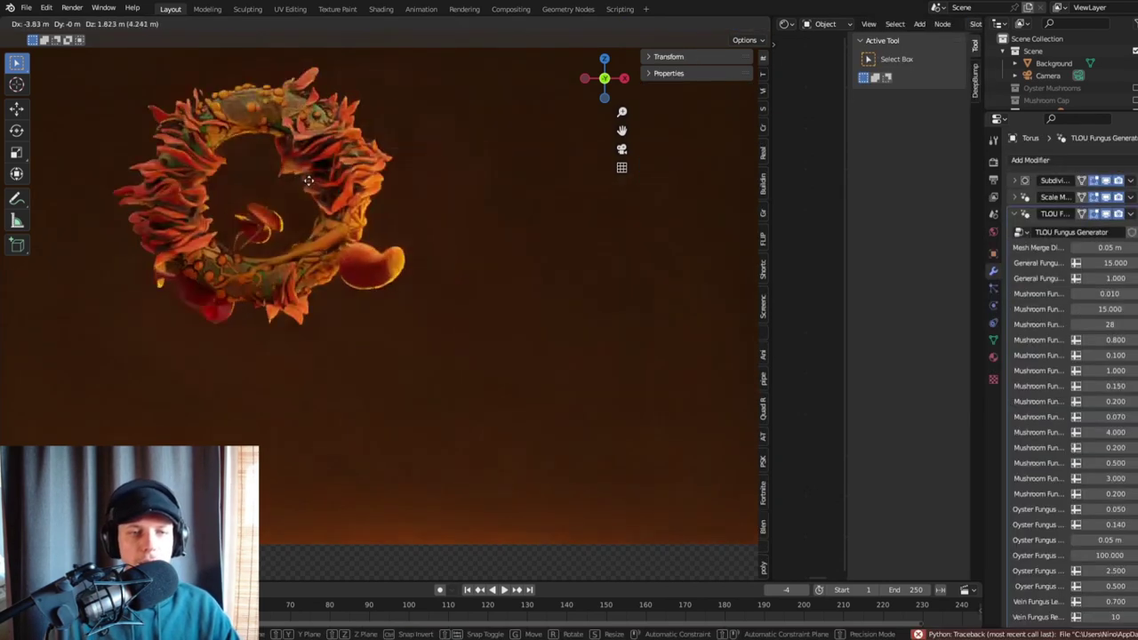
click(434, 139)
key(ctrl+z)
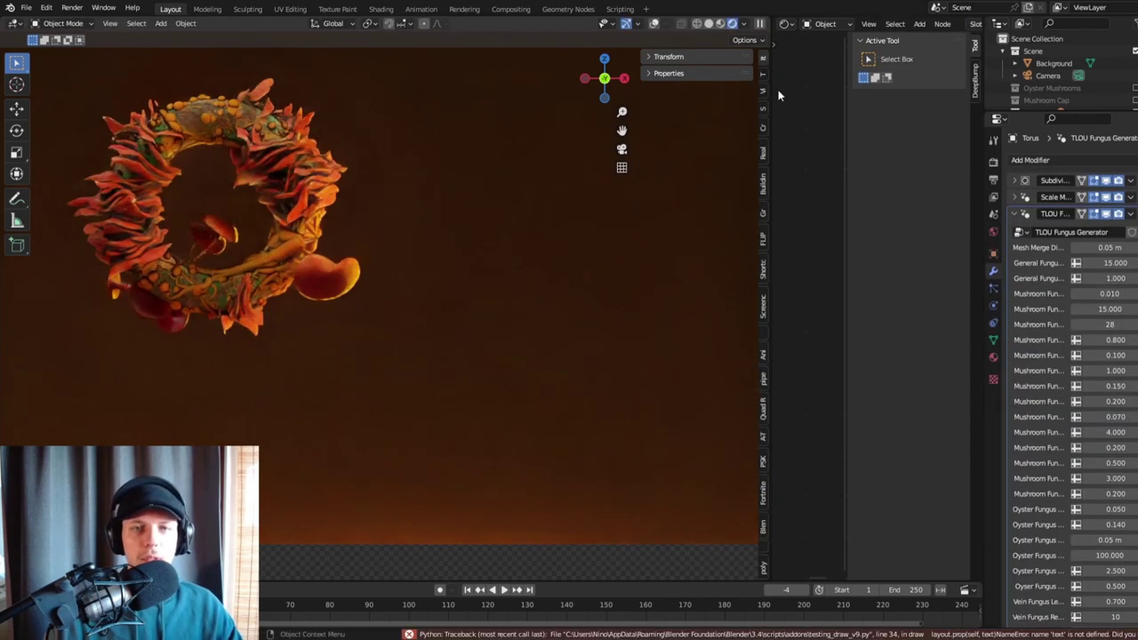
- Search the BlenderKit panel for 'skull' models
click(764, 531)
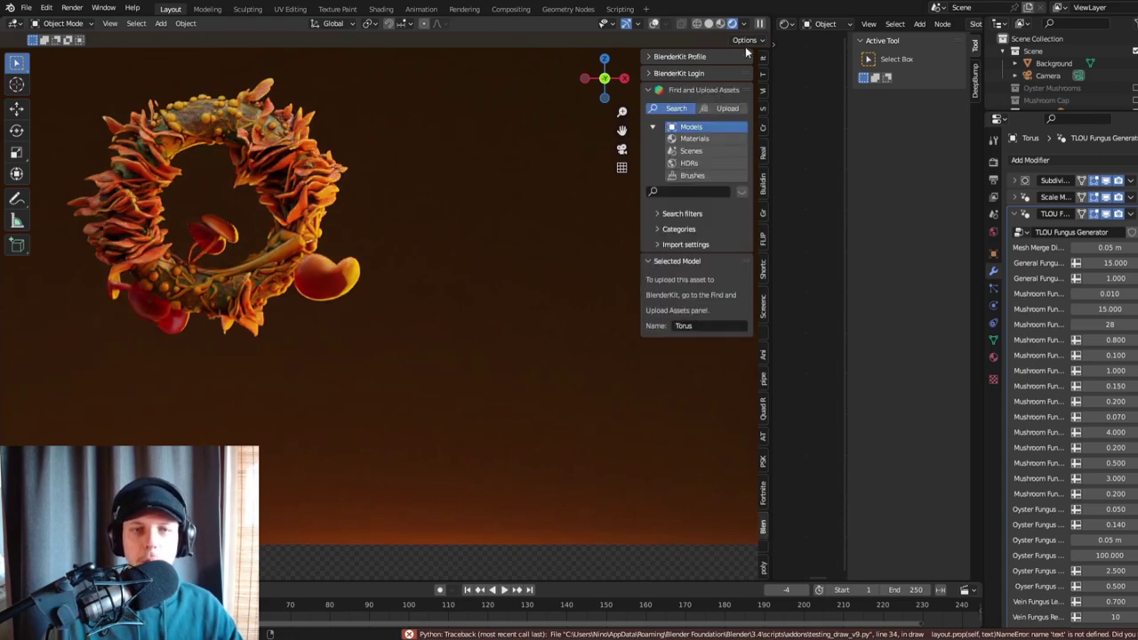
click(741, 193)
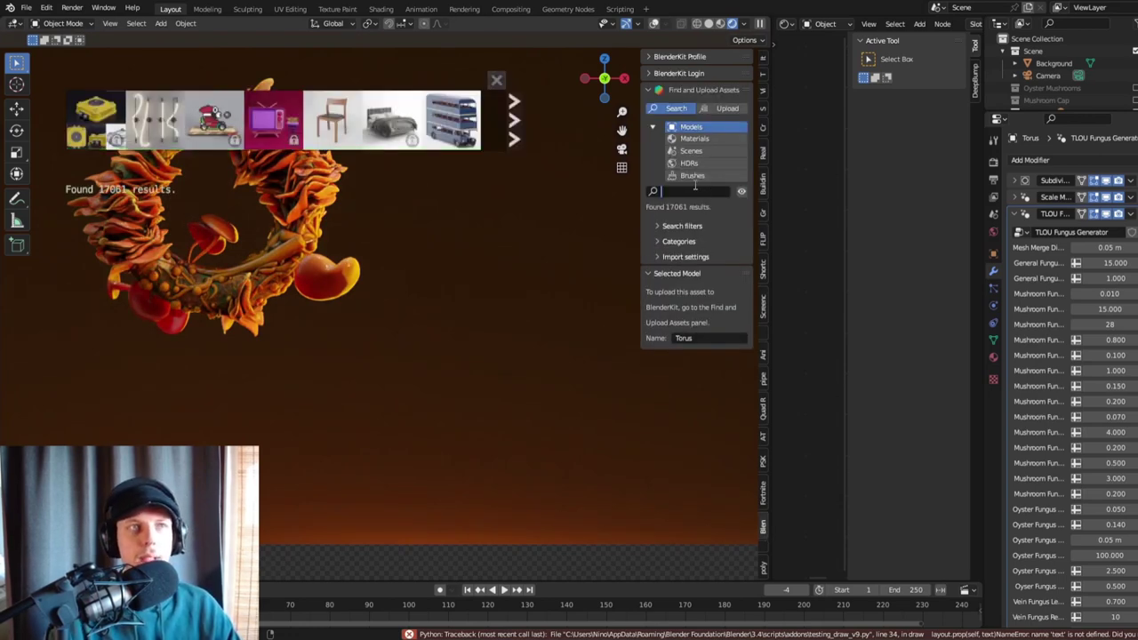
text(skull)
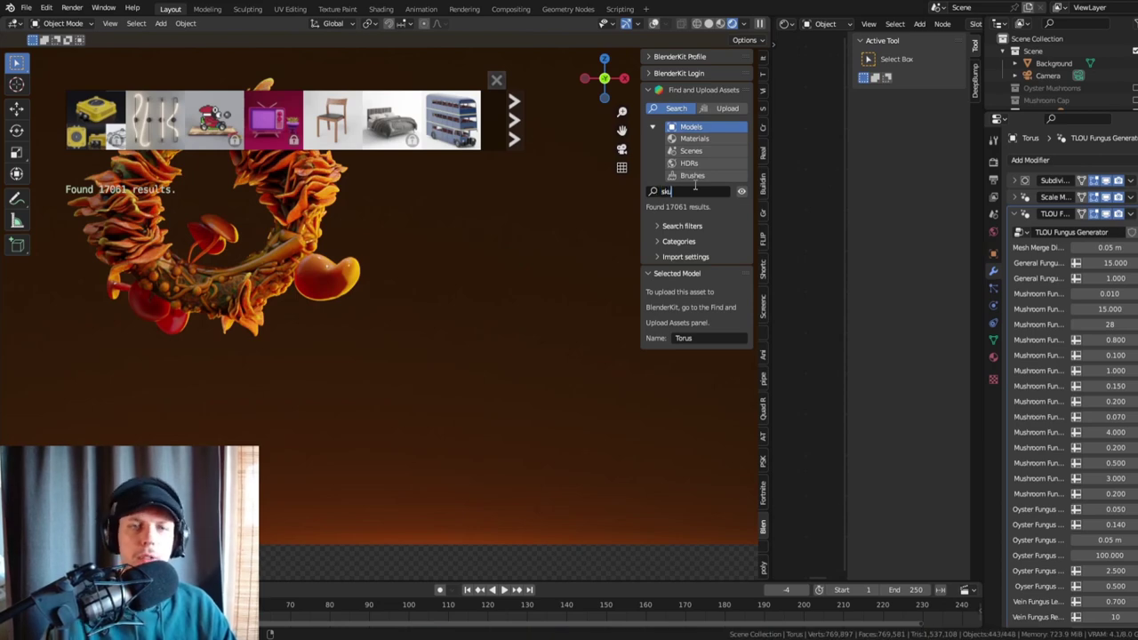
key(Return)
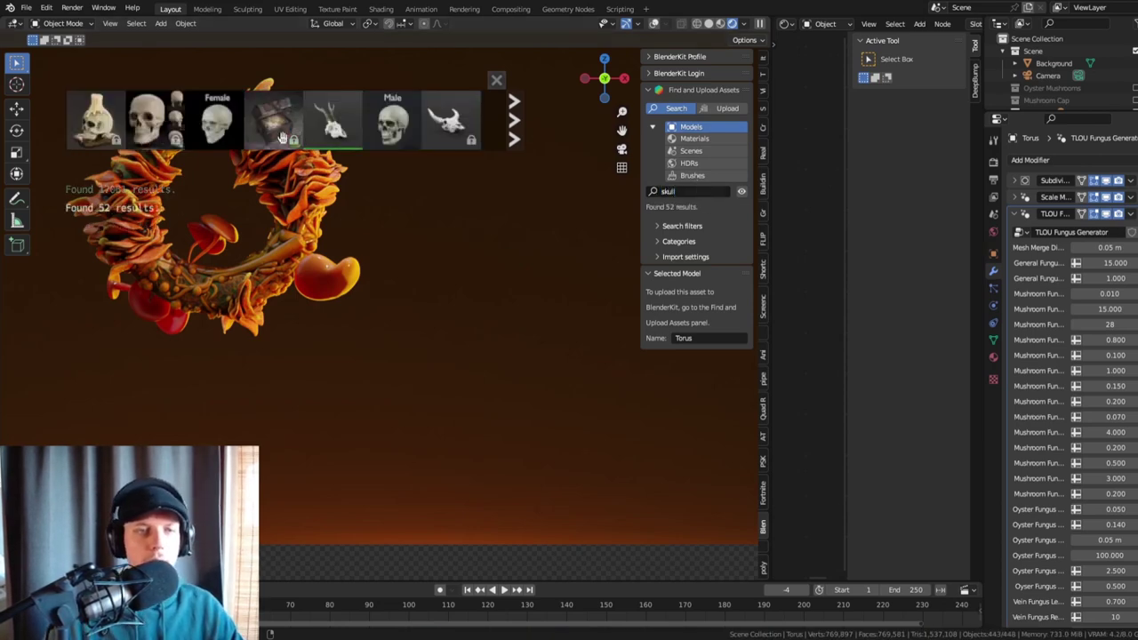
- Drag the Deer skull asset from the results into the viewport
mouse_move(332, 134)
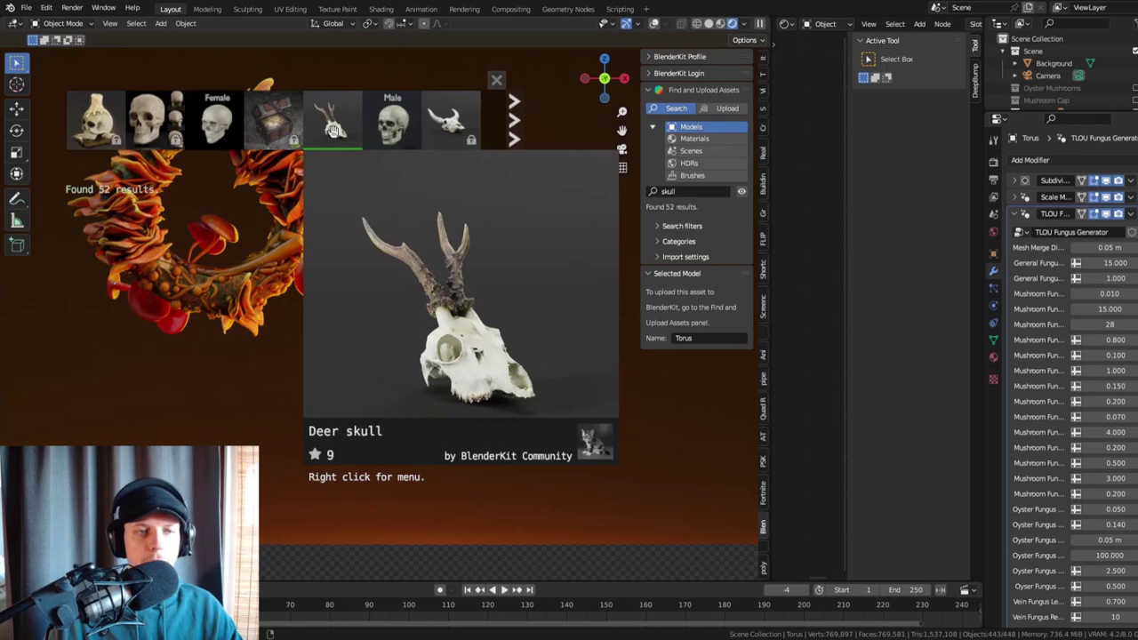
drag(333, 130, 431, 400)
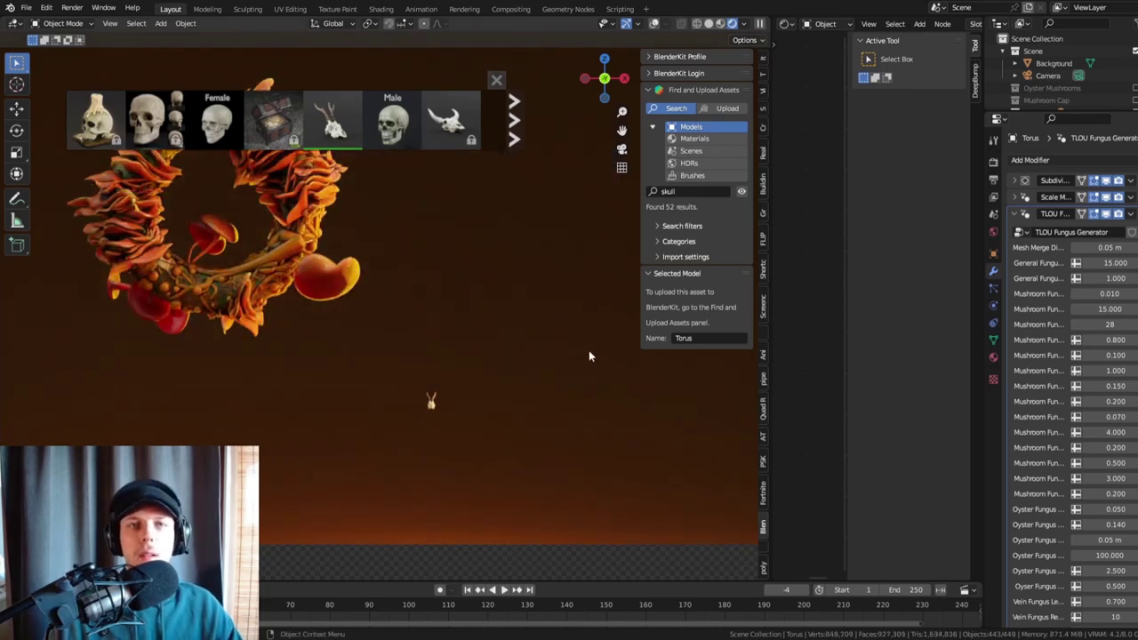
scroll(428, 404, up, 5)
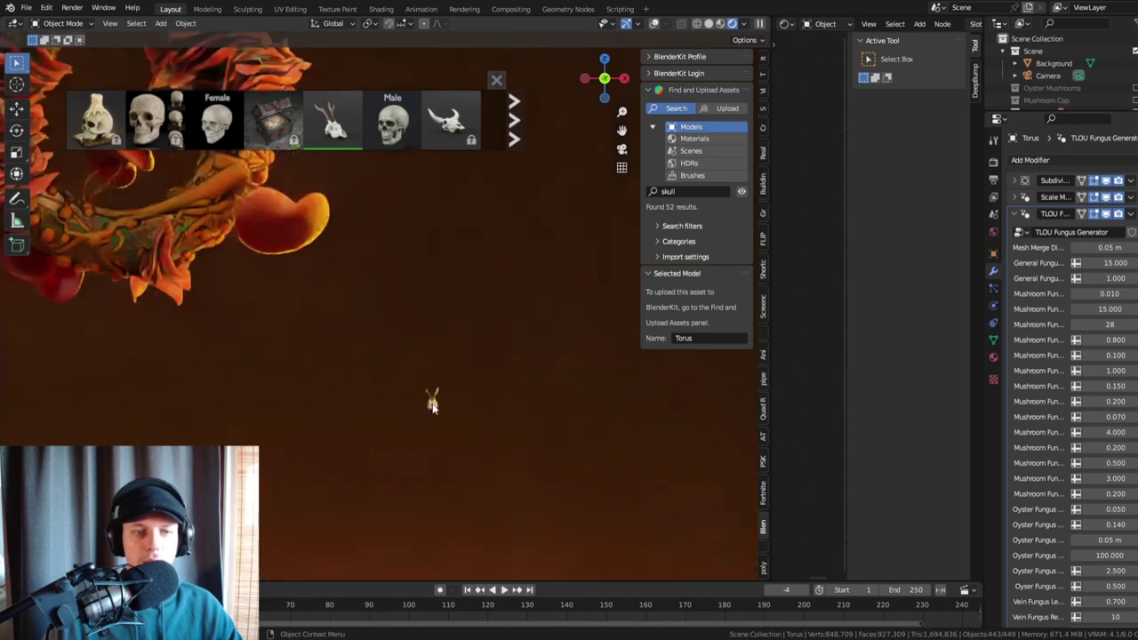
scroll(454, 454, up, 6)
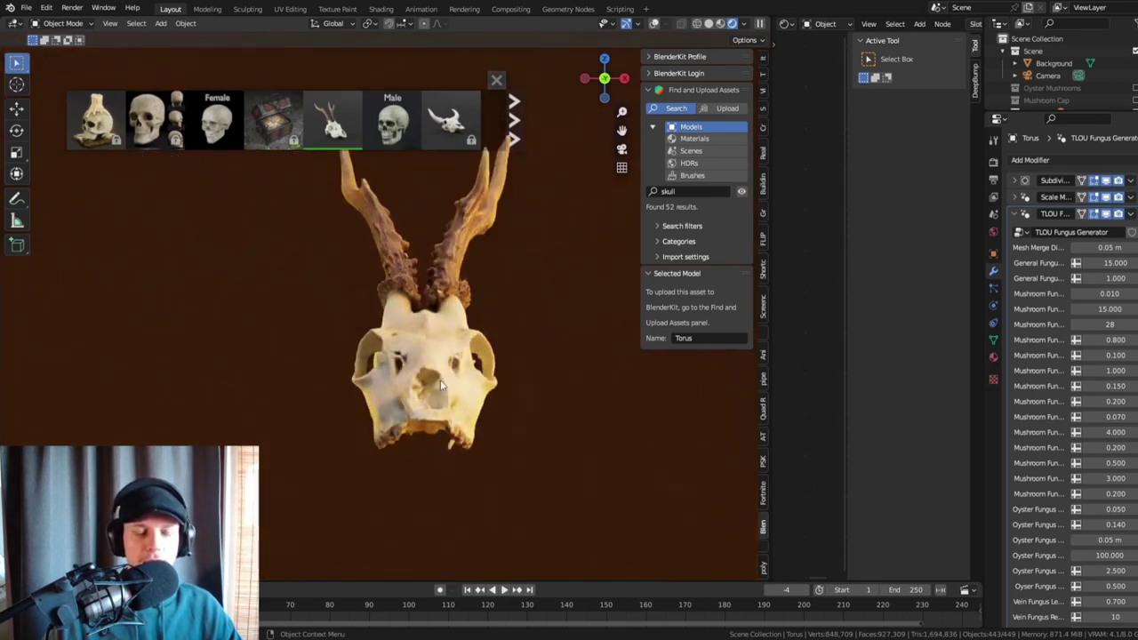
- Rotate the deer skull about 104 degrees around the Z axis
click(440, 380)
key(r)
key(z)
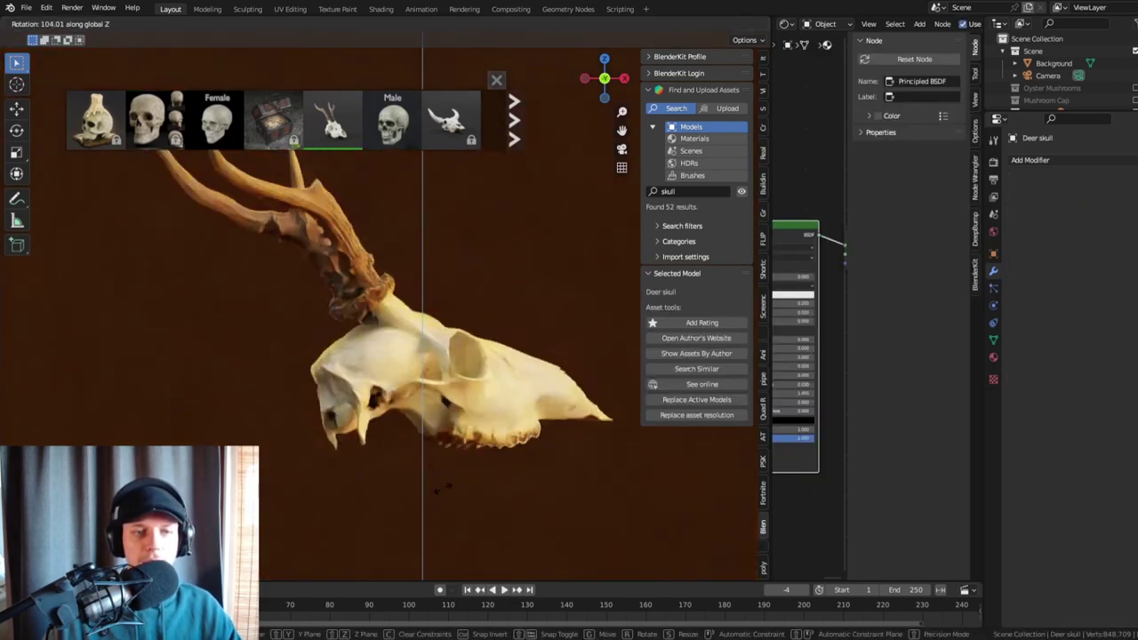
click(466, 482)
scroll(427, 391, down, 7)
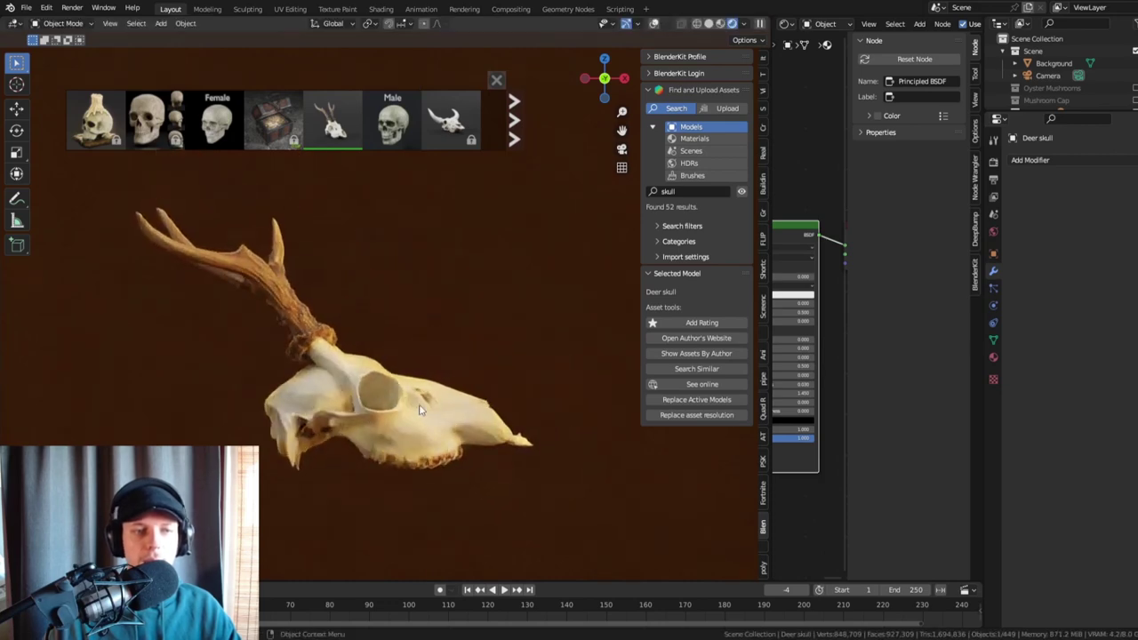
scroll(419, 396, down, 5)
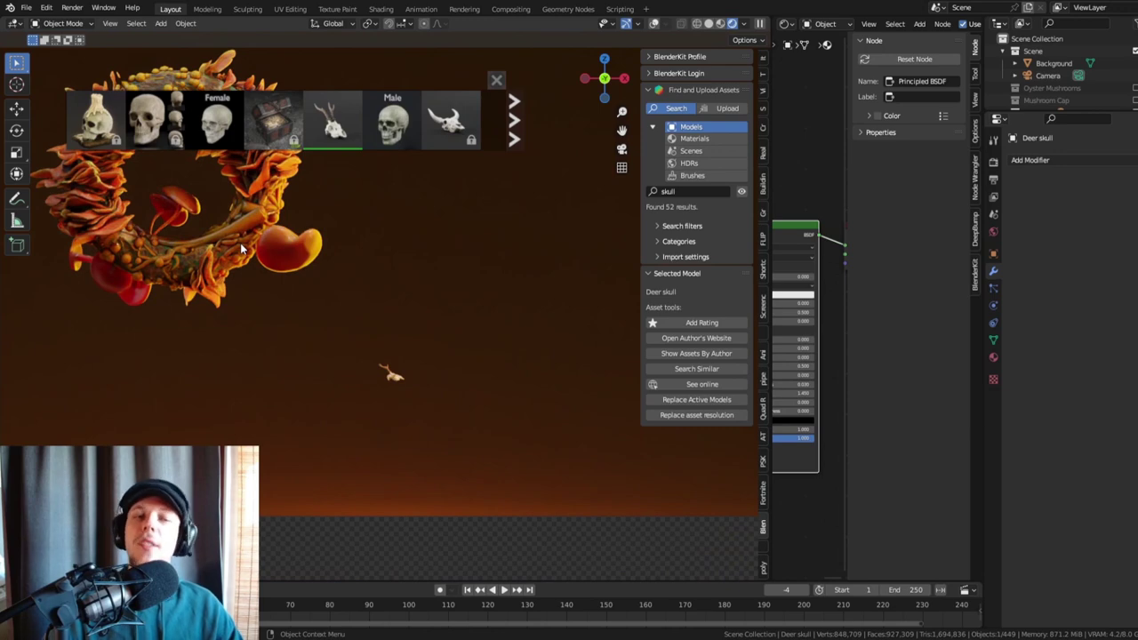
scroll(292, 307, up, 2)
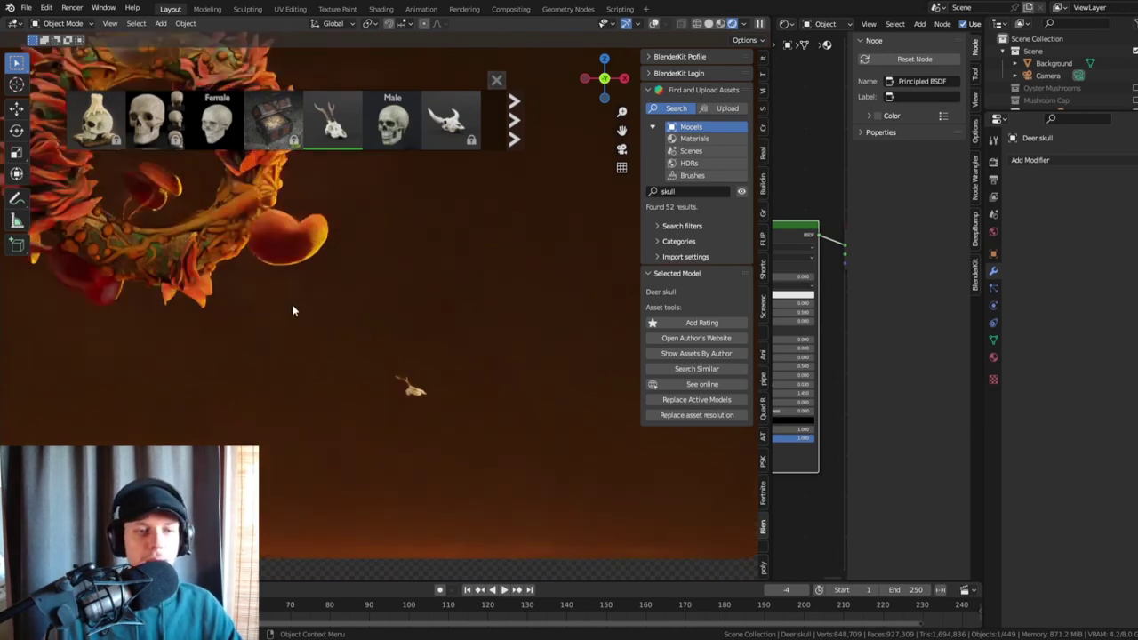
- Save Fungus test.blend and bring up Link/Transfer Data with the torus active
key(ctrl+s)
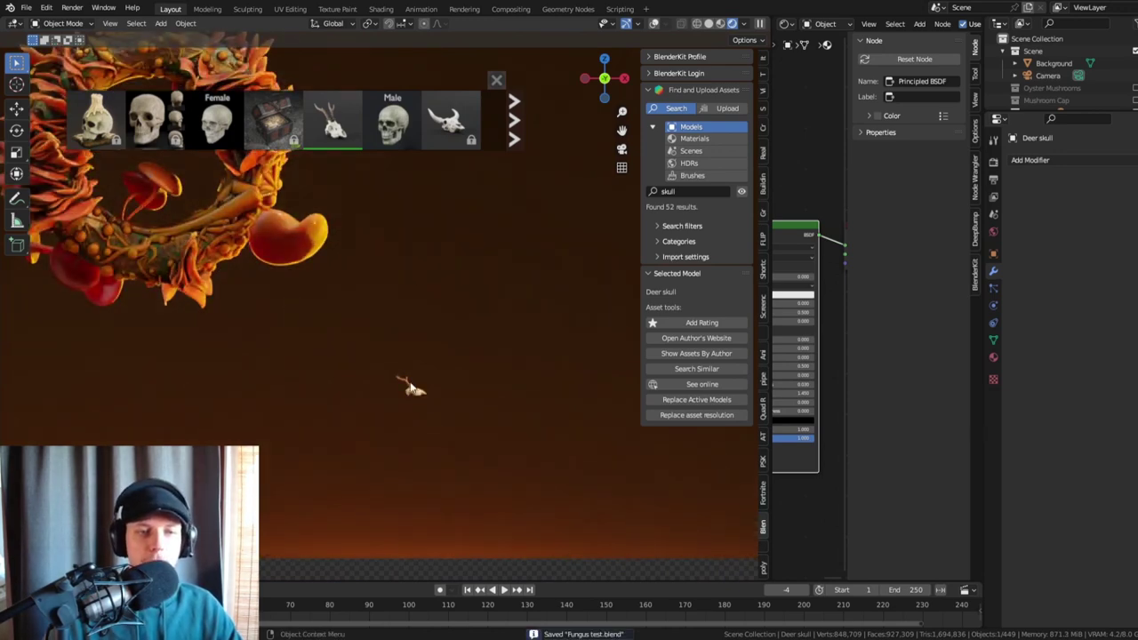
click(232, 228)
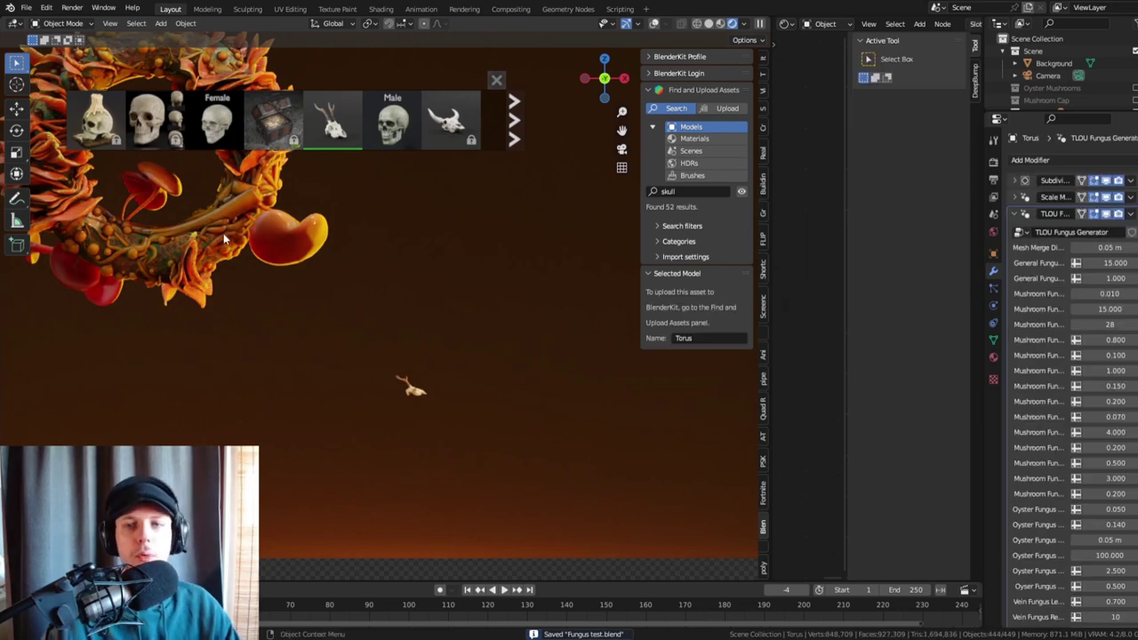
key(ctrl+l)
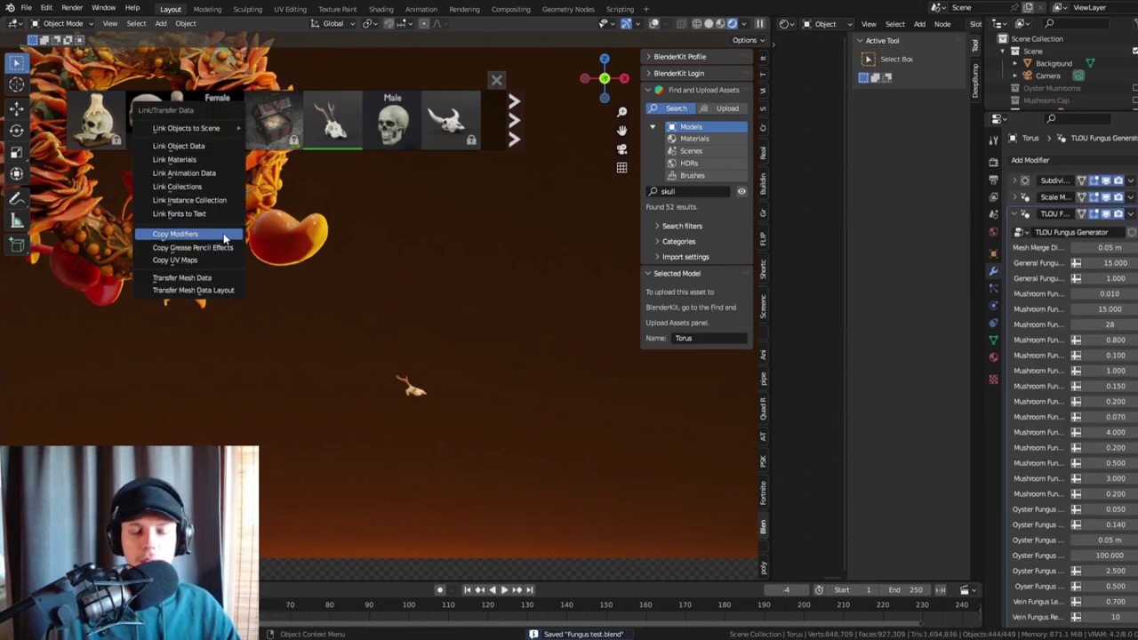
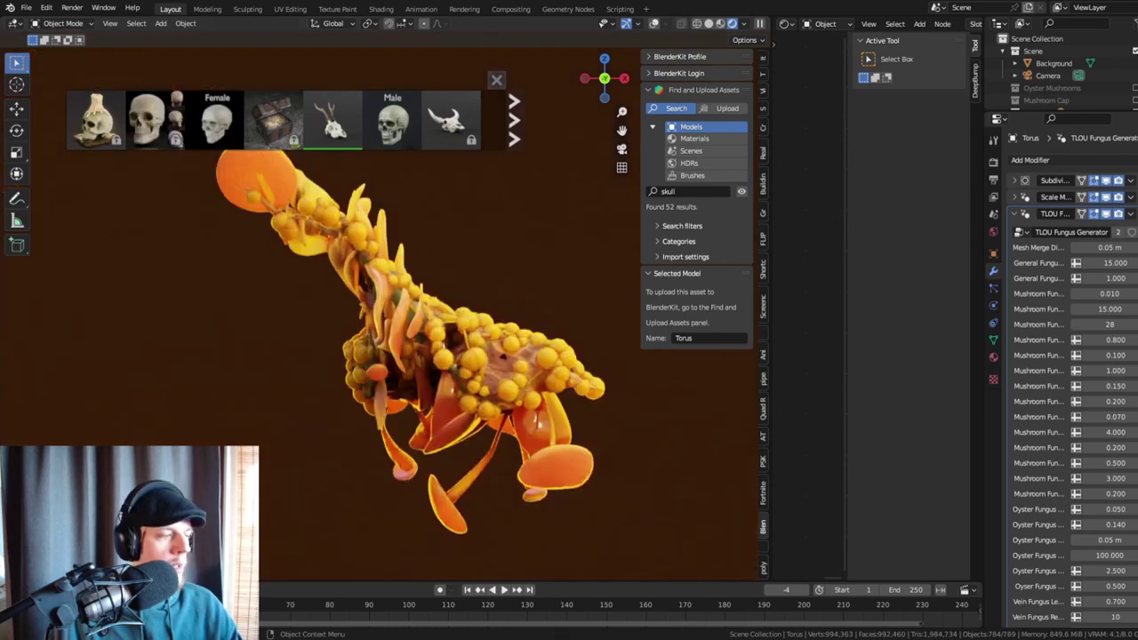
- Select the fungus-covered deer skull and zoom the view out
click(509, 381)
scroll(510, 380, down, 3)
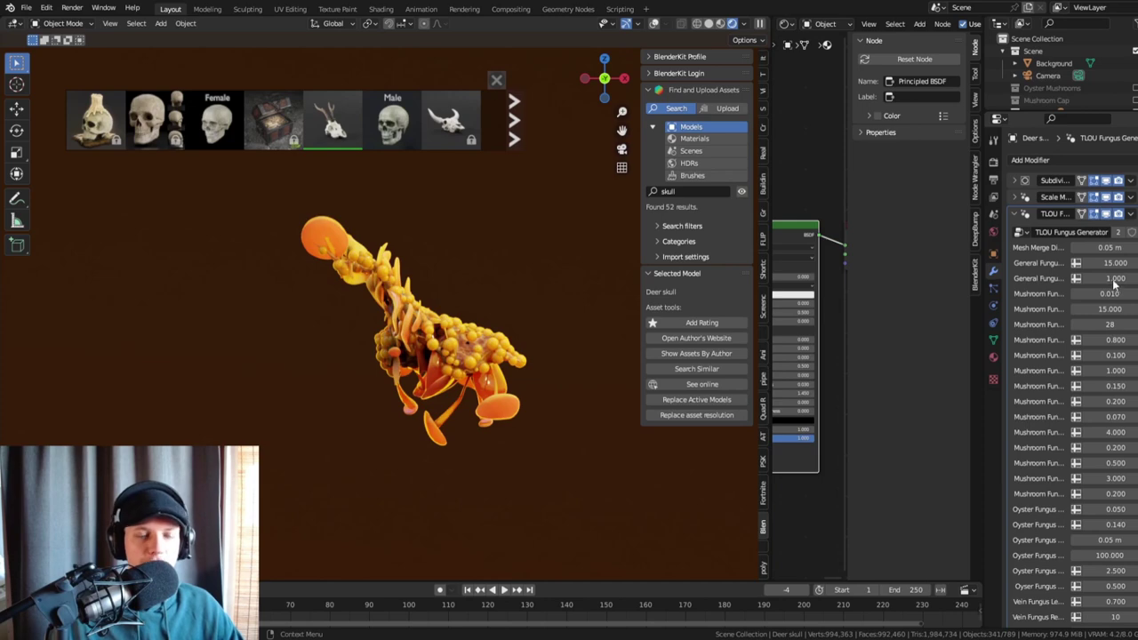
- Delete the deer skull's Subdivision modifier
key(ctrl+x)
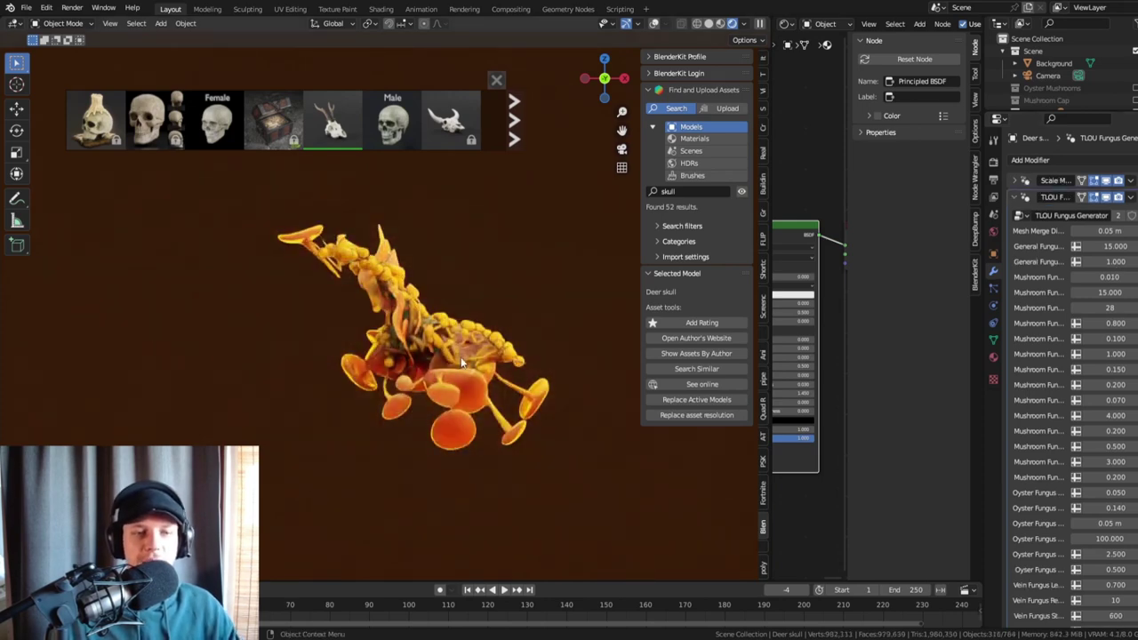
scroll(460, 356, up, 3)
scroll(461, 356, down, 6)
scroll(388, 322, up, 5)
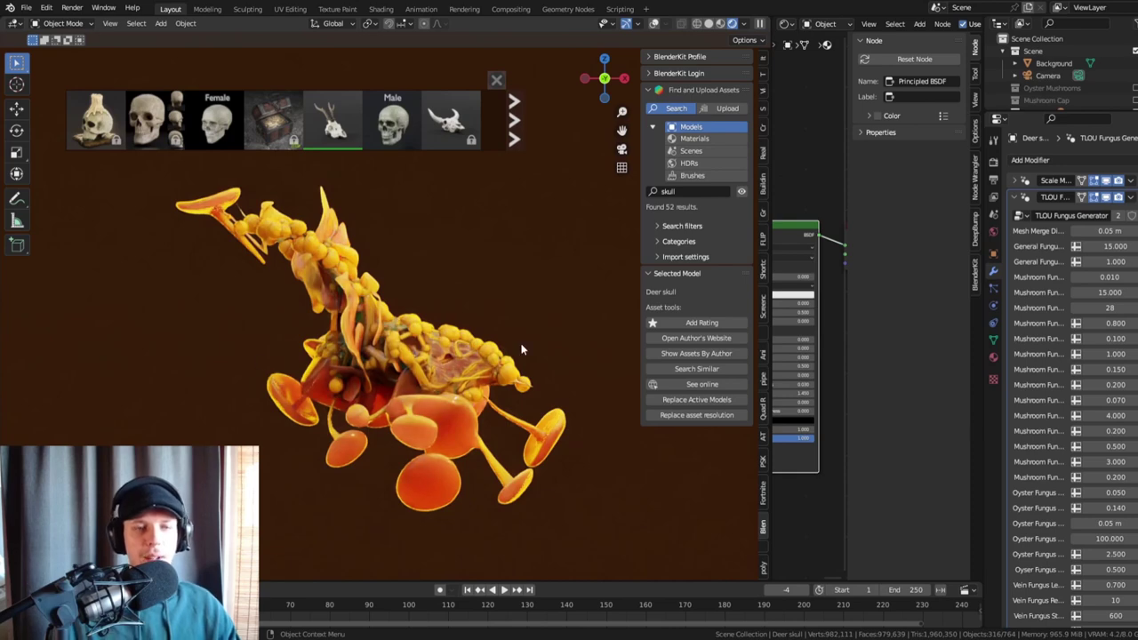
- Rotate the deer skull about 203° around the Z axis
key(r)
key(z)
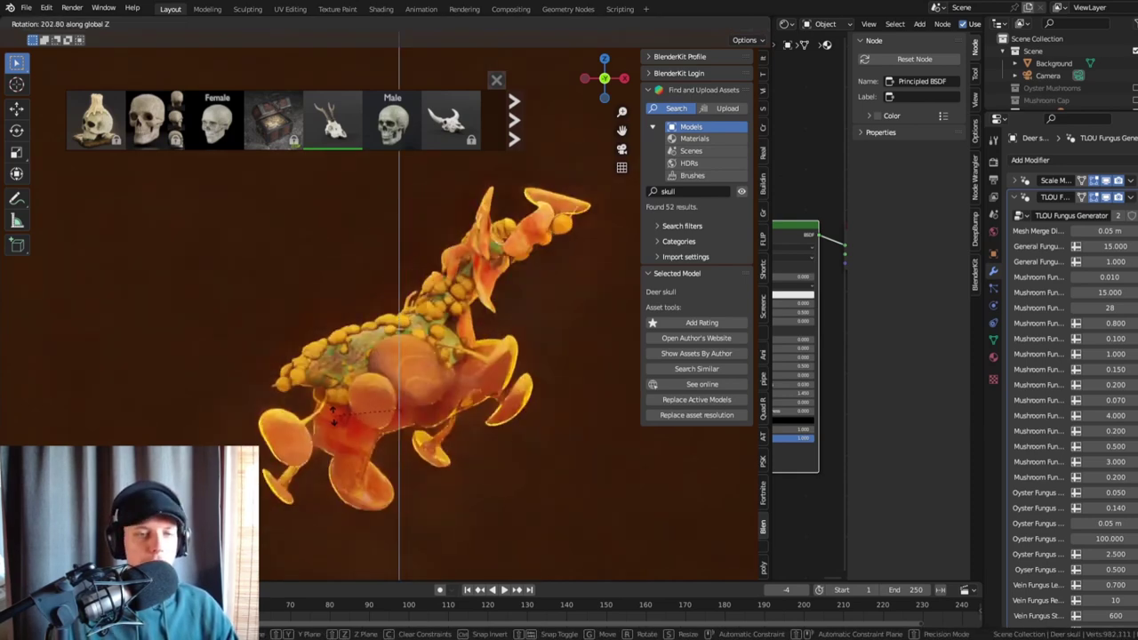
click(440, 384)
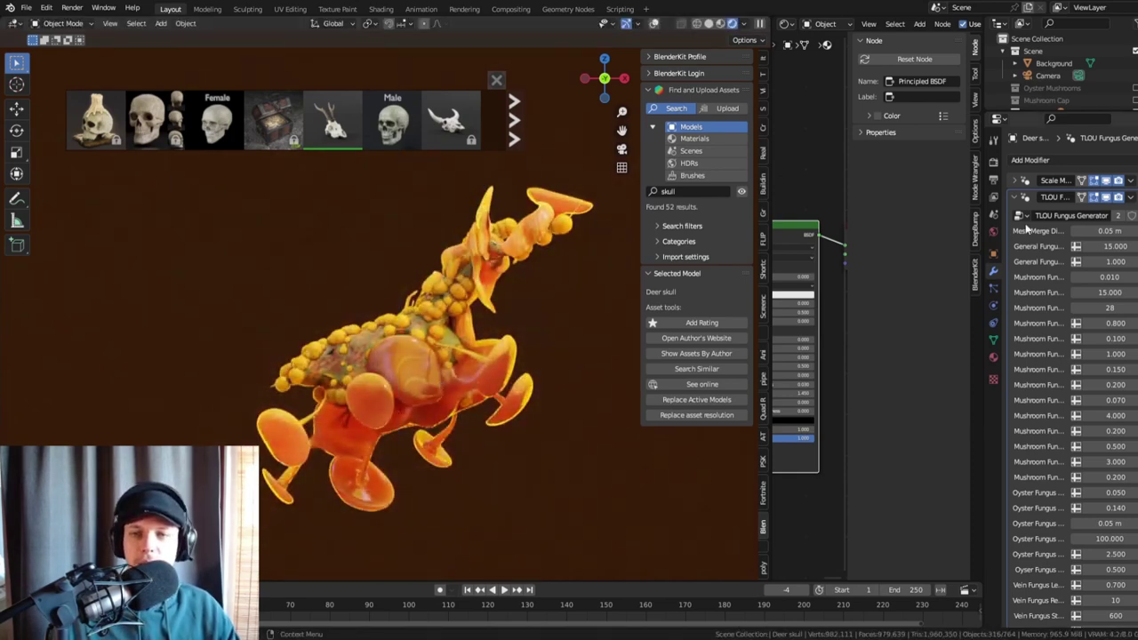
- Expand the Scale Mesh & Fungus modifier and make the 3D viewport narrower
click(1017, 181)
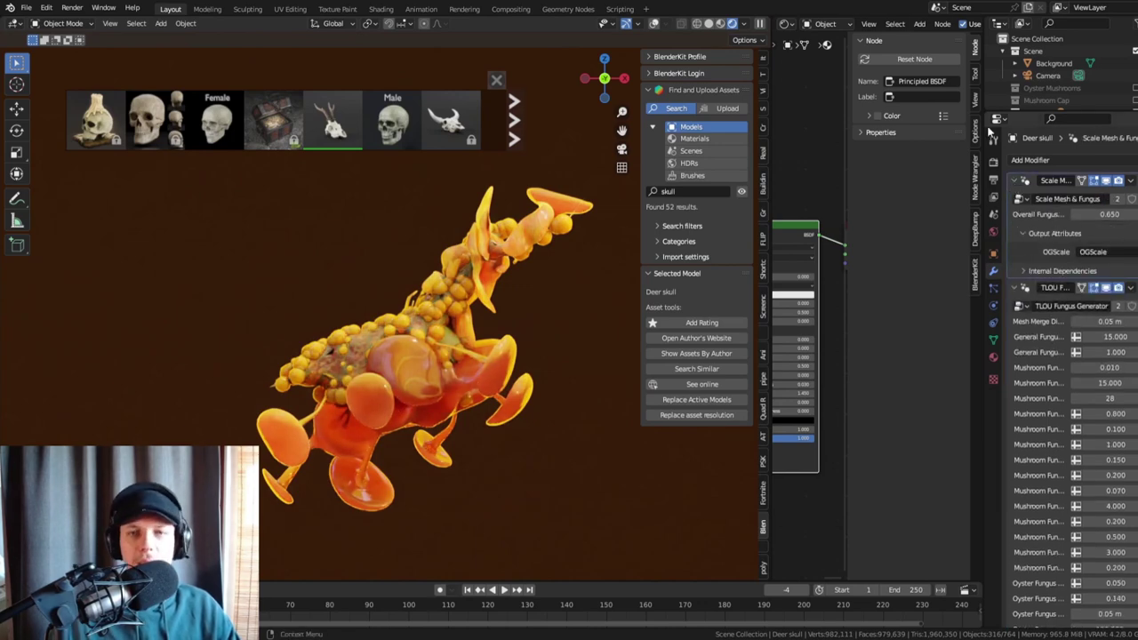
drag(765, 142, 484, 148)
click(495, 23)
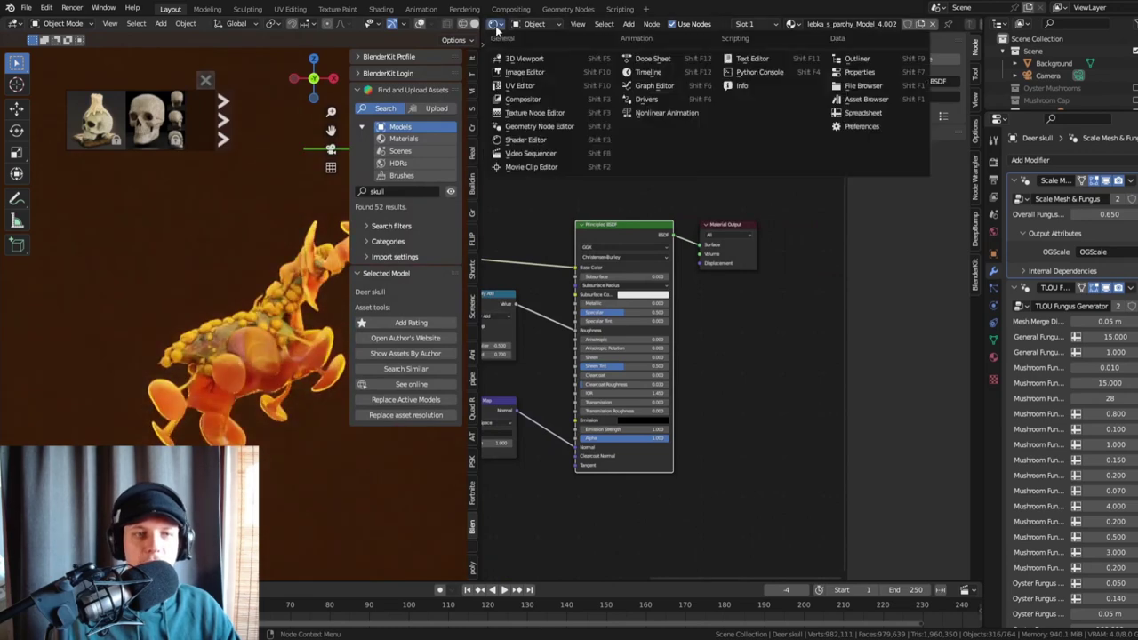
- Switch to the Geometry Node Editor, bring the Transform node into view, and show the FLIP sidebar tab
click(543, 127)
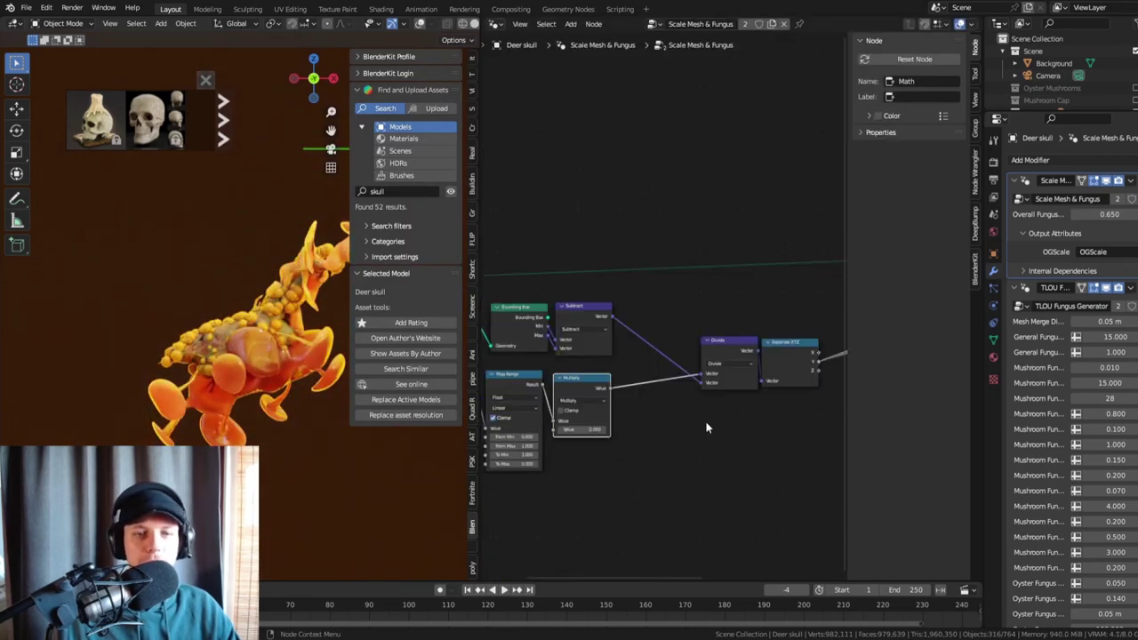
middle_drag(707, 428, 600, 298)
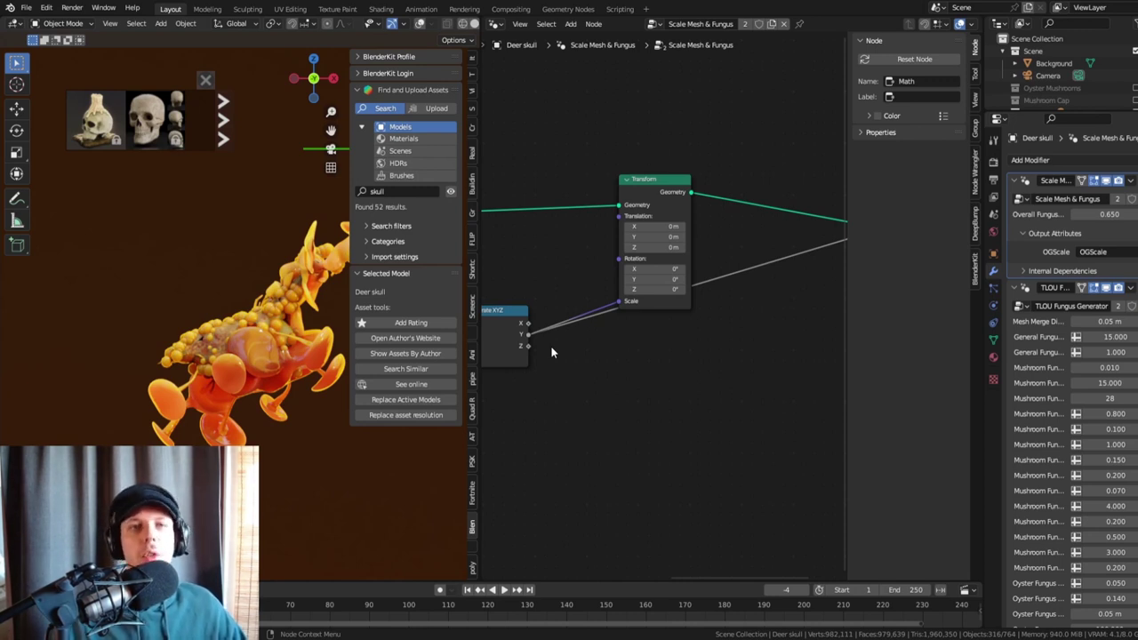
click(474, 233)
- Widen the 3D viewport slightly and orbit around the fungus skull
drag(477, 227, 527, 228)
middle_drag(366, 280, 267, 283)
scroll(161, 330, up, 3)
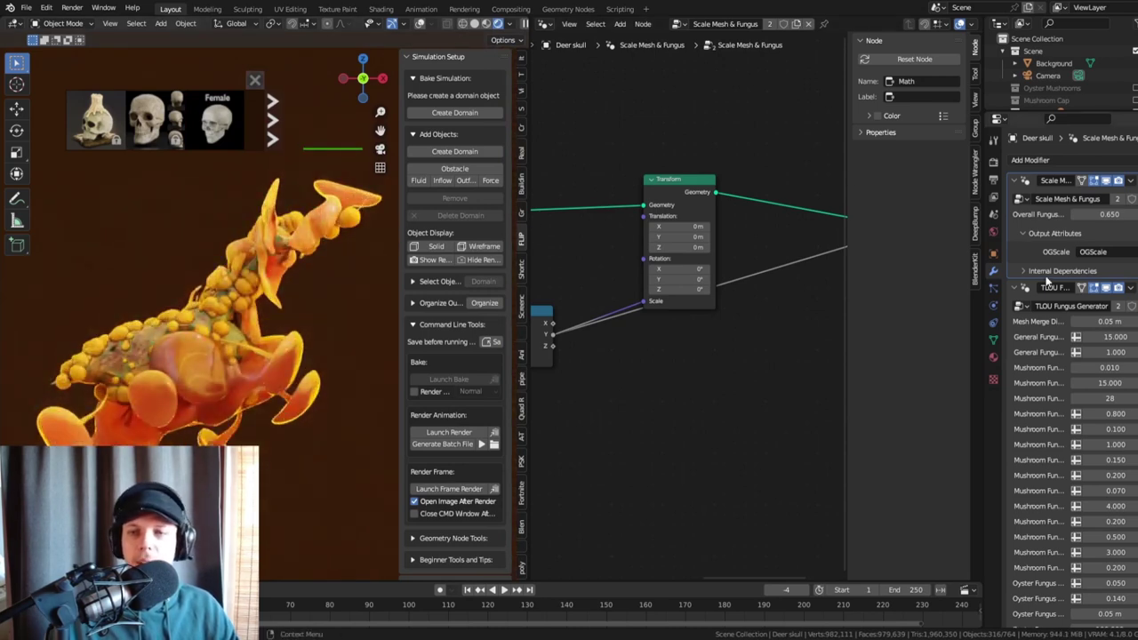
- Change Overall Fungus from 0.650 to 0.400 and widen the 3D viewport
click(1111, 214)
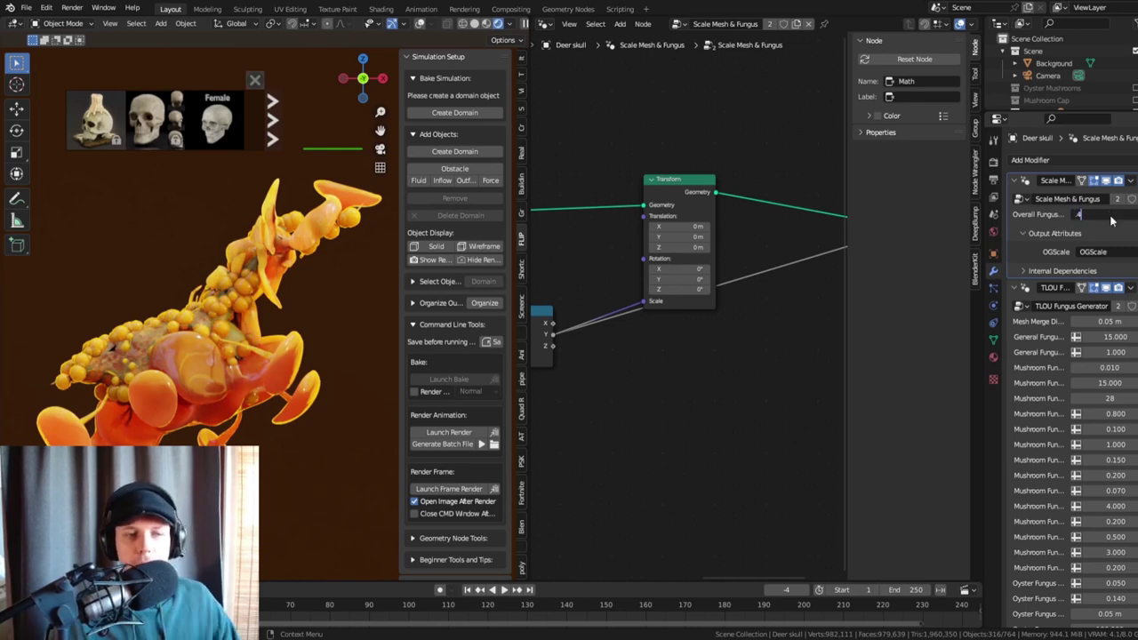
key(Return)
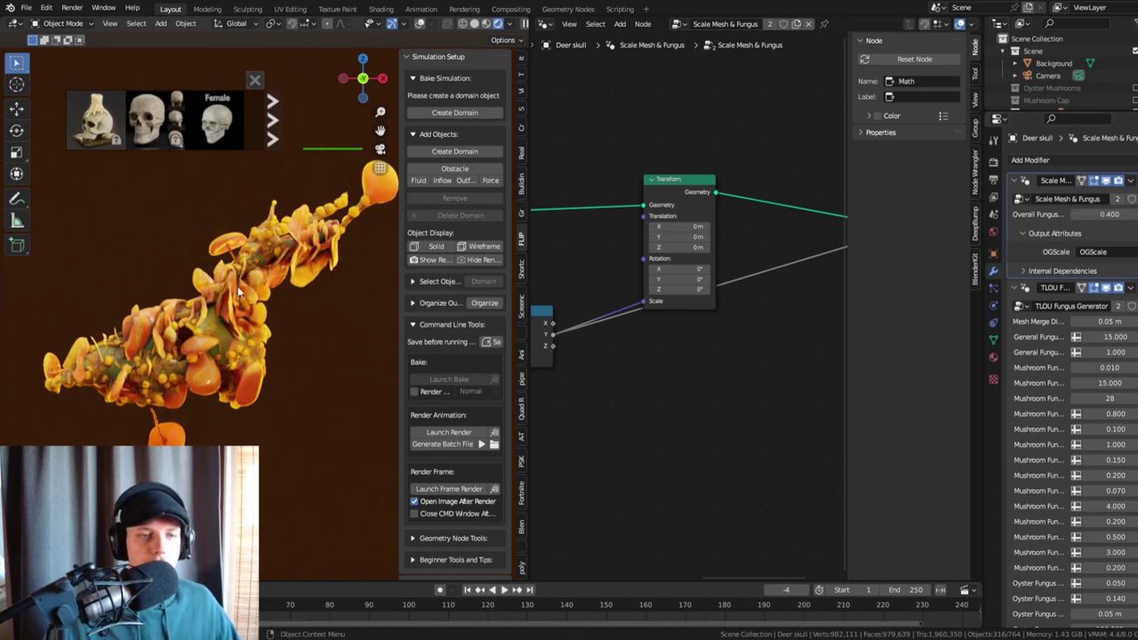
scroll(204, 302, up, 2)
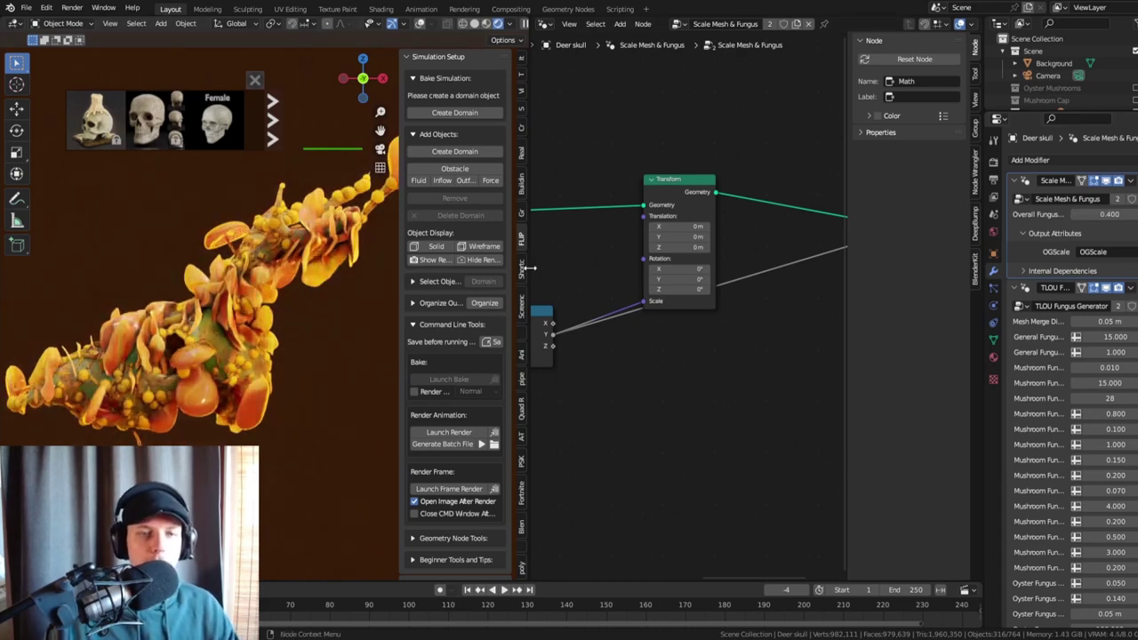
drag(528, 268, 722, 262)
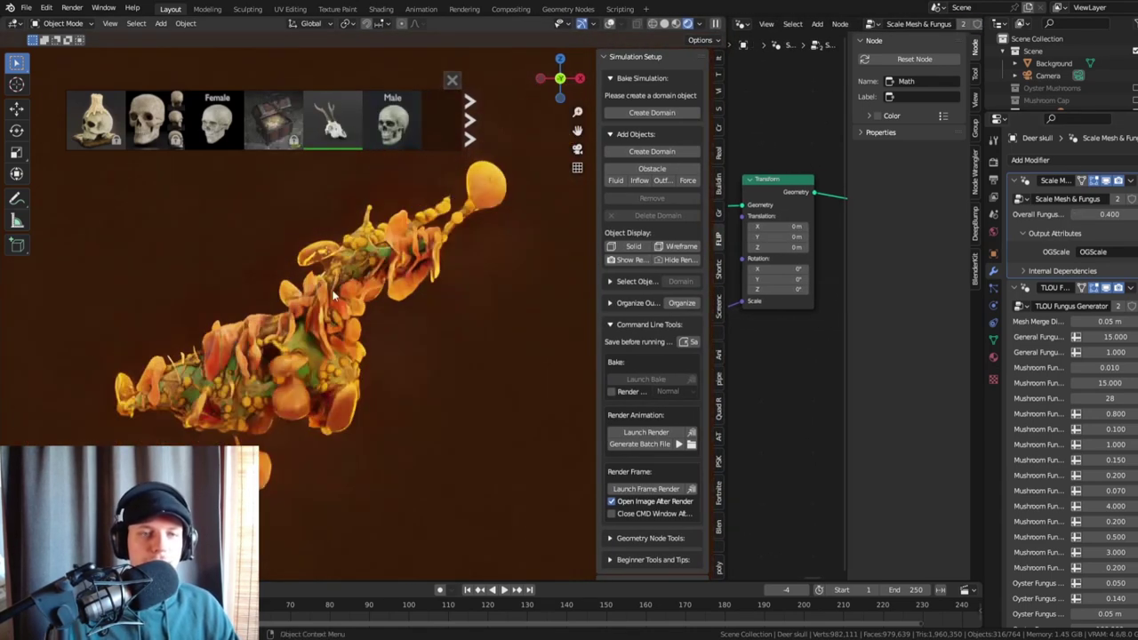
- In camera view, move the fungus-covered torus to the centre of the frame
middle_drag(334, 295, 312, 347)
key(KP_0)
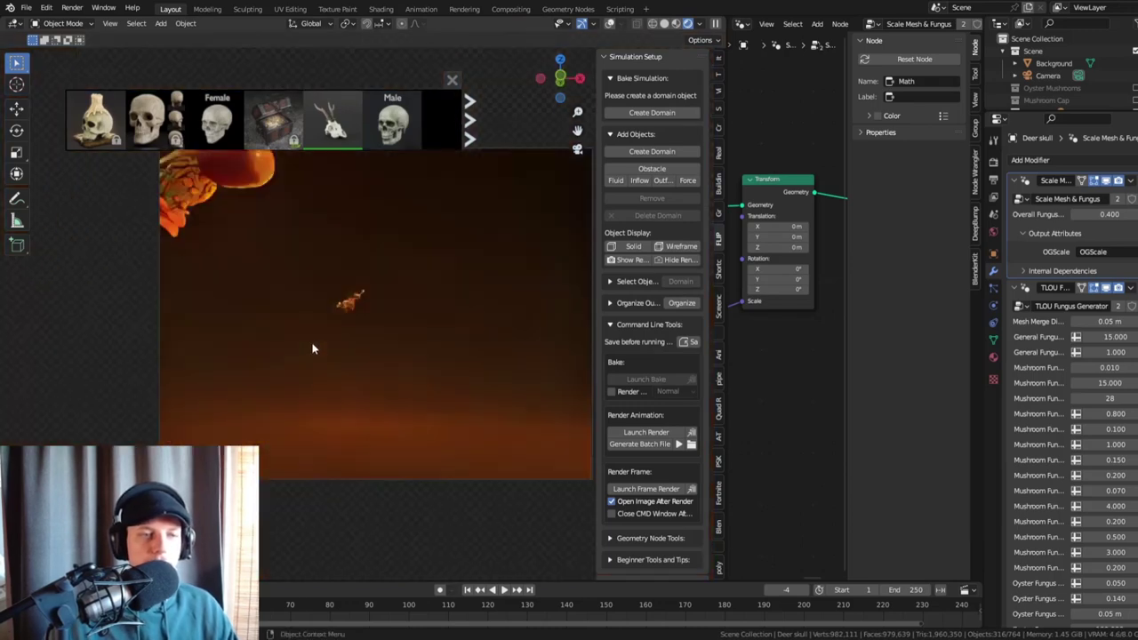
scroll(364, 310, down, 3)
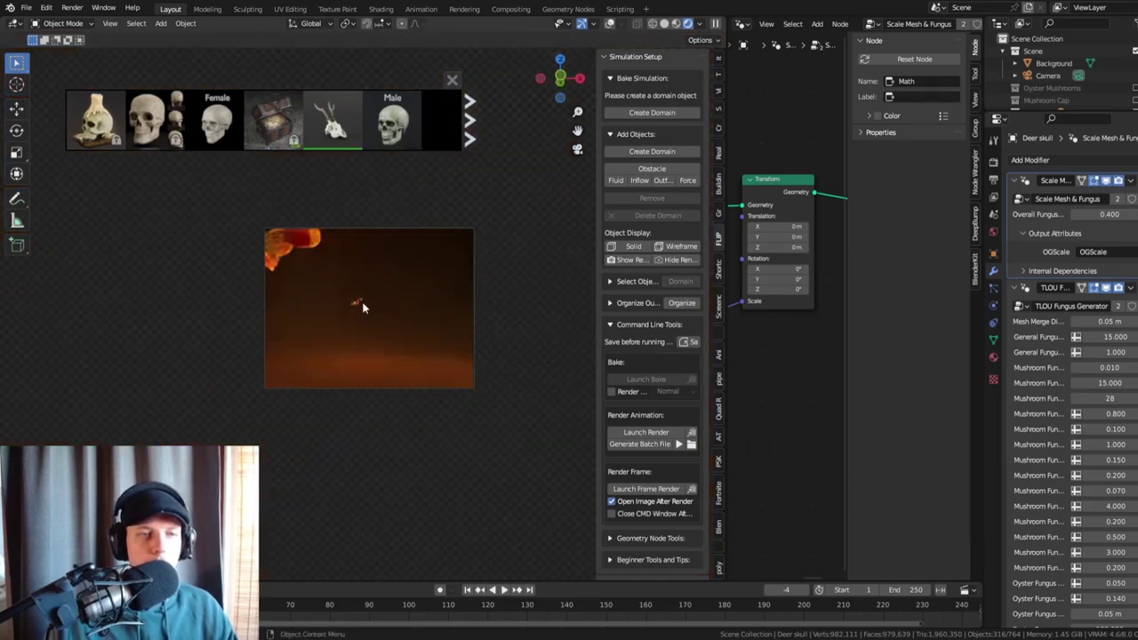
click(335, 228)
scroll(302, 256, up, 3)
key(g)
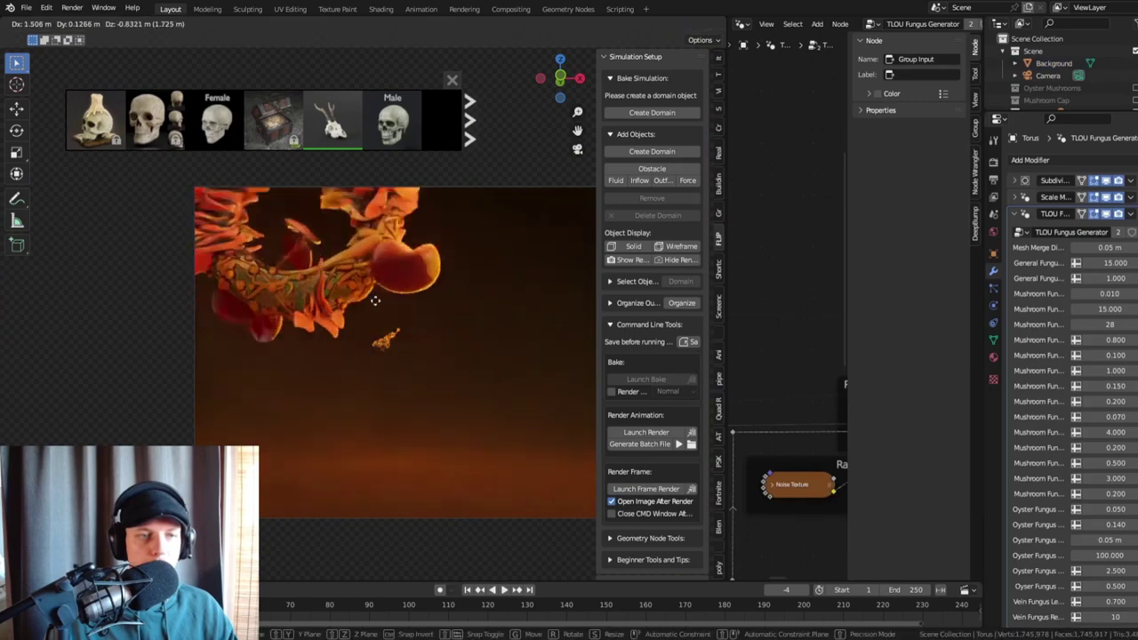
click(370, 356)
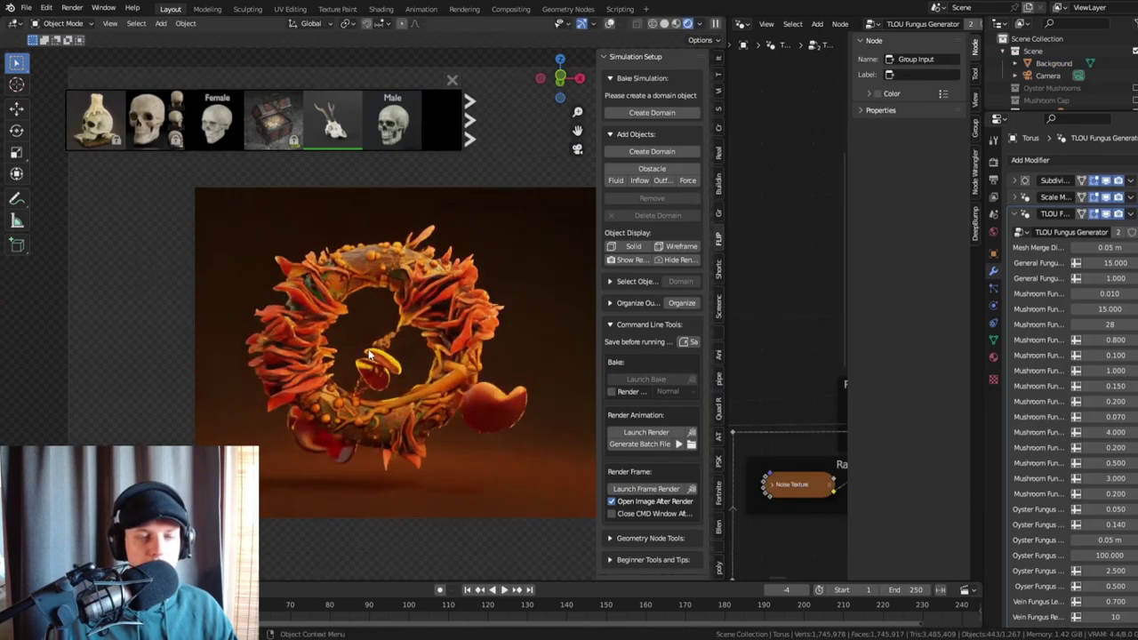
scroll(392, 342, up, 5)
- Scale the deer skull up and rotate it in camera view
click(431, 329)
scroll(434, 335, up, 3)
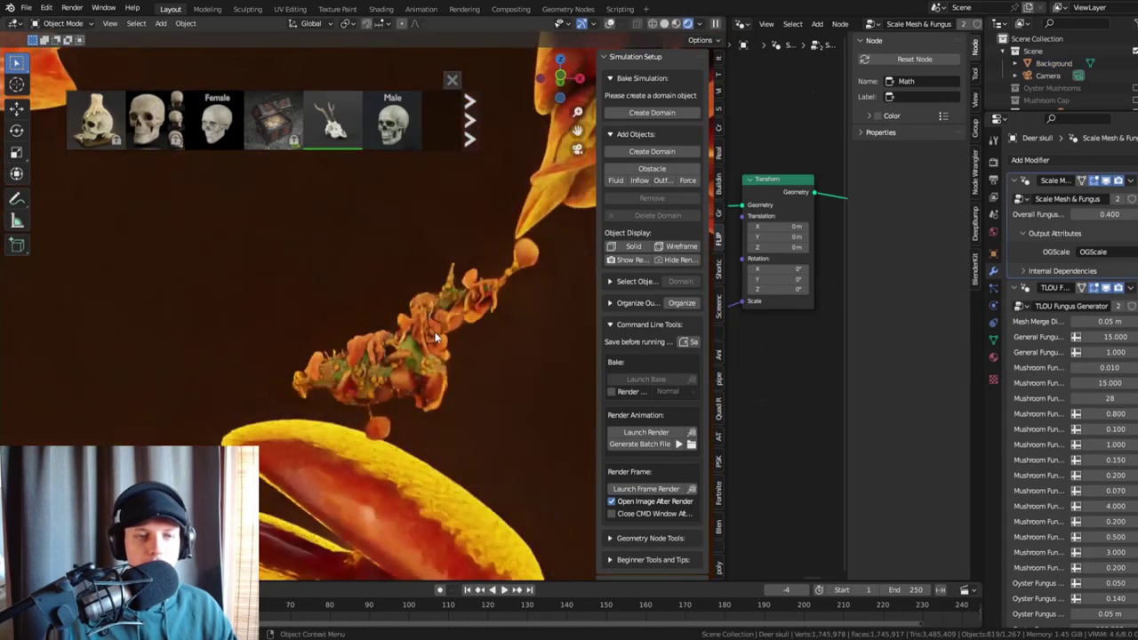
scroll(436, 336, up, 4)
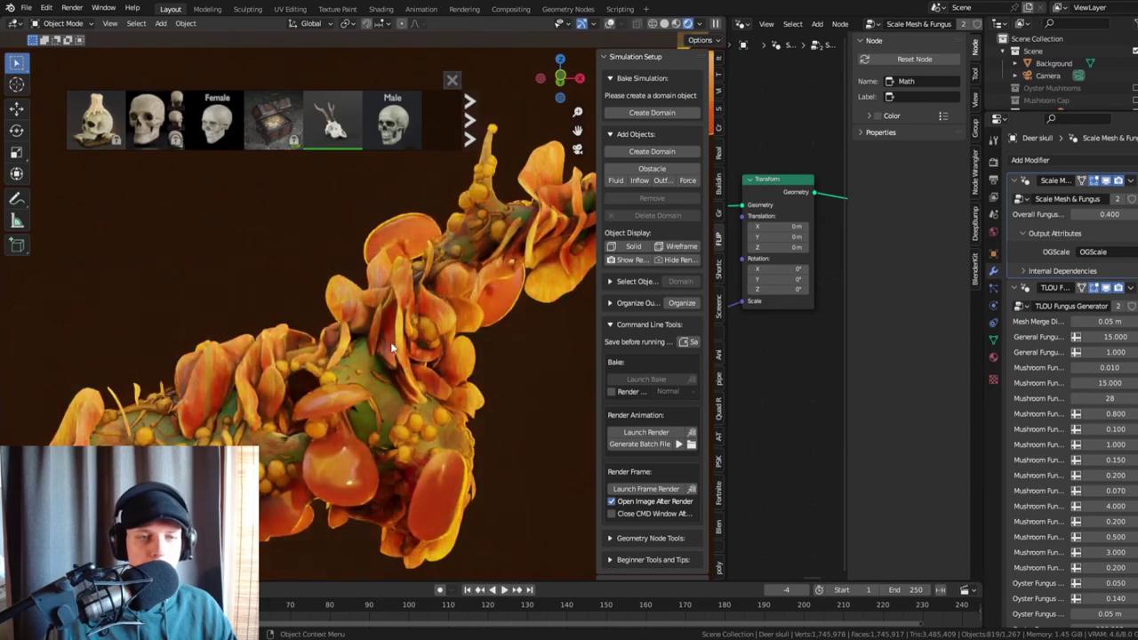
key(KP_0)
key(s)
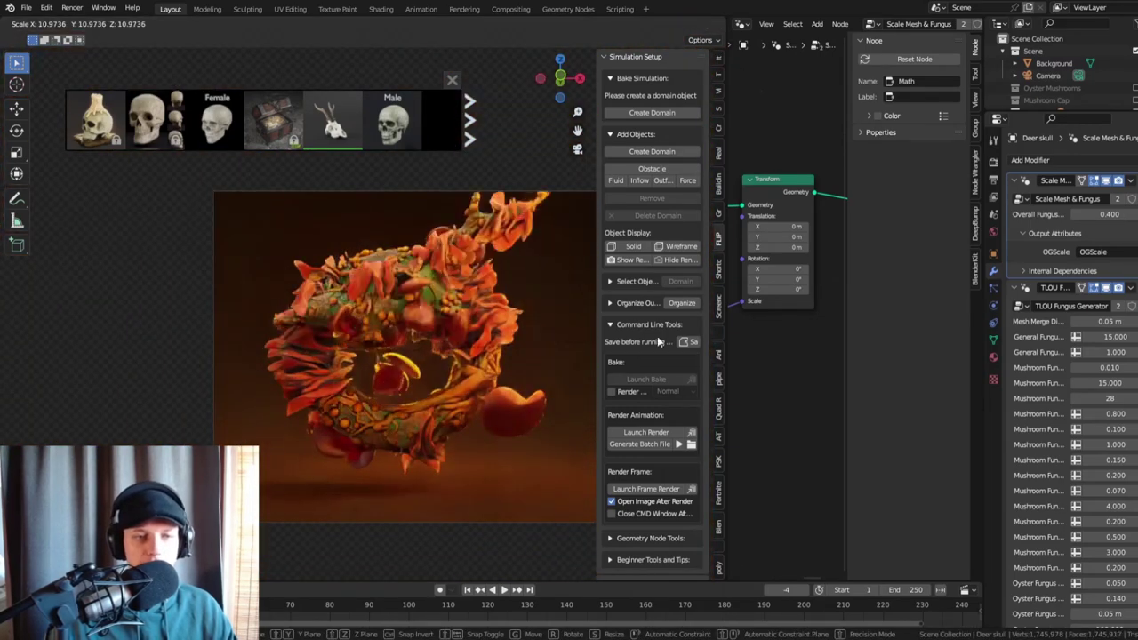
click(657, 336)
key(r)
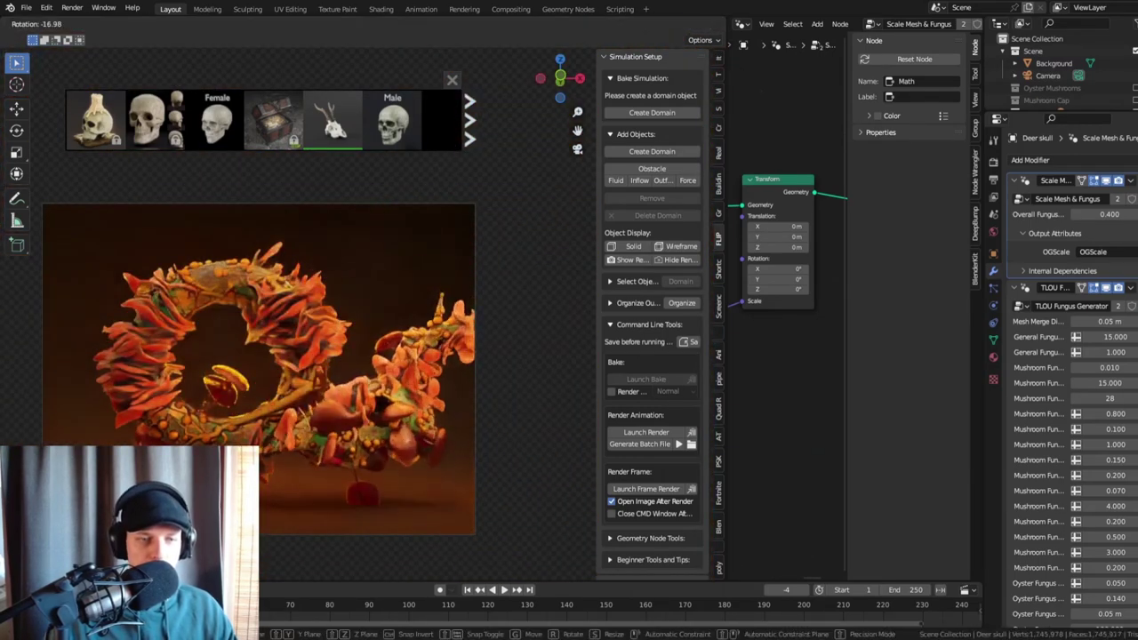
click(456, 366)
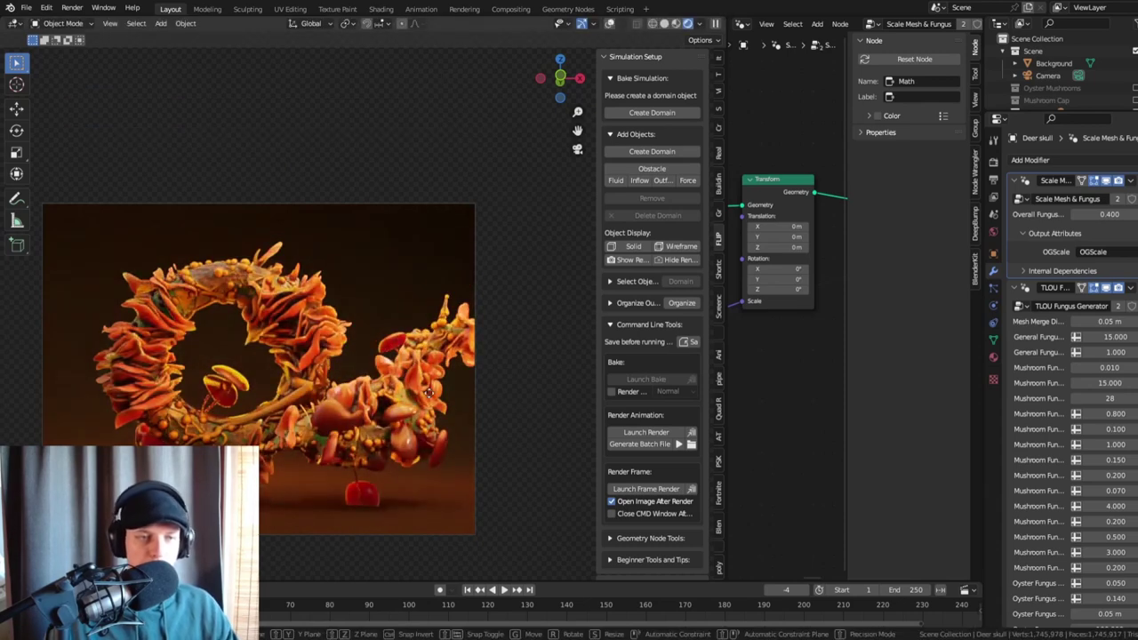
- Undo the last change and reposition the deer skull, then show BlenderKit's 'skull' results
click(428, 393)
shift+middle_drag(314, 322, 429, 263)
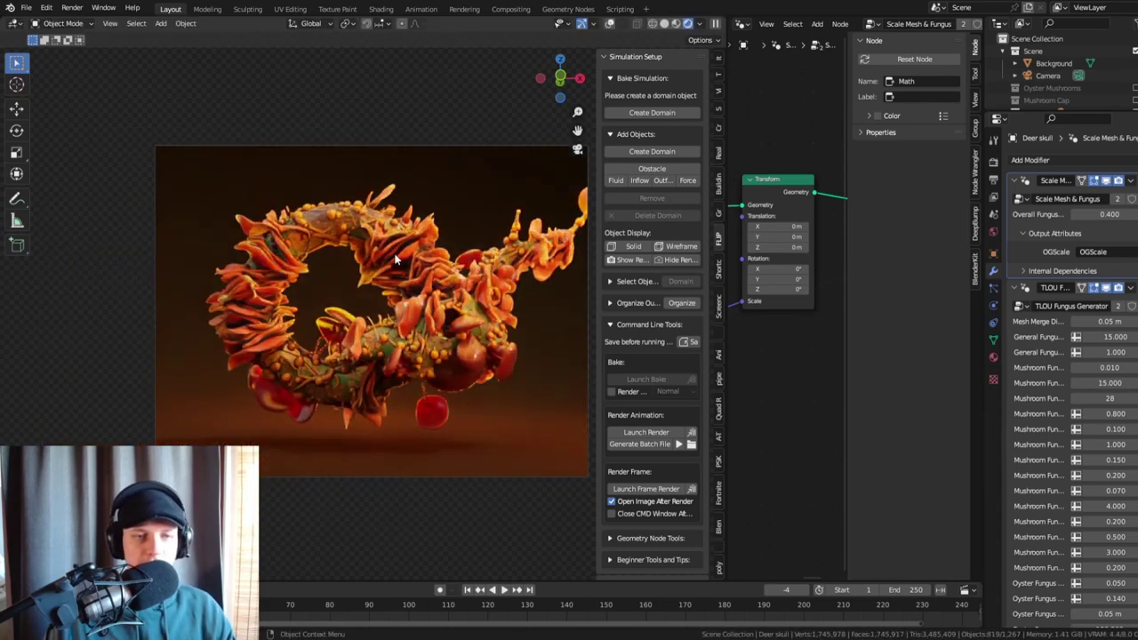
key(ctrl+z)
key(ctrl+z)
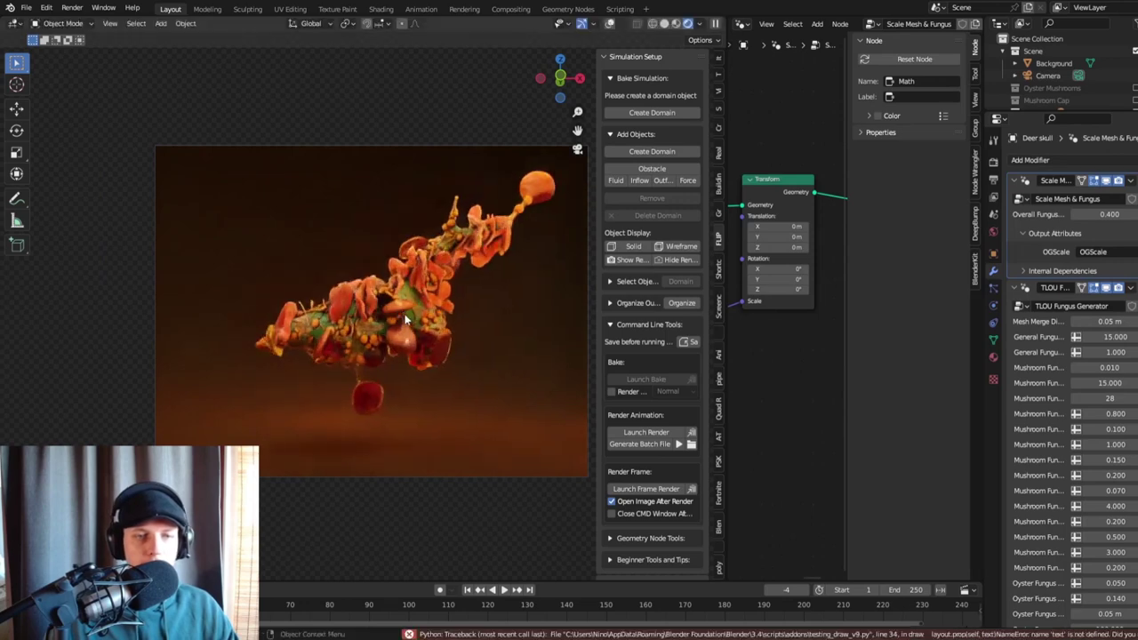
key(s)
key(g)
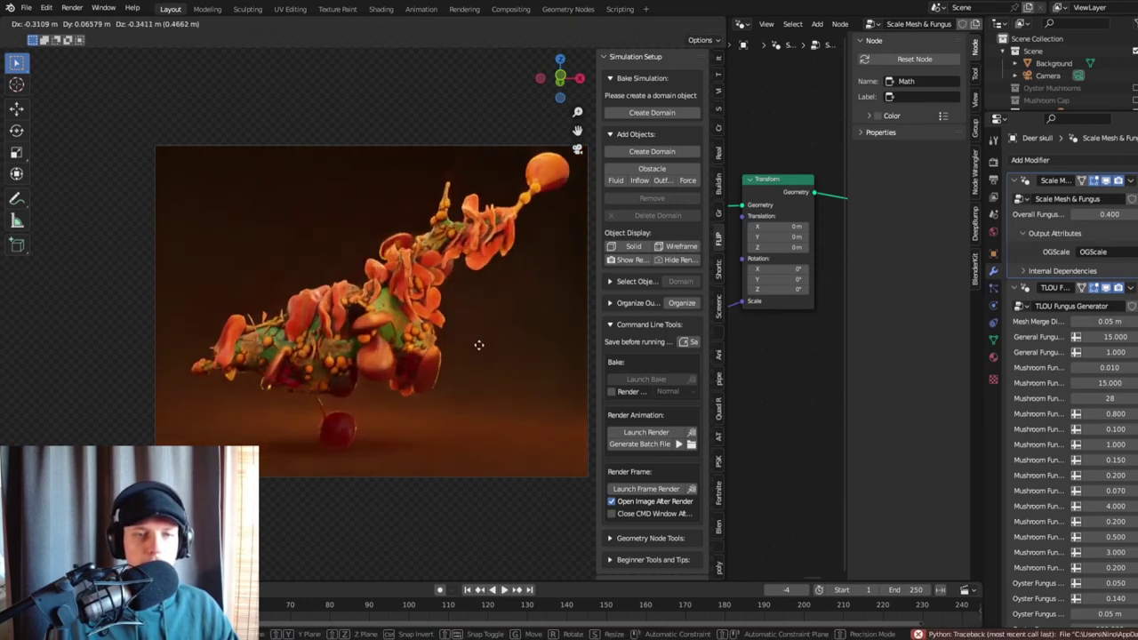
click(473, 356)
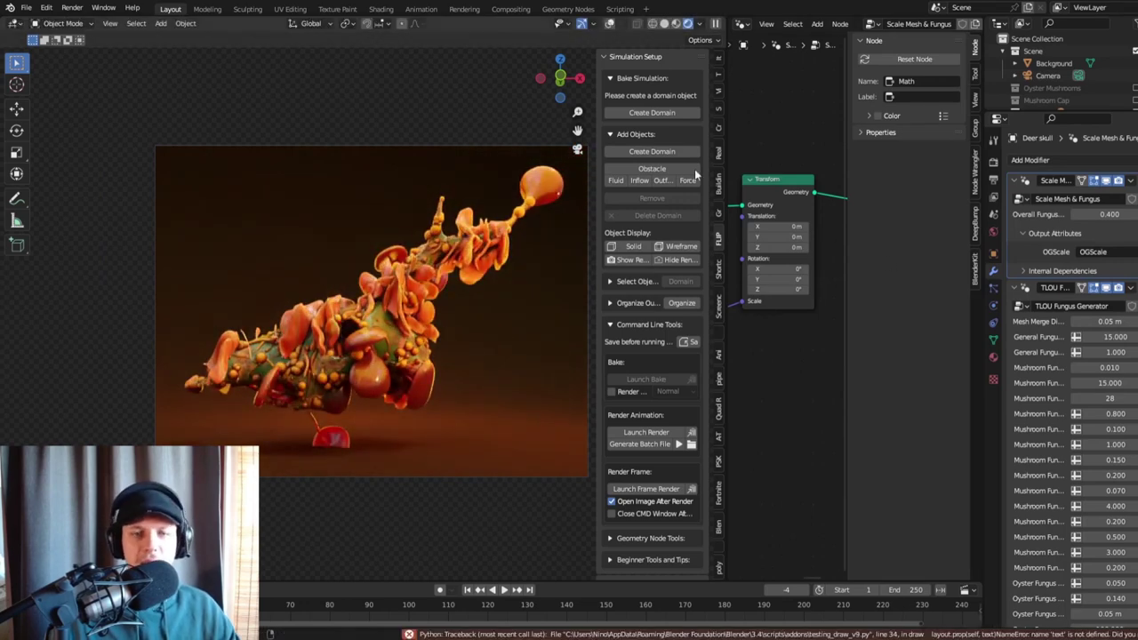
click(719, 527)
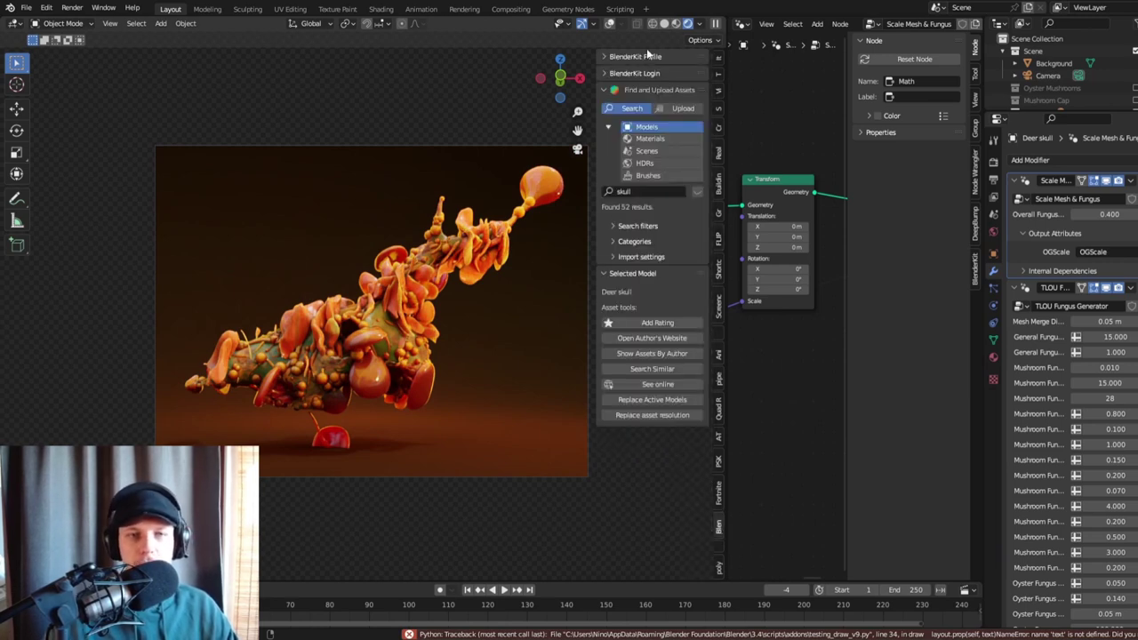
- Show the 'skull' results as thumbnails and download the Female skull model
click(696, 191)
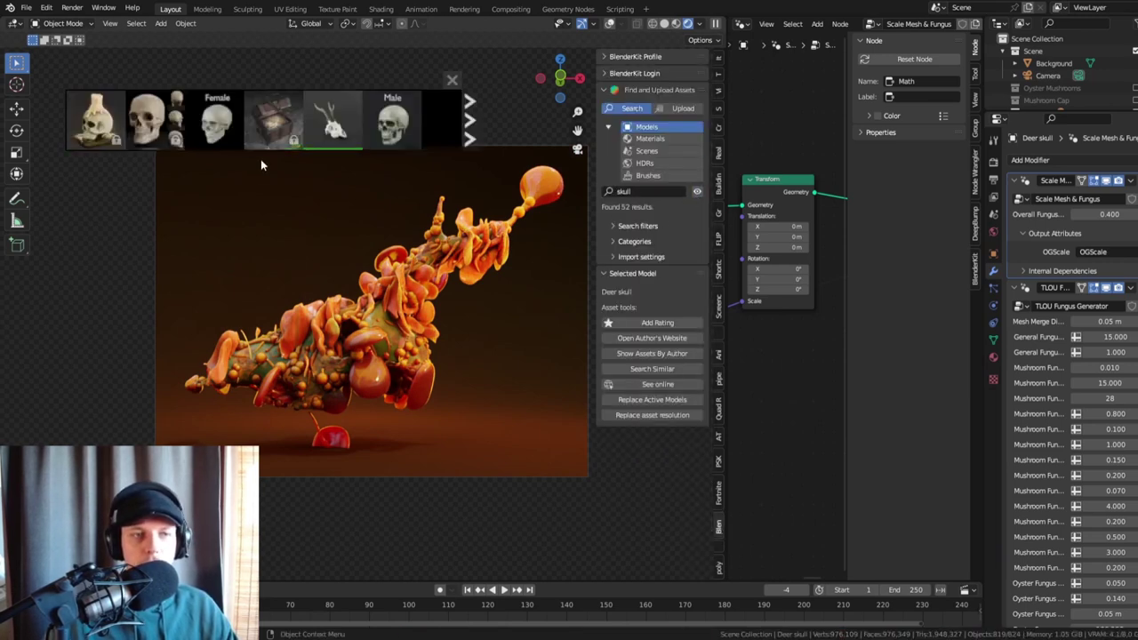
click(213, 129)
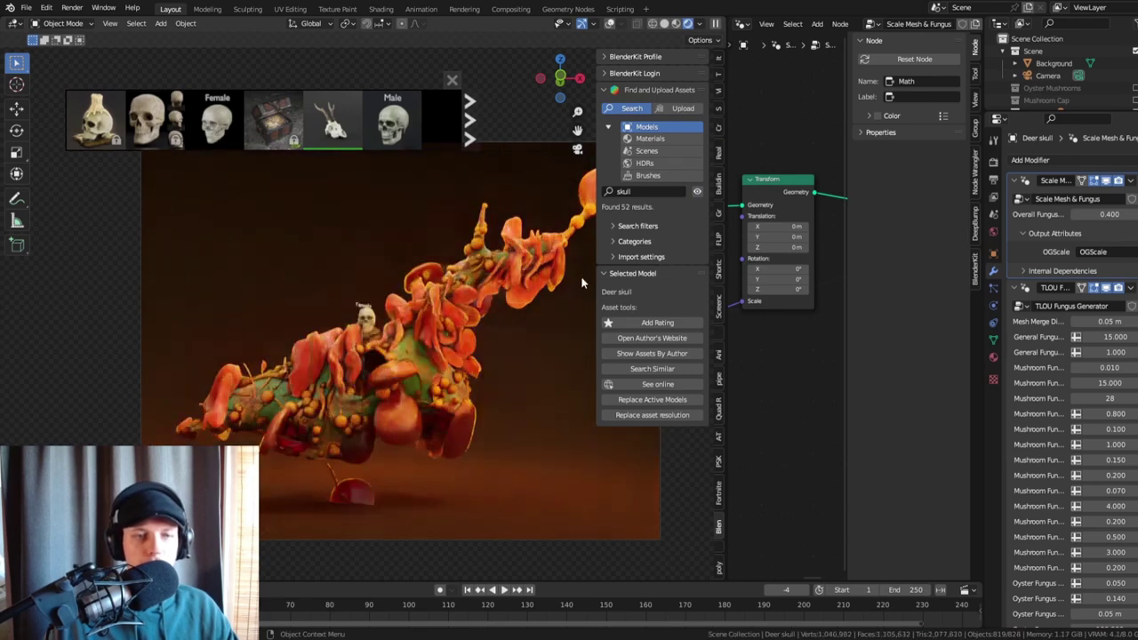
scroll(377, 303, up, 4)
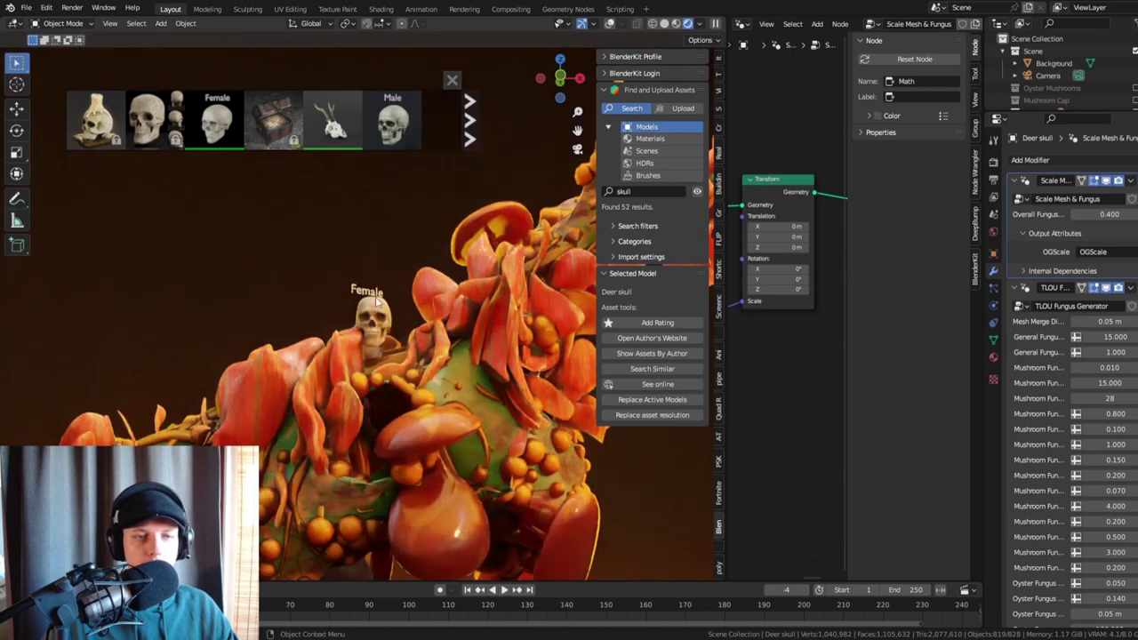
- Delete the Female label text (Text.001) that came with the imported skull
click(372, 296)
scroll(372, 302, up, 5)
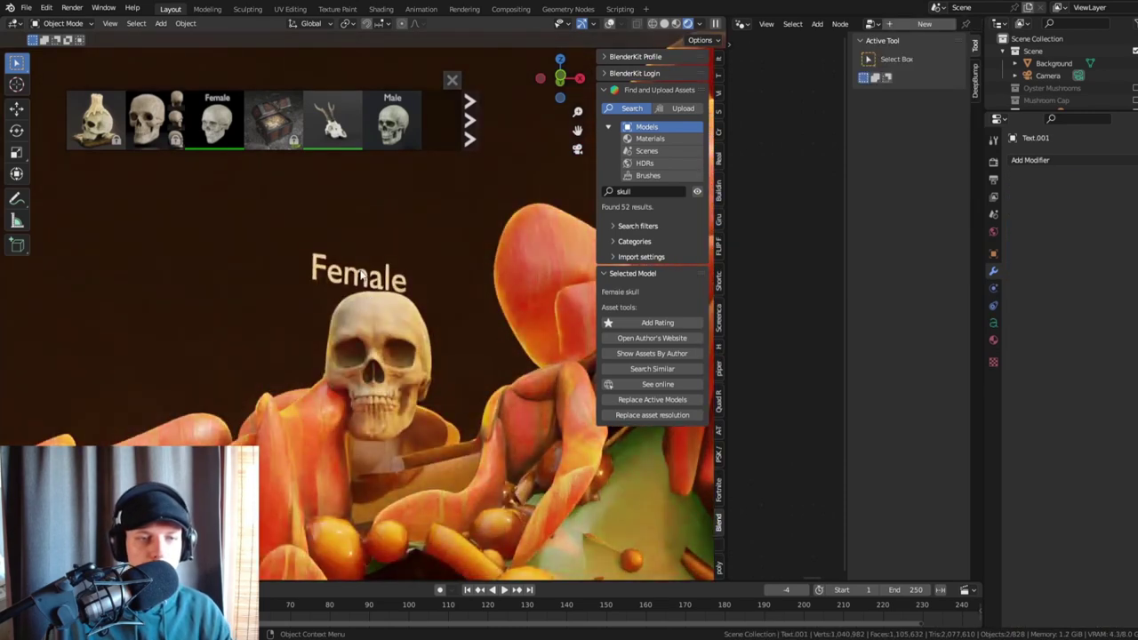
scroll(1058, 75, down, 5)
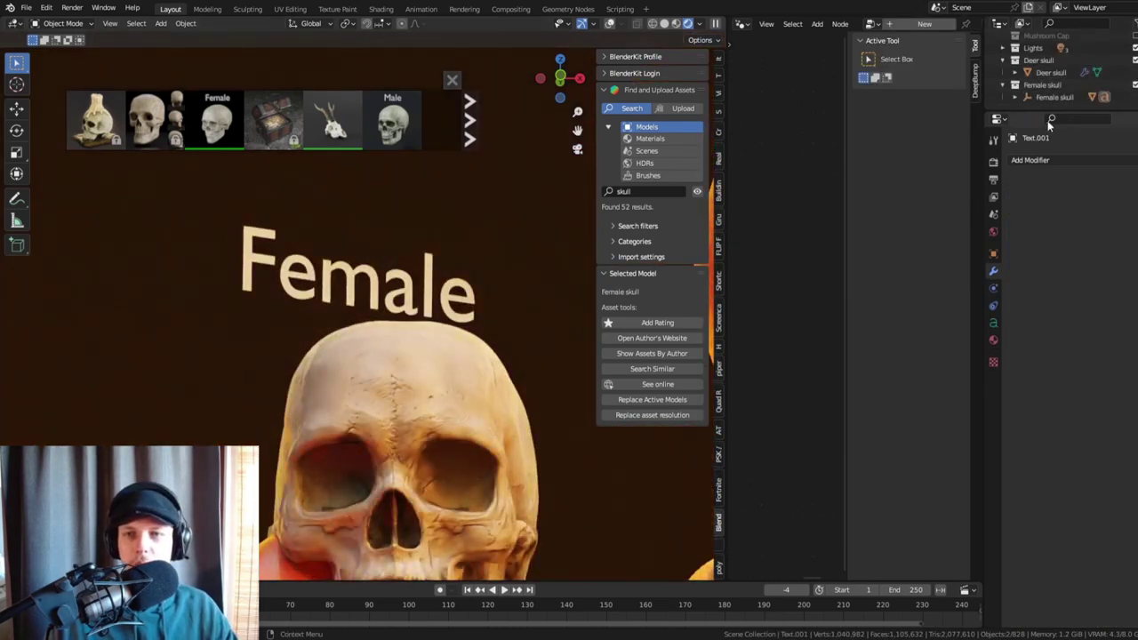
click(1049, 97)
click(1014, 97)
scroll(1067, 98, down, 1)
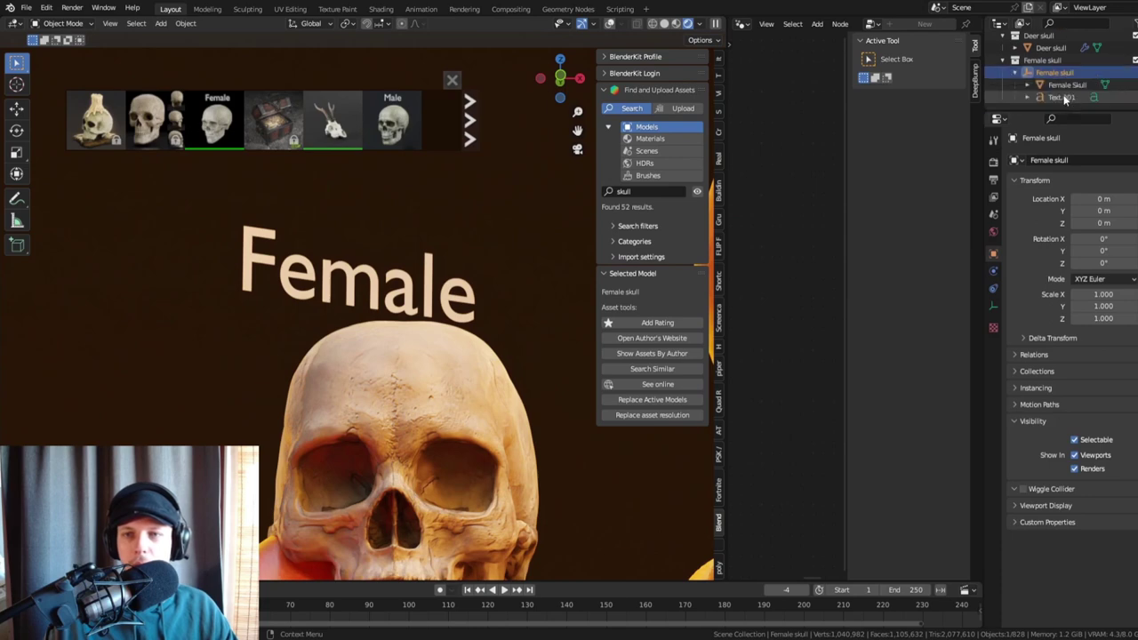
click(1065, 100)
key(Delete)
scroll(533, 400, down, 3)
scroll(403, 274, up, 3)
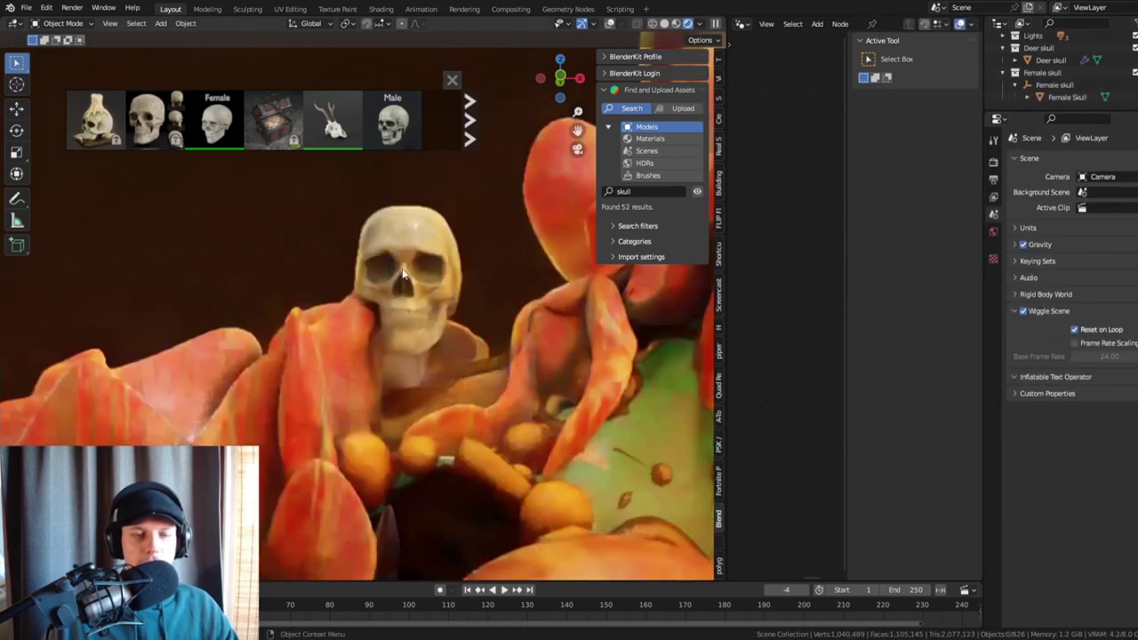
scroll(403, 274, down, 4)
- Shrink the fungus deer skull to about 0.45 and move it upper left
click(483, 389)
key(s)
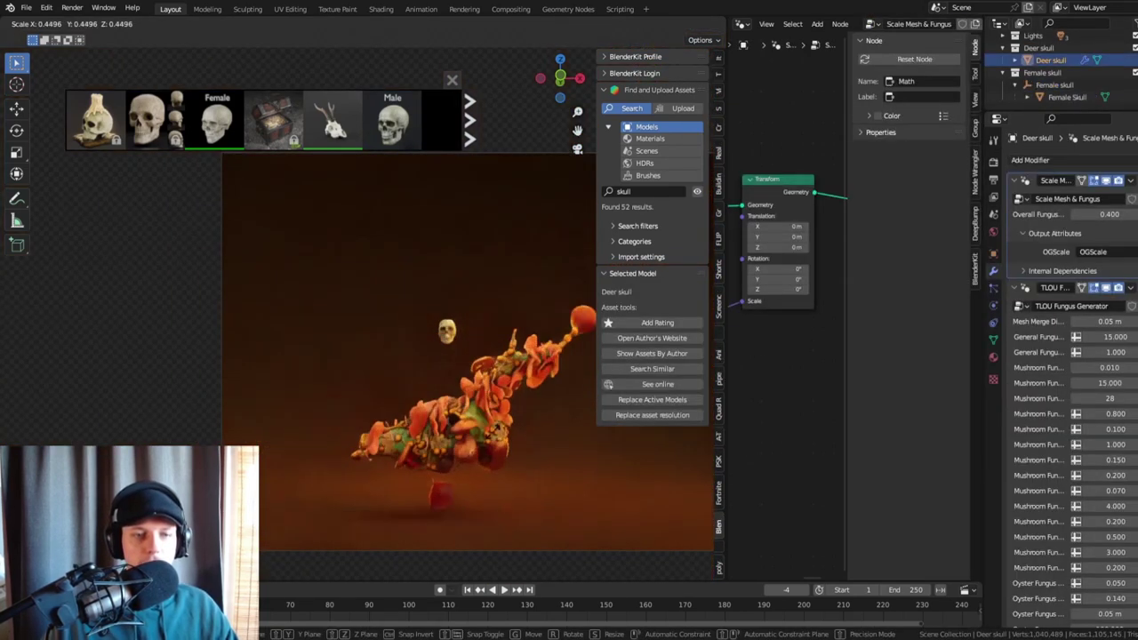
key(Return)
key(g)
click(424, 271)
- Move the Female Skull lower right and orbit the view around the scene
click(458, 338)
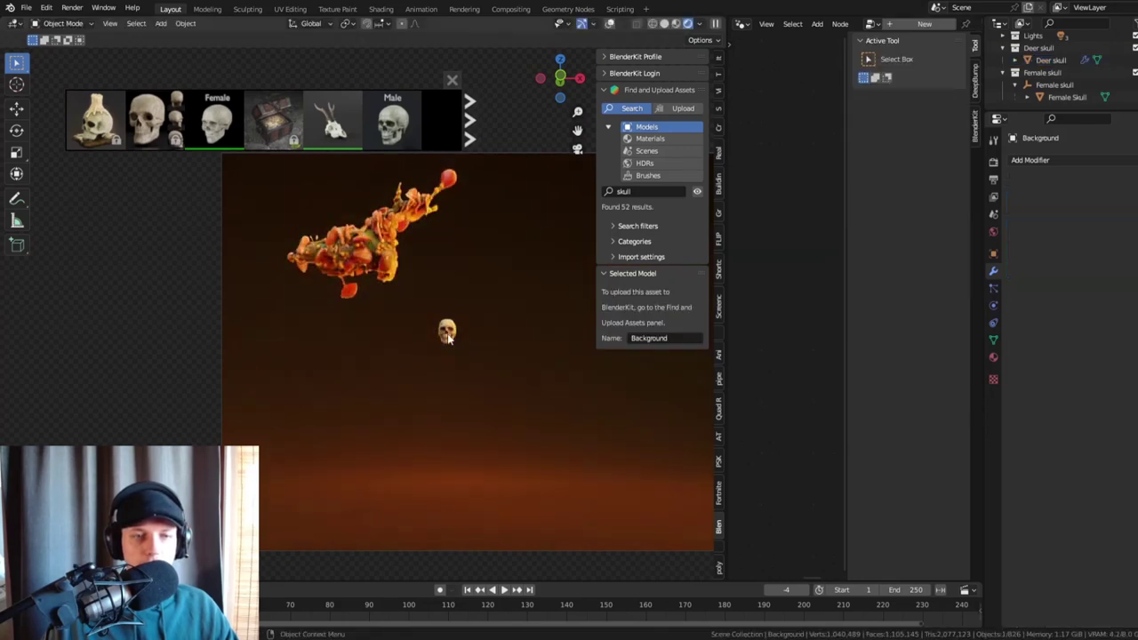
click(447, 336)
key(g)
click(473, 368)
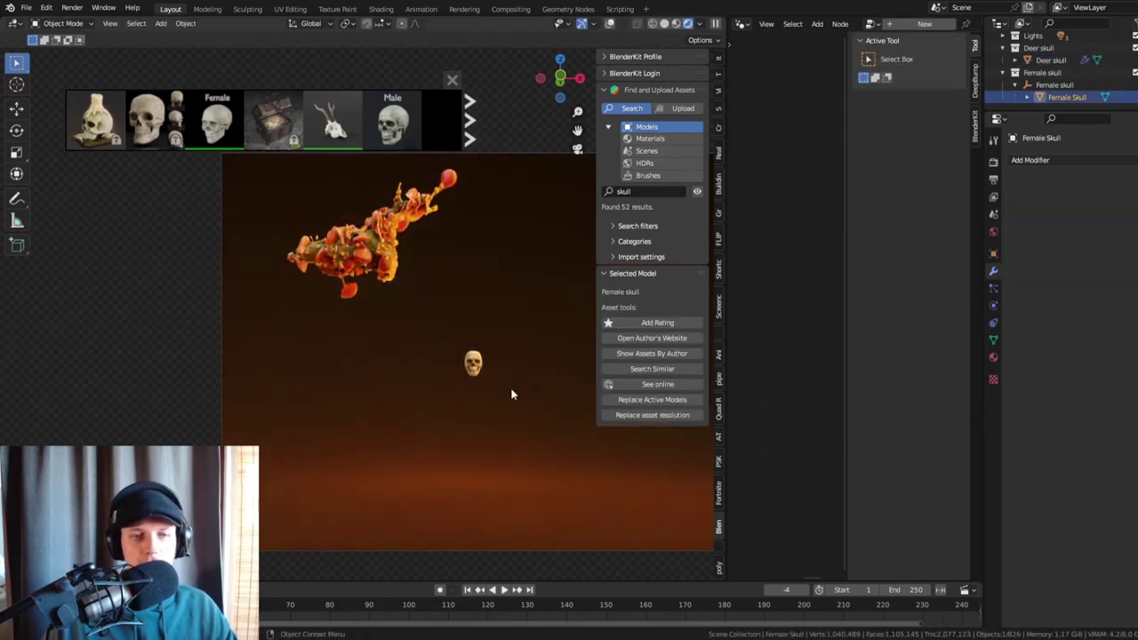
middle_drag(433, 256, 476, 336)
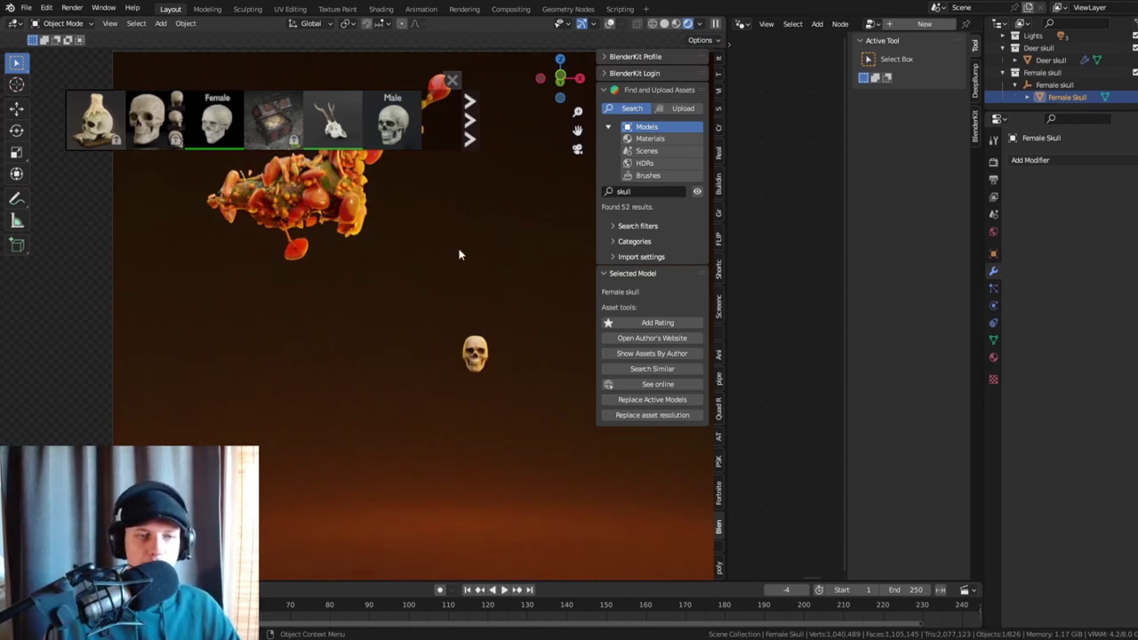
middle_drag(462, 254, 393, 323)
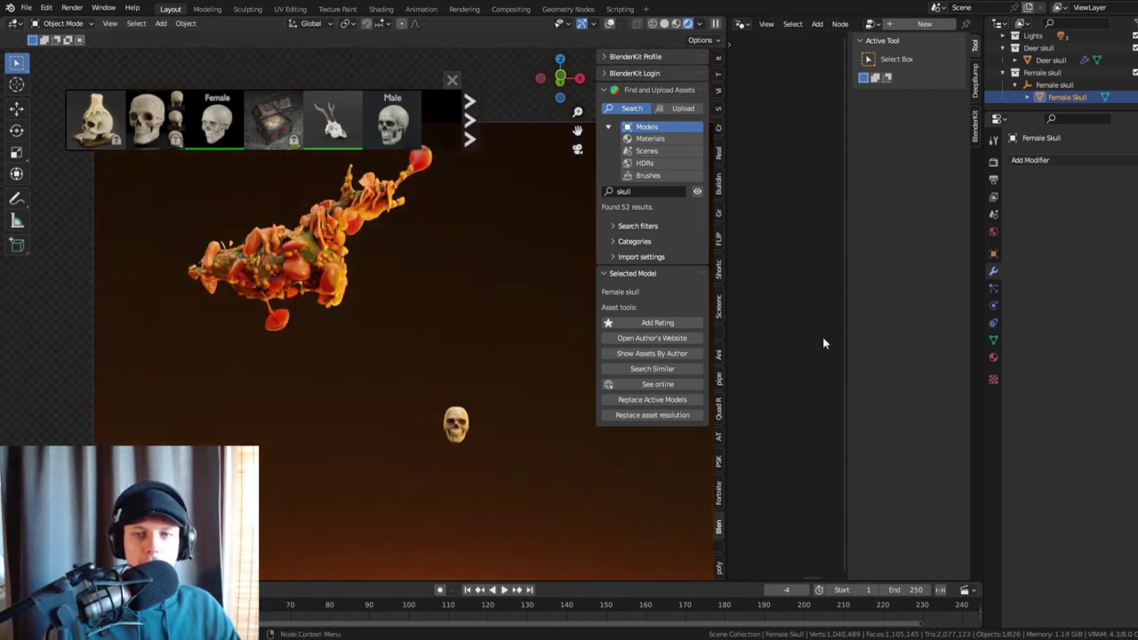
click(287, 257)
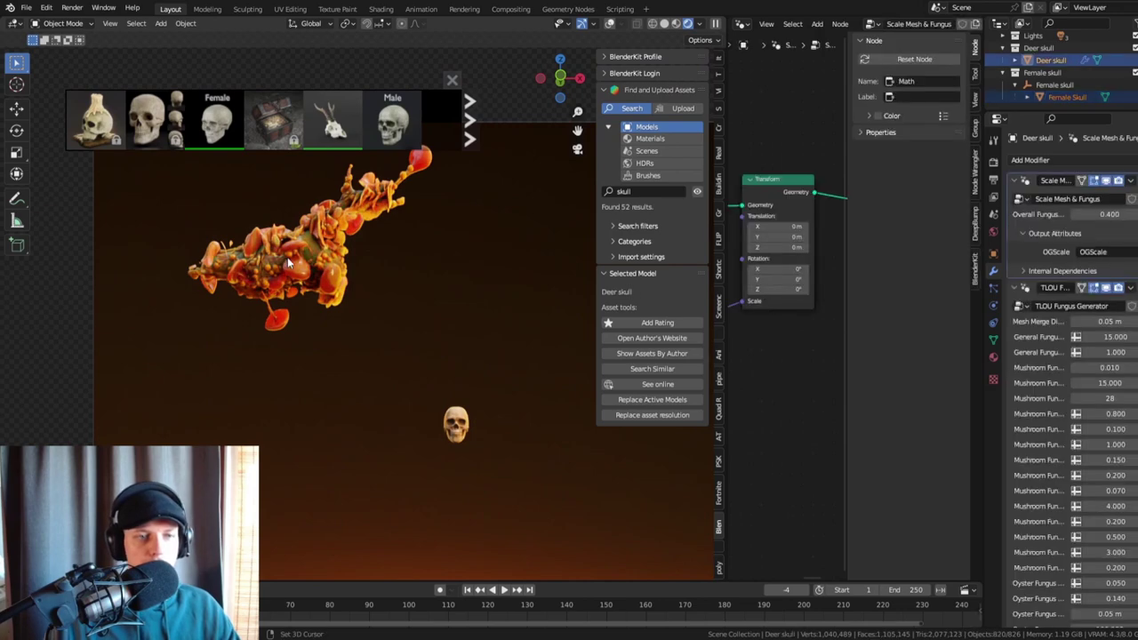
- Copy the deer skull's fungus modifiers onto the Female Skull with Ctrl+L, then frame it
key(ctrl+l)
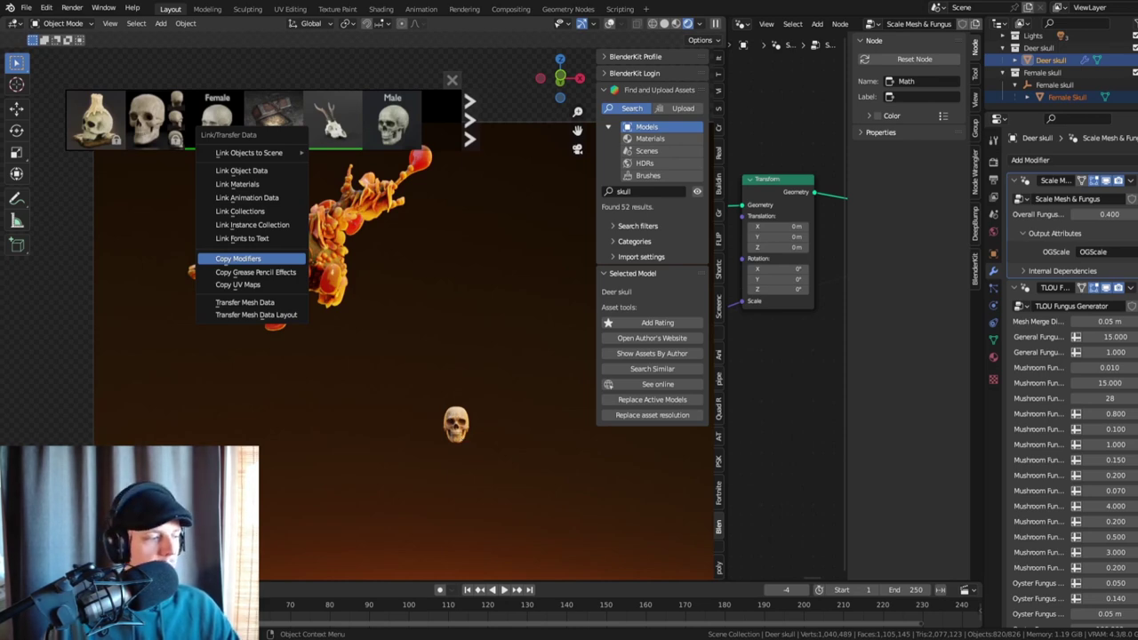
click(224, 258)
key(KP_Decimal)
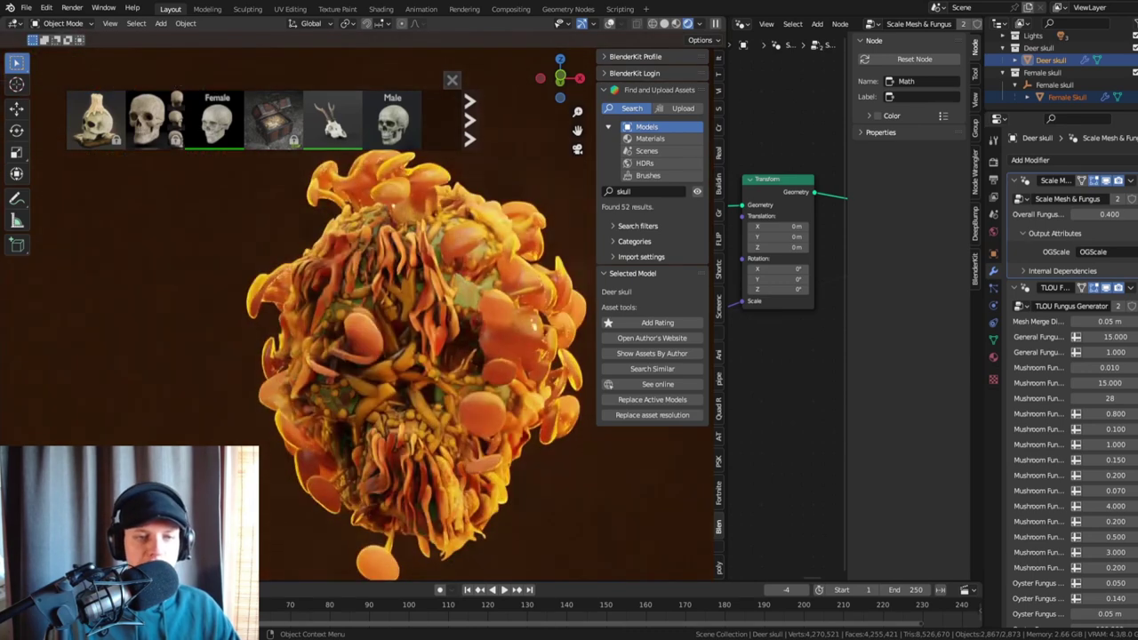
- Rotate the Female Skull around the vertical Z axis
click(527, 358)
key(r)
key(z)
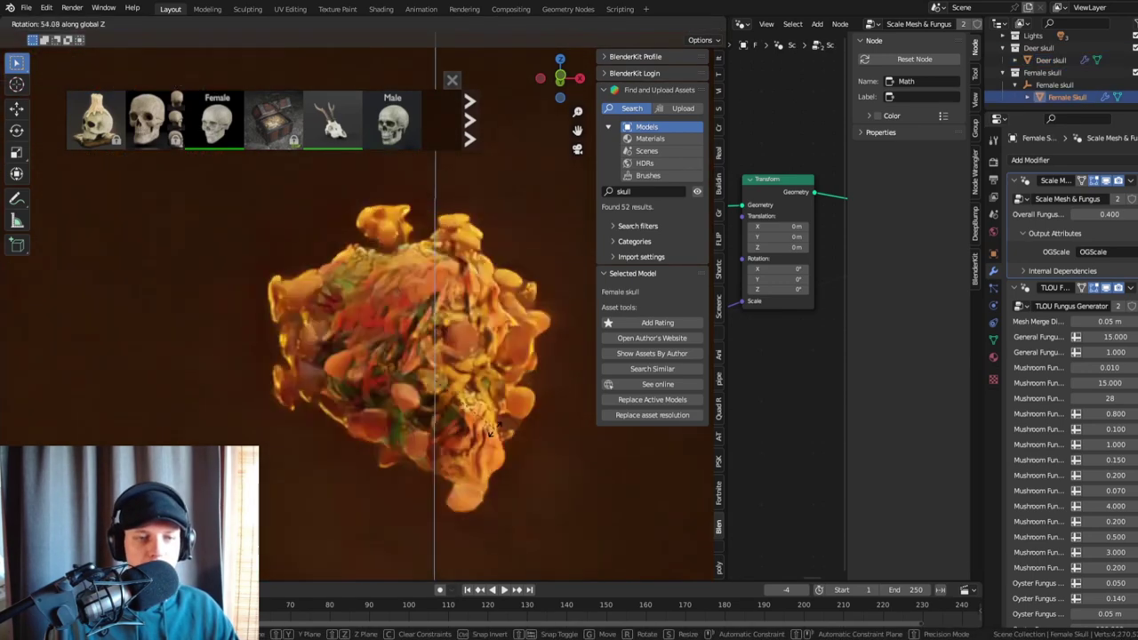
click(504, 354)
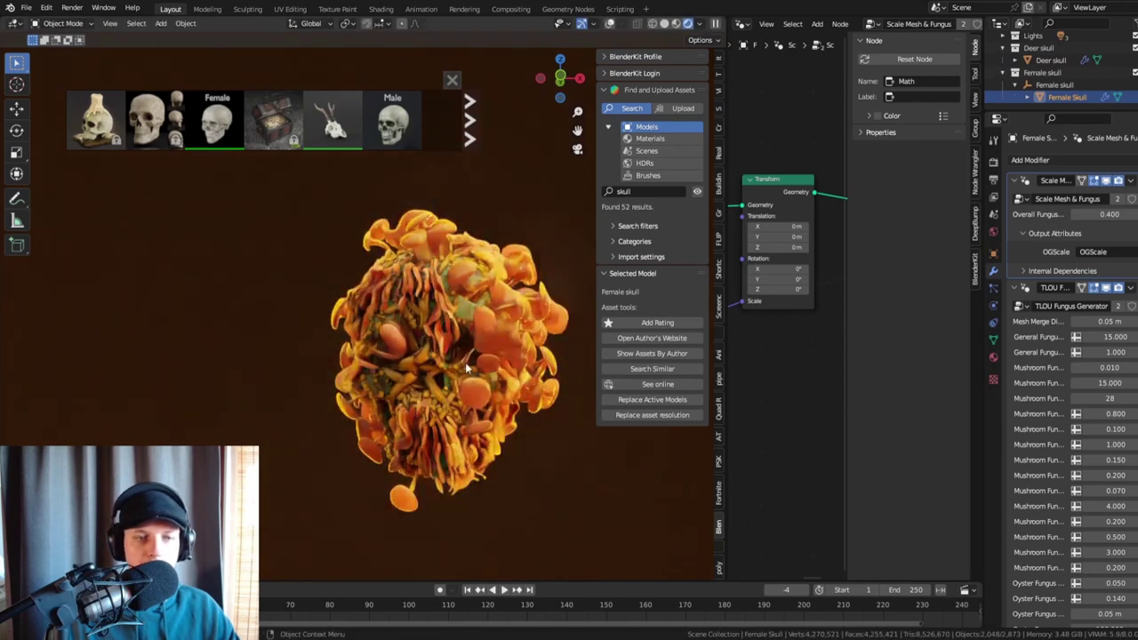
scroll(438, 341, up, 3)
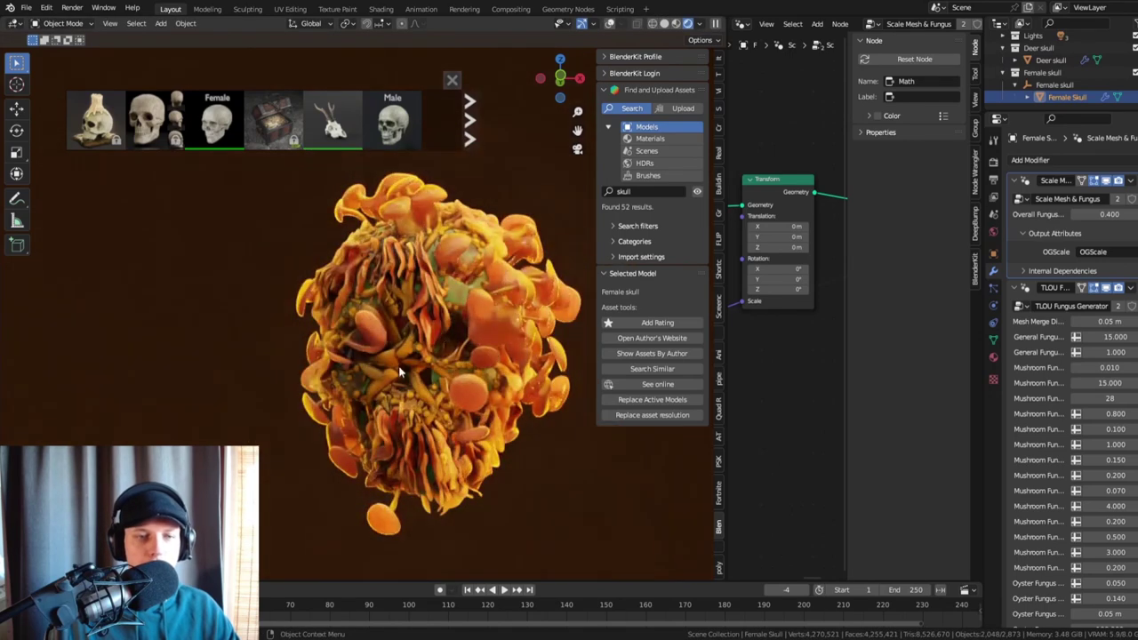
scroll(410, 361, up, 4)
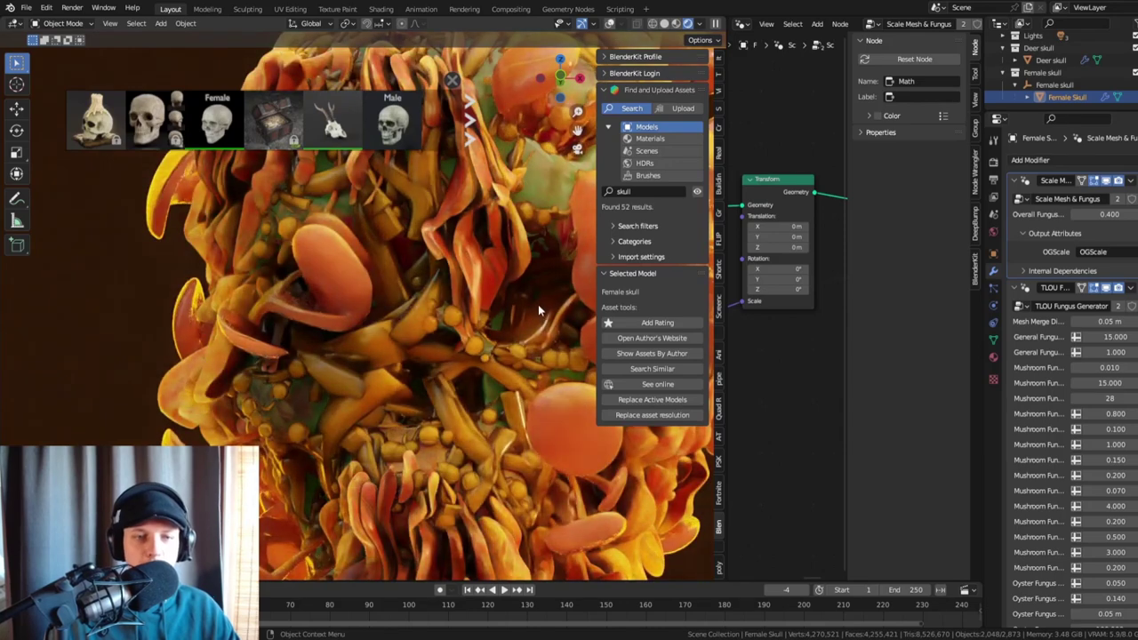
scroll(520, 307, down, 5)
- Rotate the skull again around Z to about 116°, then begin editing Overall Fungus
key(r)
key(z)
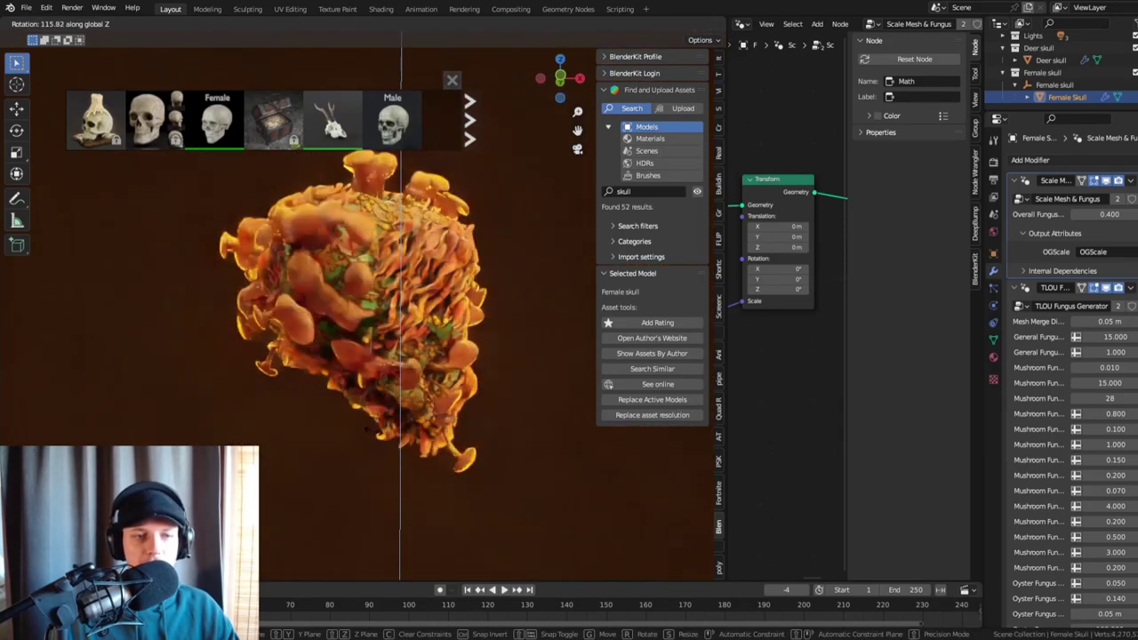
click(381, 433)
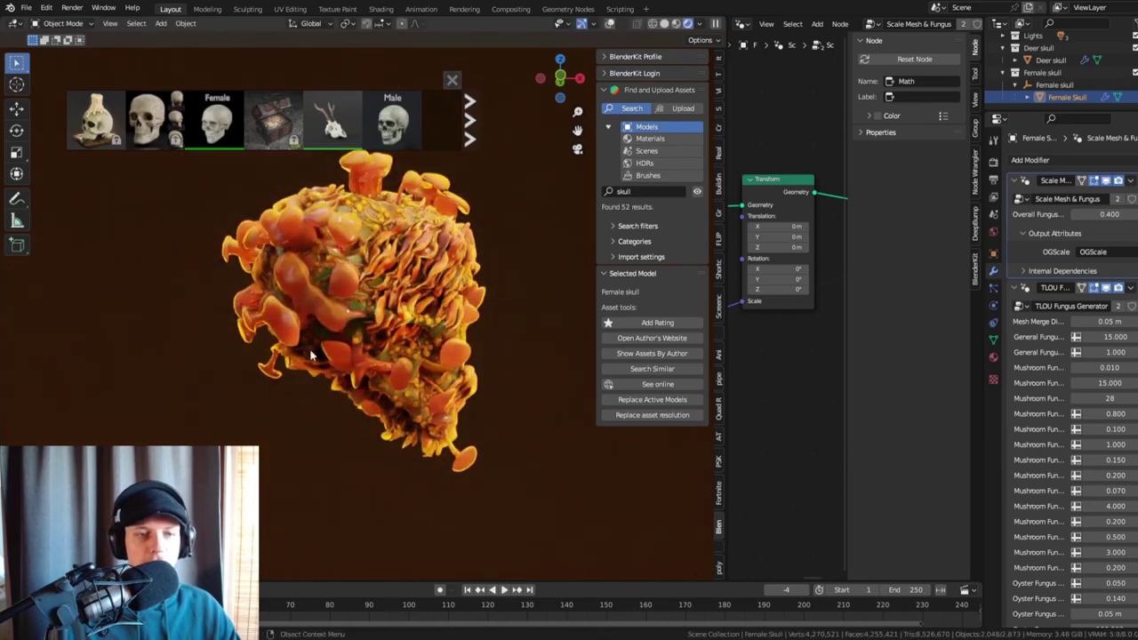
scroll(357, 319, up, 5)
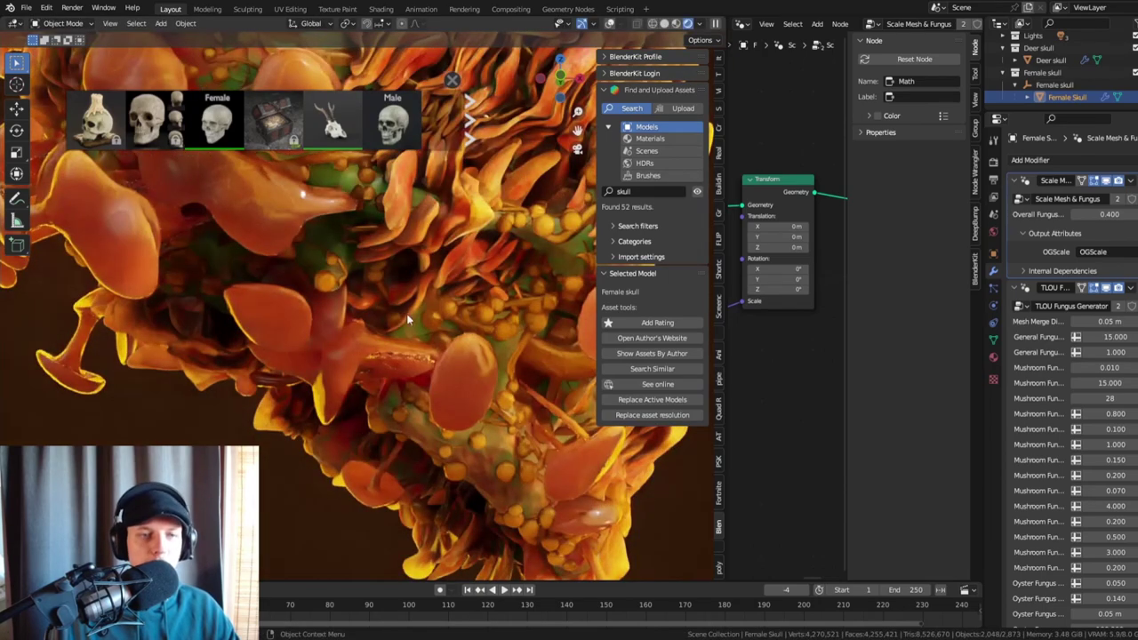
scroll(409, 276, down, 7)
scroll(393, 356, up, 5)
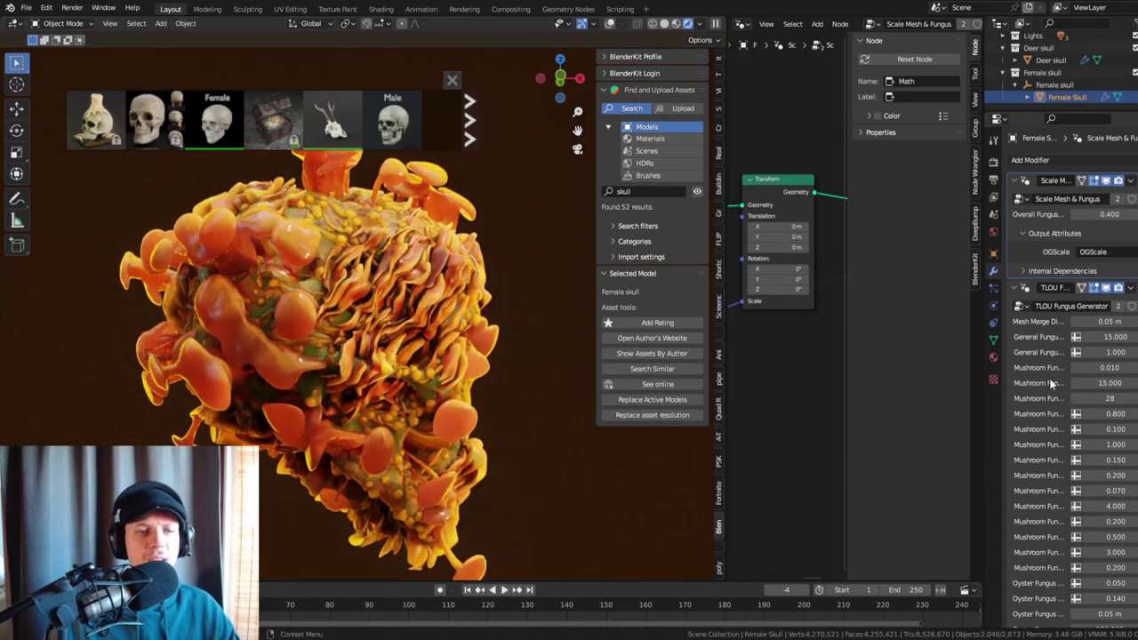
click(1119, 214)
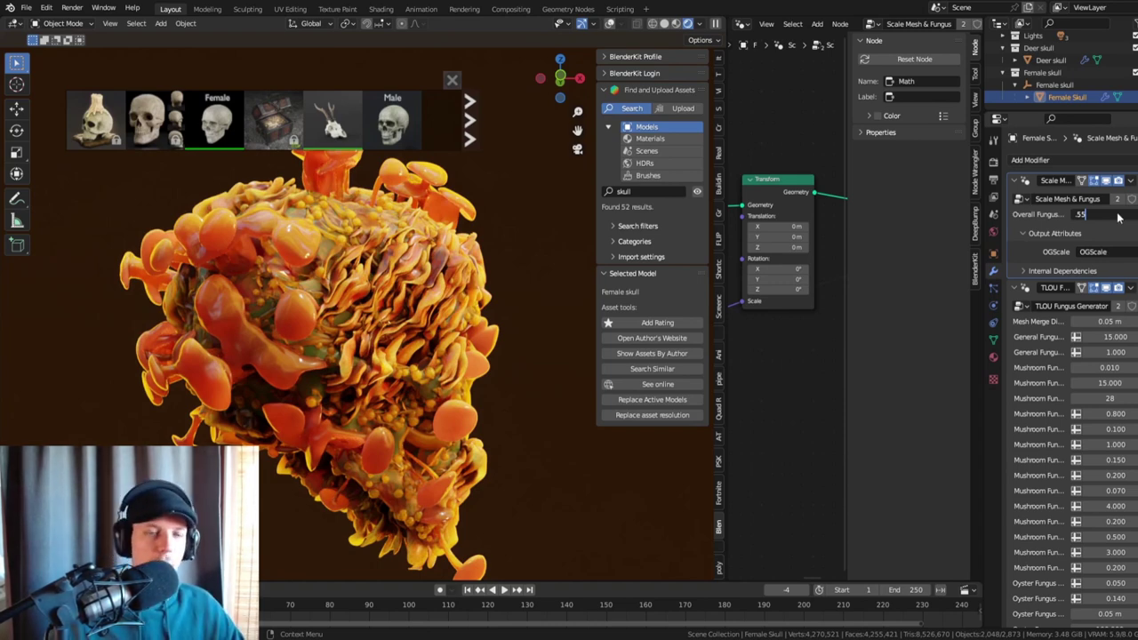
- Set Overall Fungus to 0.55, turn the skull another 33° around Z, and page the asset bar
key(Return)
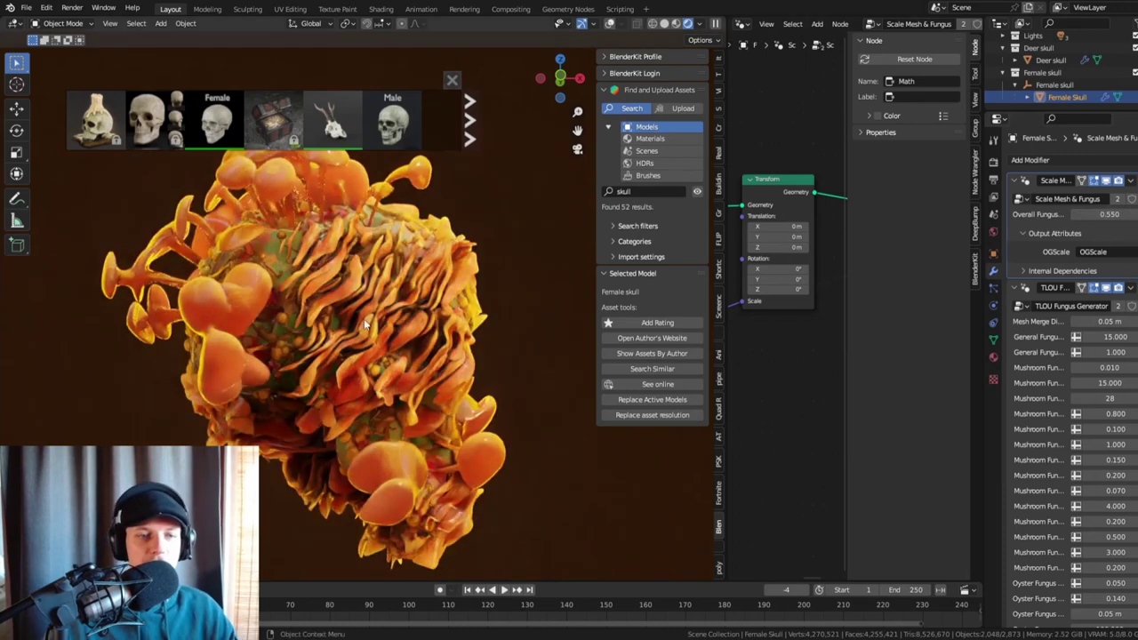
key(r)
key(z)
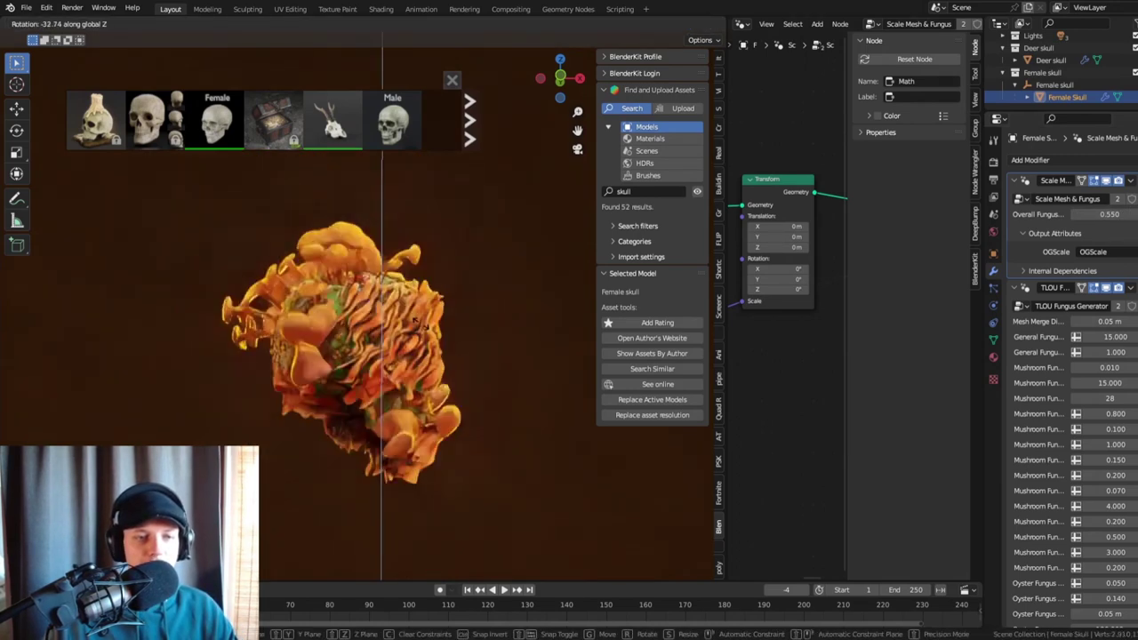
key(Return)
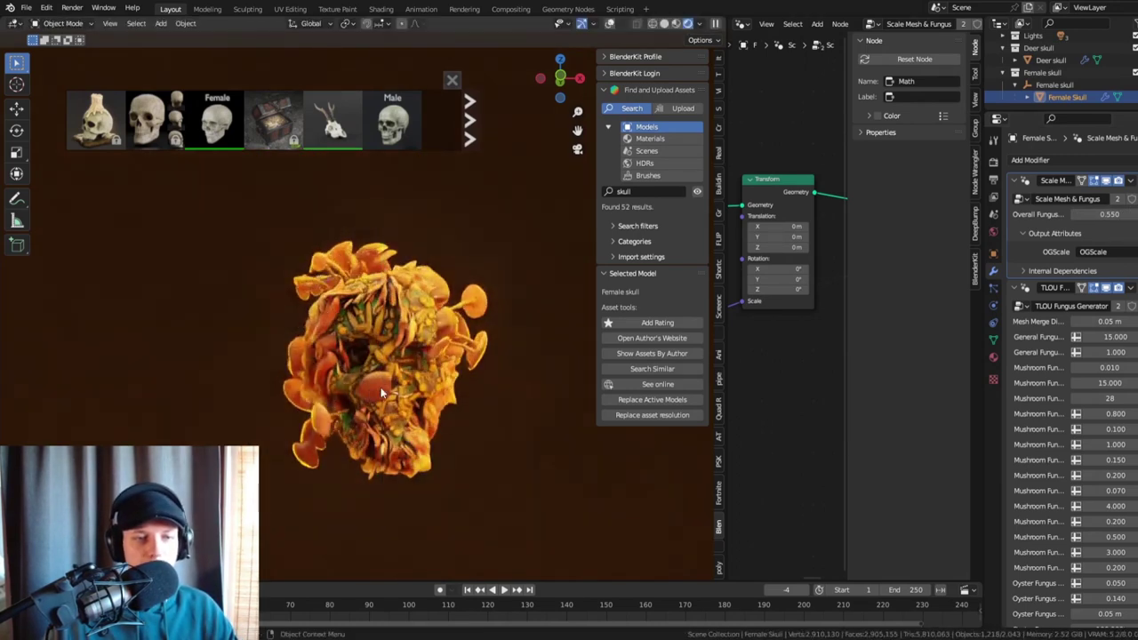
scroll(407, 352, up, 5)
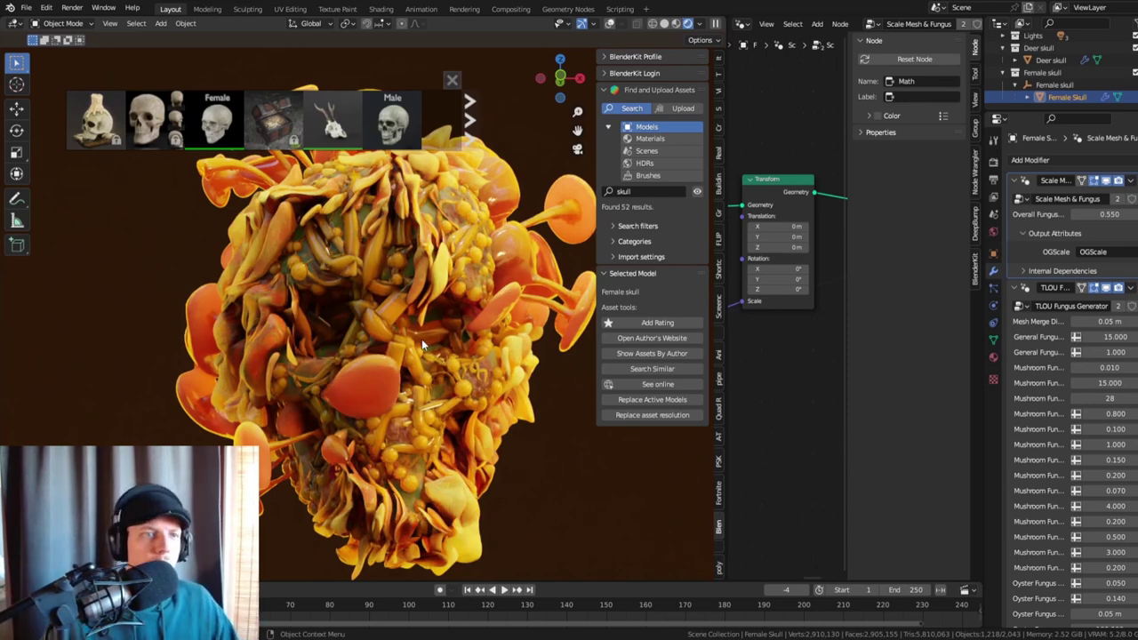
click(468, 118)
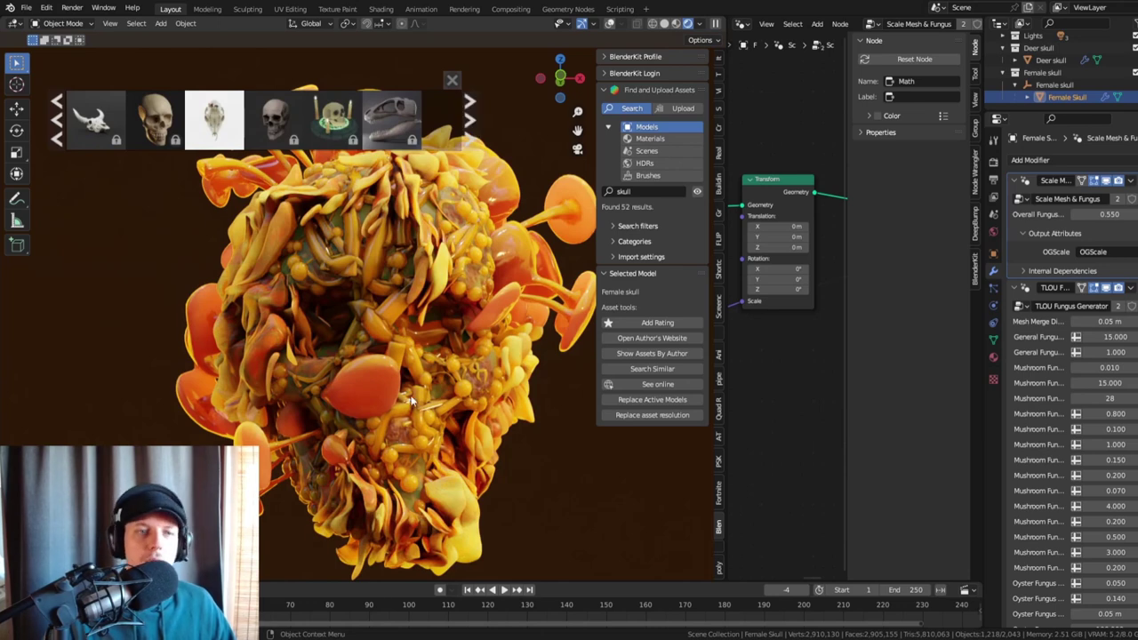
- Save Fungus test.blend, then undo twice to return the Female Skull to bare bone
scroll(459, 376, down, 6)
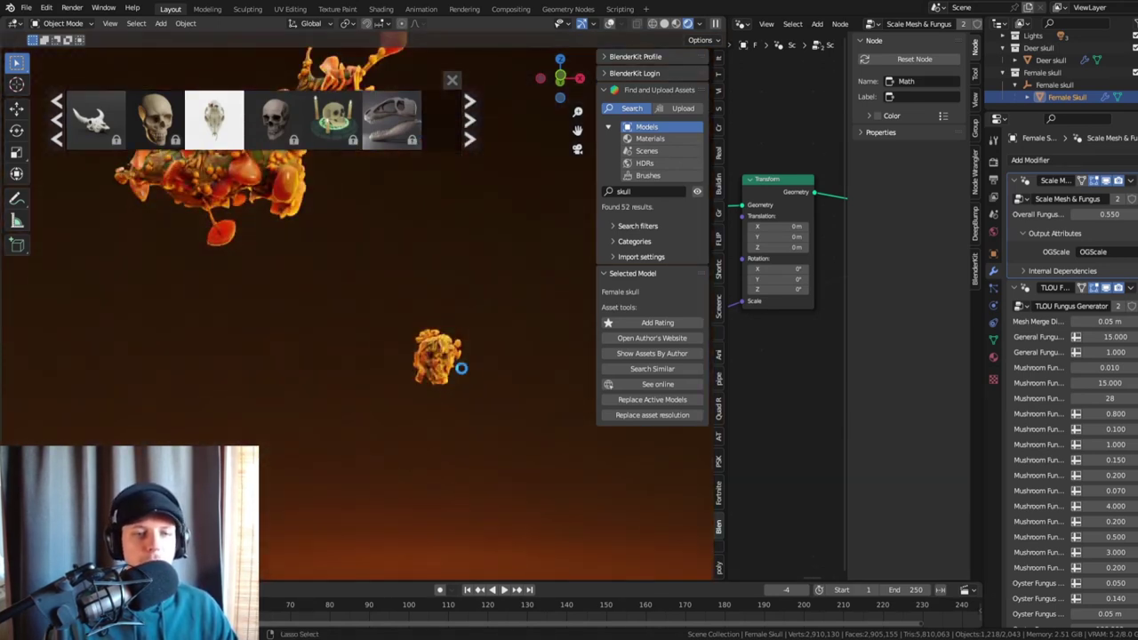
key(ctrl+s)
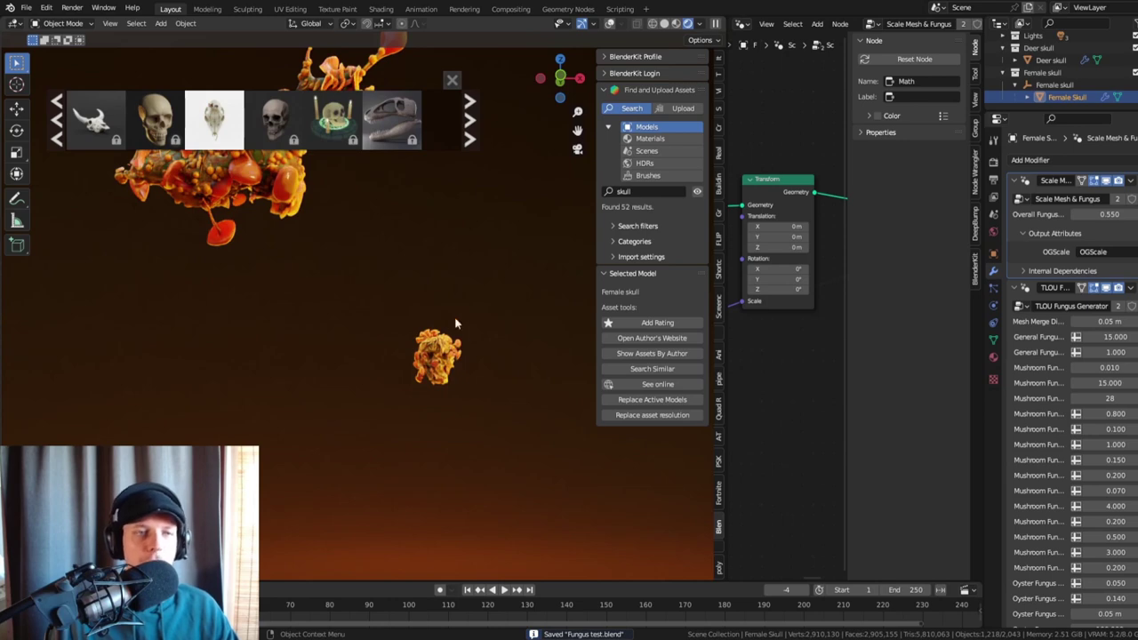
key(ctrl+z)
key(ctrl+z)
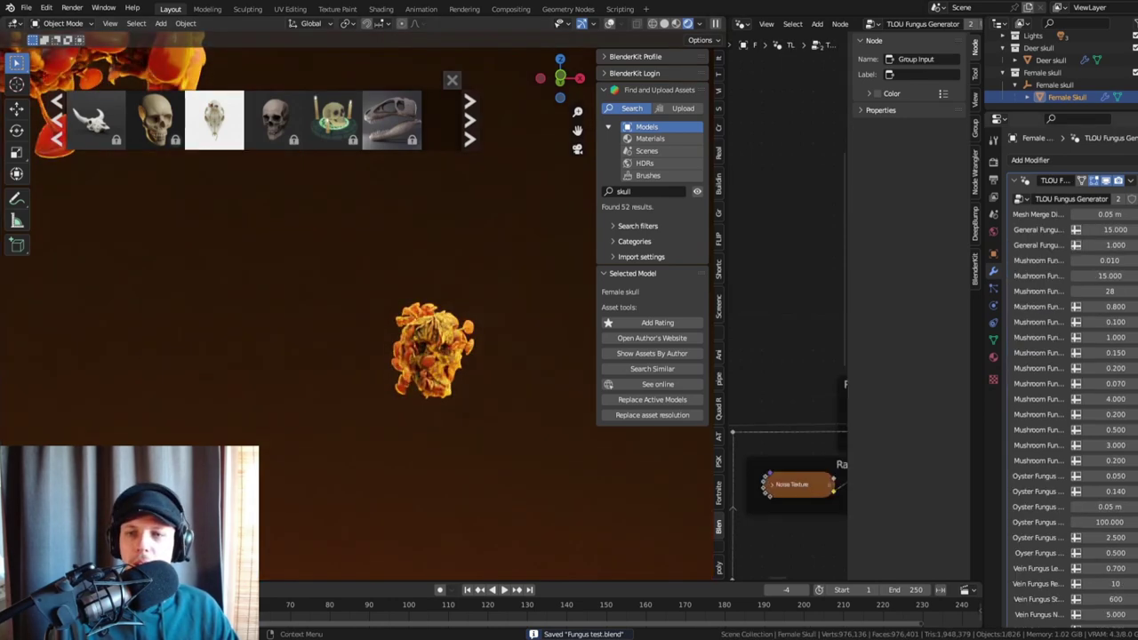
key(ctrl+z)
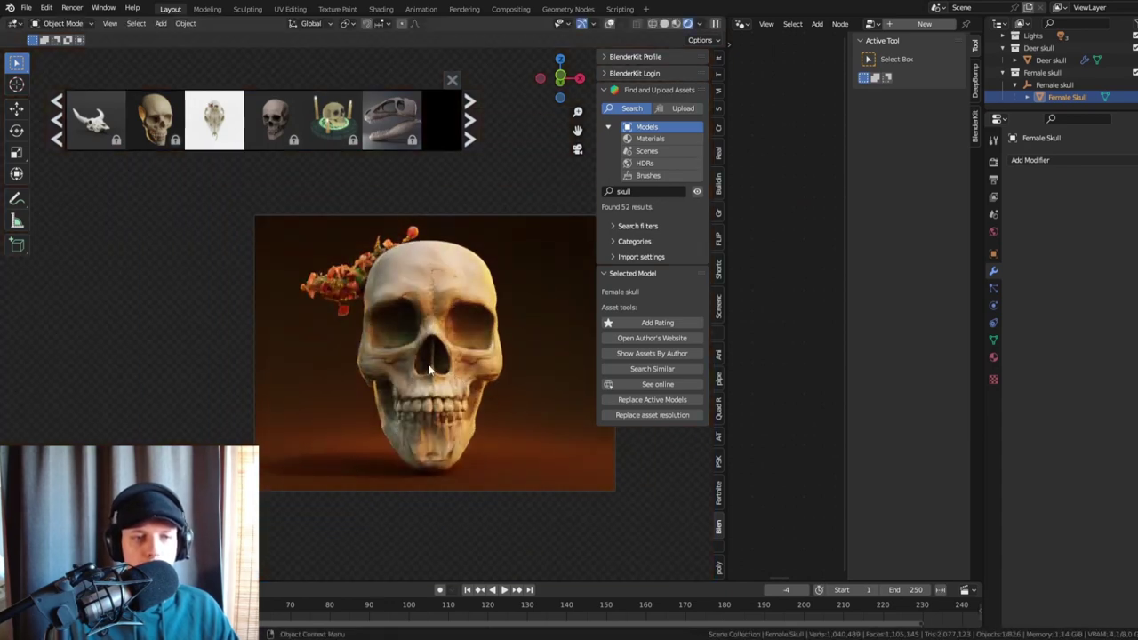
- Move the Deer skull aside, select the Female Skull, and save the file
click(340, 284)
key(g)
click(380, 273)
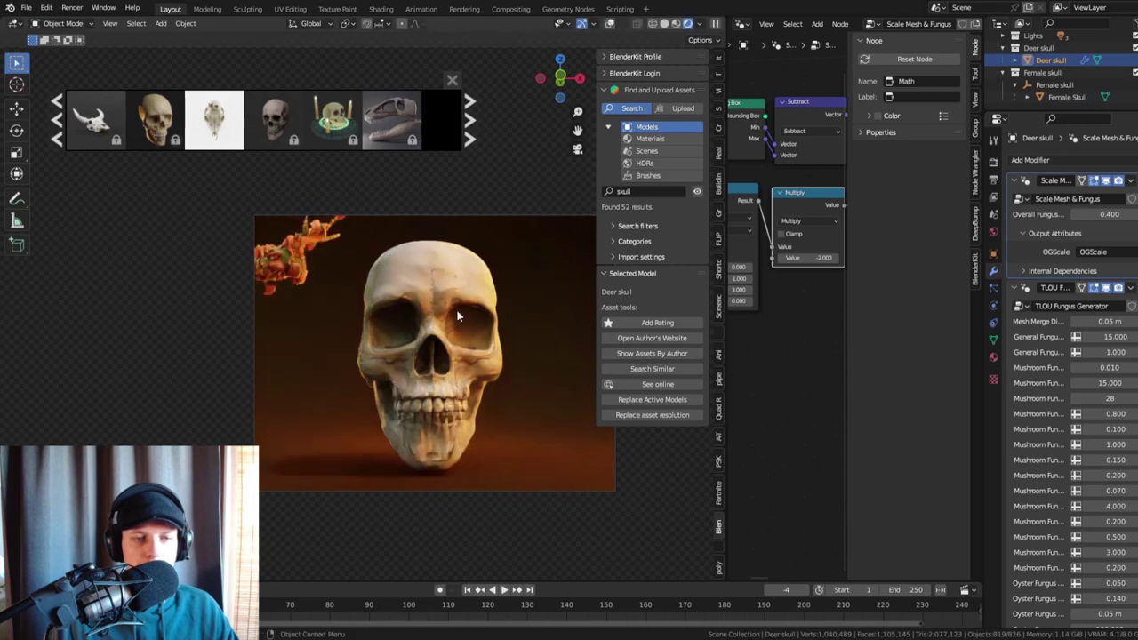
click(481, 356)
right_click(481, 356)
key(Escape)
key(ctrl+s)
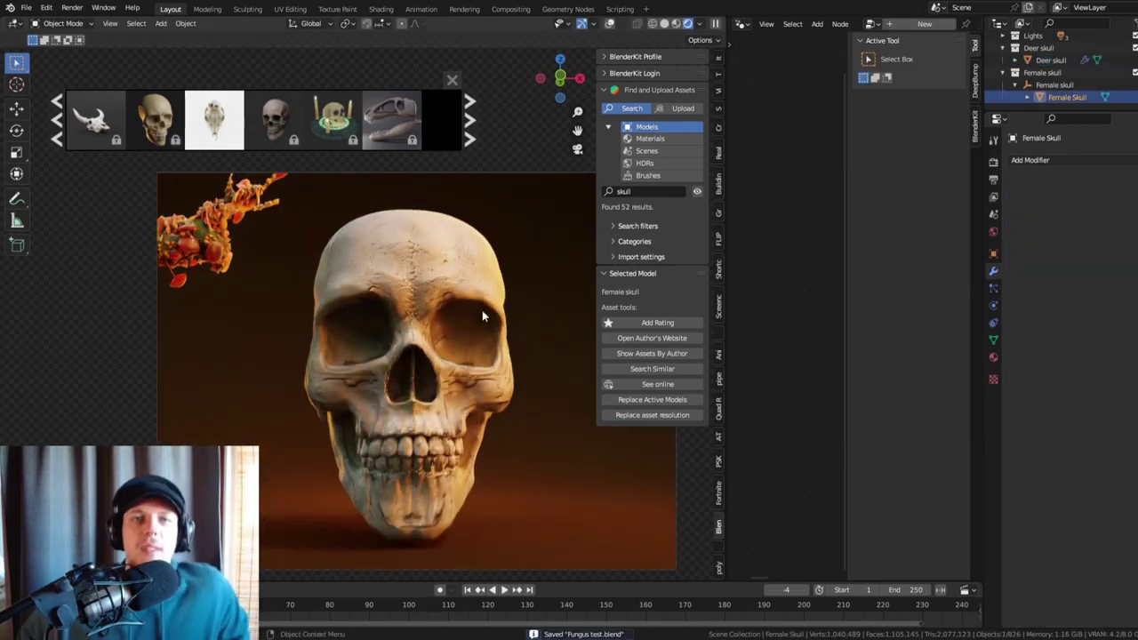
- Add three Geometry Nodes modifiers to the Female Skull
click(1030, 160)
click(938, 277)
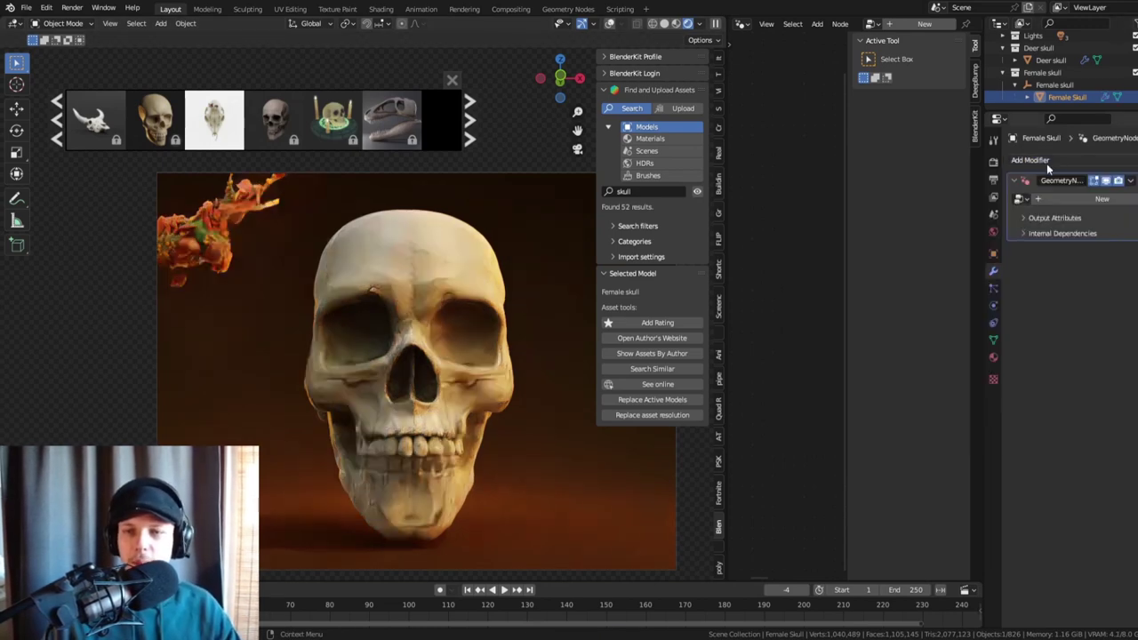
click(1049, 165)
click(935, 275)
click(1057, 163)
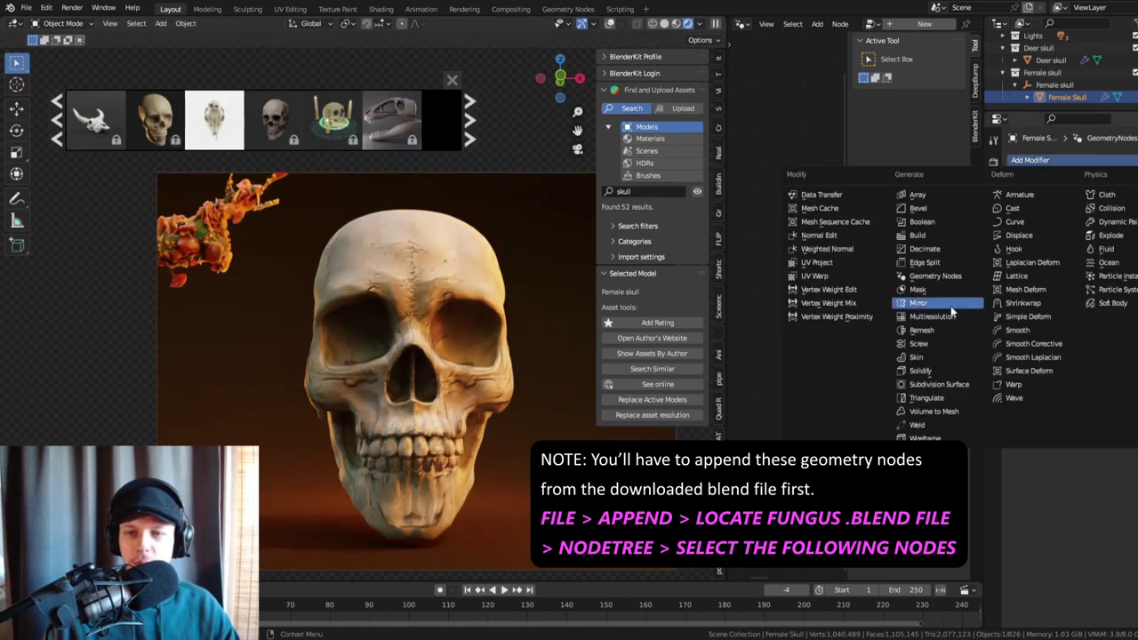
click(937, 277)
- Assign Scale Mesh & Fungus to the first modifier and Rescale Mesh to OG Dimensions to the third
click(1019, 199)
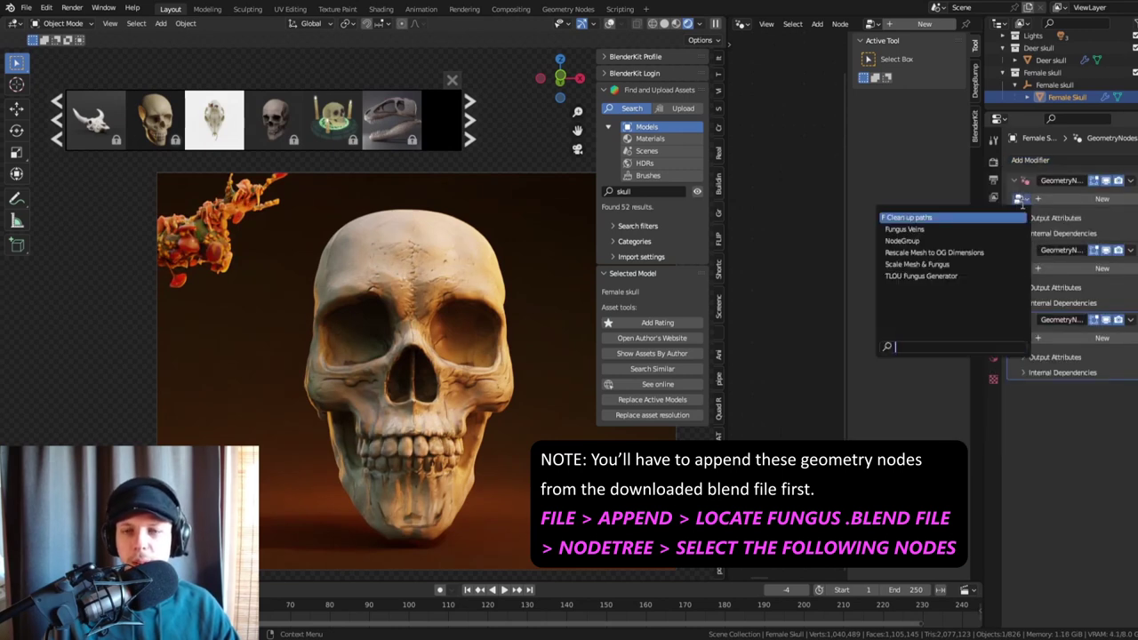
click(939, 263)
click(1019, 353)
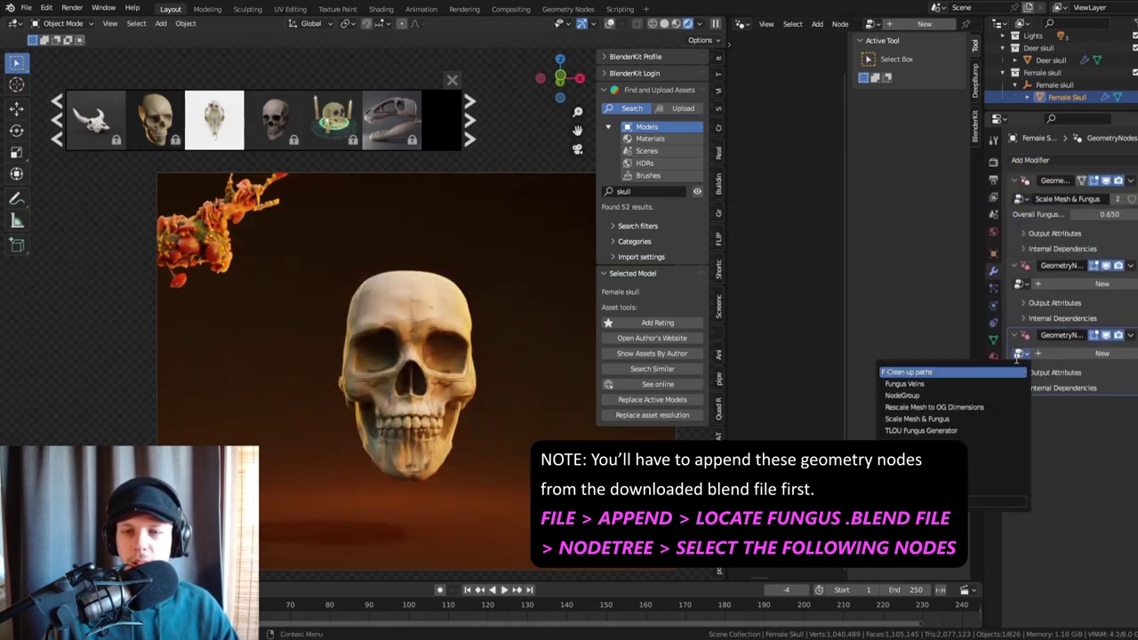
click(948, 407)
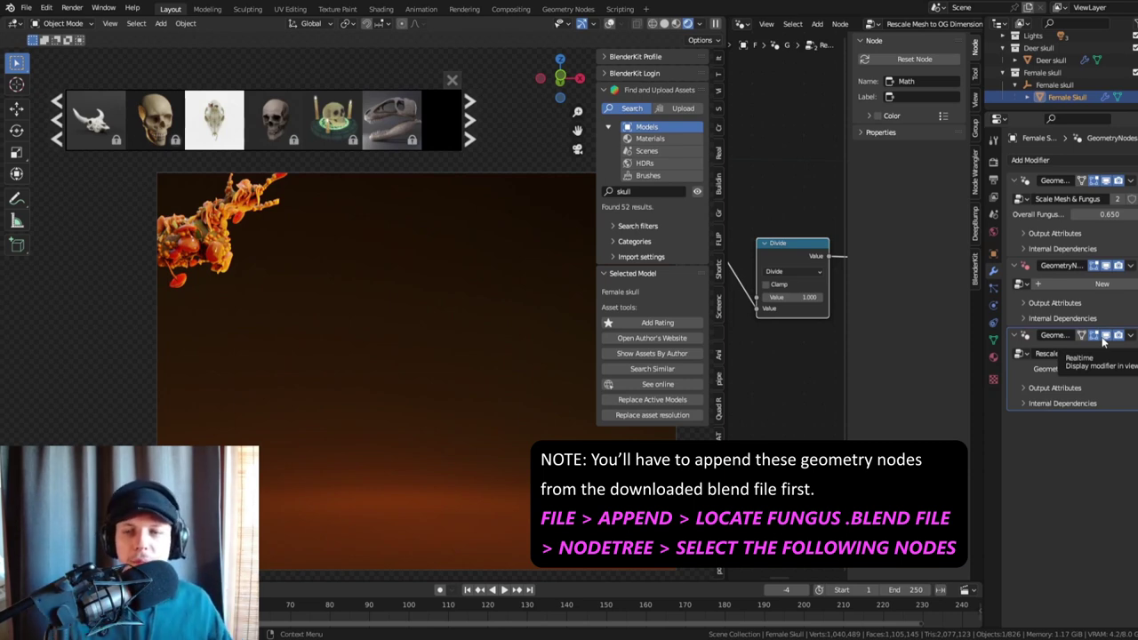
- Name the first modifier's output attribute OGScale, feed it into the Rescale modifier's Geometry input, and save
click(1040, 234)
click(1117, 252)
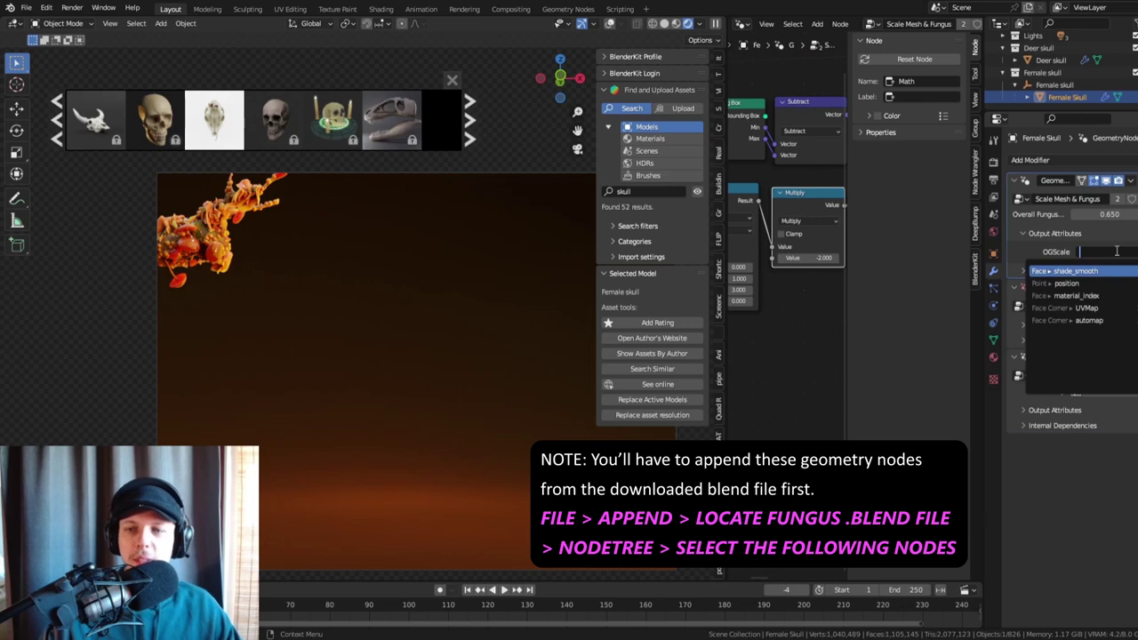
text(OGScale)
key(Return)
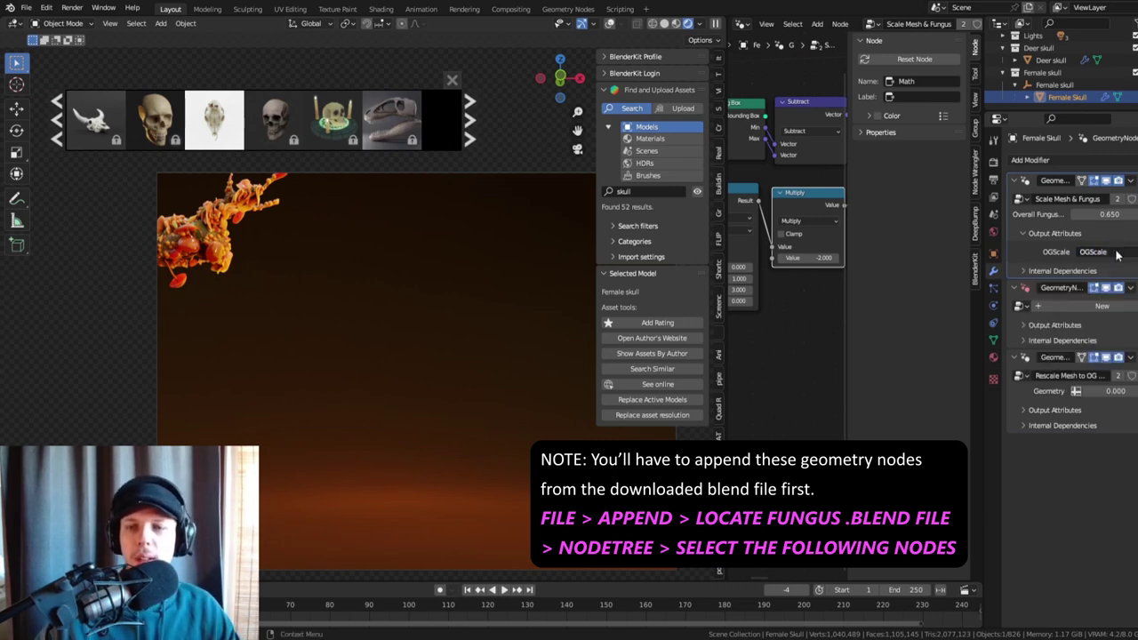
click(1077, 393)
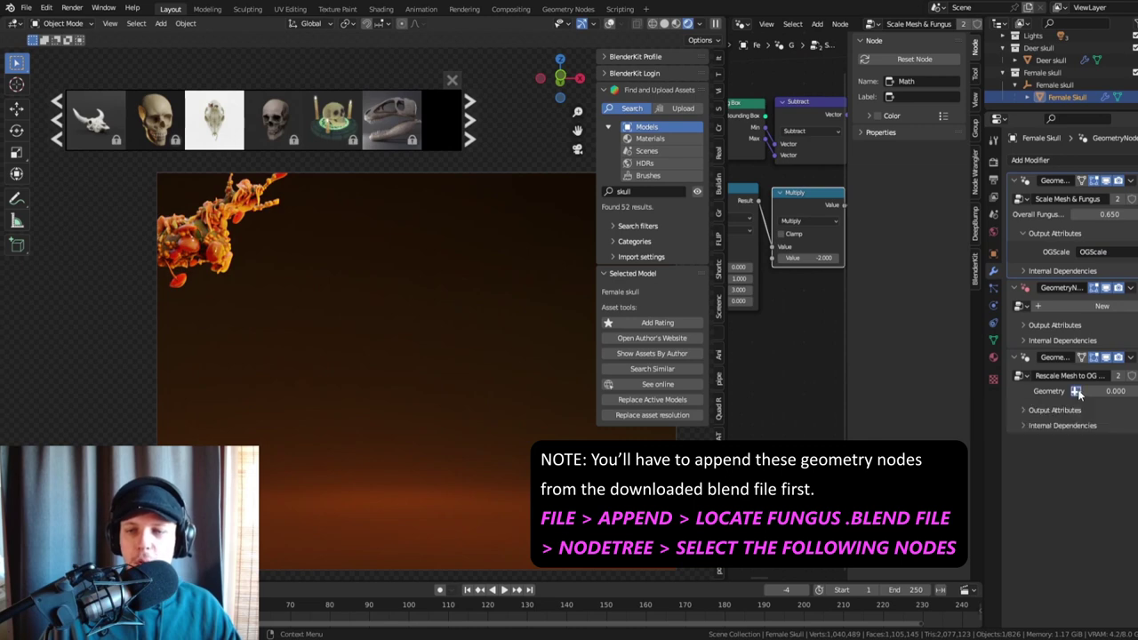
click(1103, 391)
click(1068, 472)
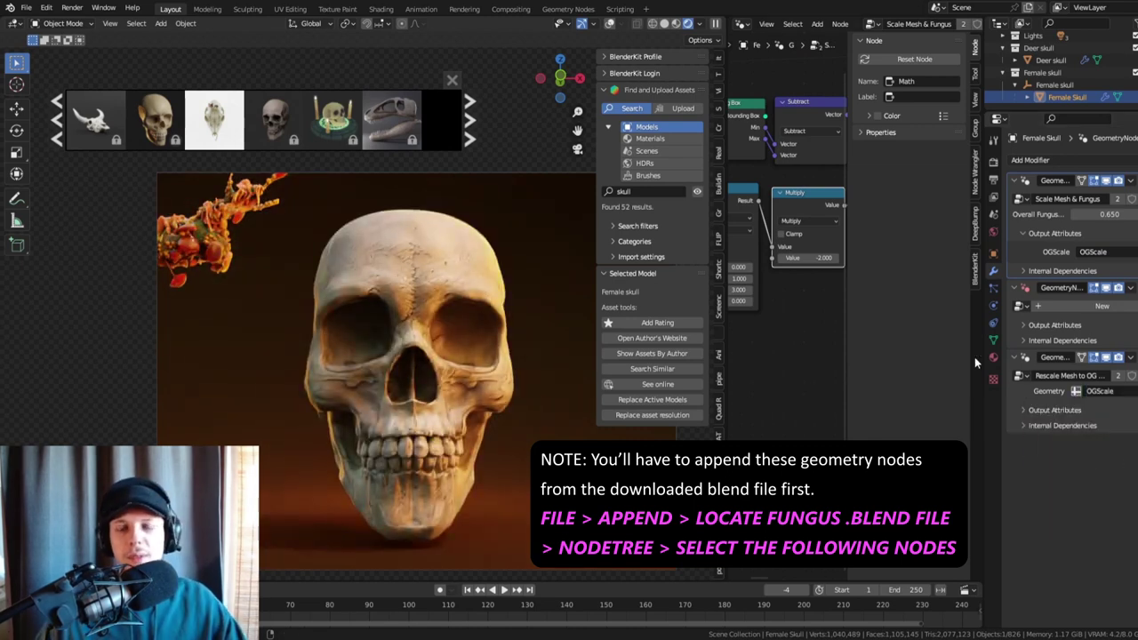
key(ctrl+s)
click(1018, 305)
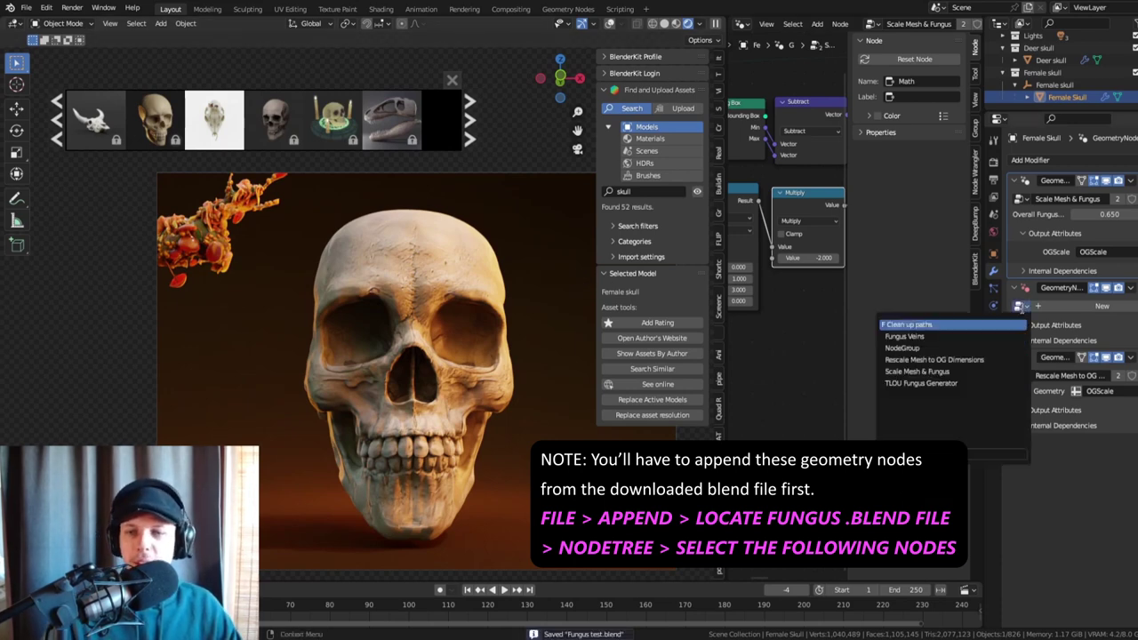
- Assign TLOU Fungus Generator to the middle modifier and clear its 0.65 Overall Fungus value
click(924, 384)
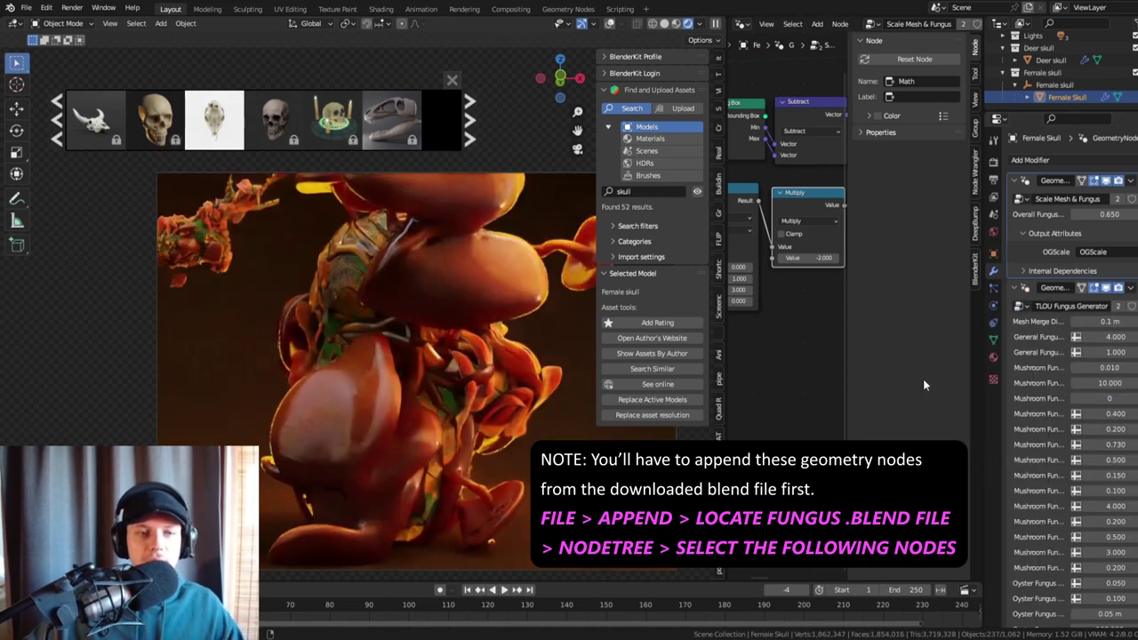
click(1124, 215)
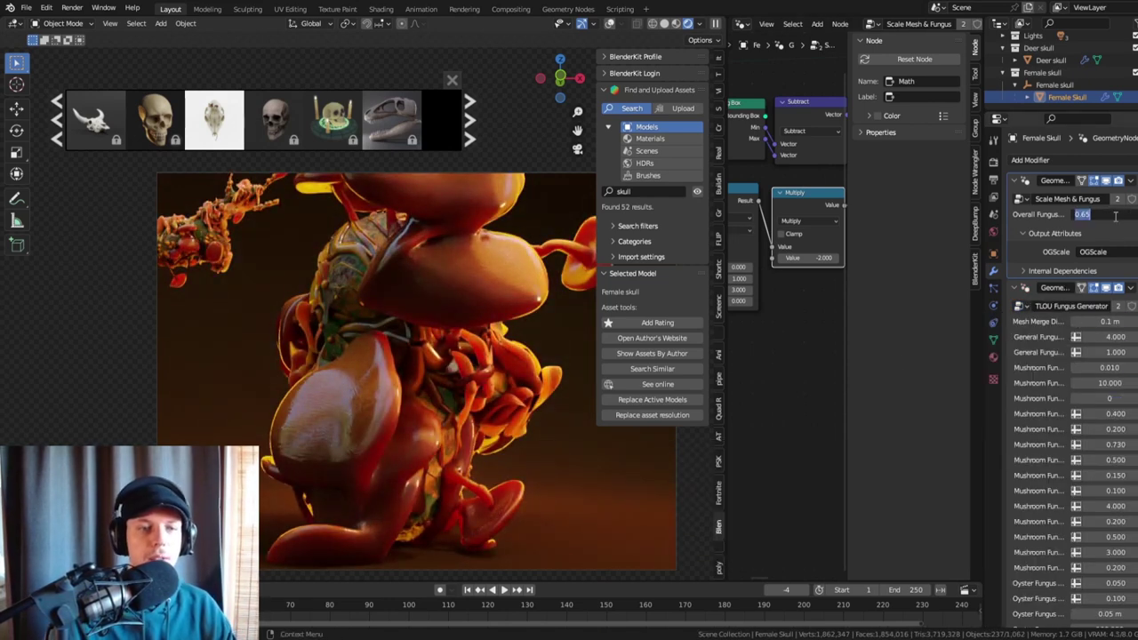
key(BackSpace)
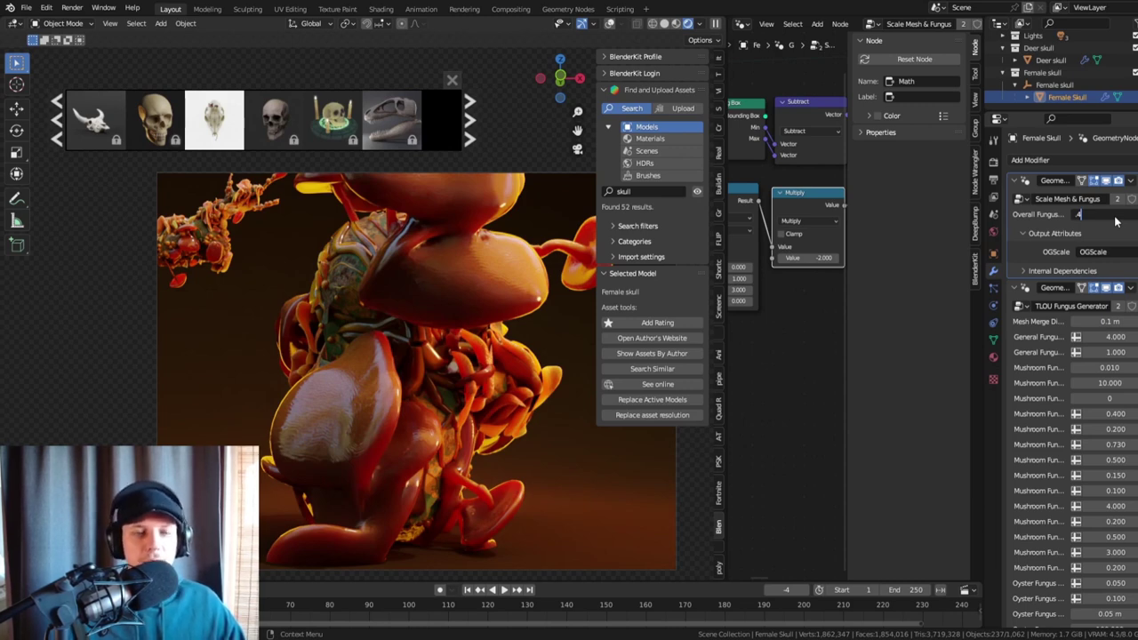
- Set Overall Fungus to 0.4
key(Return)
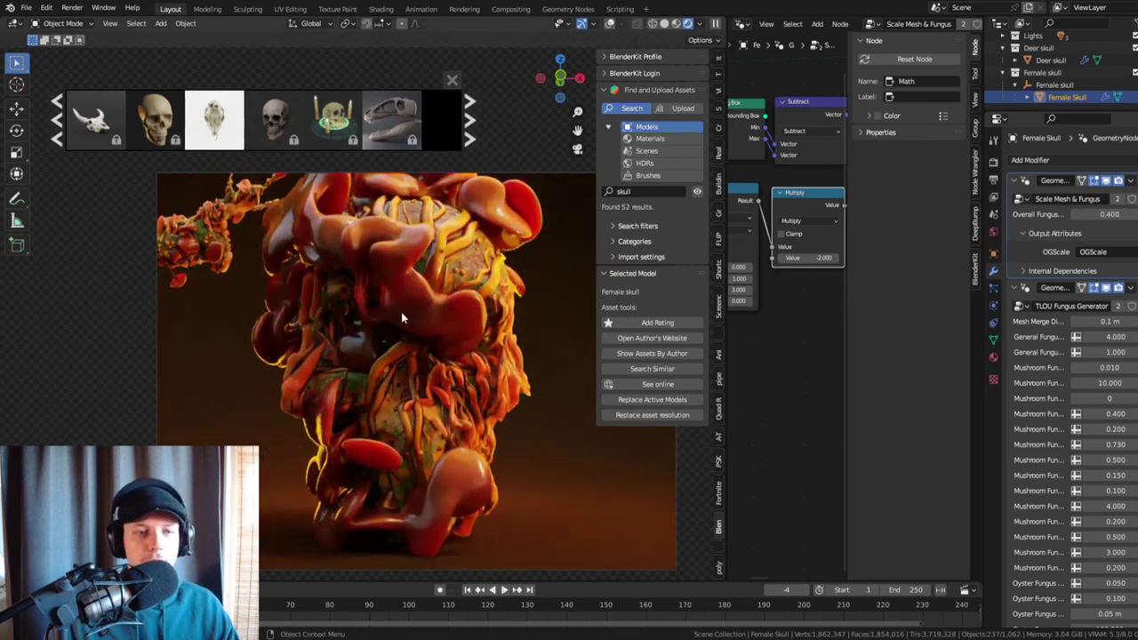
scroll(407, 319, down, 2)
scroll(427, 297, up, 2)
- Rotate the skull freely to a new orientation, starting from a Z-axis turn
key(r)
key(z)
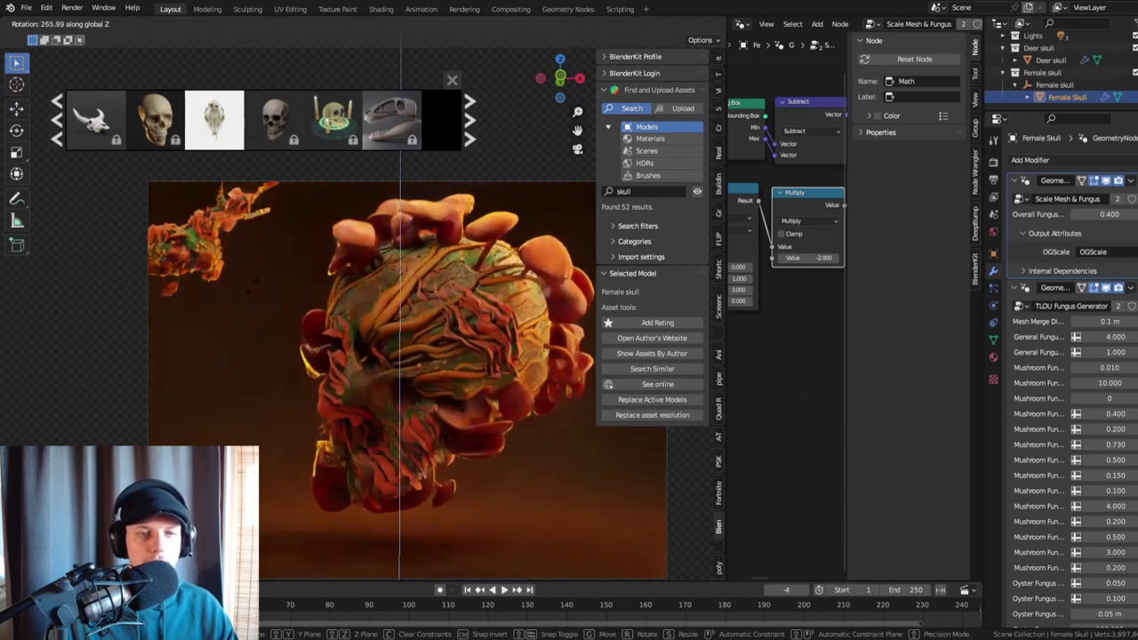
key(z)
key(z)
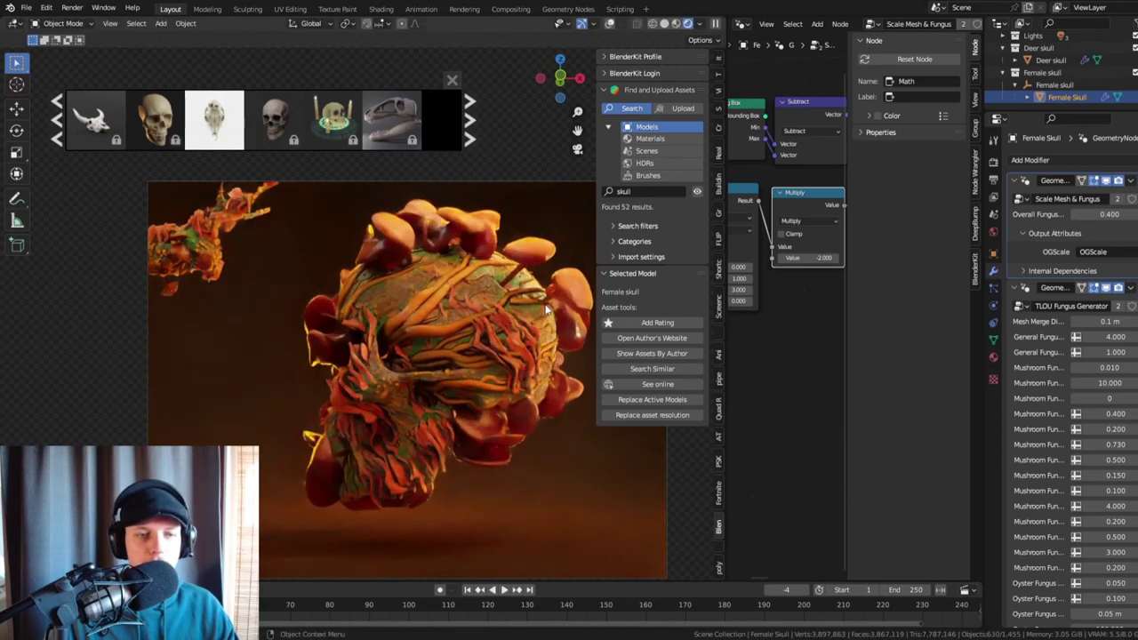
click(441, 359)
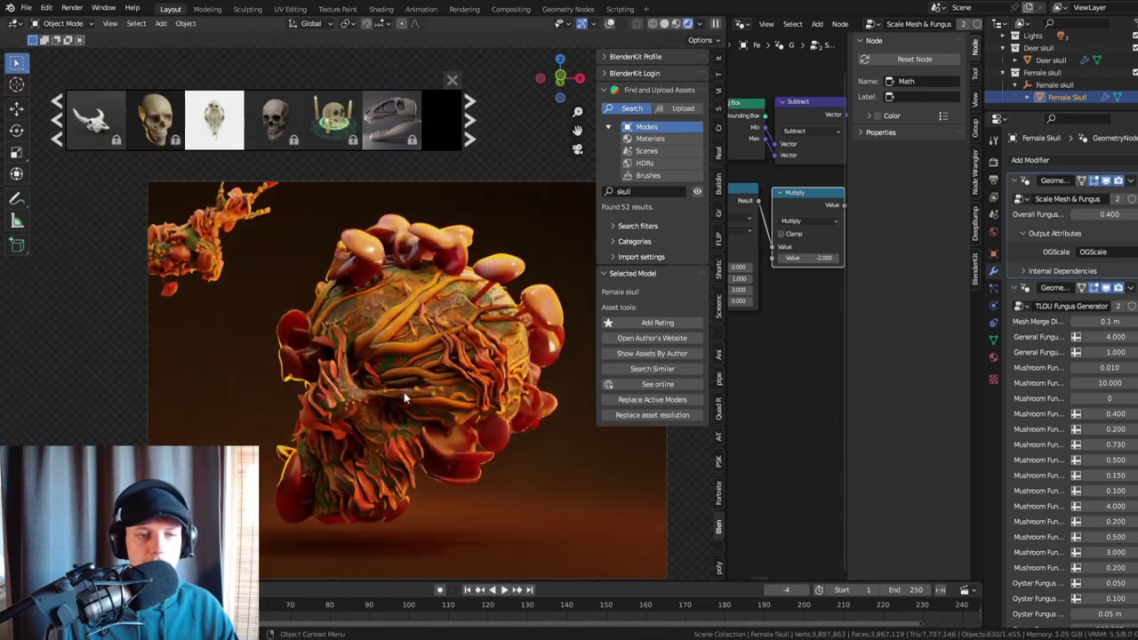
scroll(229, 269, up, 2)
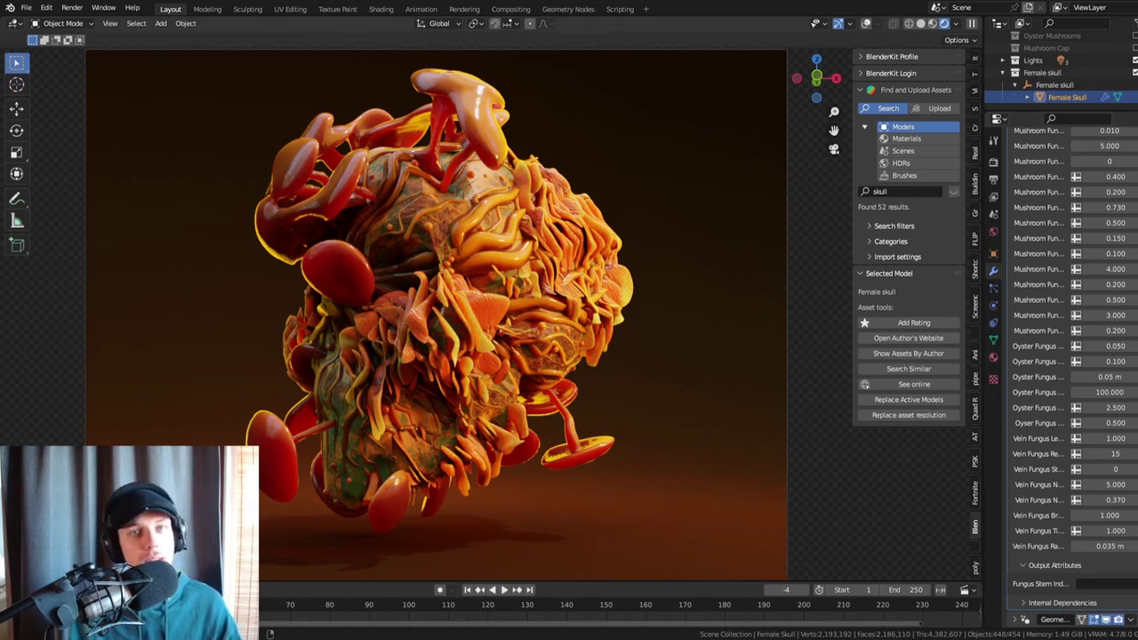
- Set the fungus stem output attribute to Indent
click(1094, 583)
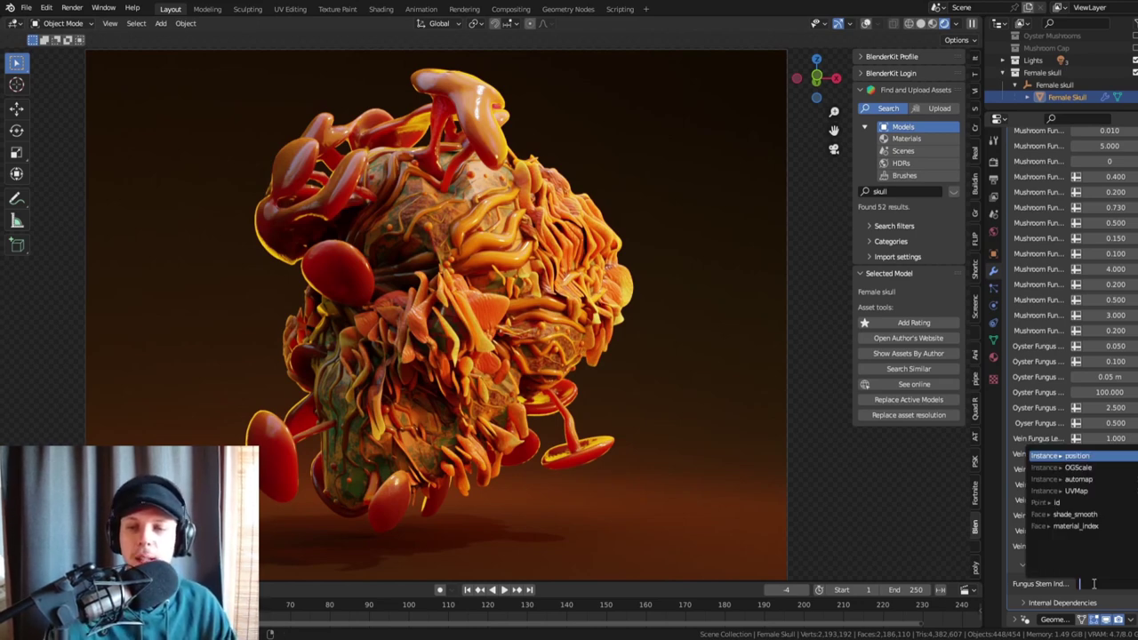
text(Indent)
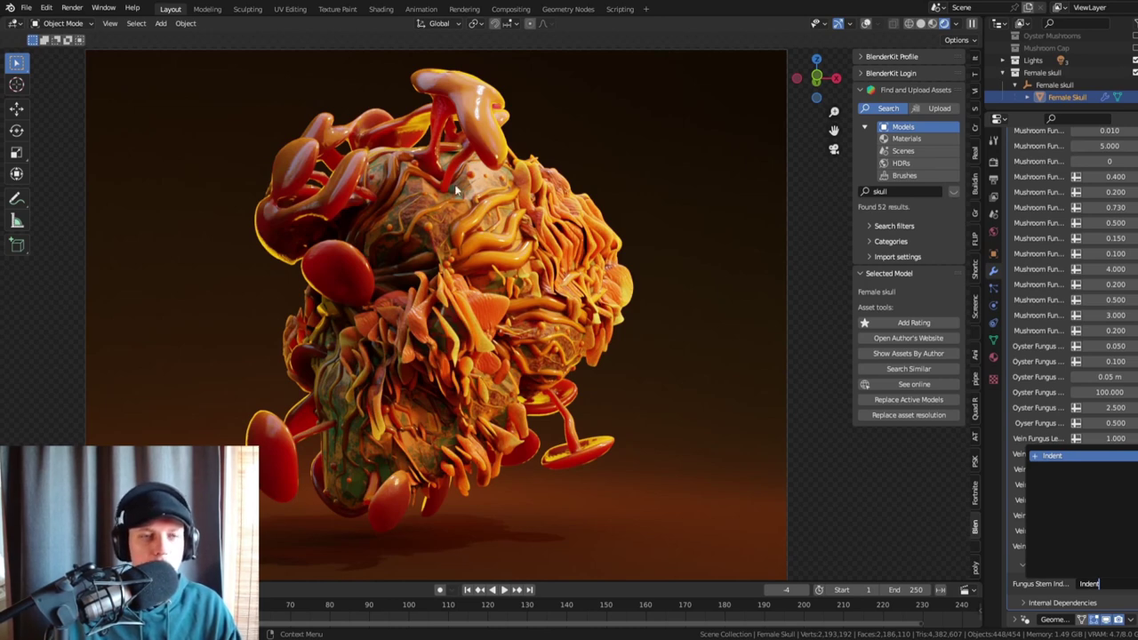
key(Return)
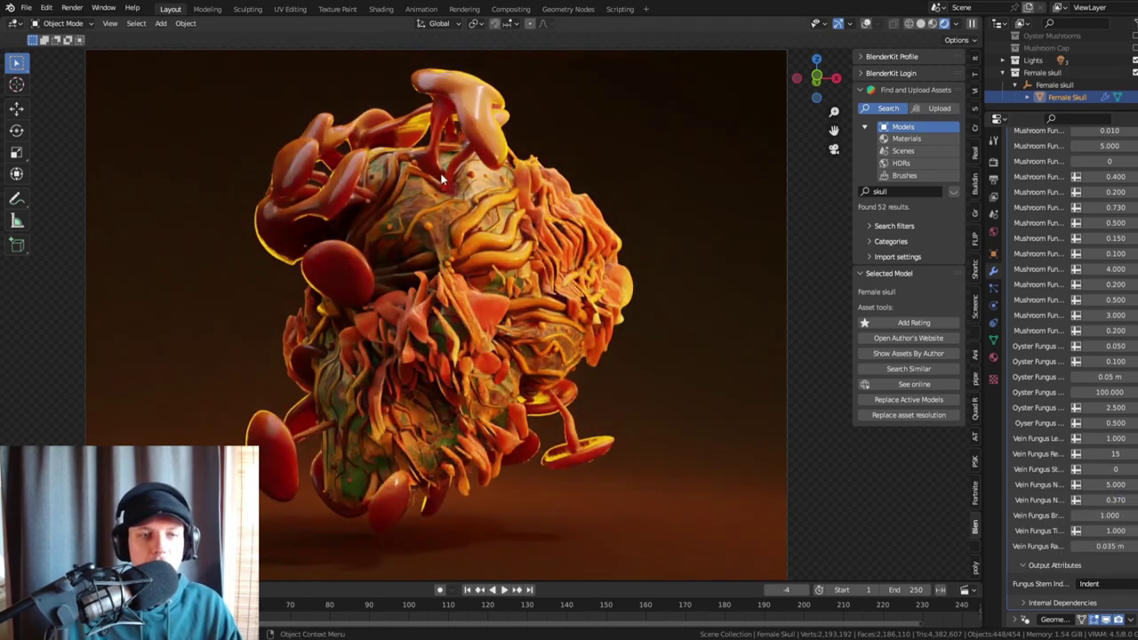
scroll(442, 179, up, 8)
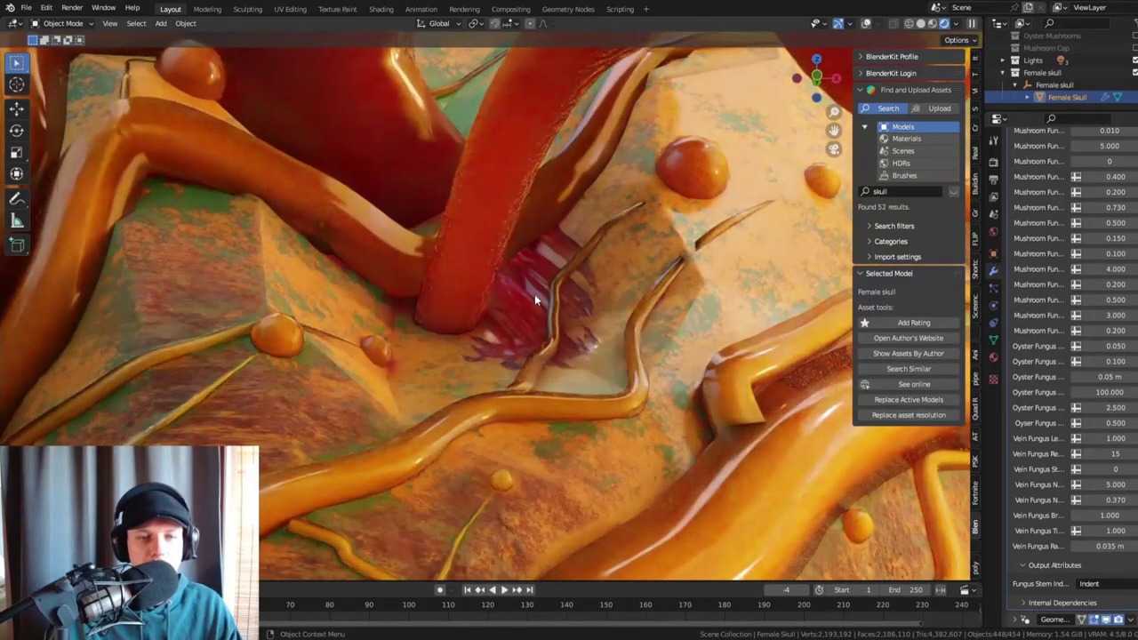
scroll(505, 289, down, 8)
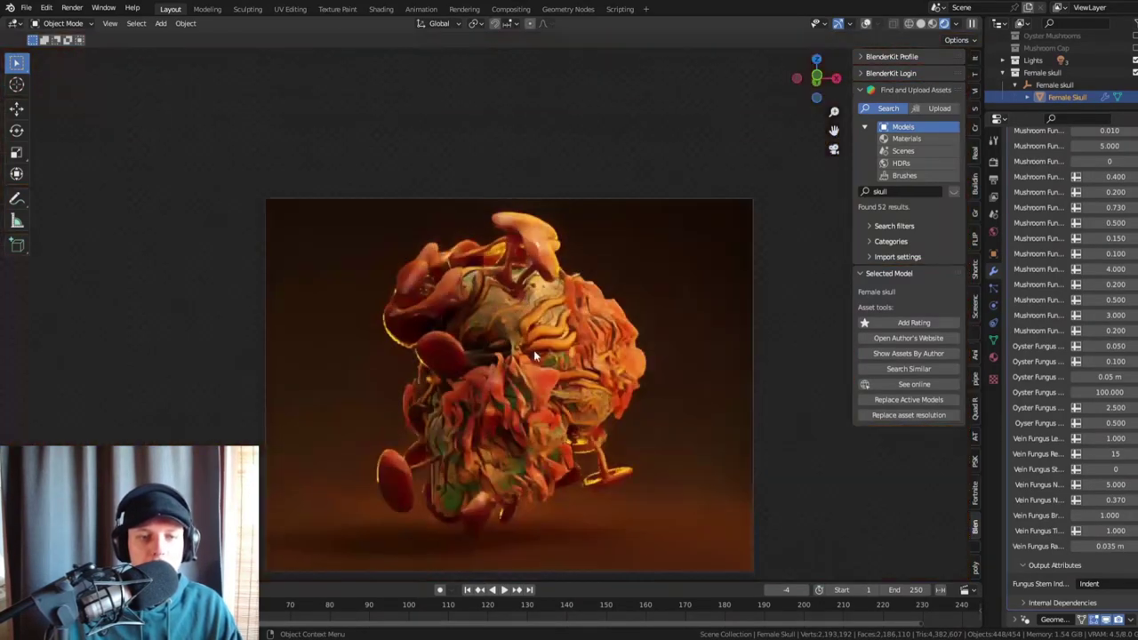
- Turn the skull 76.5° around Z, save Fungus test.blend, and orbit to inspect the surface
key(r)
key(z)
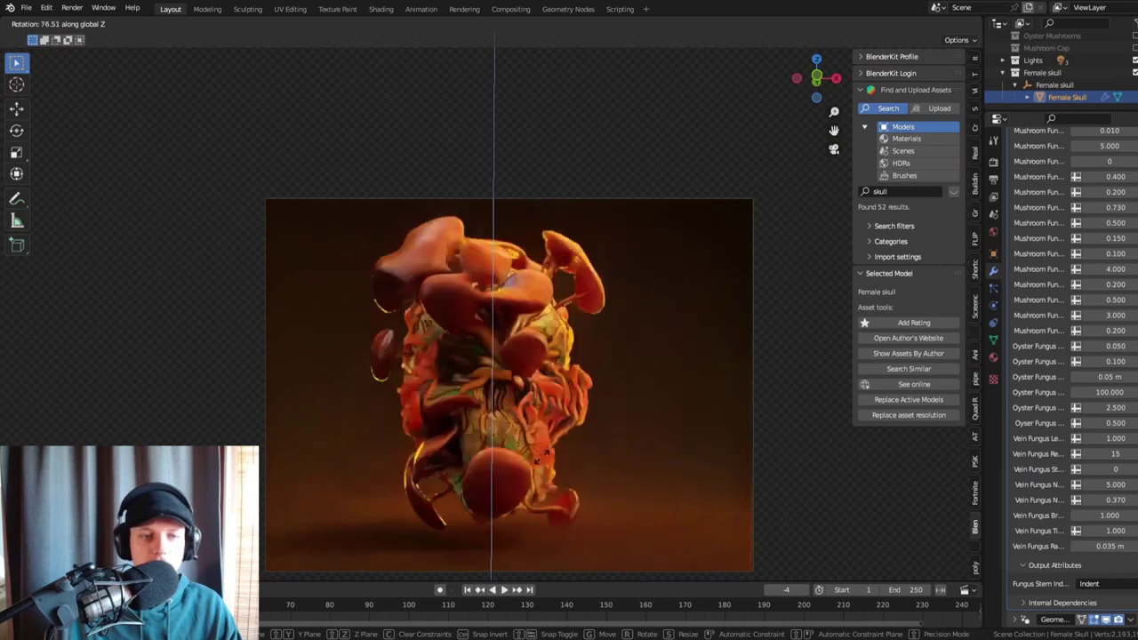
click(450, 257)
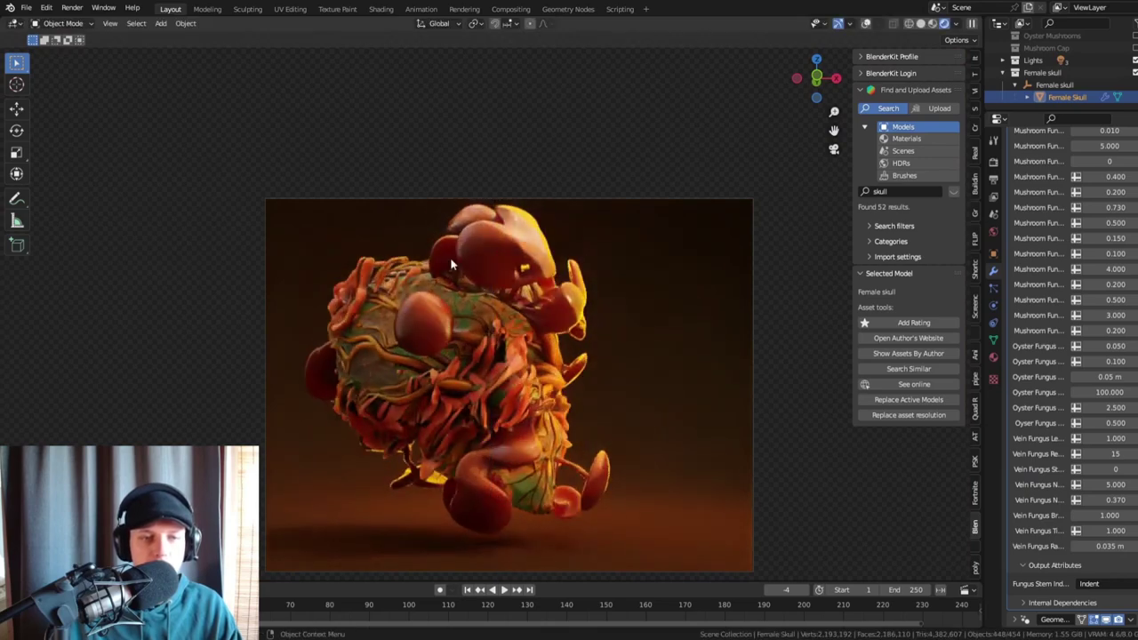
scroll(448, 287, up, 8)
key(ctrl+s)
middle_drag(543, 427, 422, 345)
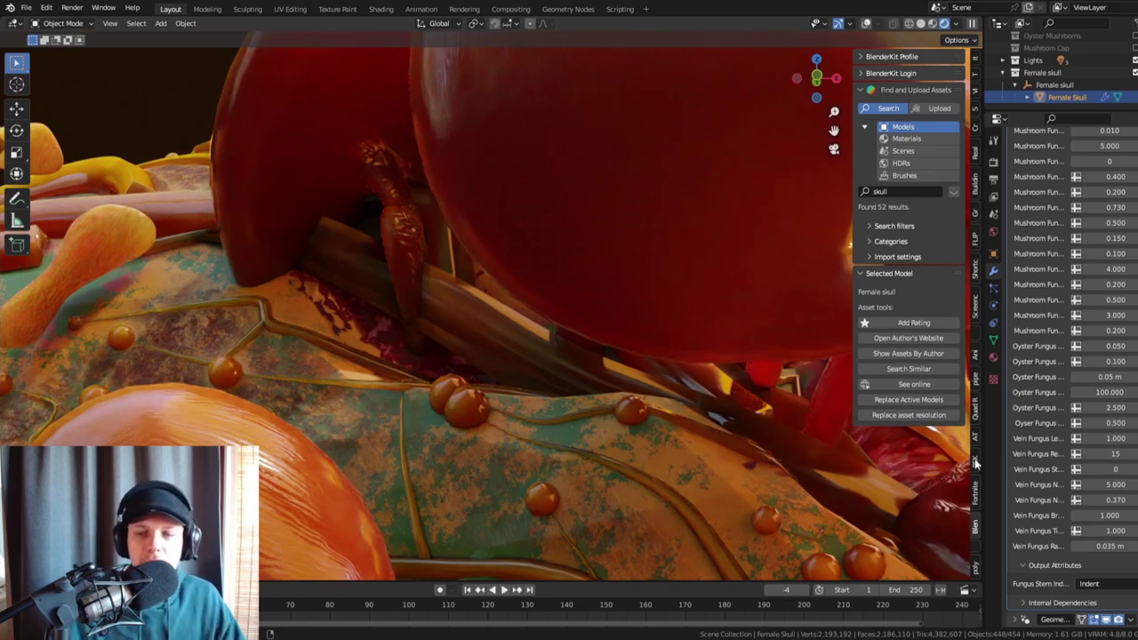
scroll(1067, 284, up, 10)
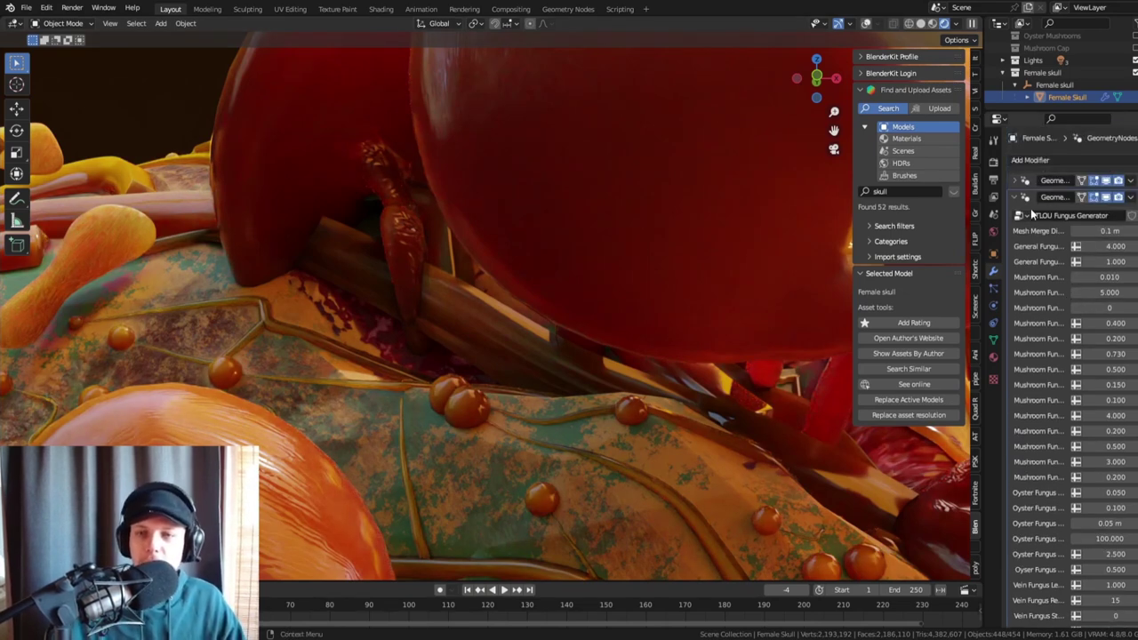
- Review the modifier stack down to Rescale Mesh to OG Dimensions, save, and switch to the camera view
click(1013, 181)
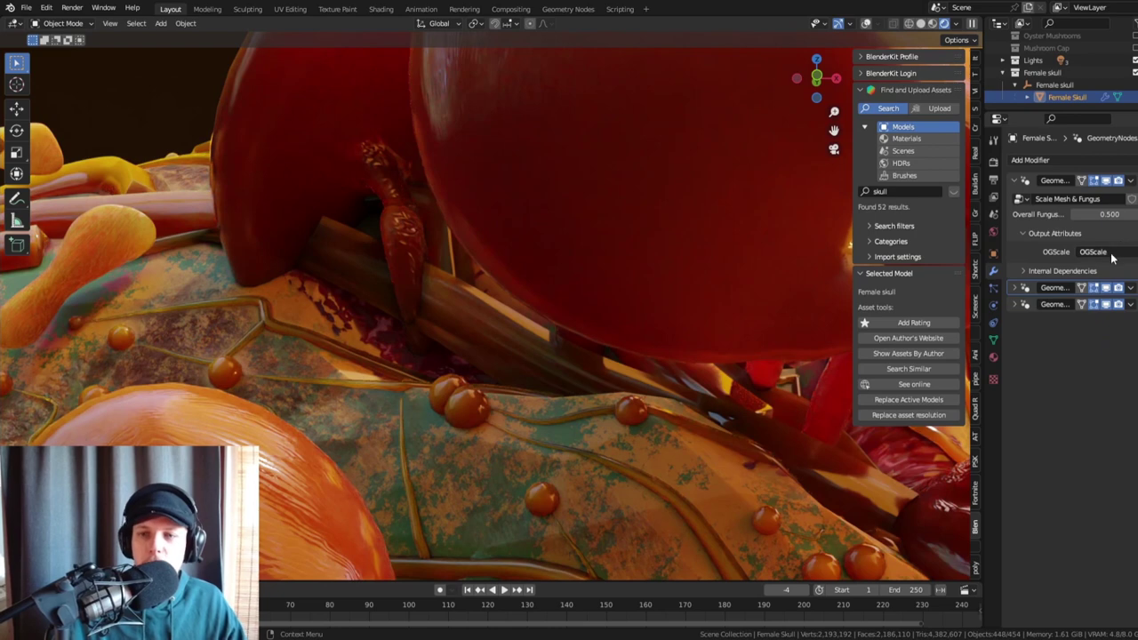
click(1016, 304)
scroll(1067, 371, down, 8)
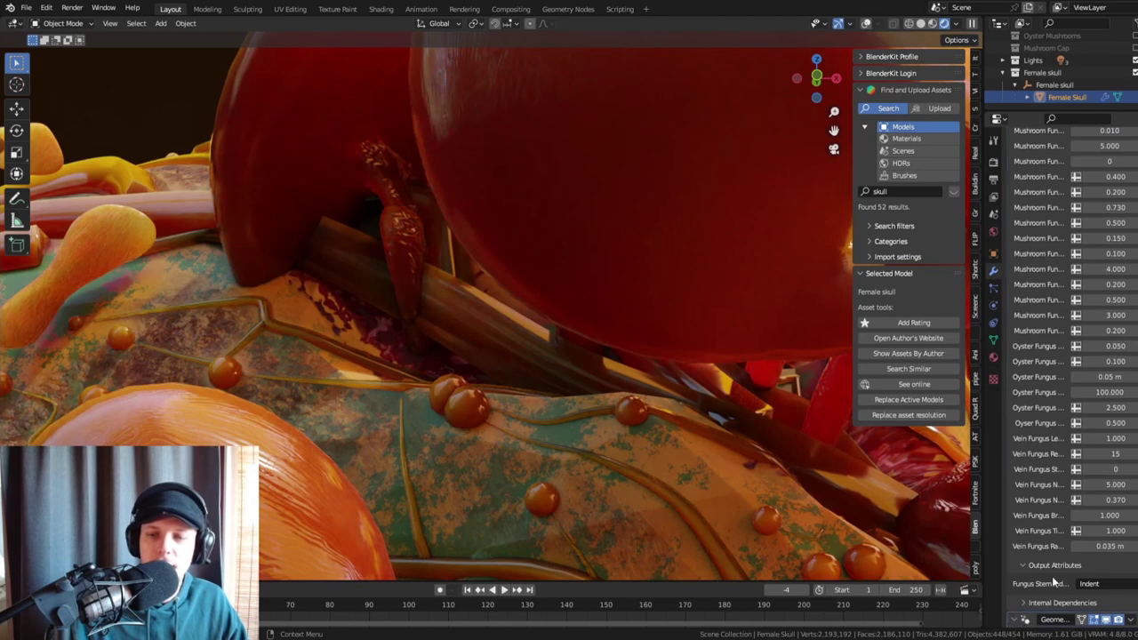
scroll(1054, 582, down, 2)
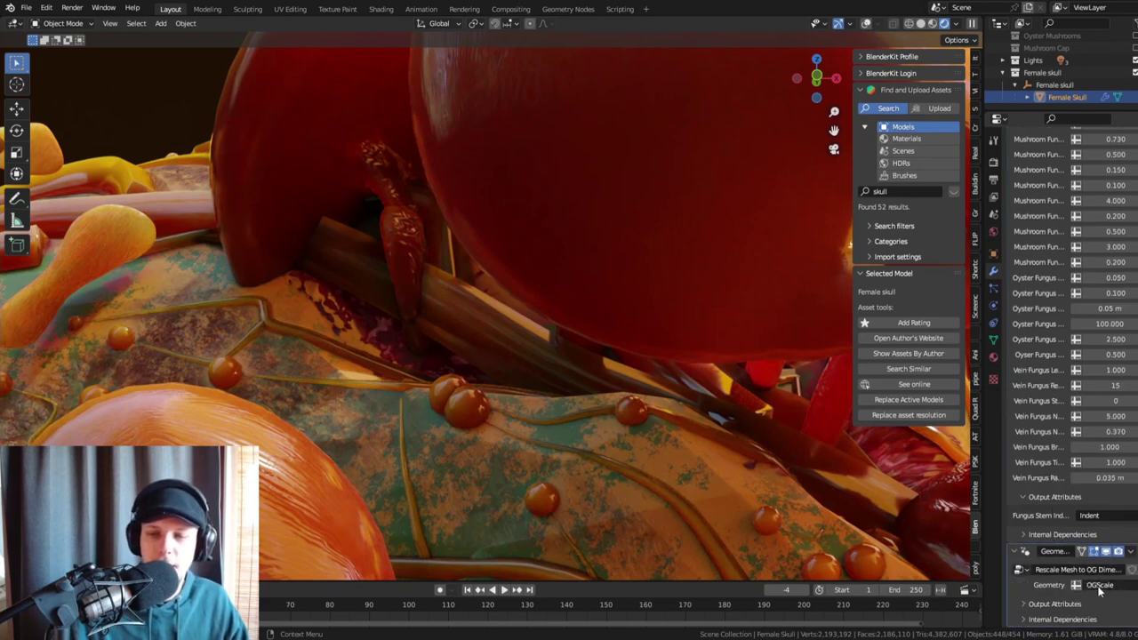
right_click(472, 396)
key(ctrl+s)
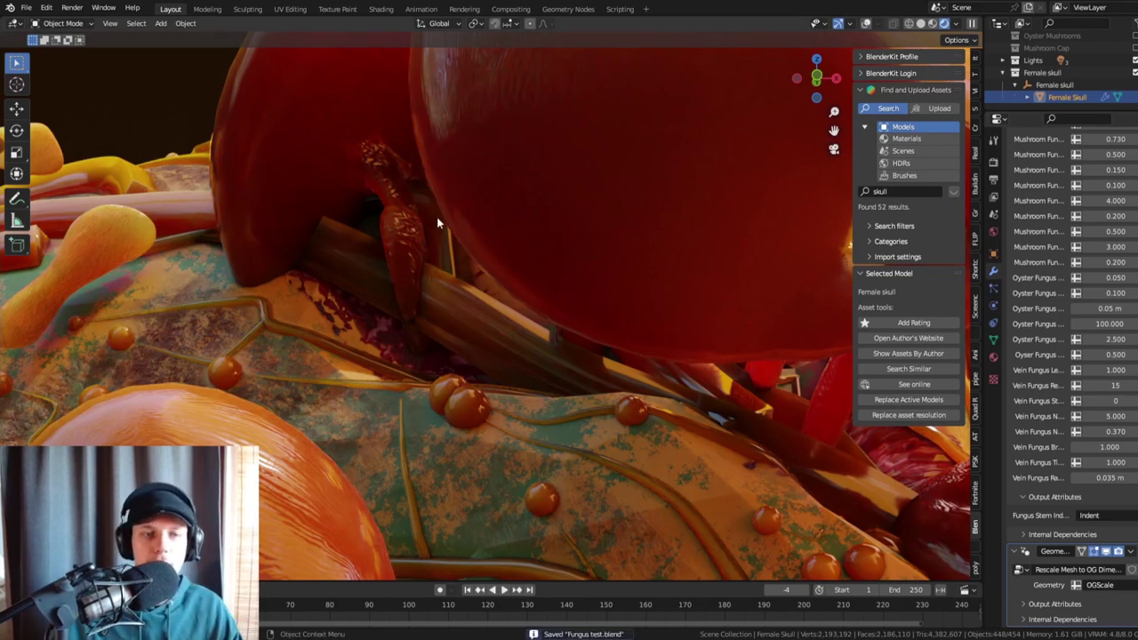
key(KP_0)
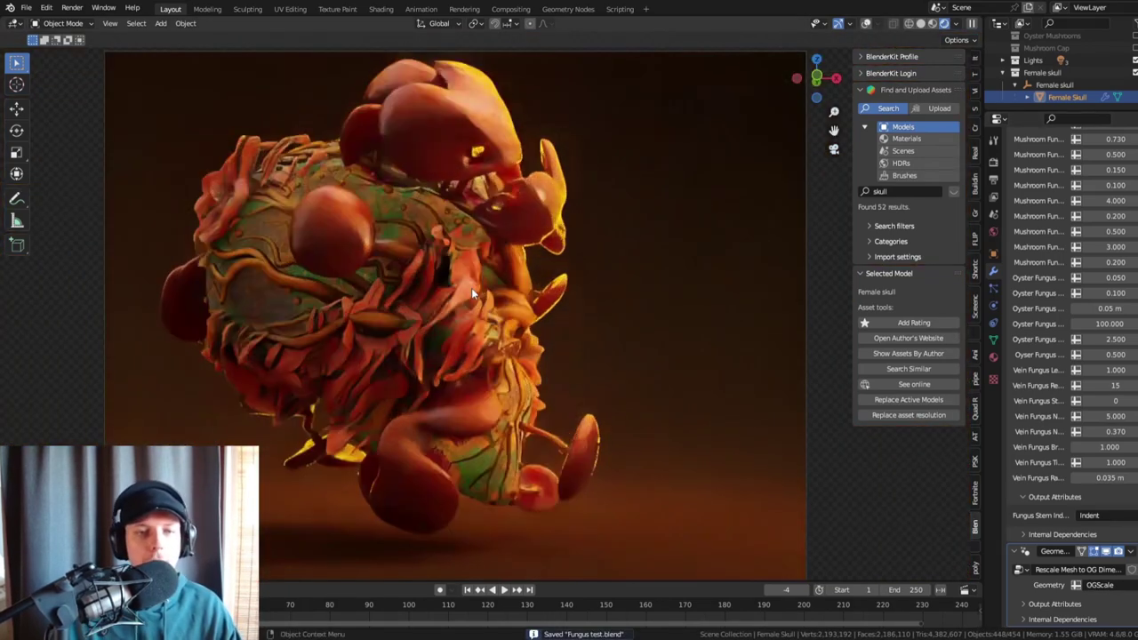
- Rotate the skull about Z and shift it sideways to frame it in the camera view
key(r)
key(z)
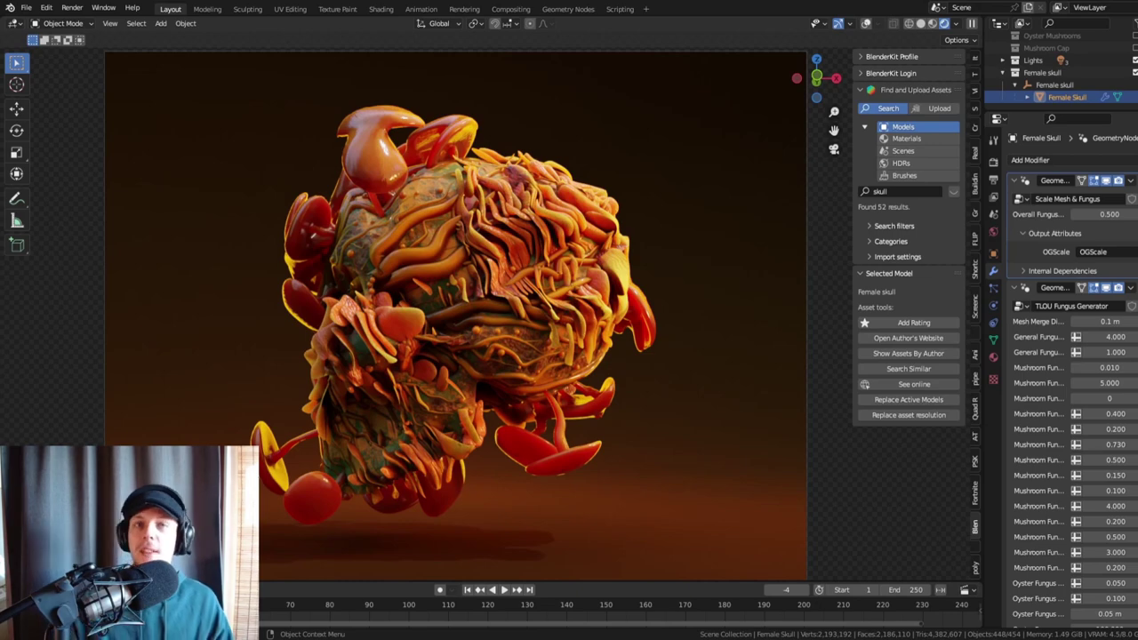
key(KP_0)
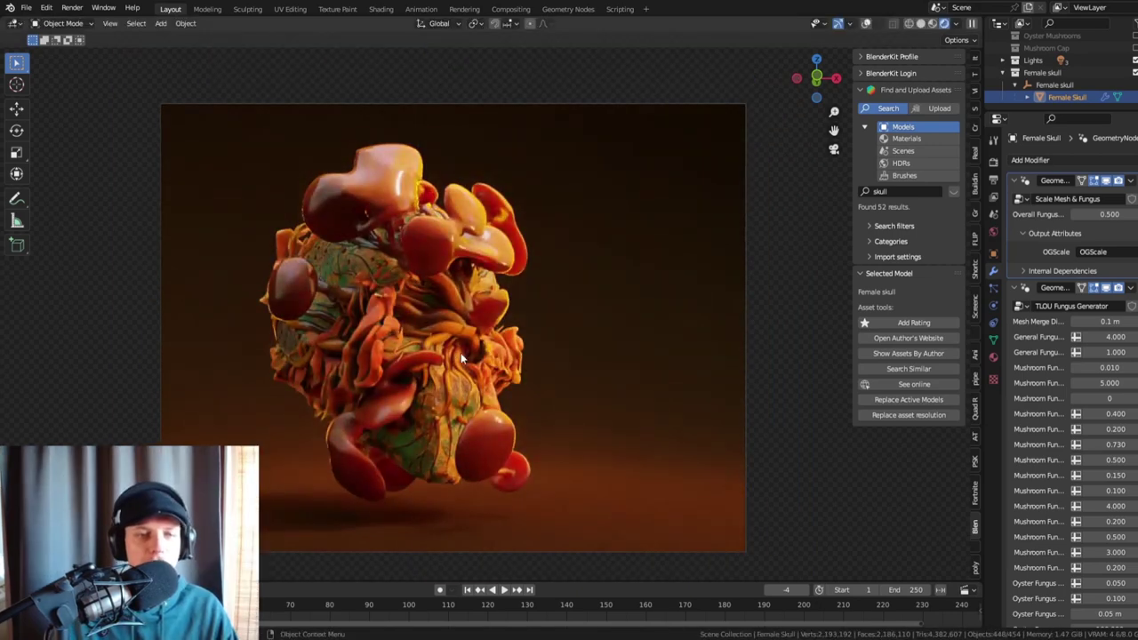
key(r)
key(z)
click(416, 268)
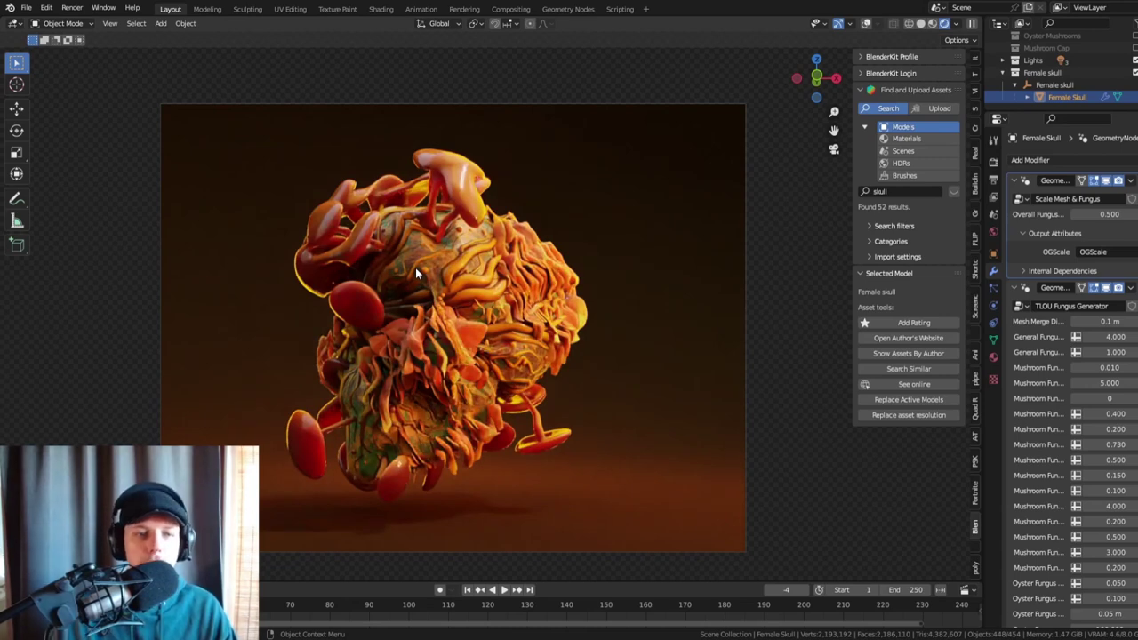
click(605, 285)
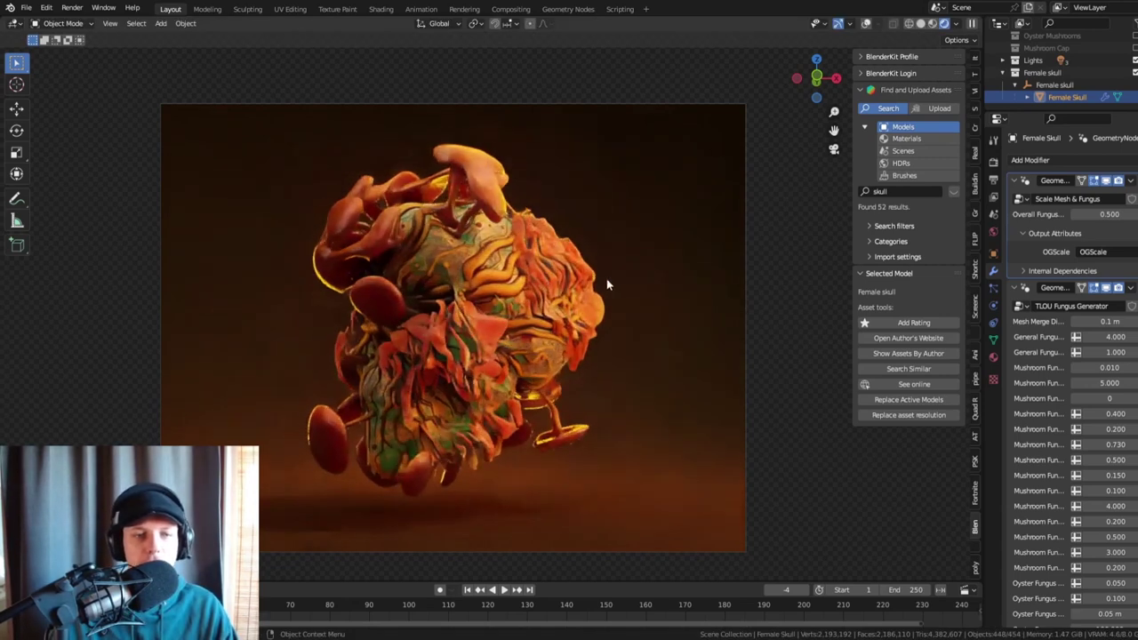
key(g)
click(627, 284)
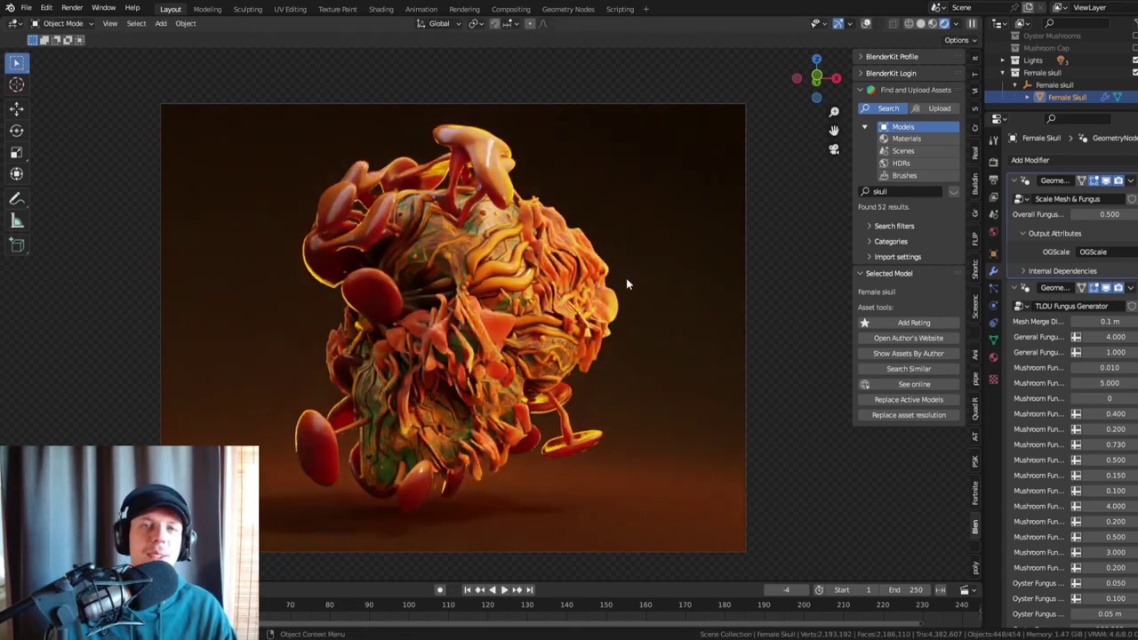